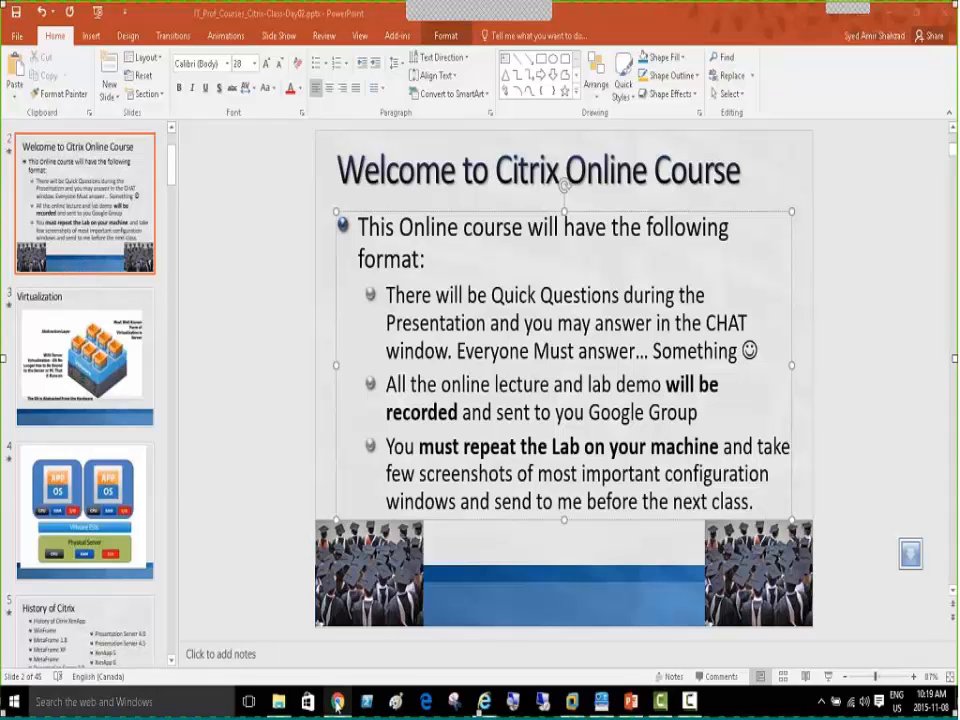
Bring the Chrome browser window into view over the PowerPoint course slides
mouse_move(338, 701)
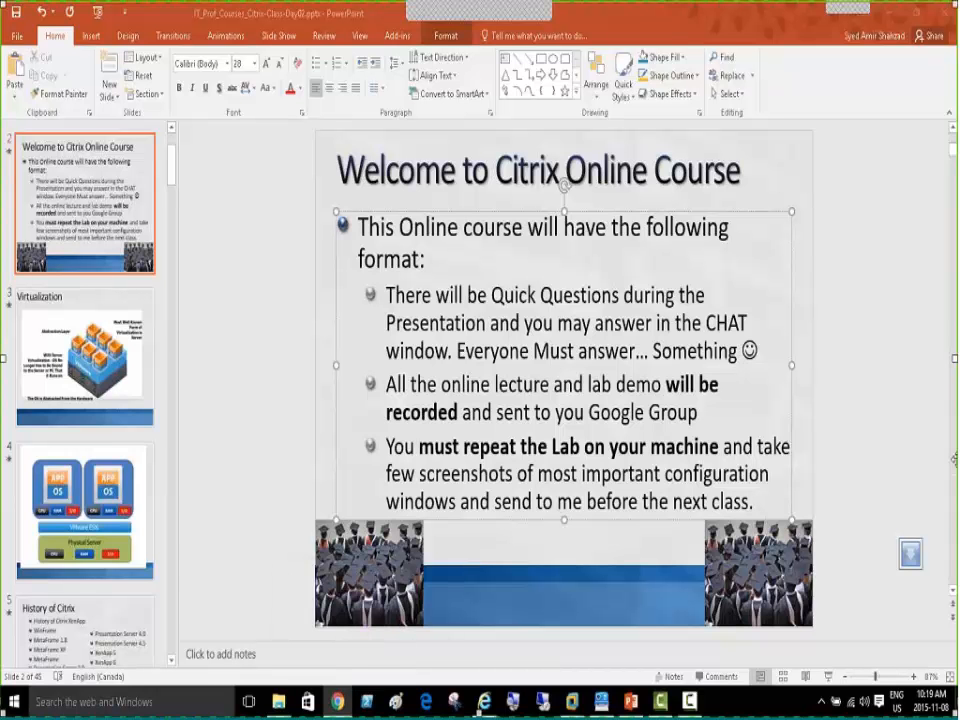
left_click_drag(955, 459, 562, 84)
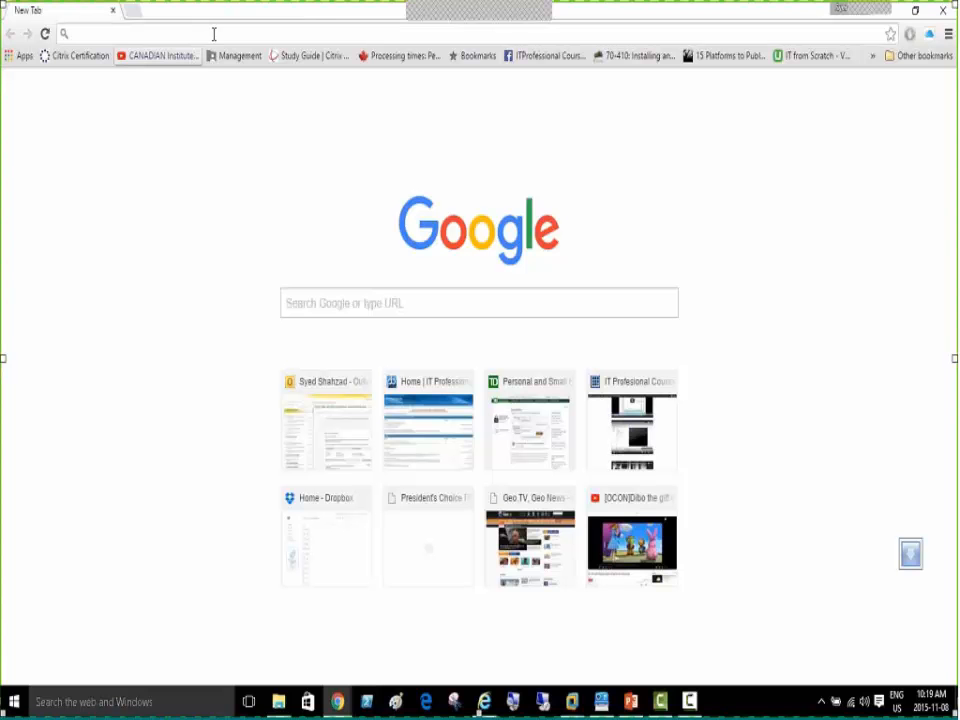
Go to mycitrix.com and open its Create Account page
type("mycitrix.com")
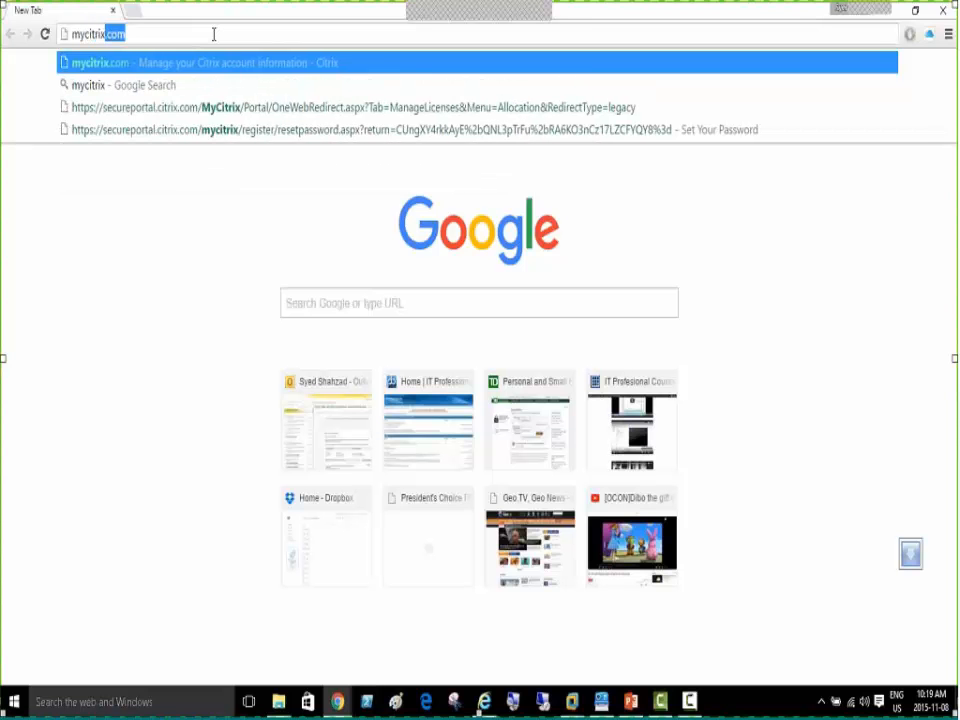
key("Return")
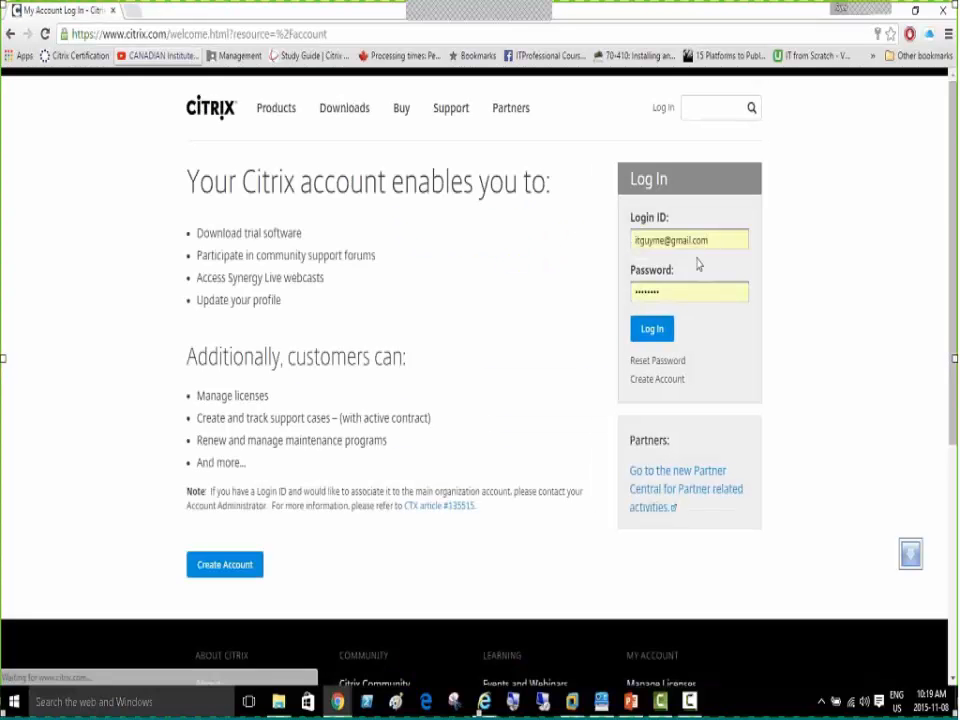
left_click(653, 386)
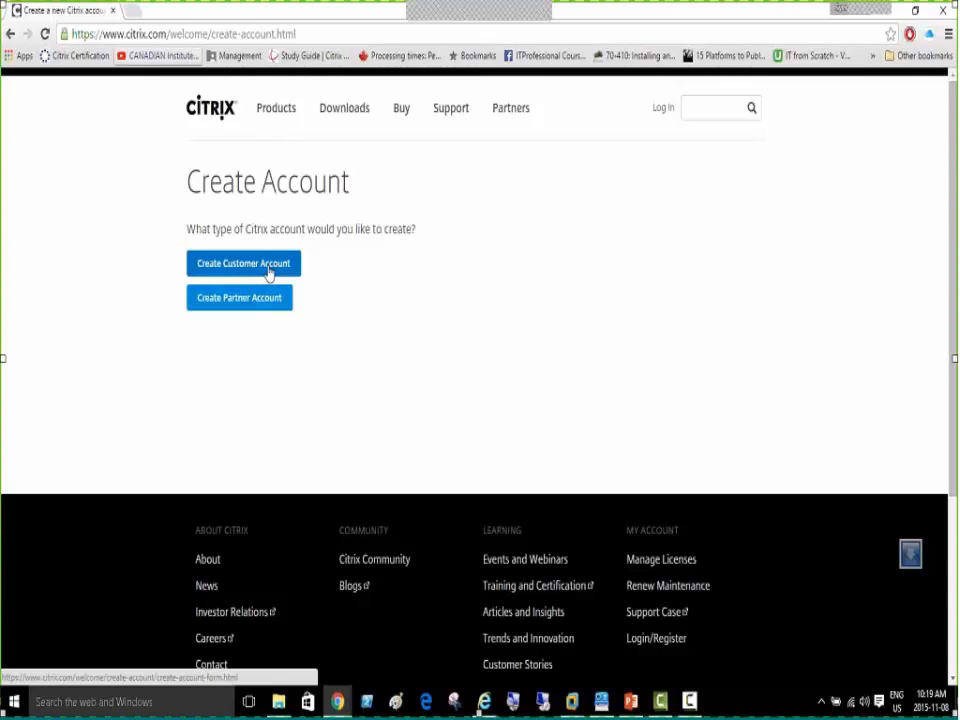
Open the Citrix customer registration form, review its Company field, and restore down Chrome
left_click(268, 274)
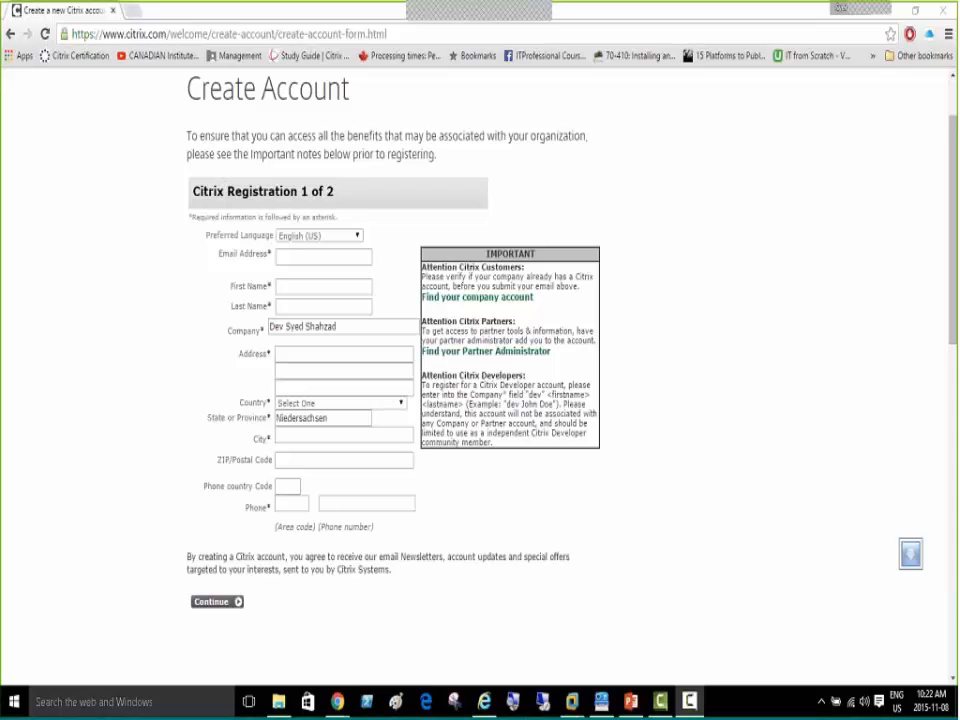
triple_click(302, 328)
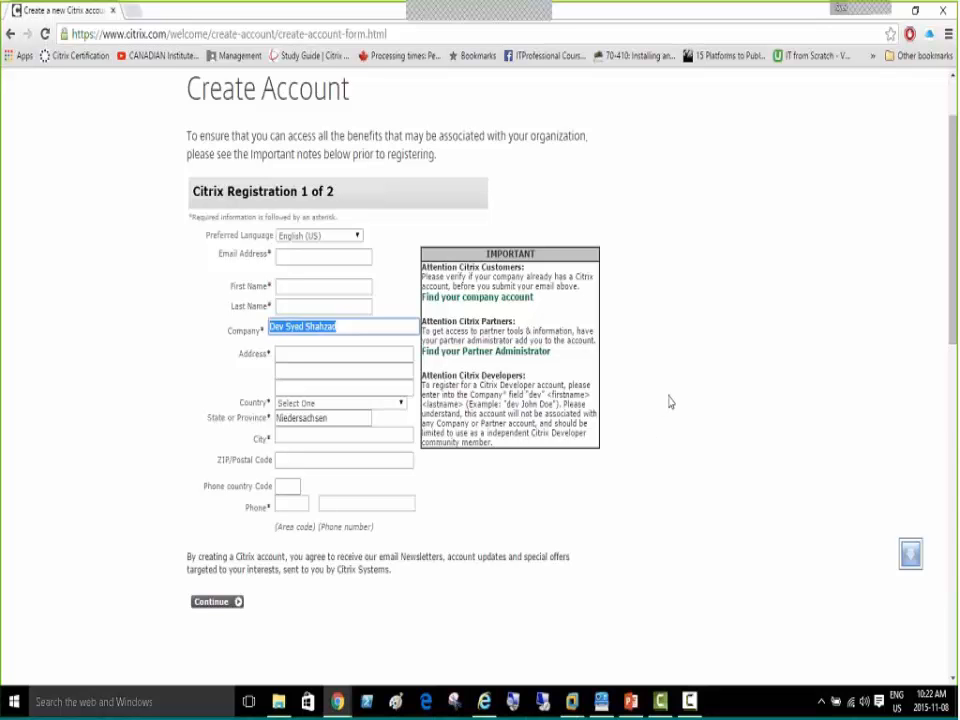
left_click(152, 272)
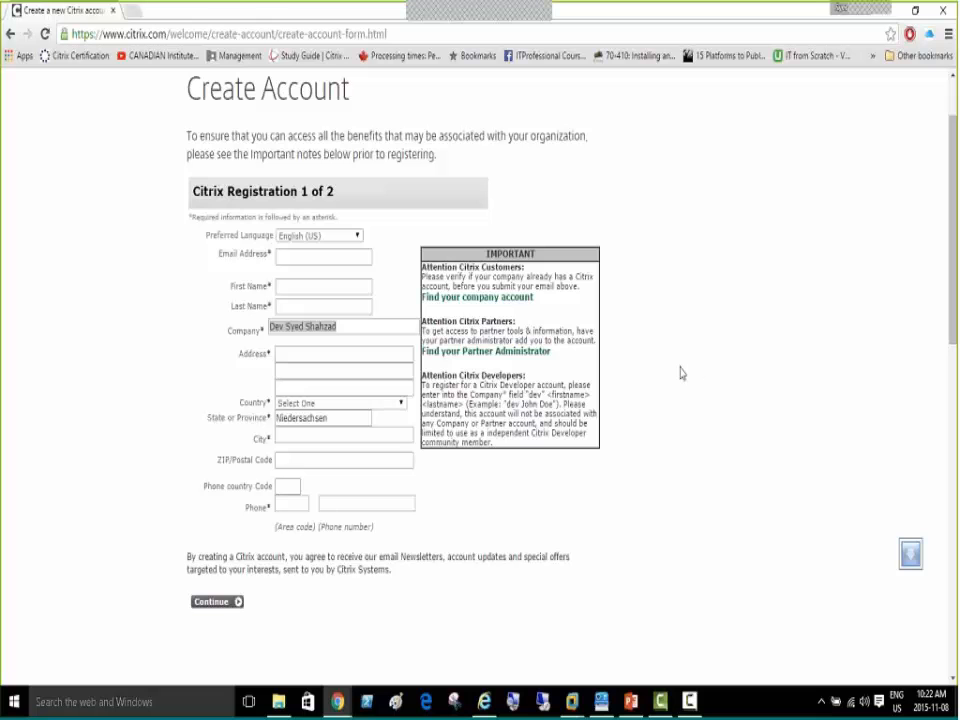
left_click(207, 321)
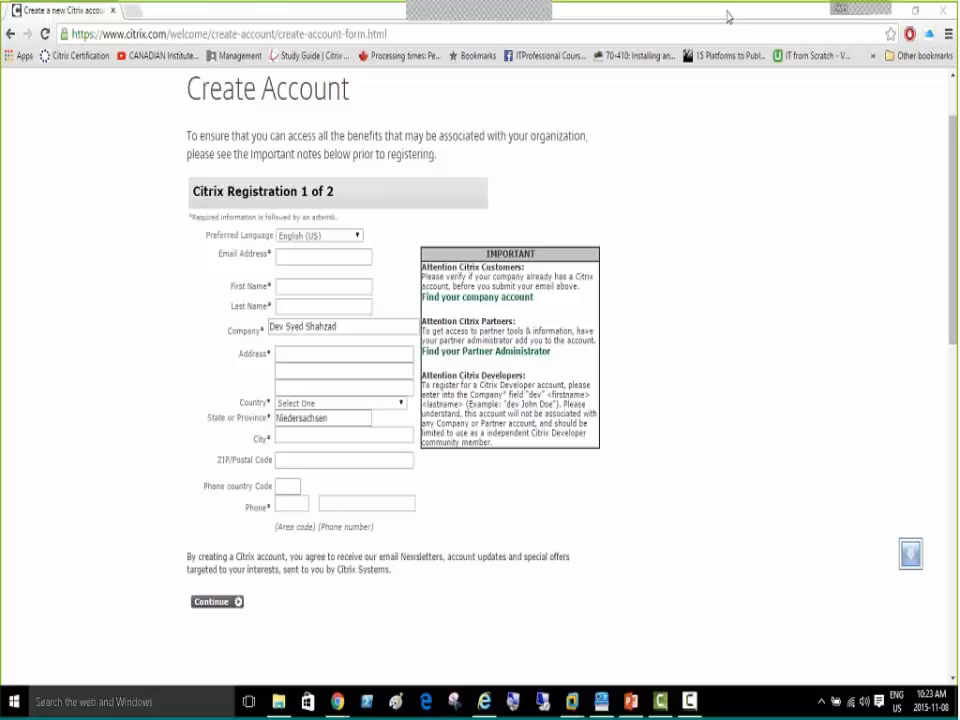
left_click_drag(728, 20, 560, 78)
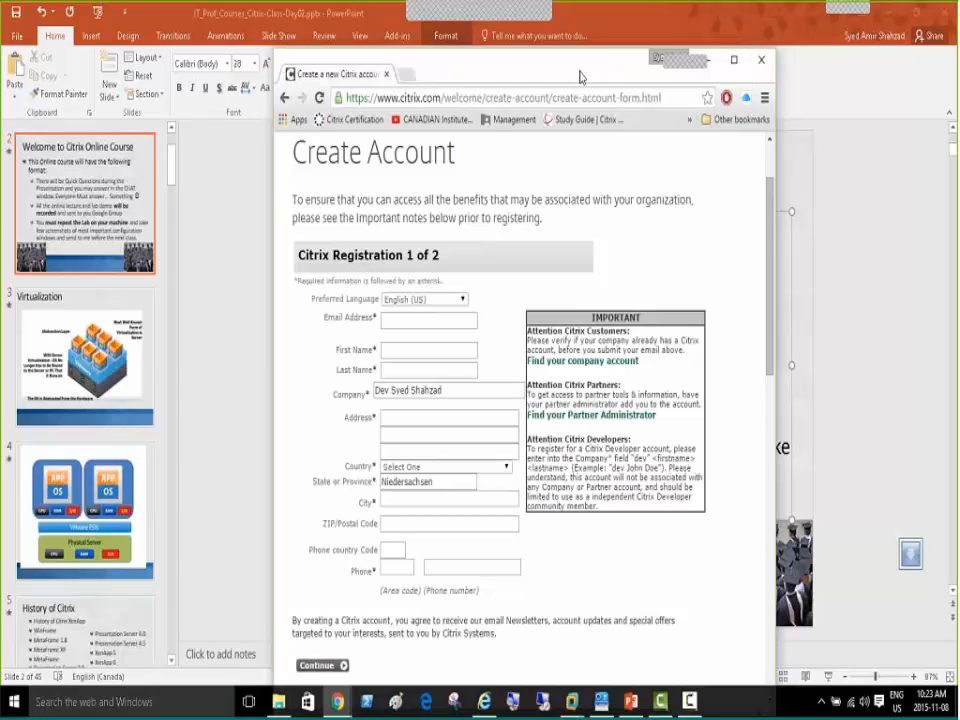
Minimize Chrome and wake the CitrixDC virtual machine's console in VMware Workstation
left_click(761, 61)
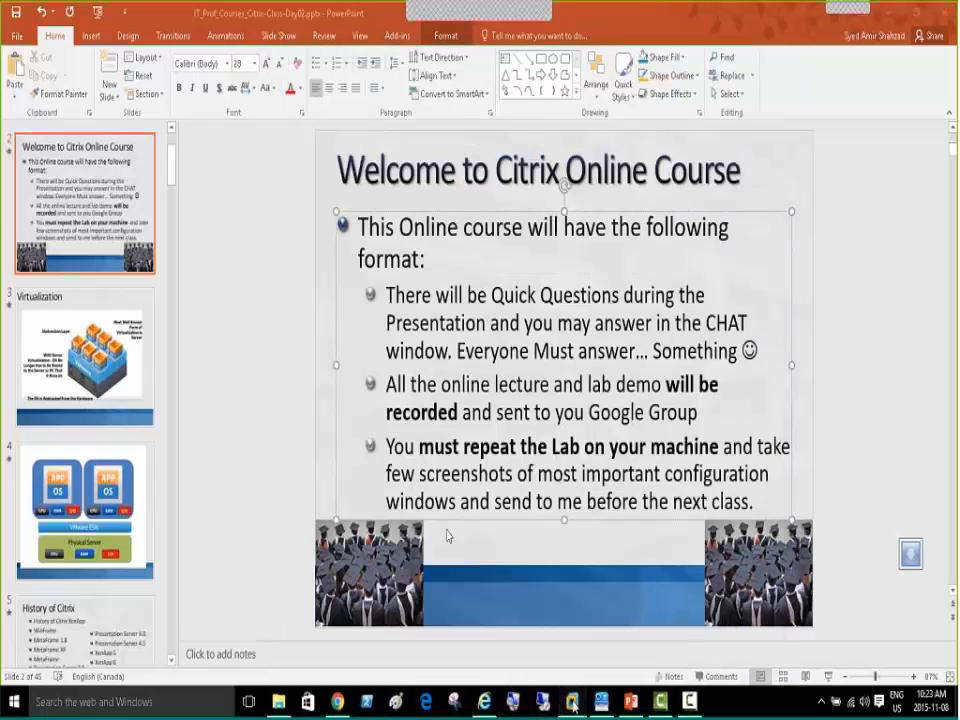
mouse_move(576, 704)
left_click(440, 600)
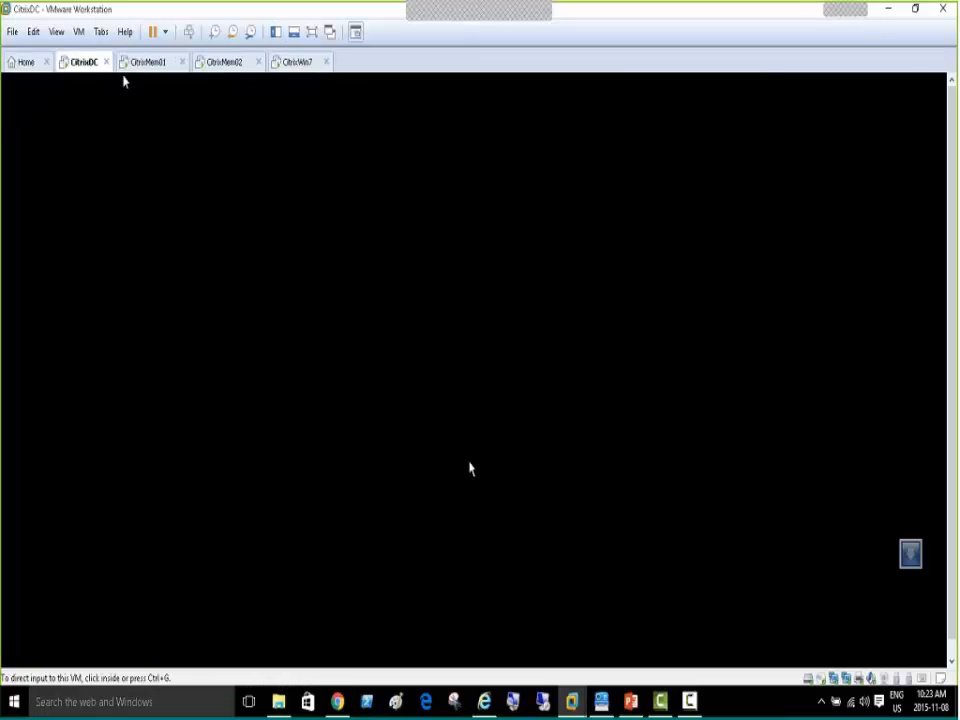
left_click(196, 192)
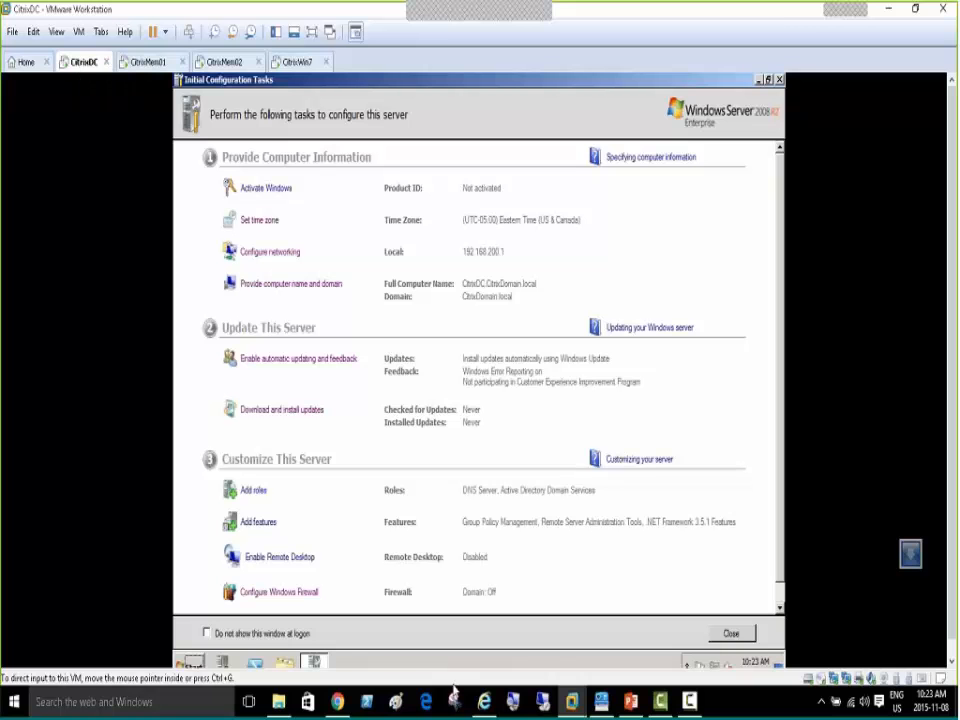
Open File Explorer's Quick access, then move the Visio window over VMware
mouse_move(283, 705)
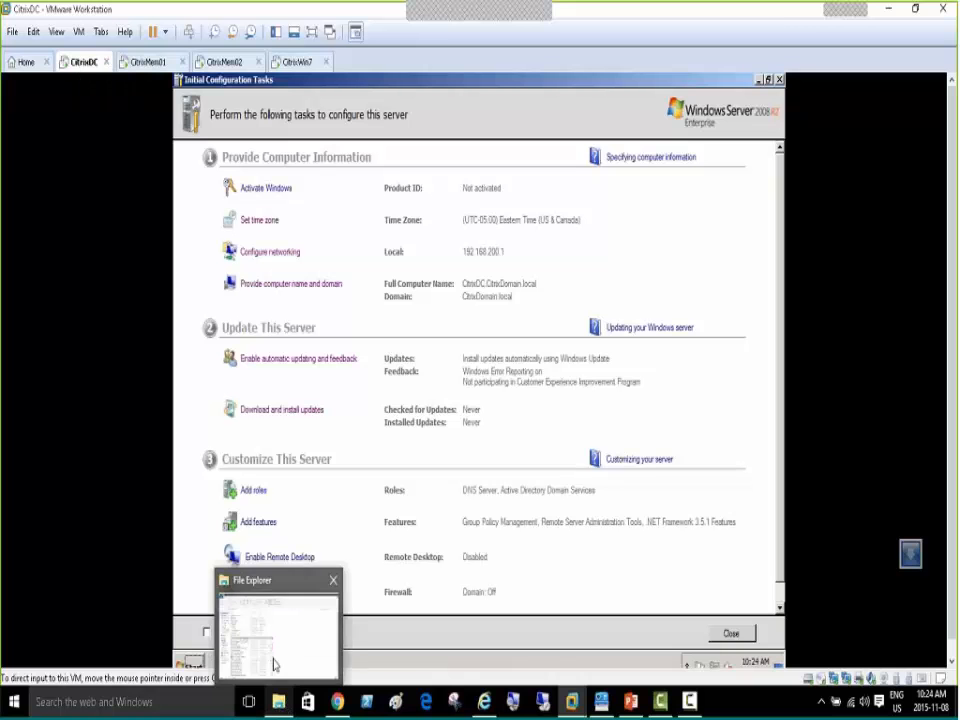
left_click(275, 665)
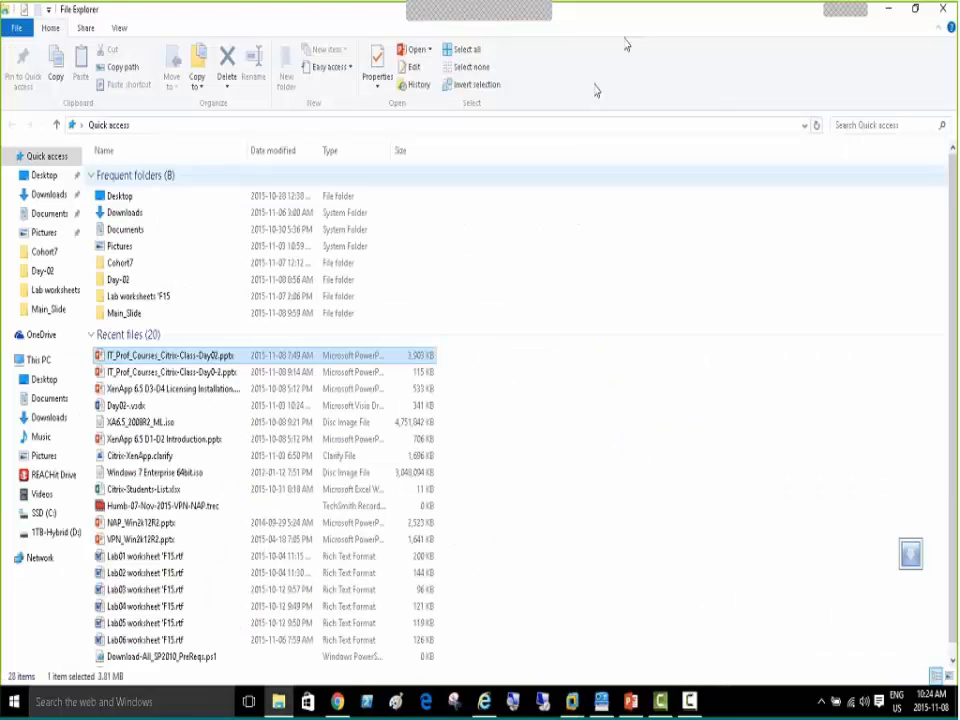
left_click_drag(615, 12, 645, 30)
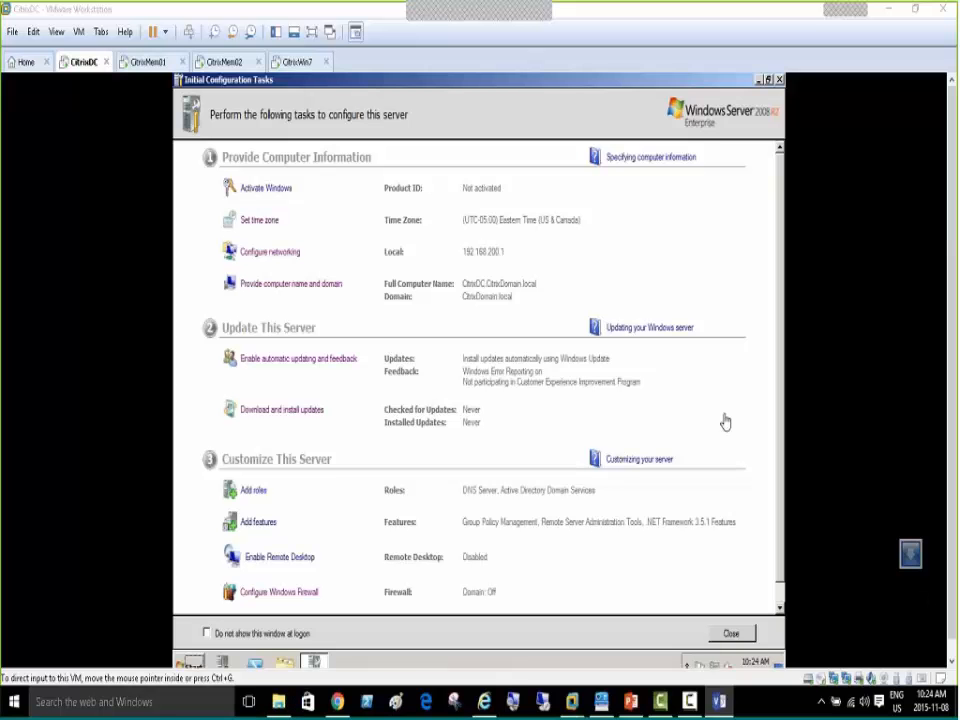
left_click_drag(957, 105, 424, 116)
Maximize Visio and select the CitrixDC, CitrixMem01 and CitrixMem02 server shapes
double_click(569, 106)
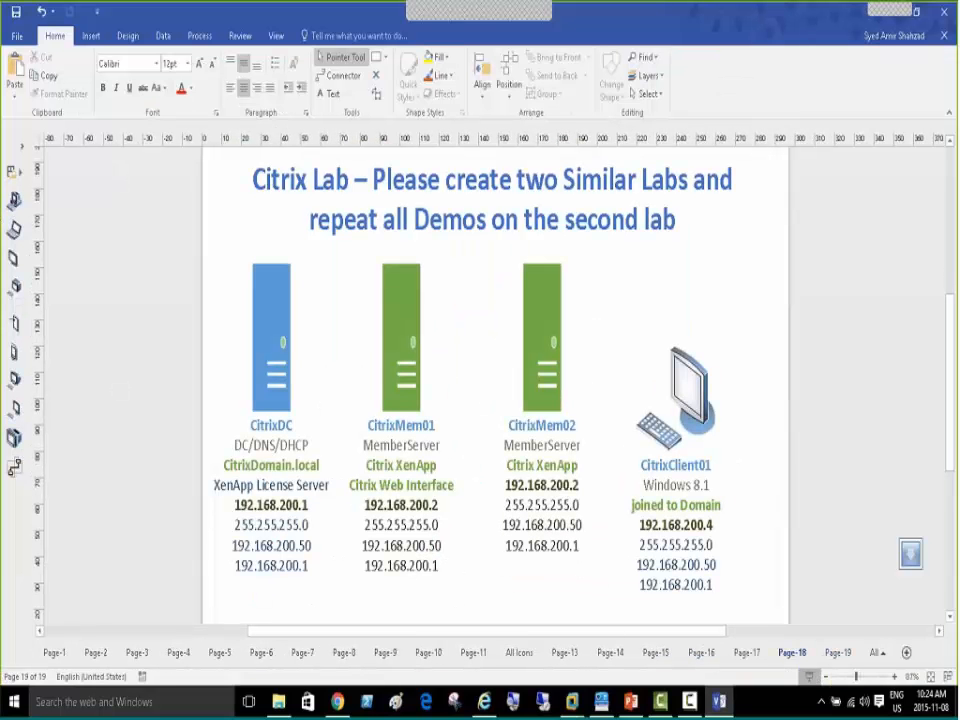
left_click(272, 348)
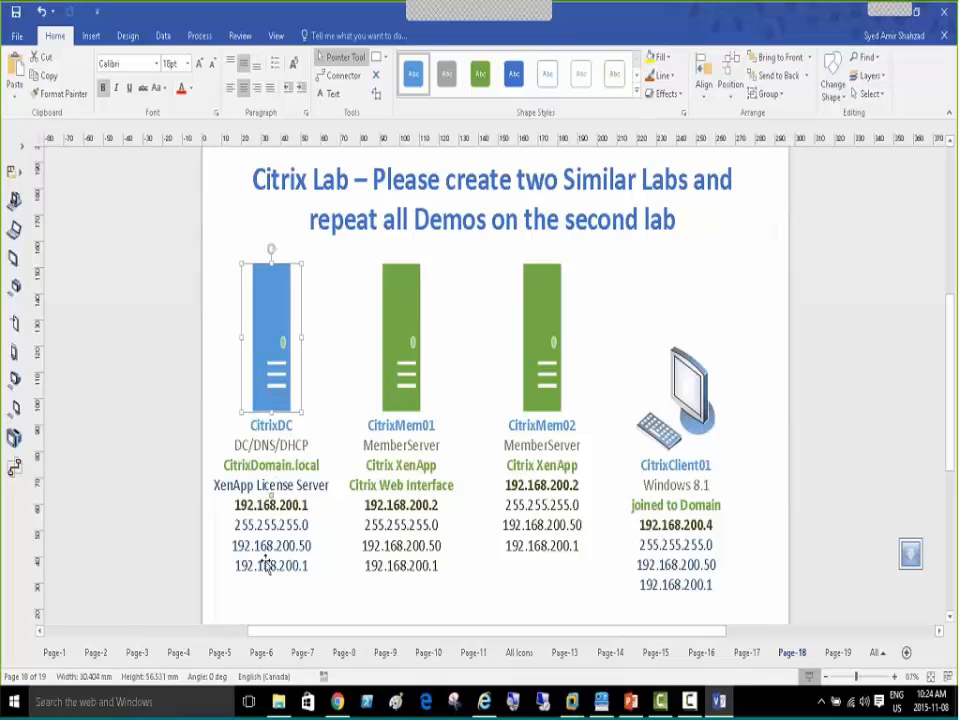
left_click(400, 358)
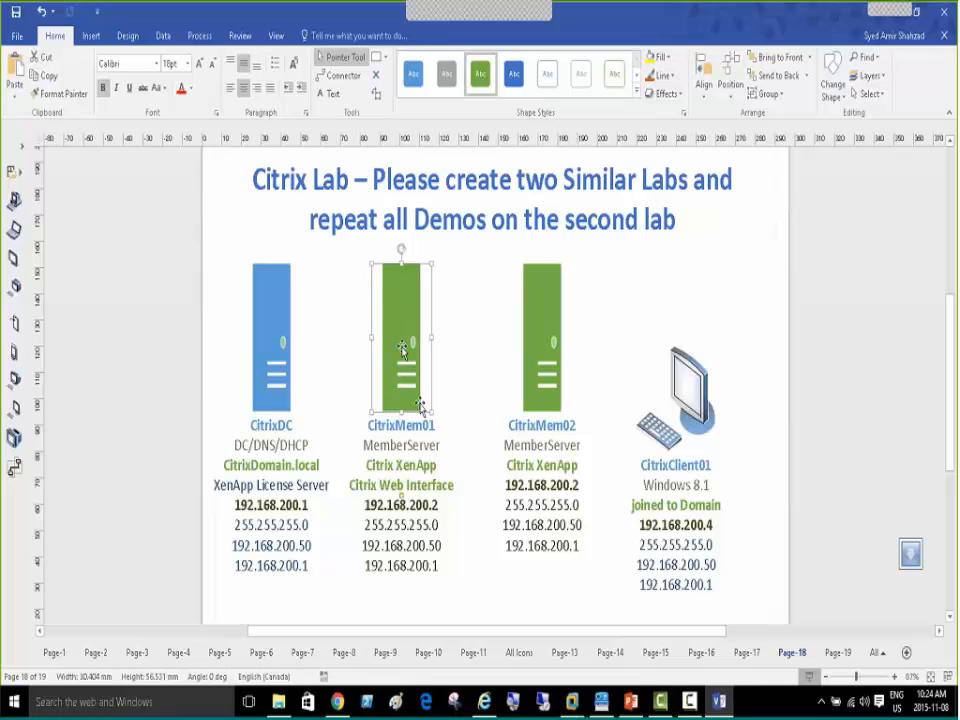
left_click(545, 343)
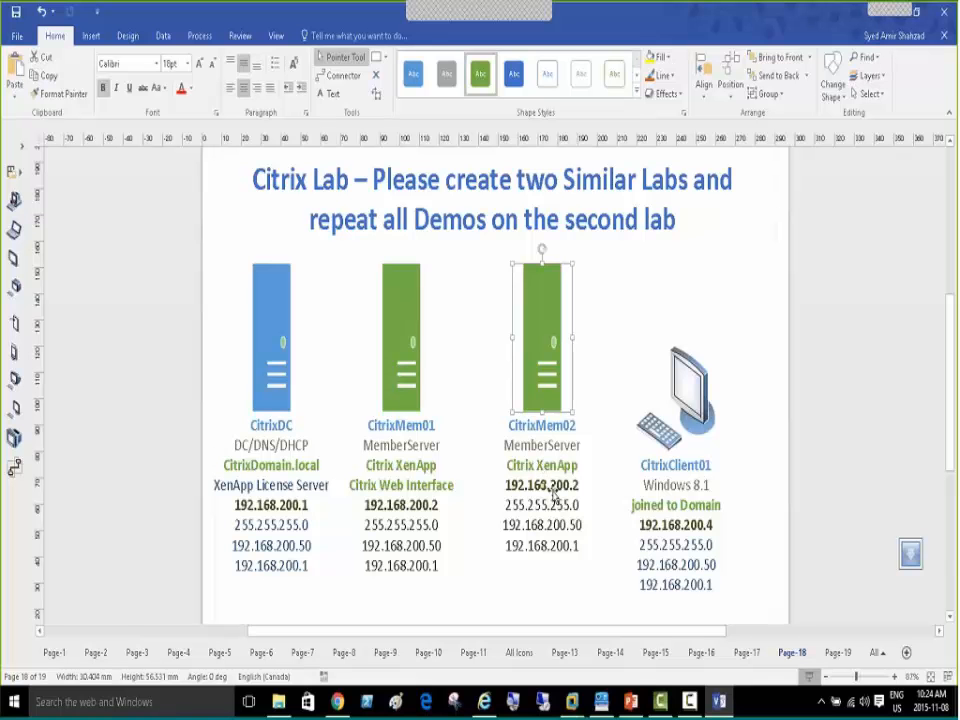
Revisit the CitrixMem01, CitrixMem02 and CitrixClient01 shapes, then deselect everything
left_click(421, 466)
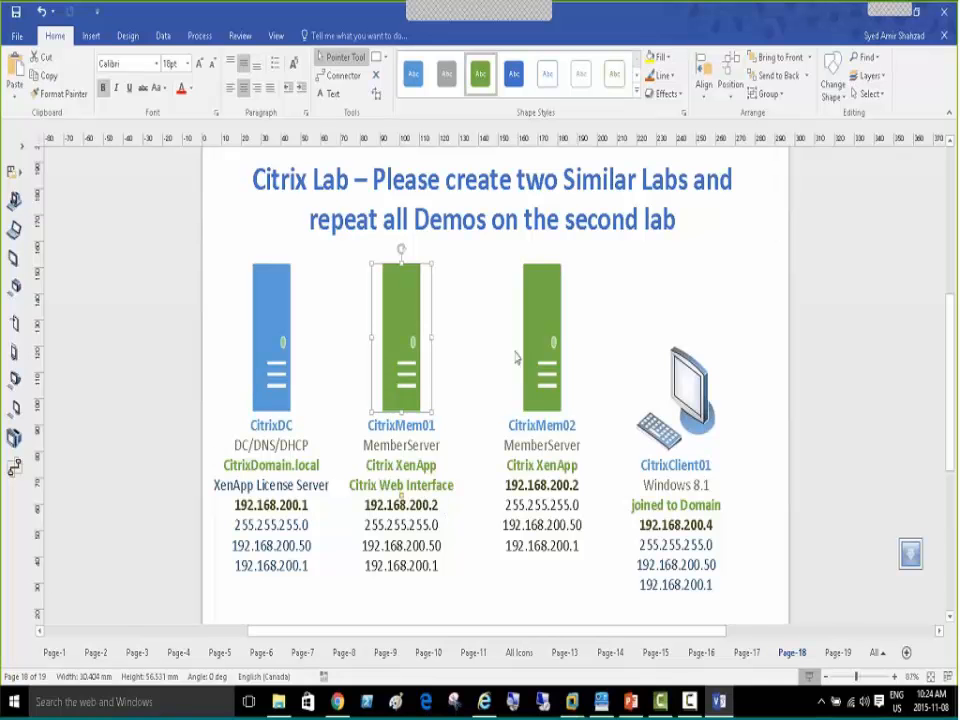
left_click(549, 339)
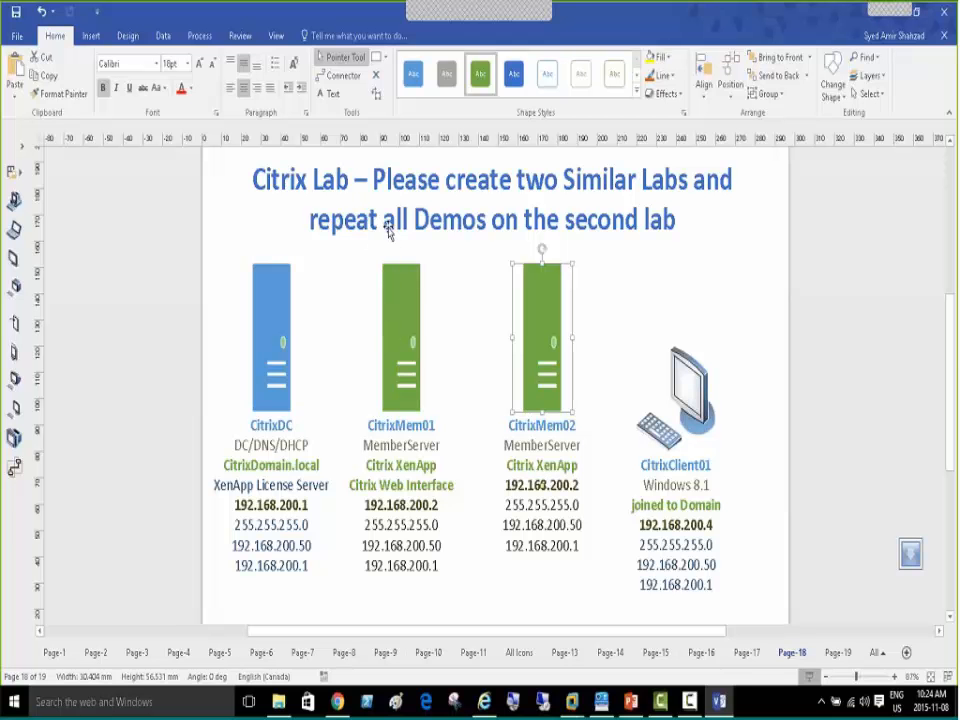
key("Tab")
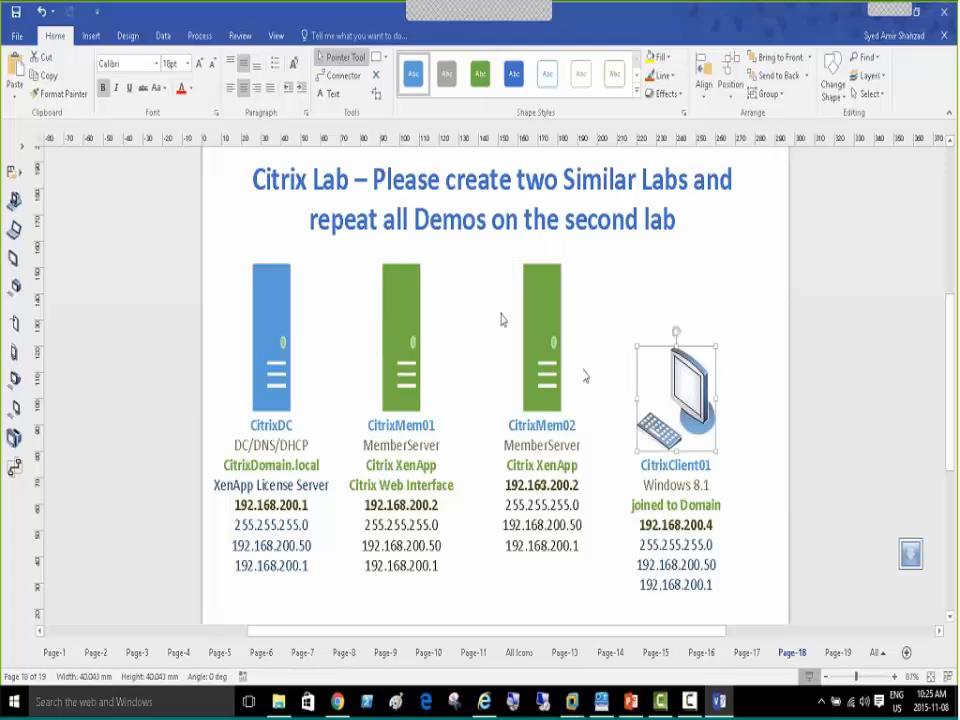
left_click(404, 292)
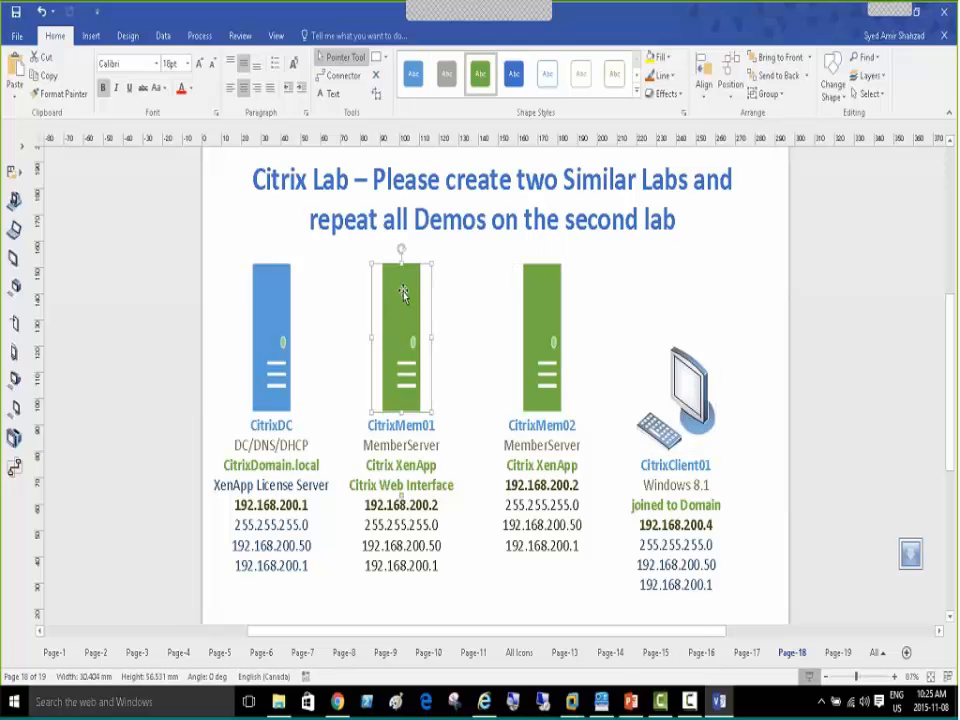
left_click(547, 302)
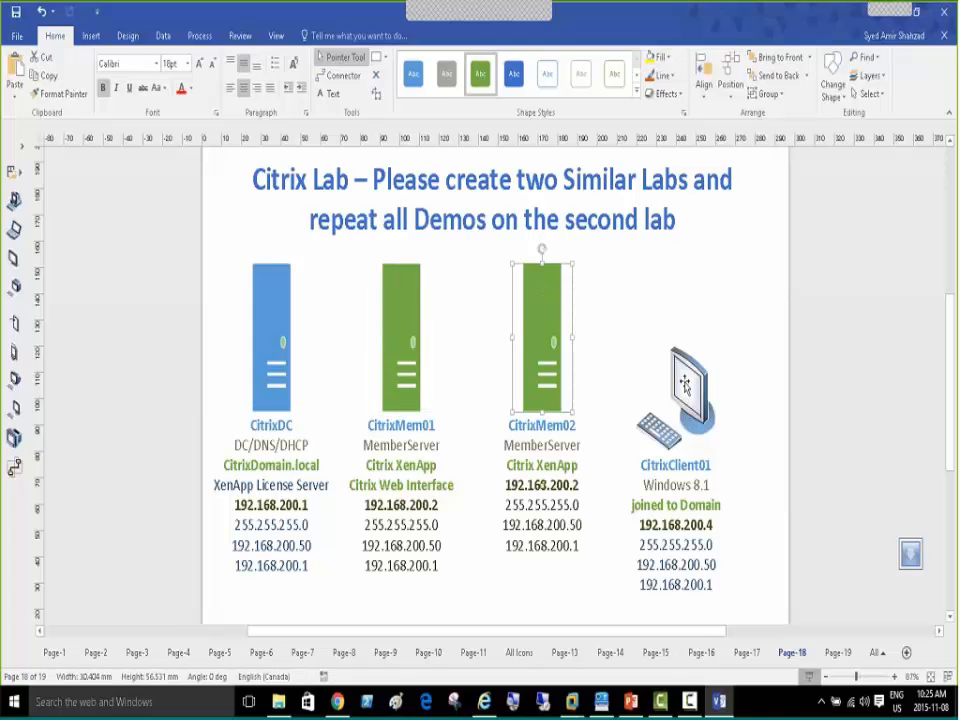
left_click(666, 372)
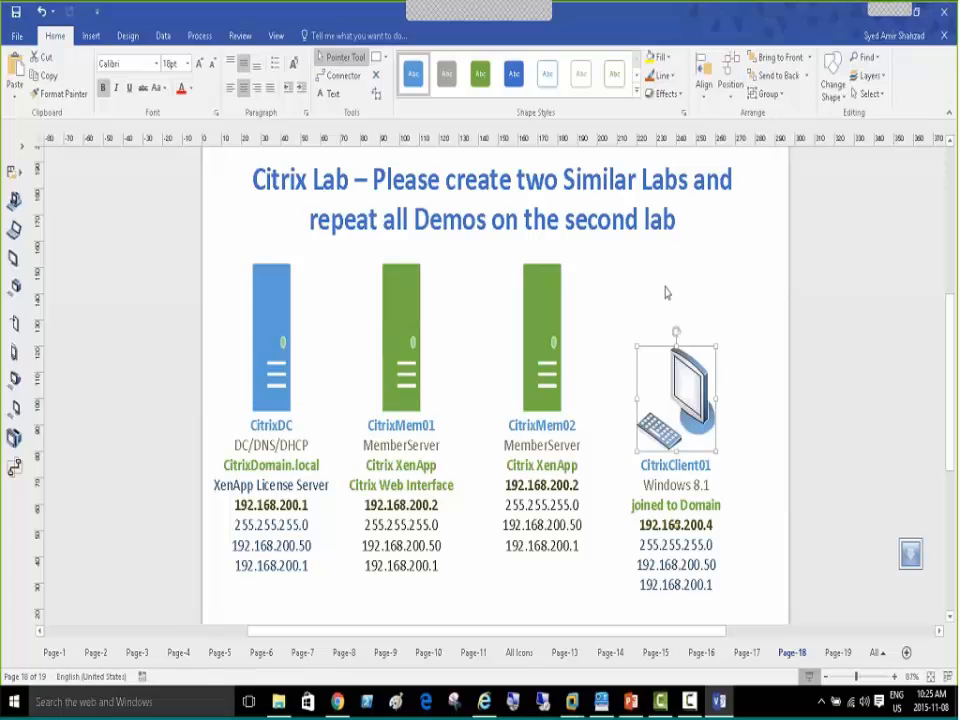
left_click(679, 304)
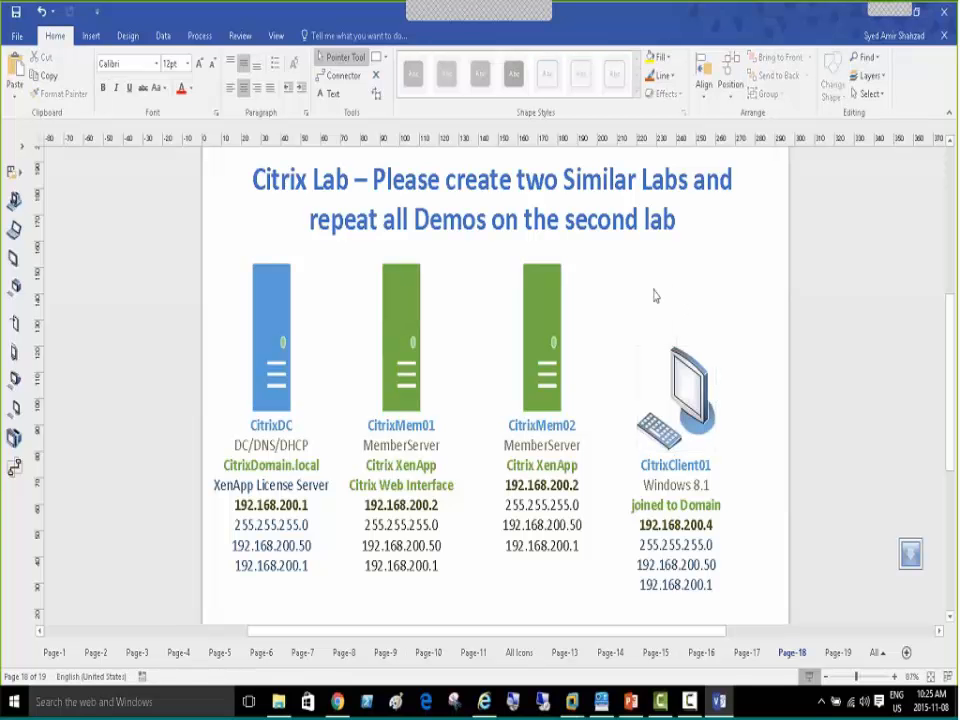
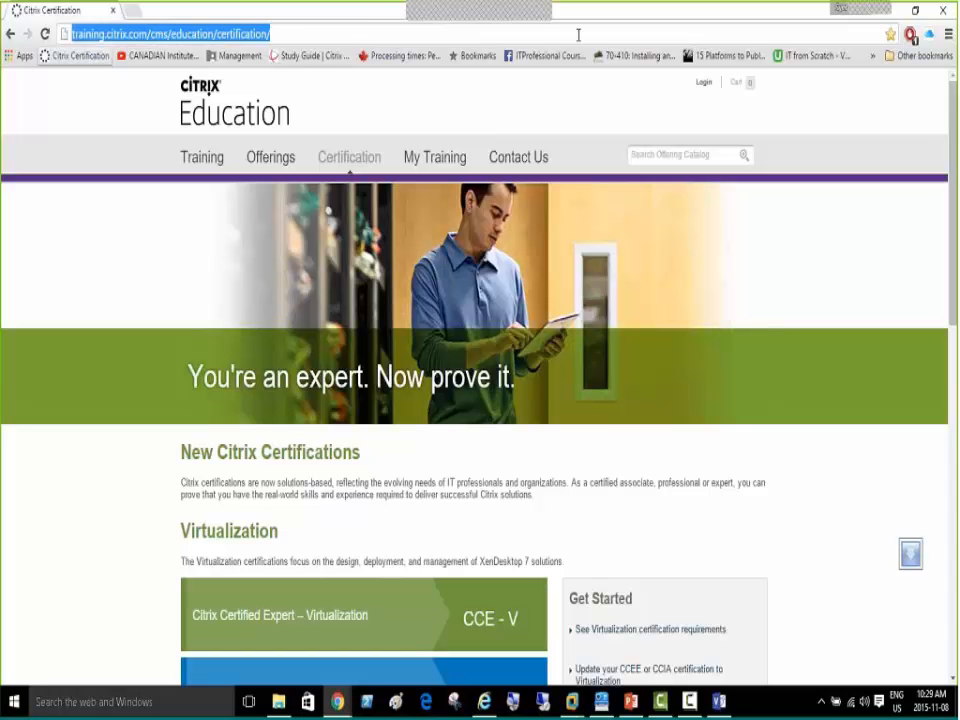
Scroll through the Citrix Education Virtualization and Networking certification tiles
left_click(940, 324)
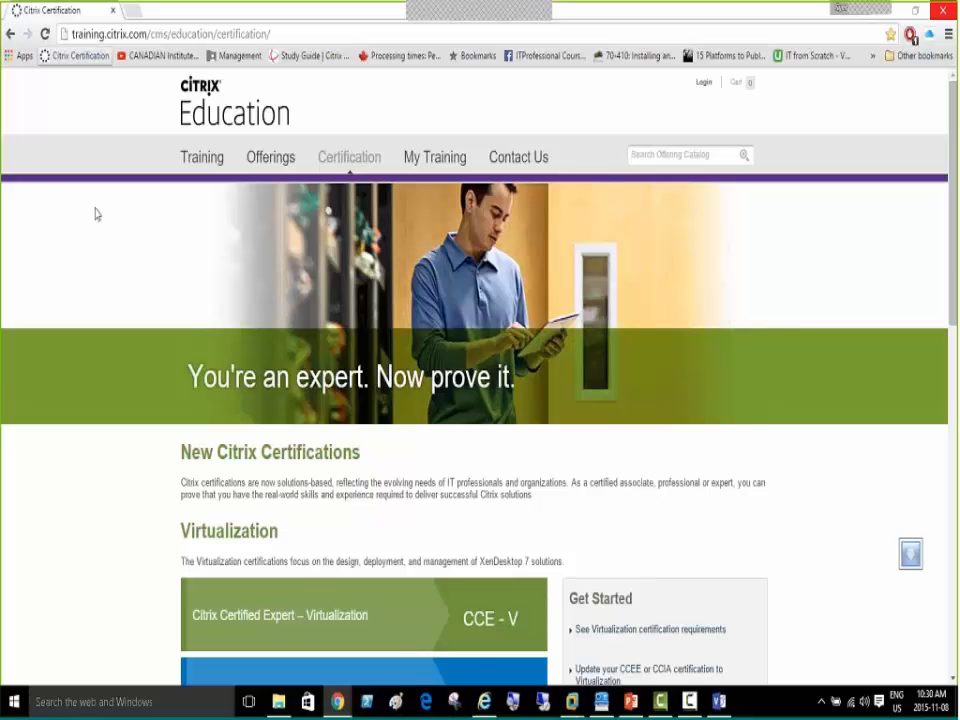
scroll(88, 240, "down", 2)
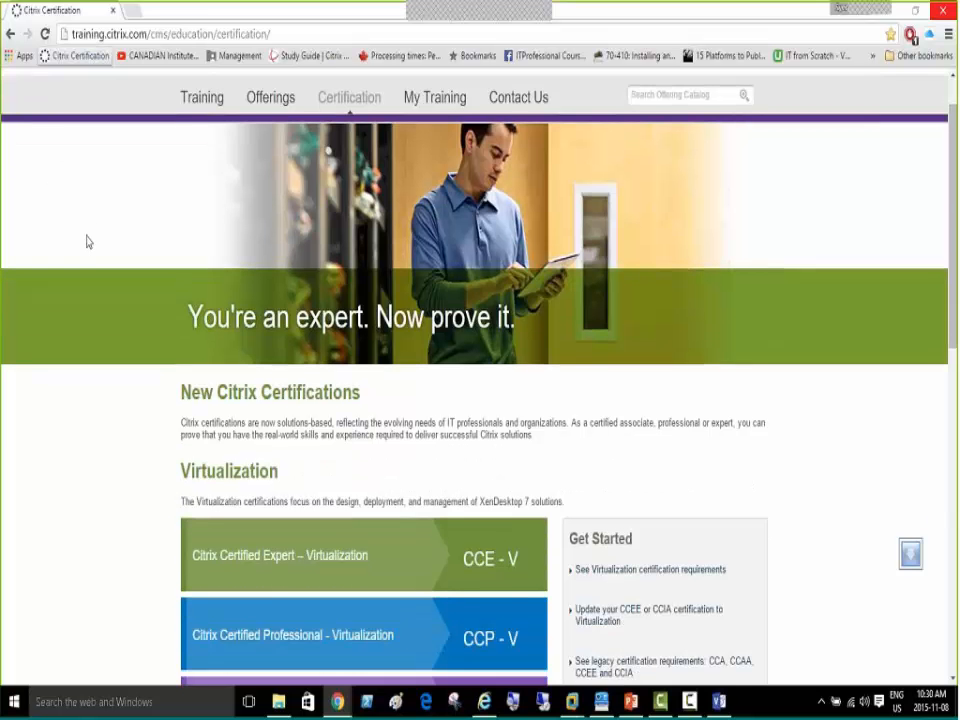
scroll(88, 241, "down", 2)
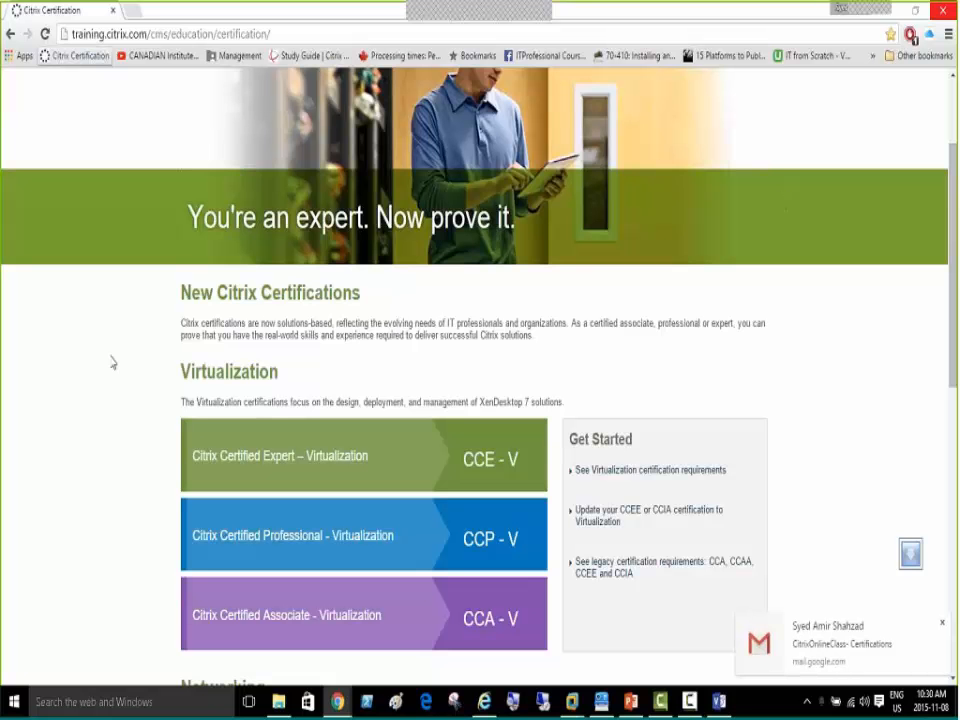
scroll(113, 359, "down", 2)
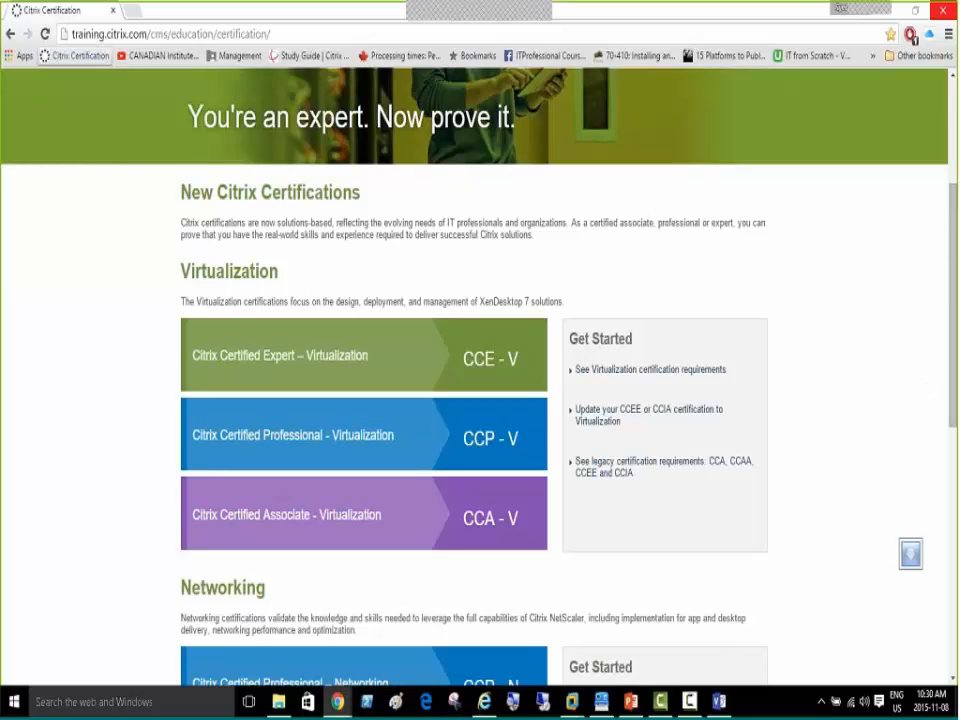
scroll(92, 330, "down", 1)
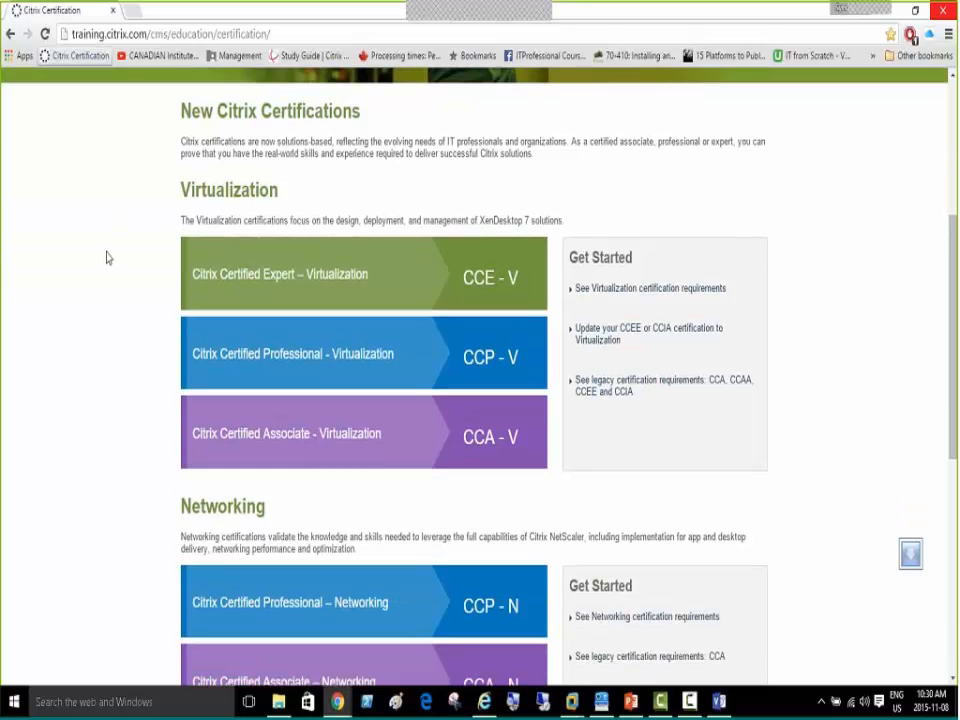
scroll(36, 336, "down", 2)
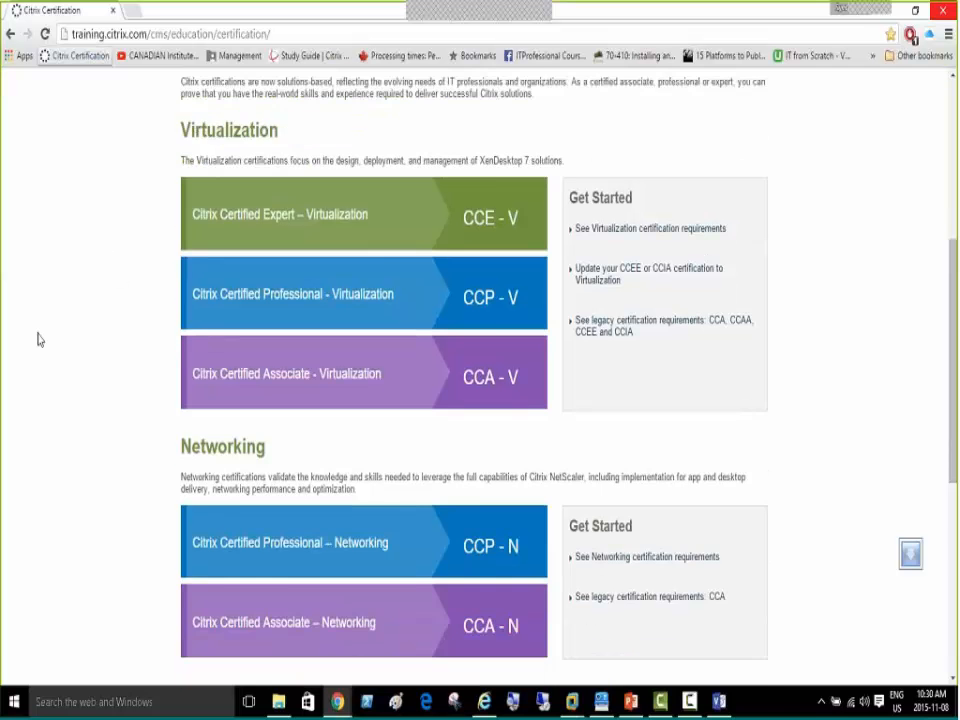
scroll(39, 336, "down", 2)
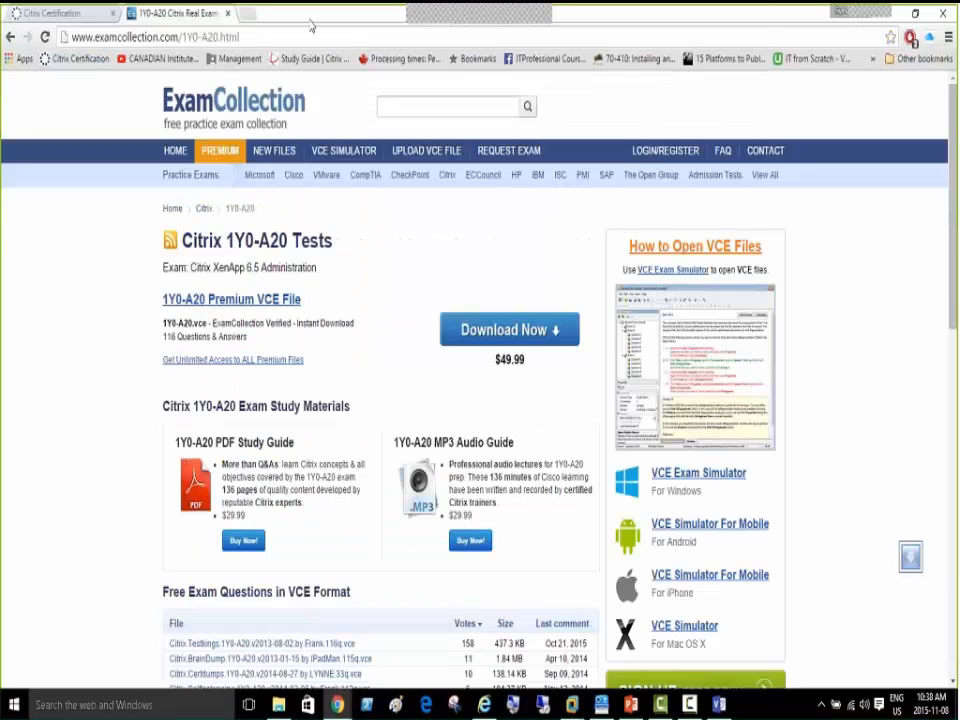
Go back to the Citrix certifications page, then bring up the Citrix XenApp Job Market slide
left_click(62, 15)
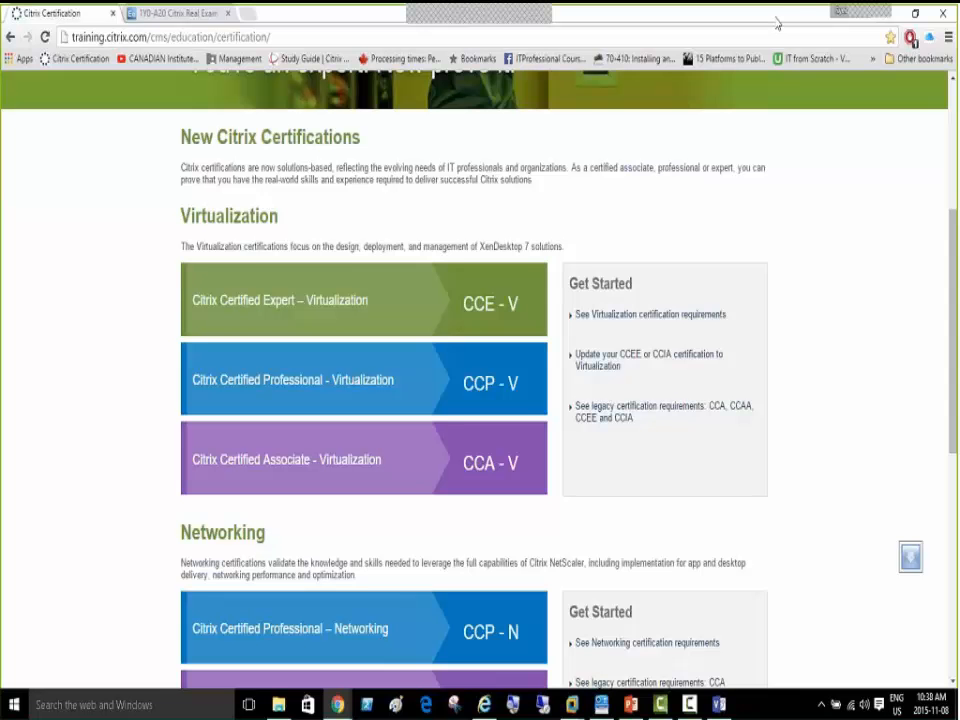
left_click(888, 14)
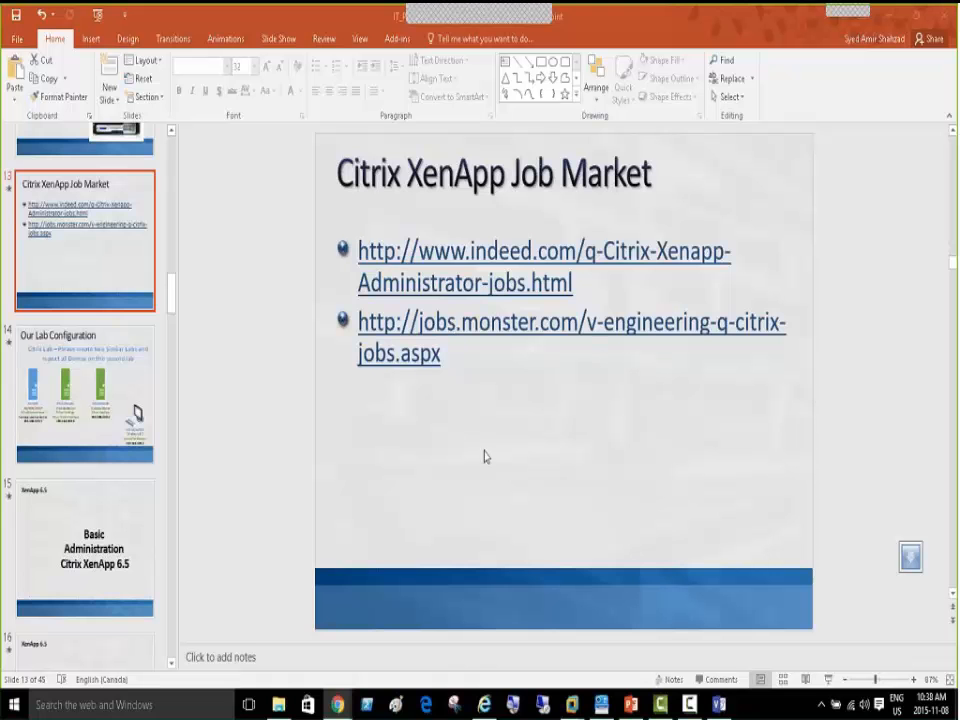
Show slide 14, 'Our Lab Configuration', and select its lab diagram
left_click(68, 392)
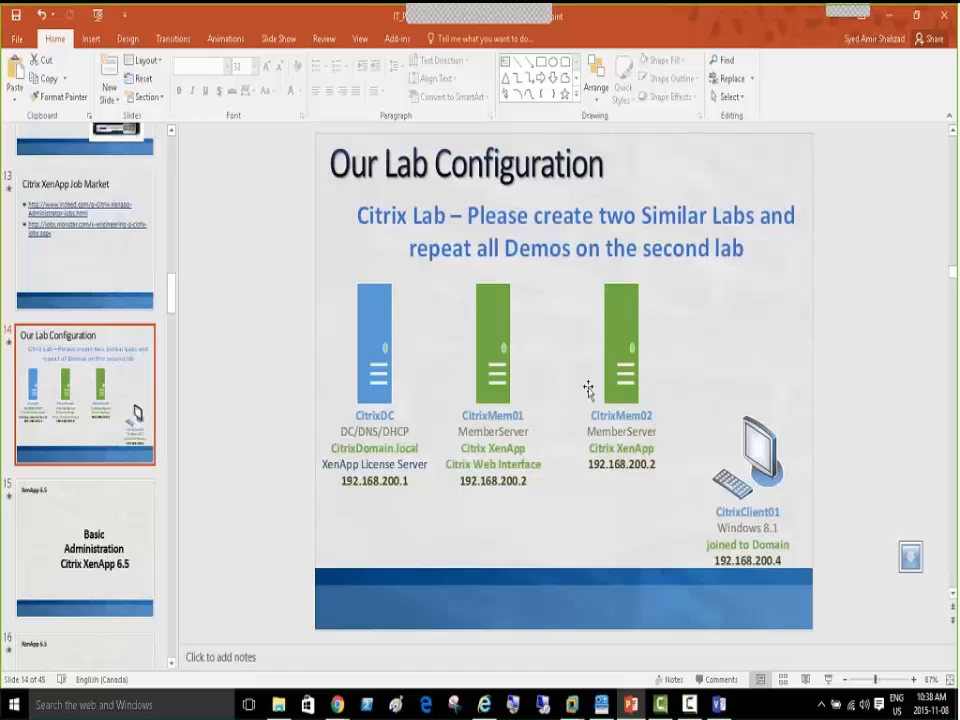
left_click(376, 350)
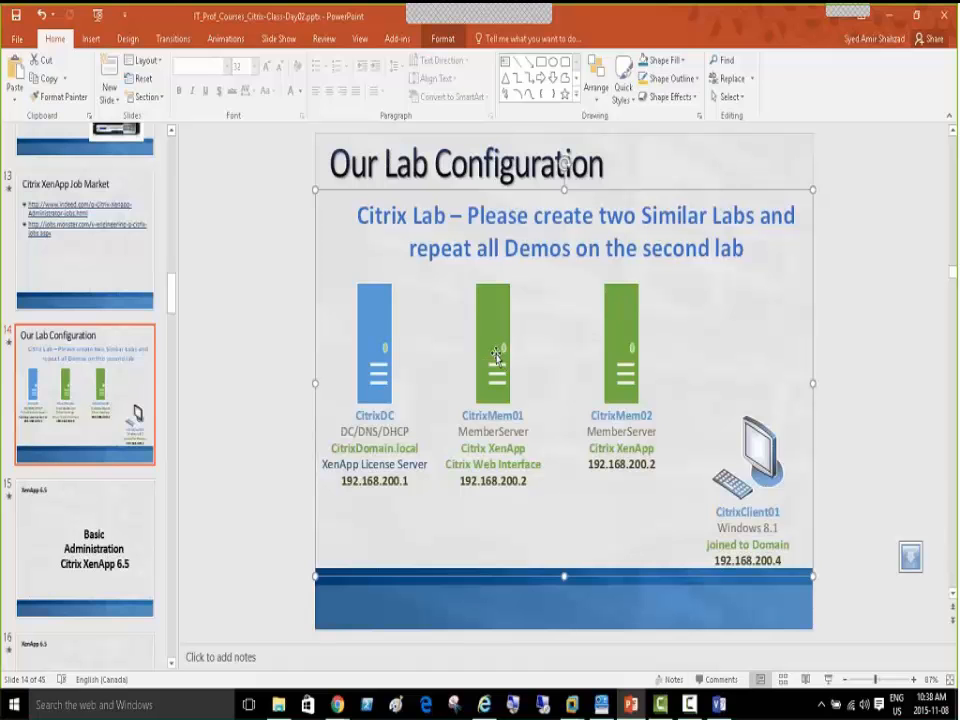
In Visio, select the CitrixDC, CitrixMem01 and CitrixMem02 shapes, then switch to the CitrixDC VM
key("alt+Tab")
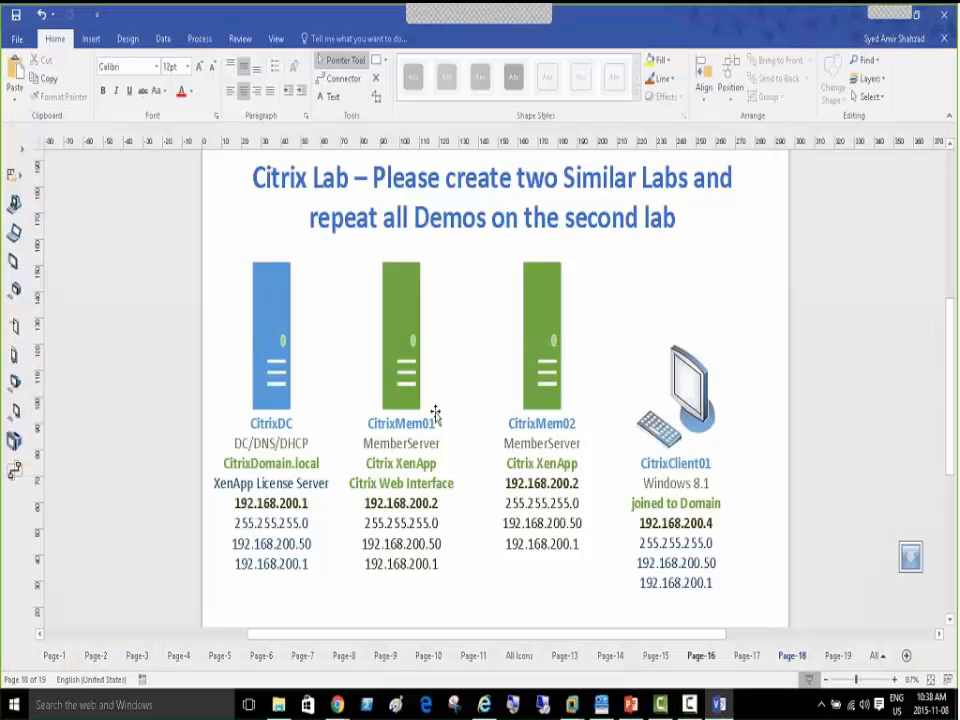
left_click(288, 322)
left_click(405, 336)
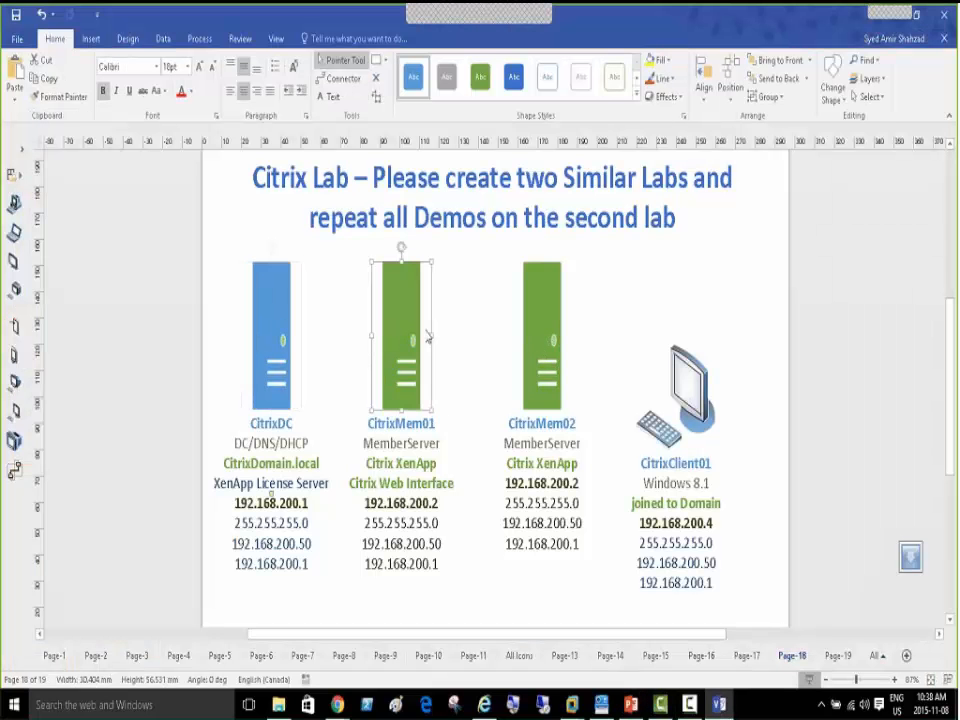
left_click(553, 336)
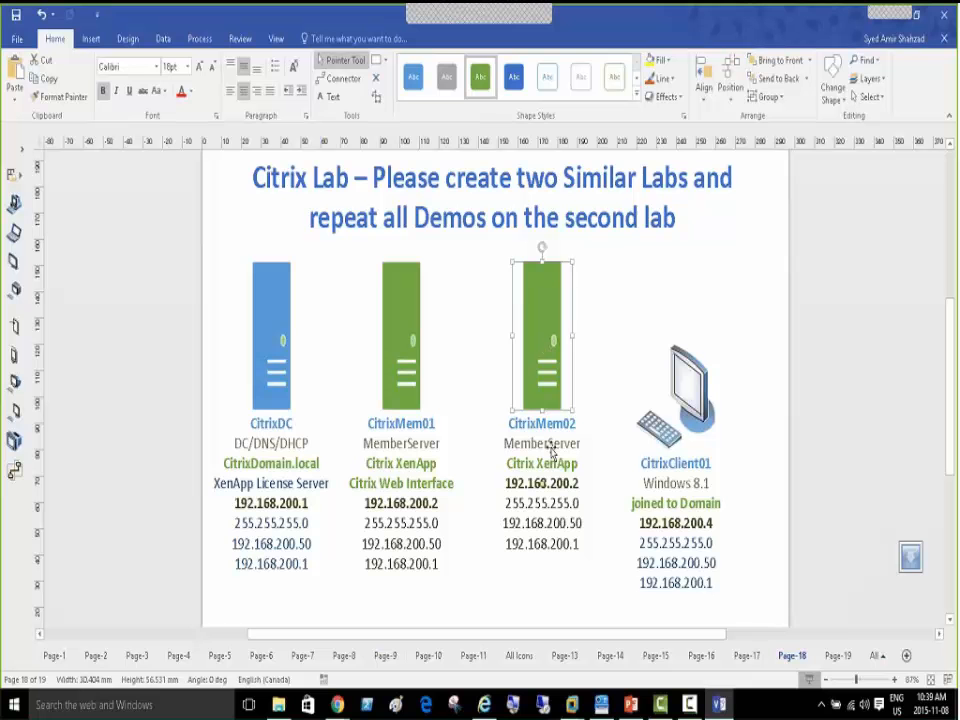
mouse_move(571, 704)
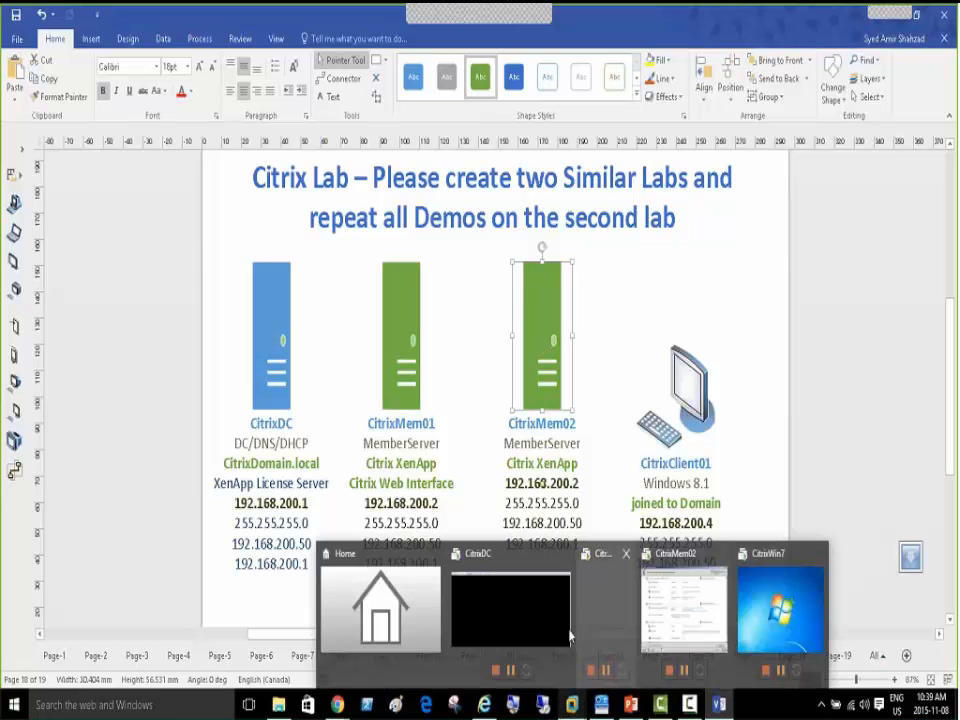
left_click(510, 608)
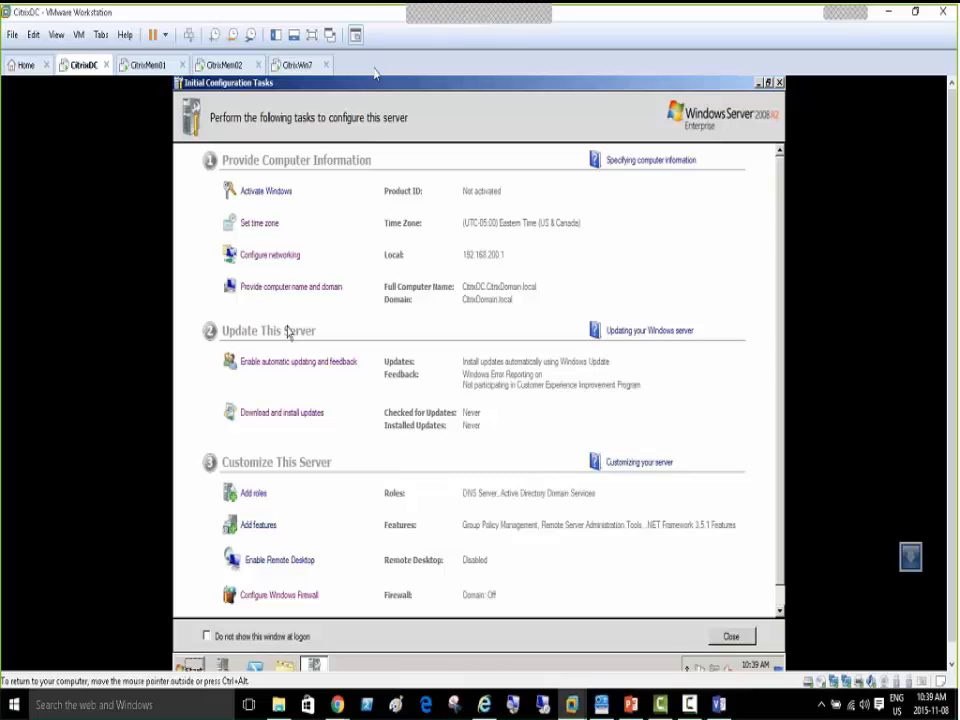
Run CitrixDC full screen and start the License Administration Console from Citrix Management Consoles
left_click(308, 37)
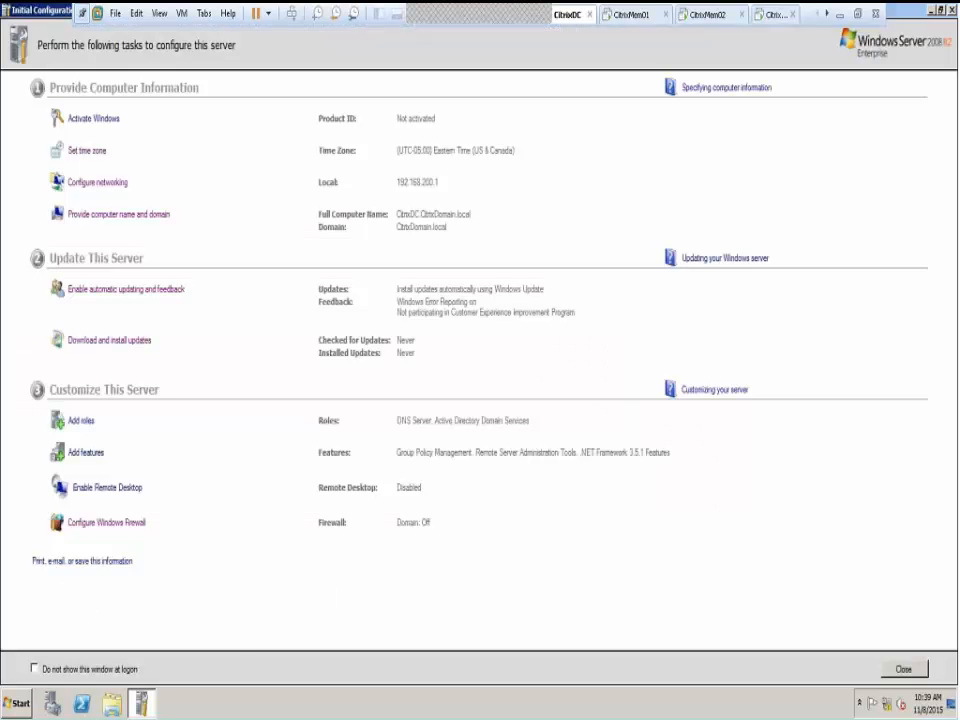
key("super")
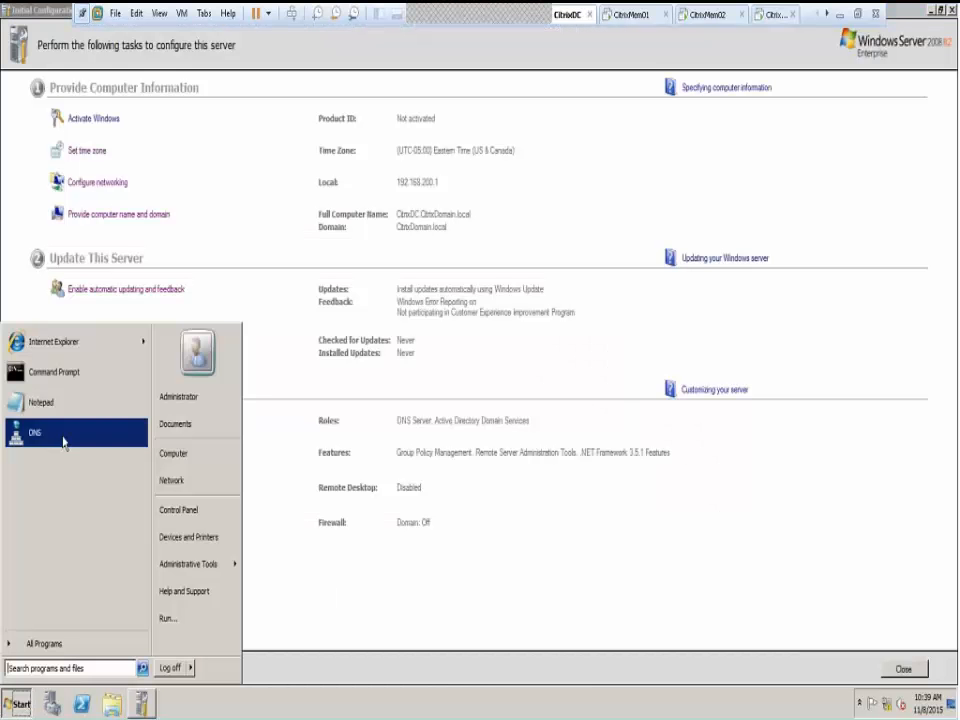
left_click(71, 645)
left_click(23, 403)
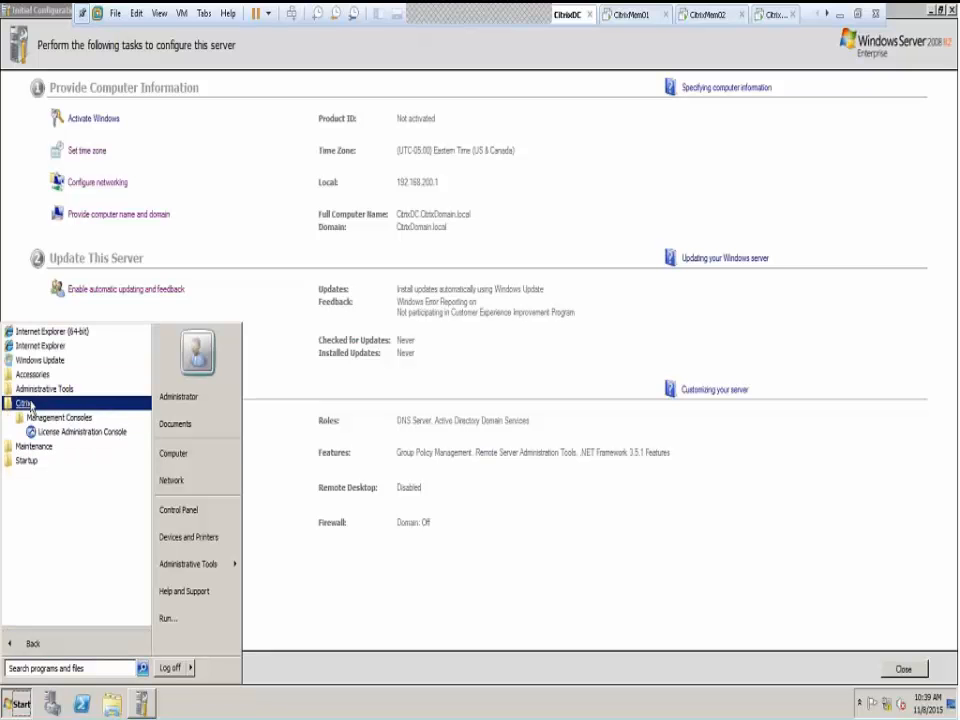
left_click(67, 433)
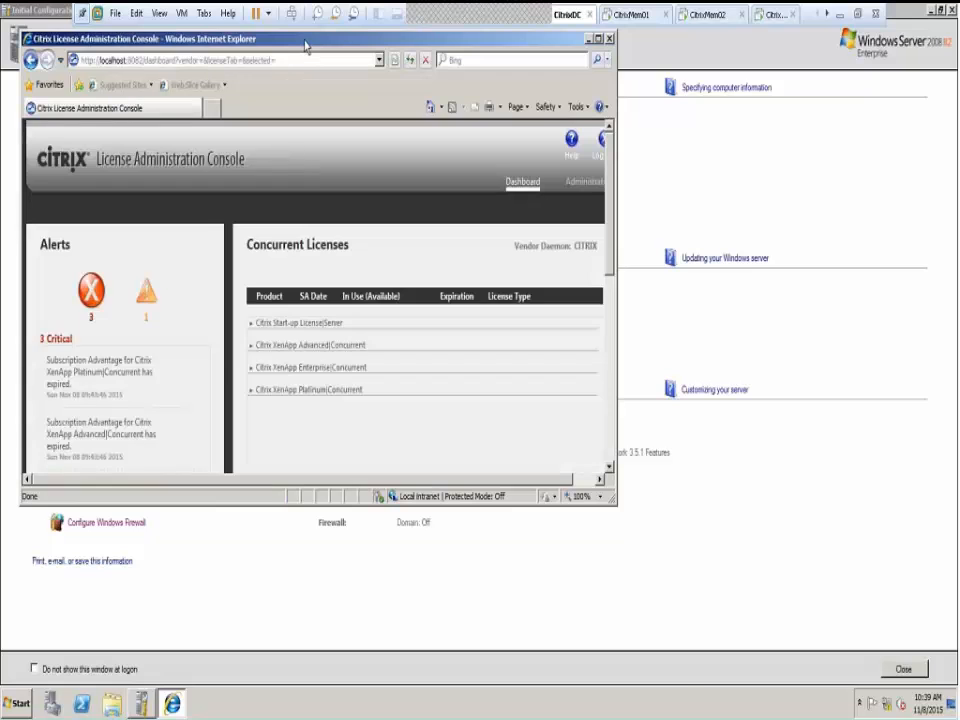
Maximize the console, expand the XenApp Platinum, Enterprise, Advanced and Start-up License rows, then open Administration
double_click(305, 45)
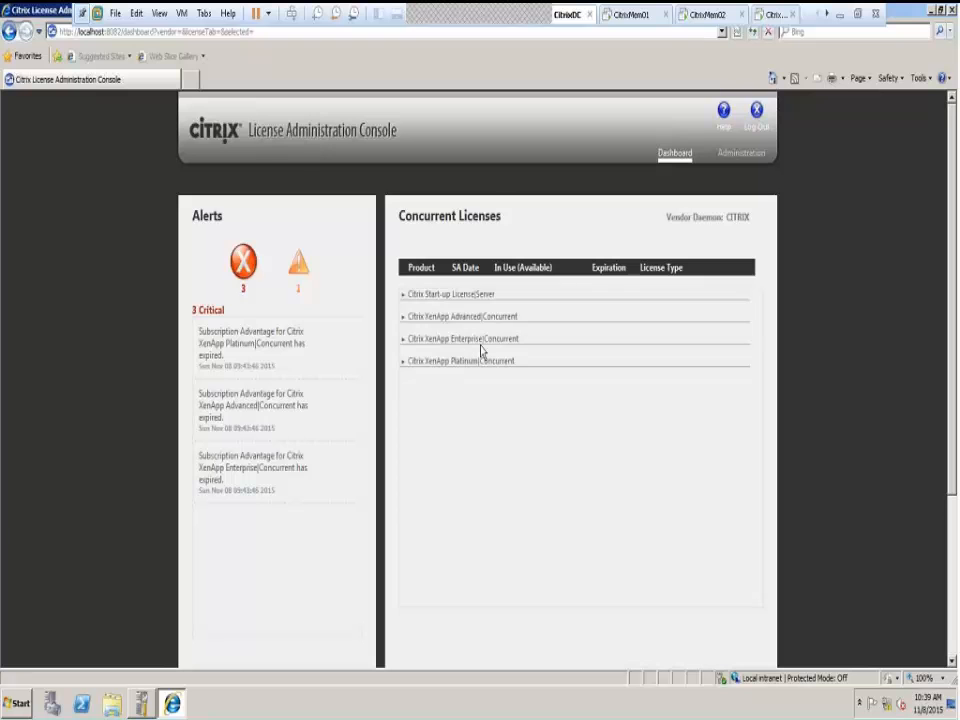
left_click(421, 366)
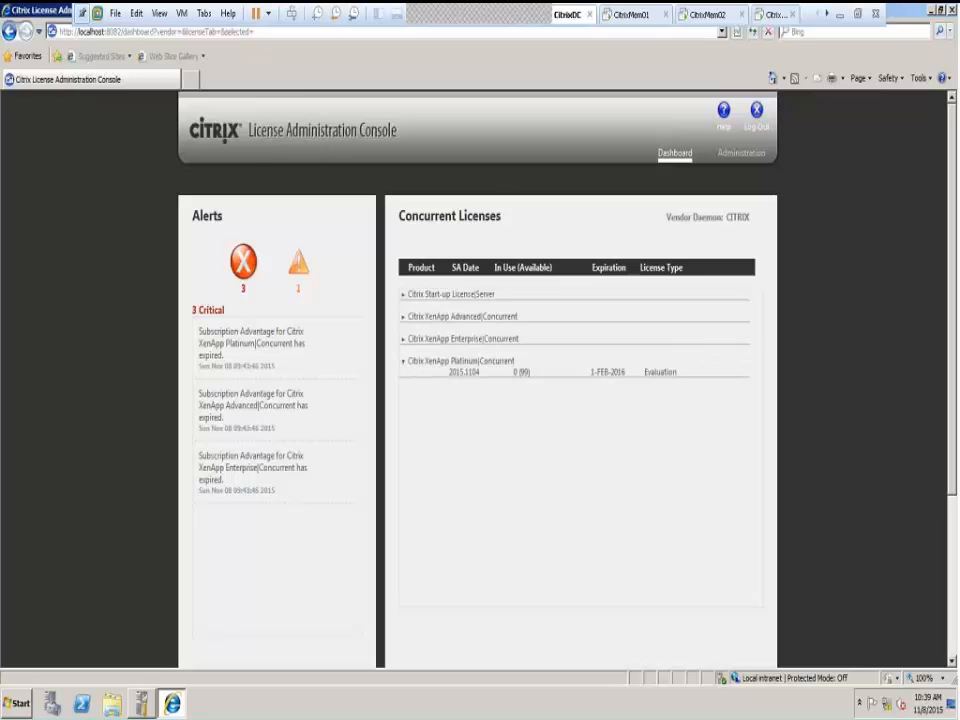
left_click(462, 344)
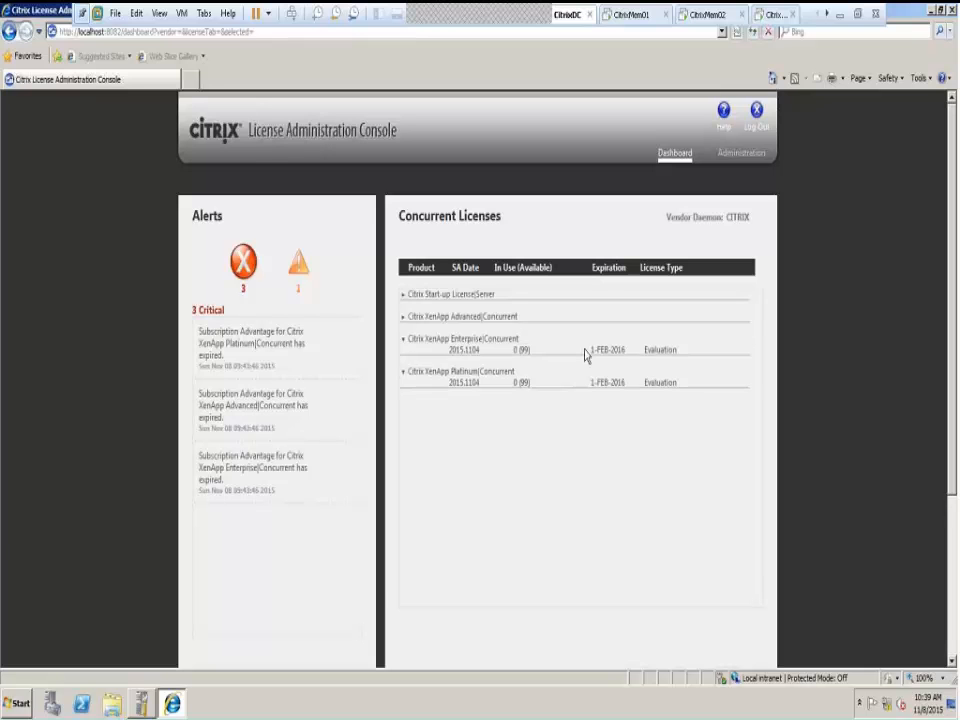
left_click(438, 318)
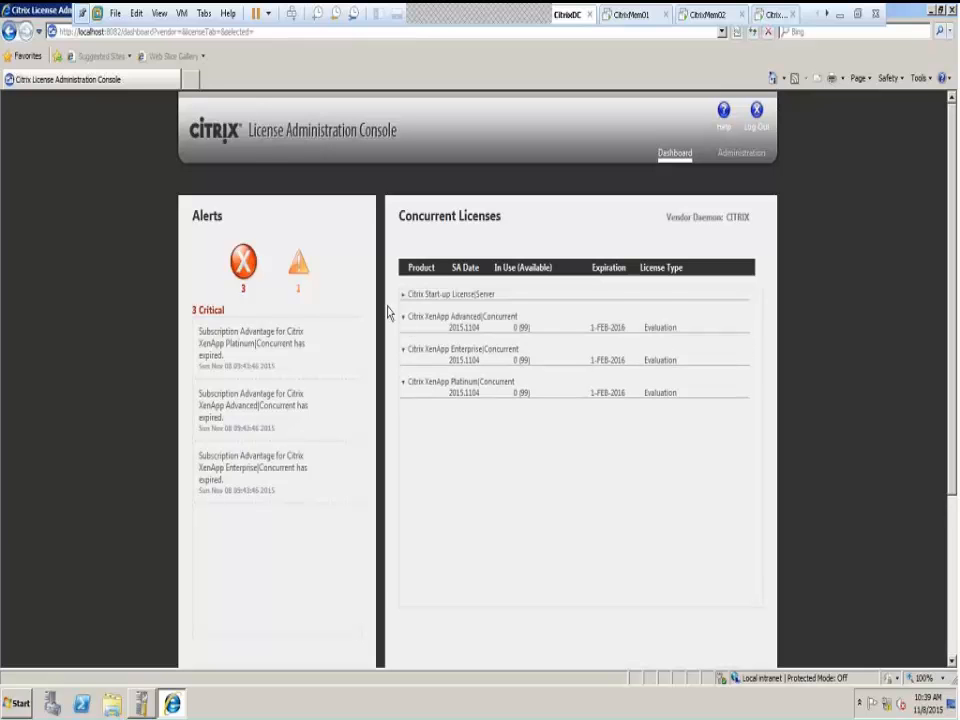
left_click(446, 296)
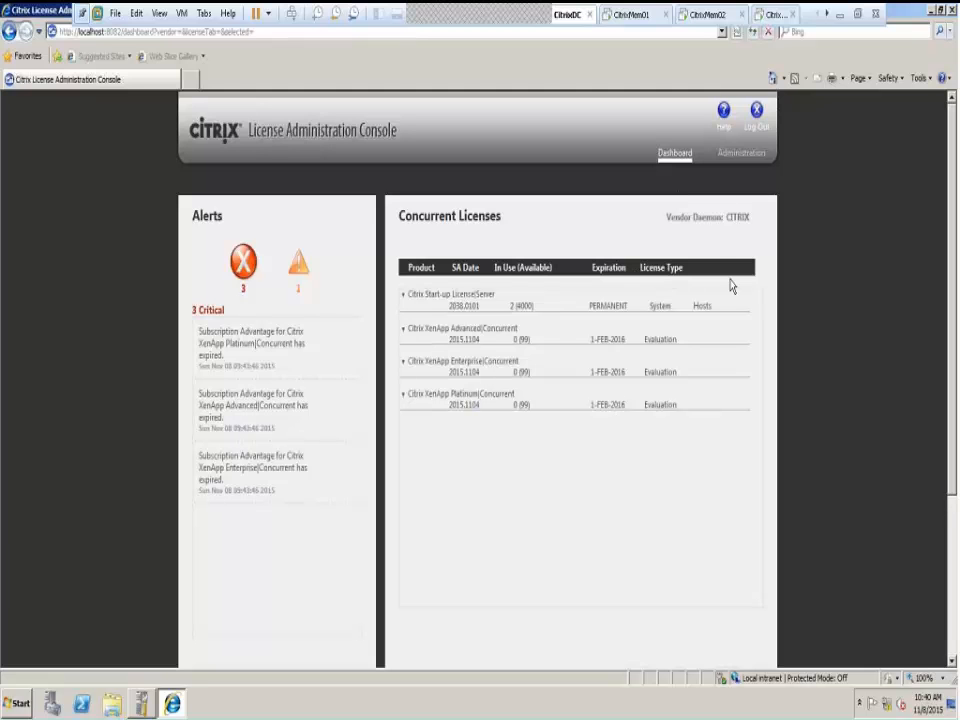
left_click(741, 152)
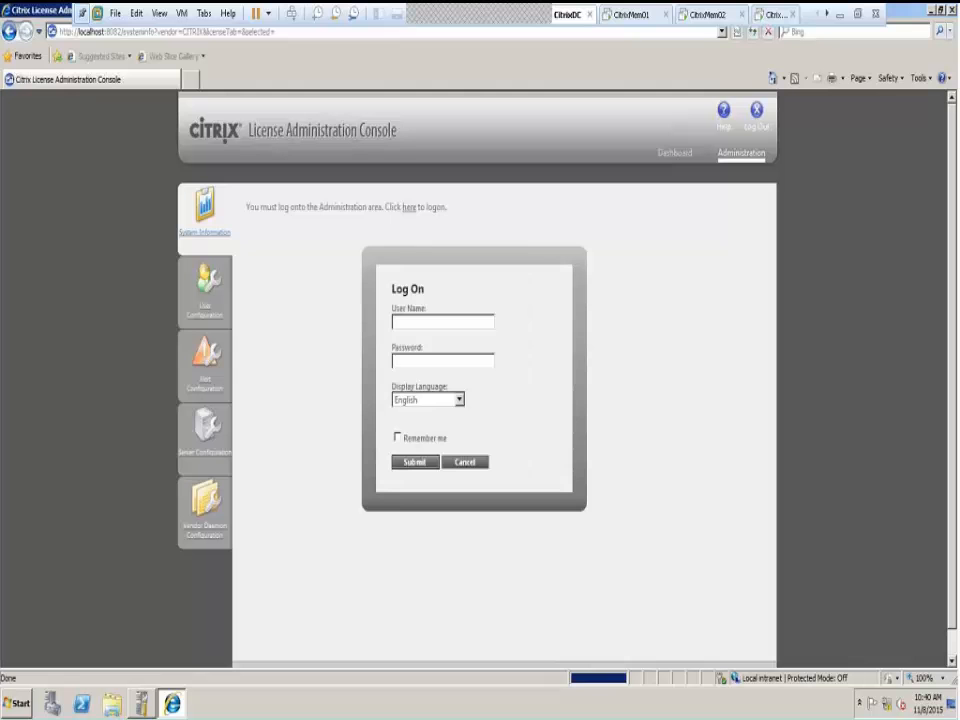
Log on to the license console's administration area with the administrator user name
type("admin")
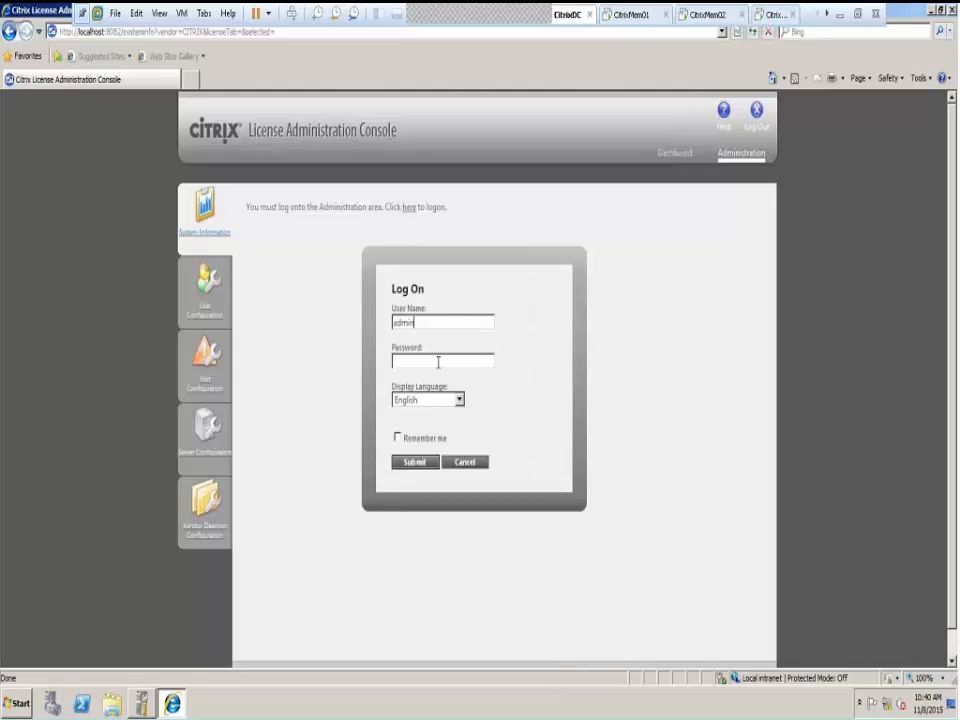
key("Tab")
left_click(413, 463)
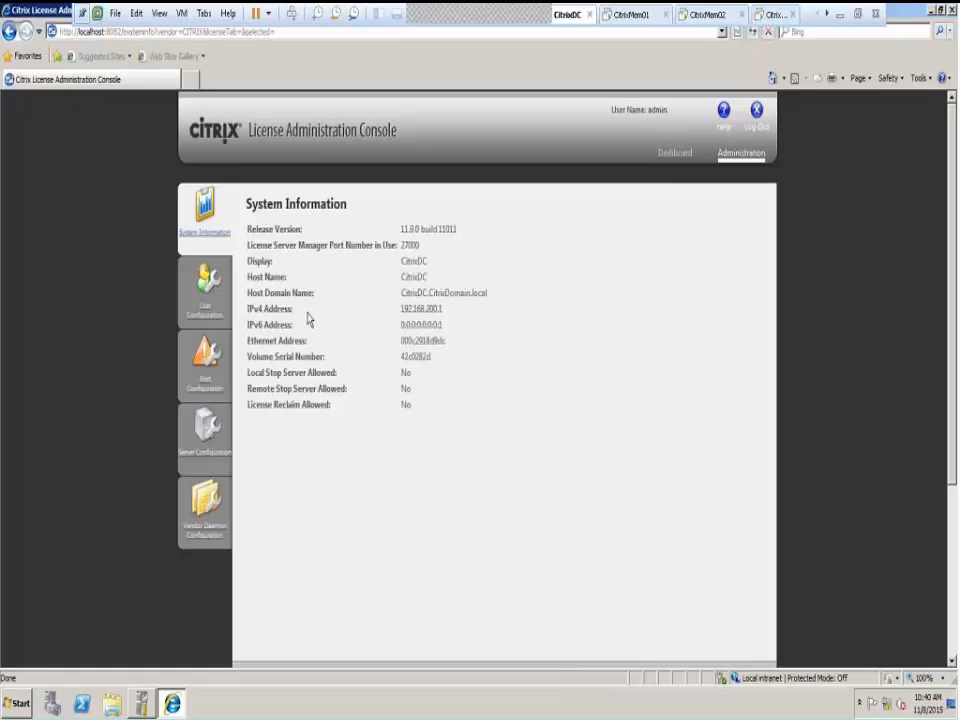
Browse the vendor daemon and Import License pages, then view System Information
left_click(200, 540)
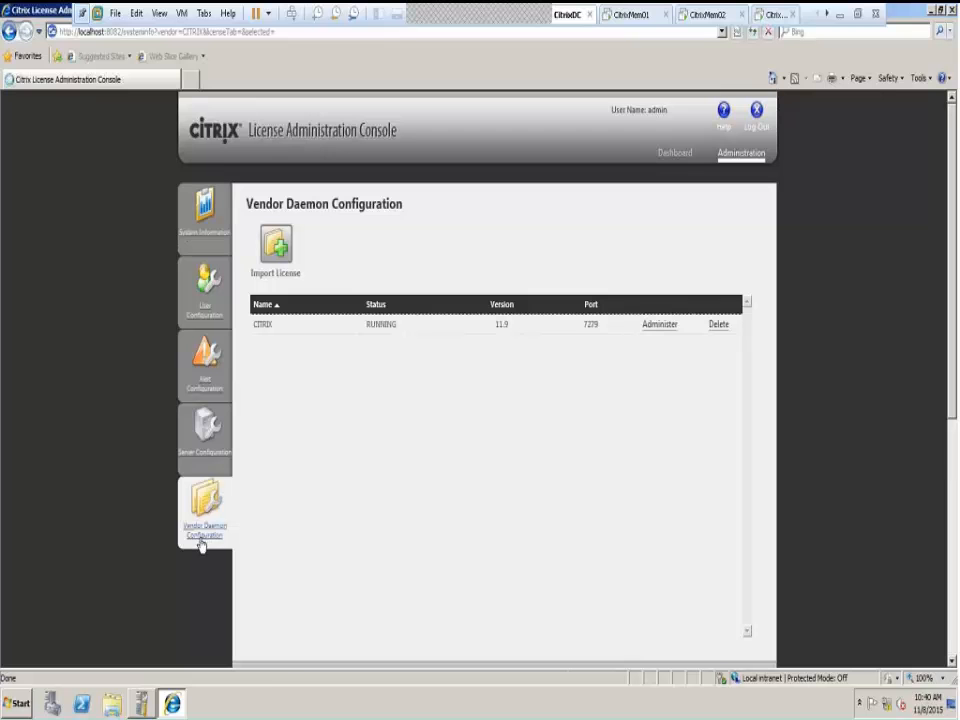
left_click(272, 252)
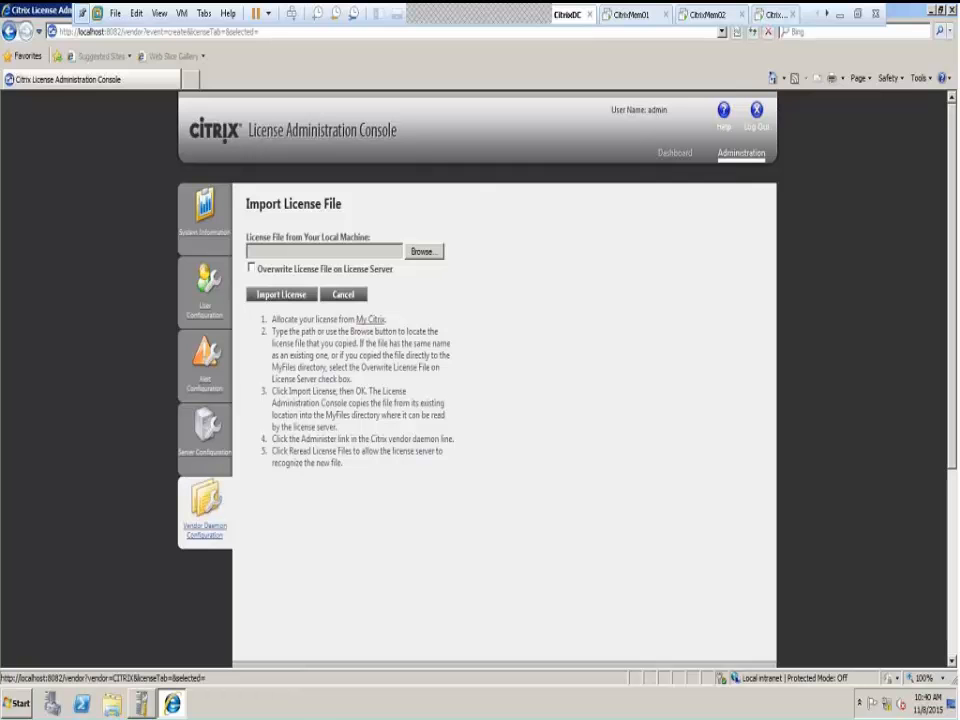
left_click(204, 220)
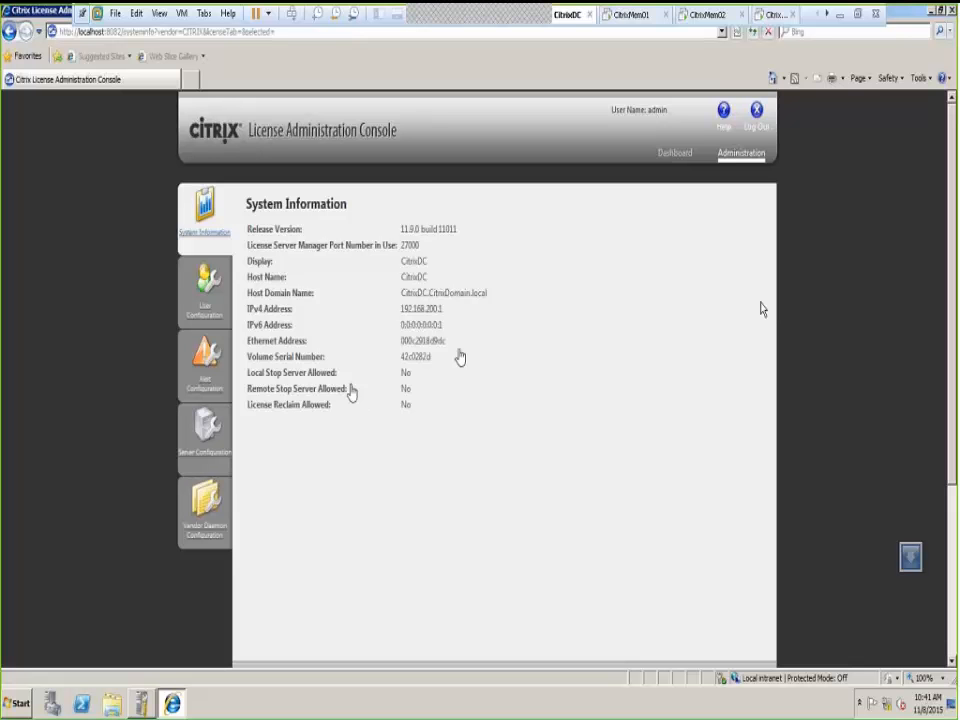
On CitrixMem01, close AppCenter and the XenApp Server Role Manager, bringing up the Shutdown Event Tracker
left_click(632, 18)
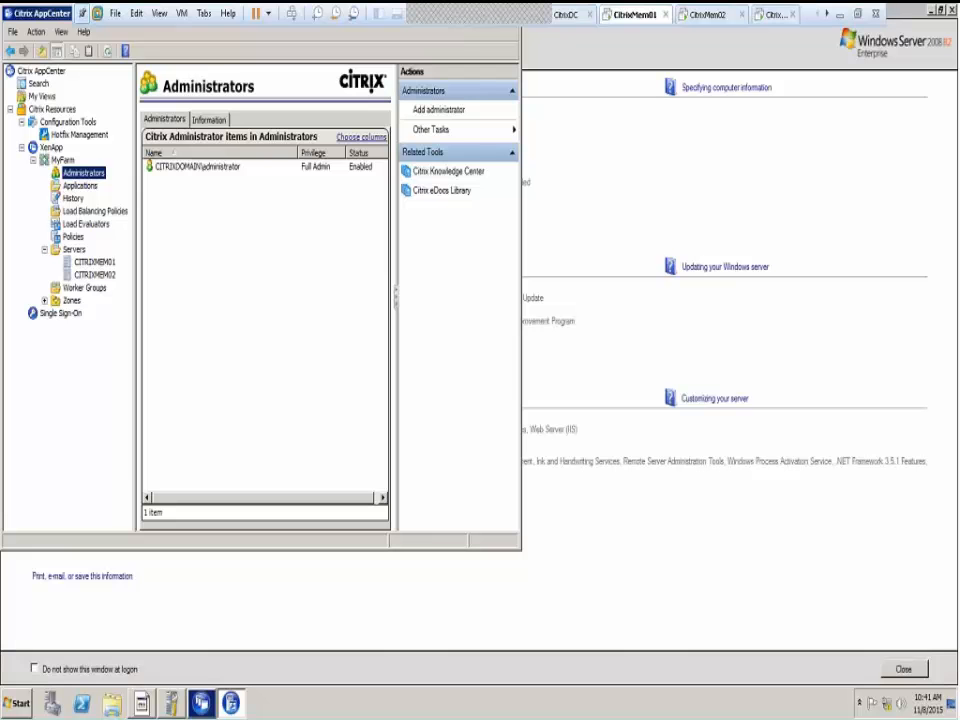
left_click_drag(39, 17, 171, 104)
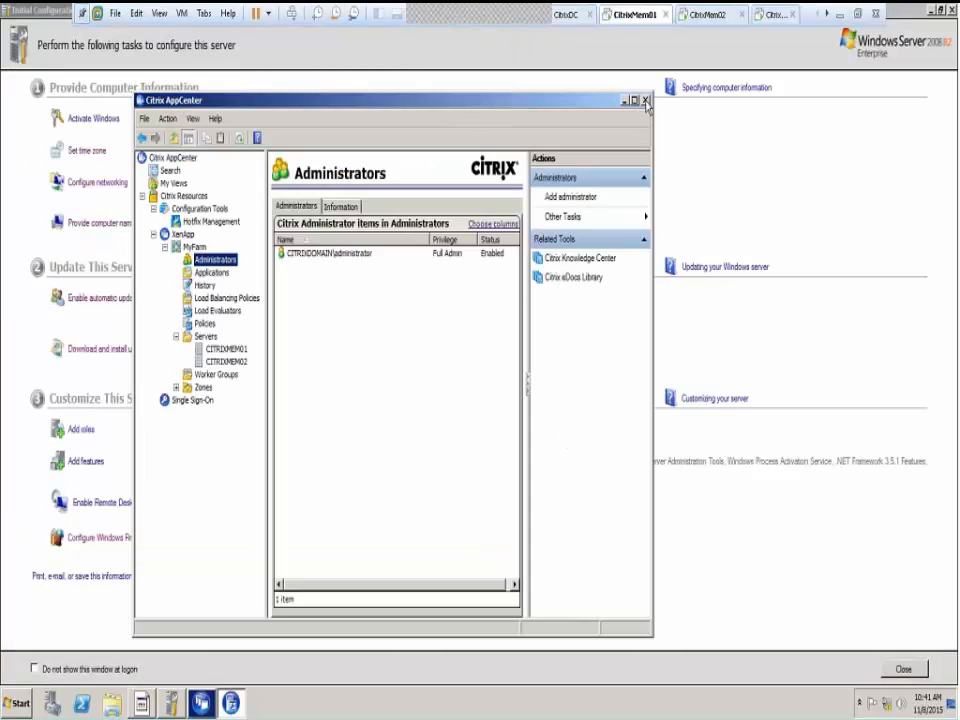
left_click(645, 101)
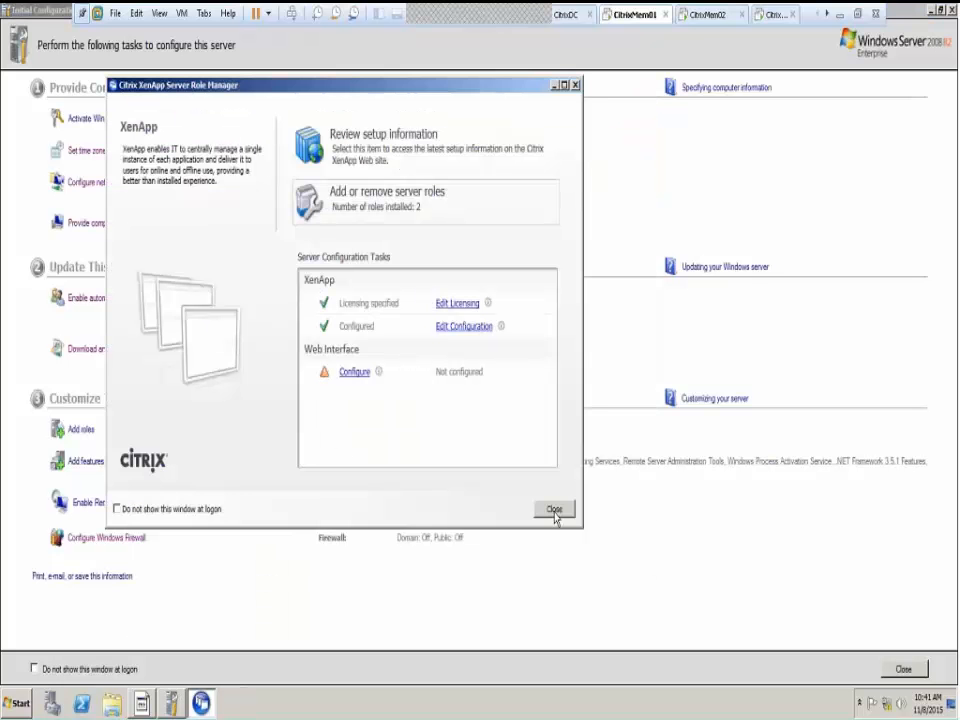
left_click(555, 510)
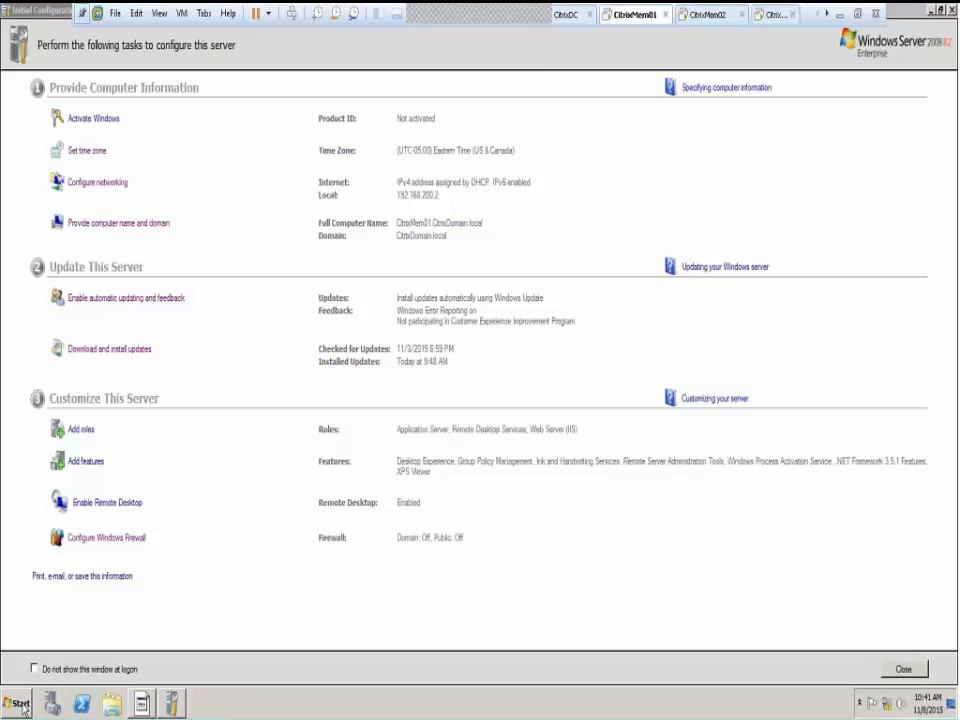
left_click(142, 703)
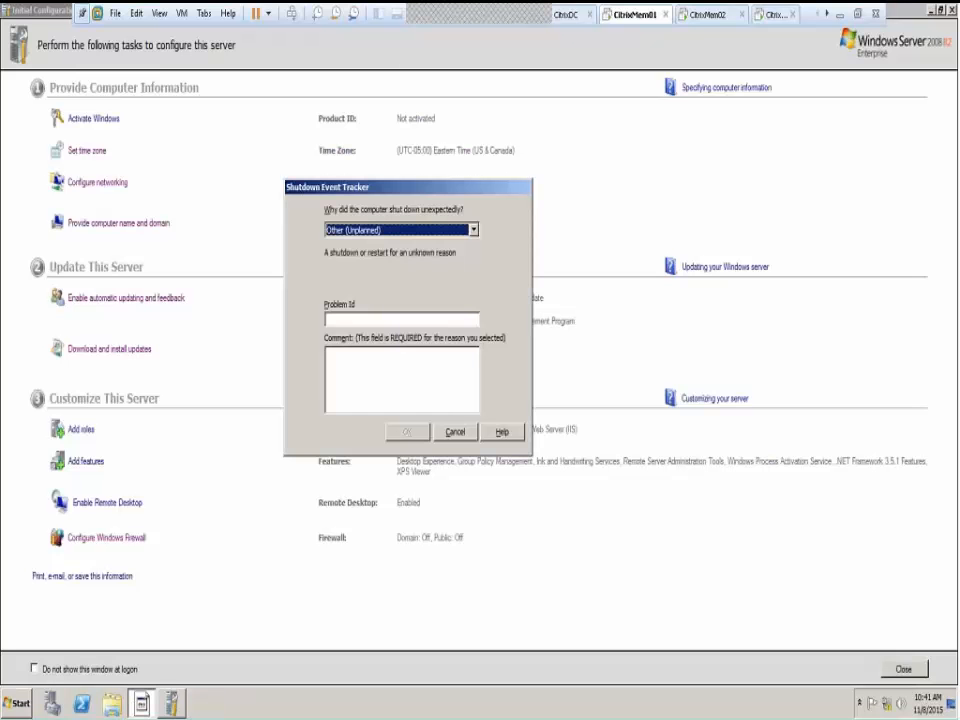
Set aside the Shutdown Event Tracker and start Citrix AppCenter from Administrative Tools > Citrix > Management Consoles
left_click(386, 463)
key("super")
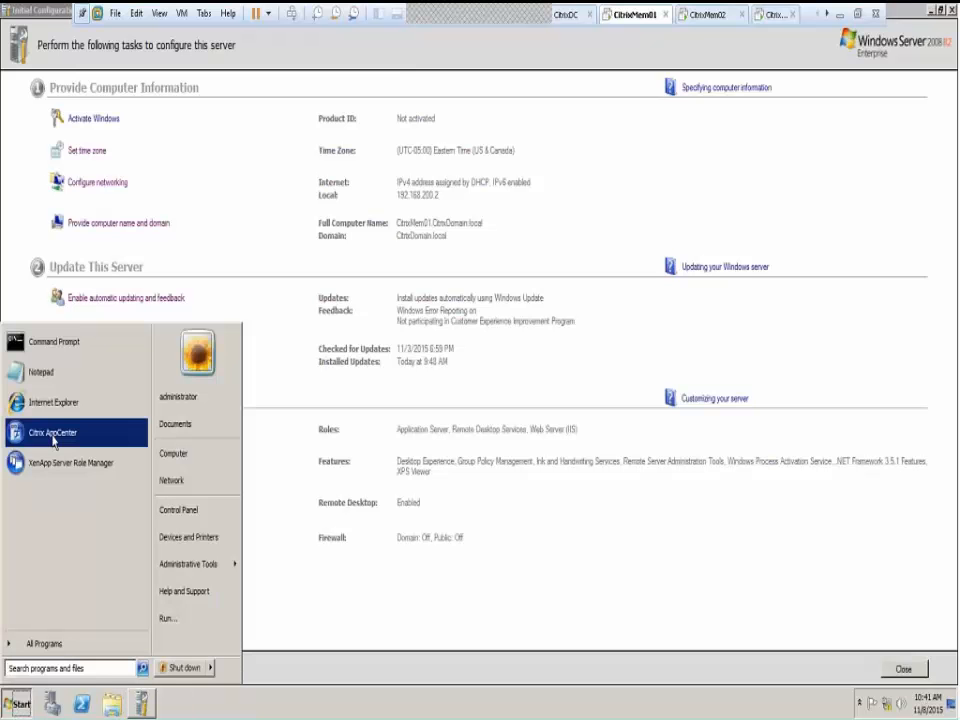
left_click(44, 643)
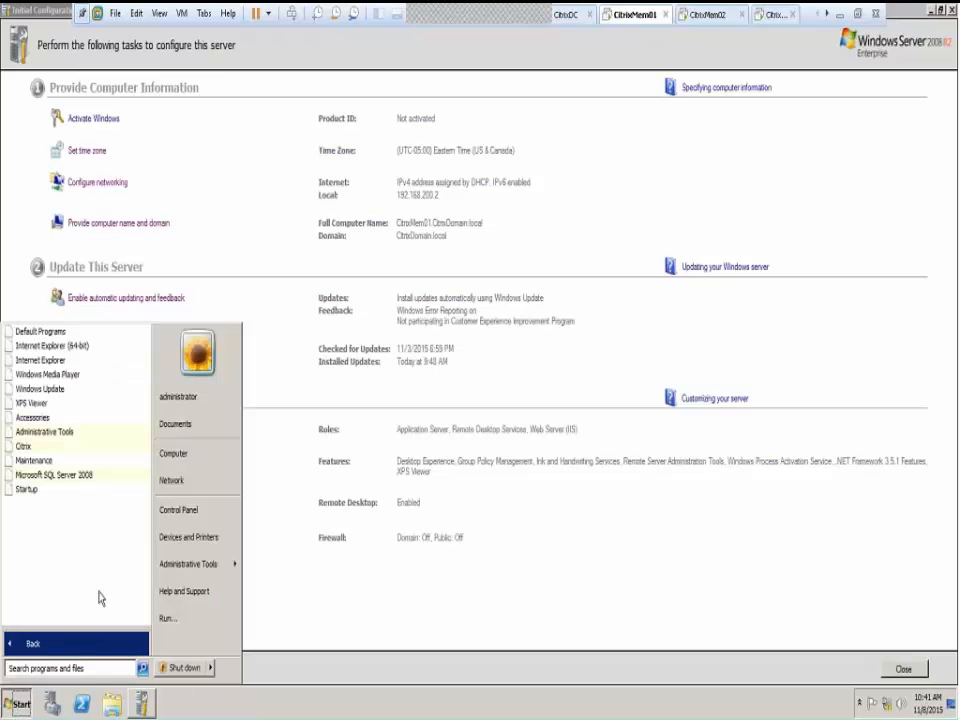
left_click(213, 568)
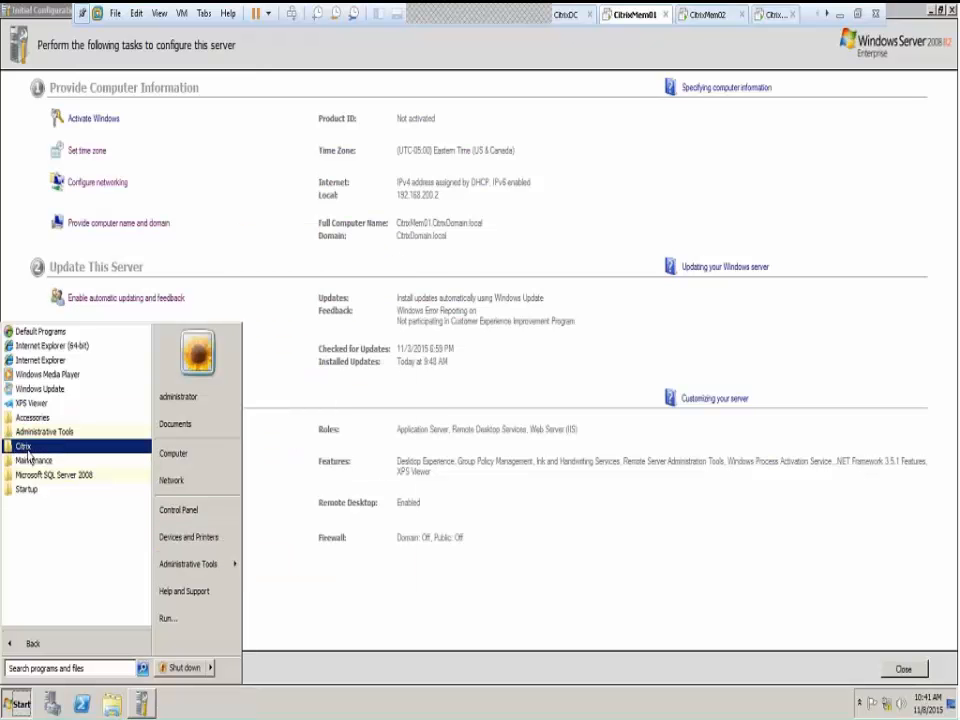
left_click(24, 446)
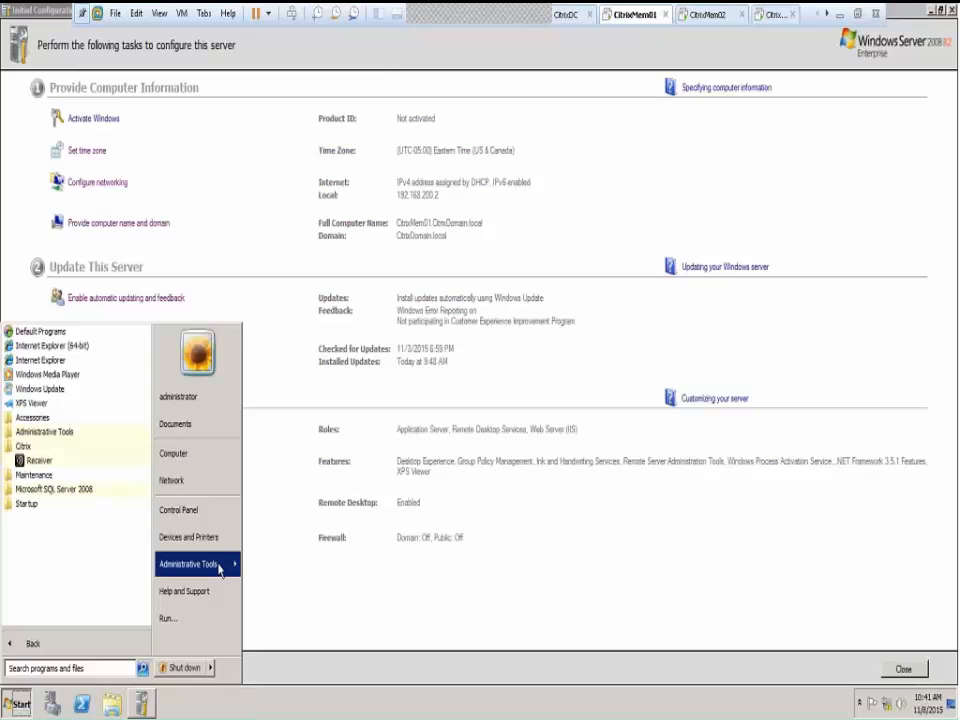
mouse_move(220, 568)
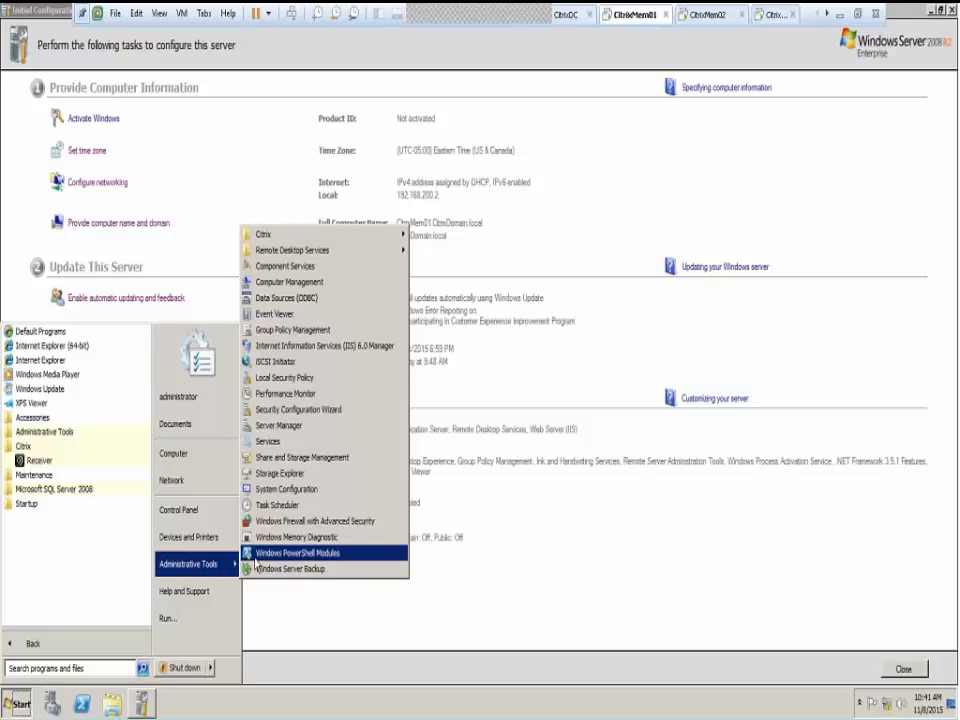
mouse_move(296, 237)
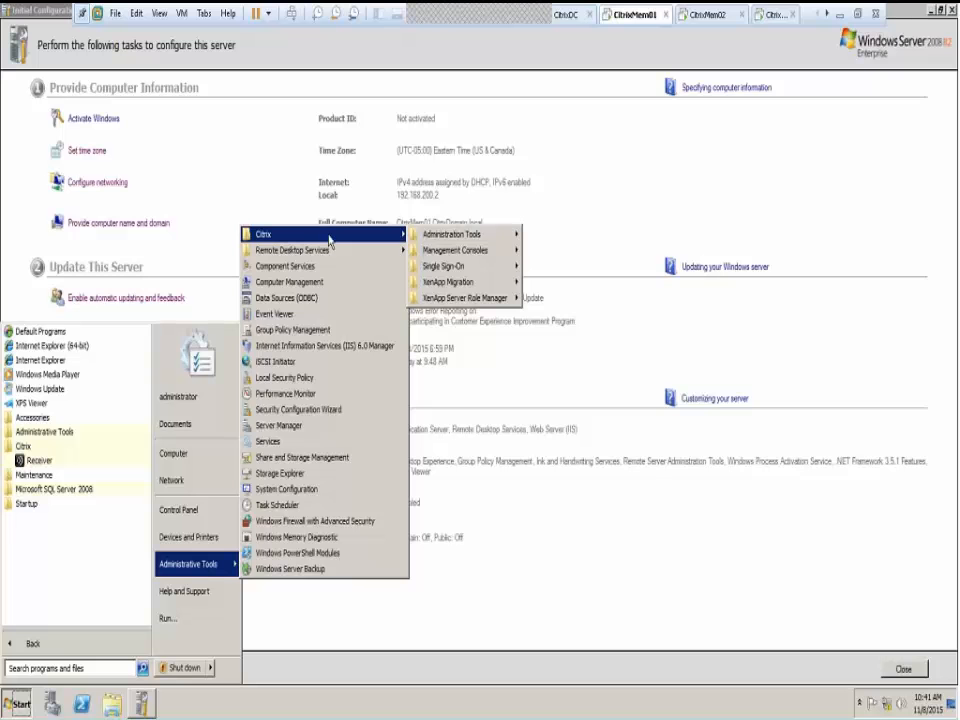
mouse_move(505, 253)
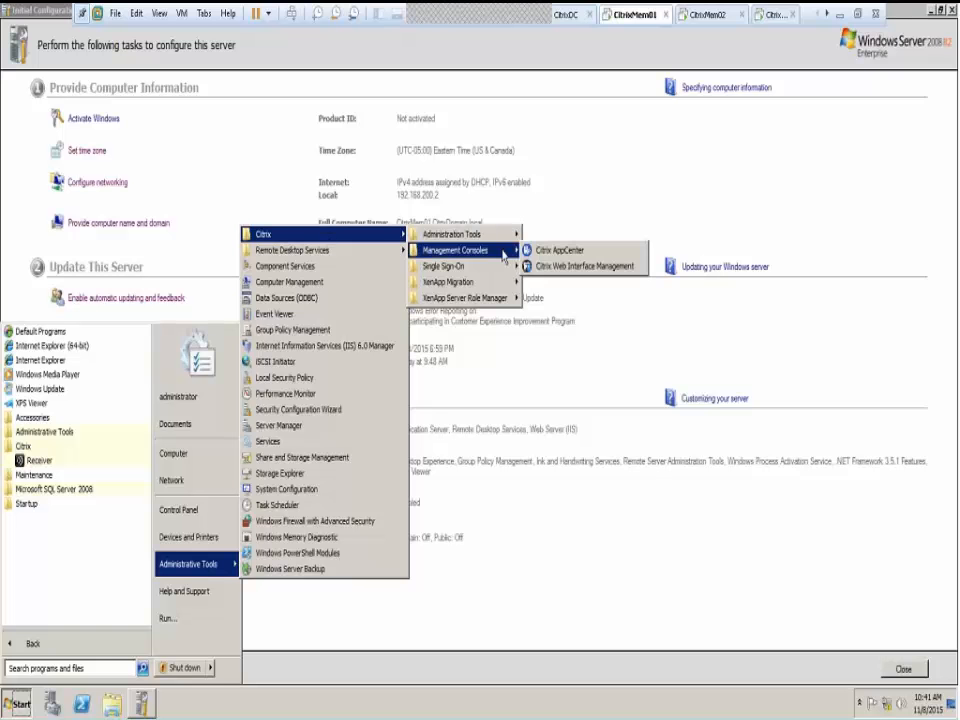
left_click(590, 254)
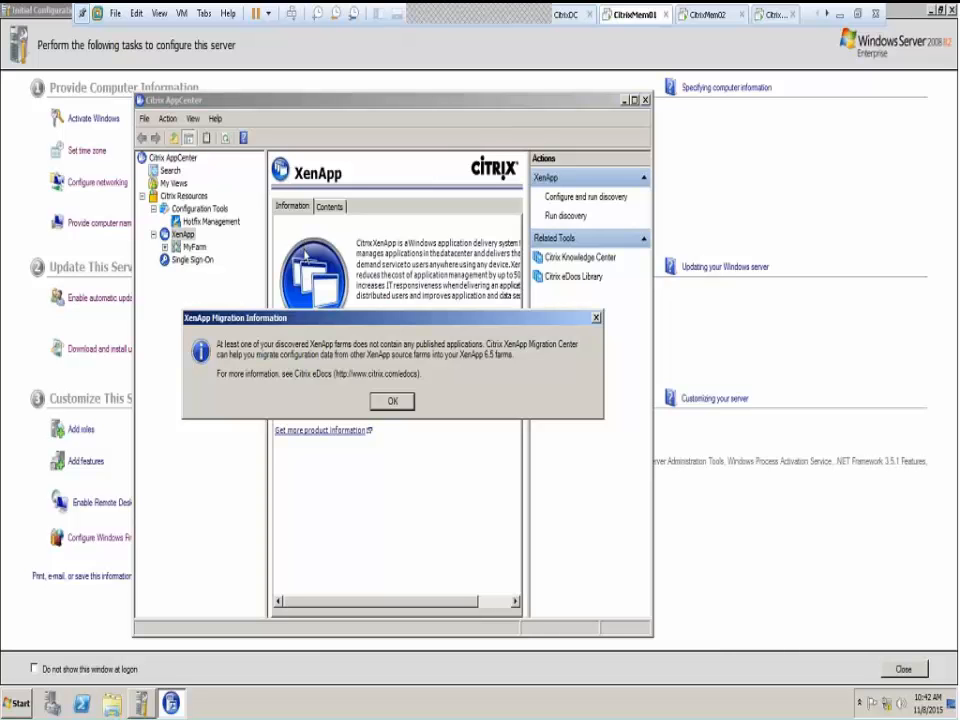
Close the XenApp Migration Information box and maximize AppCenter on the MyFarm information page
left_click(396, 403)
double_click(336, 101)
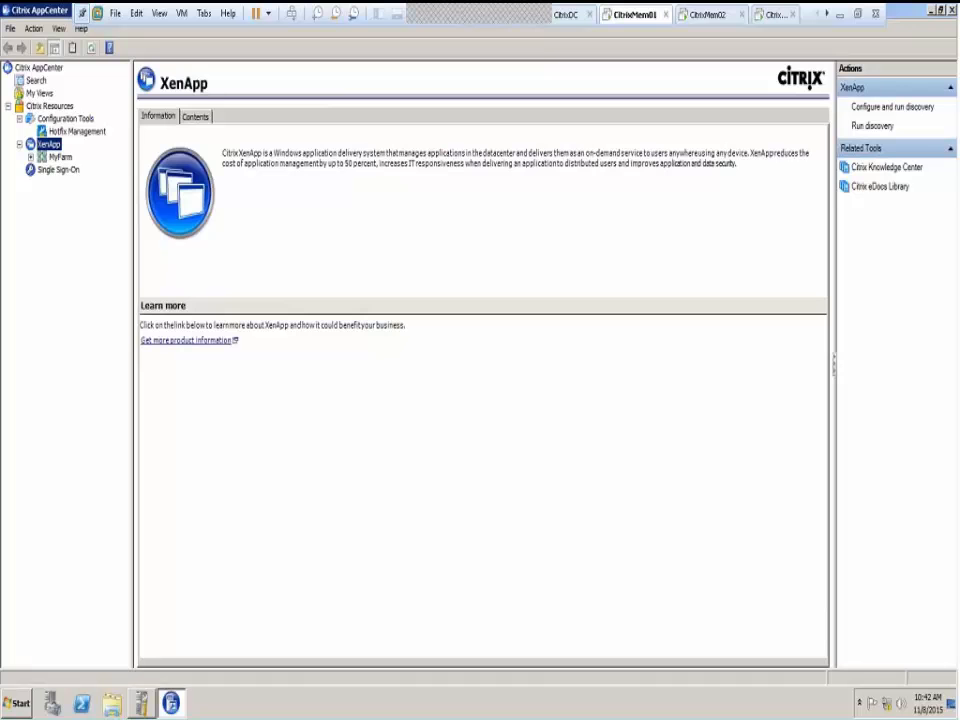
Expand MyFarm and its Servers node to list CITRIXMEM01 and CITRIXMEM02
left_click(58, 159)
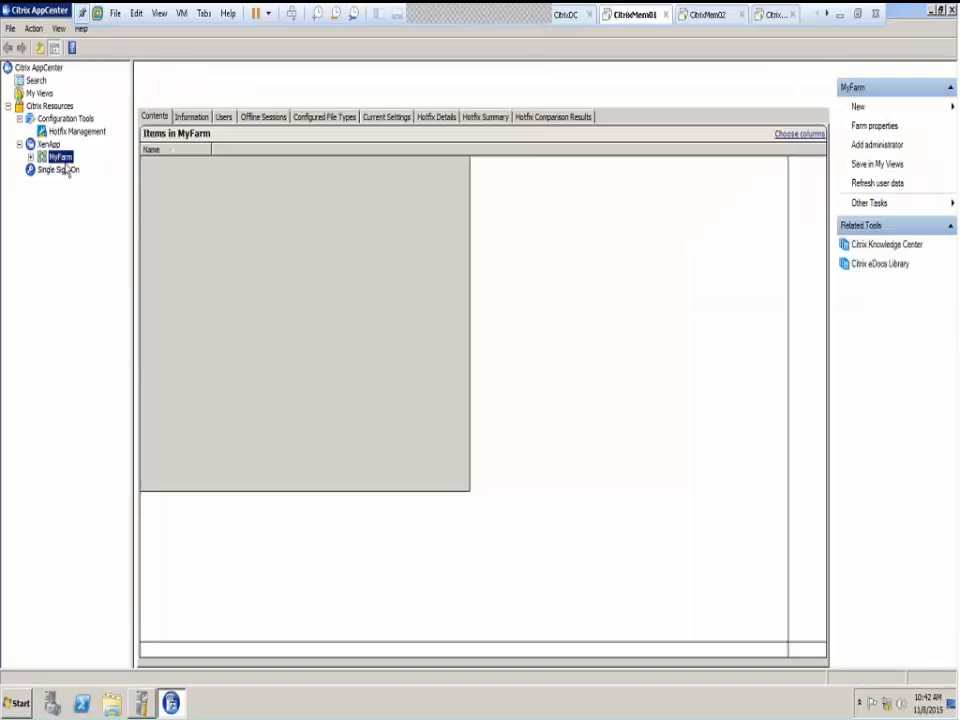
left_click(31, 158)
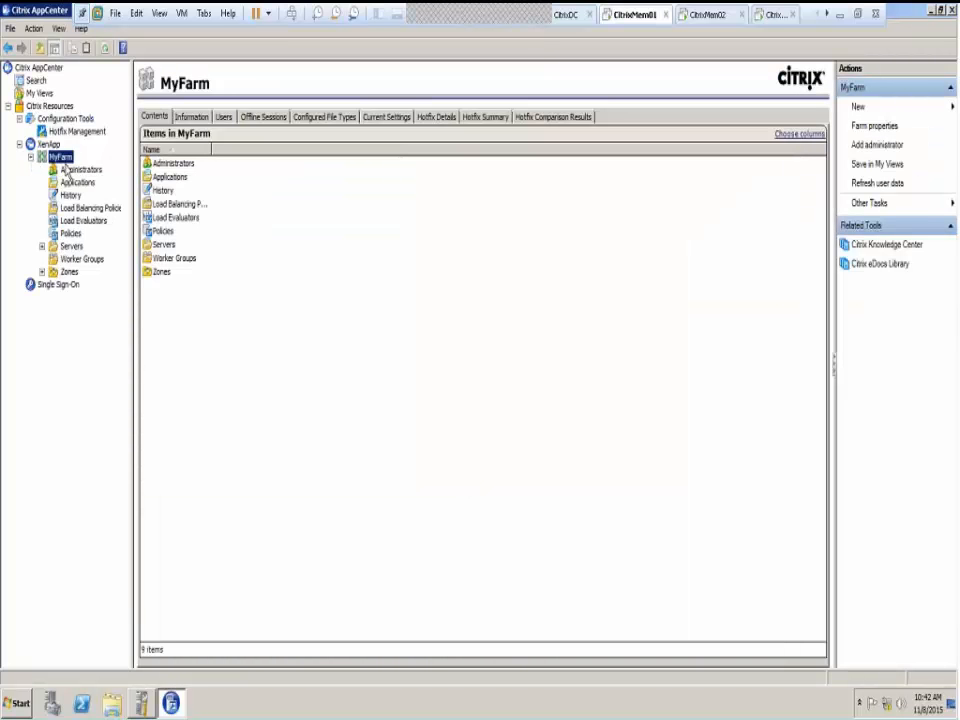
left_click(70, 246)
left_click(42, 247)
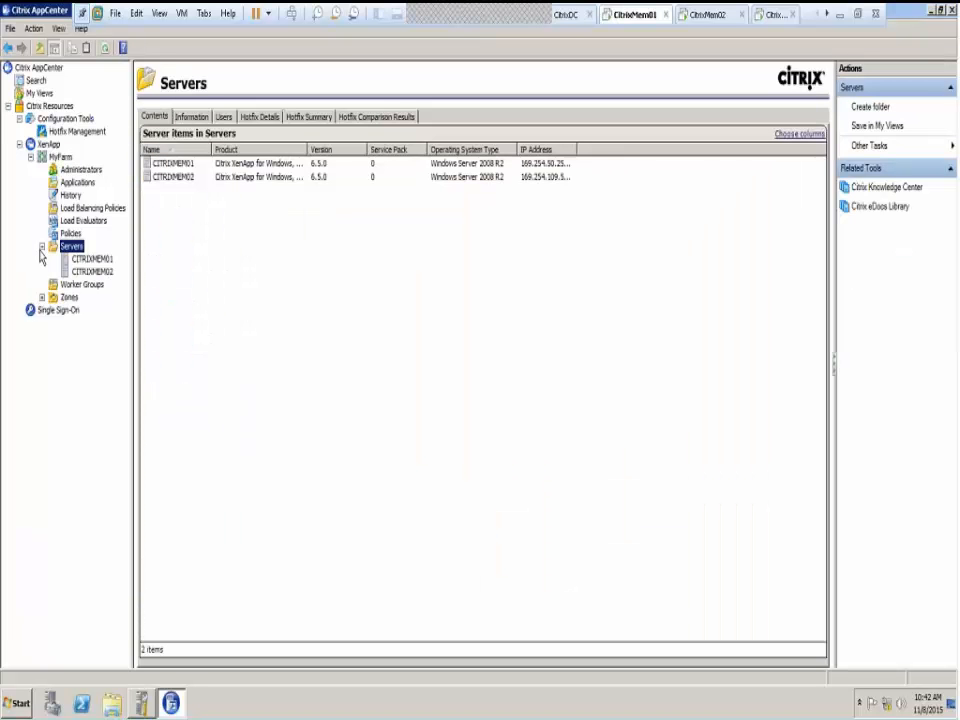
Widen the Product and IP Address columns to fit, then select CITRIXMEM01 for its details
double_click(308, 149)
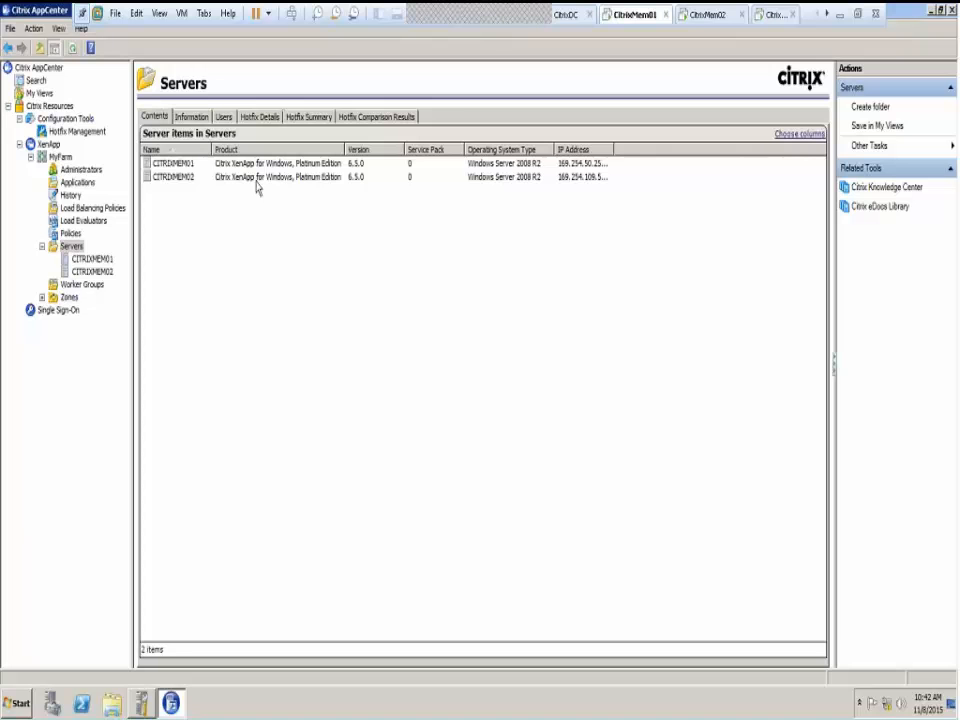
double_click(613, 150)
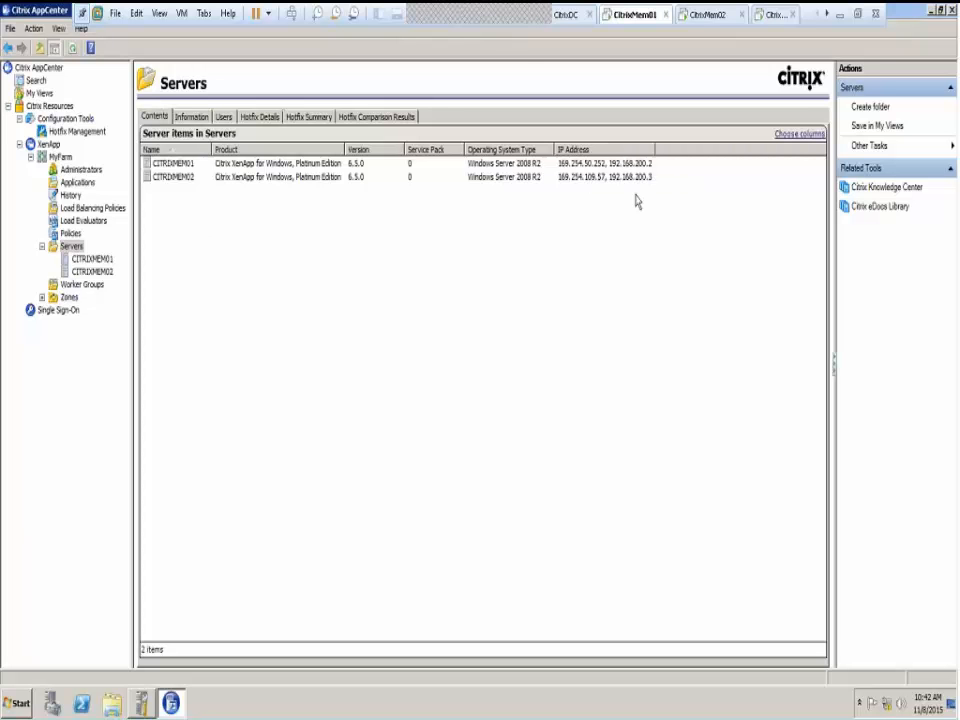
left_click(568, 163)
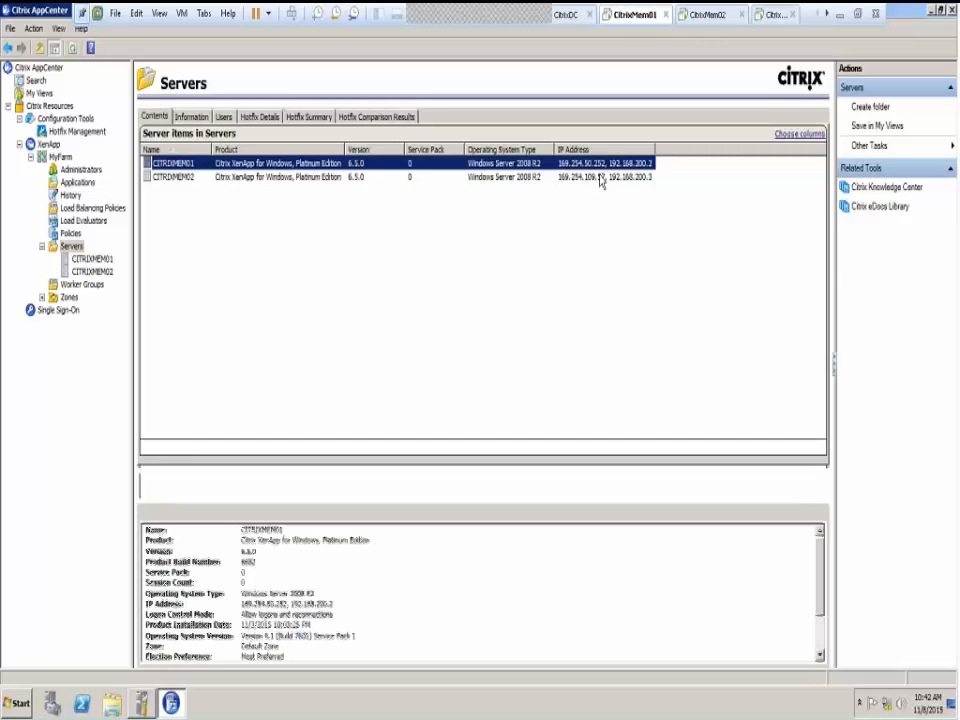
Show the VM's Internet and Local adapters through Network and Sharing Center's adapter settings
right_click(884, 703)
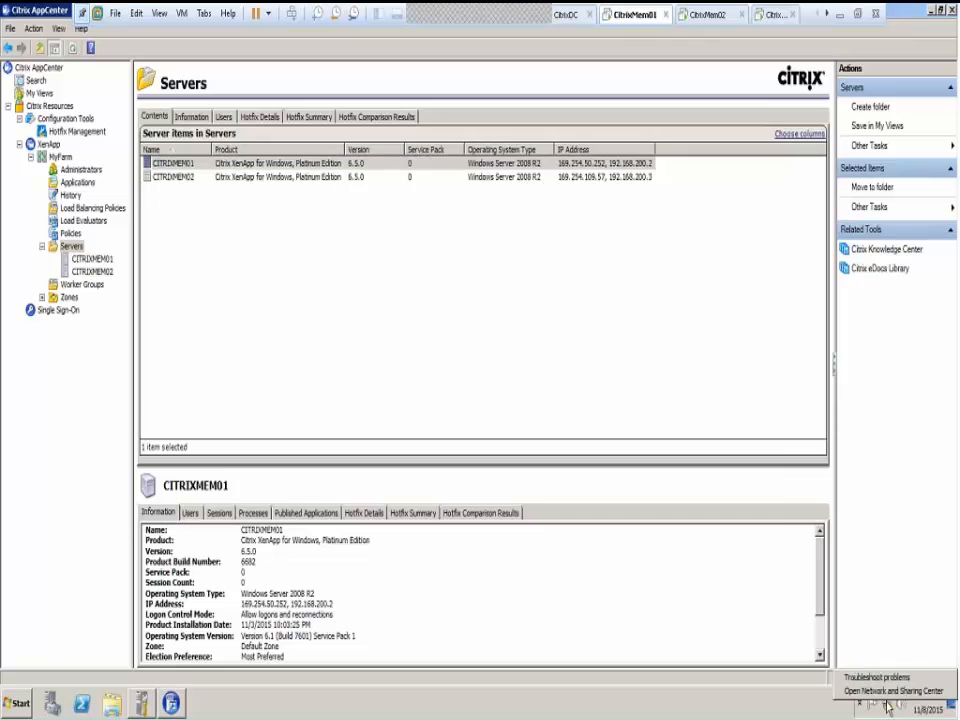
left_click(886, 692)
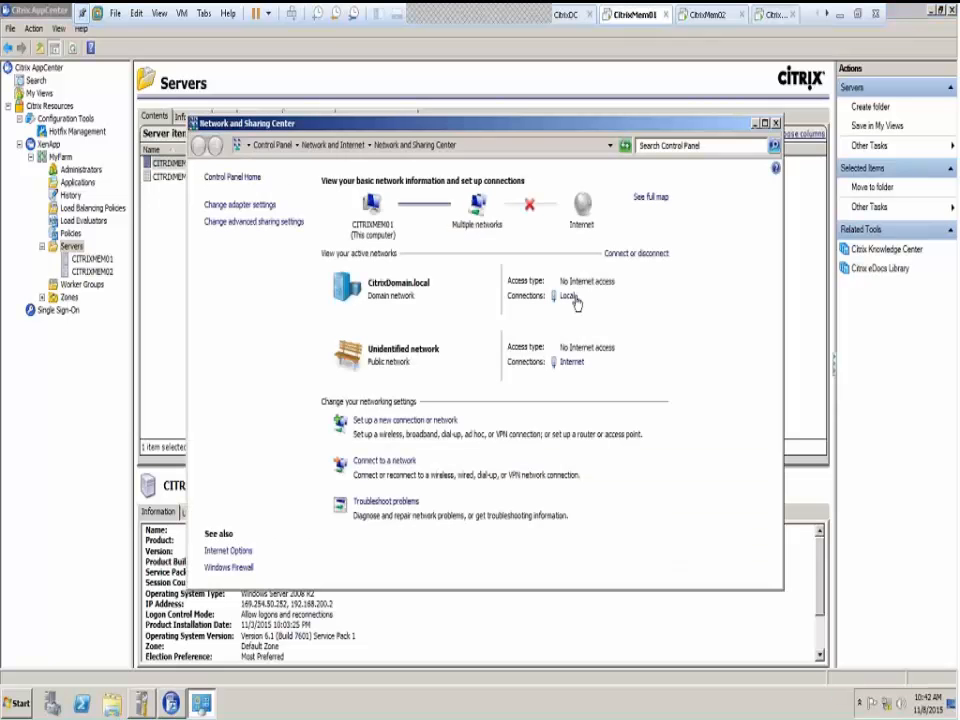
left_click(222, 204)
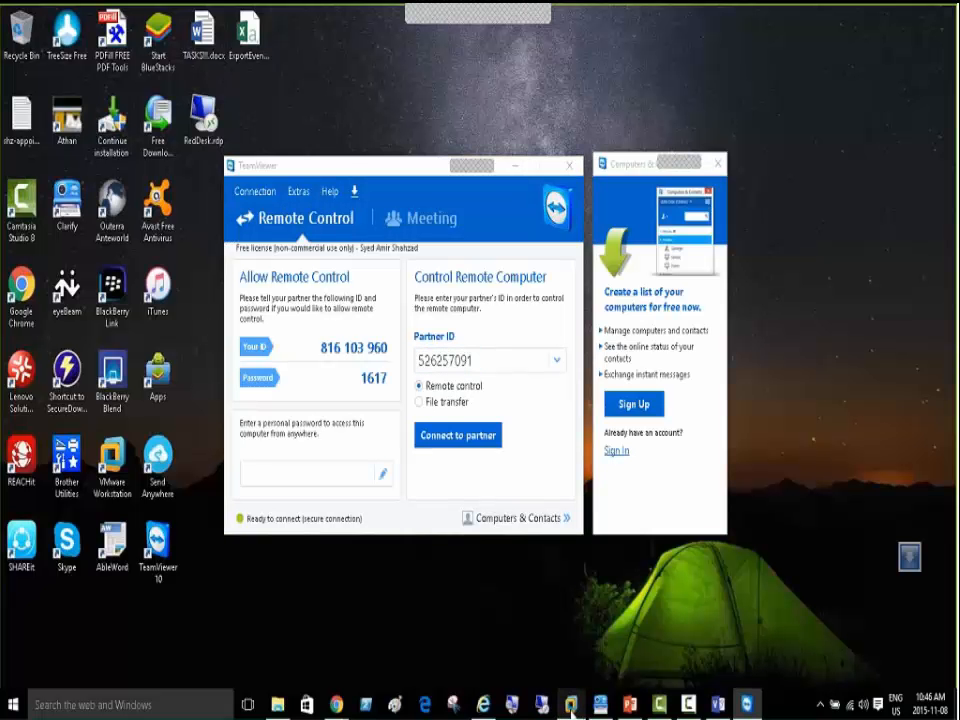
mouse_move(570, 704)
left_click(600, 608)
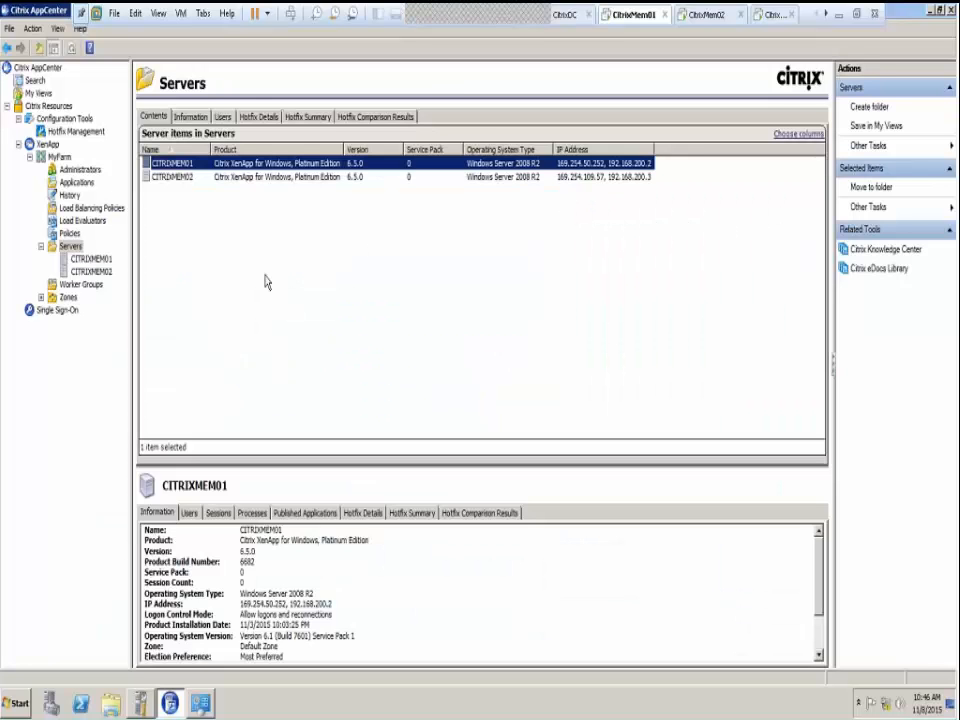
left_click(356, 282)
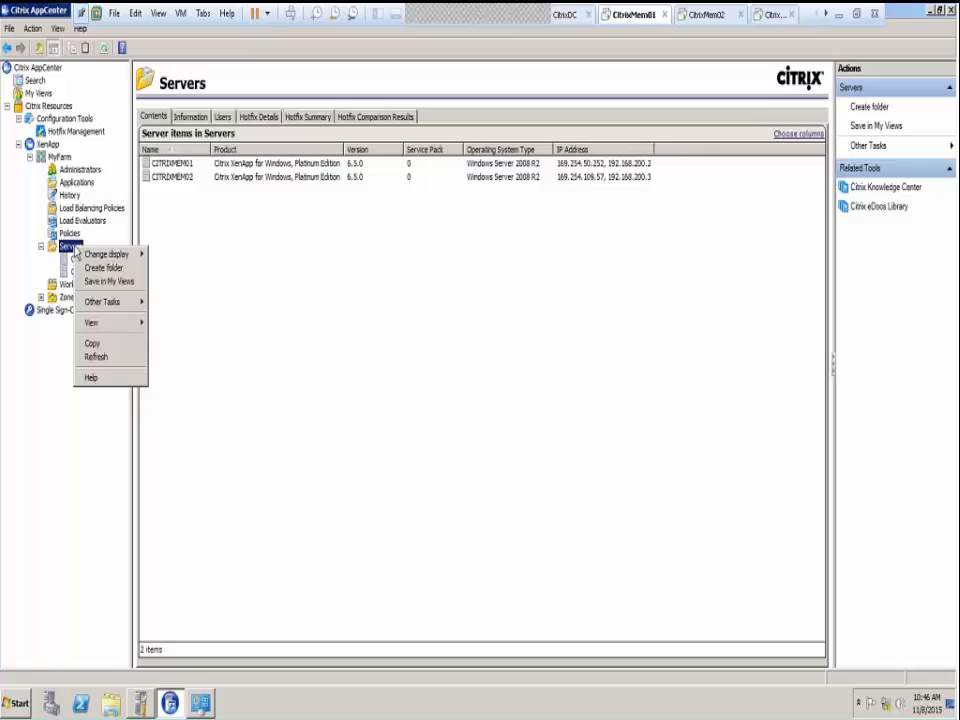
left_click(92, 343)
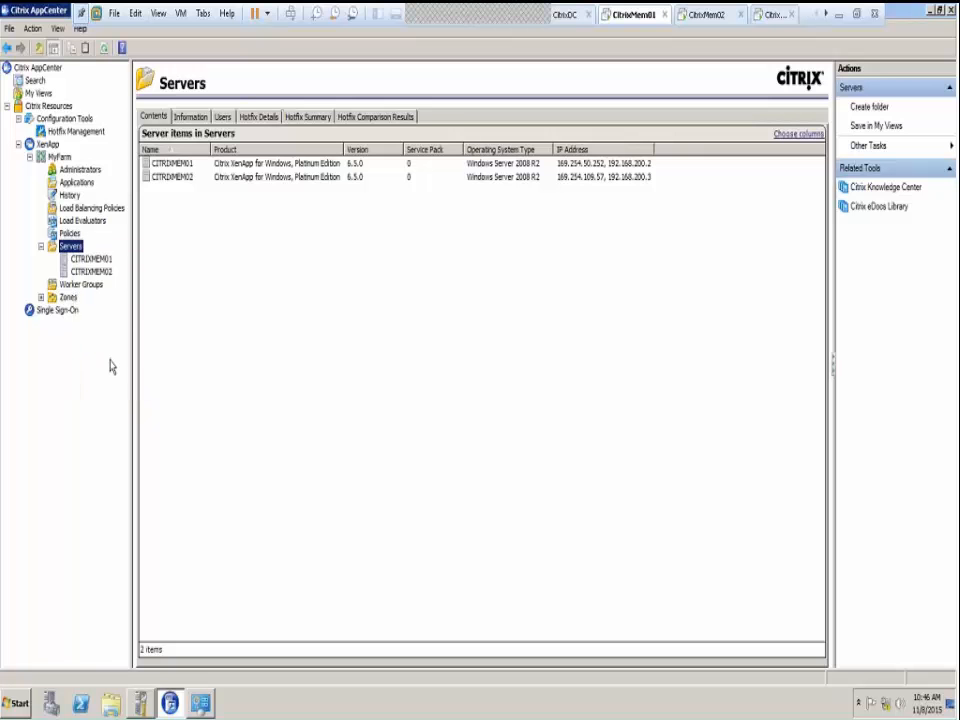
left_click(491, 251)
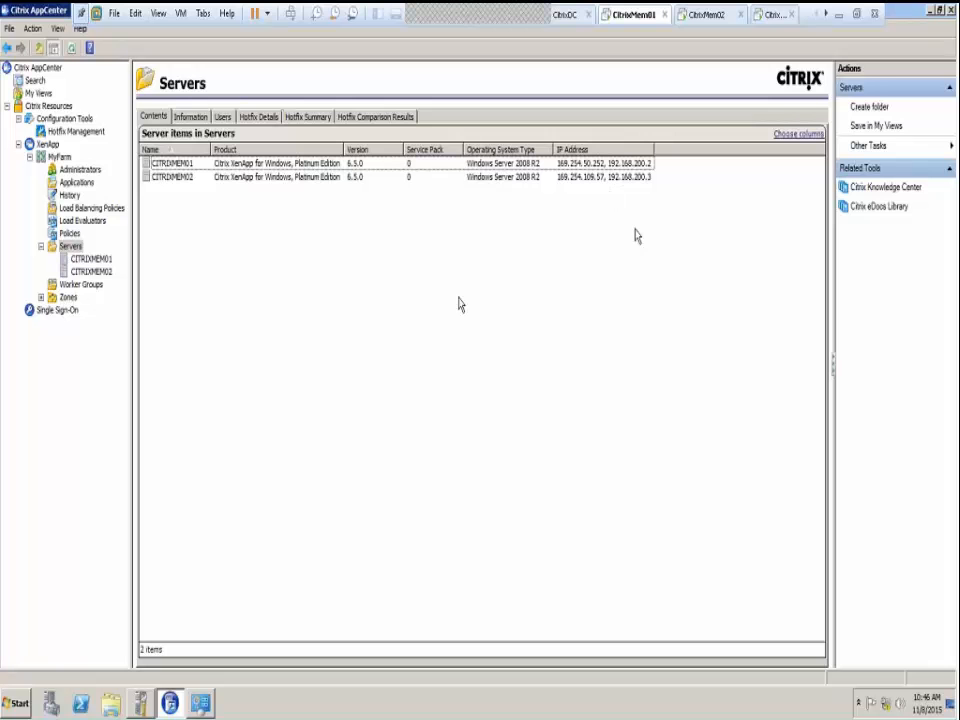
left_click(641, 163)
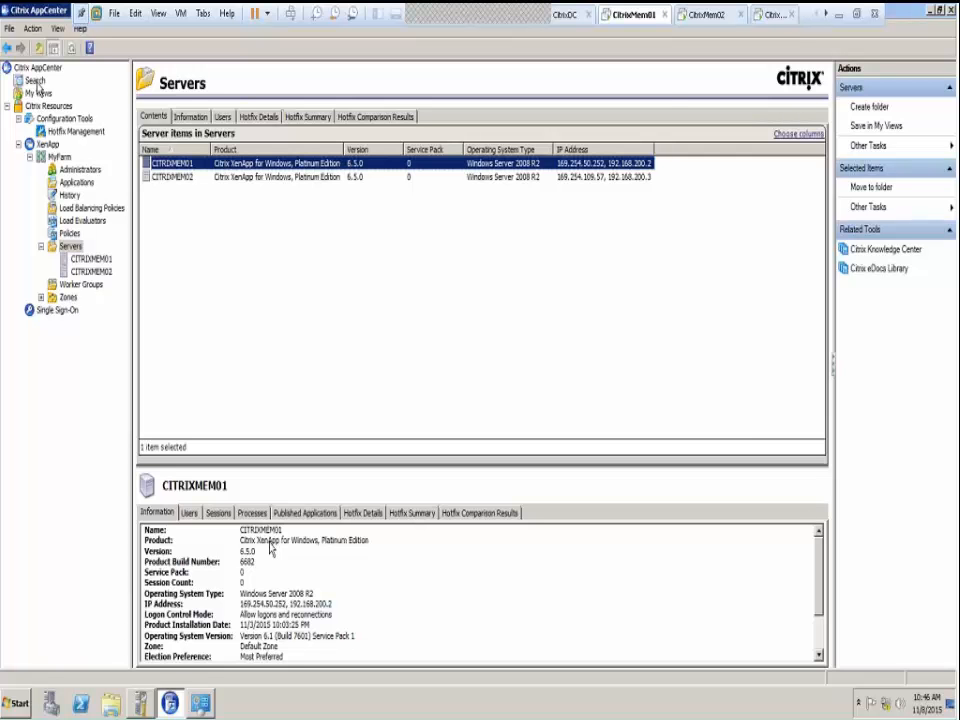
Attempt a TeamViewer remote-control connection to the partner and dismiss the expired-licence error
left_click(840, 17)
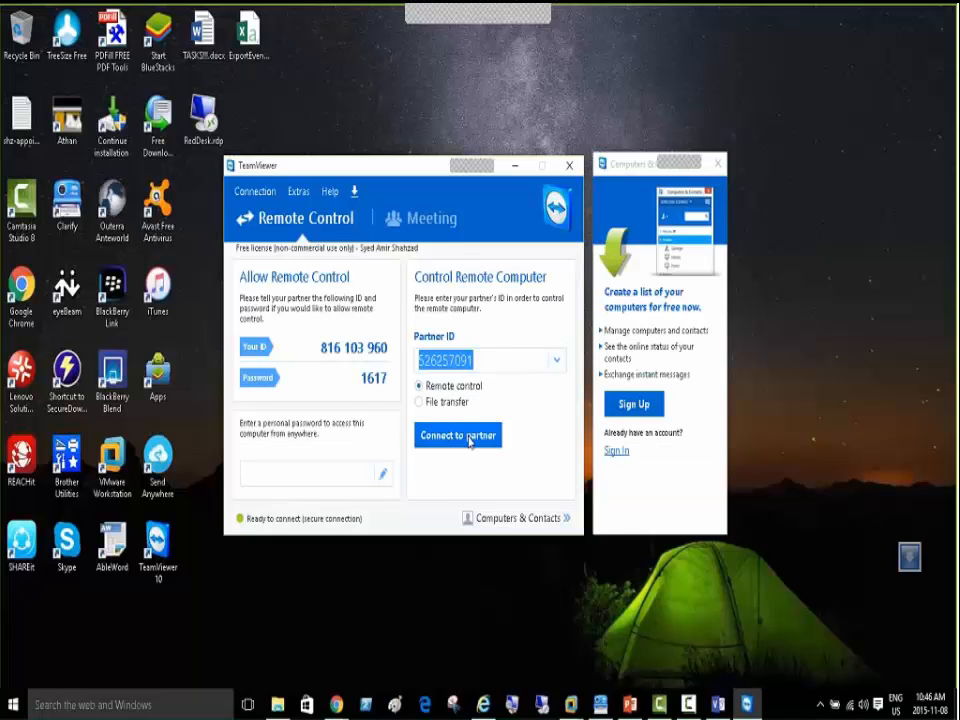
left_click(466, 439)
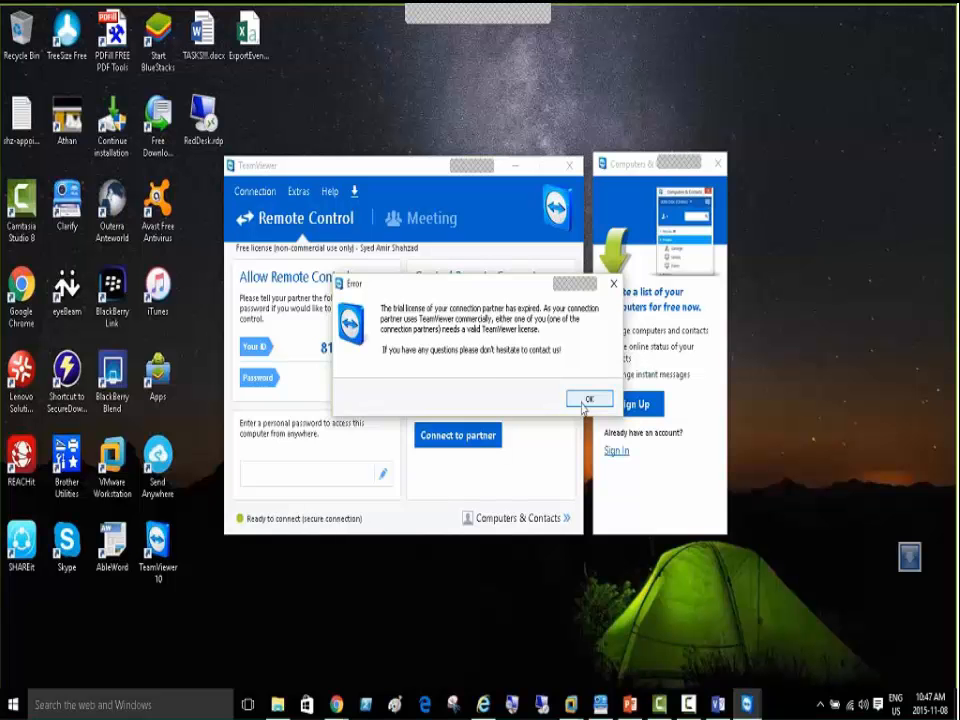
left_click(587, 399)
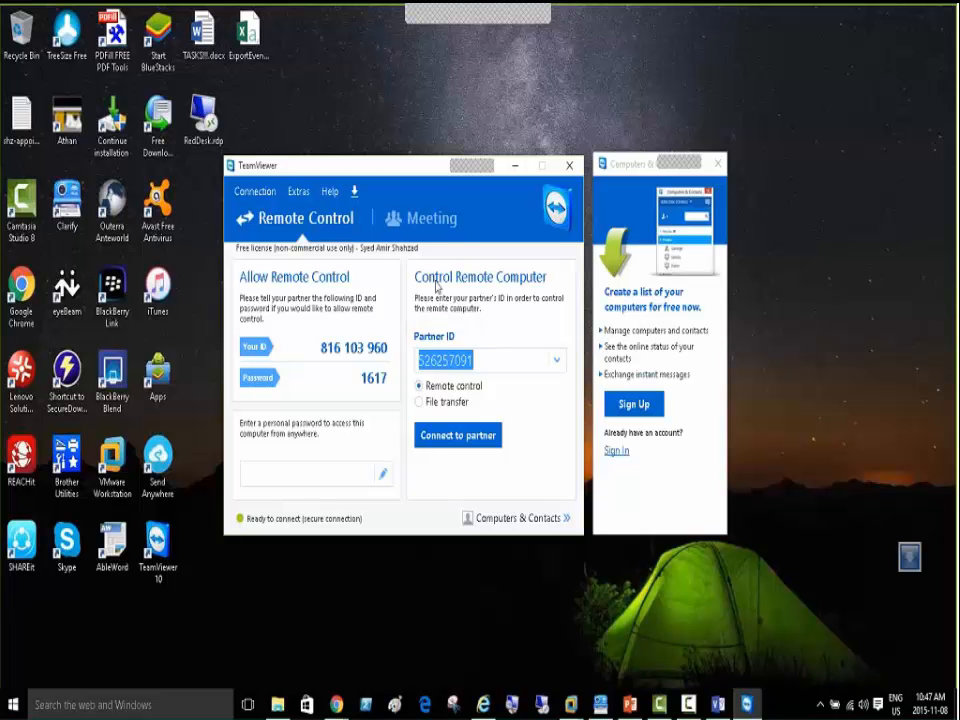
left_click(570, 704)
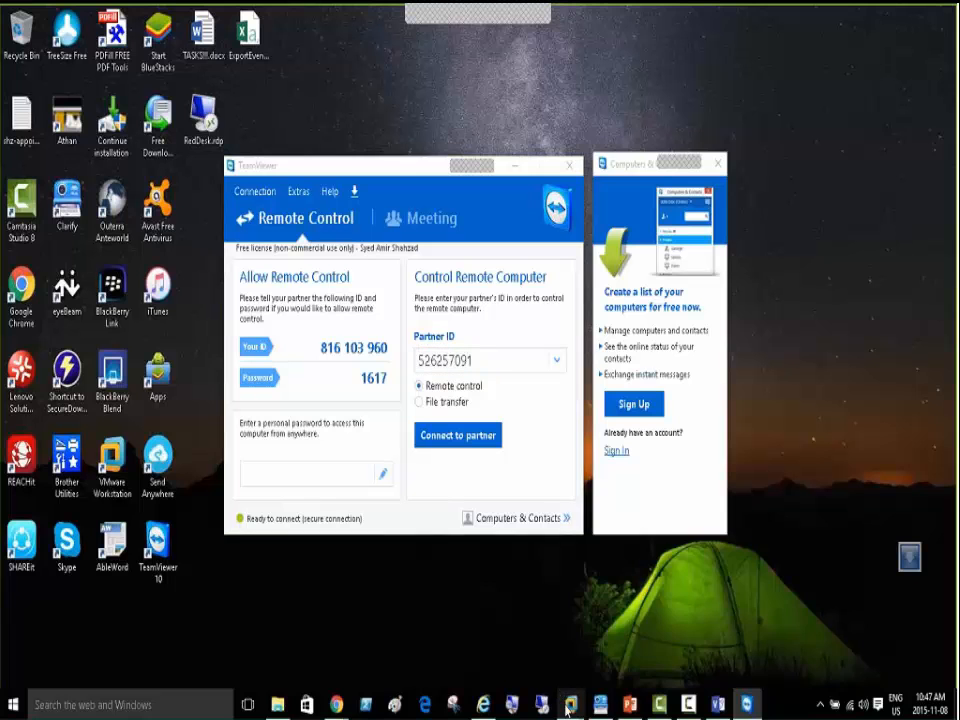
Return to the CitrixMem01 VM and bring up AppCenter's empty Search page
left_click(604, 622)
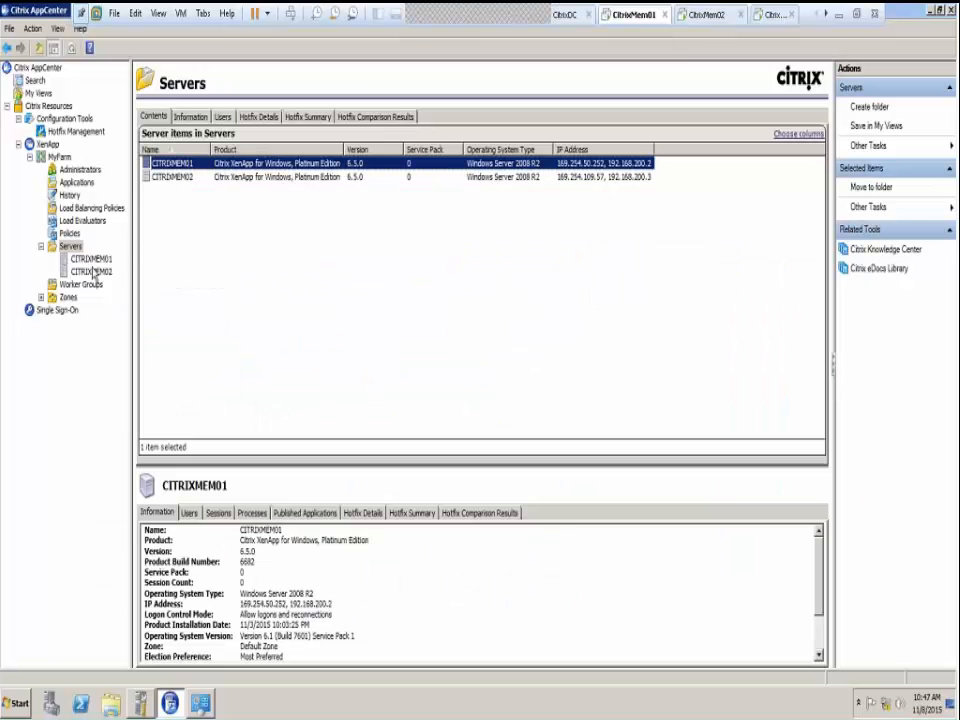
left_click(38, 81)
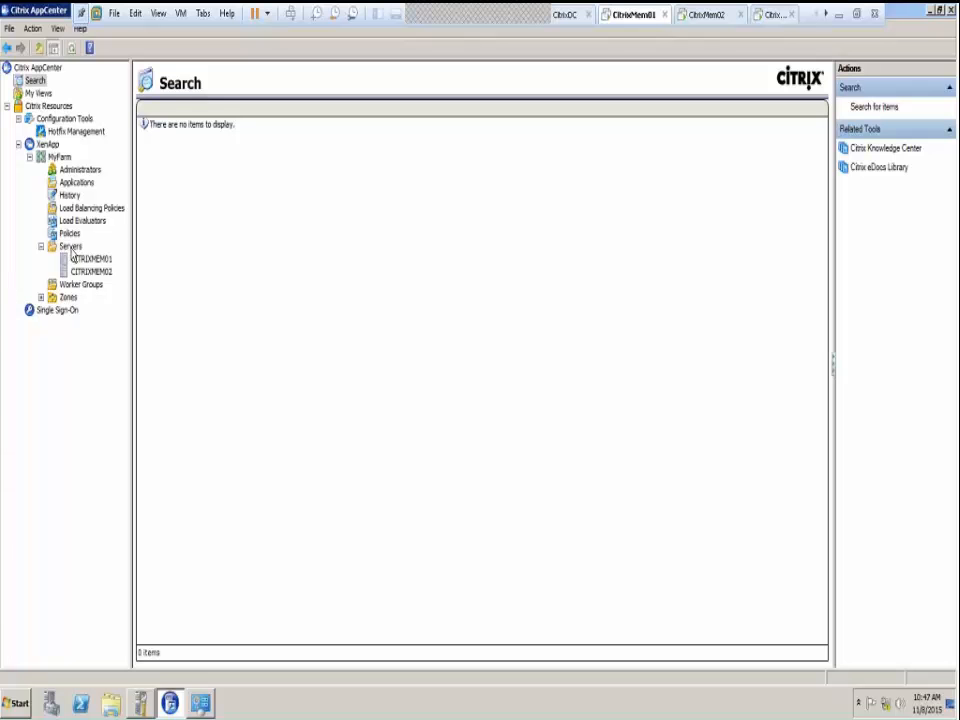
left_click(70, 248)
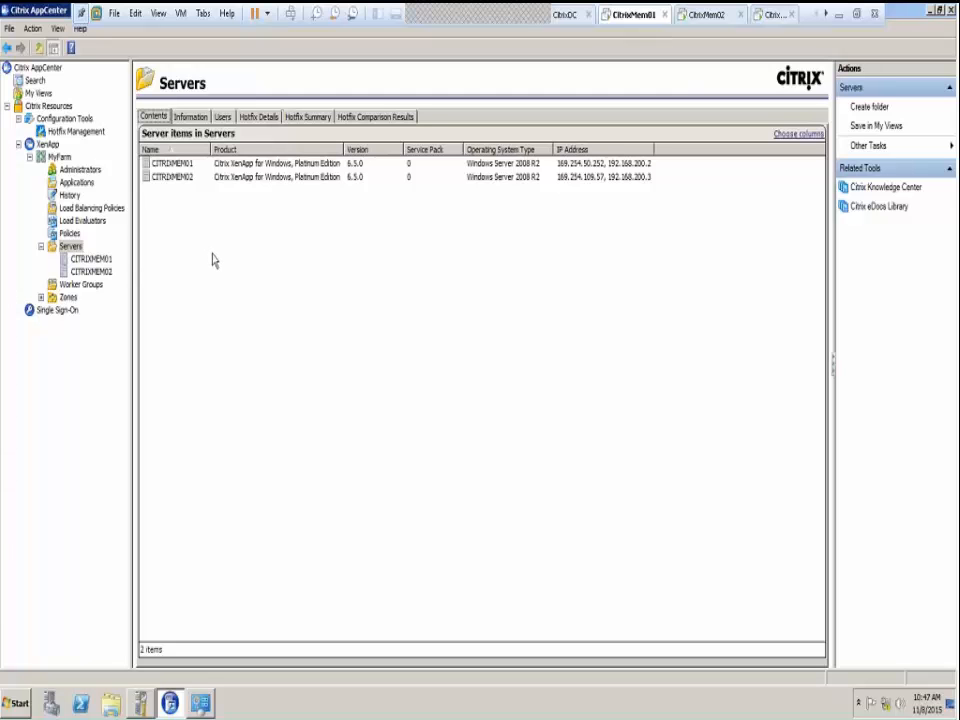
left_click(33, 81)
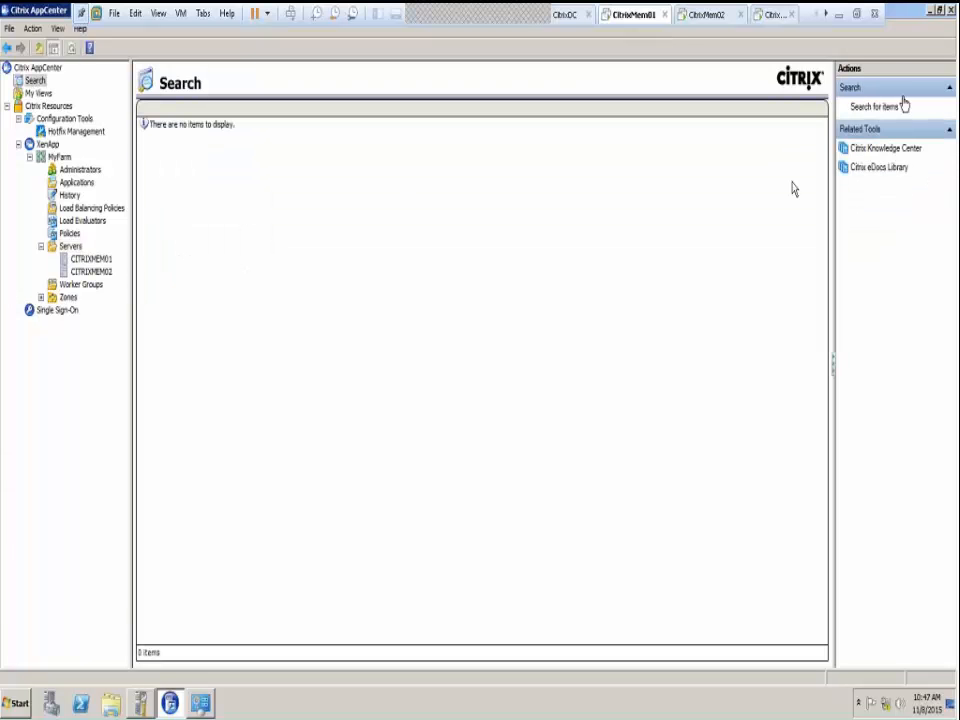
Run a 'Servers without hotfix' search in XenApp, returning CITRIXMEM01 and CITRIXMEM02
left_click(885, 106)
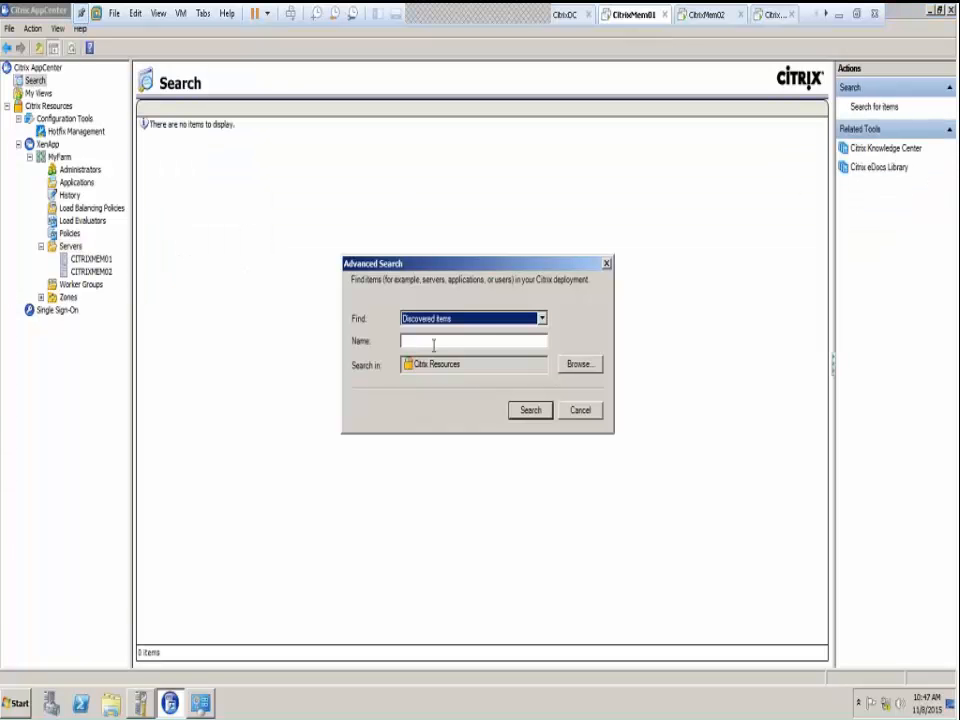
left_click(478, 321)
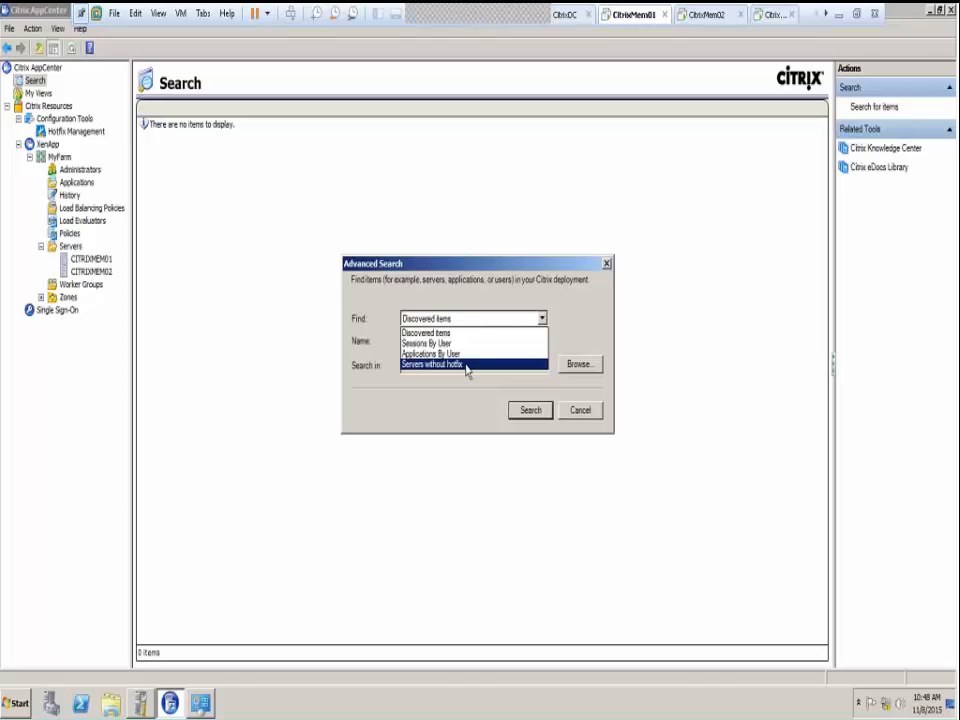
left_click(466, 367)
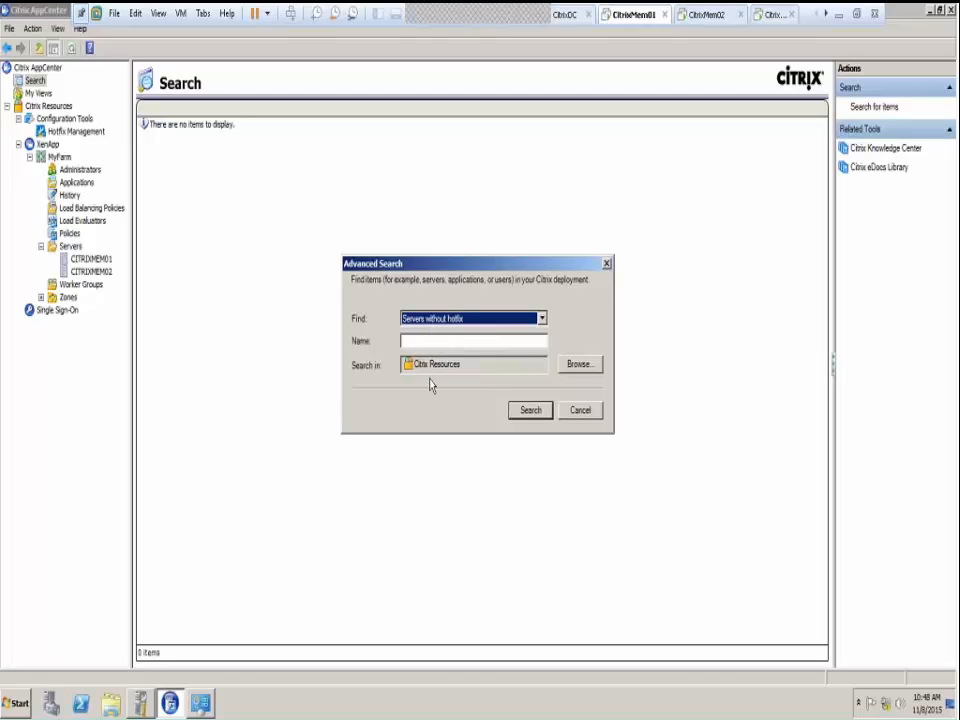
left_click(579, 366)
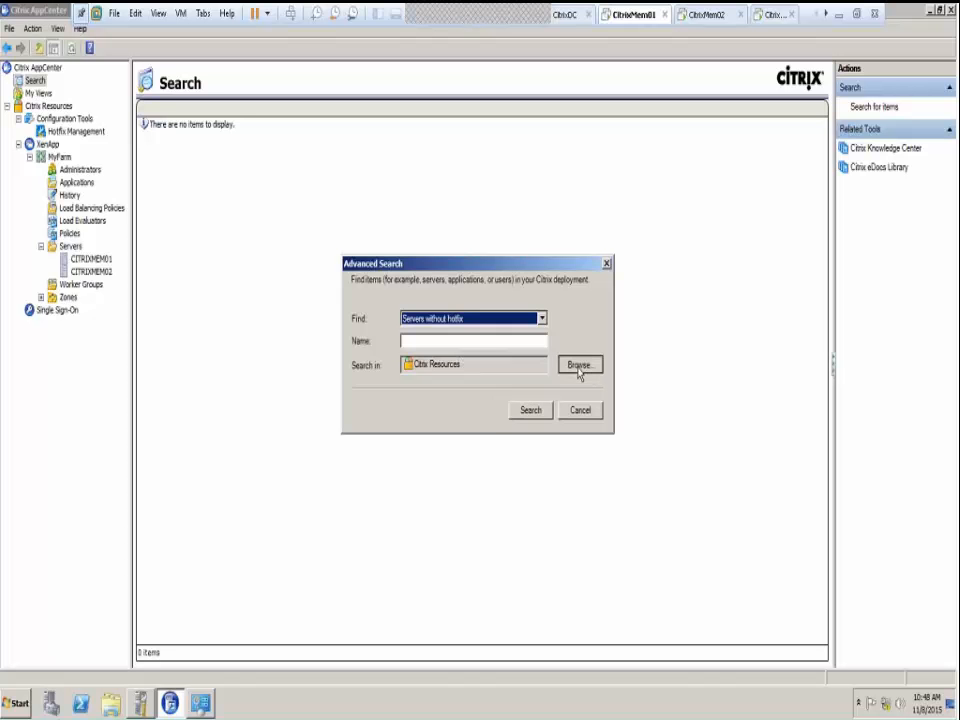
left_click(384, 278)
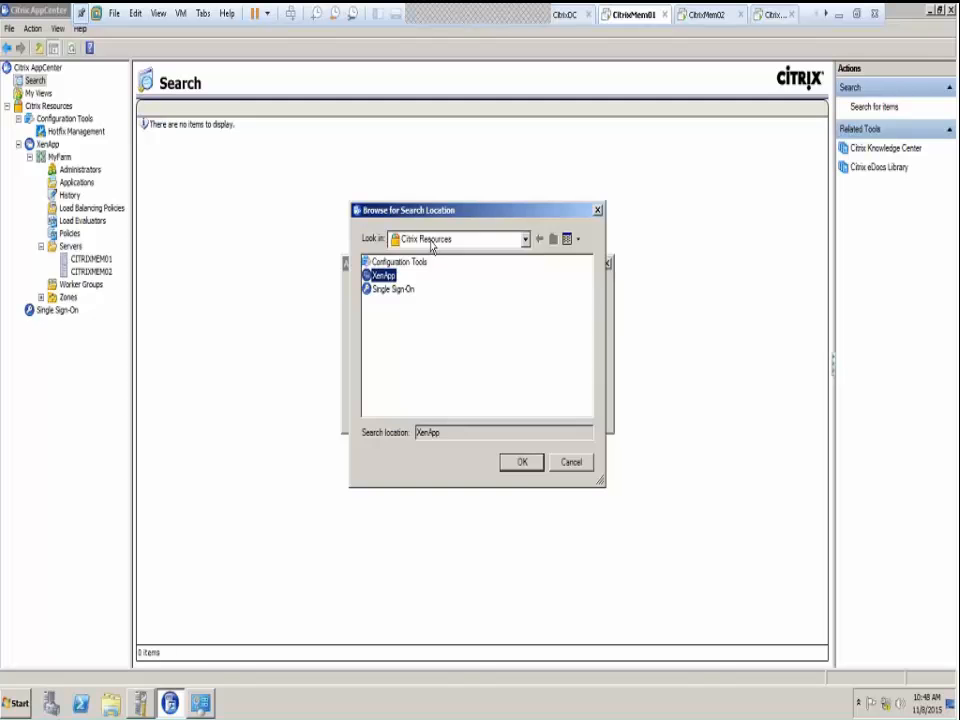
left_click(522, 465)
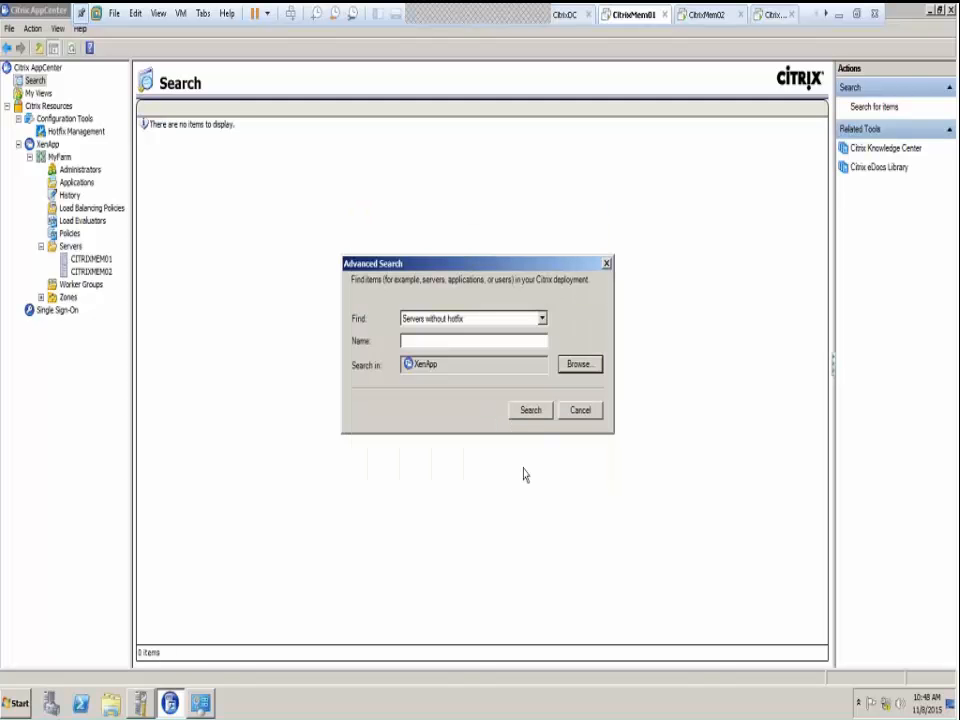
left_click(534, 414)
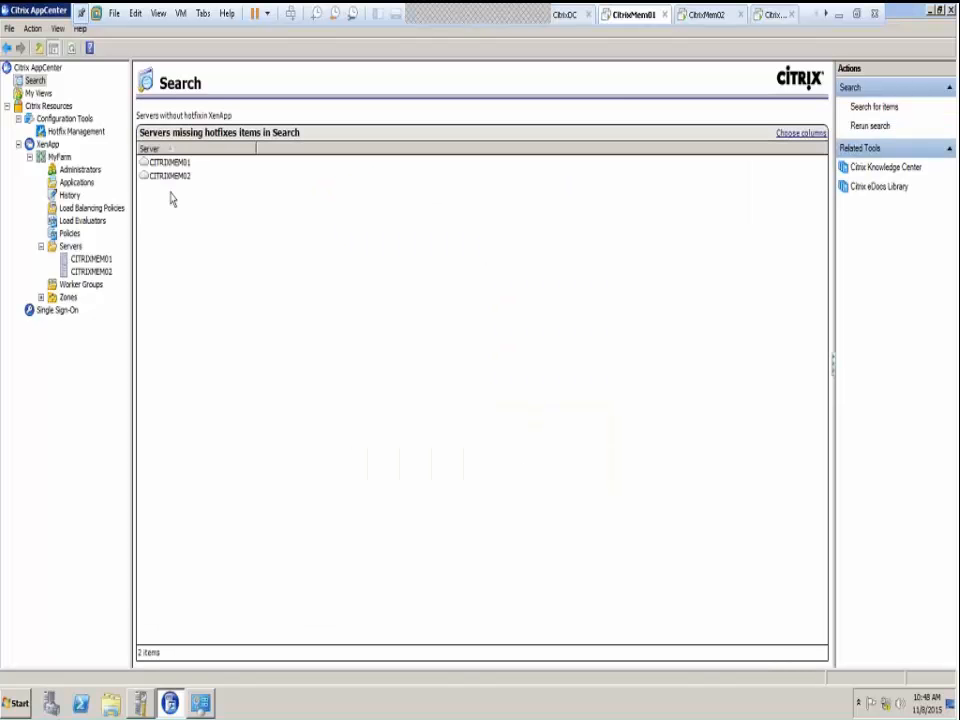
Check both servers' empty hotfix details, refresh CITRIXMEM01, and leave full-screen mode
left_click(160, 163)
left_click(165, 180)
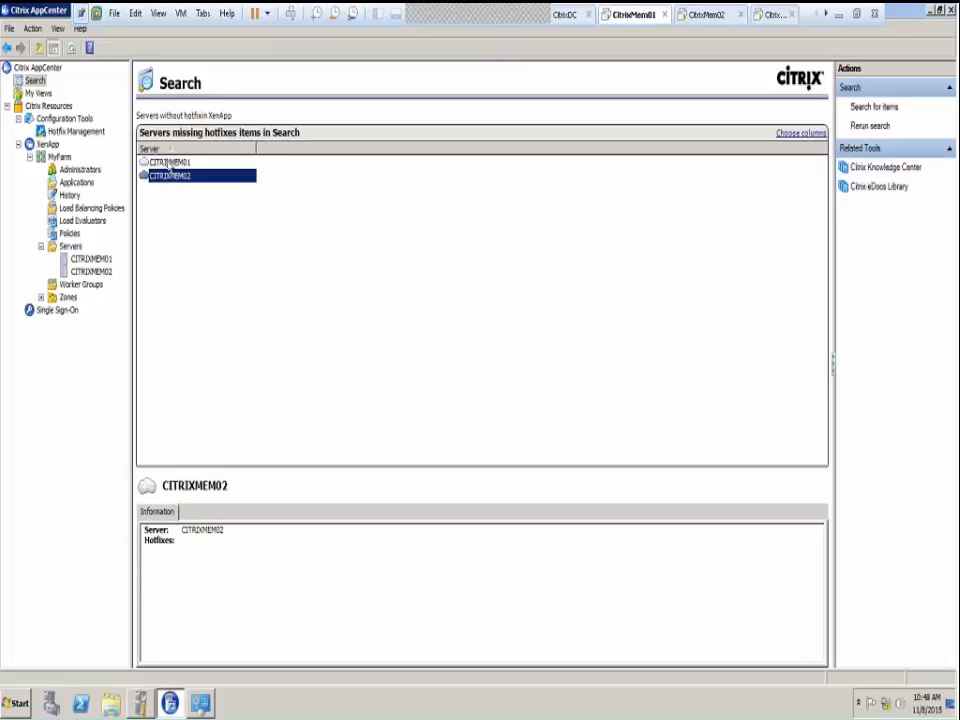
right_click(167, 163)
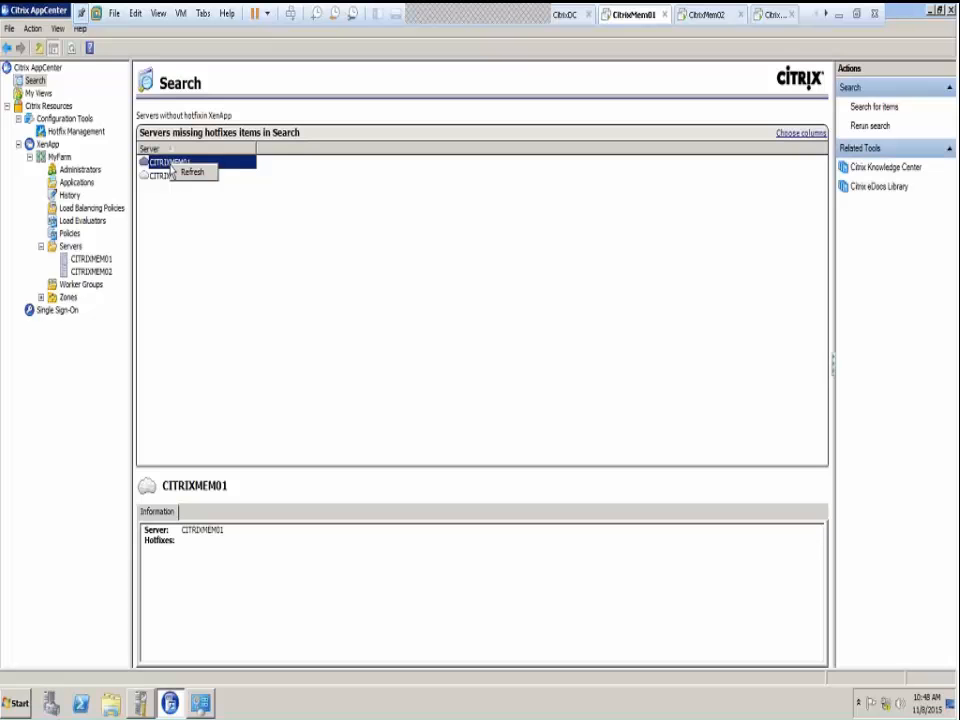
left_click(176, 176)
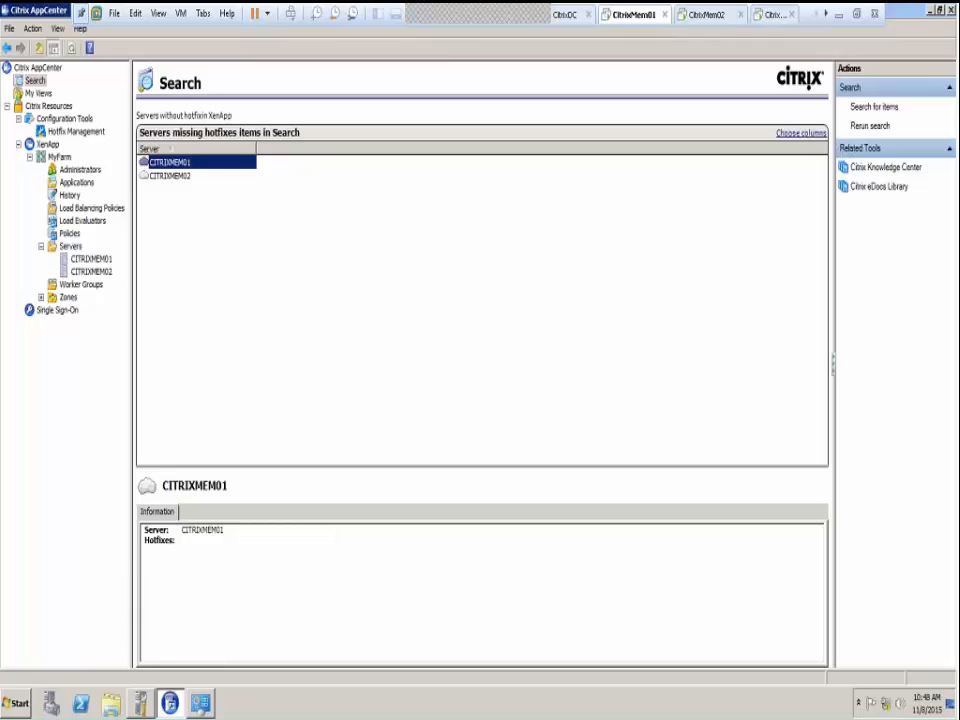
left_click(857, 15)
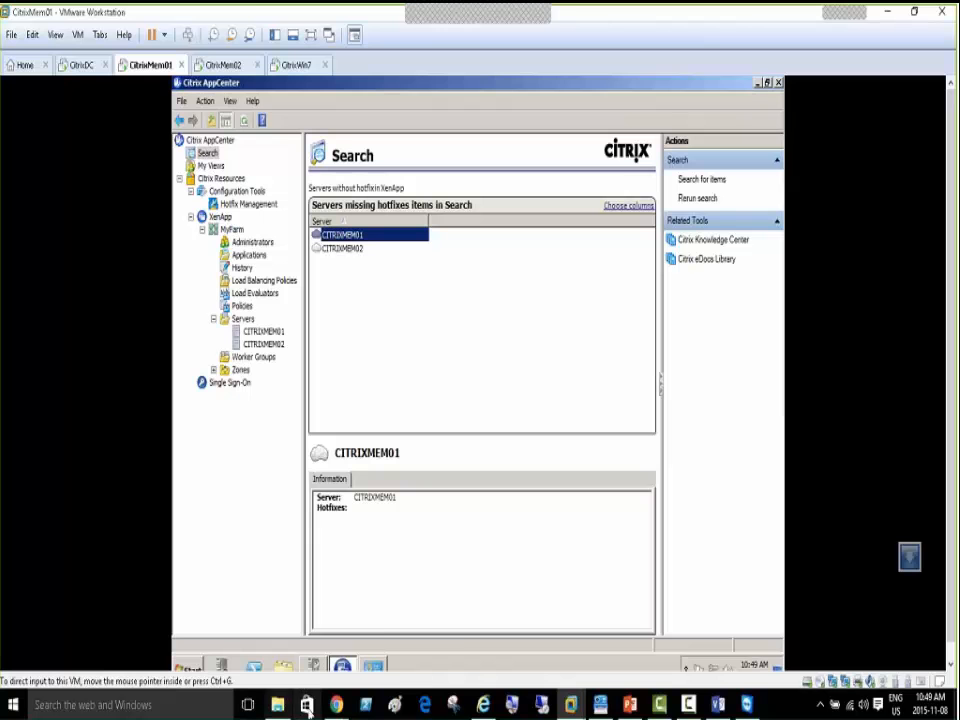
Google 'citrix xenapp servers 6.5 hotfix' in a new Chrome tab, then minimize Chrome
mouse_move(336, 705)
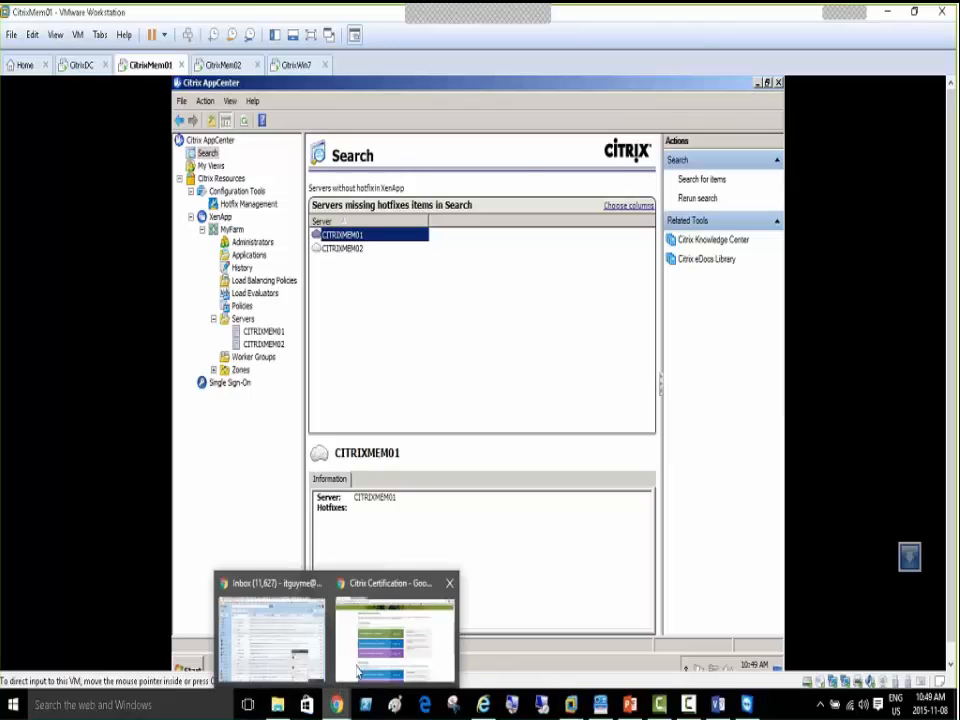
left_click(358, 597)
left_click(255, 14)
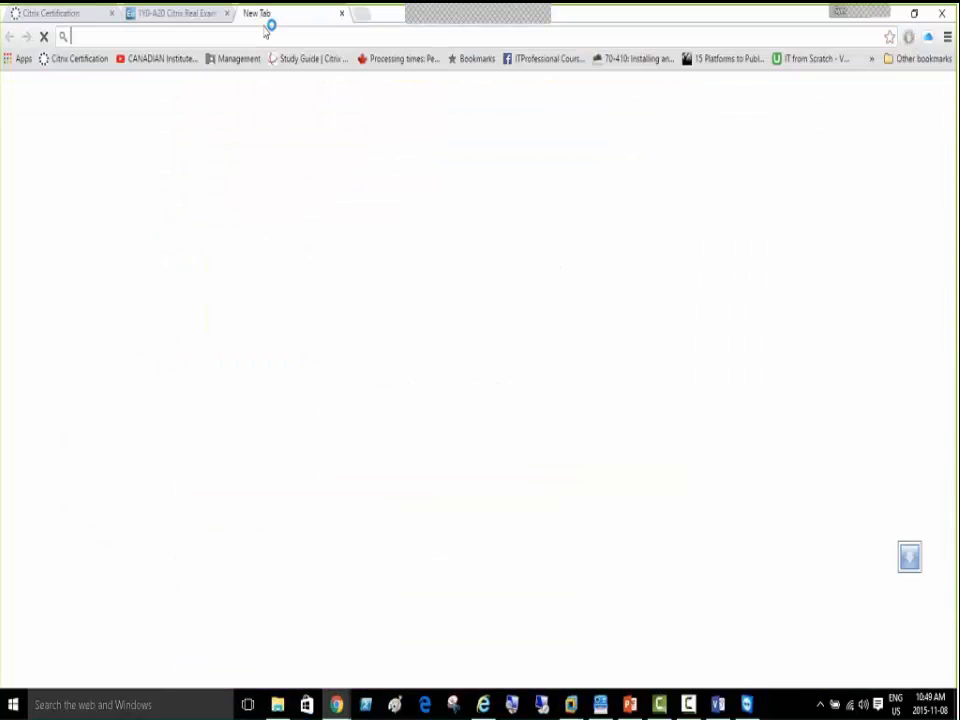
type("c")
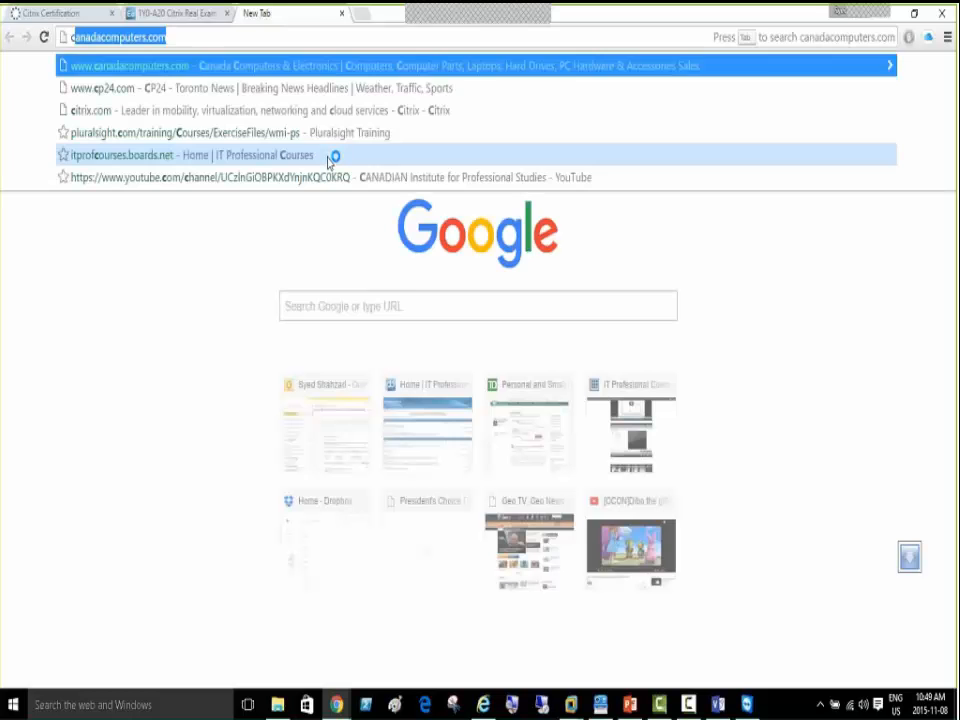
type("itrix xenap")
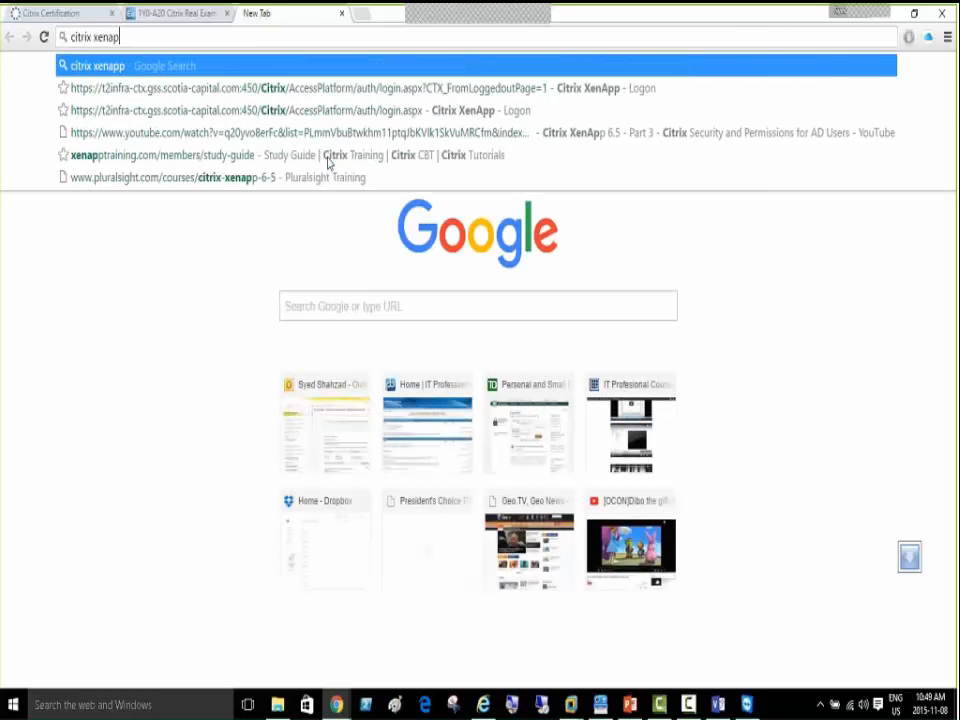
type("p servers ")
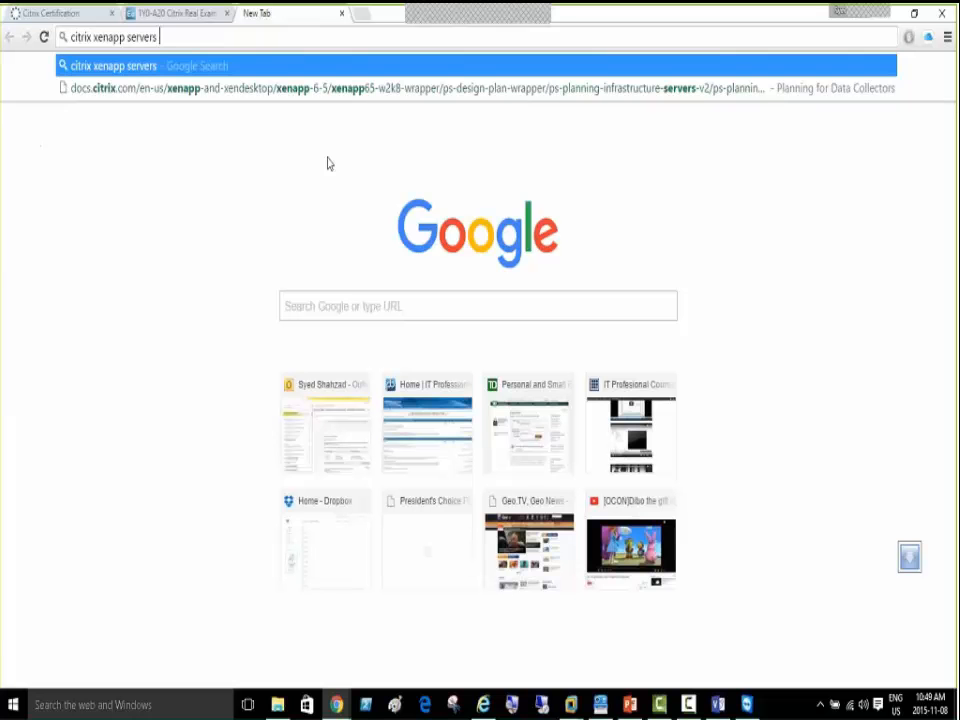
type("6.5 hotfix")
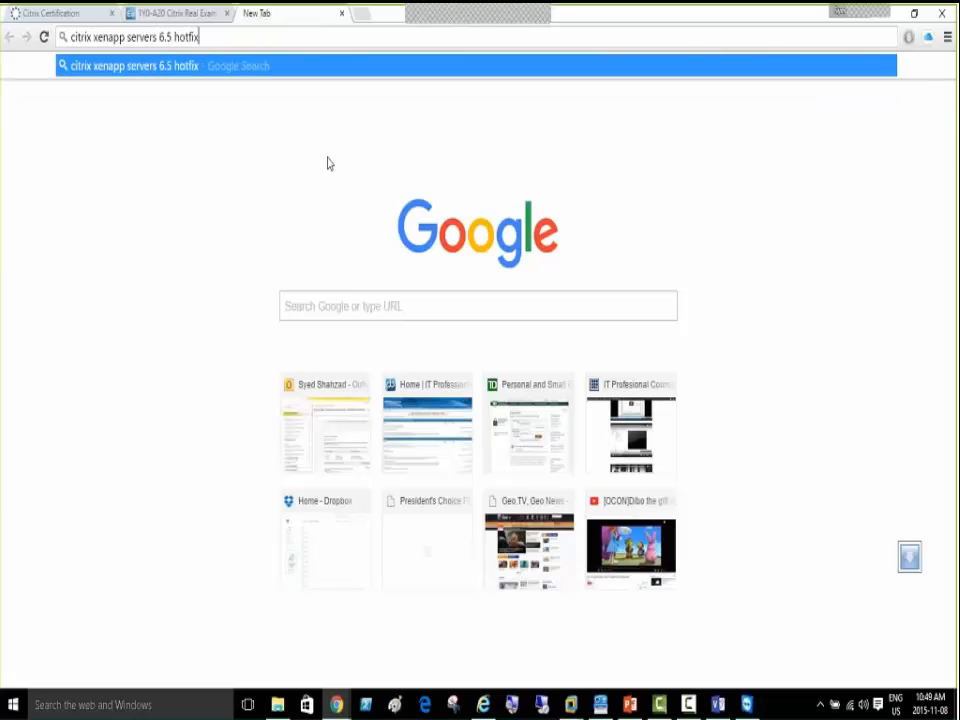
key("Return")
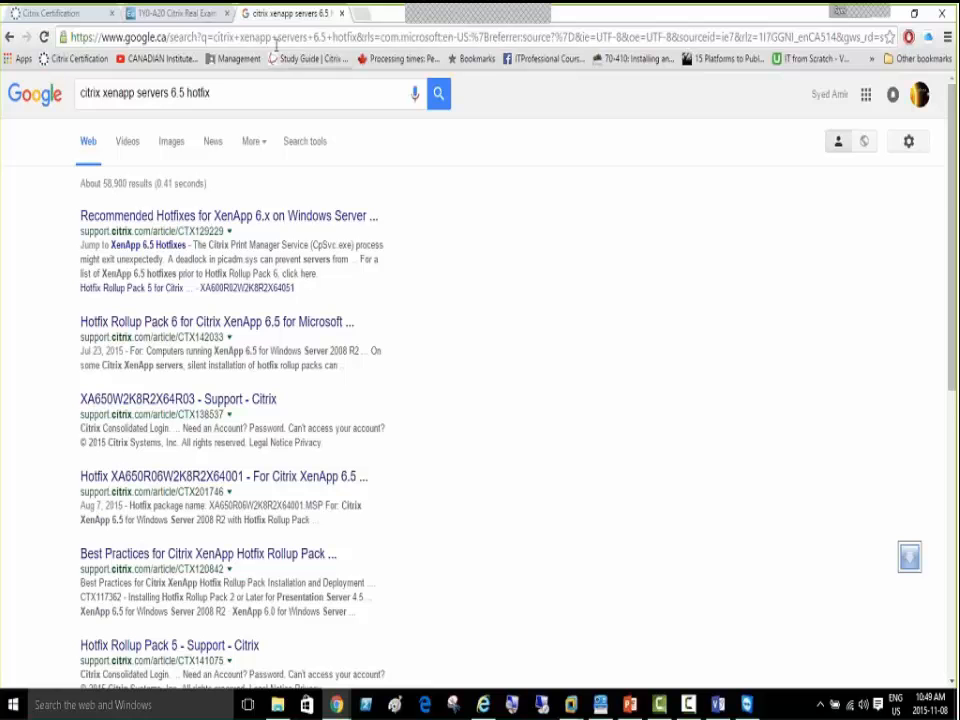
left_click(42, 14)
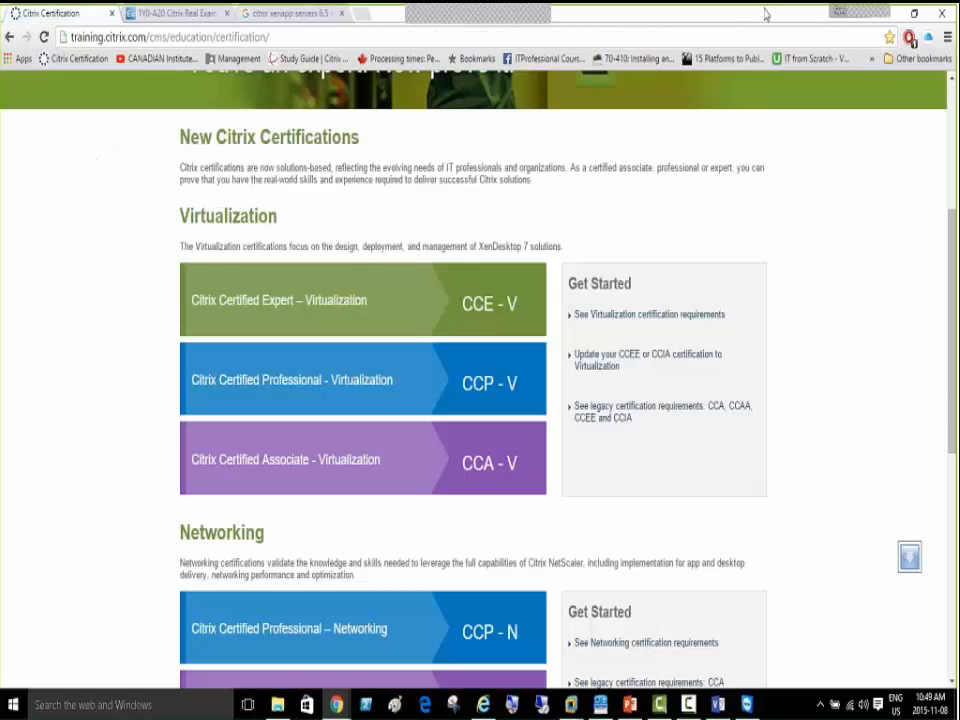
left_click(289, 17)
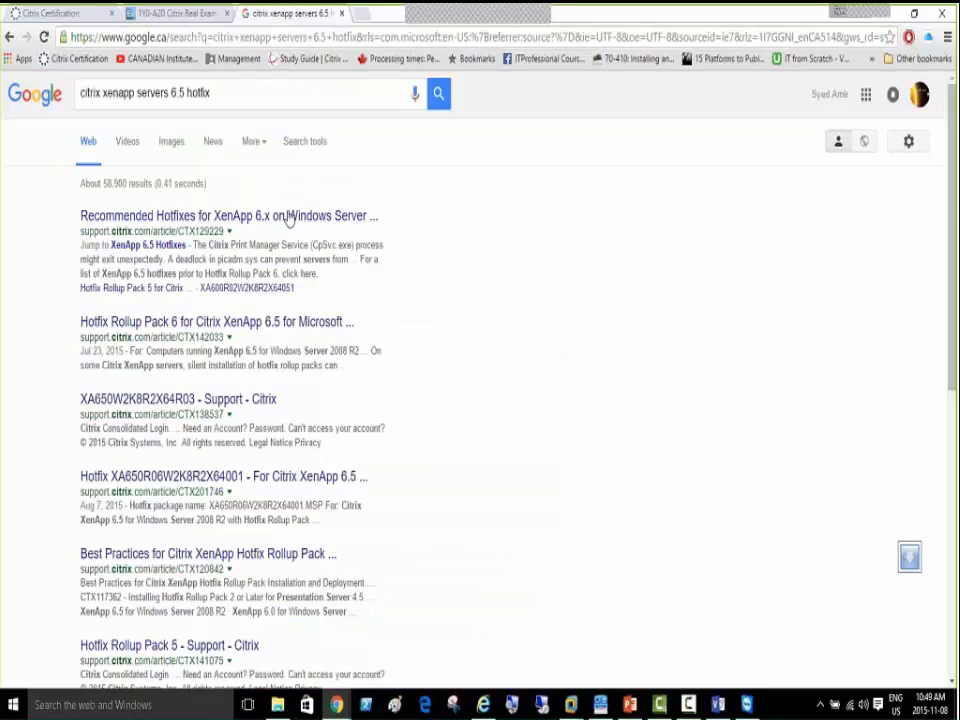
left_click(895, 18)
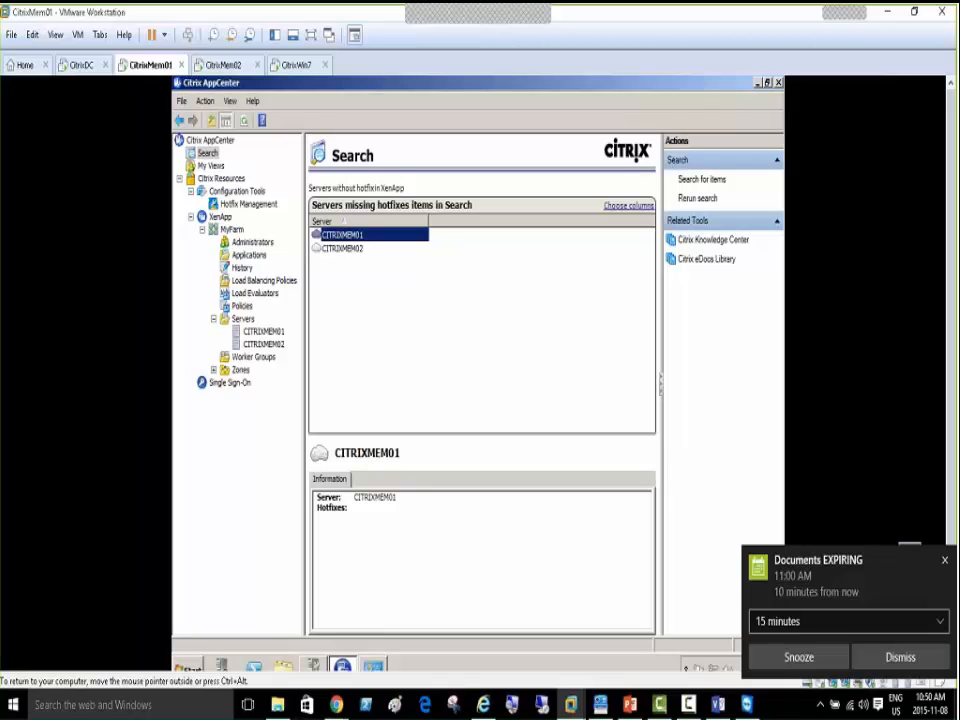
Dismiss the Documents EXPIRING reminder and inspect Advanced Search's Find list, keeping Discovered items
left_click(887, 660)
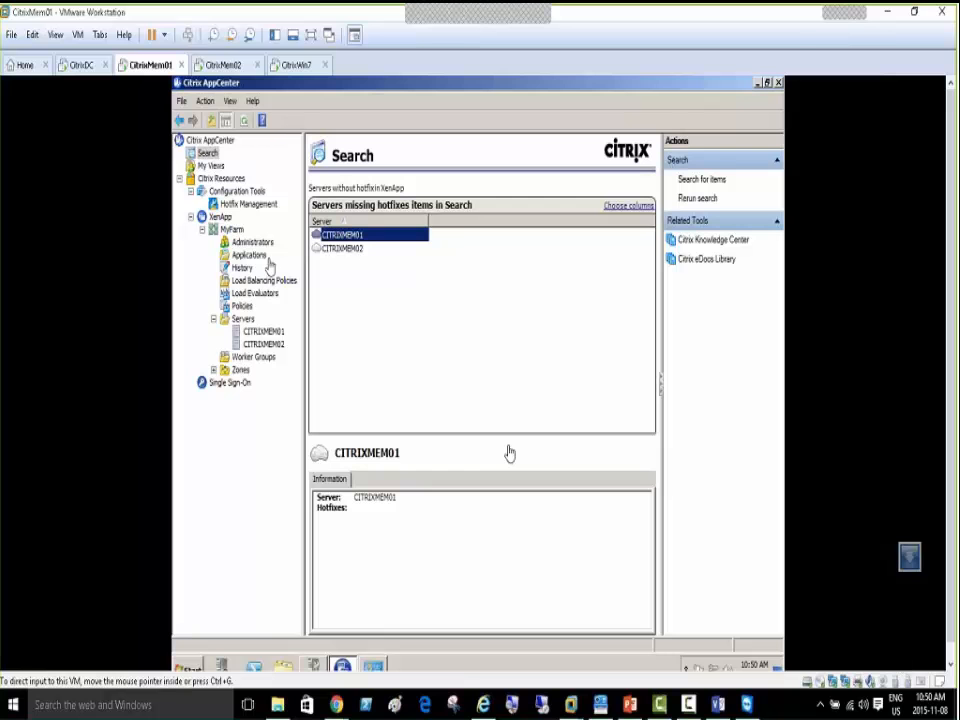
left_click(212, 156)
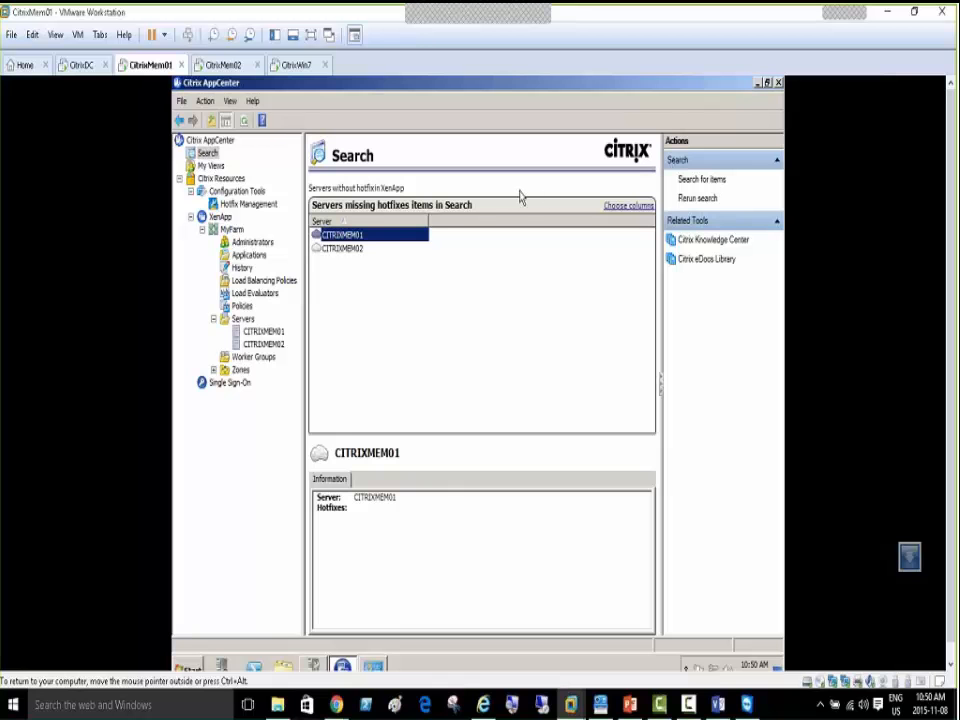
left_click(703, 180)
left_click(541, 338)
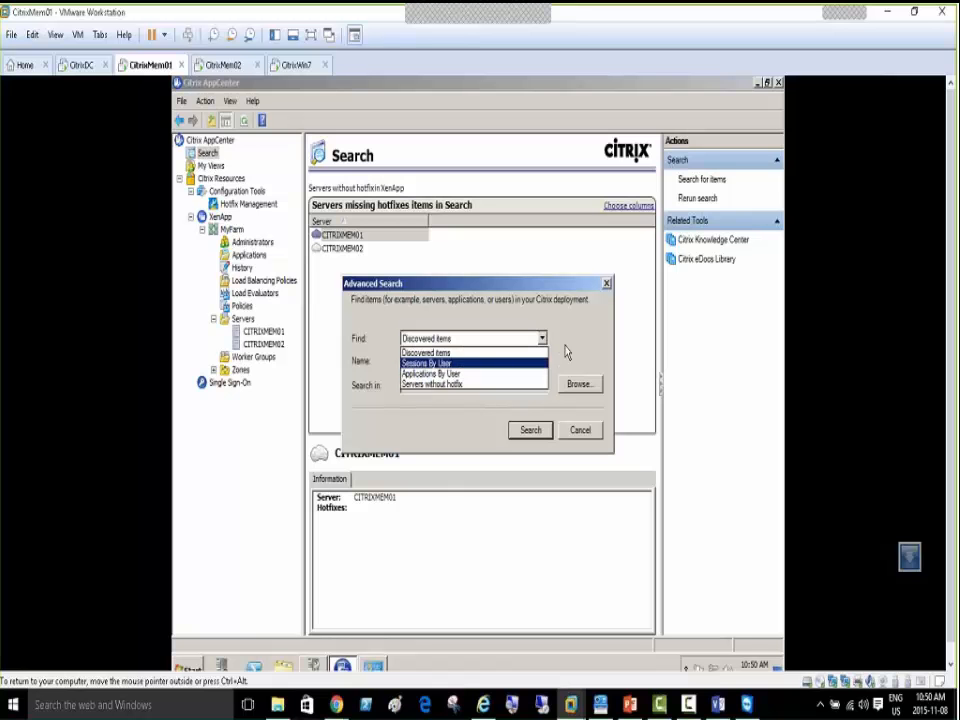
left_click(598, 334)
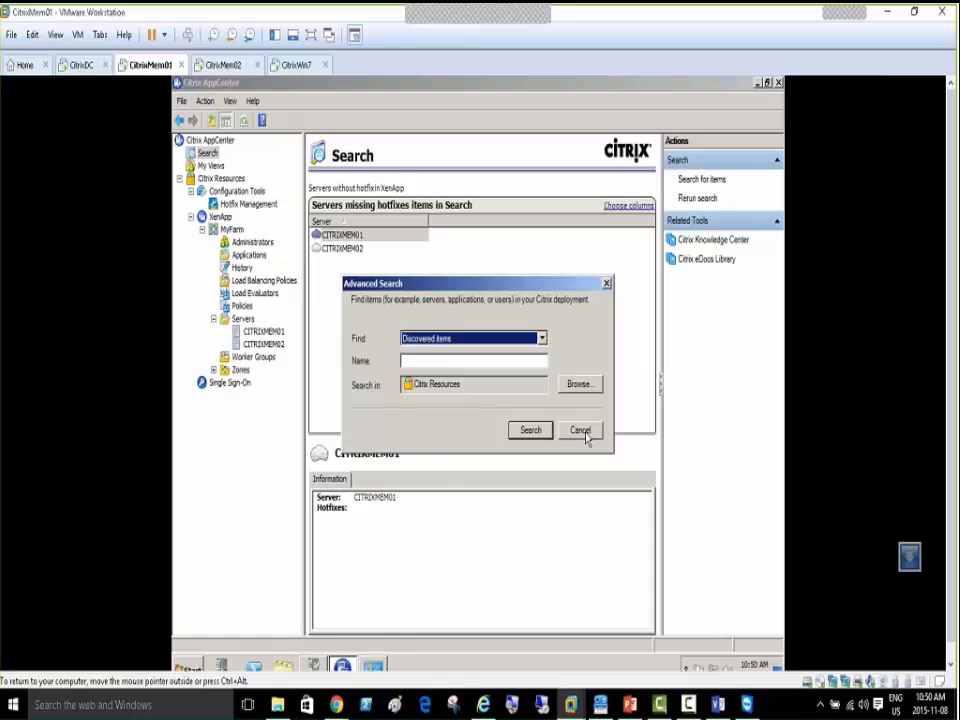
Cancel the Advanced Search unchanged and open the empty My Views page
left_click(577, 386)
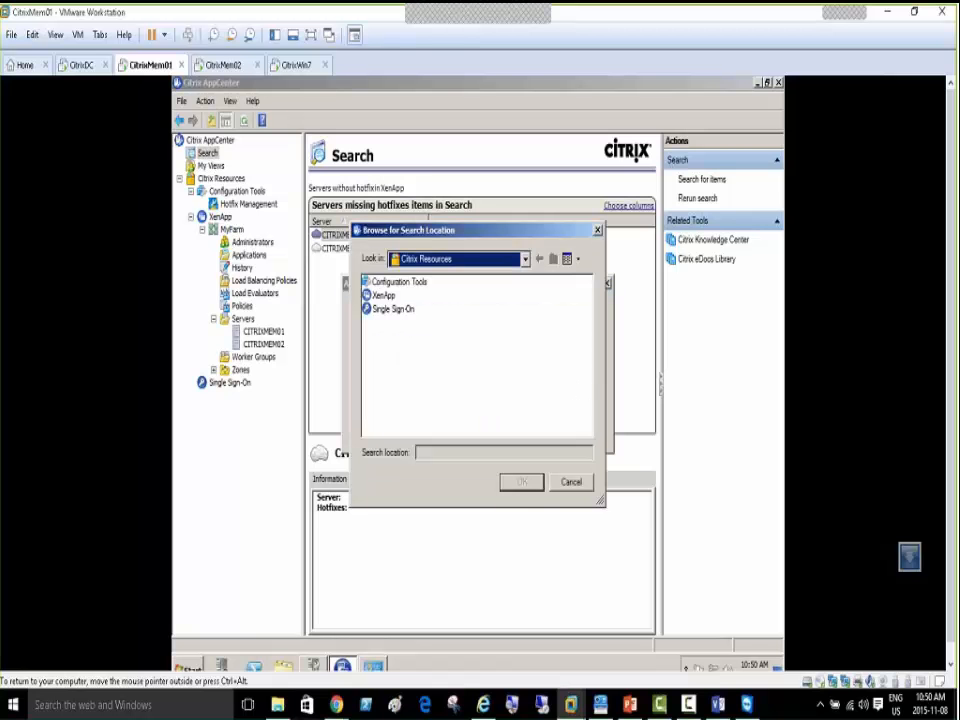
left_click(569, 482)
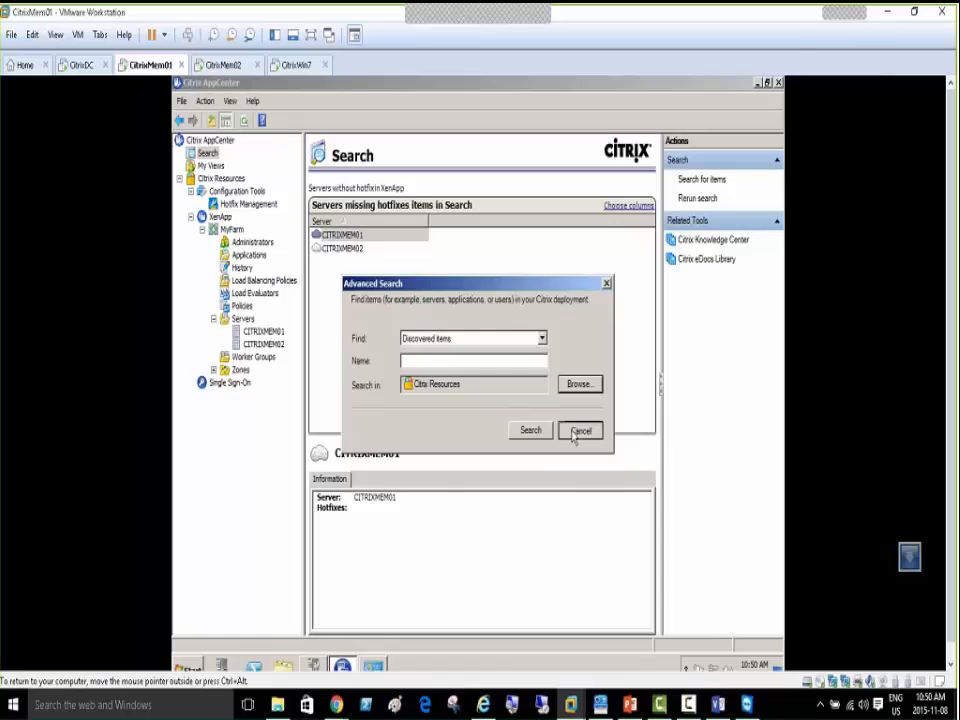
left_click(574, 437)
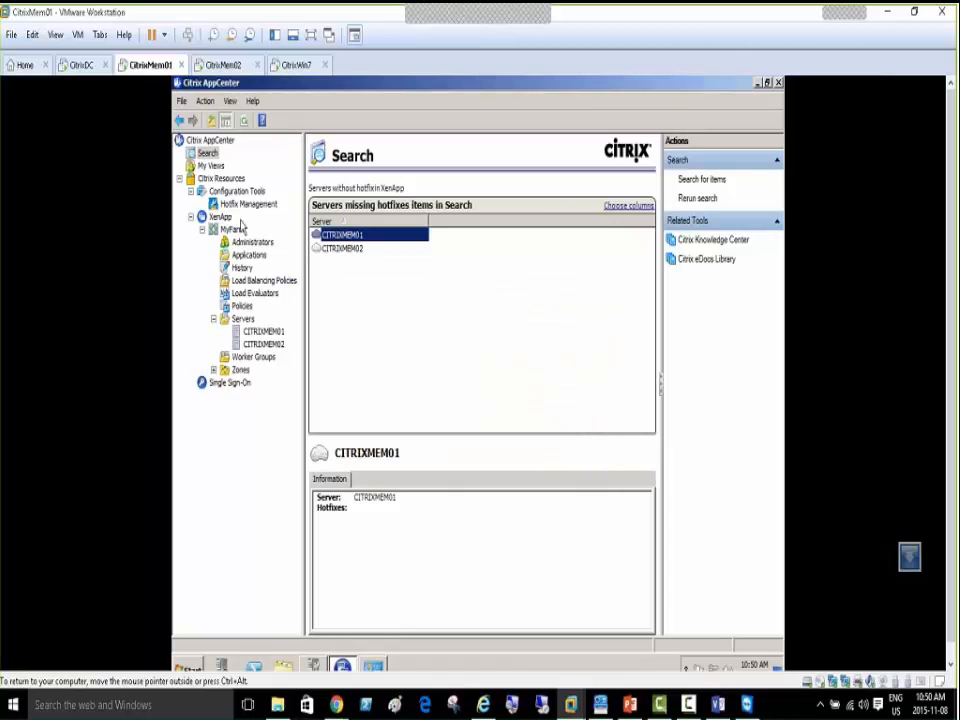
left_click(216, 167)
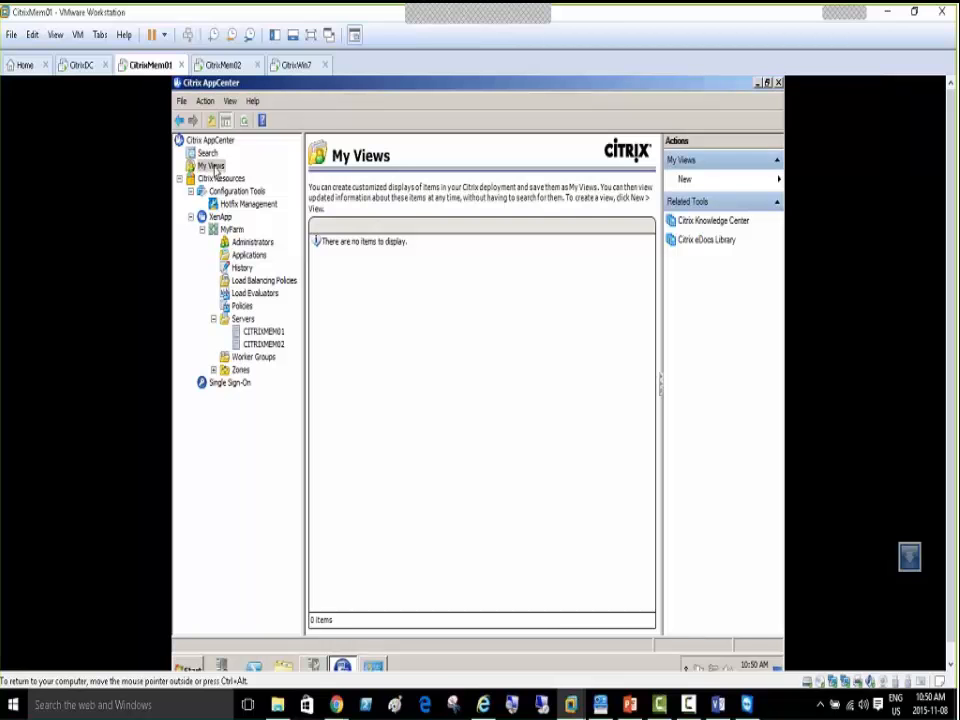
Create a new view under My Views and rename it to the user's 'View for Citrix'
right_click(216, 168)
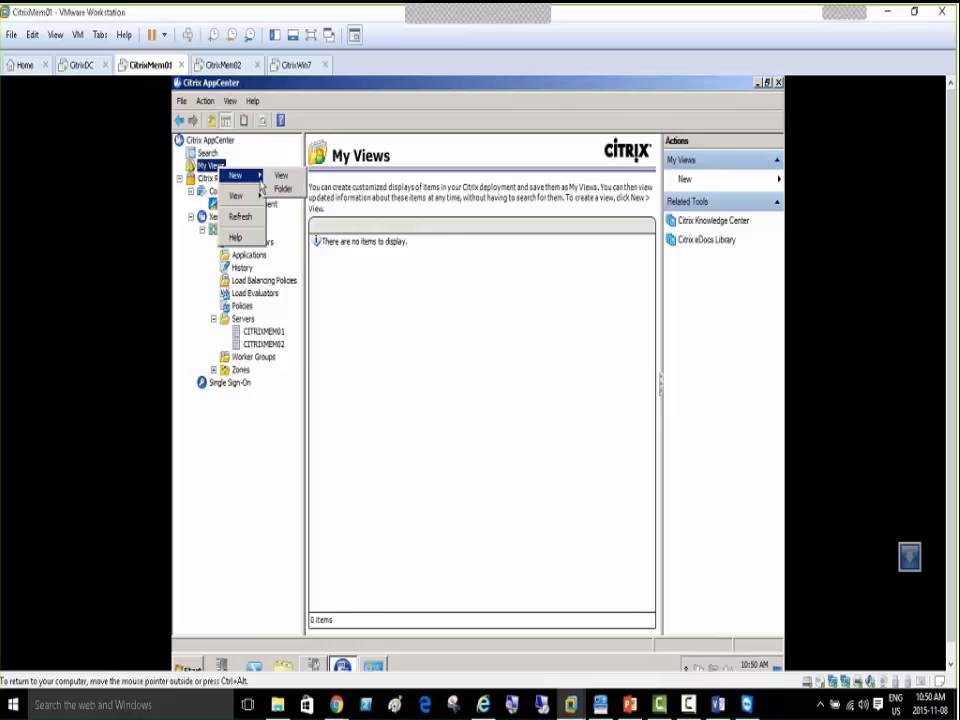
left_click(281, 175)
left_click(333, 256)
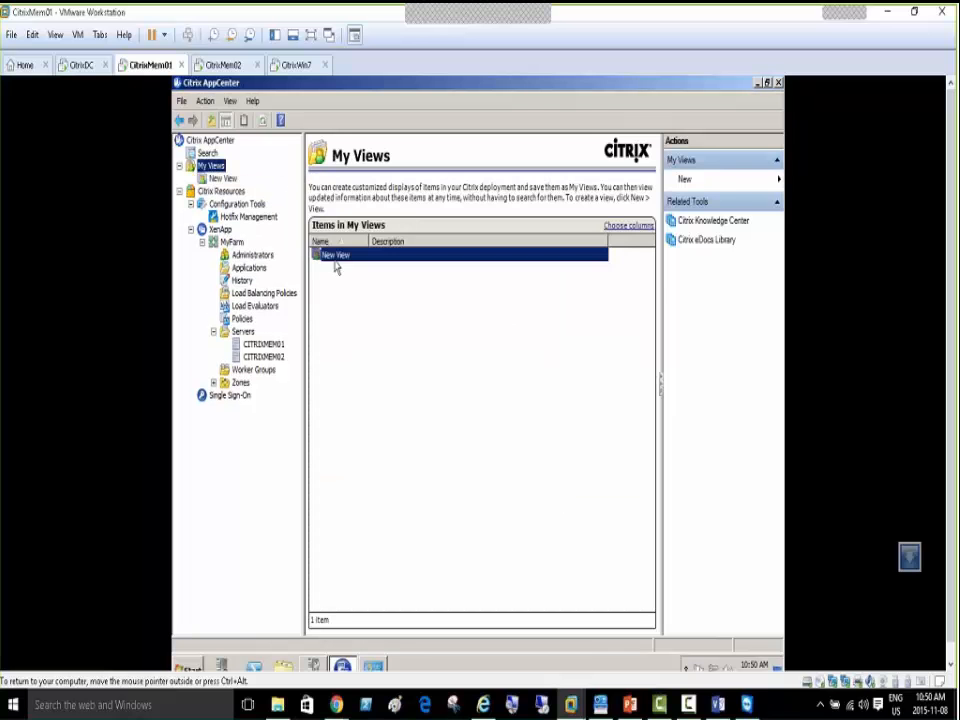
right_click(337, 262)
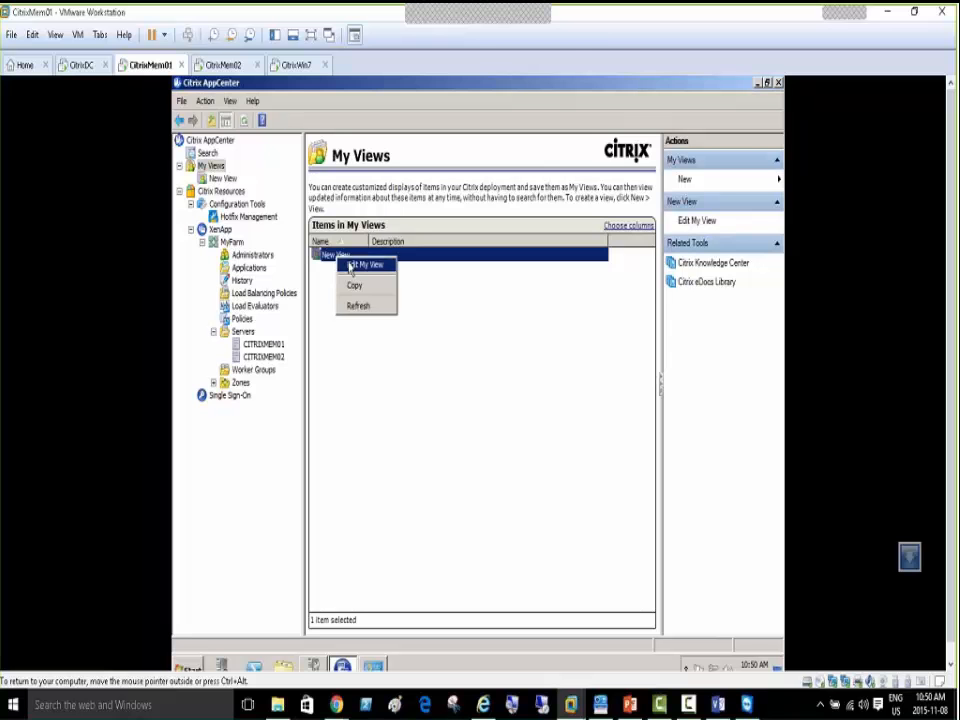
left_click(358, 265)
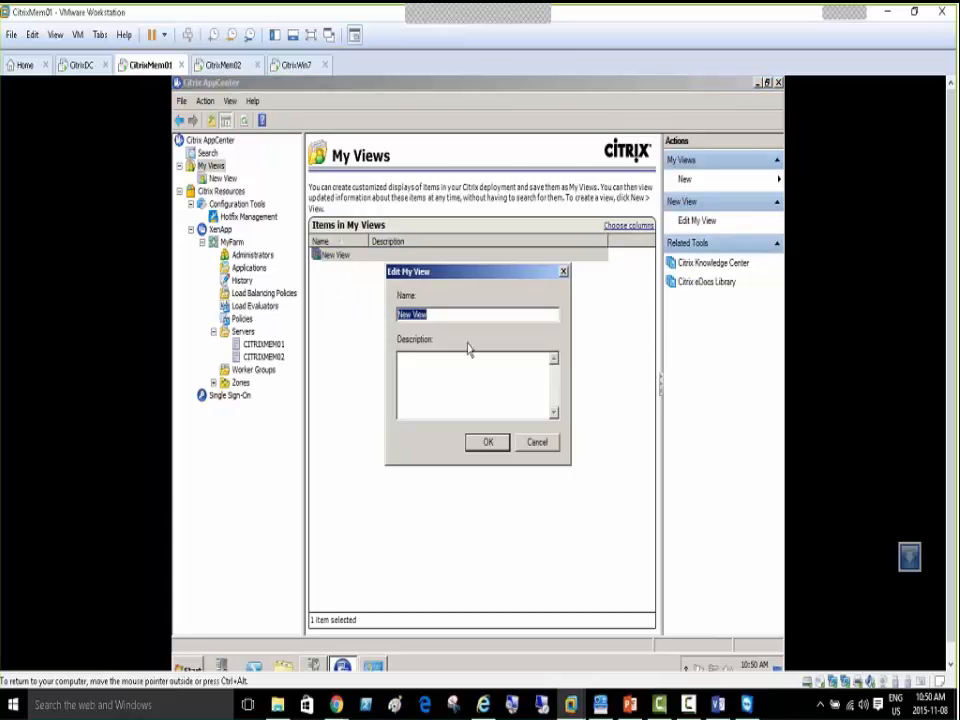
type("Ami's View for Citrix")
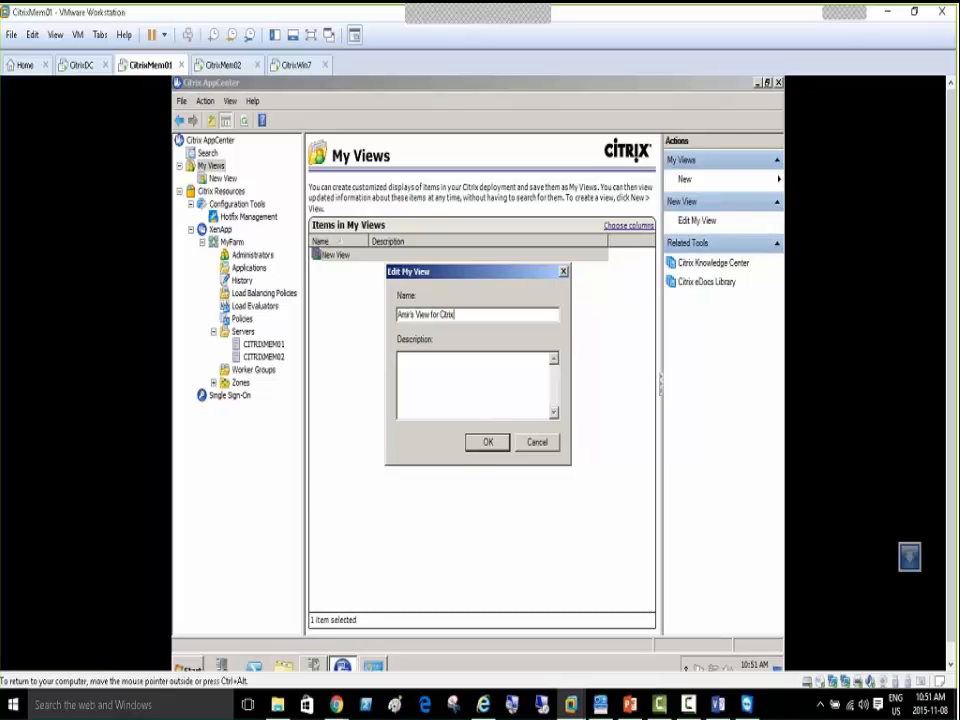
left_click(485, 444)
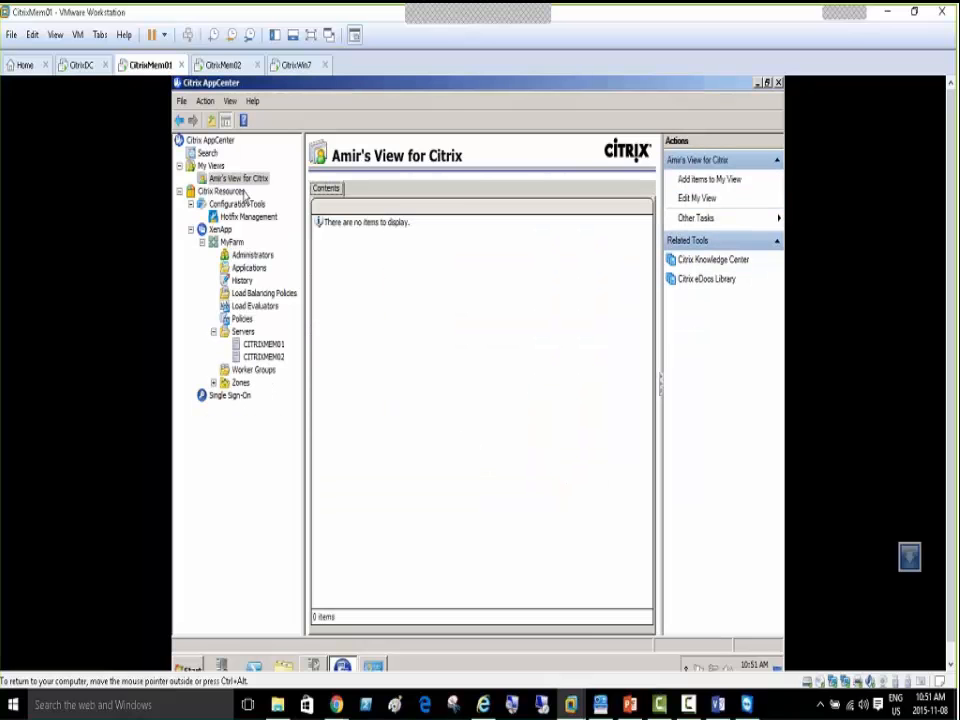
Open Add items to My View on the custom view and browse to XenApp > MyFarm
right_click(243, 181)
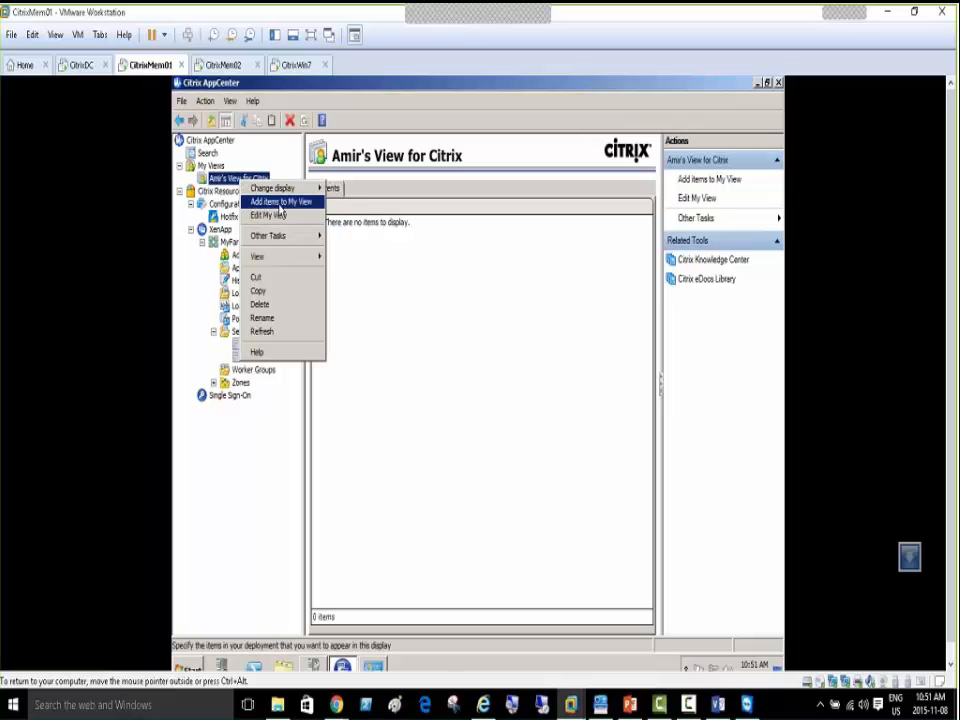
left_click(280, 204)
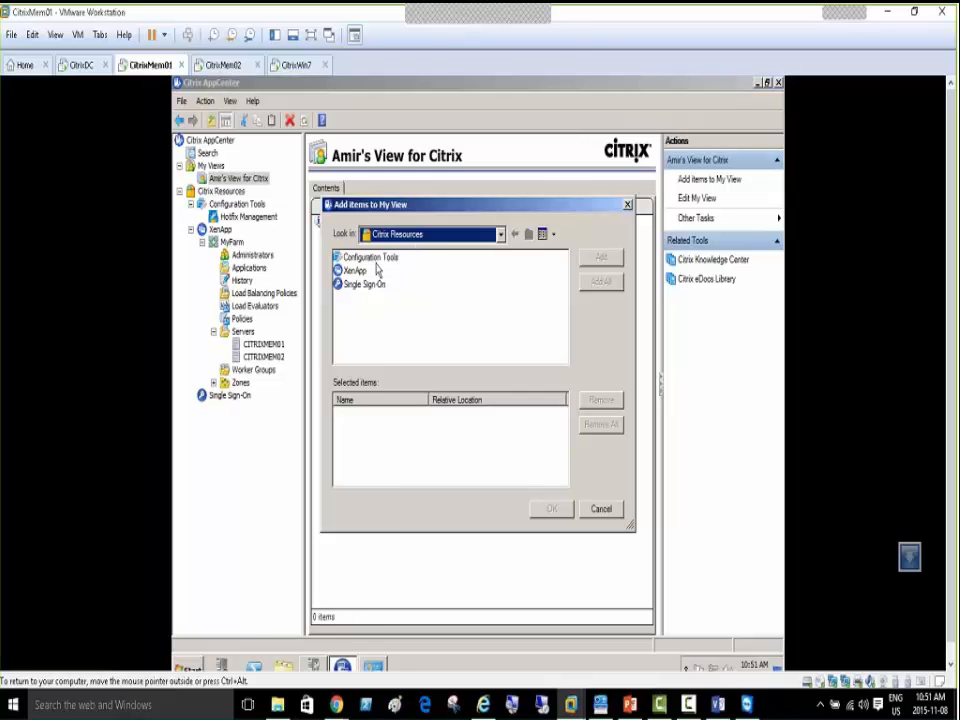
double_click(356, 272)
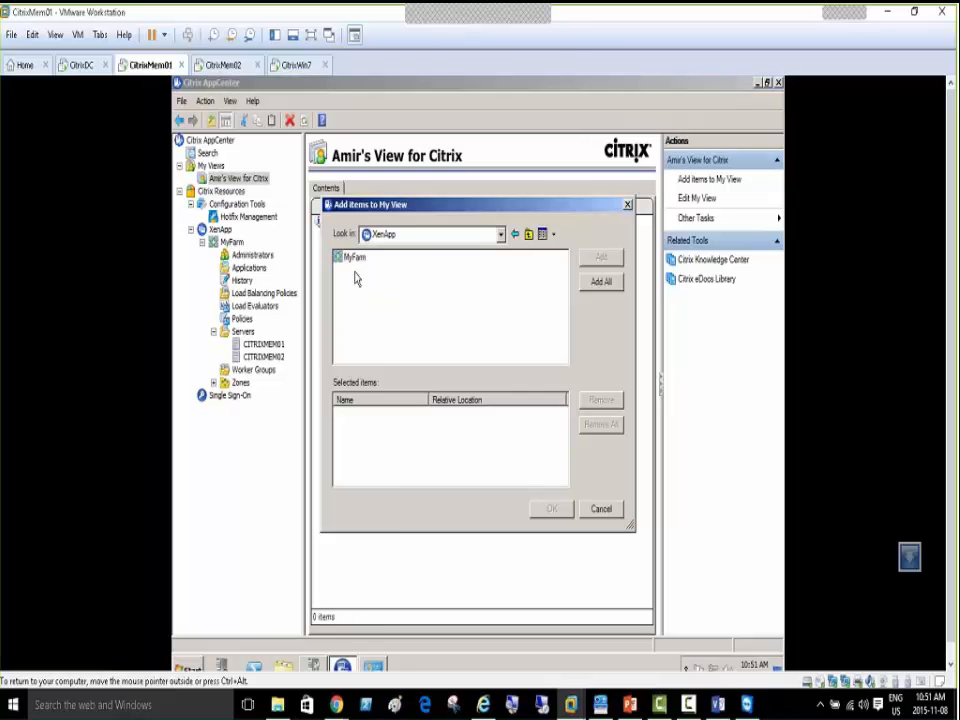
double_click(355, 258)
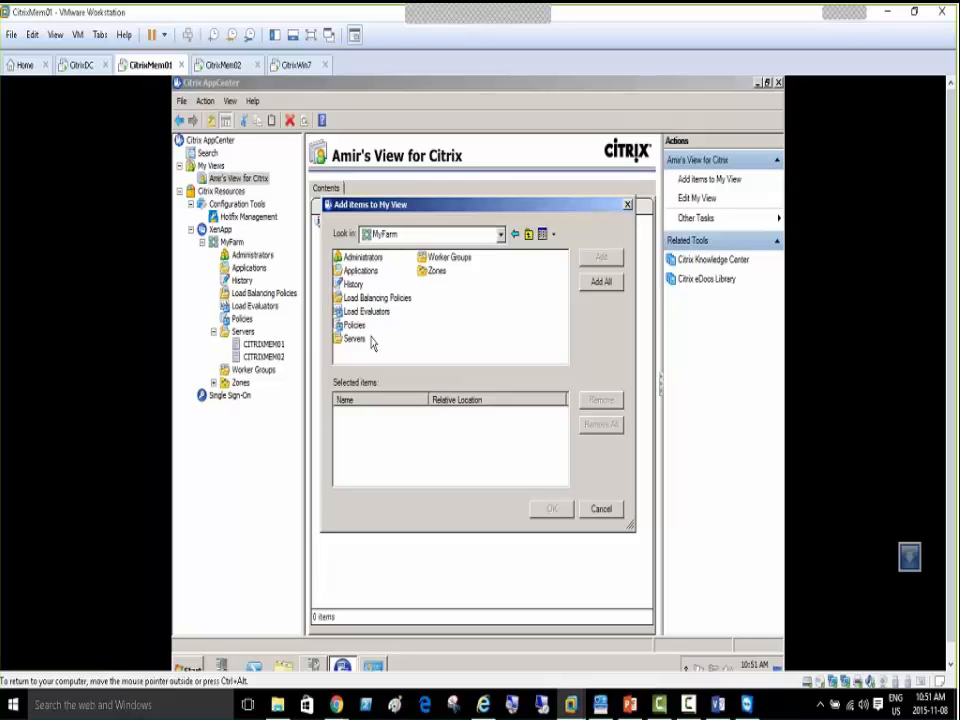
Add Administrators, Applications and Servers to the view, skipping Zones and Worker Groups
left_click(362, 257)
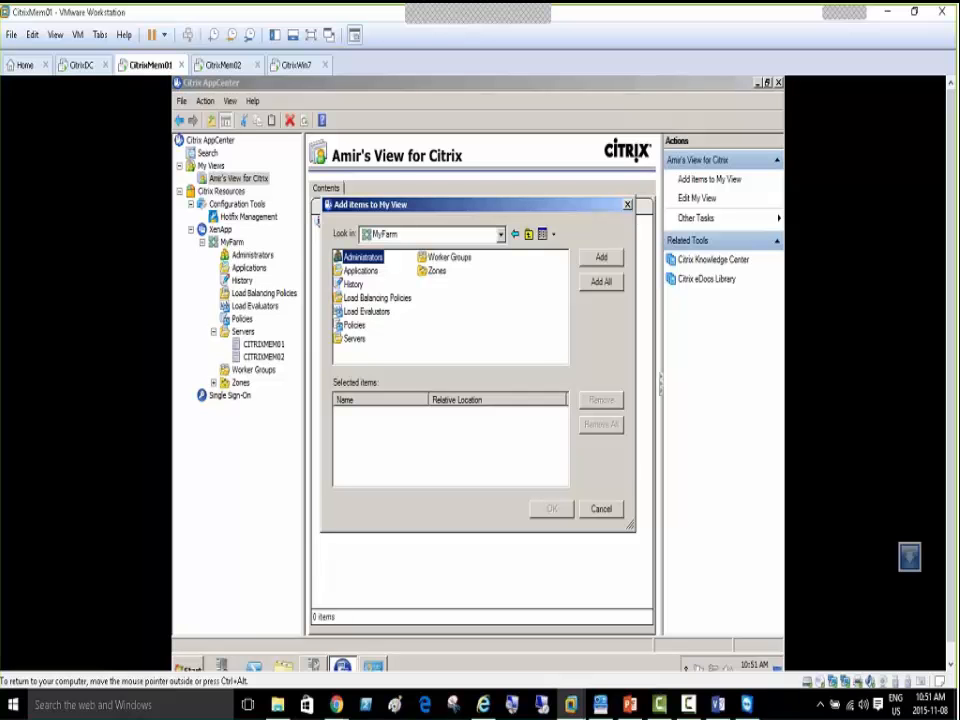
left_click(603, 259)
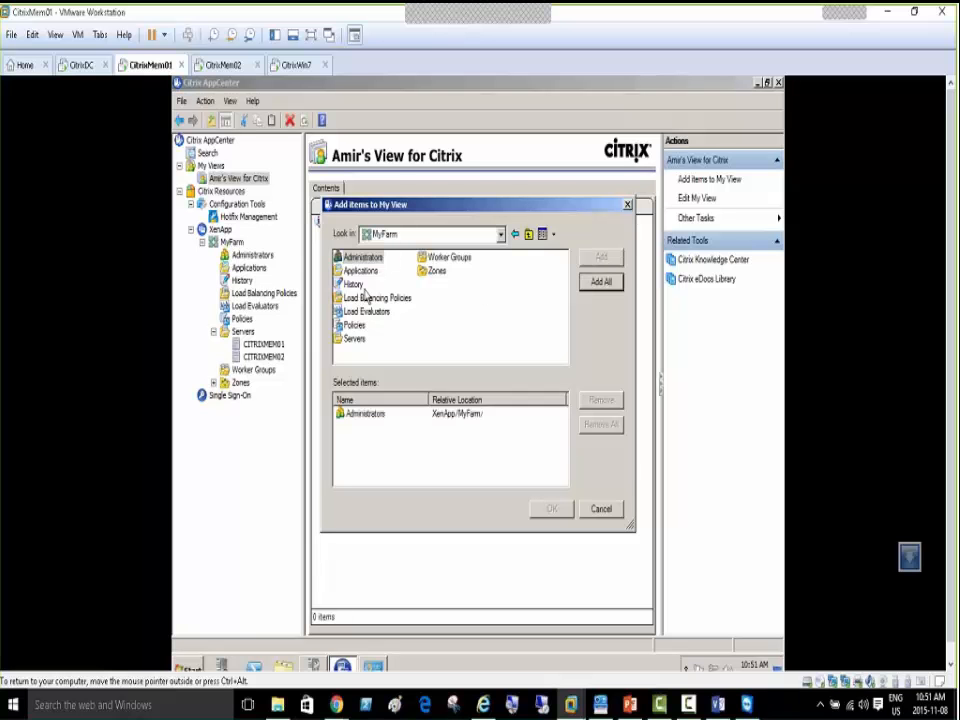
left_click(364, 273)
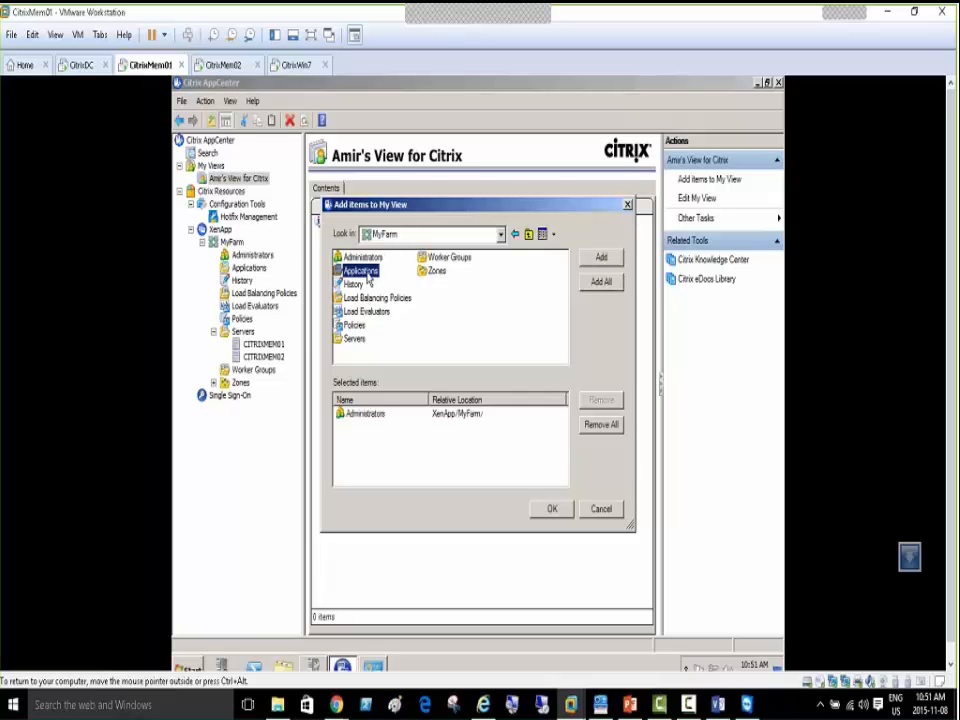
left_click(601, 257)
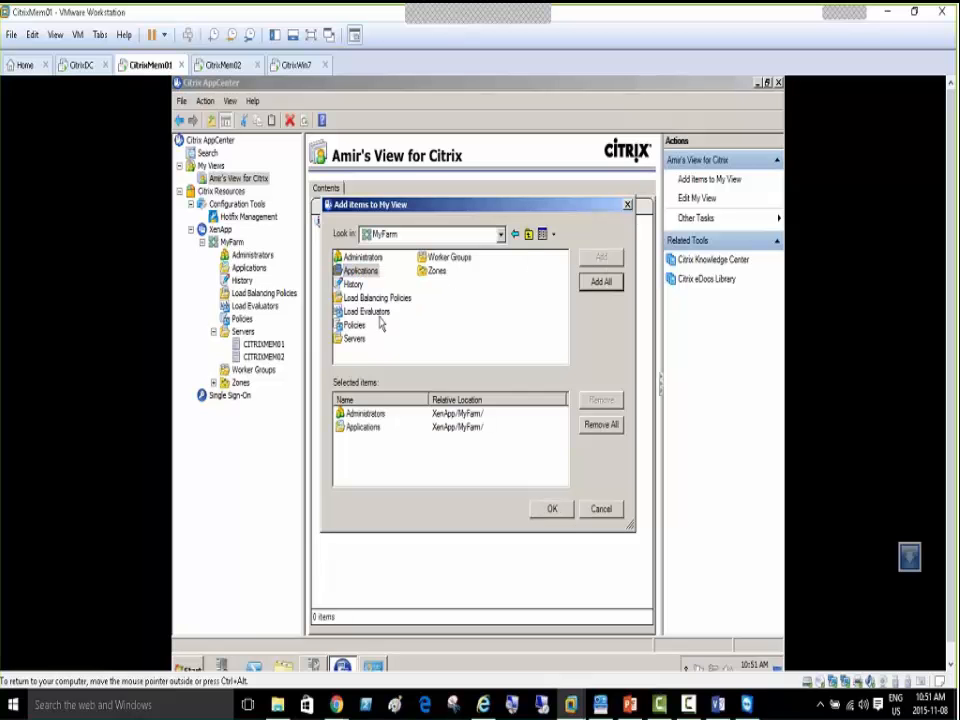
left_click(352, 341)
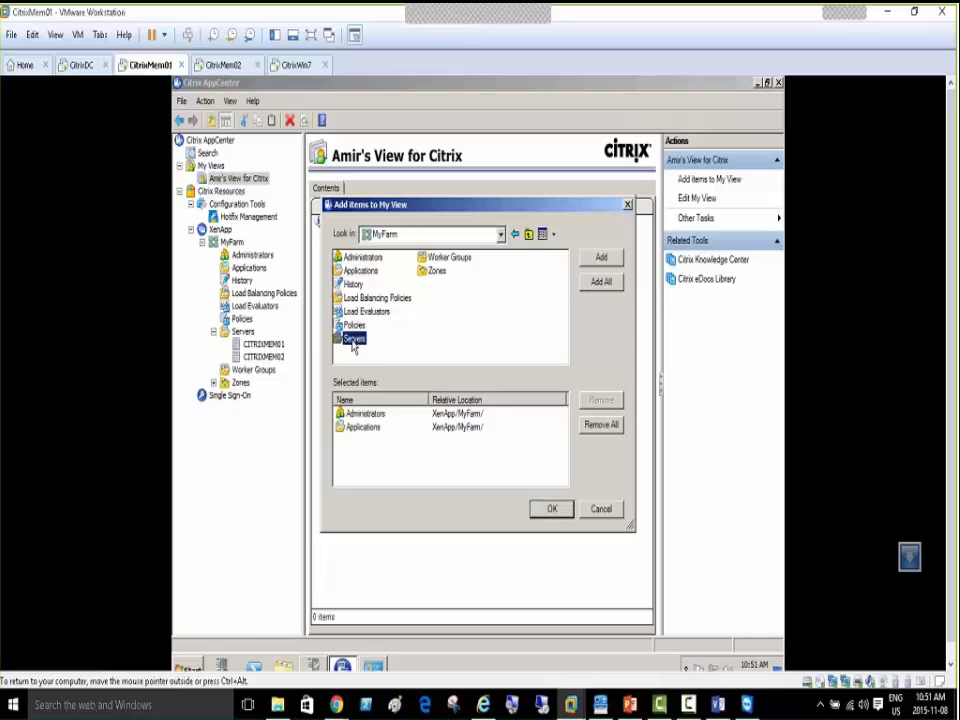
left_click(598, 258)
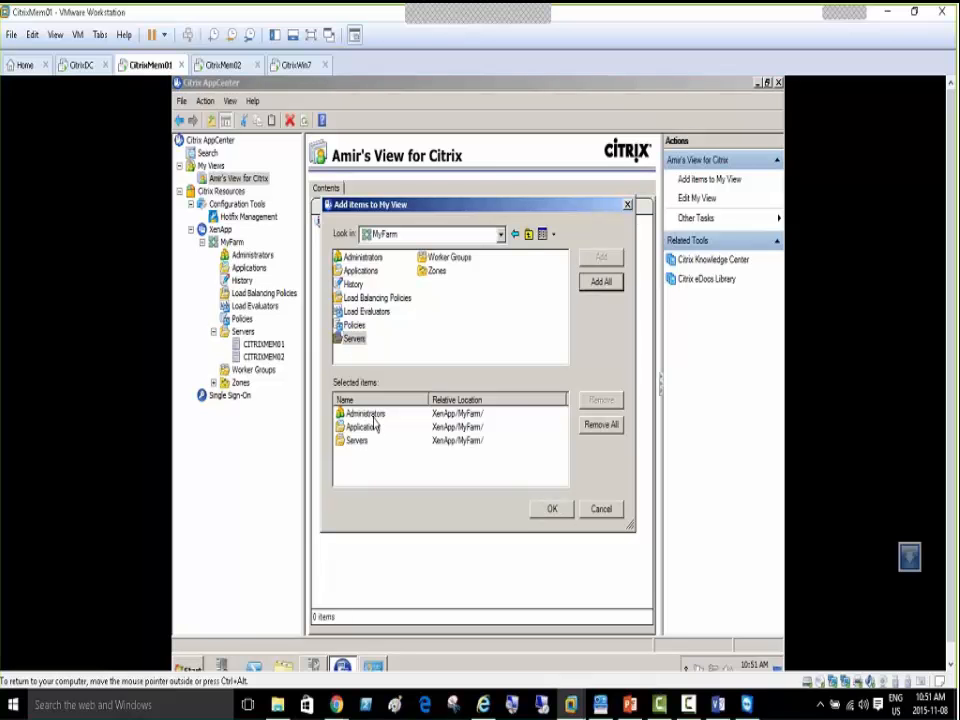
left_click(436, 272)
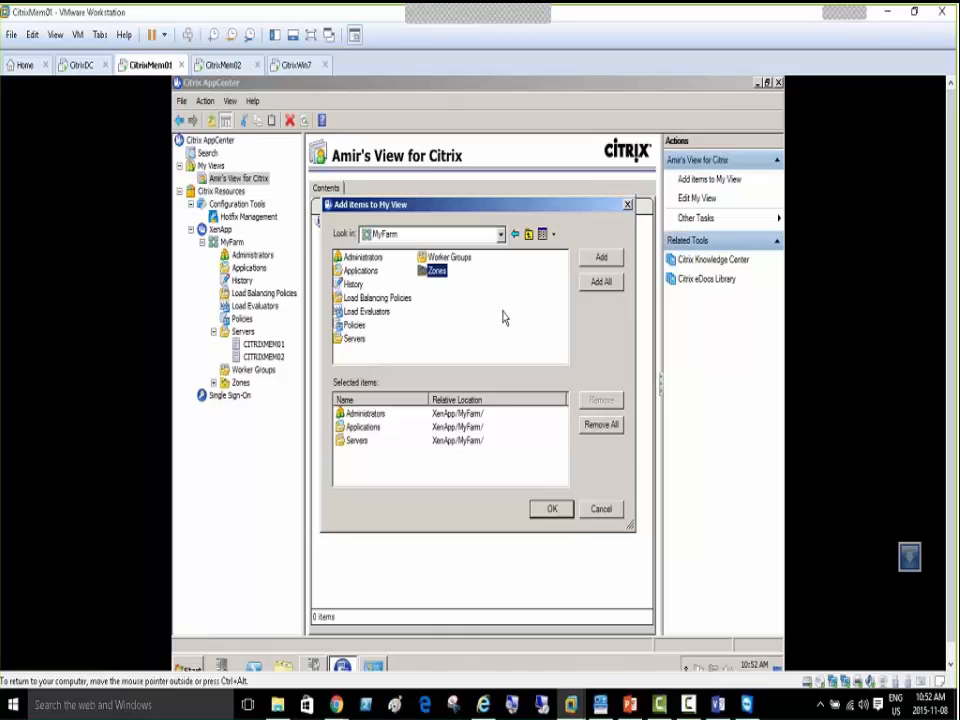
left_click(453, 262)
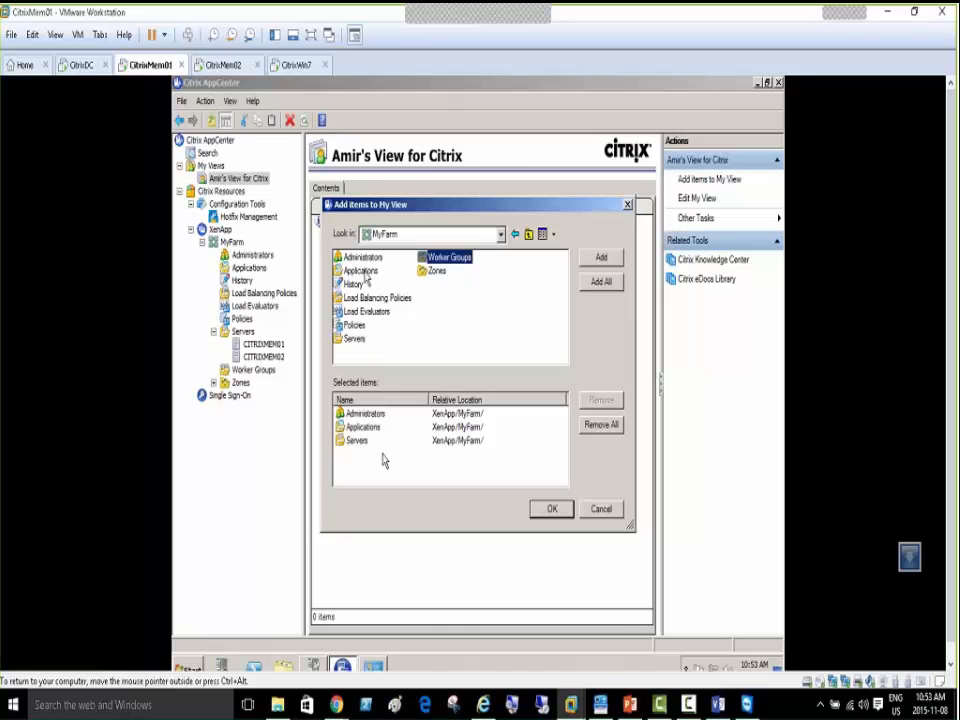
left_click(551, 509)
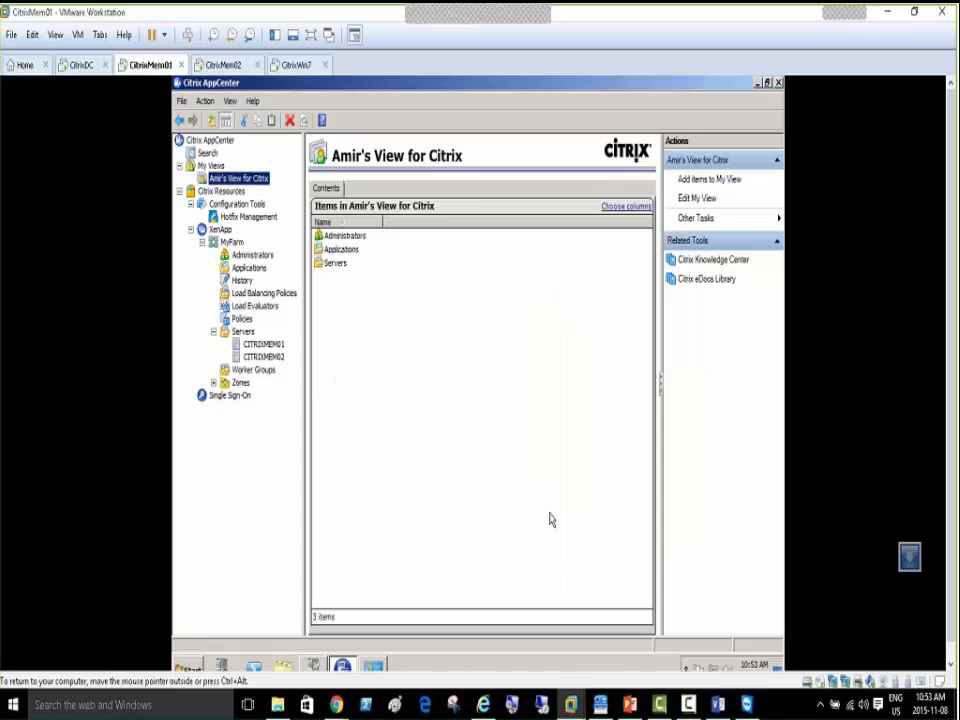
Browse AppCenter's My Views custom view, then switch to the CitrixMem02 virtual machine tab
left_click(180, 166)
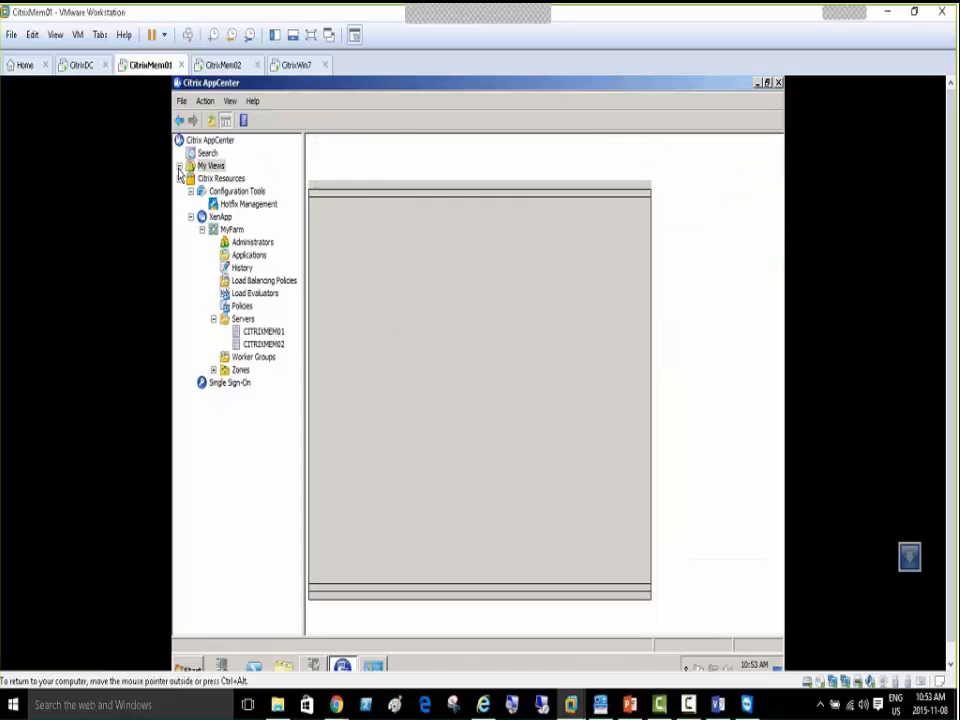
left_click(209, 141)
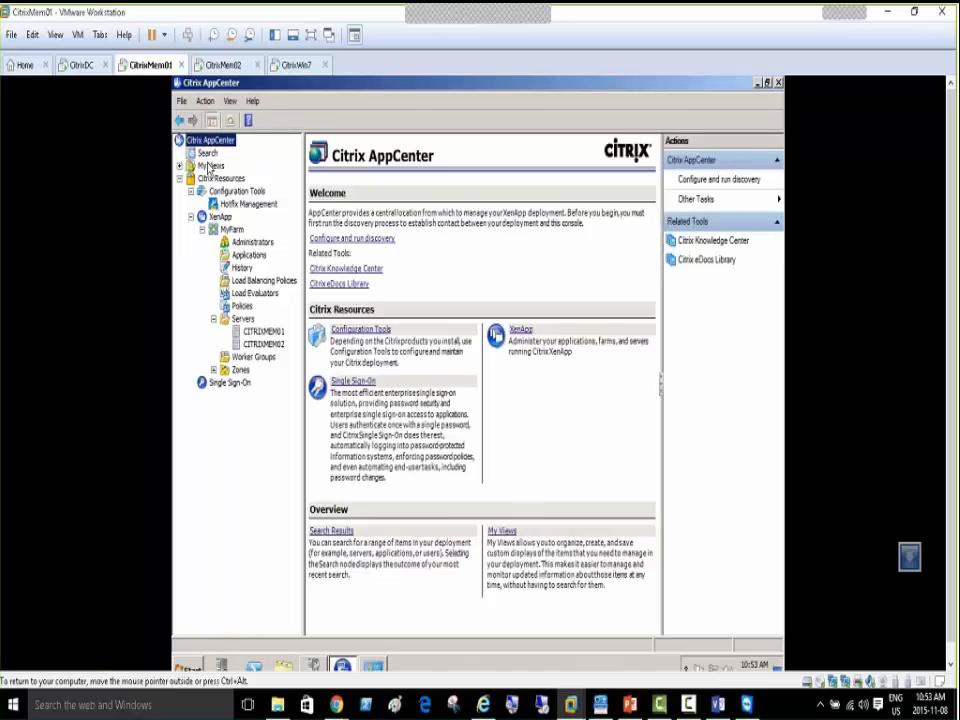
left_click(210, 166)
left_click(236, 178)
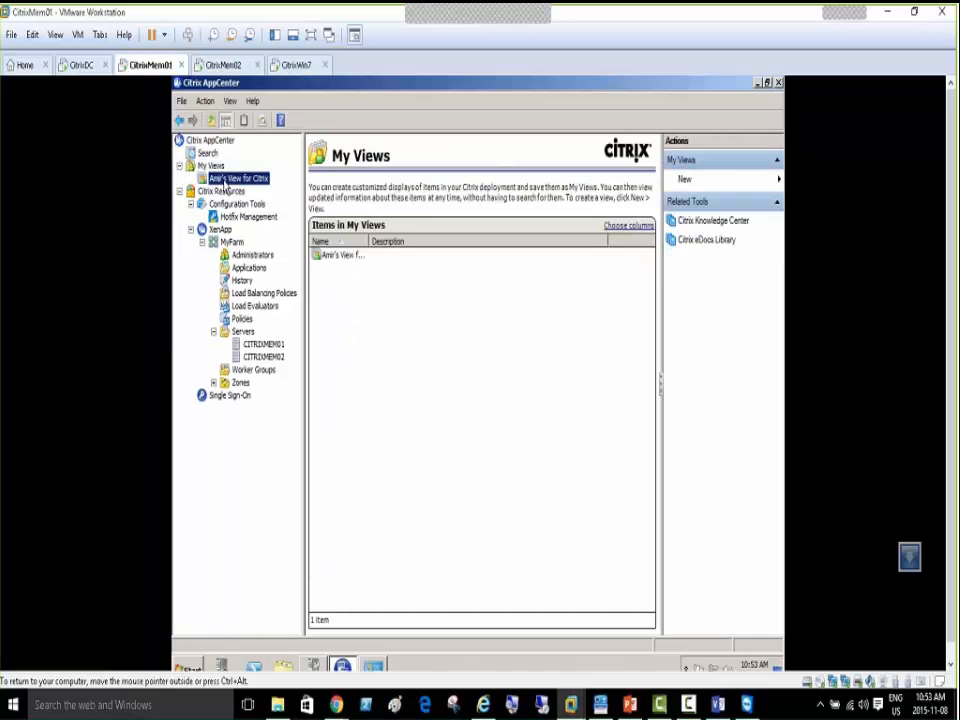
left_click(224, 65)
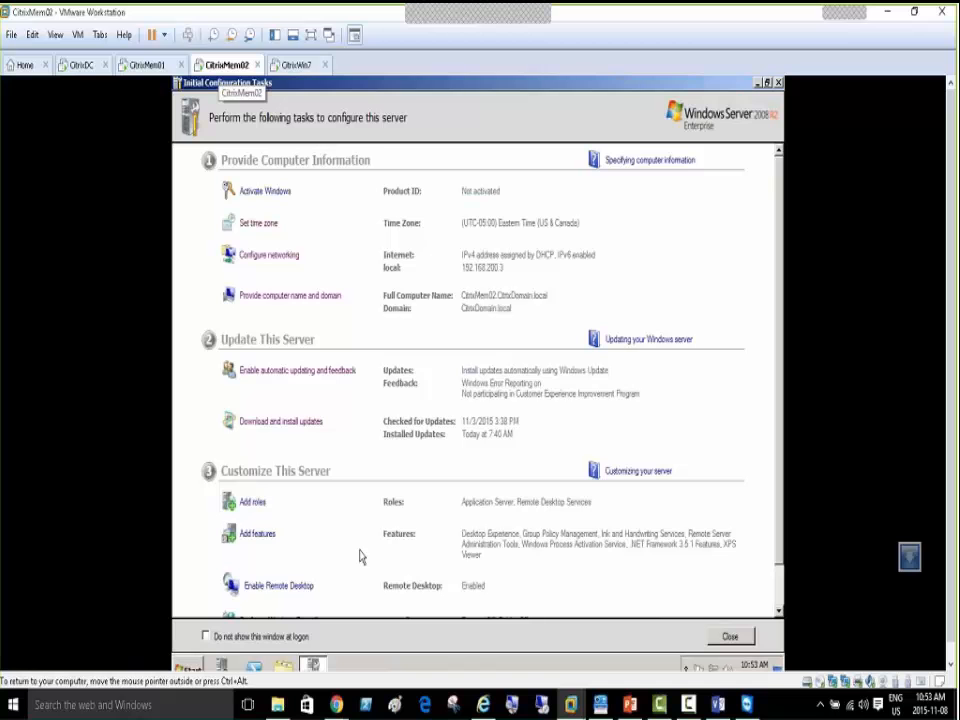
Launch Citrix AppCenter from Administrative Tools > Citrix > Management Consoles on CitrixMem02
left_click(391, 667)
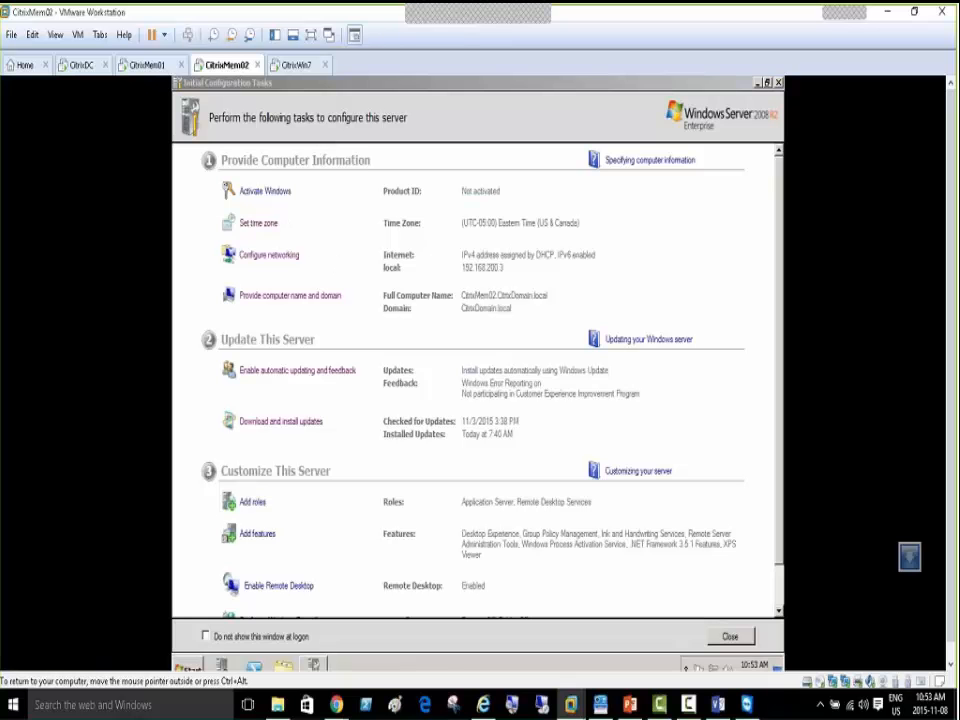
left_click(194, 668)
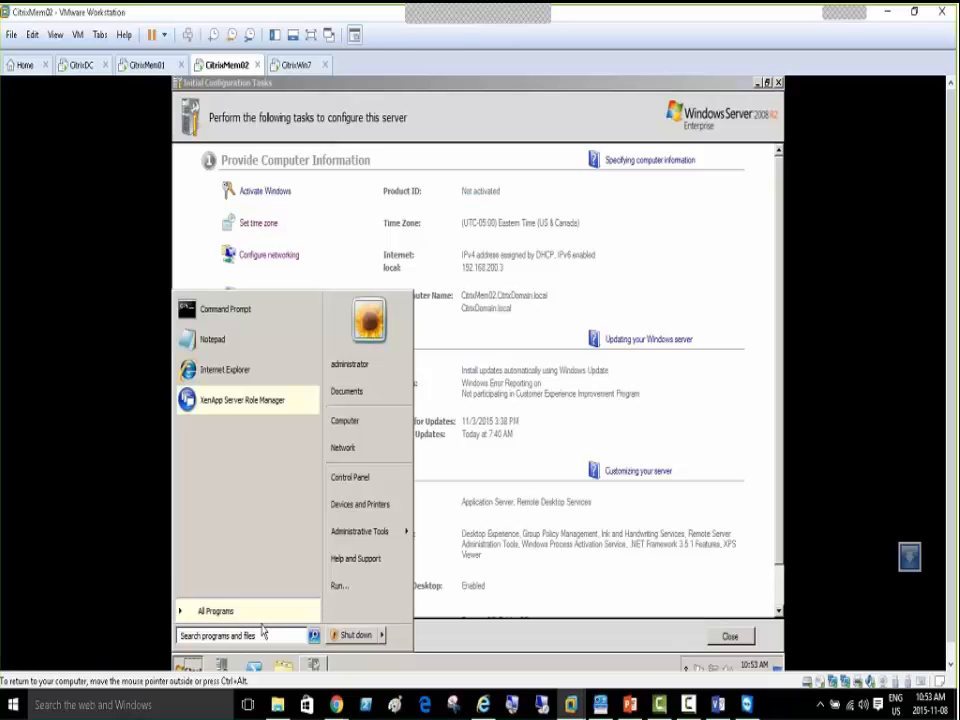
left_click(255, 614)
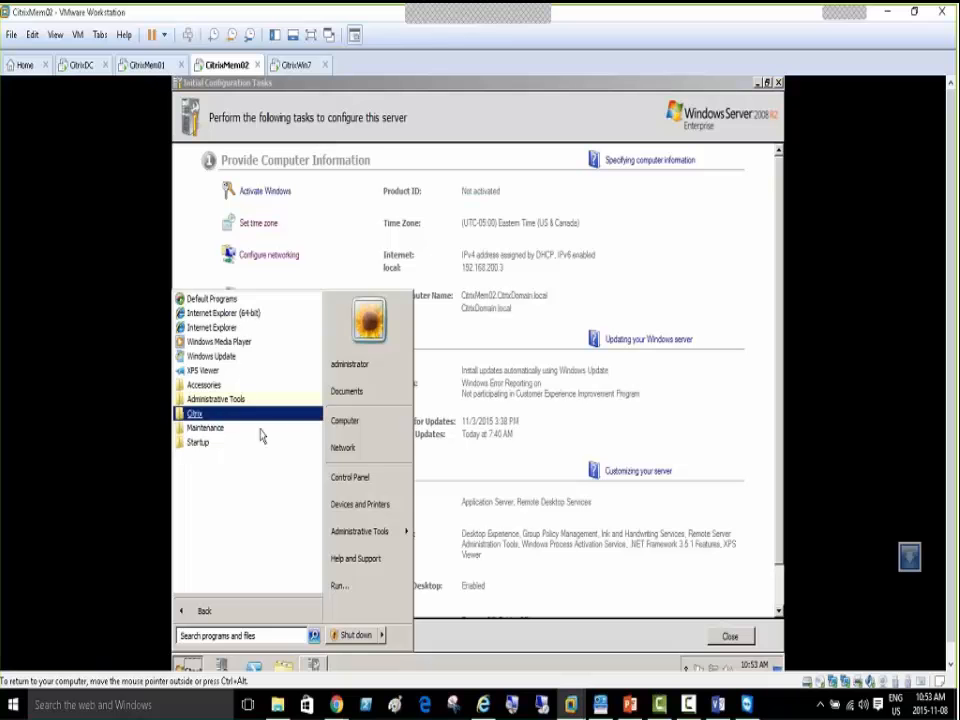
mouse_move(400, 540)
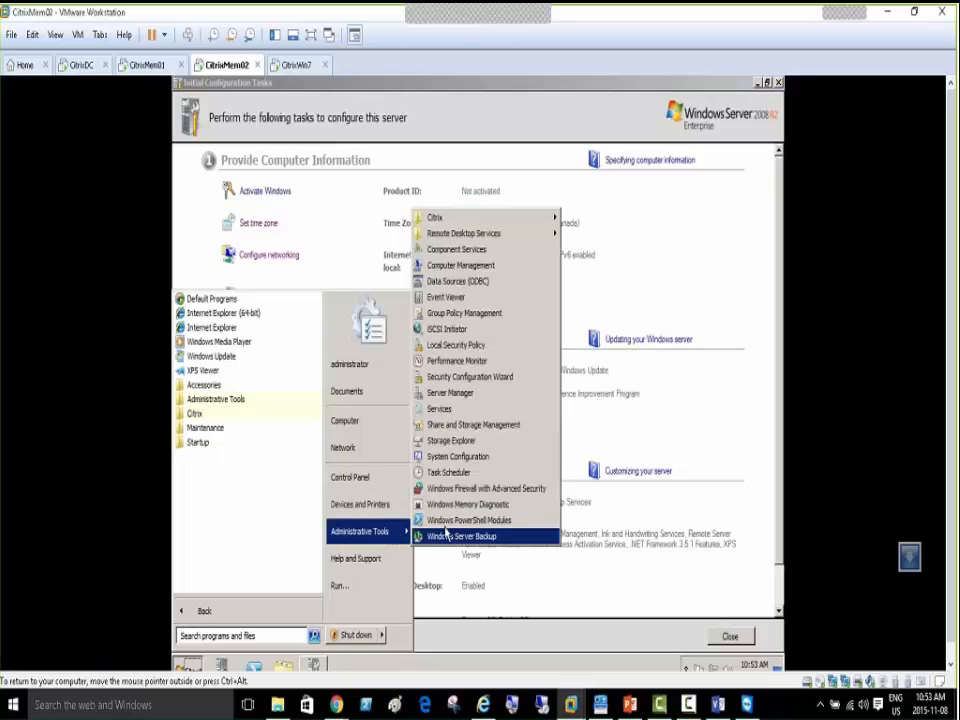
mouse_move(469, 222)
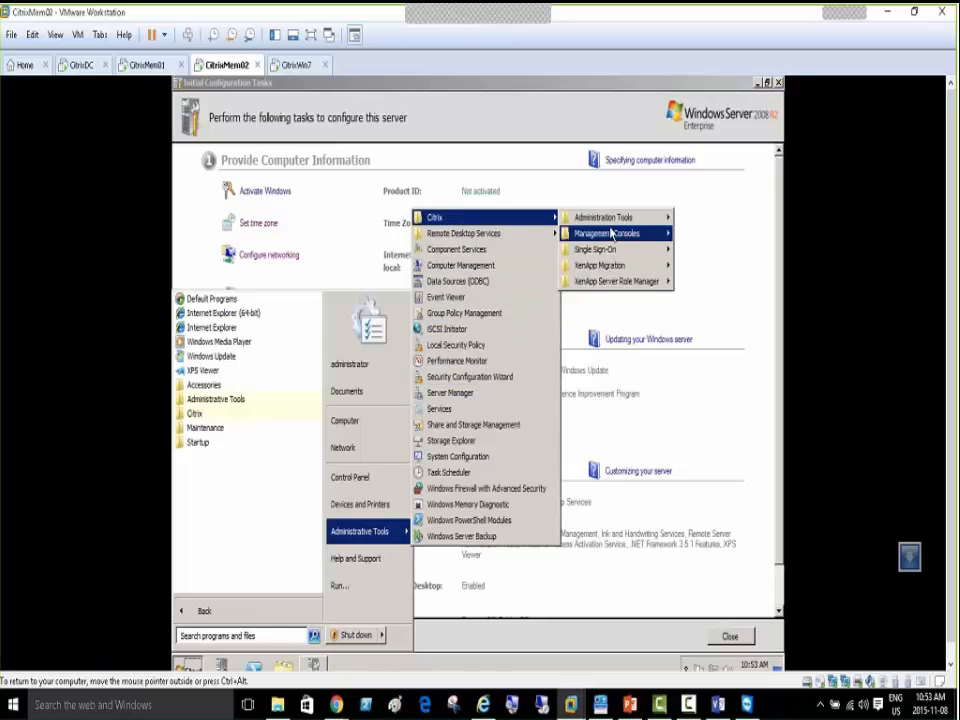
mouse_move(640, 235)
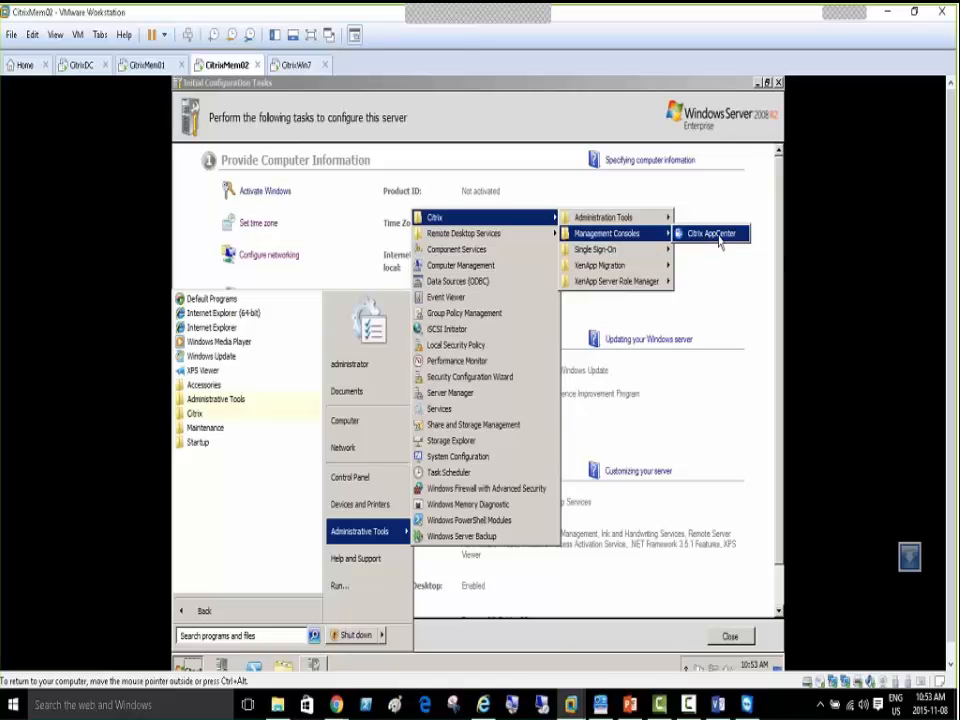
left_click(718, 240)
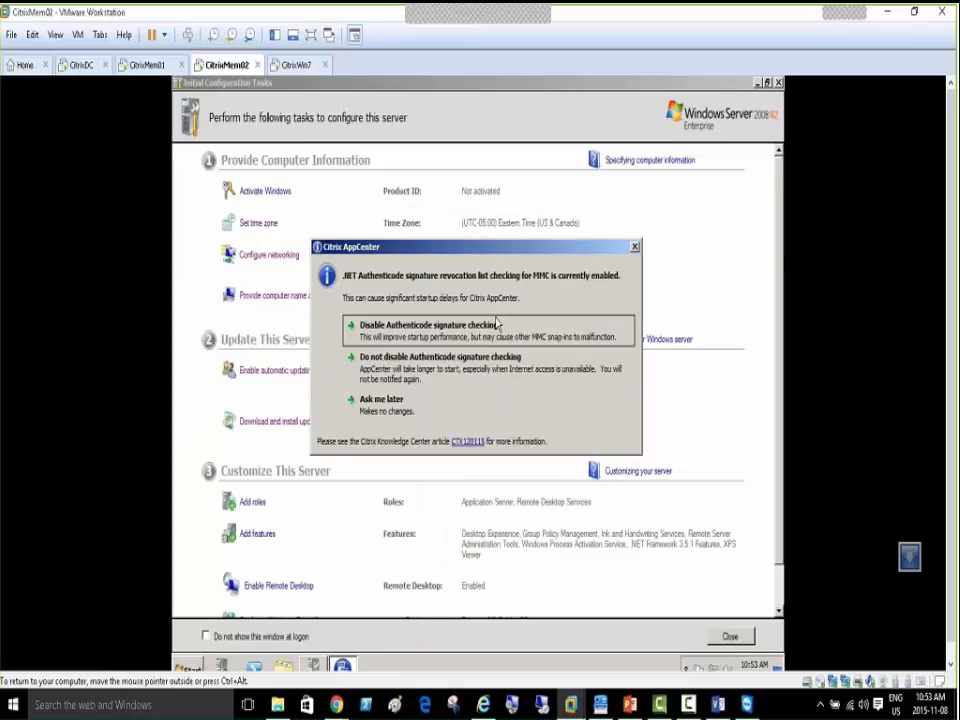
Disable Authenticode signature checking, compare with CitrixMem01, and pass the wizard's Welcome page
left_click(495, 325)
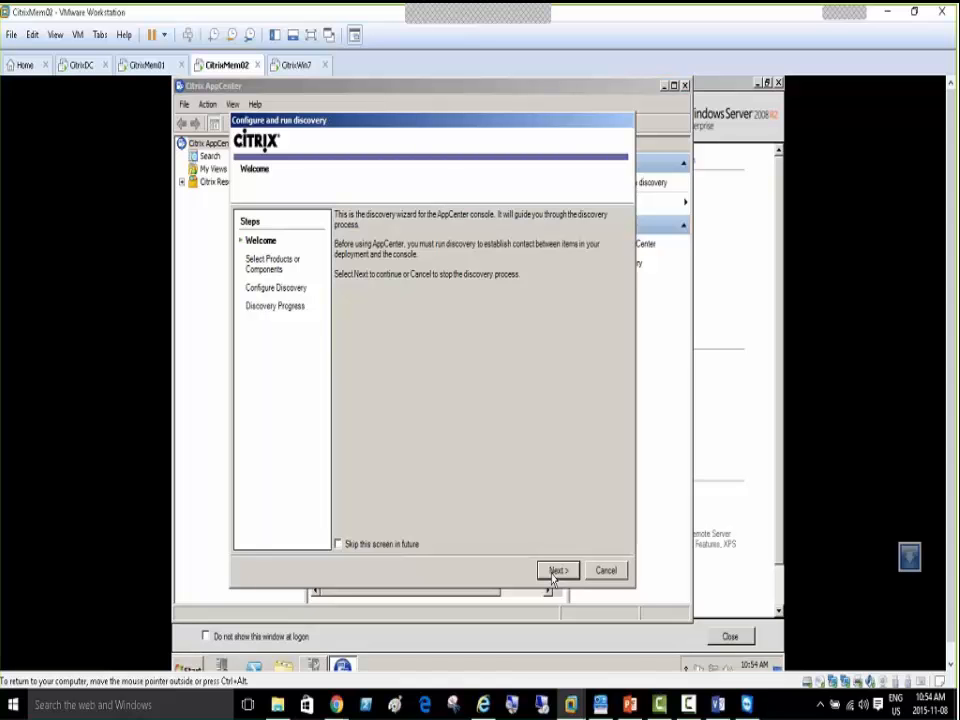
left_click(146, 66)
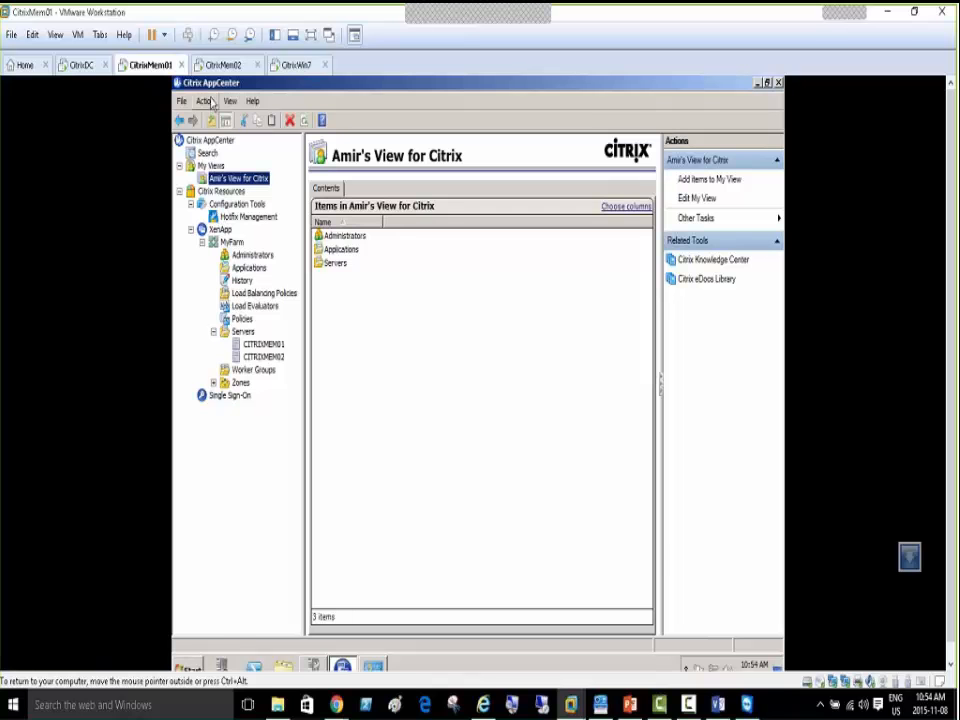
left_click(220, 66)
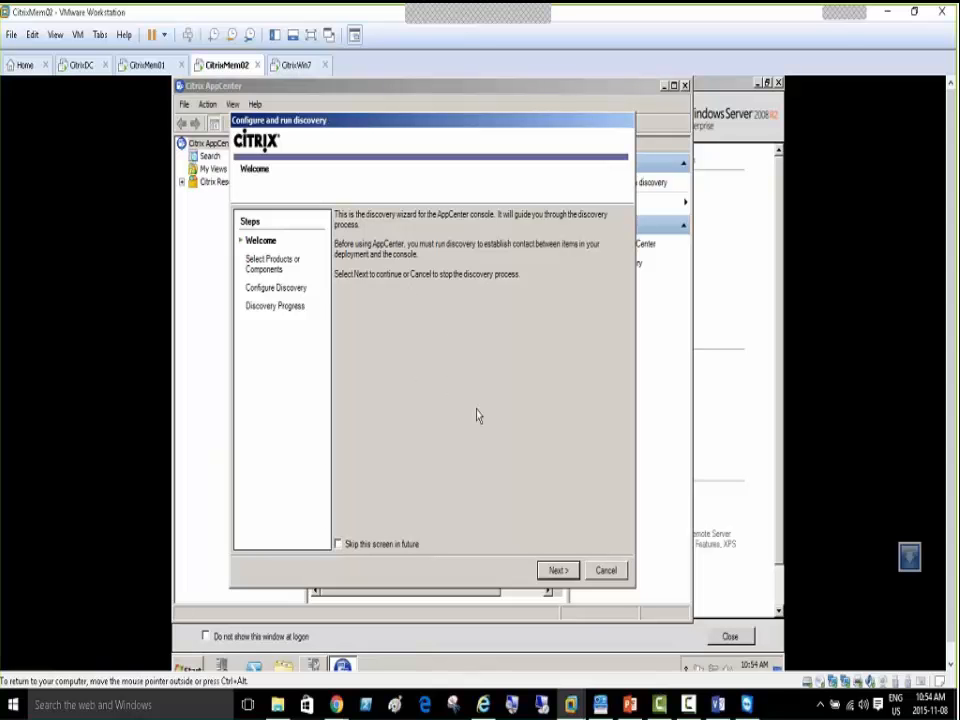
left_click(140, 65)
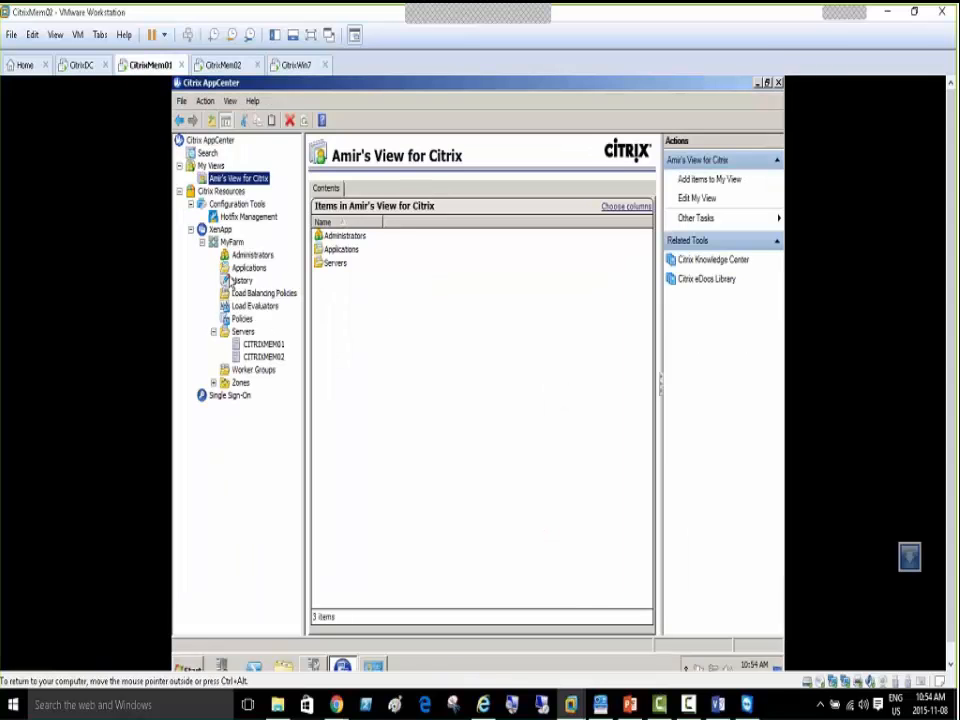
left_click(226, 65)
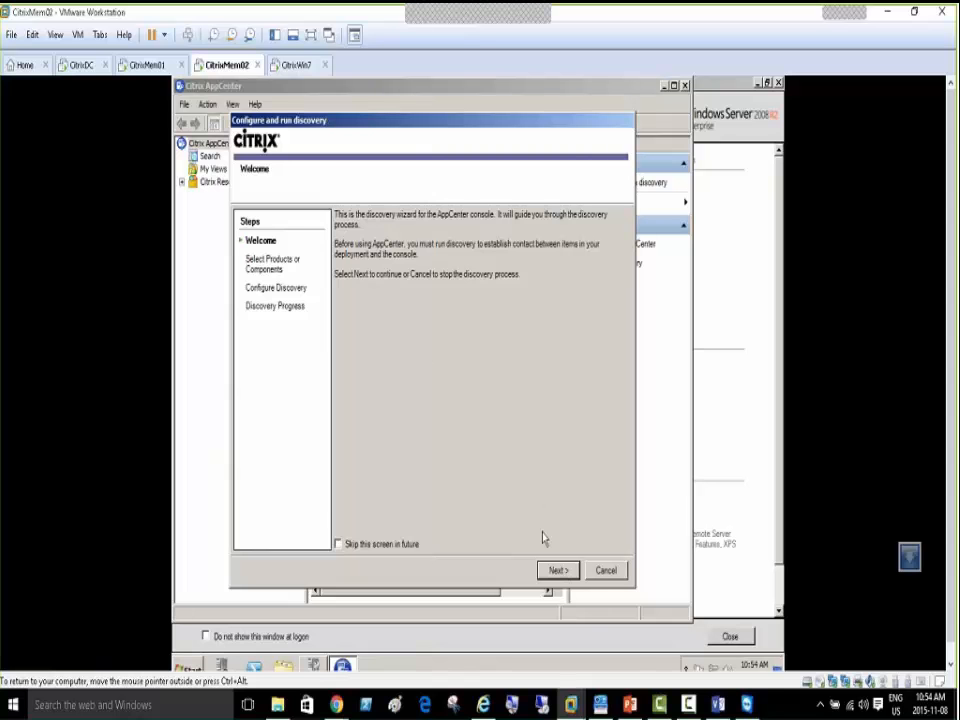
left_click(558, 571)
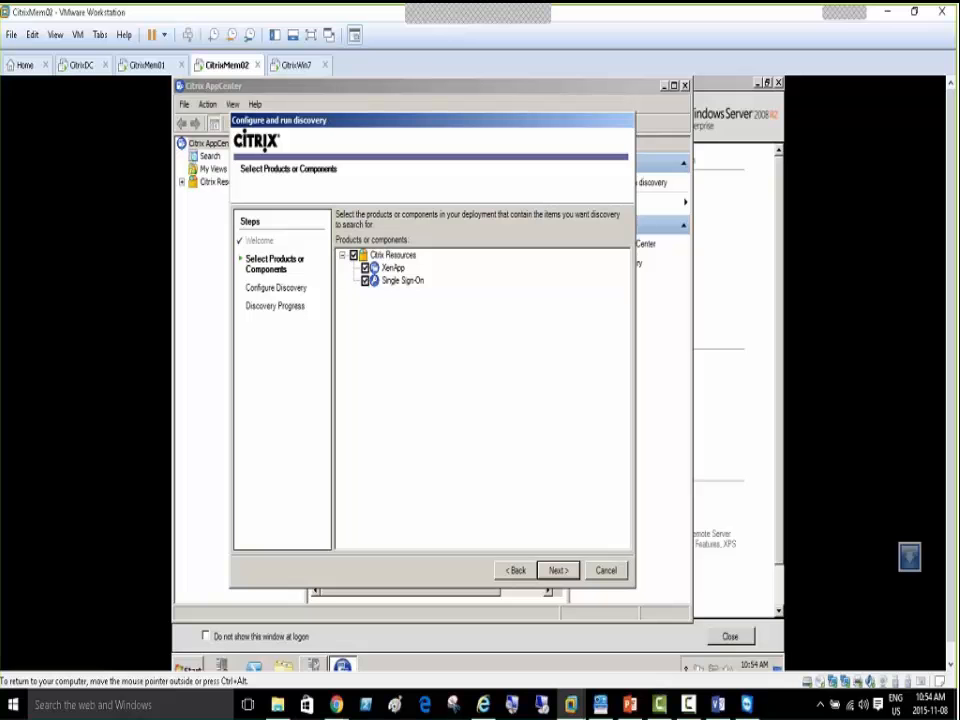
Uncheck Single Sign-On and add the local computer CITRIXMEM02 to discovery
left_click(365, 281)
left_click(556, 572)
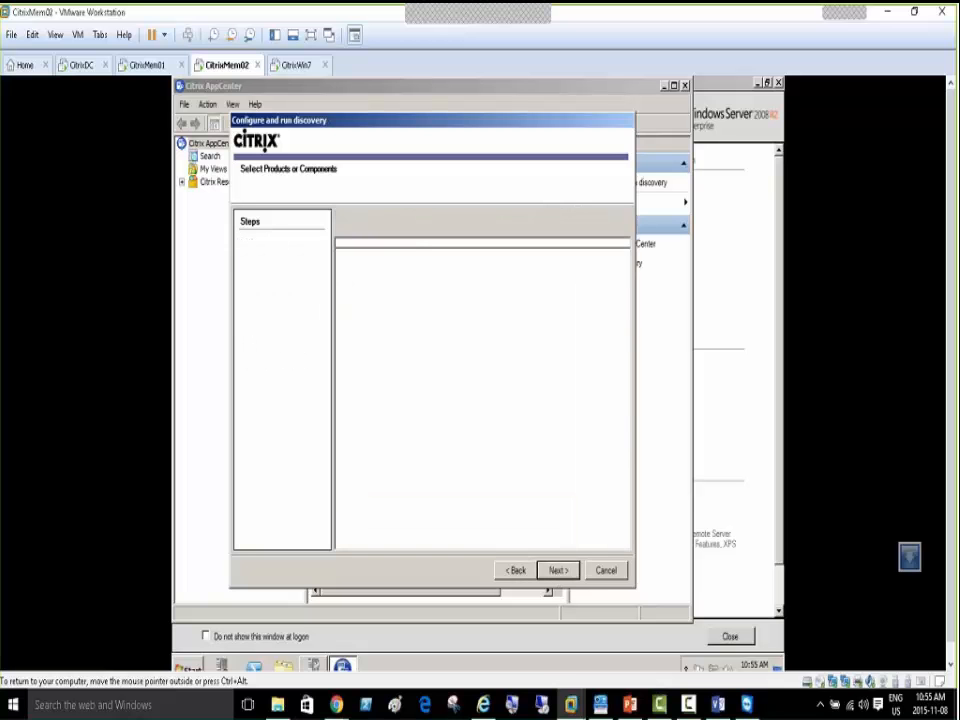
left_click(556, 572)
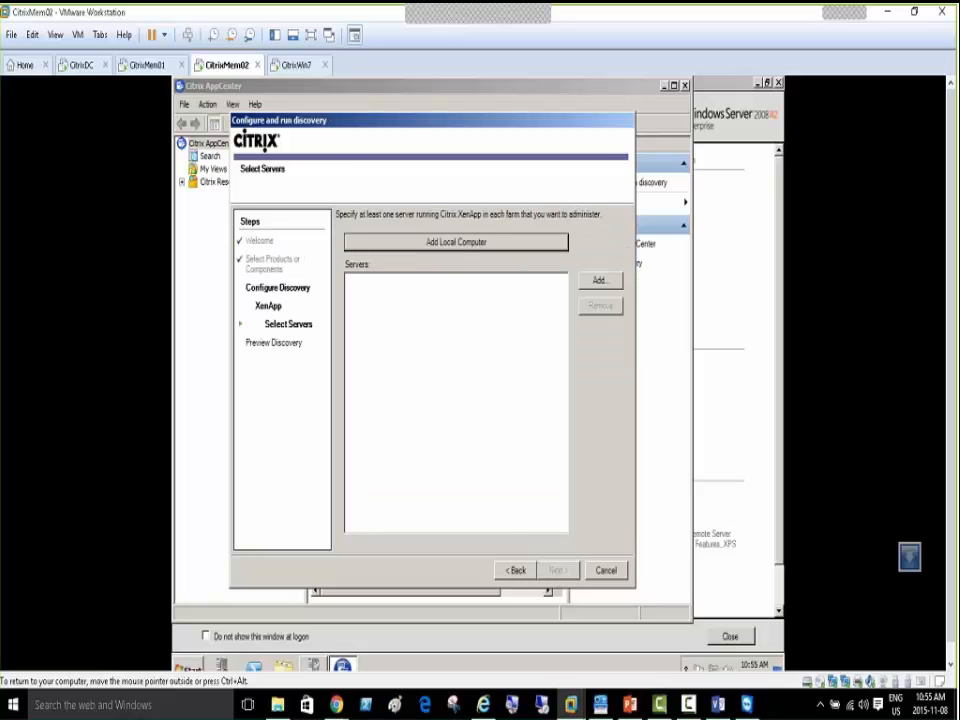
left_click(454, 246)
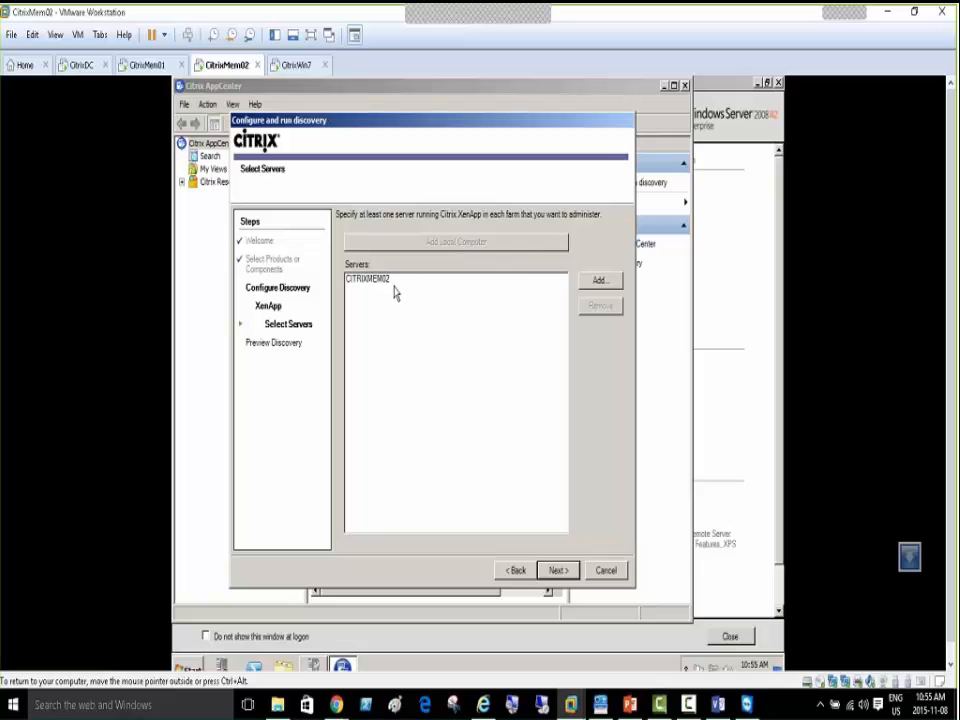
Cancel adding a second server, then preview, run and finish the XenApp discovery
left_click(600, 284)
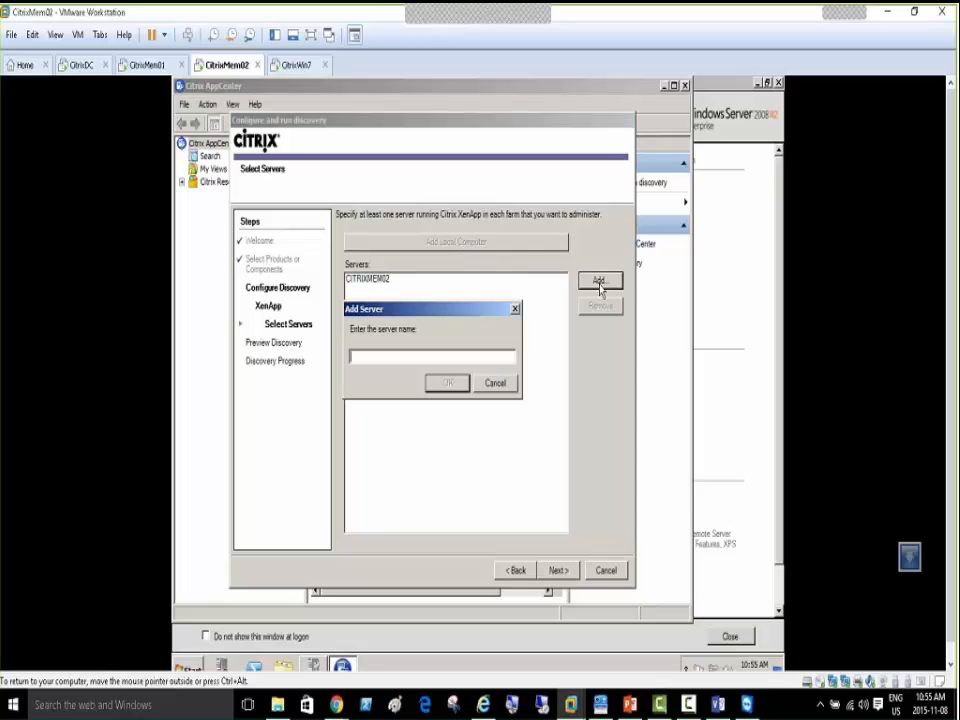
type("citri")
key("BackSpace")
key("BackSpace")
key("BackSpace")
key("BackSpace")
key("Escape")
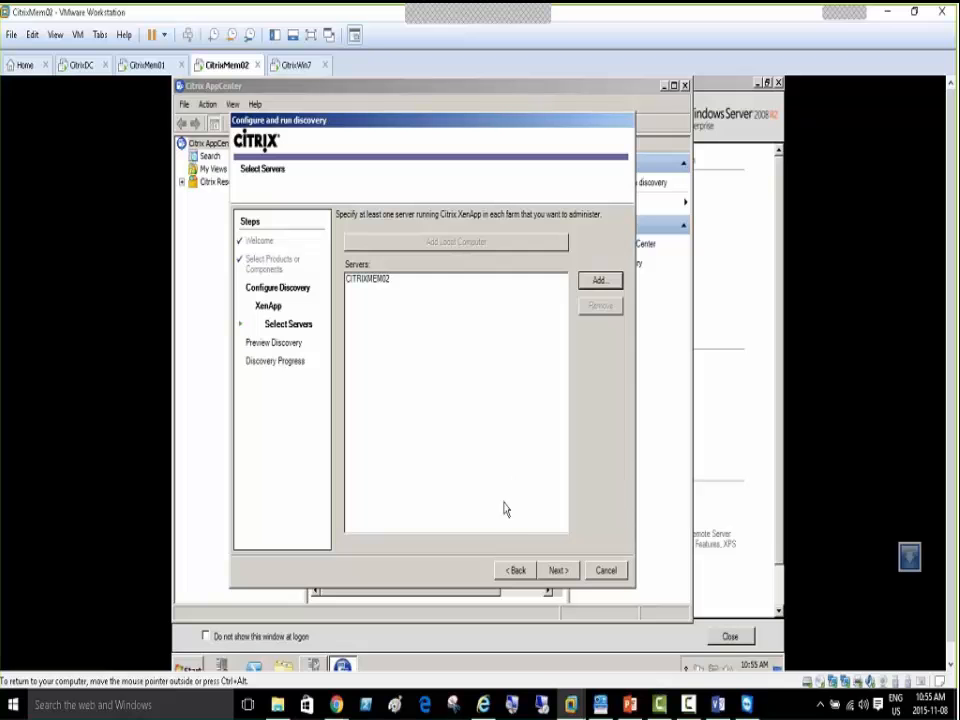
left_click(557, 570)
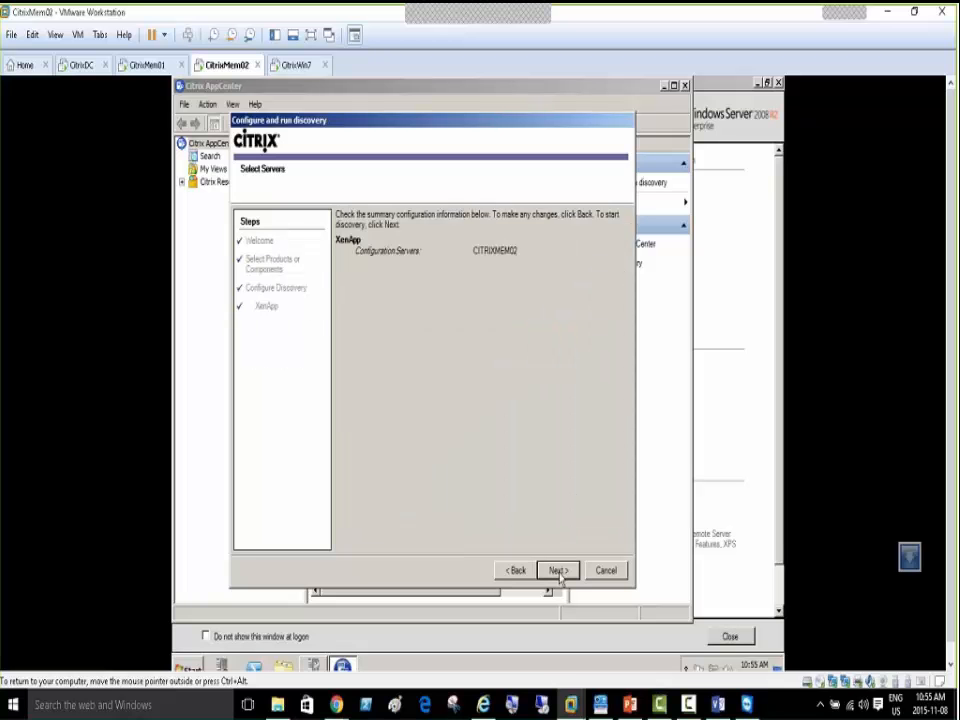
left_click(558, 571)
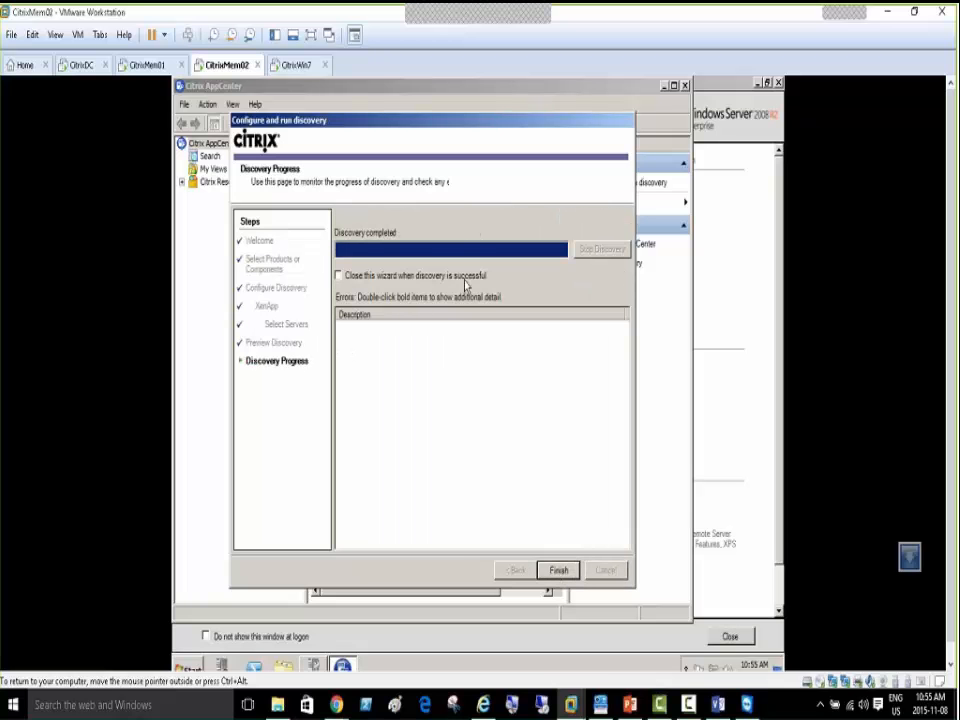
left_click(559, 569)
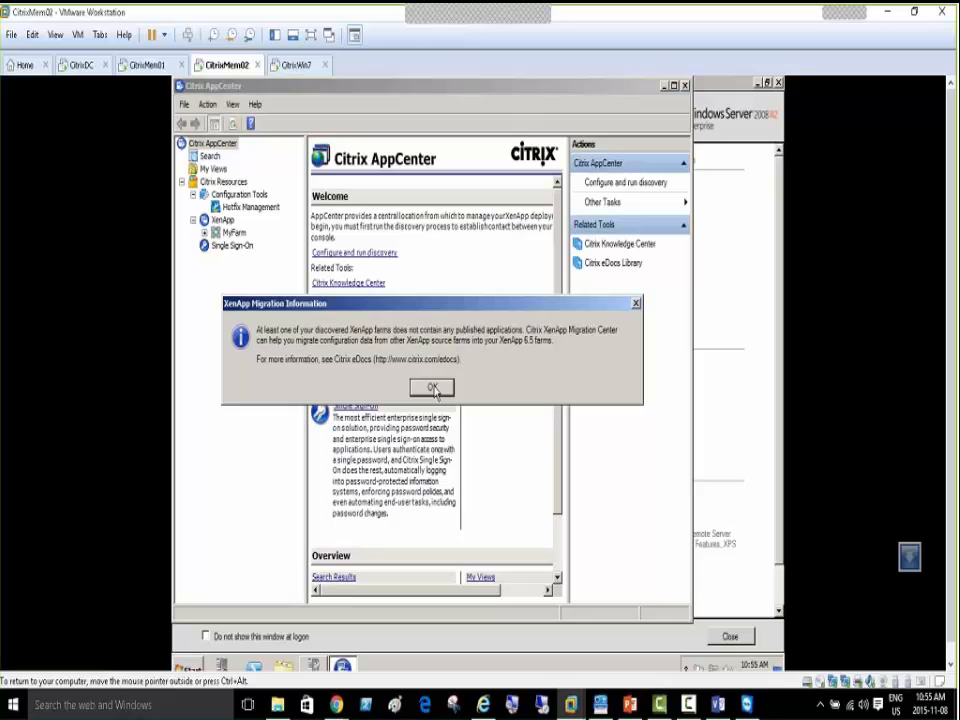
Dismiss the migration notice, view CITRIXMEM01 and CITRIXMEM02 under MyFarm > Servers, and open Hotfix Management
left_click(432, 388)
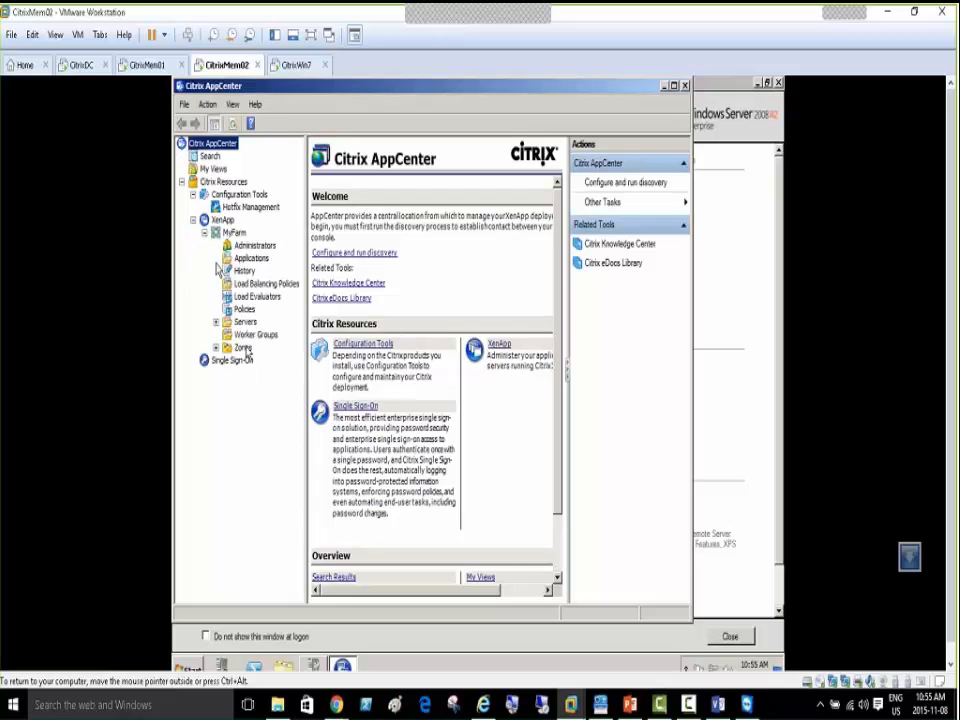
left_click(216, 323)
left_click(240, 321)
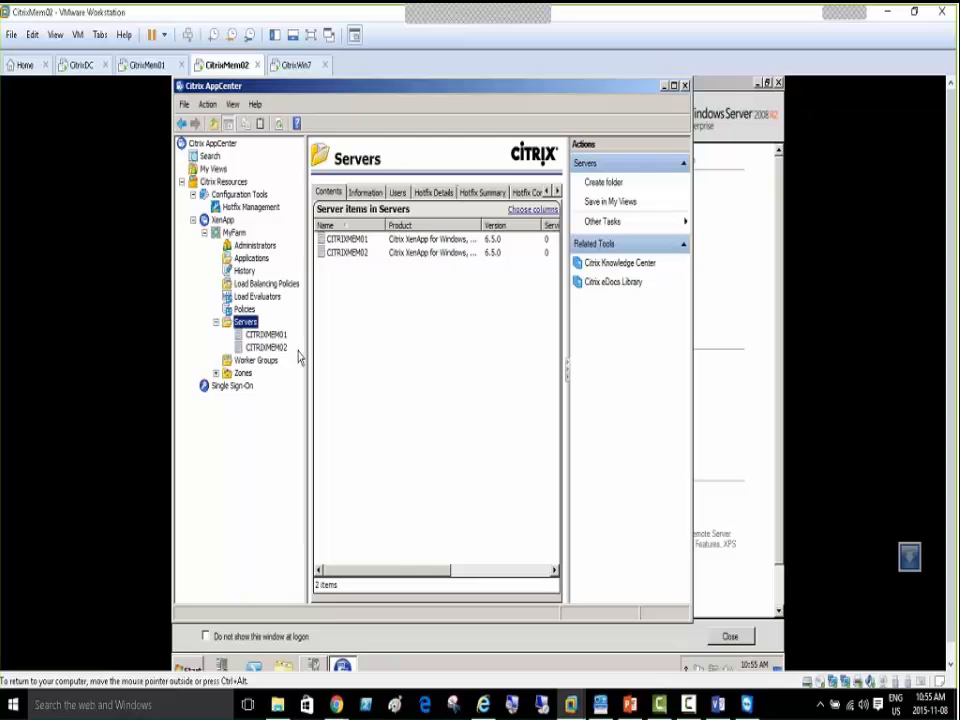
left_click(264, 335)
left_click(266, 348)
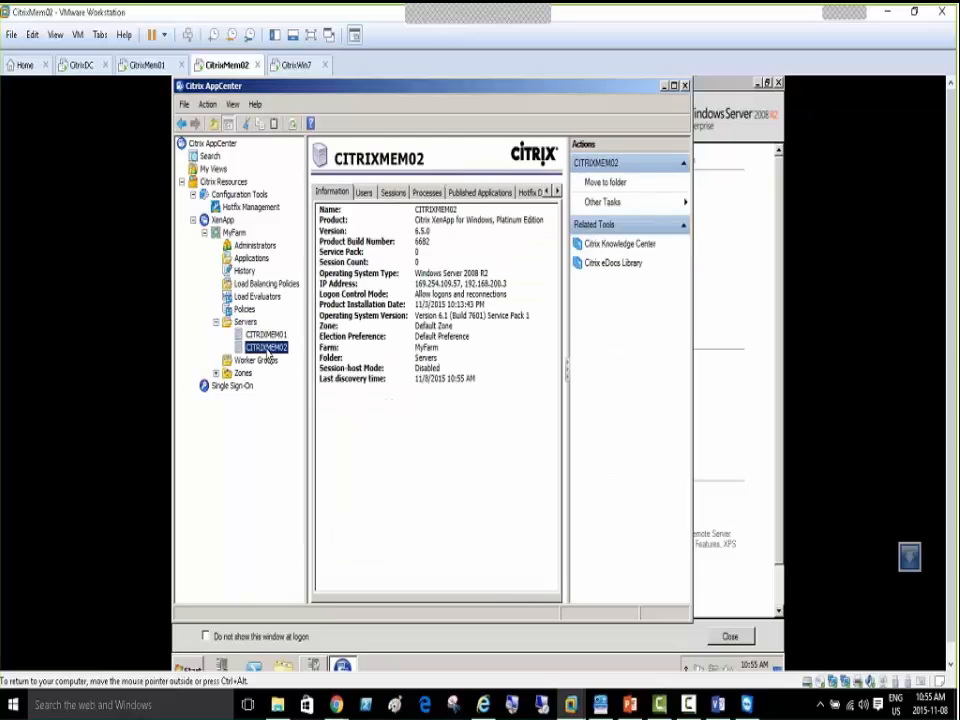
left_click(265, 335)
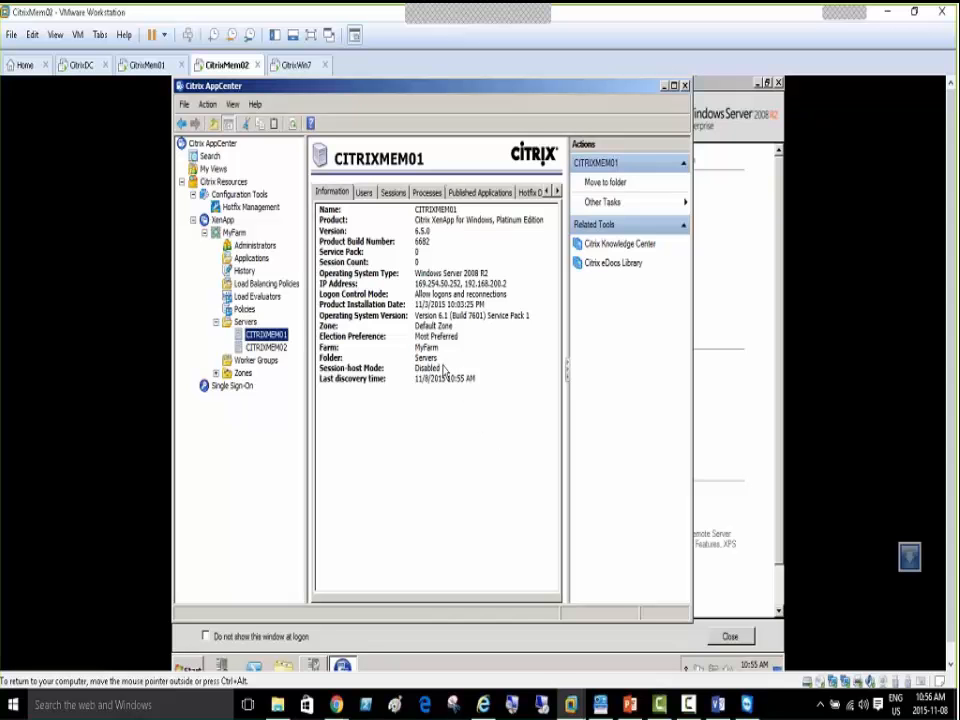
left_click(250, 207)
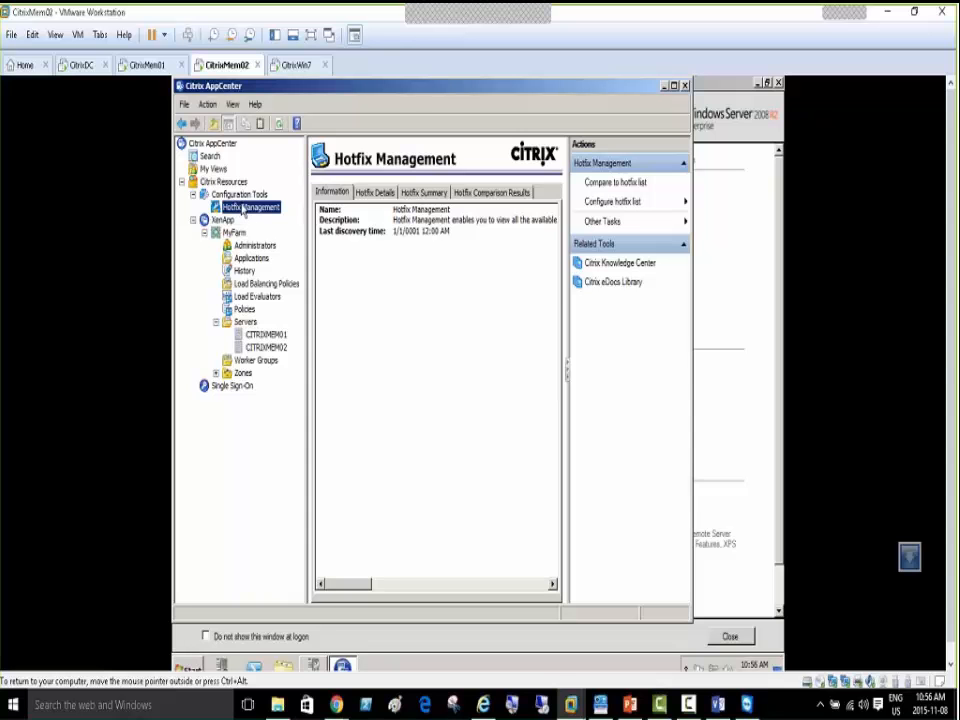
Look over the Hotfix Management actions menu without choosing anything
right_click(243, 209)
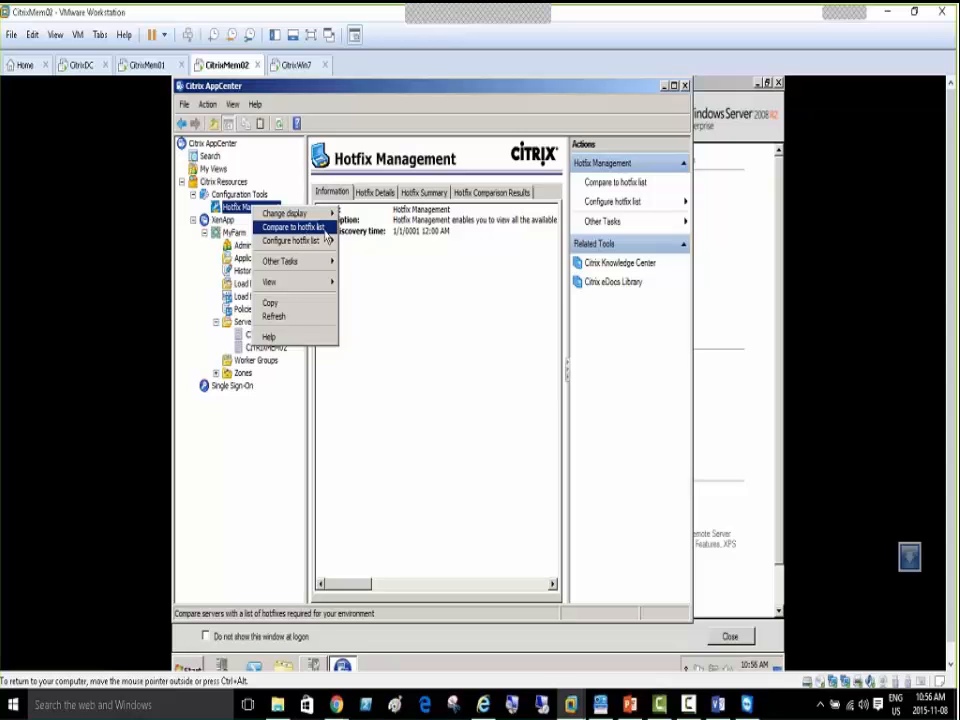
mouse_move(290, 245)
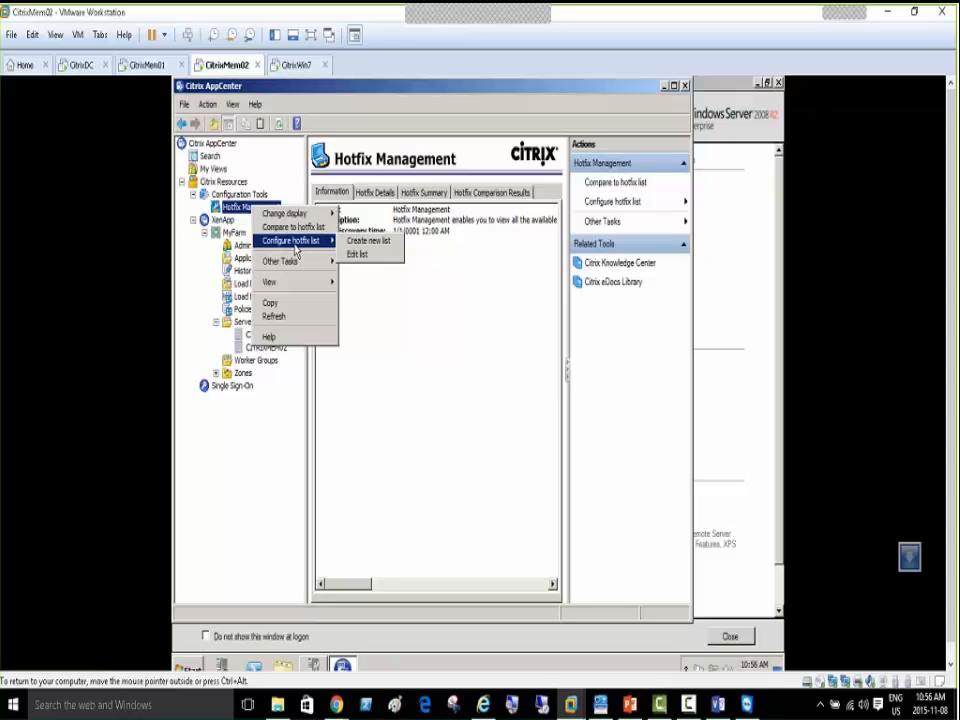
mouse_move(295, 222)
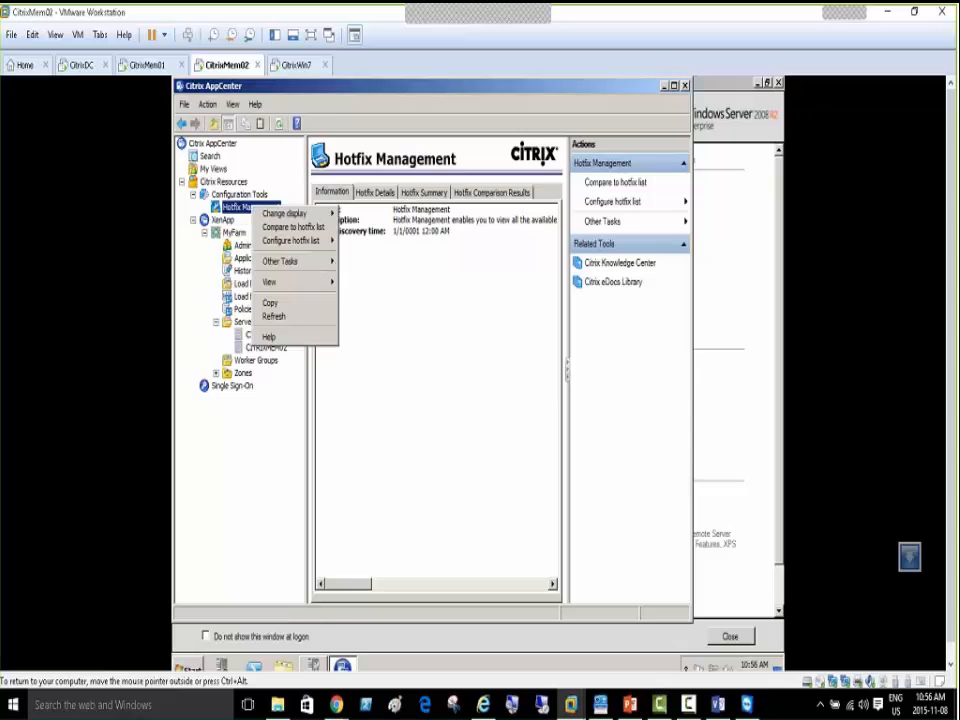
left_click(469, 319)
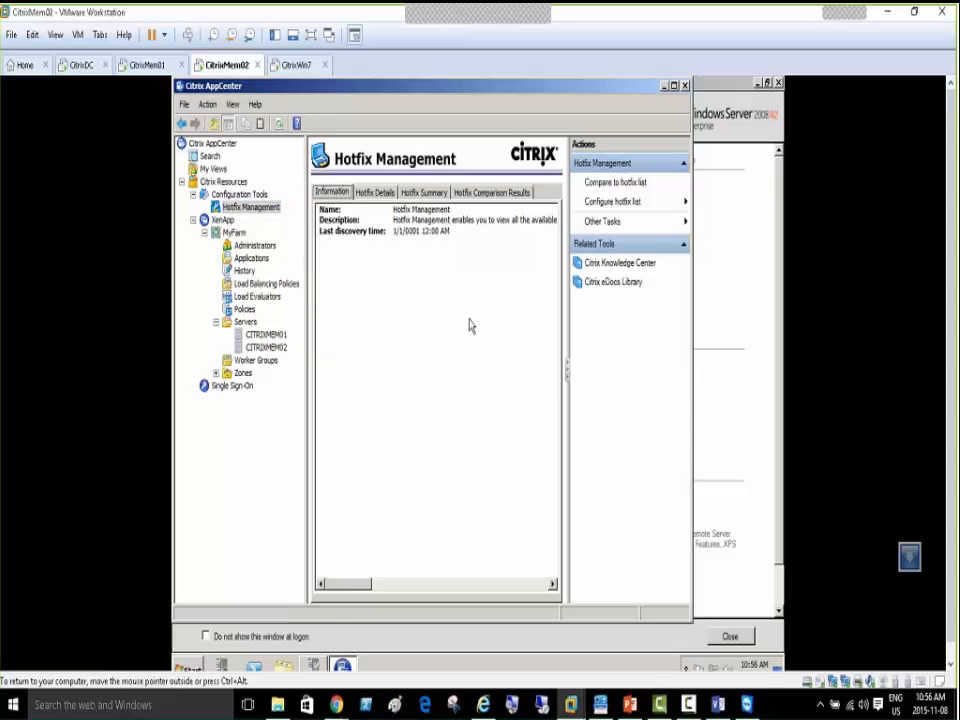
Review hotfix details, CITRIXMEM01's hotfix summary with a wider Product column, and comparison results
left_click(375, 194)
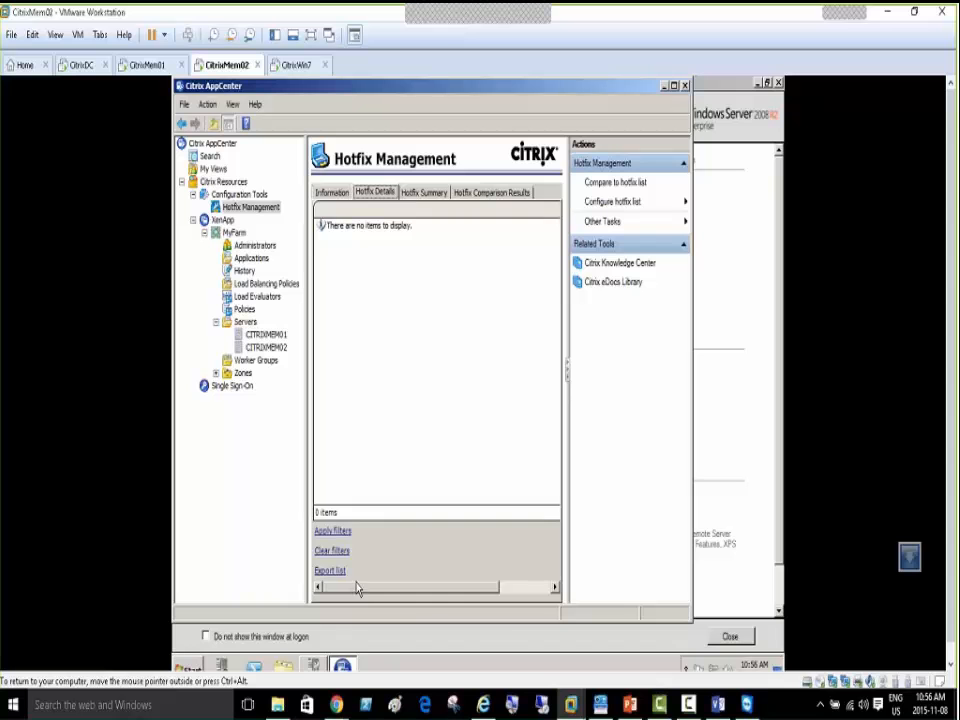
left_click(421, 193)
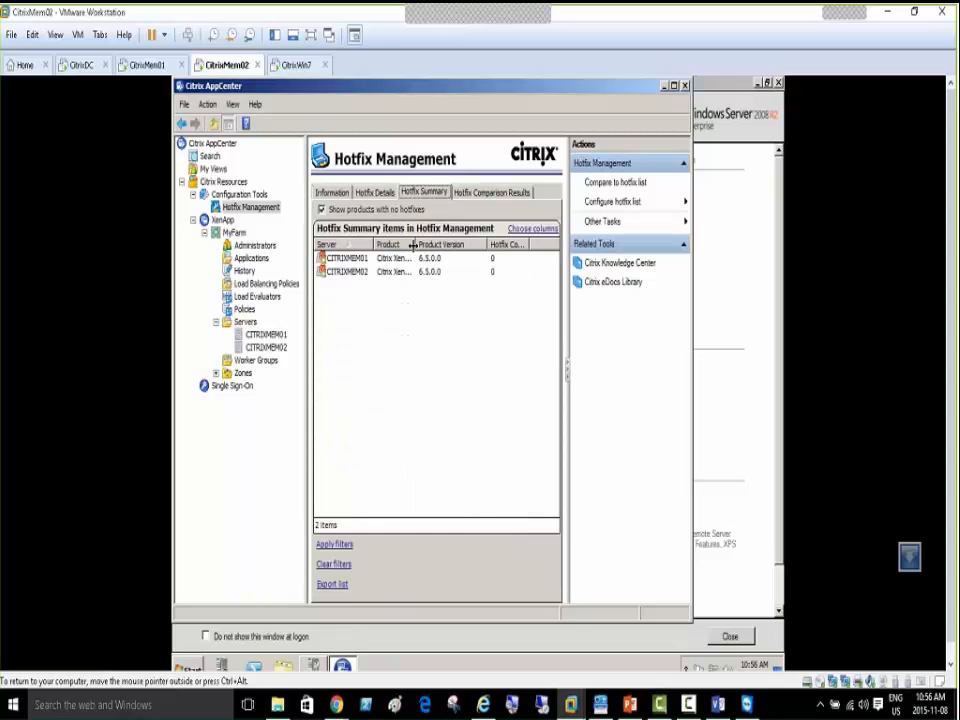
left_click_drag(414, 244, 442, 258)
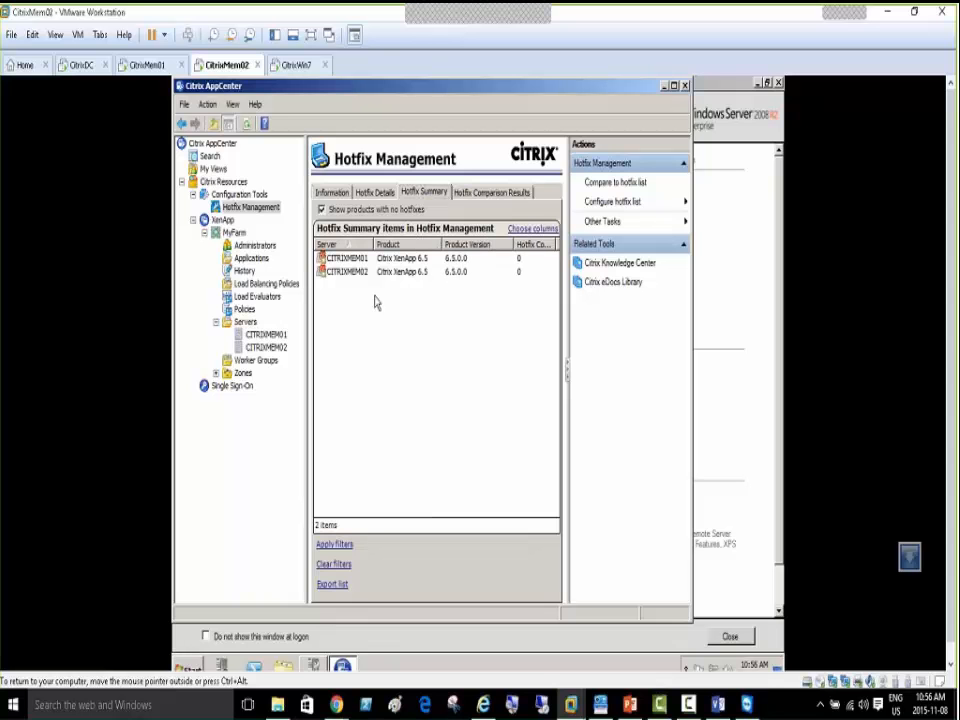
left_click(341, 260)
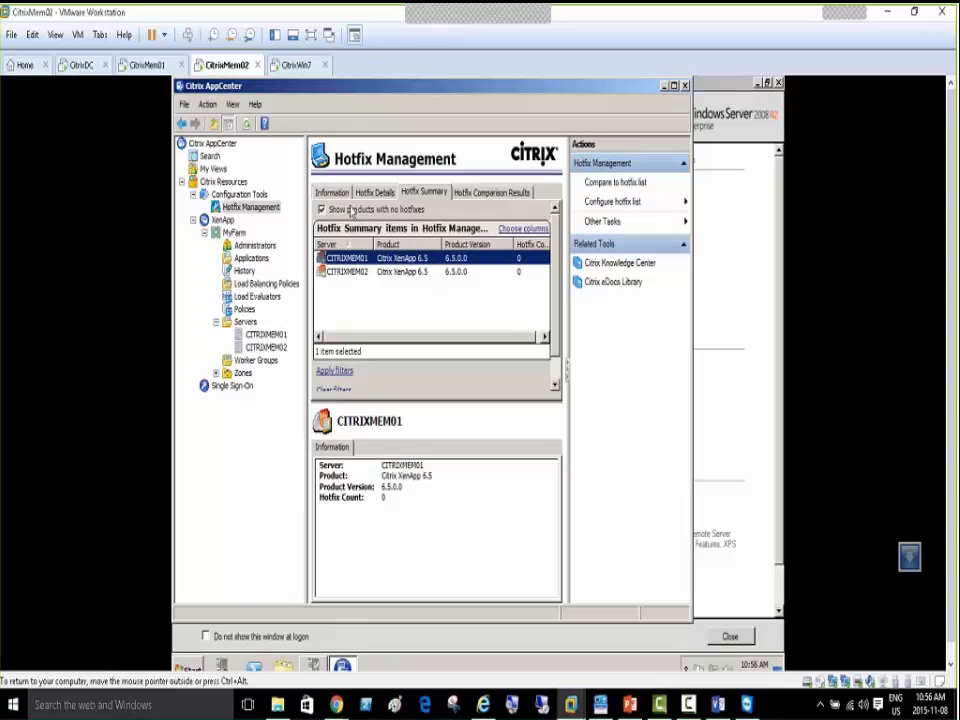
left_click(492, 192)
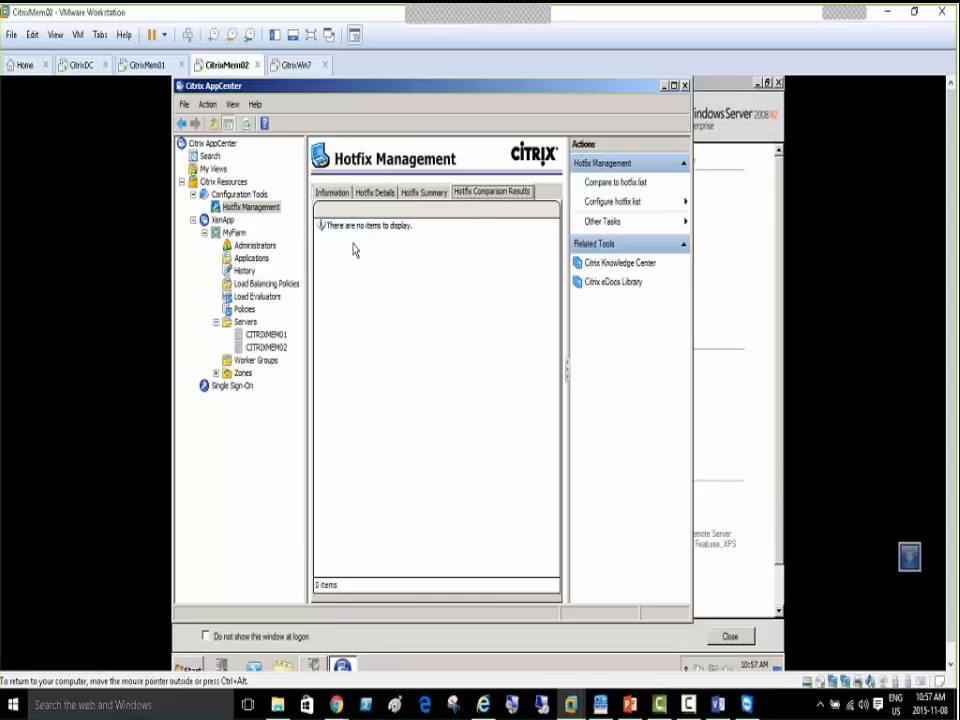
left_click(222, 221)
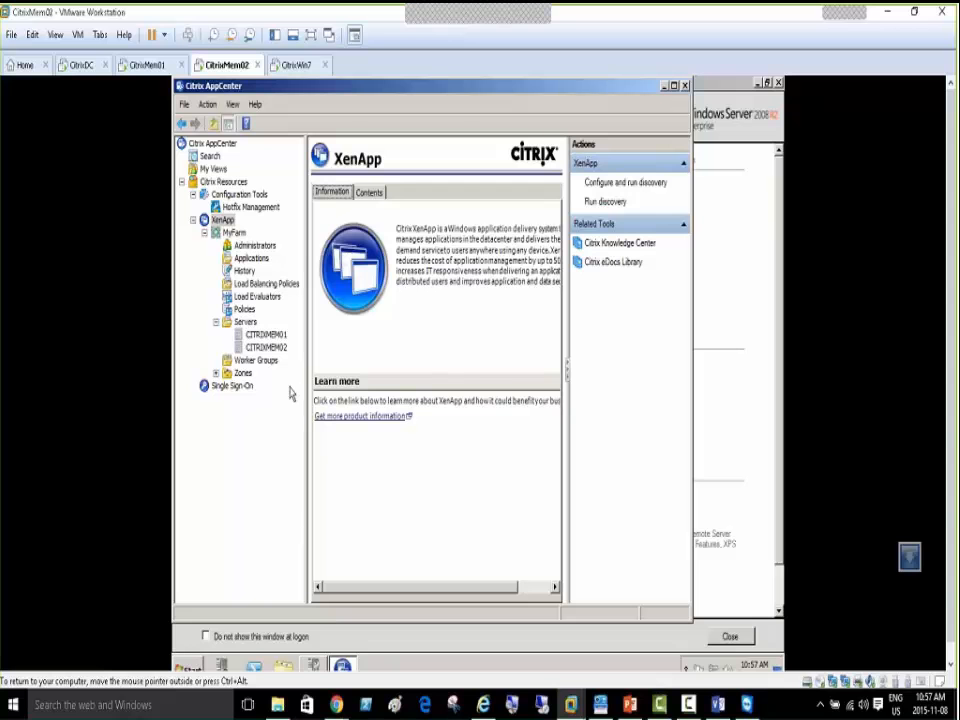
Select MyFarm, widen the navigation tree, view Administrators, and maximize AppCenter
left_click(234, 233)
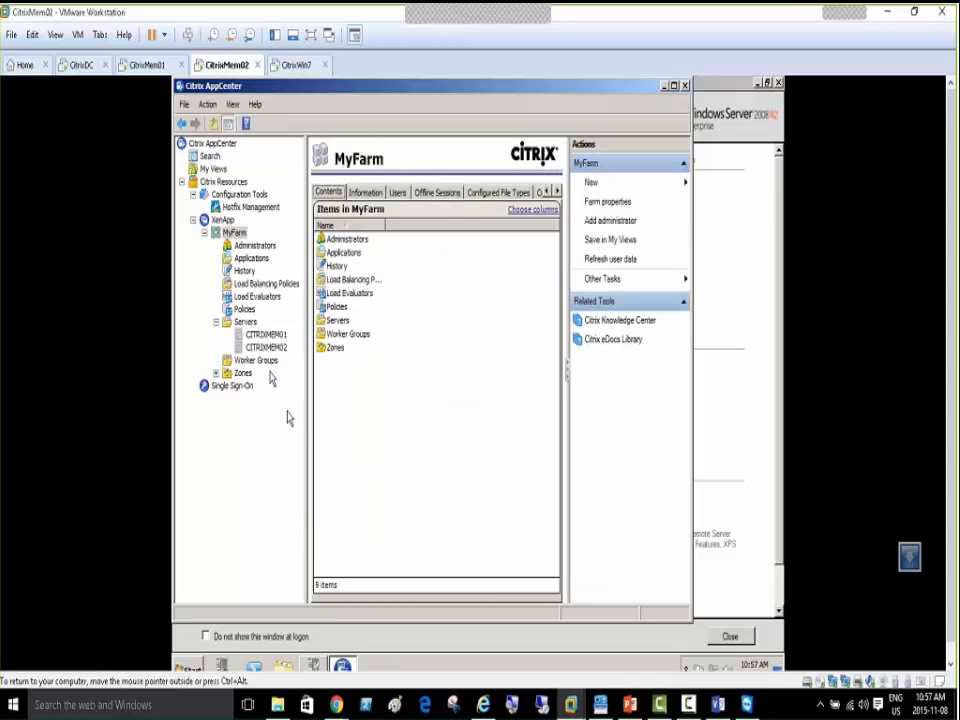
left_click_drag(330, 418, 358, 424)
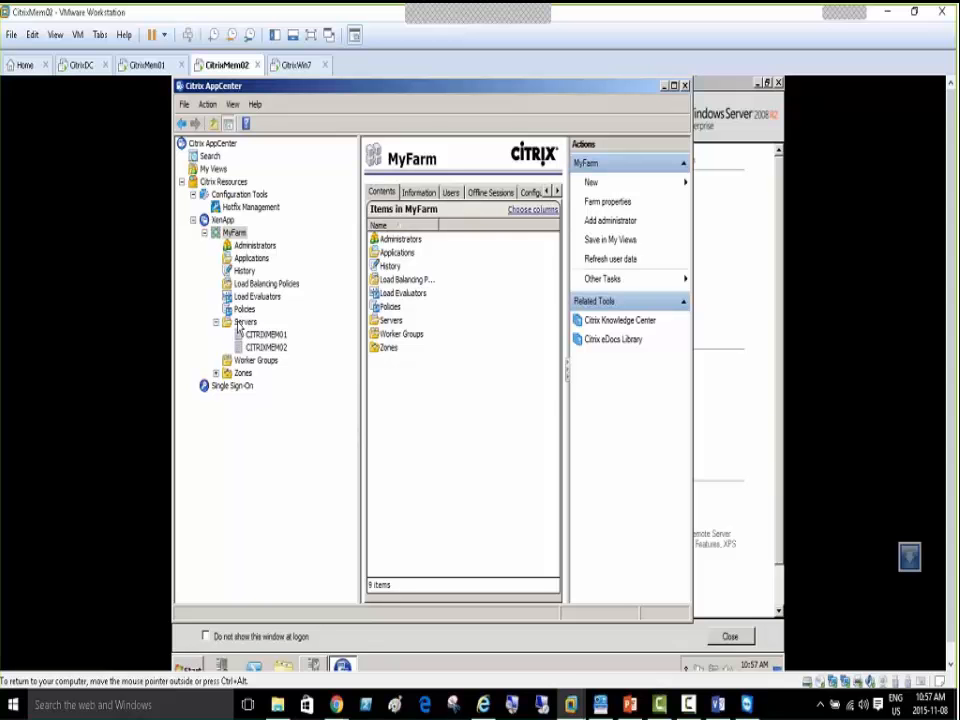
left_click(252, 245)
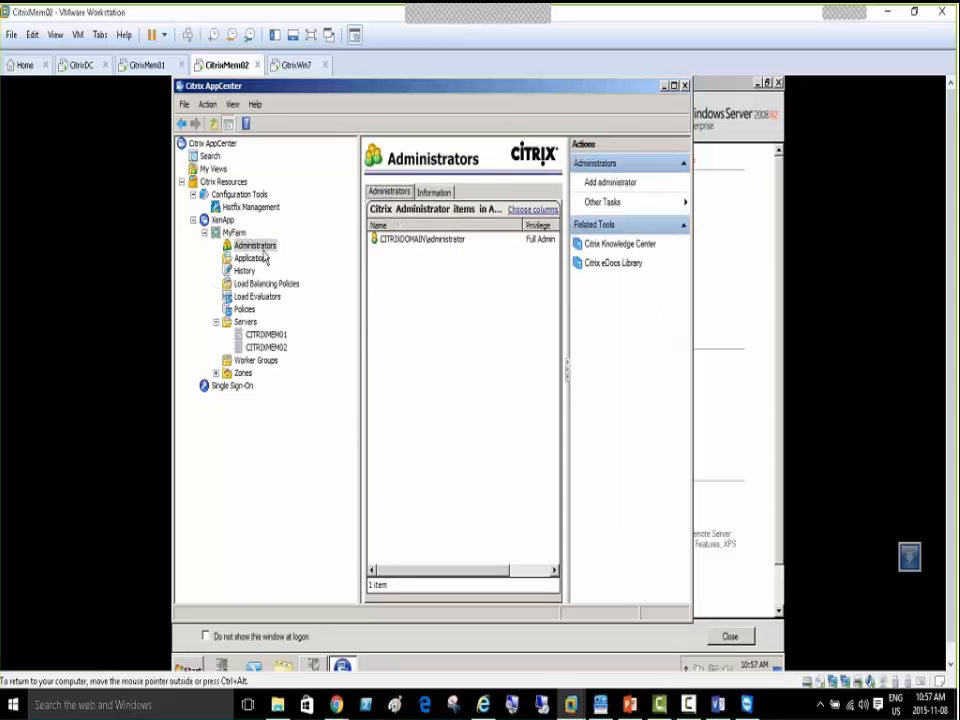
left_click(674, 87)
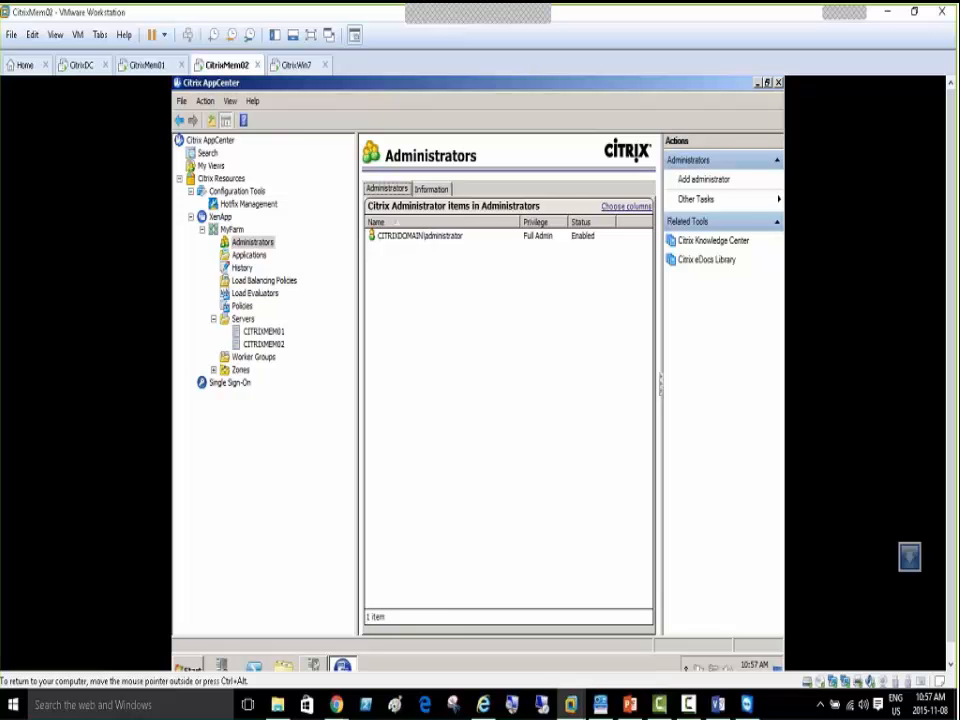
Browse CITRIXMEM02, Administrators and Applications, then show MyFarm's History page
left_click(270, 344)
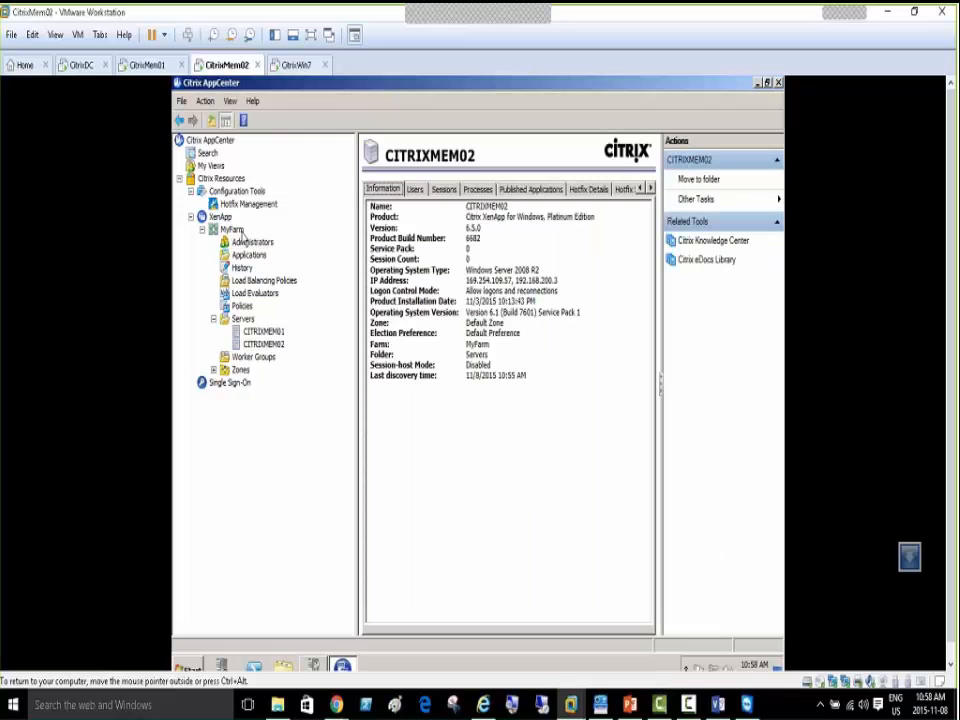
left_click(238, 230)
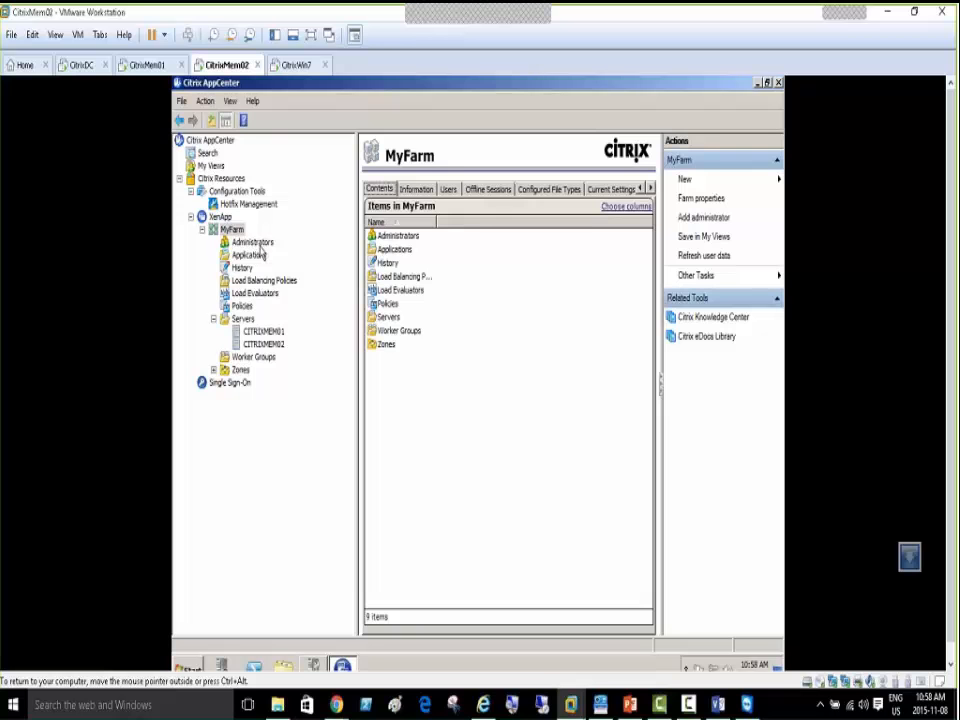
left_click(254, 243)
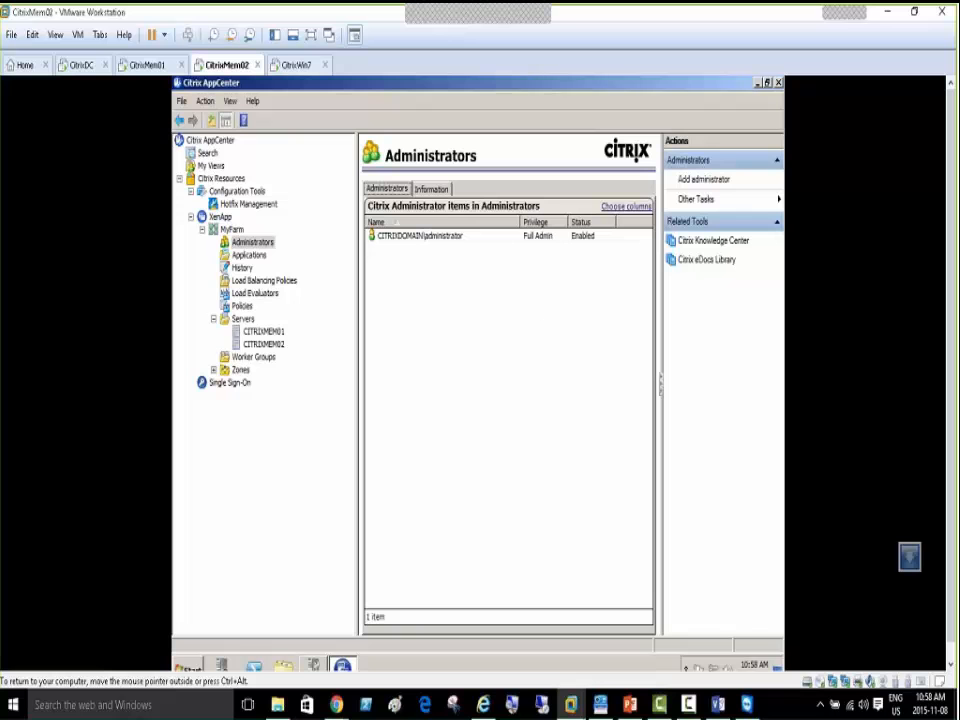
left_click(246, 258)
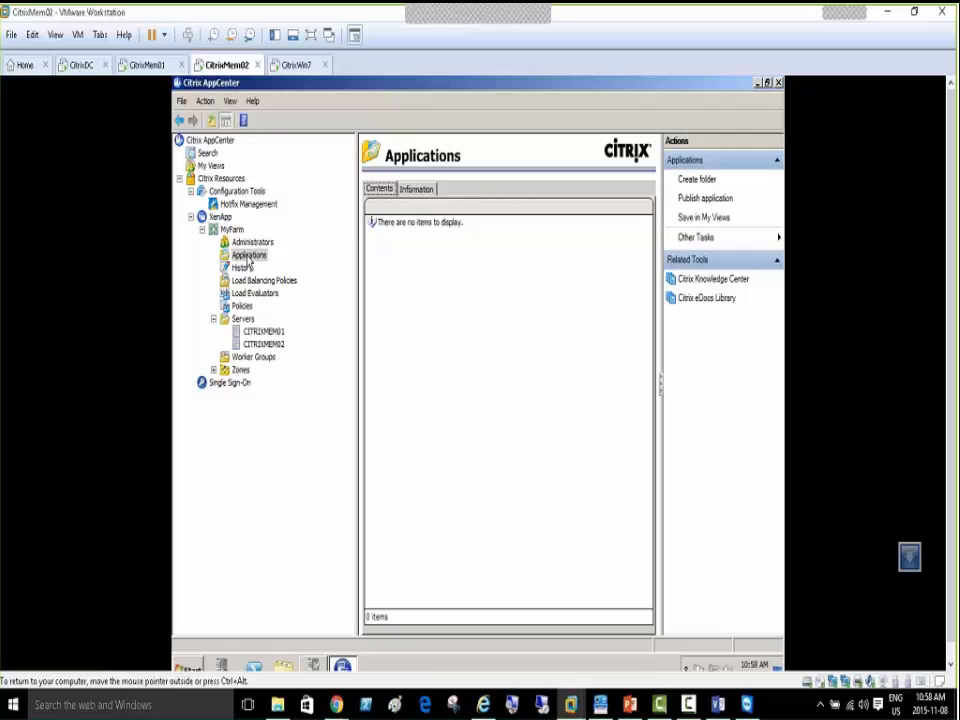
right_click(251, 261)
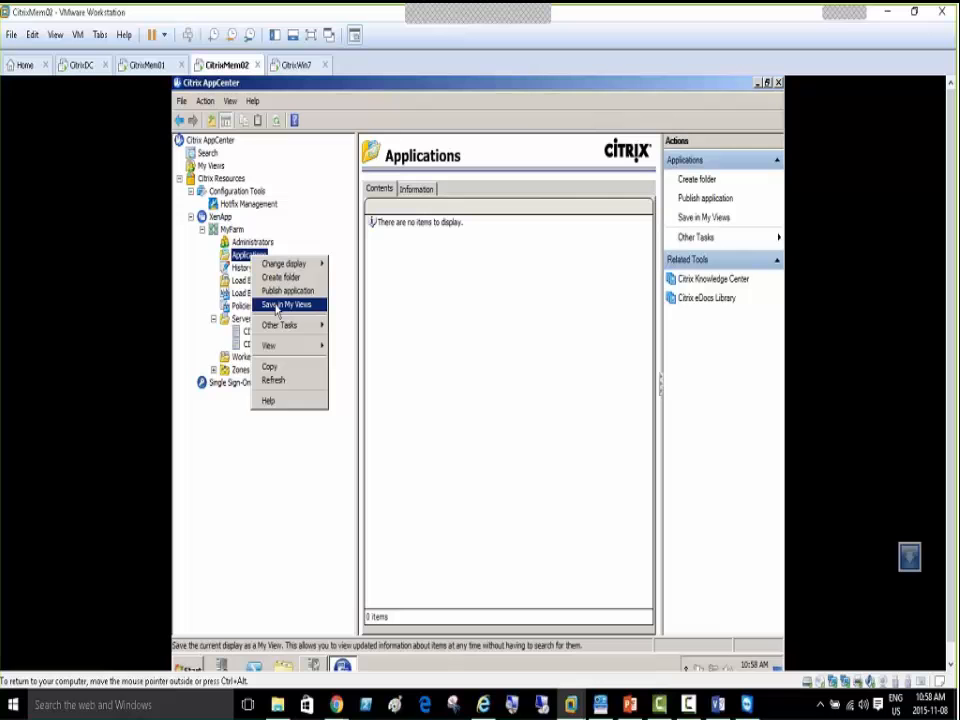
left_click(459, 285)
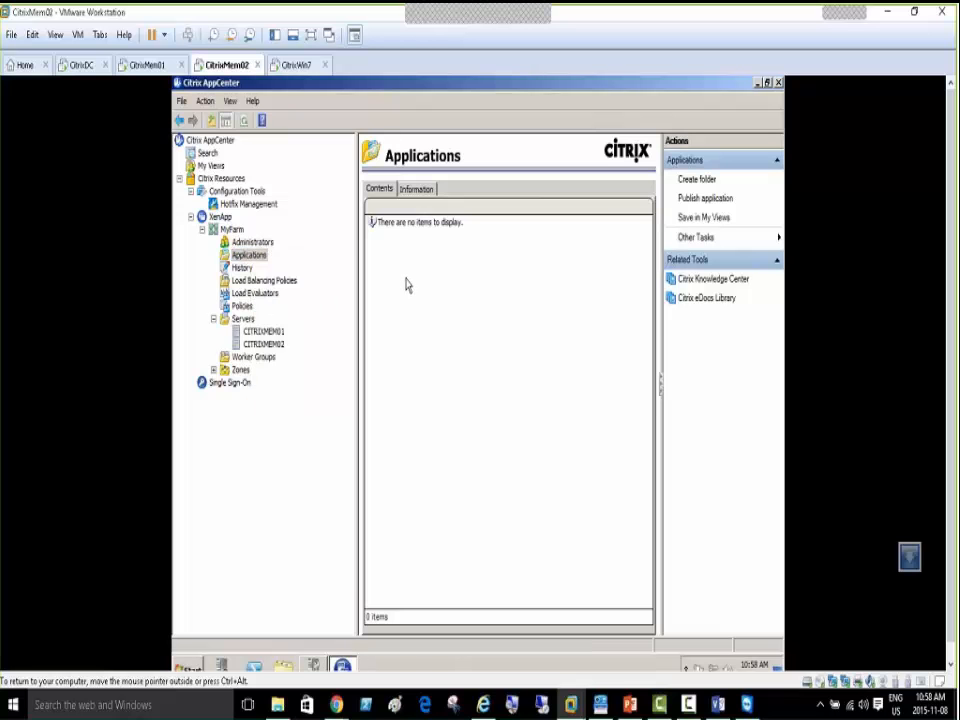
left_click(242, 268)
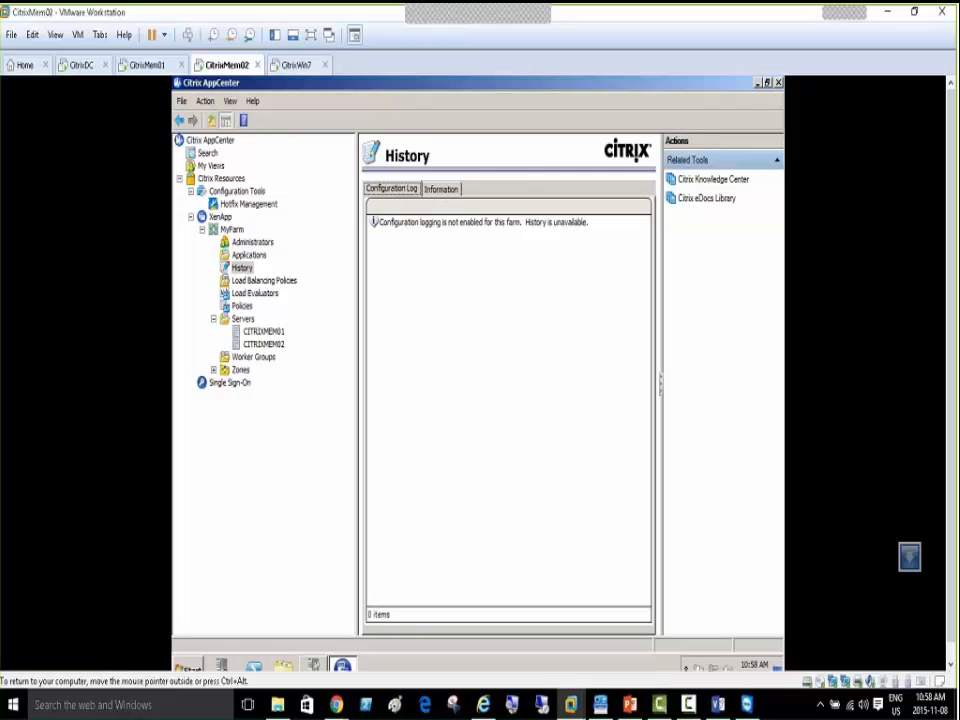
Open Event Viewer from the Start menu and select Windows Logs > Application
left_click(188, 666)
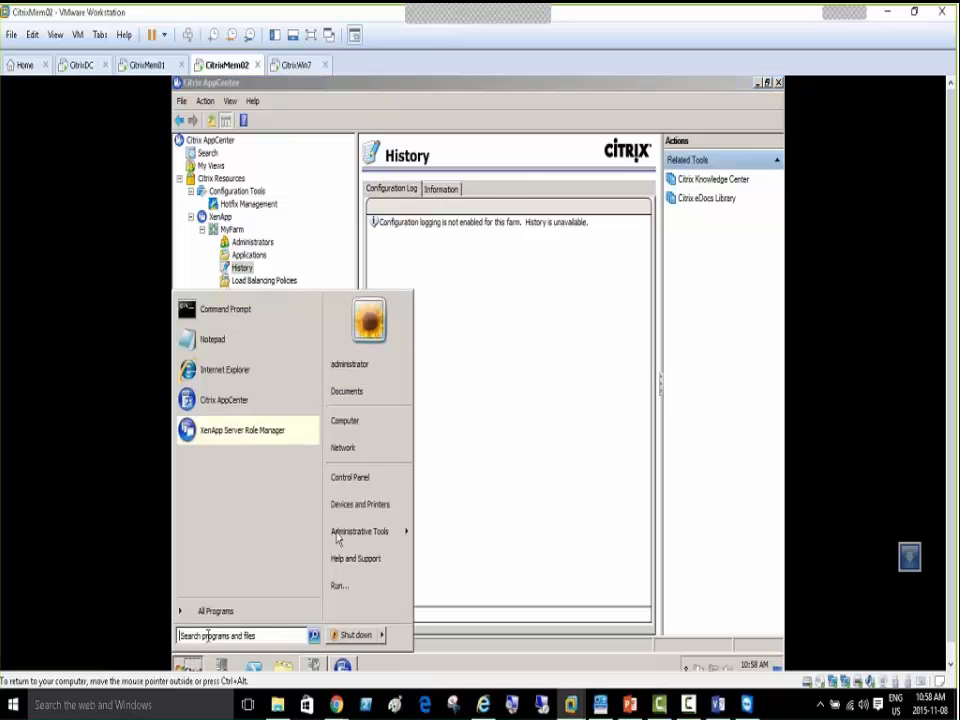
mouse_move(370, 537)
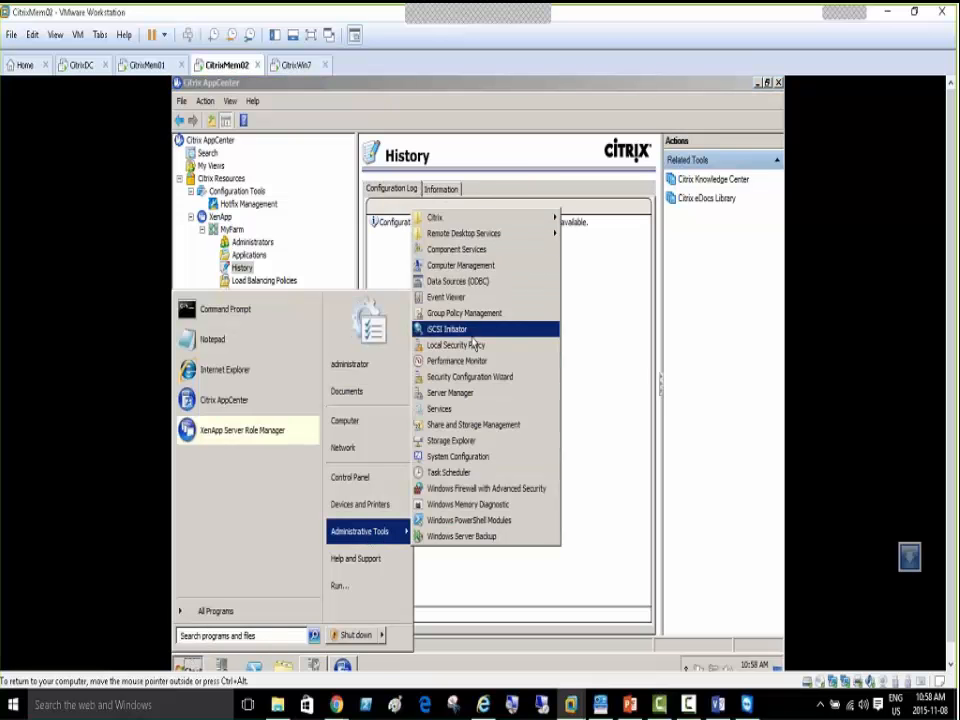
left_click(445, 297)
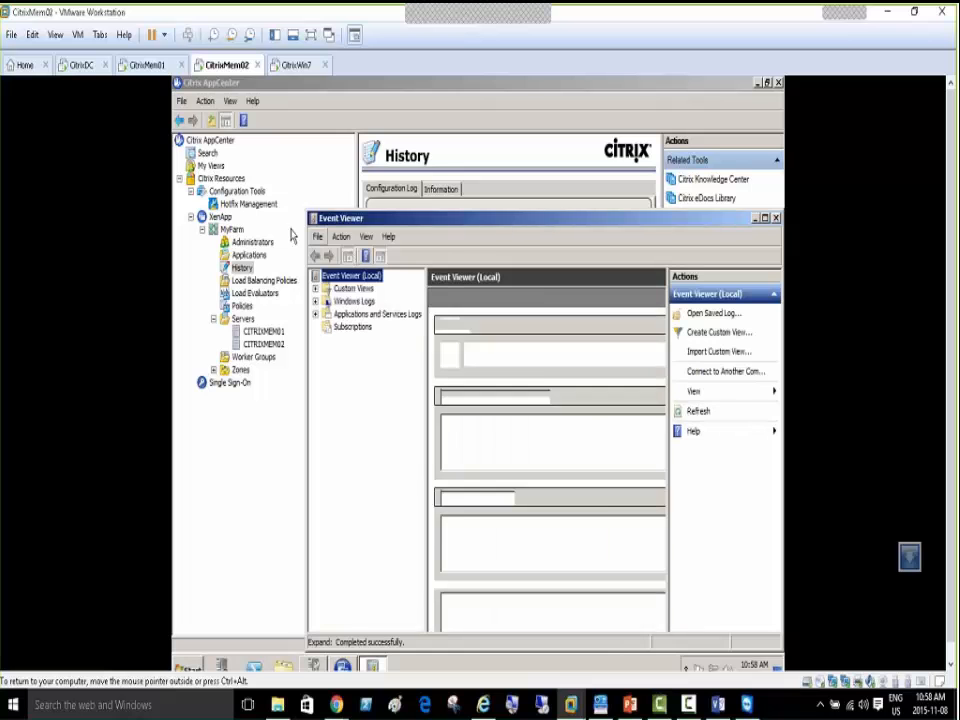
left_click(315, 301)
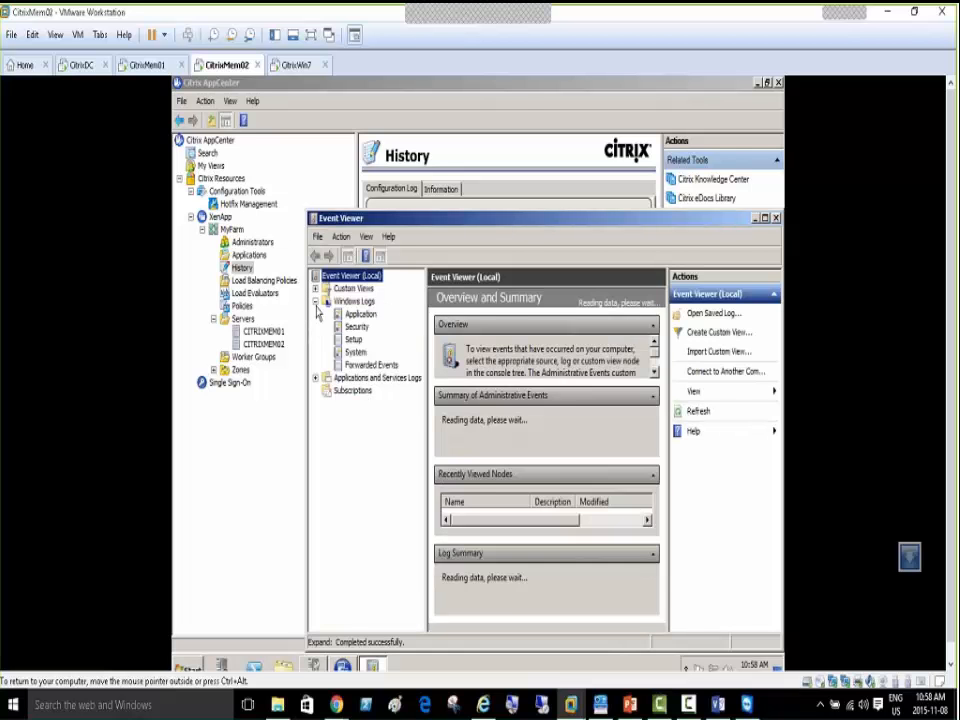
left_click(358, 314)
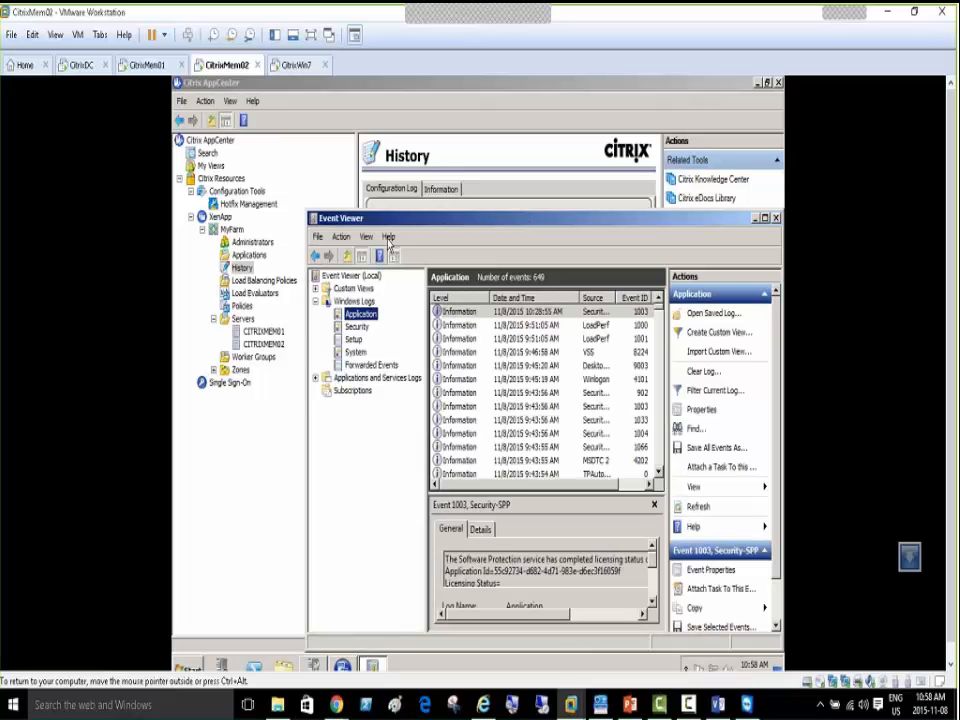
Maximize Event Viewer, widen the Source column, and expand Applications and Services Logs
left_click_drag(454, 228, 329, 139)
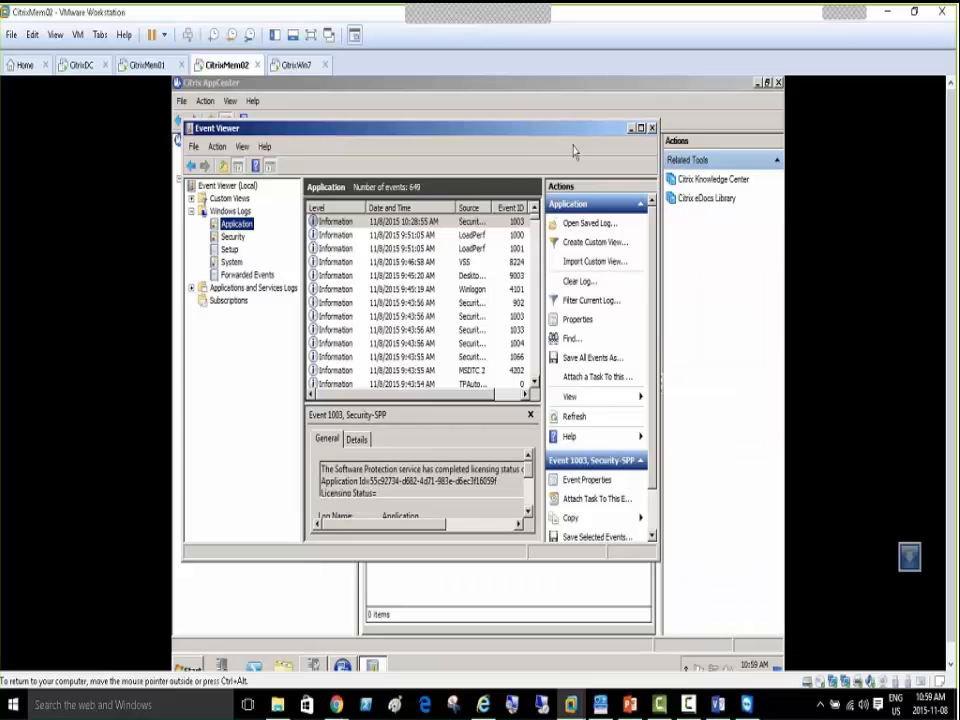
left_click(642, 129)
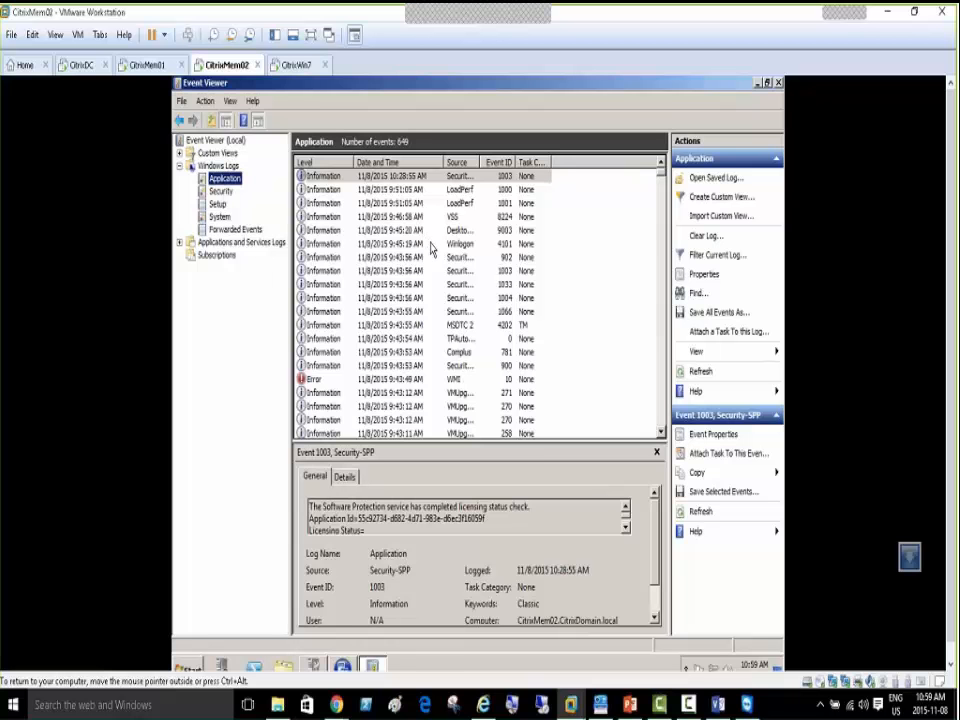
double_click(481, 163)
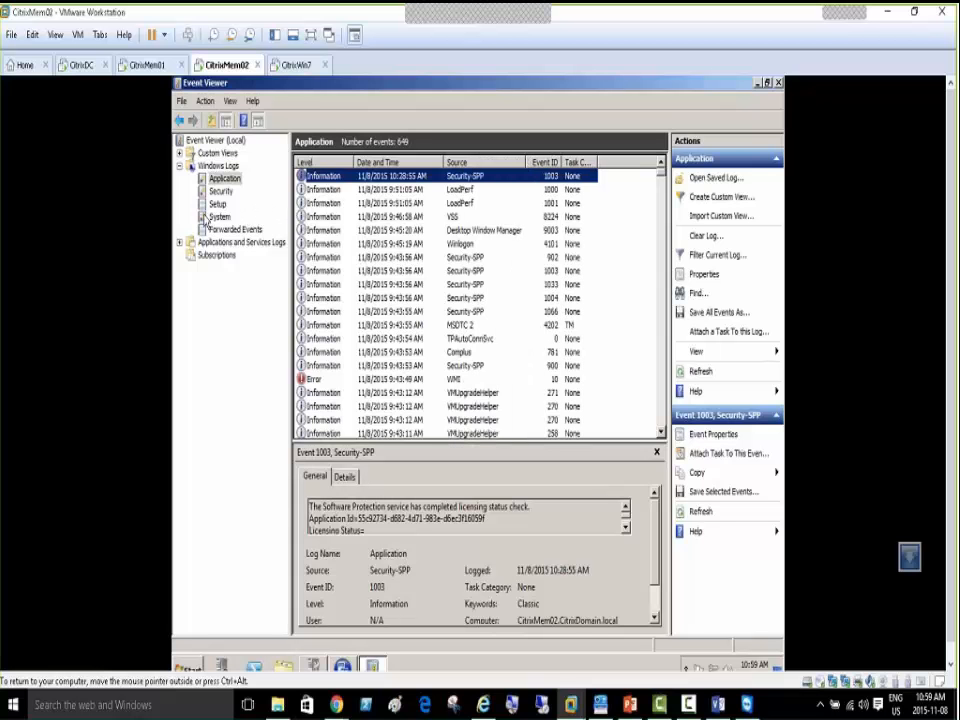
left_click(224, 179)
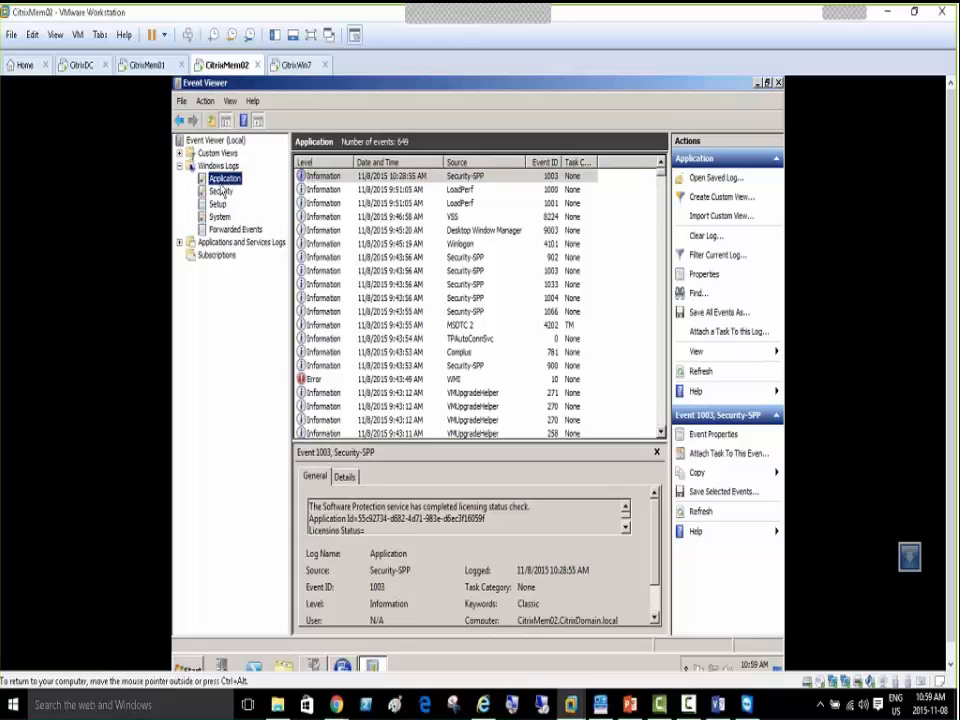
left_click(181, 244)
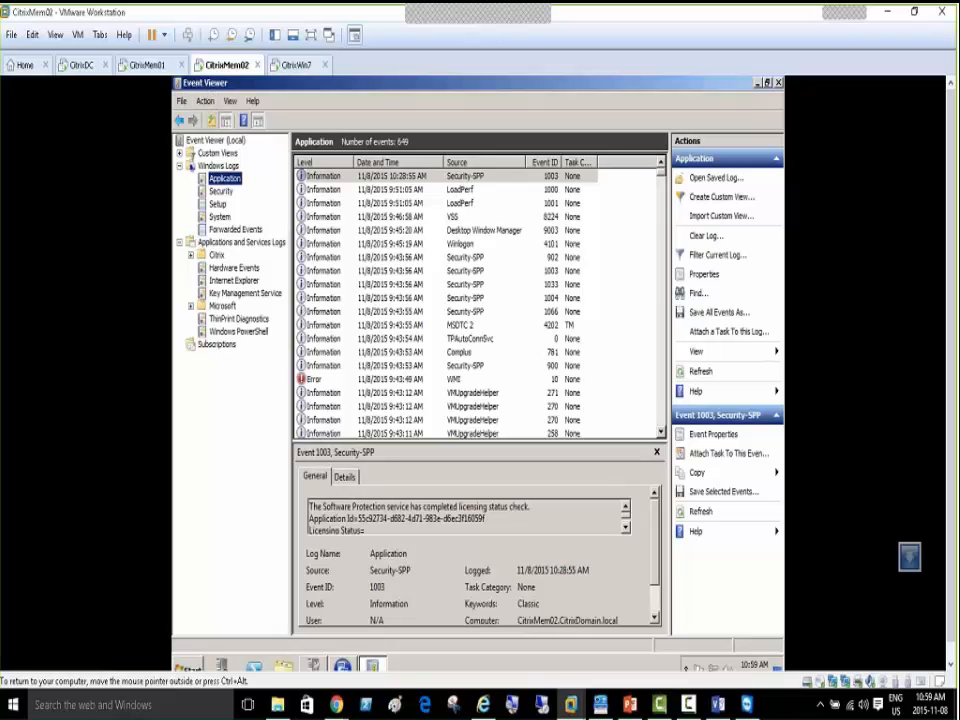
Expand Citrix > Multimedia > Flash and open the empty Flash Admin log
left_click(191, 256)
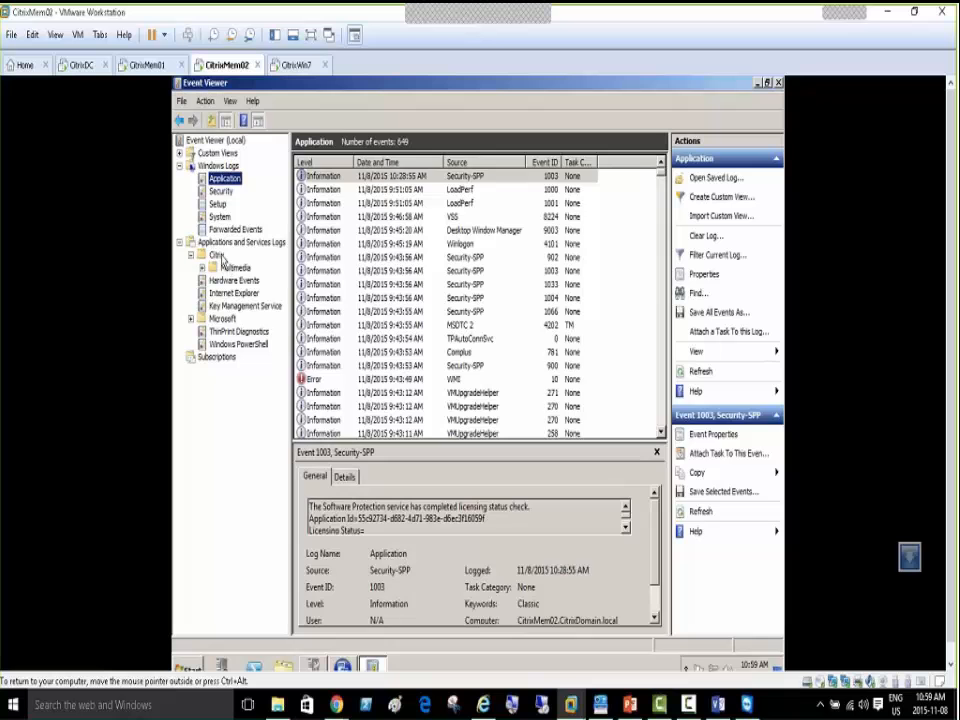
left_click(216, 255)
left_click(201, 268)
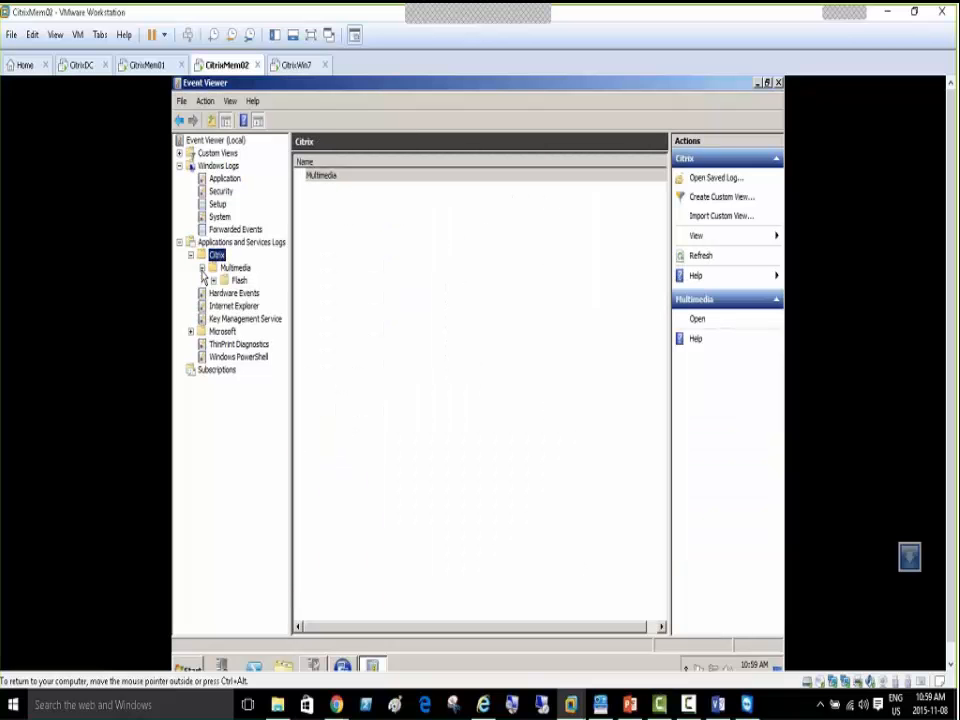
left_click(233, 268)
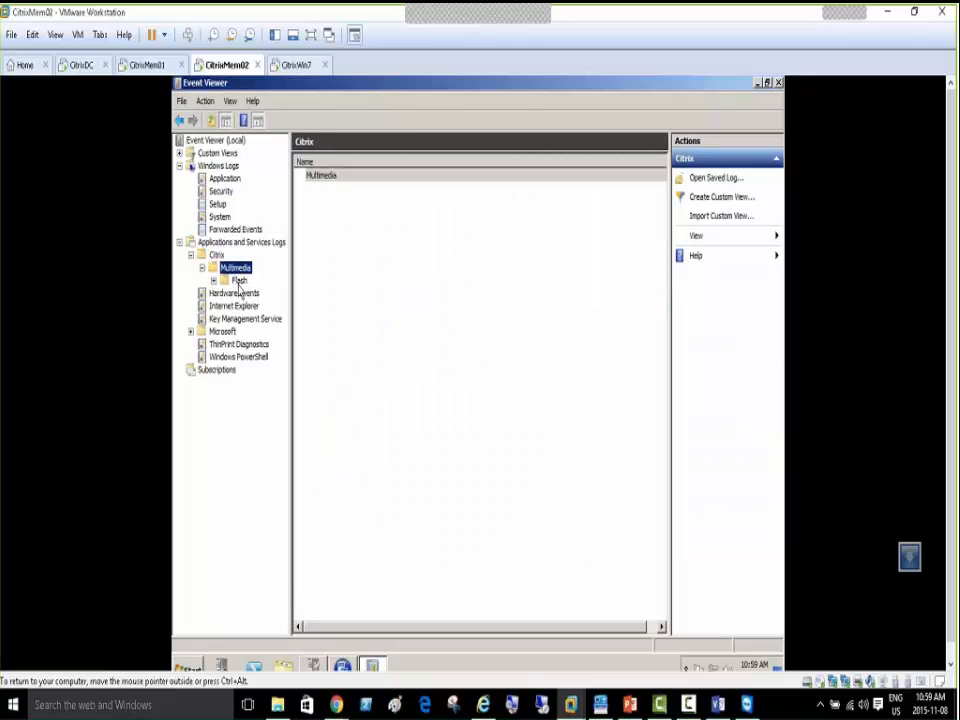
left_click(236, 280)
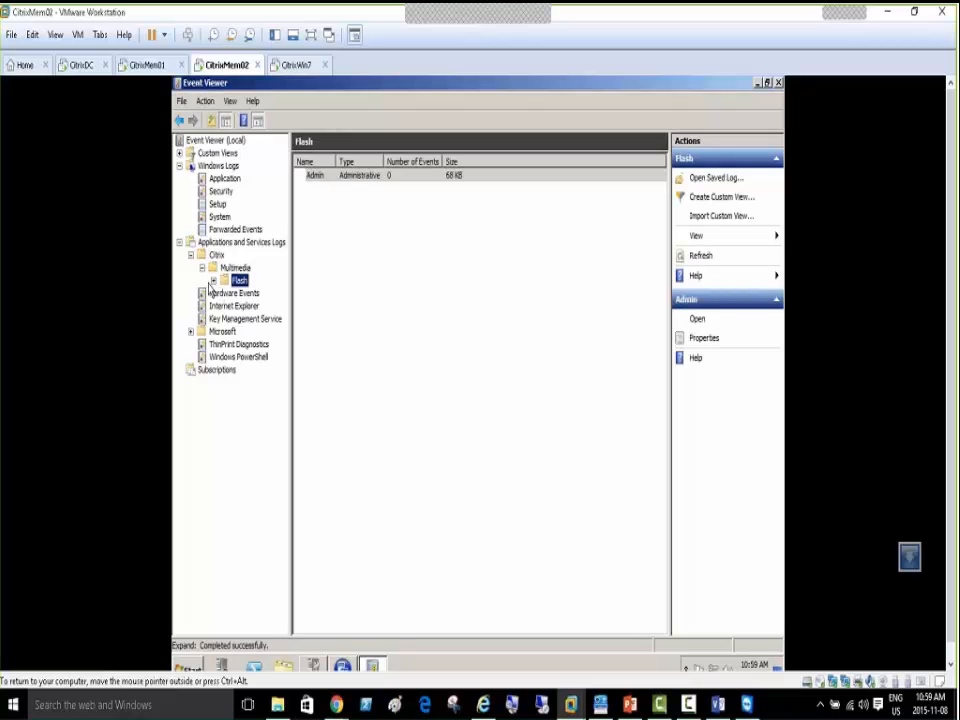
left_click(213, 281)
left_click(250, 294)
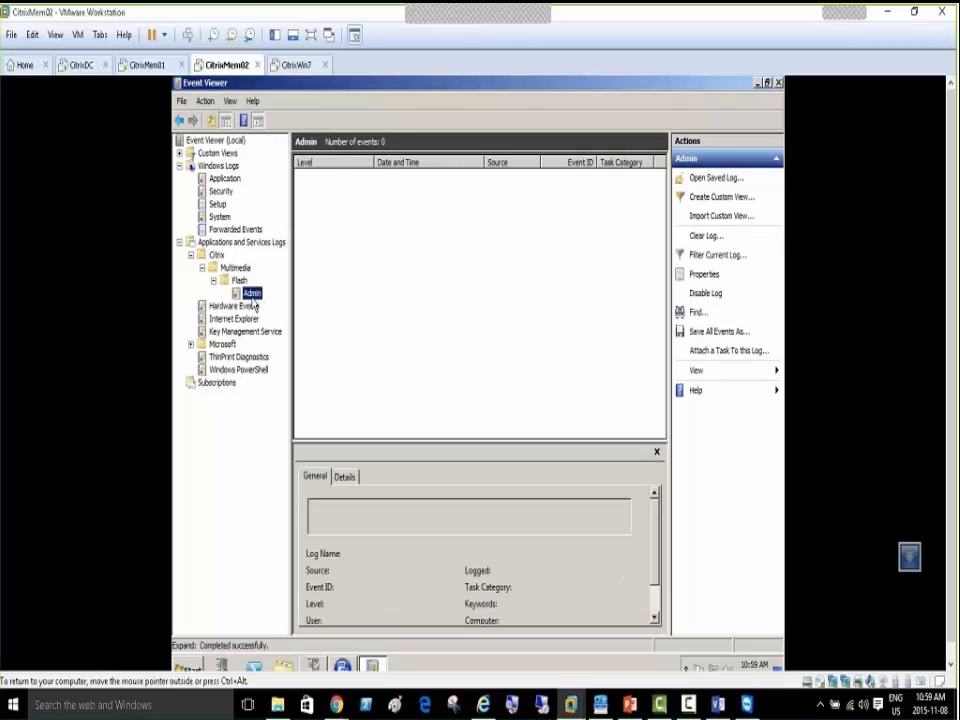
left_click(216, 255)
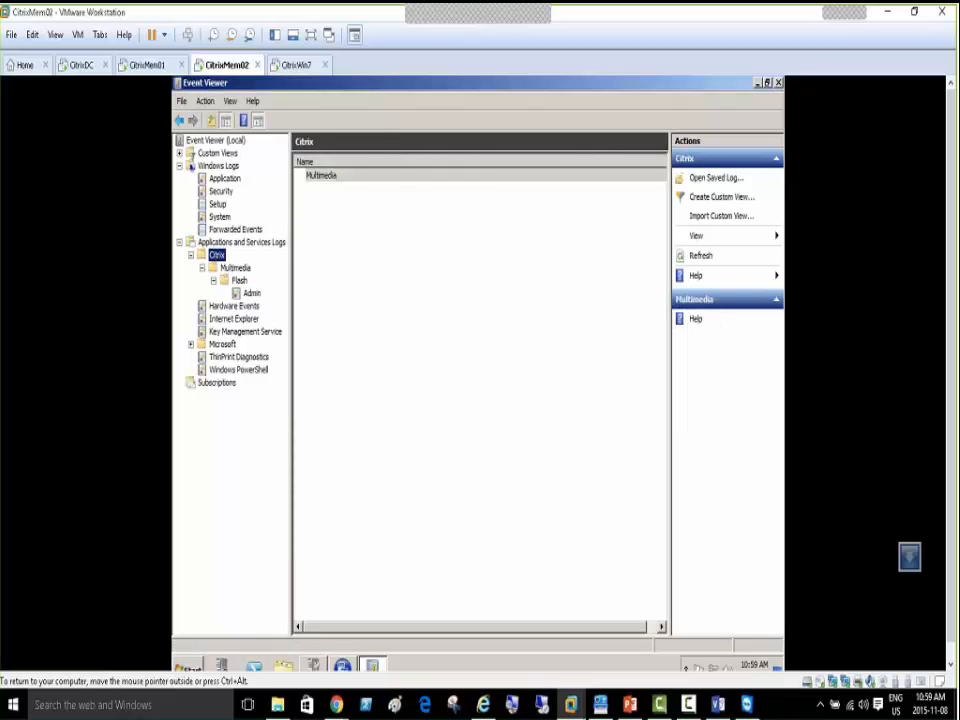
double_click(326, 177)
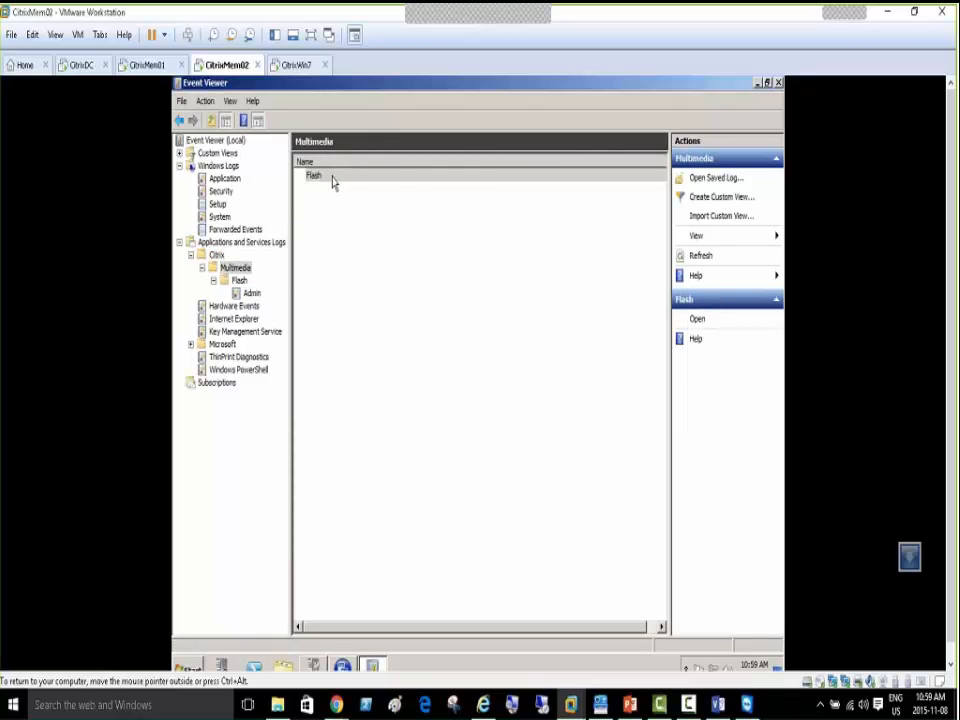
Collapse the Citrix folders and return to the Application log, inspecting LoadPerf event 1000
left_click(191, 255)
left_click(180, 243)
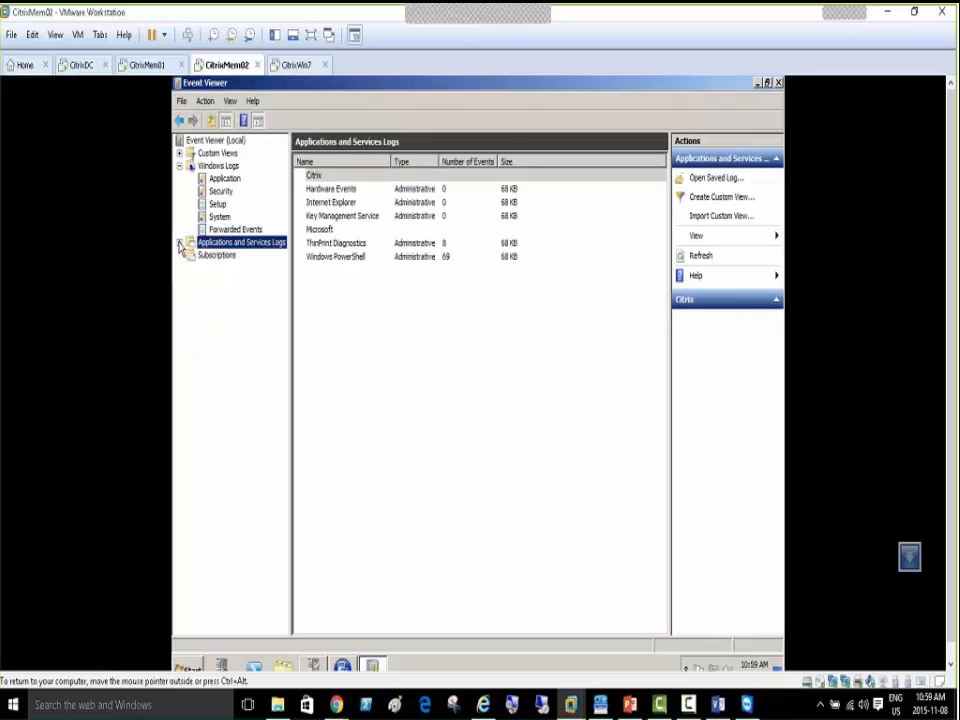
left_click(180, 243)
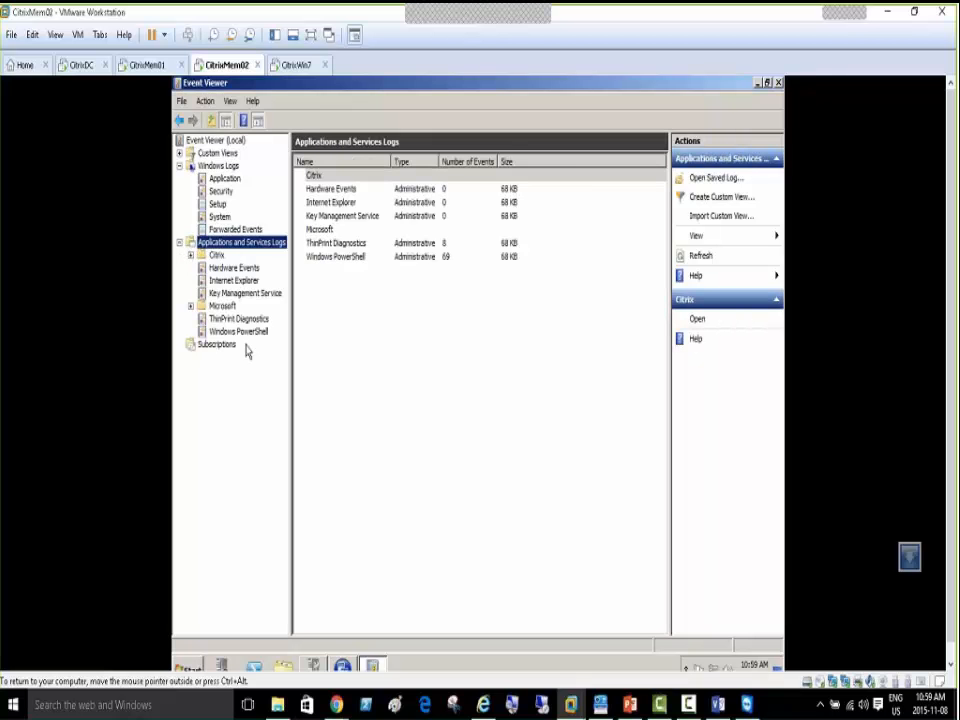
left_click(225, 179)
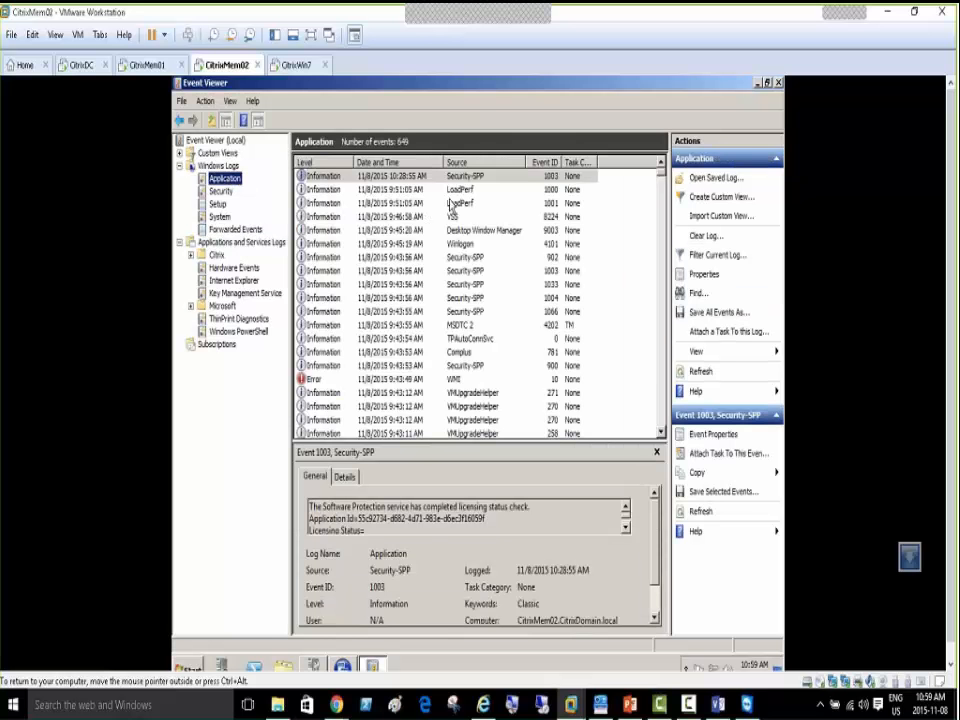
left_click(464, 191)
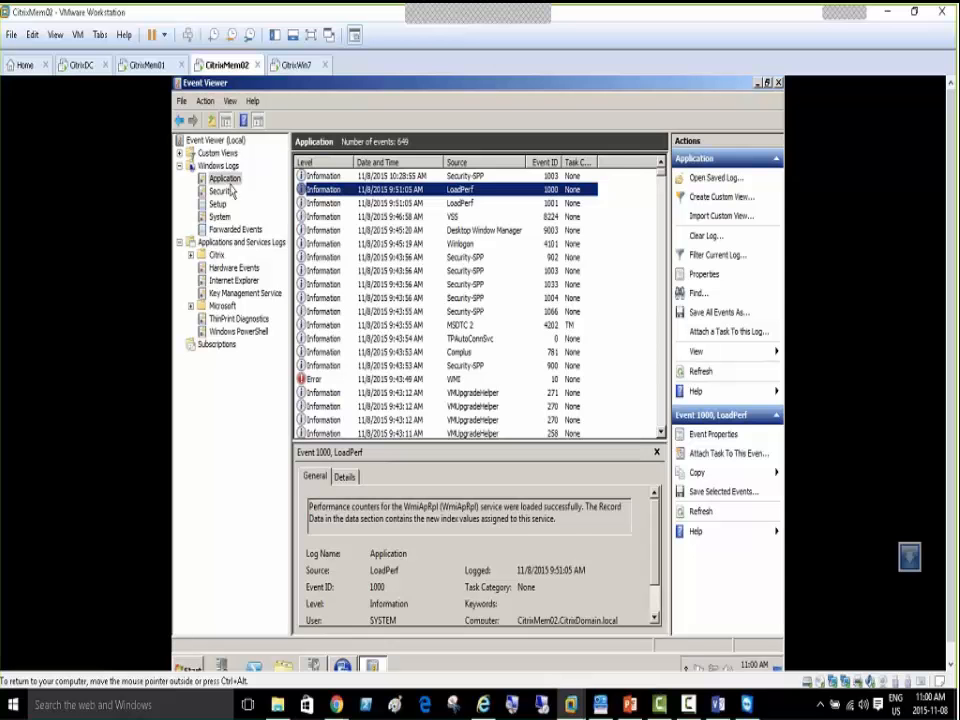
Inspect events Security-SPP 1033, DWM 9003, Security-SPP 902 and VSS 8224, then open Find with Ctrl+F
left_click(470, 285)
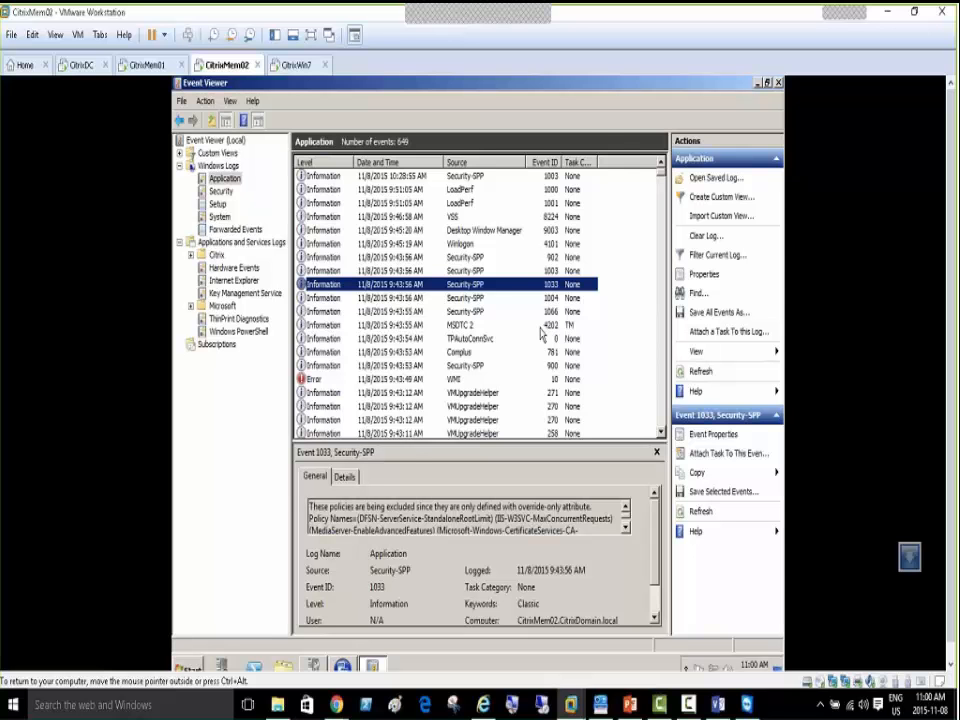
left_click(449, 231)
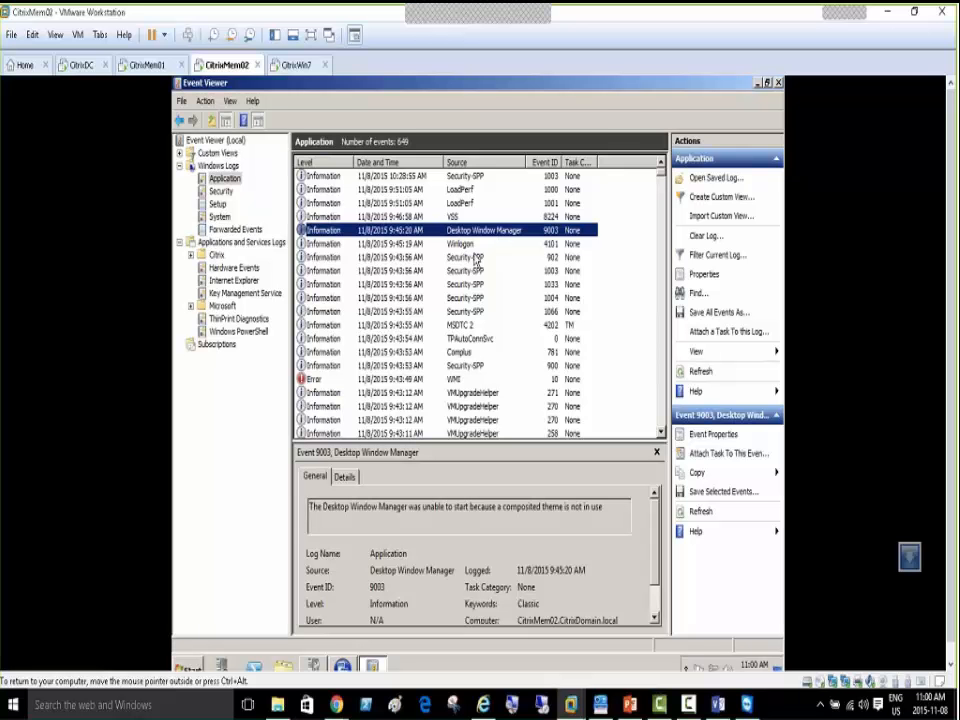
left_click(478, 258)
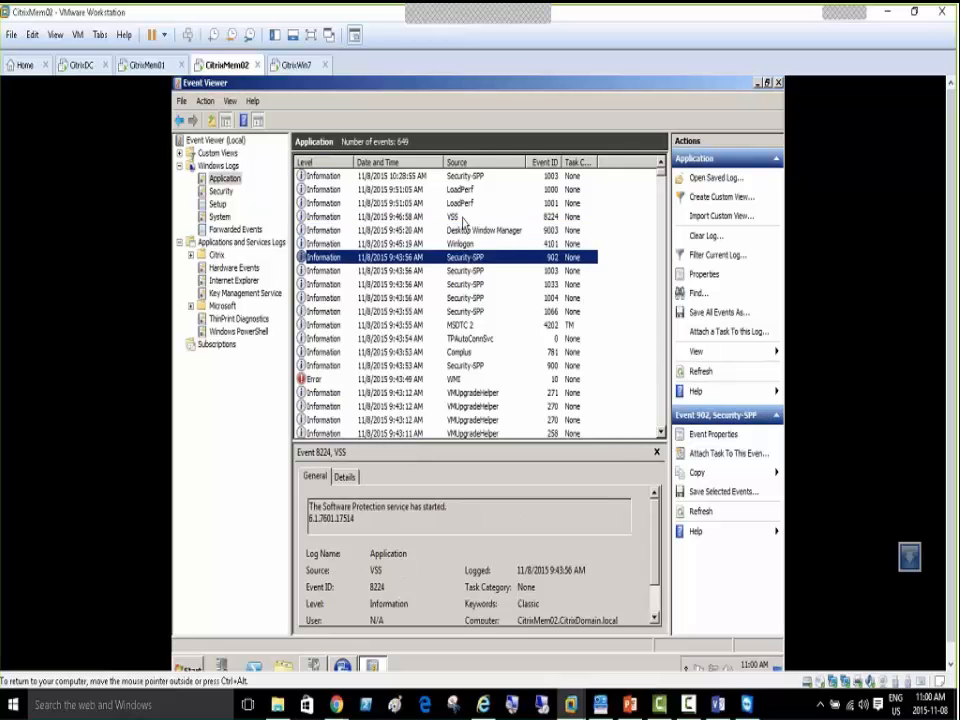
left_click(462, 217)
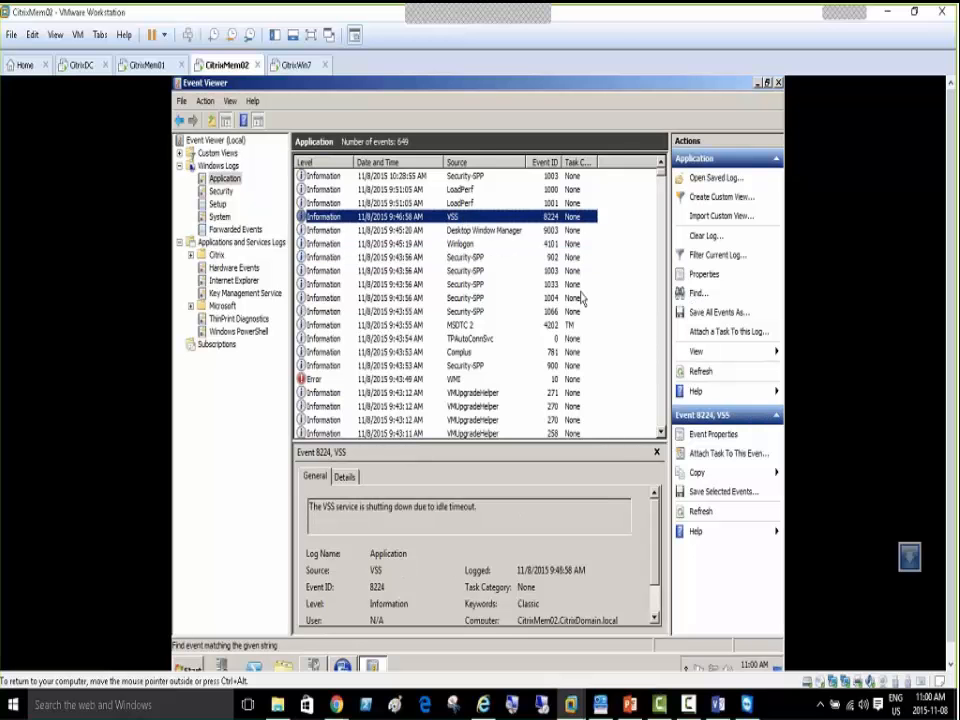
key("ctrl+f")
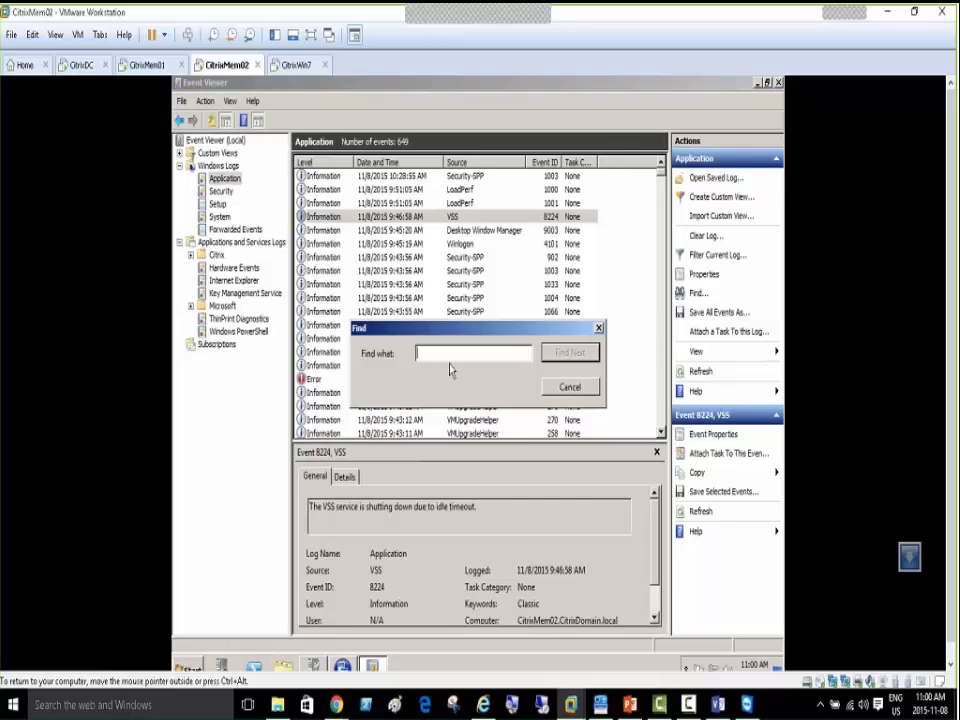
Step repeatedly through the Application log's matches for Citrix with Find Next
type("Citrix")
left_click(569, 352)
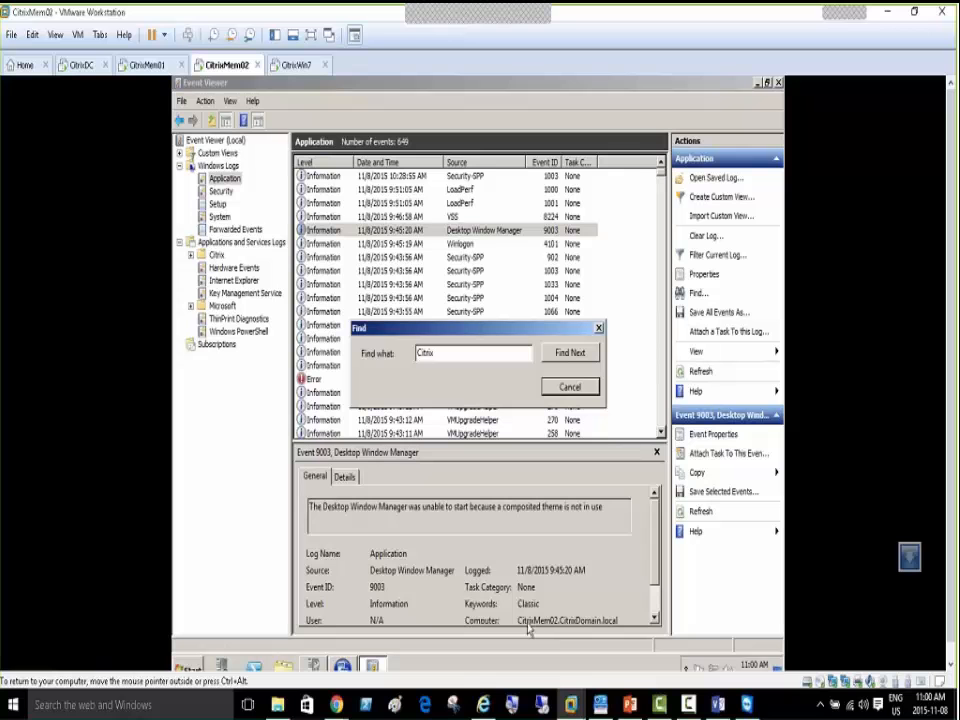
left_click(568, 358)
left_click(568, 356)
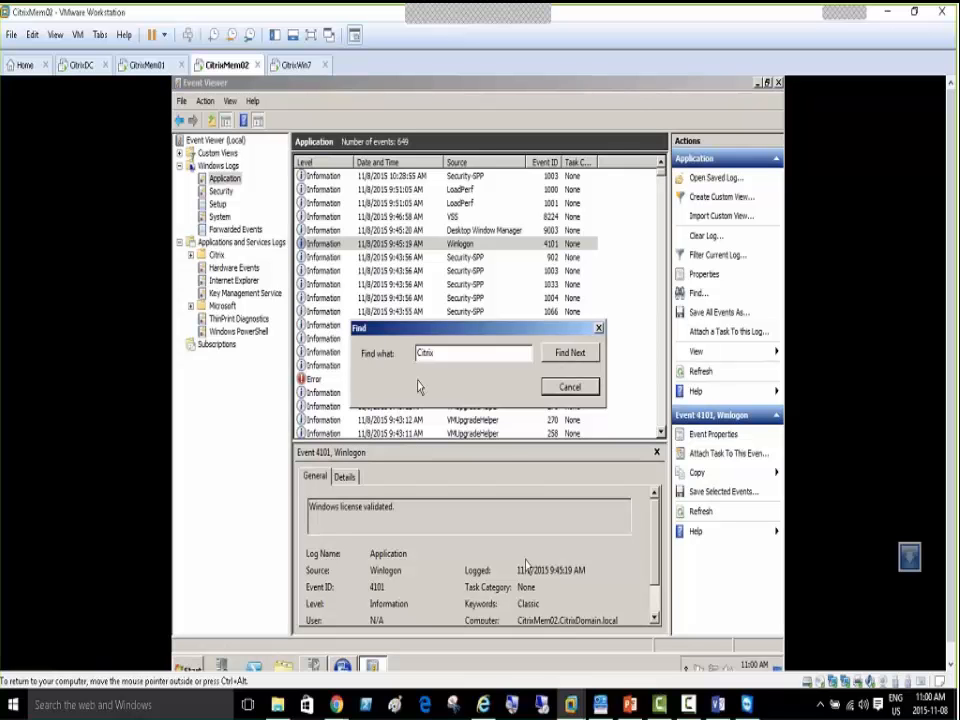
left_click(567, 358)
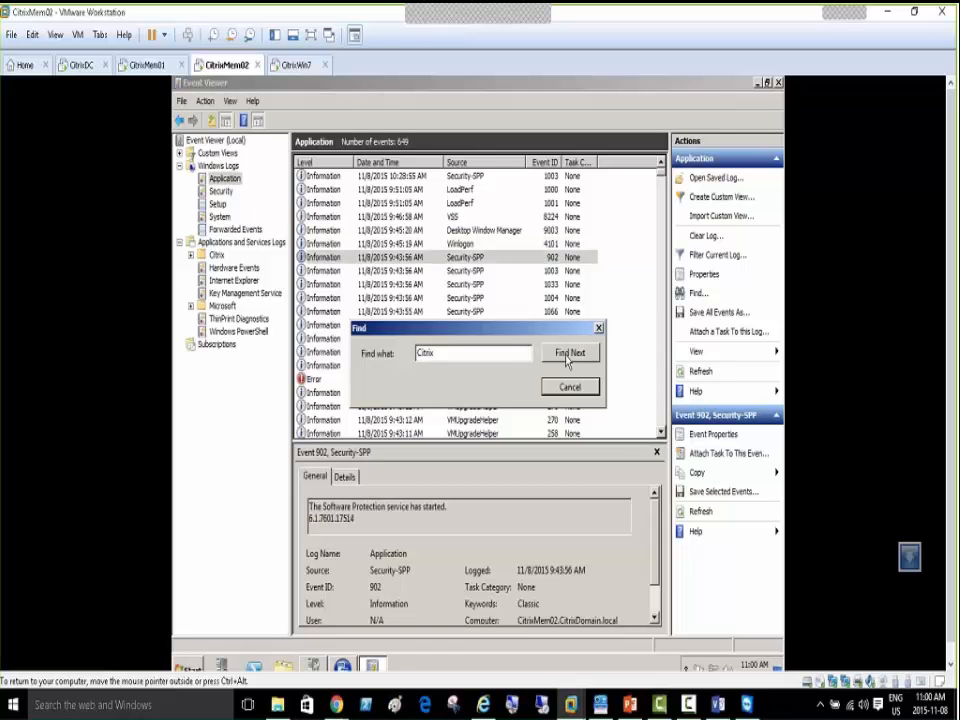
left_click(567, 358)
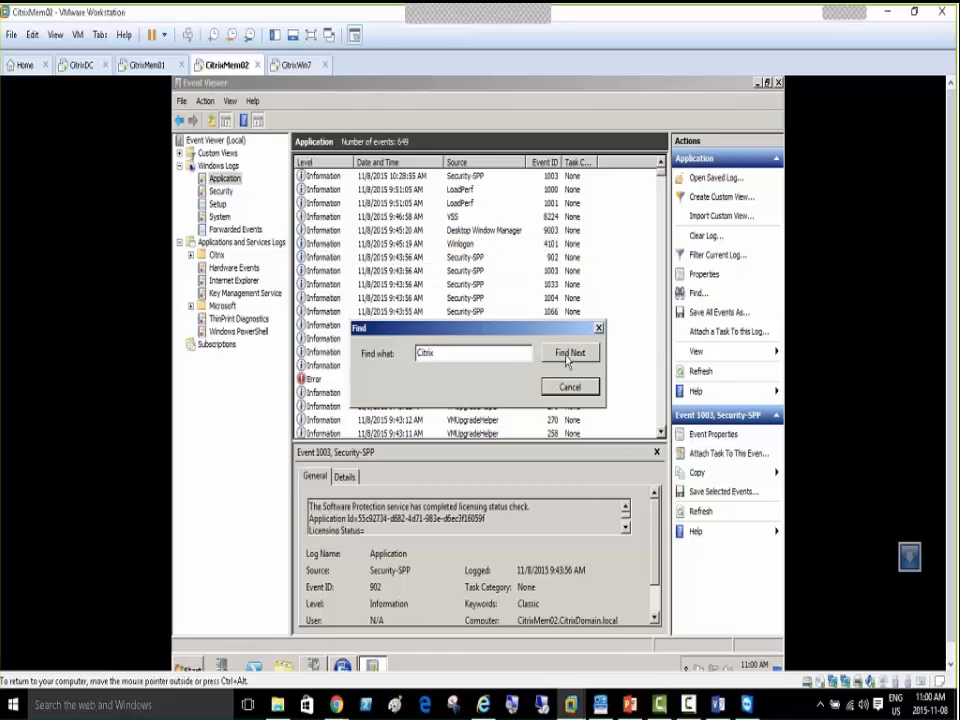
left_click(567, 358)
left_click(567, 358)
left_click(567, 358)
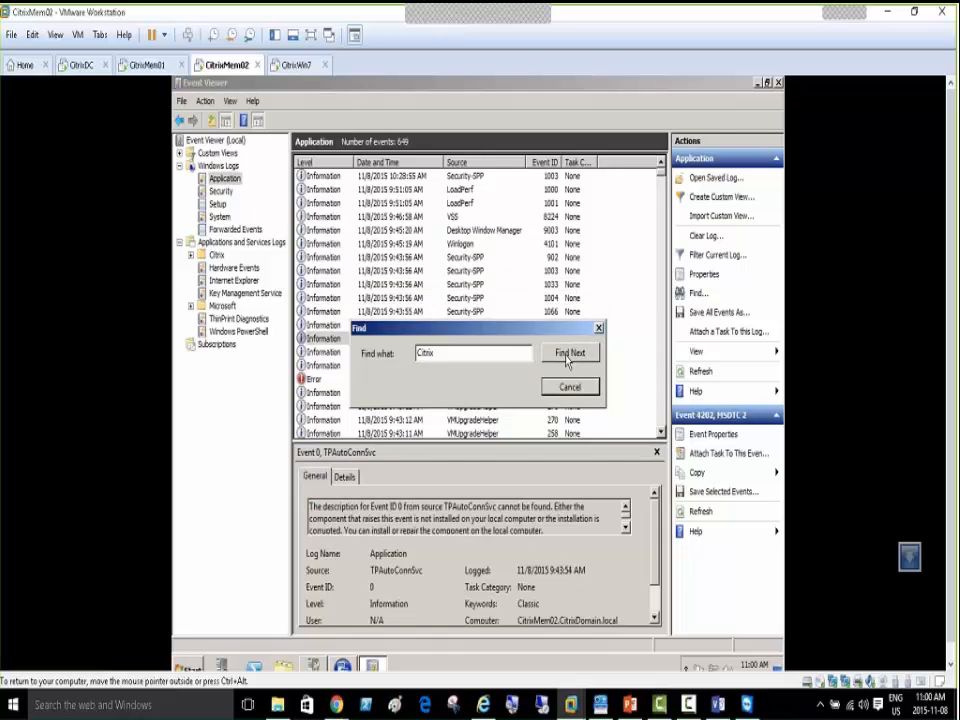
left_click(567, 358)
left_click(567, 358)
left_click(567, 358)
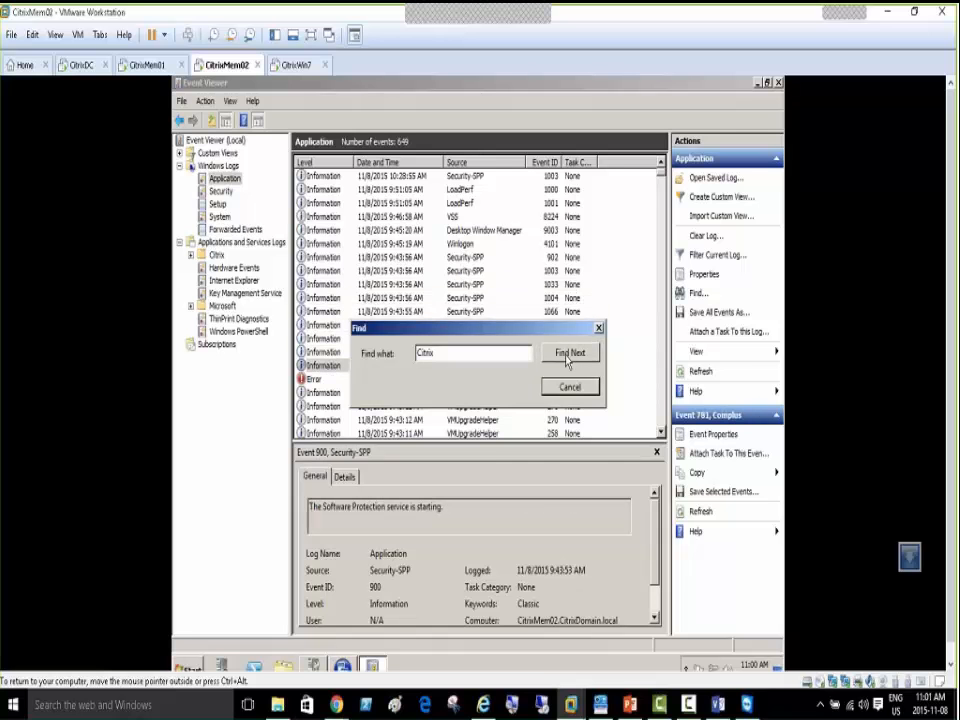
left_click(567, 358)
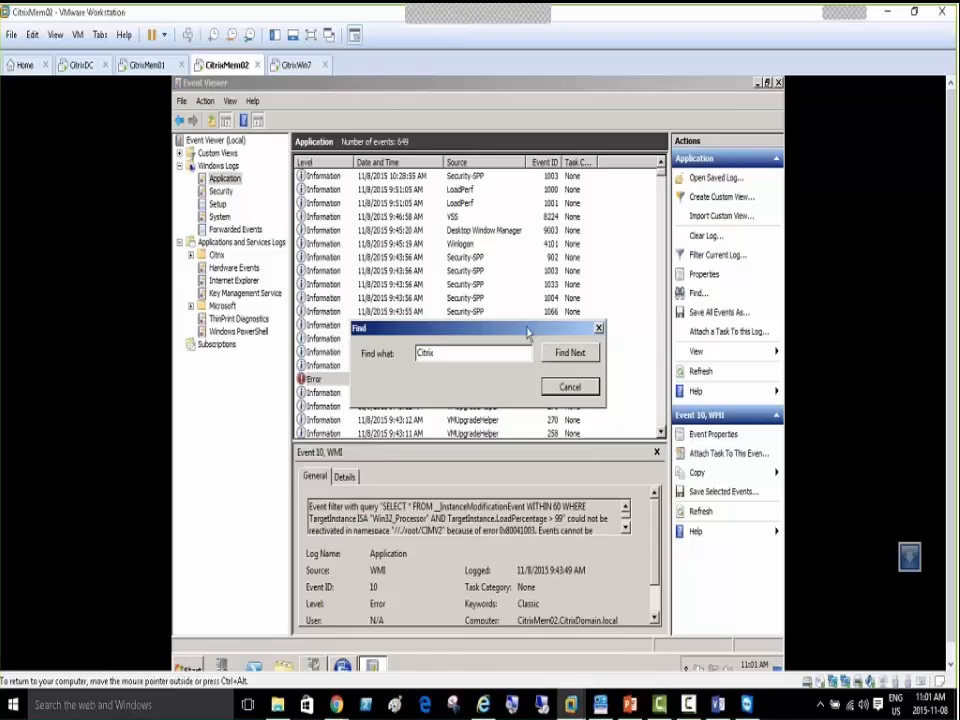
Move the Find dialog up, search past the Citrix Offline Plug-in event, then cancel
left_click_drag(527, 329, 557, 236)
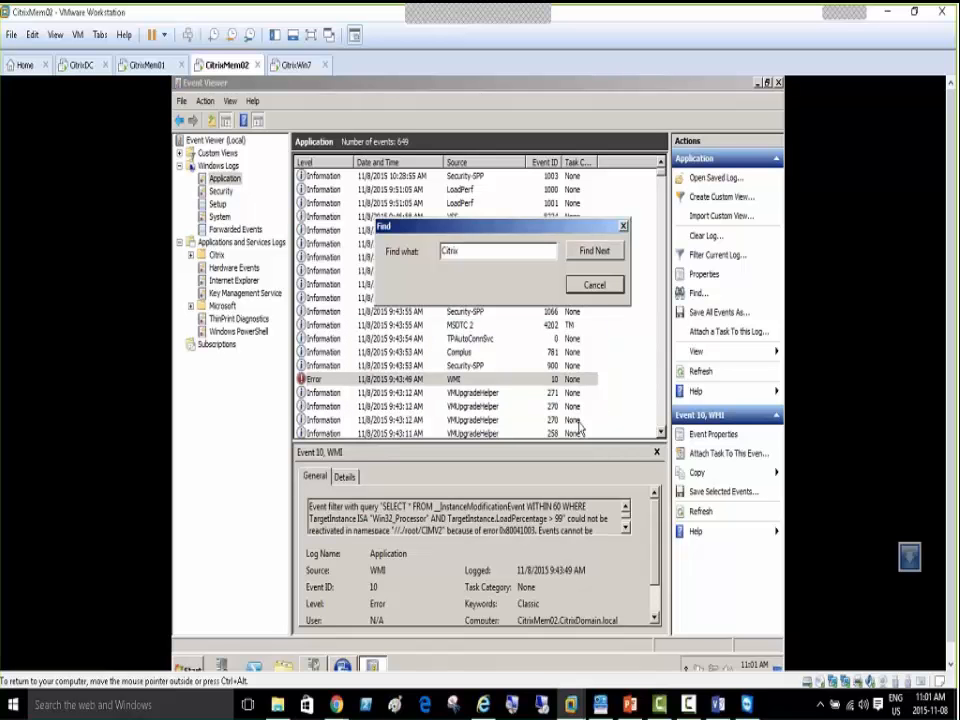
left_click(596, 252)
left_click(596, 252)
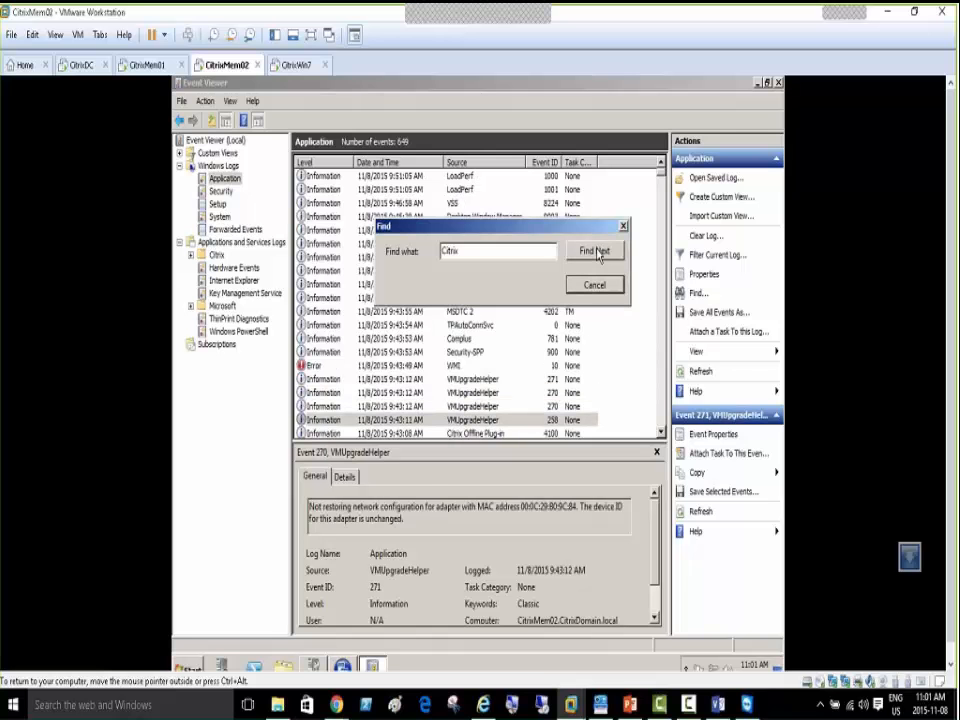
left_click(596, 252)
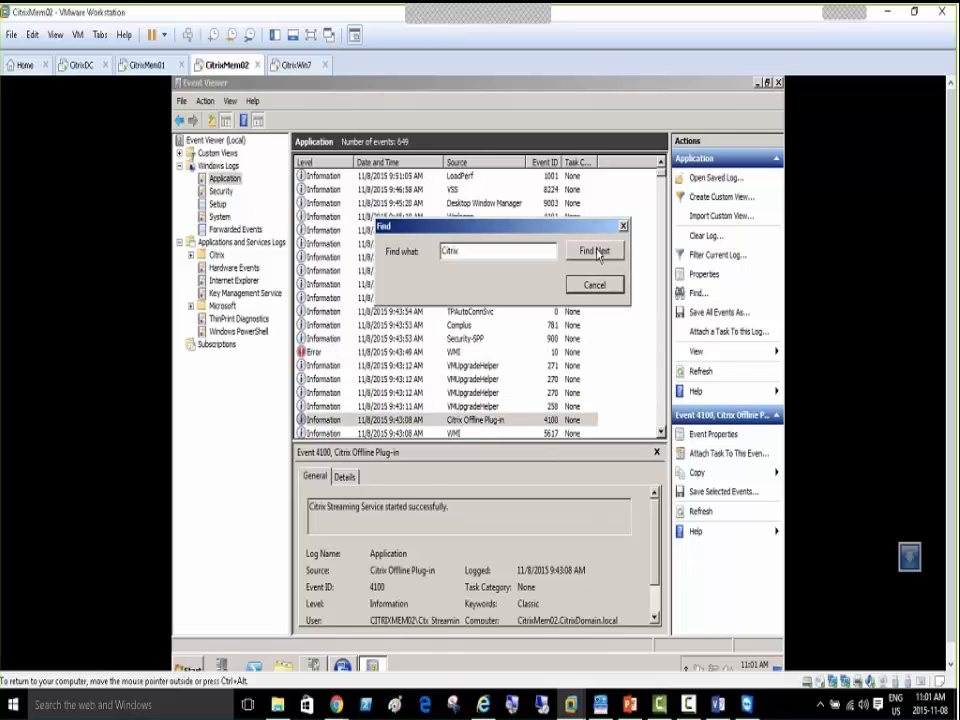
left_click(596, 252)
left_click(596, 252)
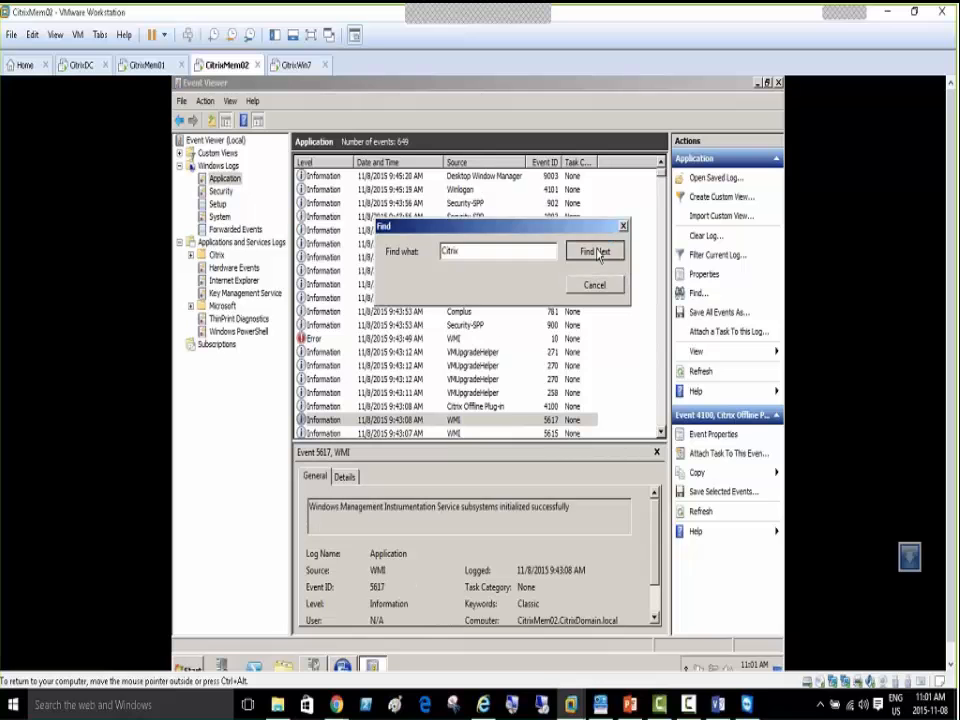
left_click(596, 252)
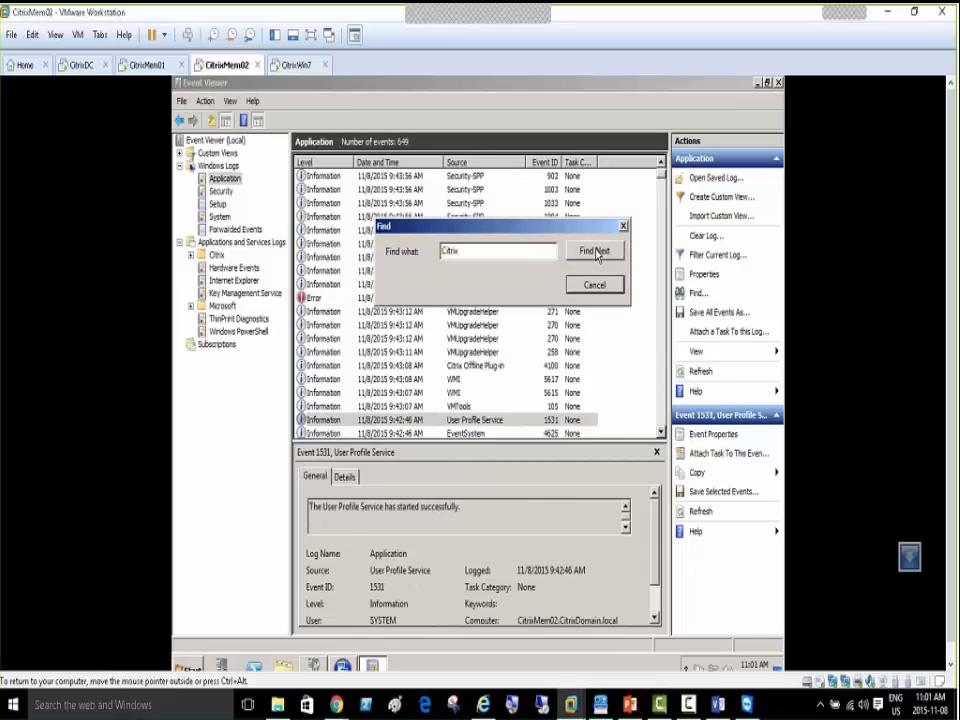
left_click(596, 252)
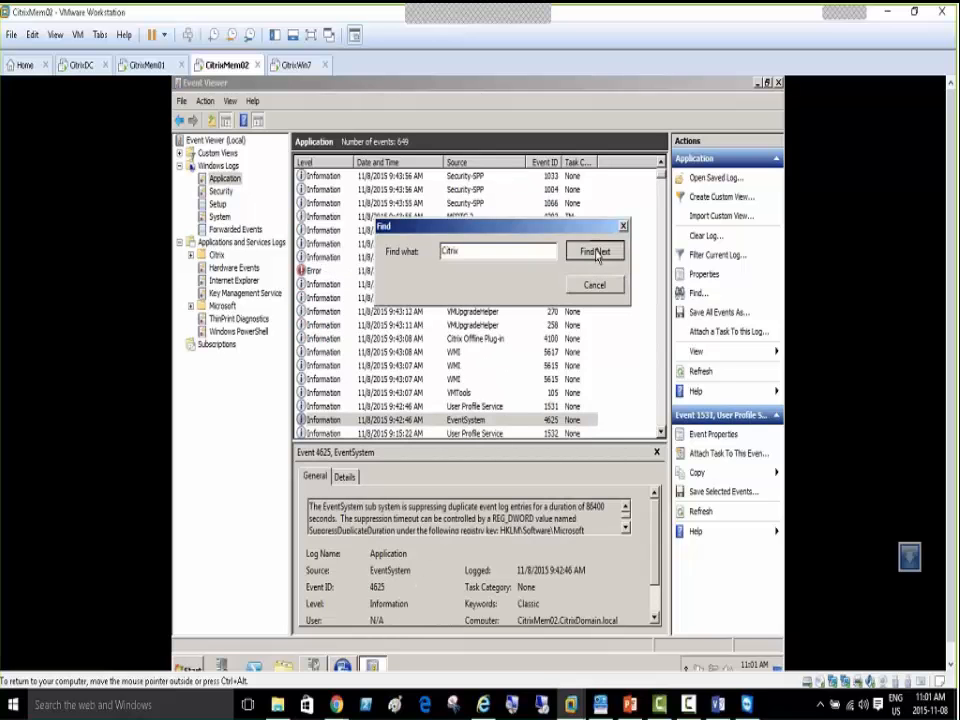
left_click(596, 252)
left_click(596, 252)
left_click(596, 252)
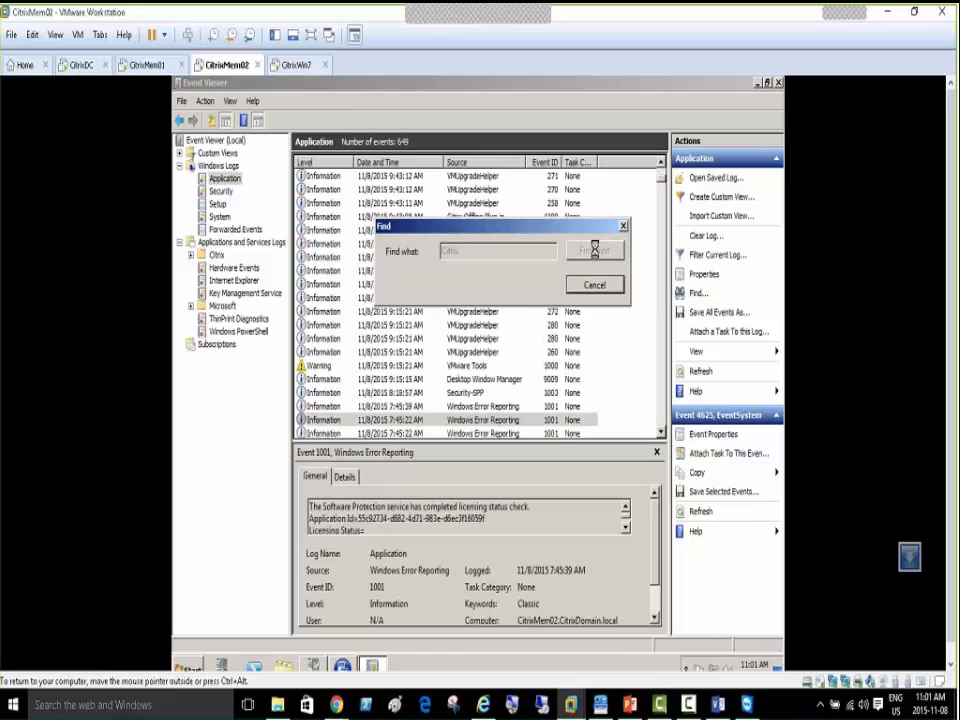
left_click(596, 252)
left_click(596, 252)
left_click(596, 252)
left_click(596, 252)
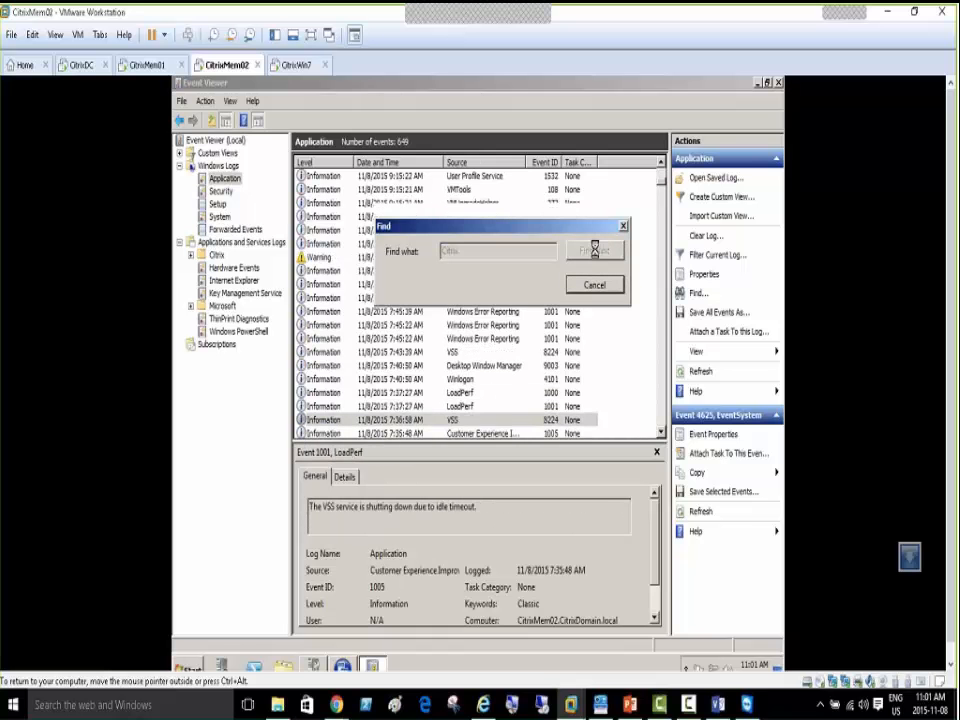
left_click(596, 252)
left_click(596, 252)
left_click(596, 252)
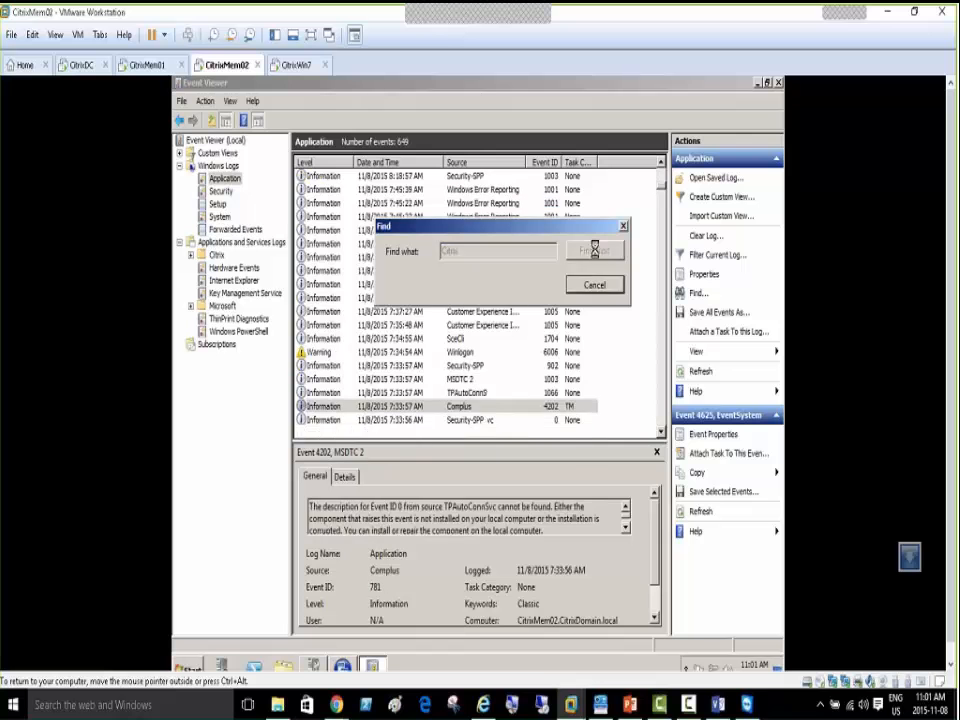
left_click(596, 252)
left_click(596, 252)
left_click(596, 252)
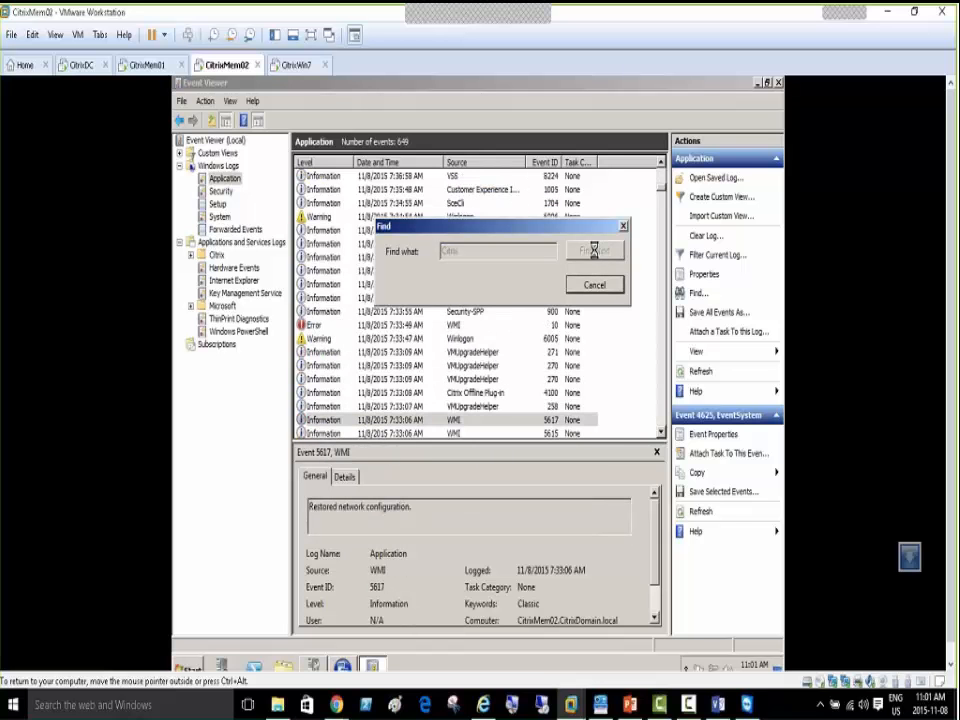
left_click(596, 285)
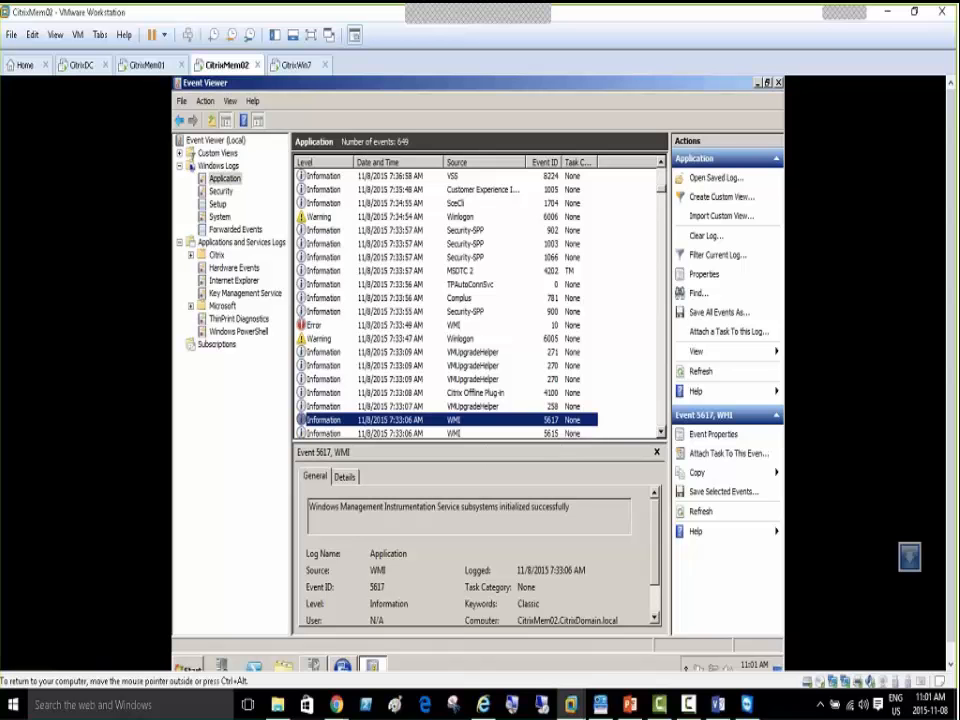
Select Citrix Offline Plug-in event 4100 and read its Citrix Streaming Service started description
left_click(505, 393)
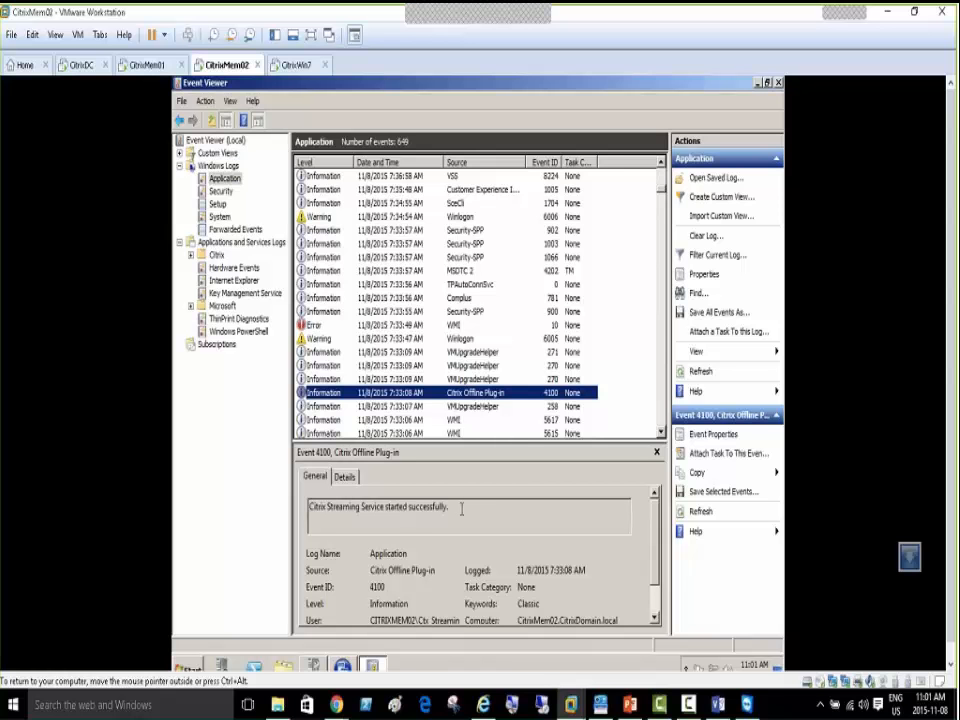
left_click_drag(449, 510, 311, 505)
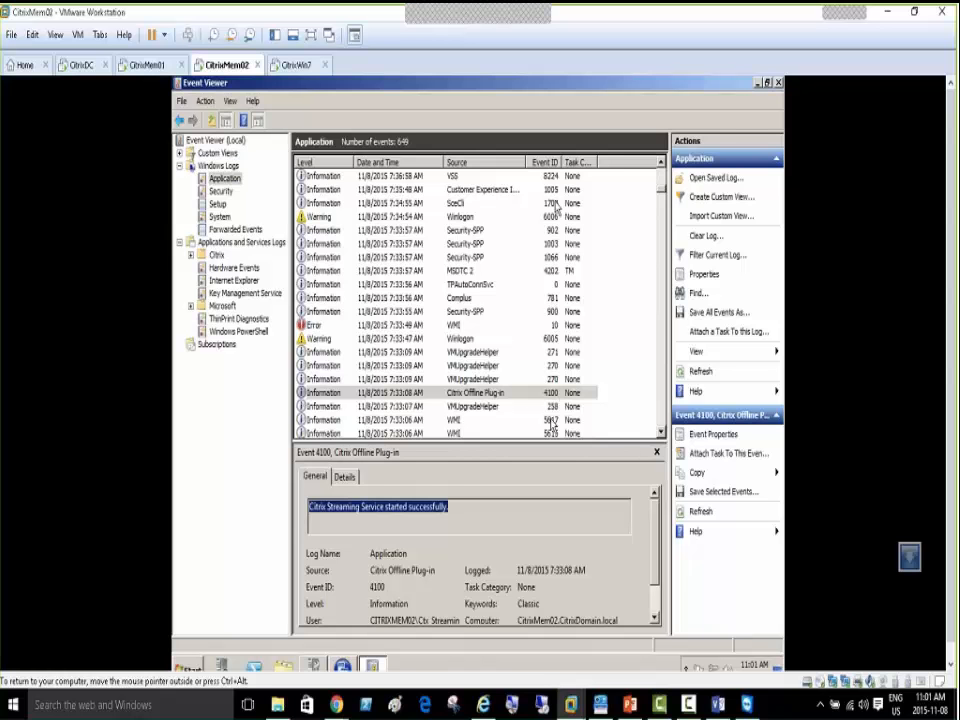
left_click(495, 393)
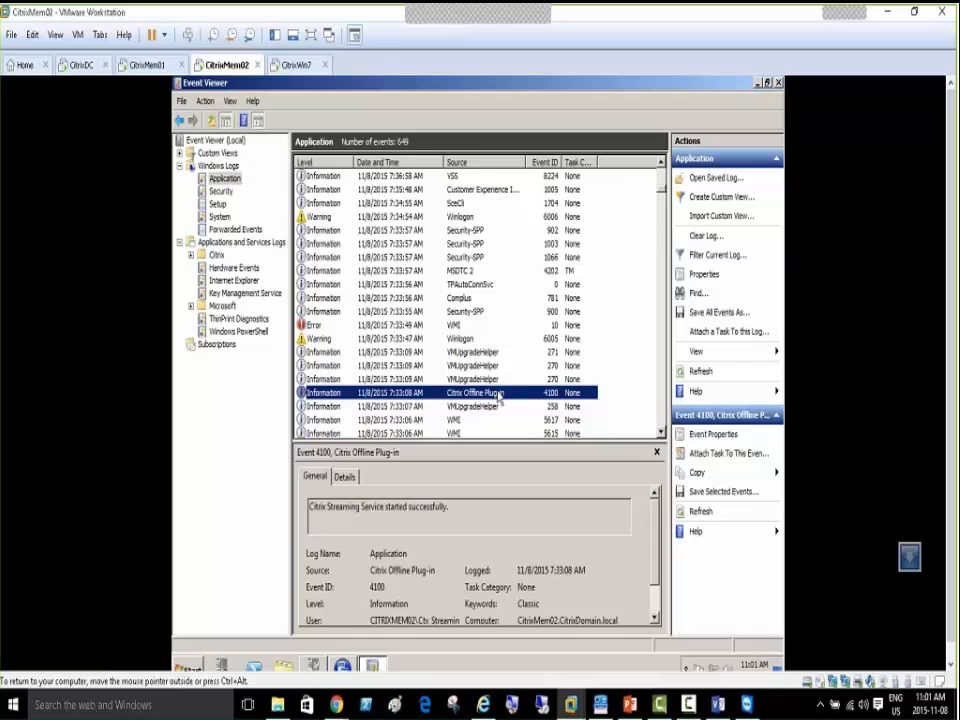
scroll(499, 396, "down", 2)
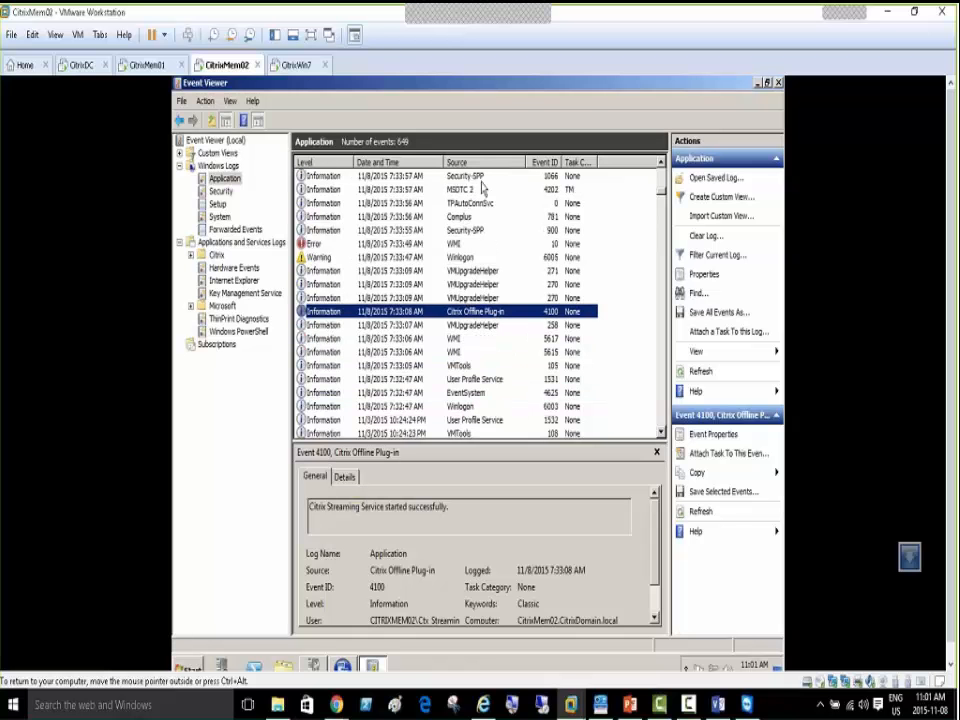
Open Filter Current Log for the Application log and browse its Event sources list
left_click(720, 257)
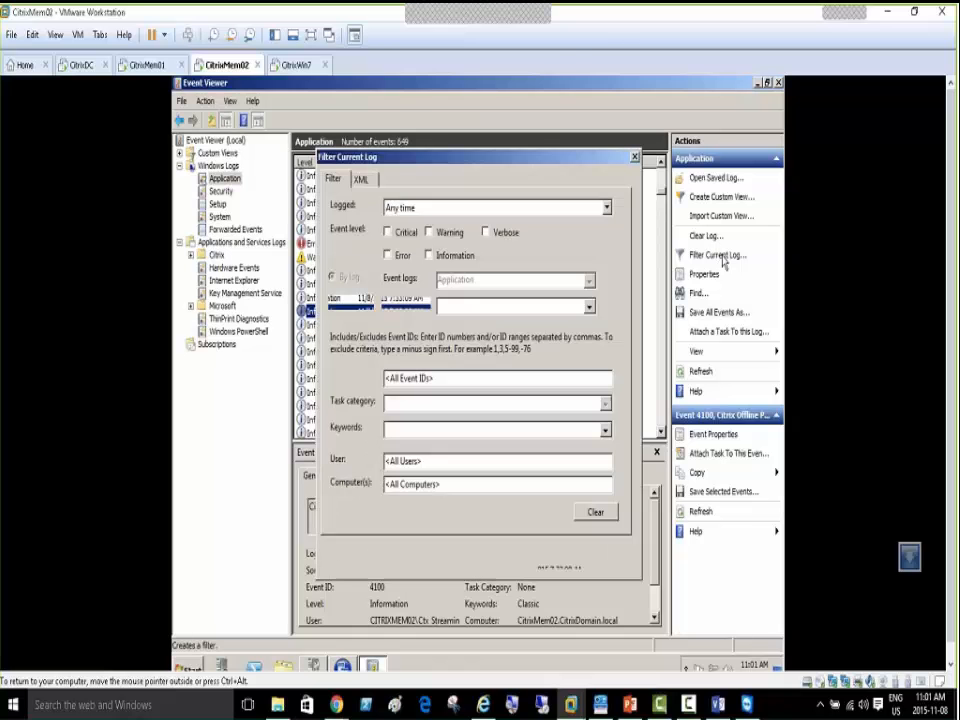
mouse_move(454, 157)
left_mouse_down()
mouse_move(461, 328)
mouse_move(471, 345)
left_mouse_up()
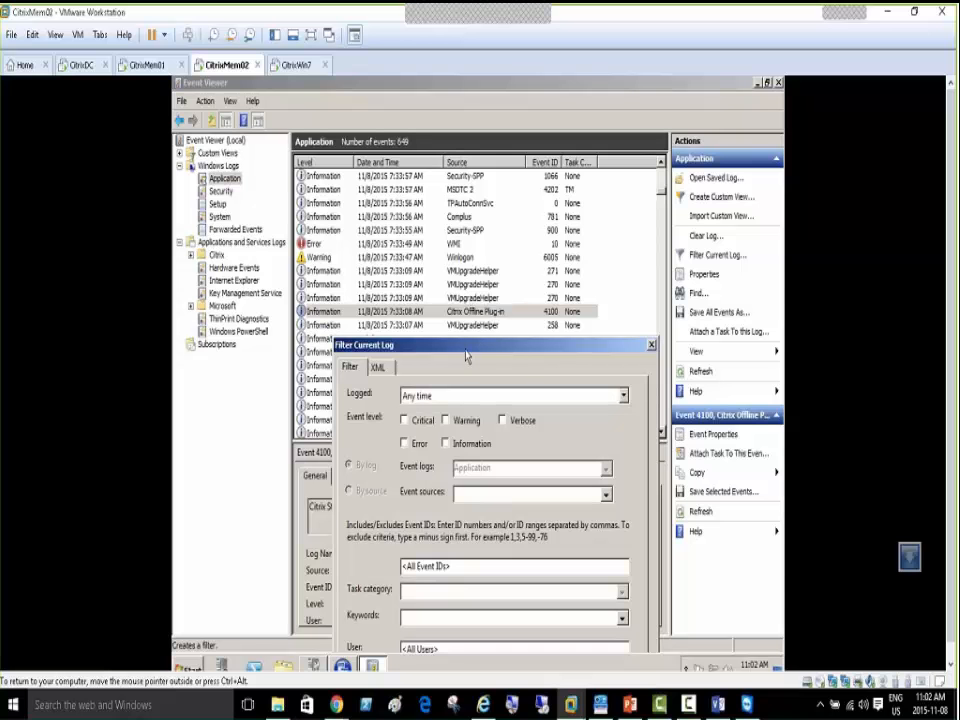
left_click_drag(466, 347, 456, 211)
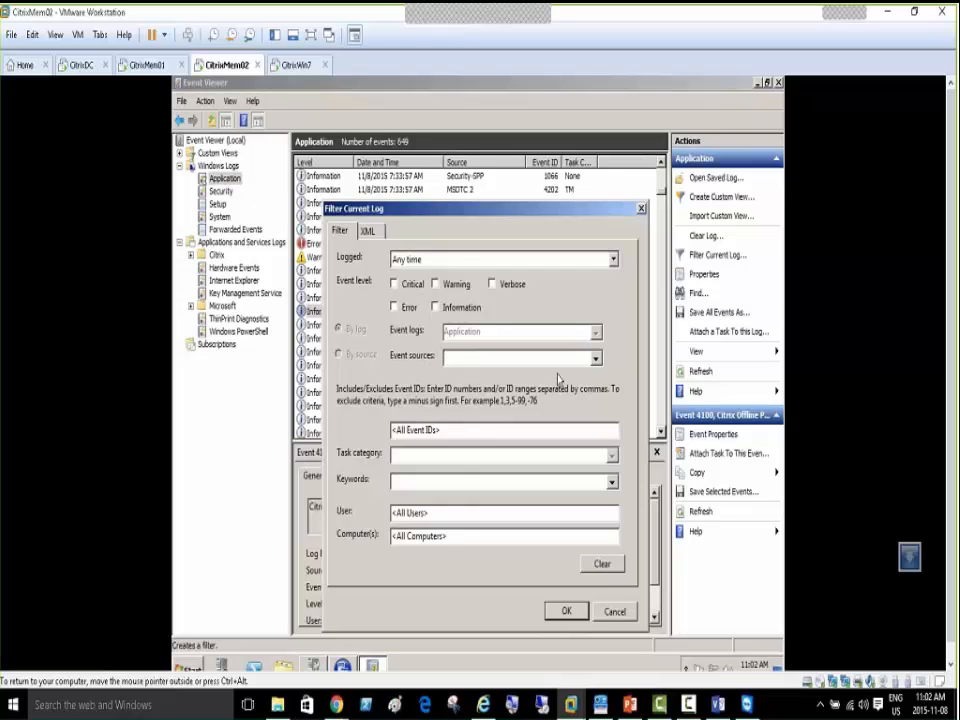
left_click(597, 360)
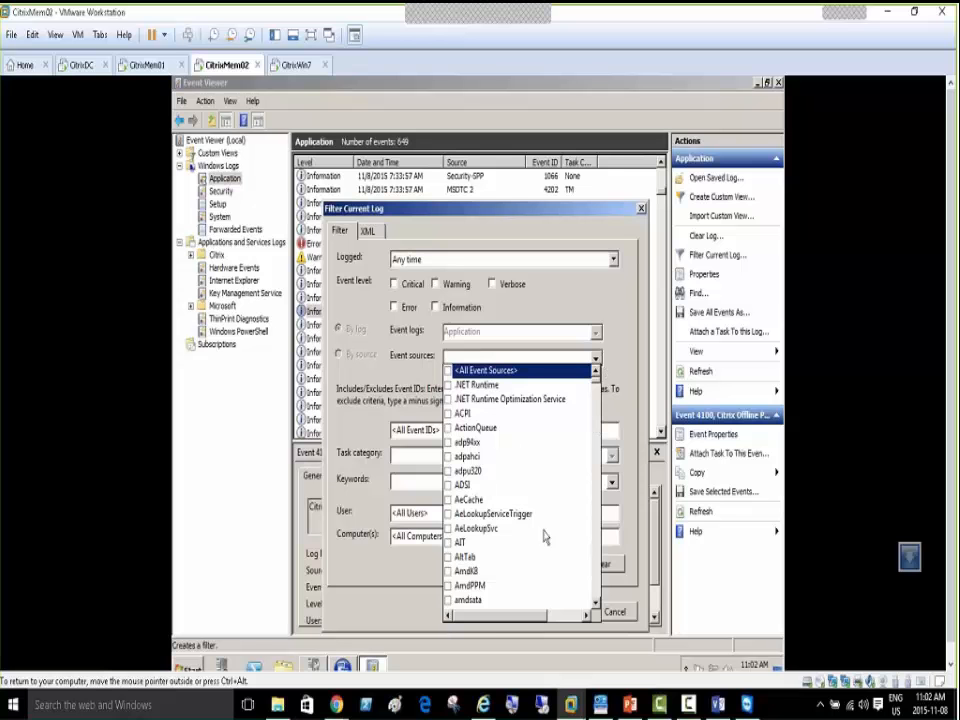
scroll(593, 404, "down", 8)
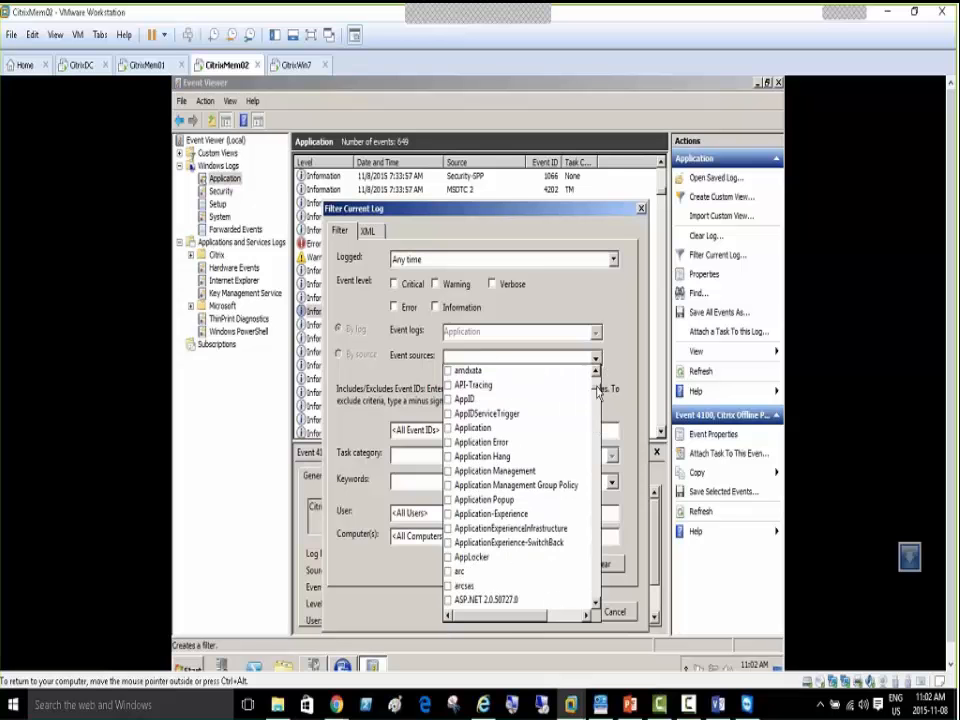
scroll(597, 397, "down", 6)
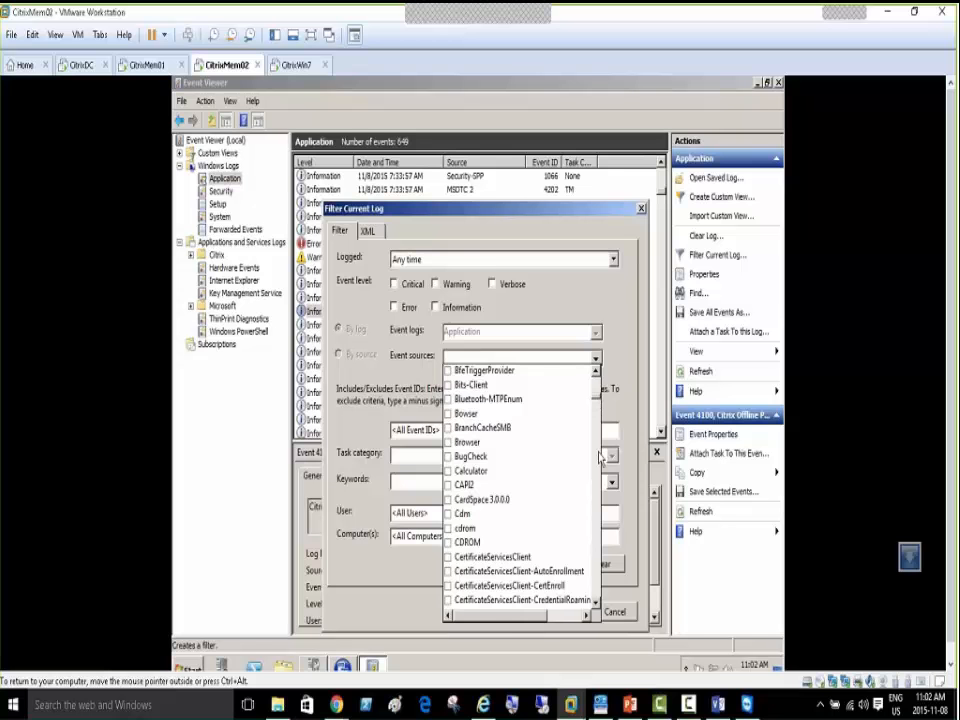
left_click(596, 605)
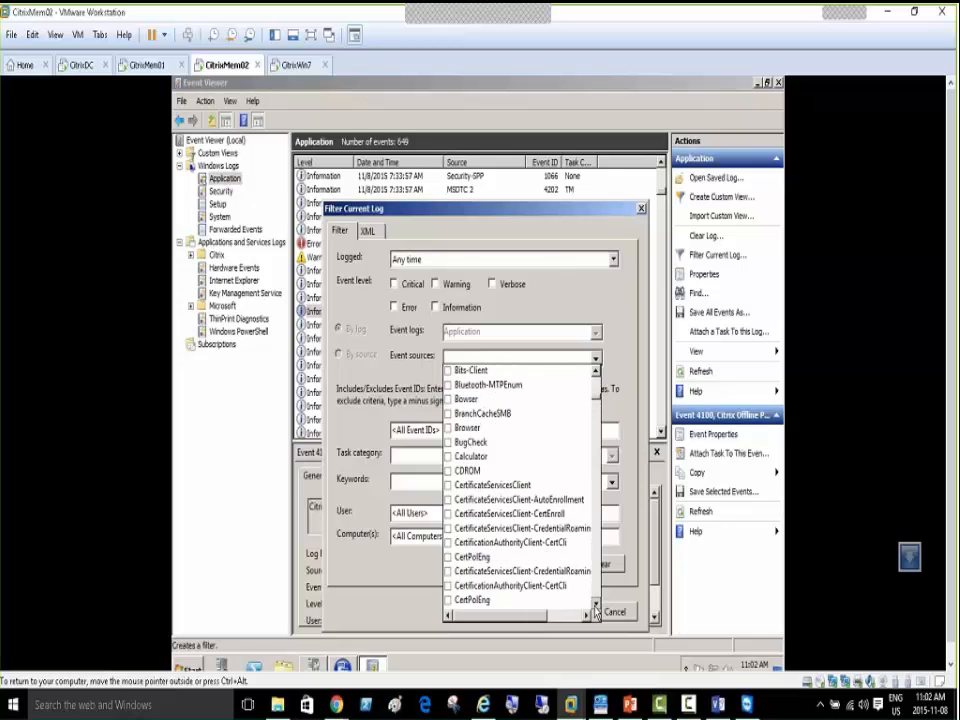
left_click(596, 605)
left_click(596, 605)
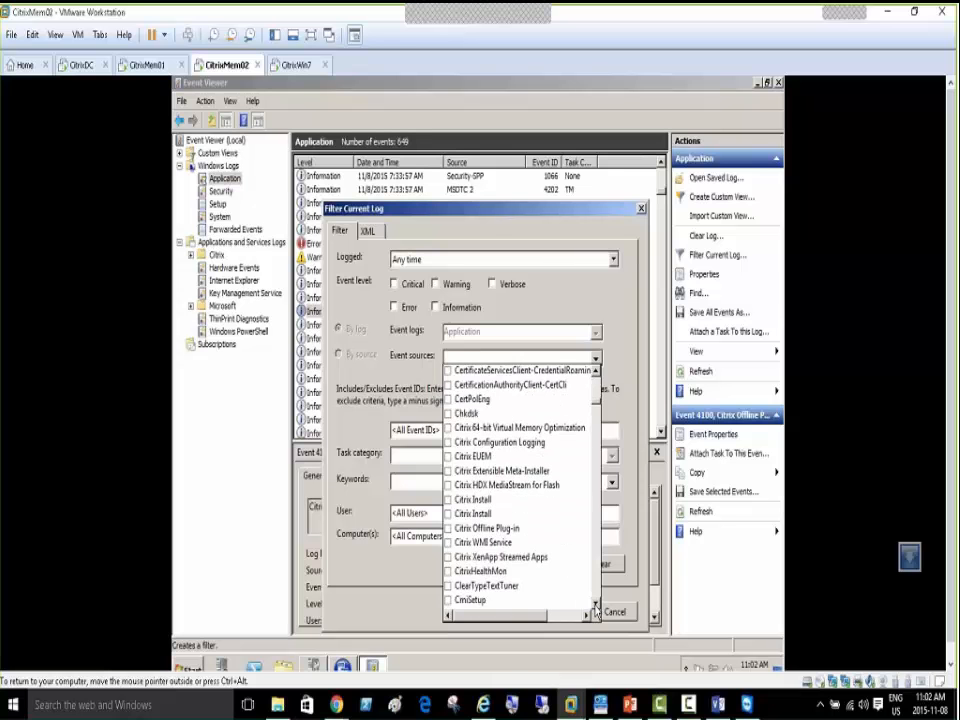
left_click(596, 605)
left_click(596, 605)
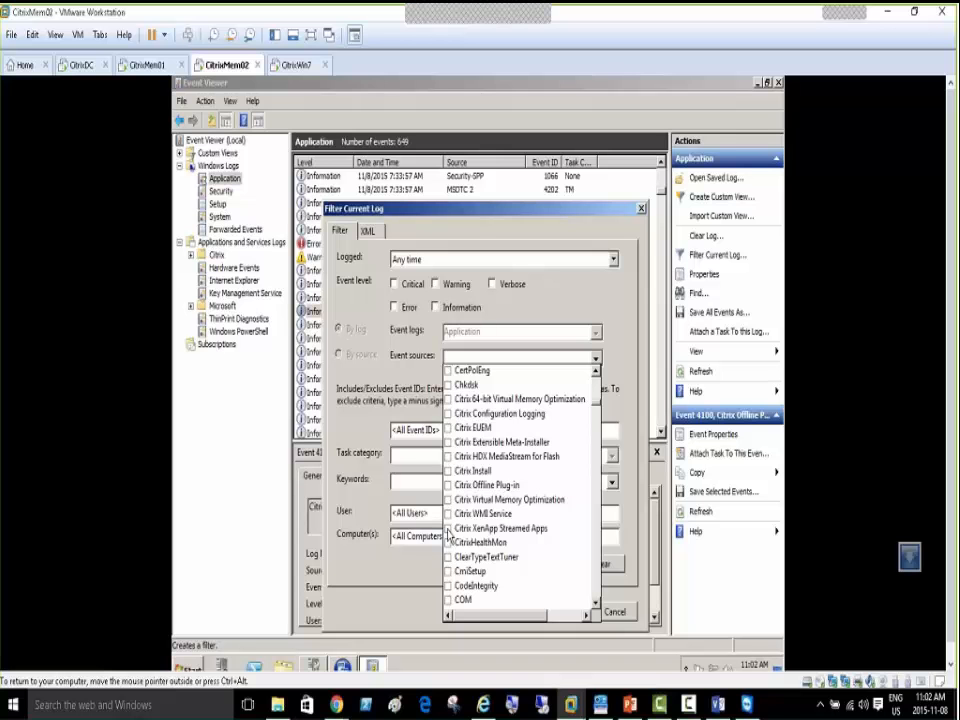
Tick Citrix XenApp Streamed Apps and CitrixHealthMon as event sources and apply the filter
left_click(448, 528)
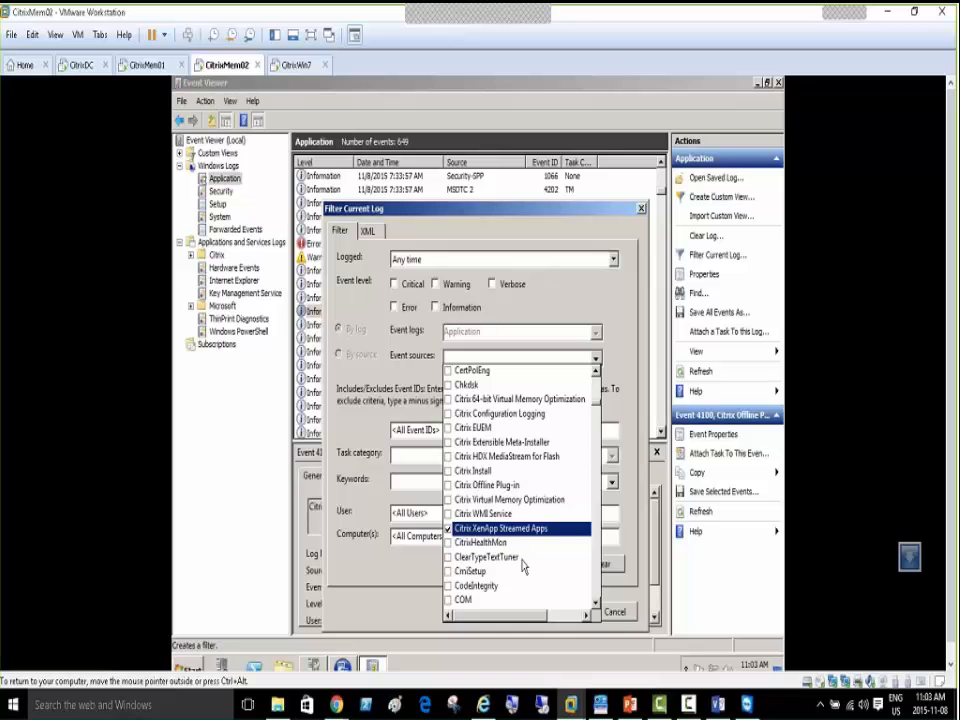
left_click(449, 541)
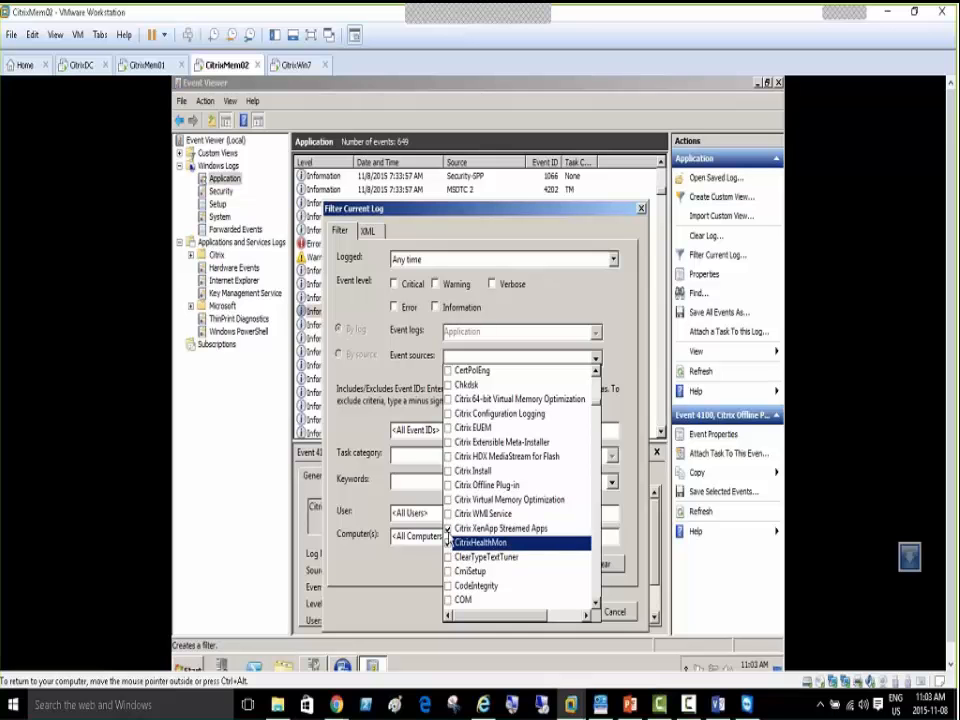
left_click(617, 590)
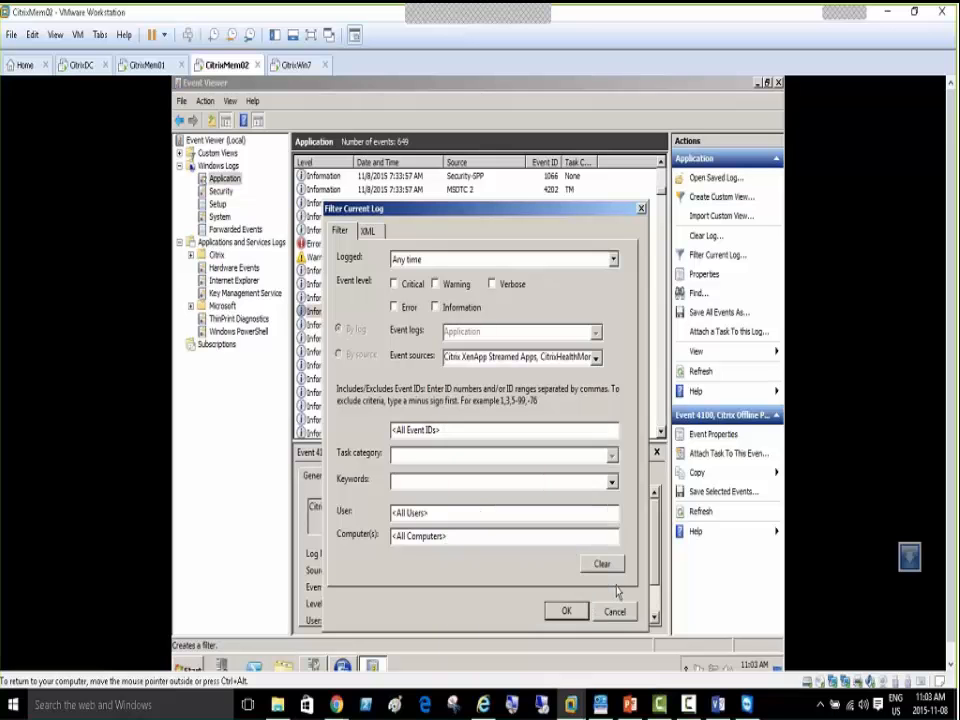
left_click(566, 613)
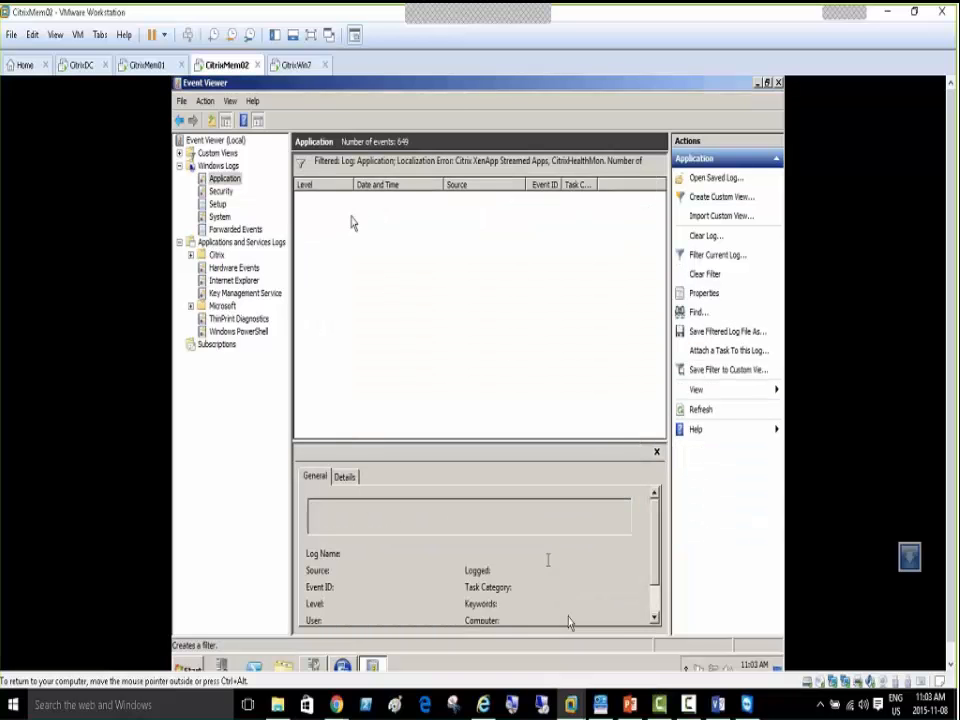
Refresh the Application log, switch to CitrixMem01, and show PowerPoint slide 14, 'Our Lab Configuration'
right_click(232, 179)
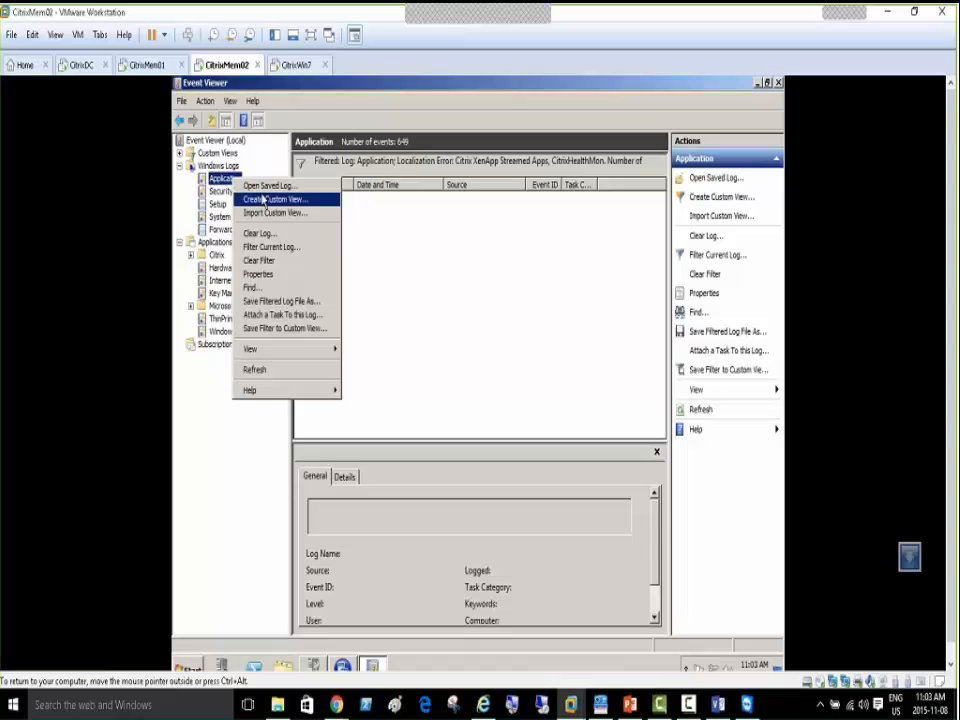
left_click(255, 370)
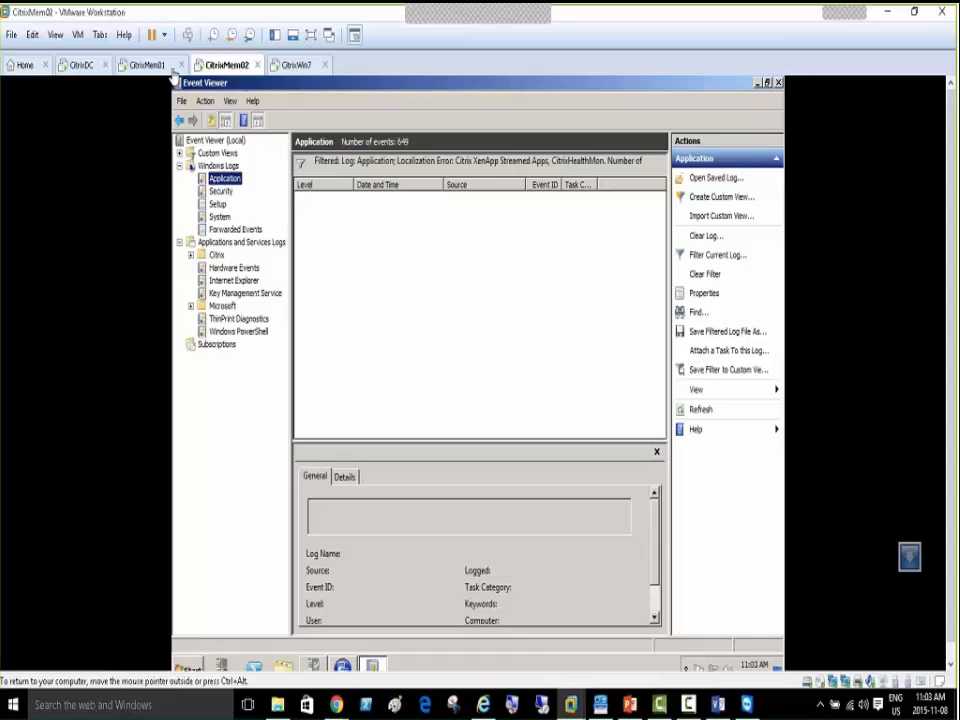
left_click(148, 65)
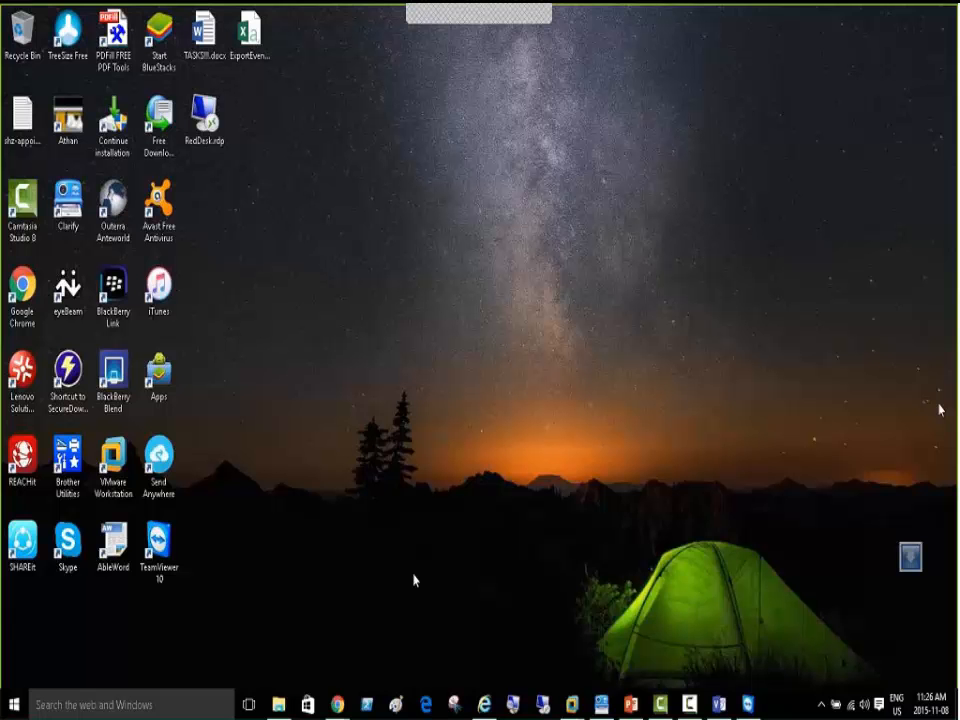
left_click(630, 705)
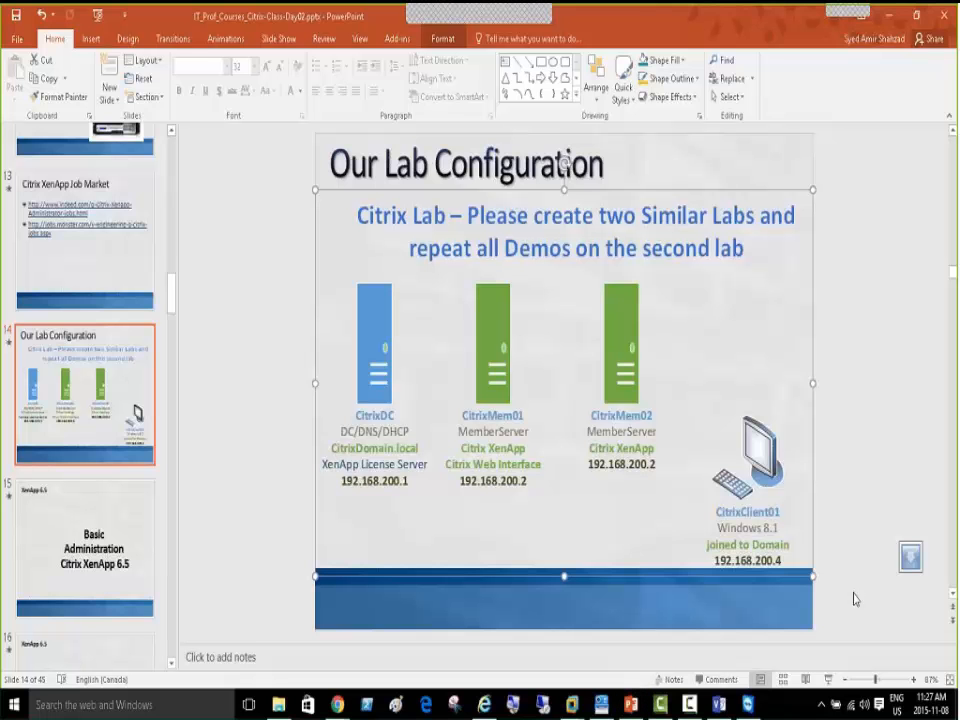
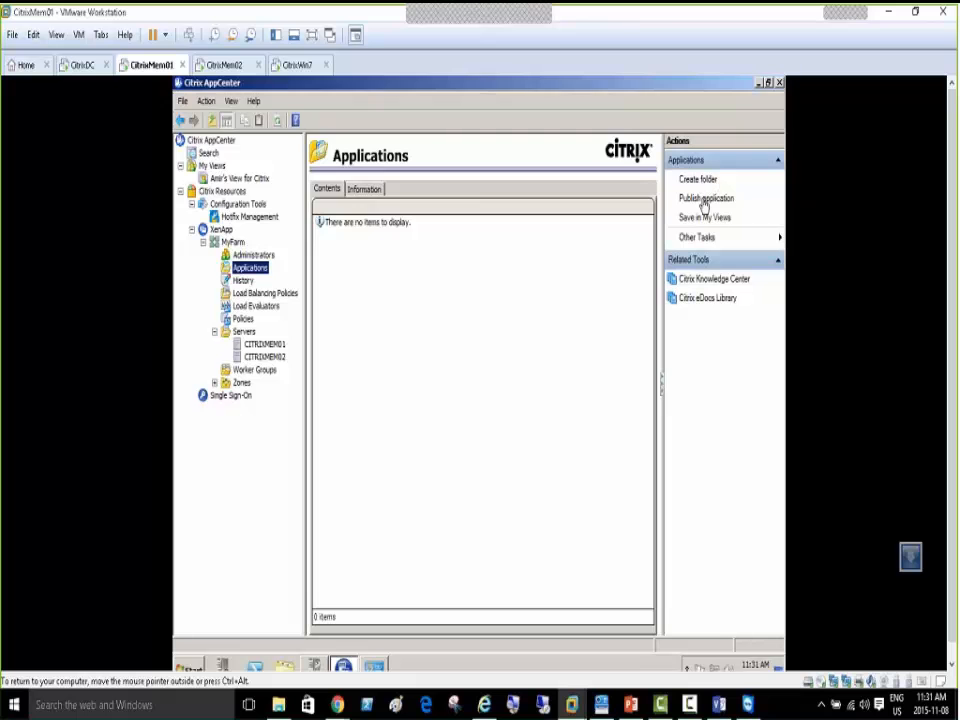
Open and cancel the Publish application wizard and the Create folder dialog
left_click(705, 199)
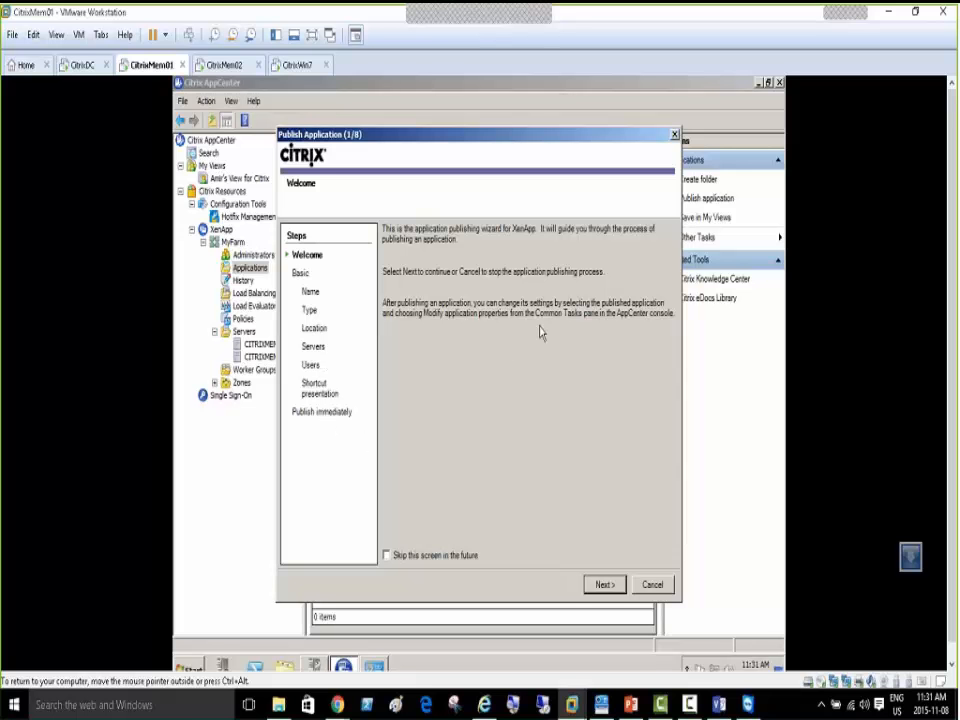
left_click(651, 585)
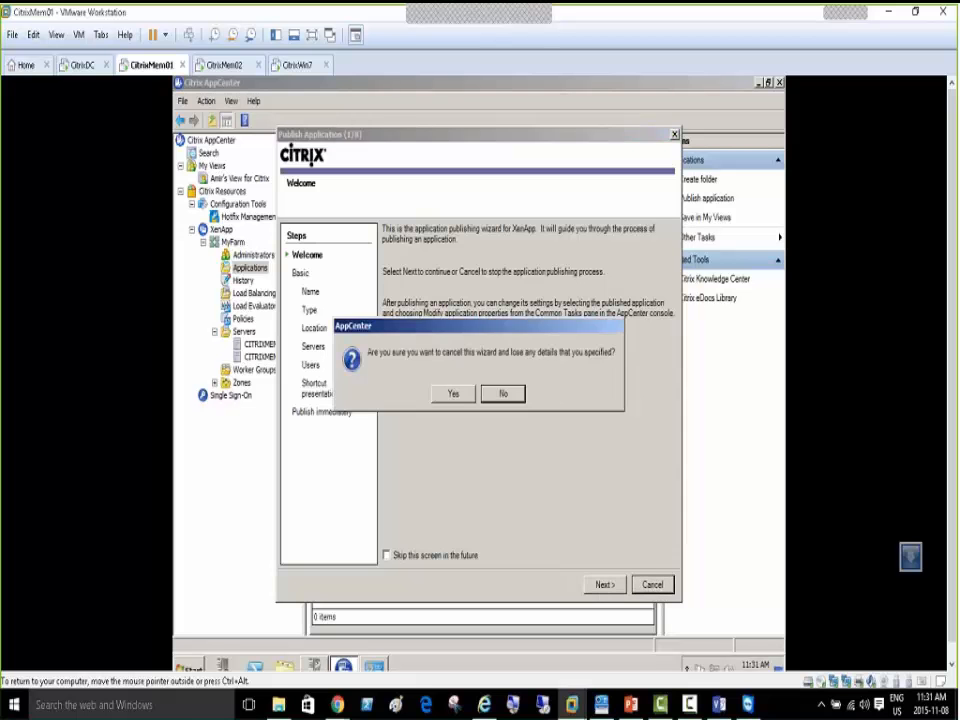
left_click(460, 390)
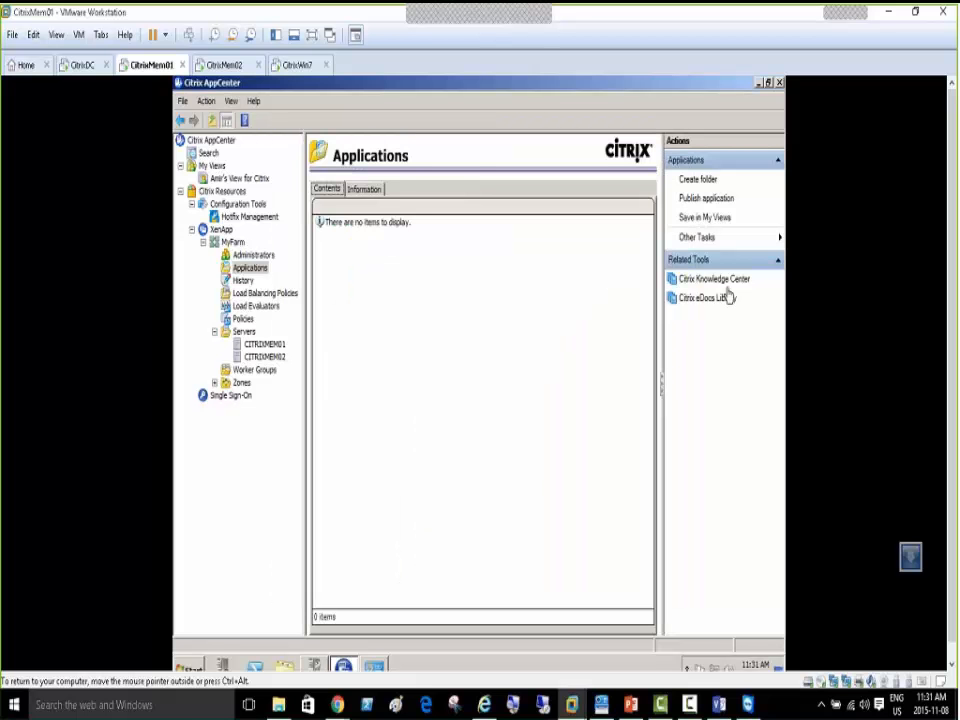
left_click(698, 180)
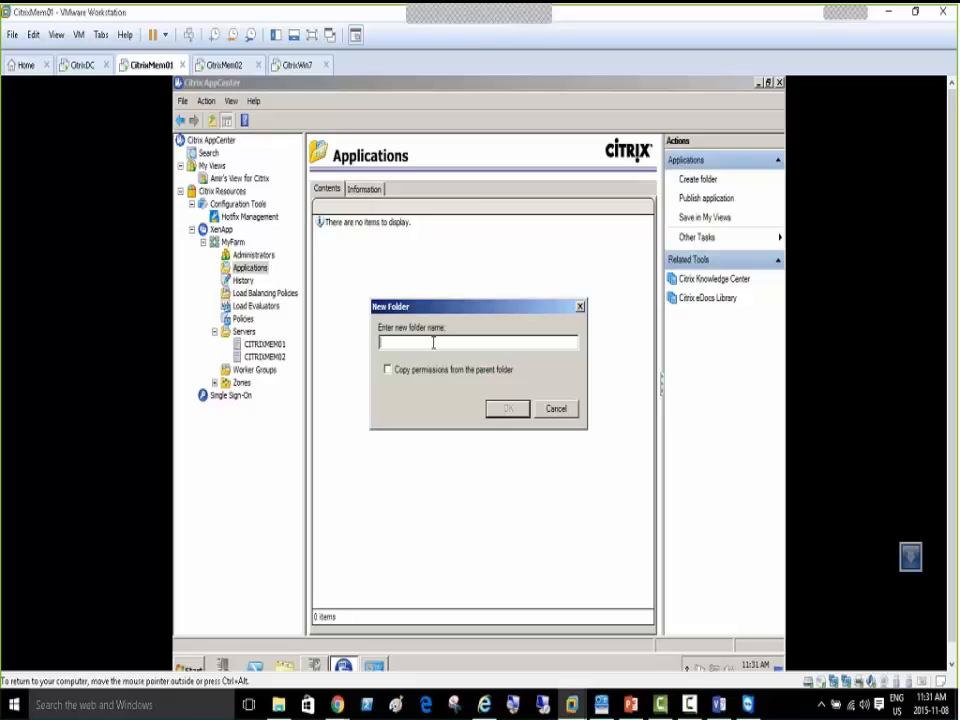
left_click(554, 410)
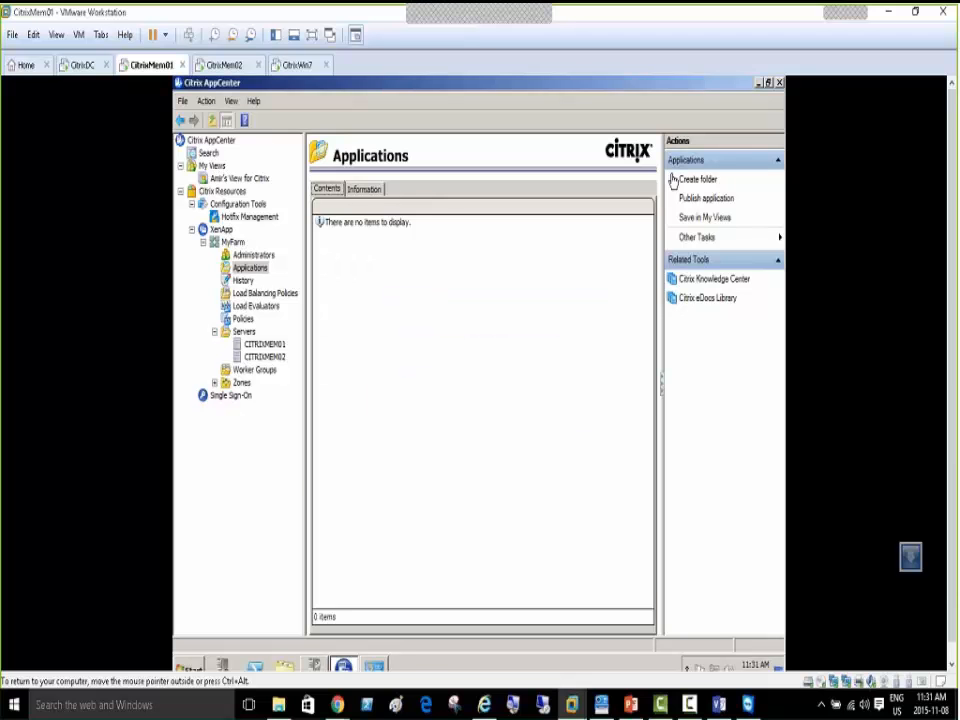
Show the farm's History and close the Network Connections window
left_click(243, 282)
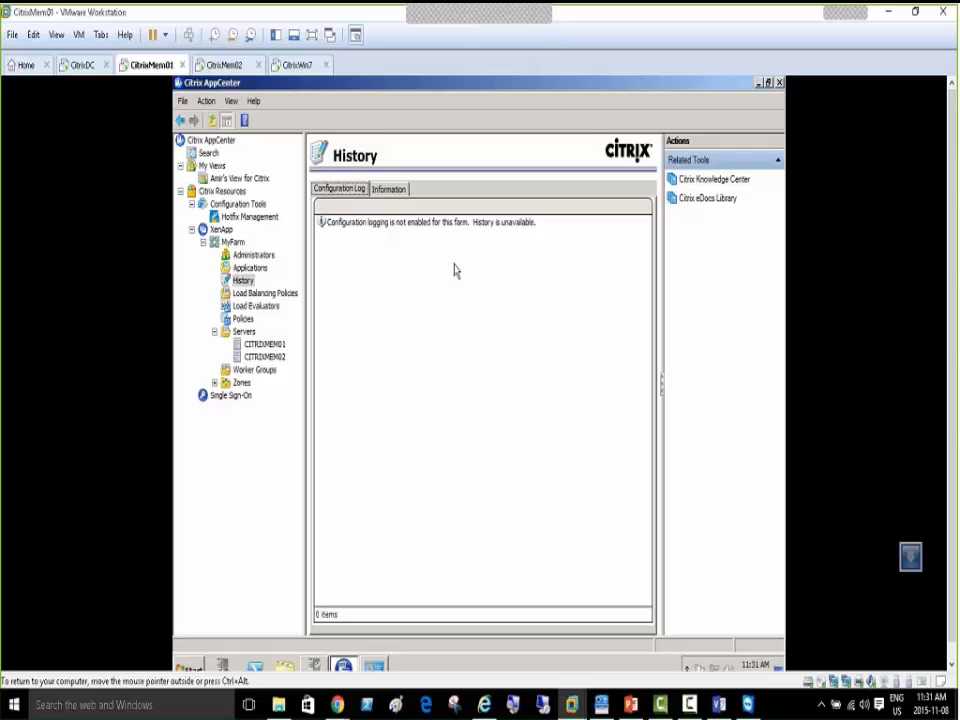
left_click(374, 667)
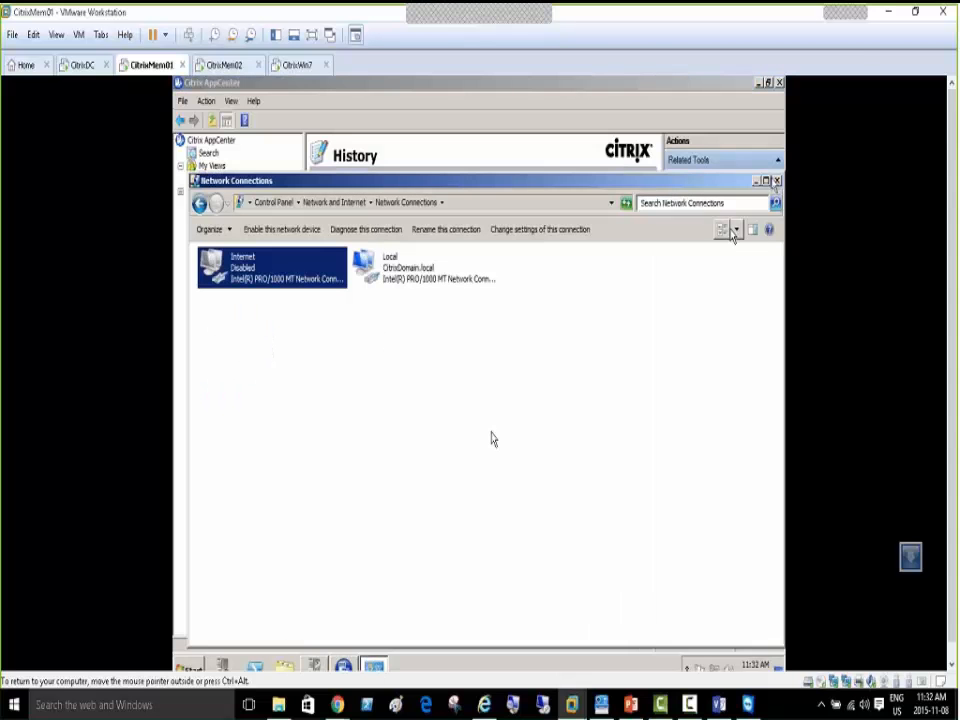
left_click(775, 182)
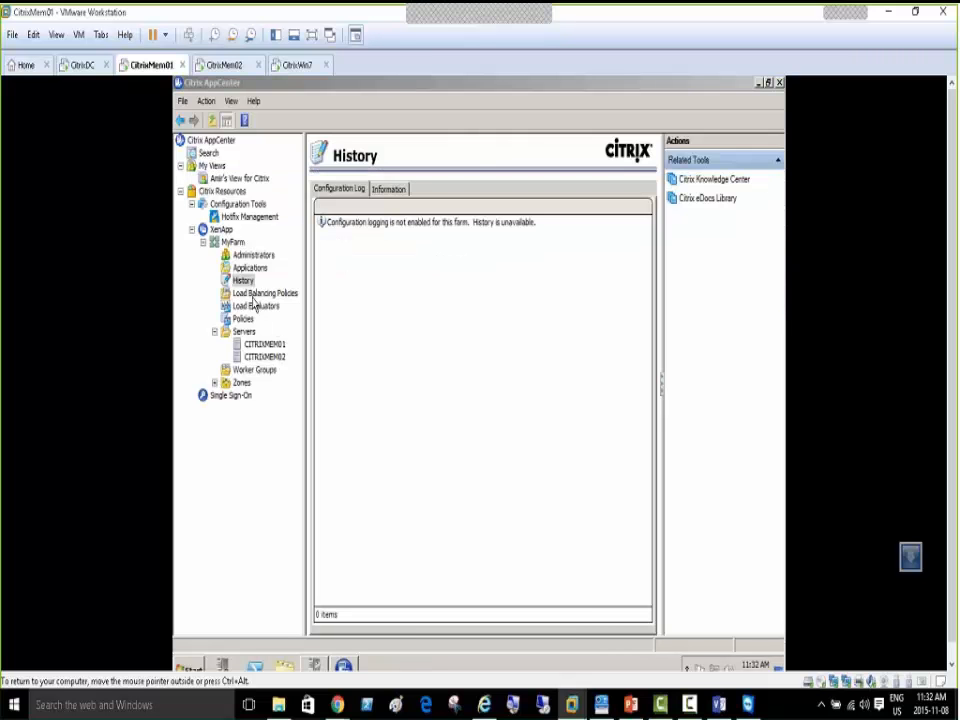
Open the farm's Load Evaluators and inspect the Advanced evaluator's details
left_click(255, 293)
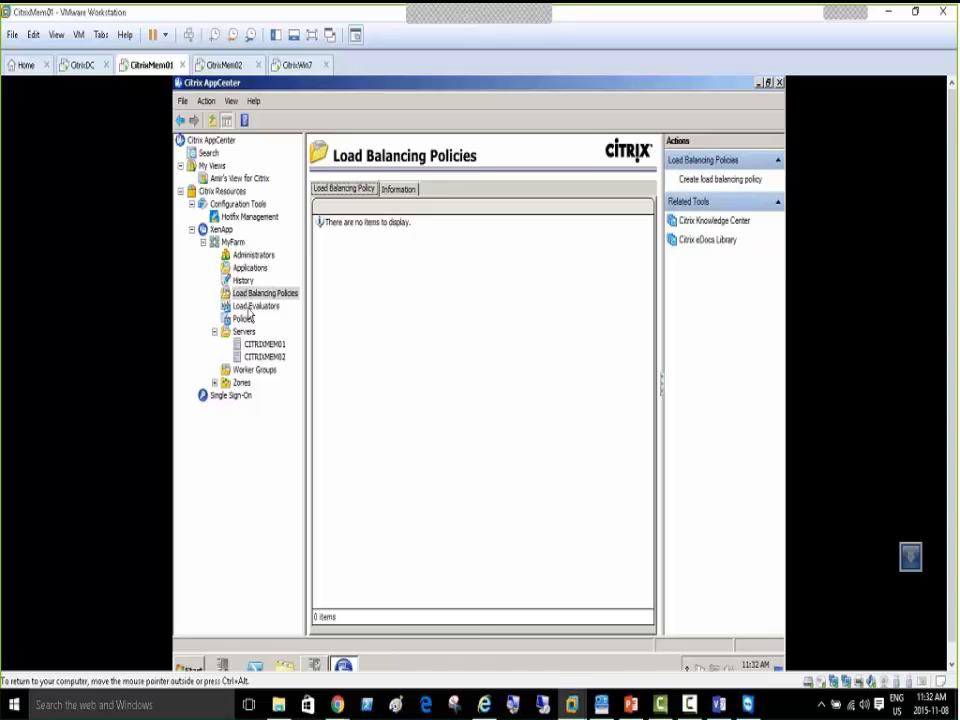
left_click(248, 308)
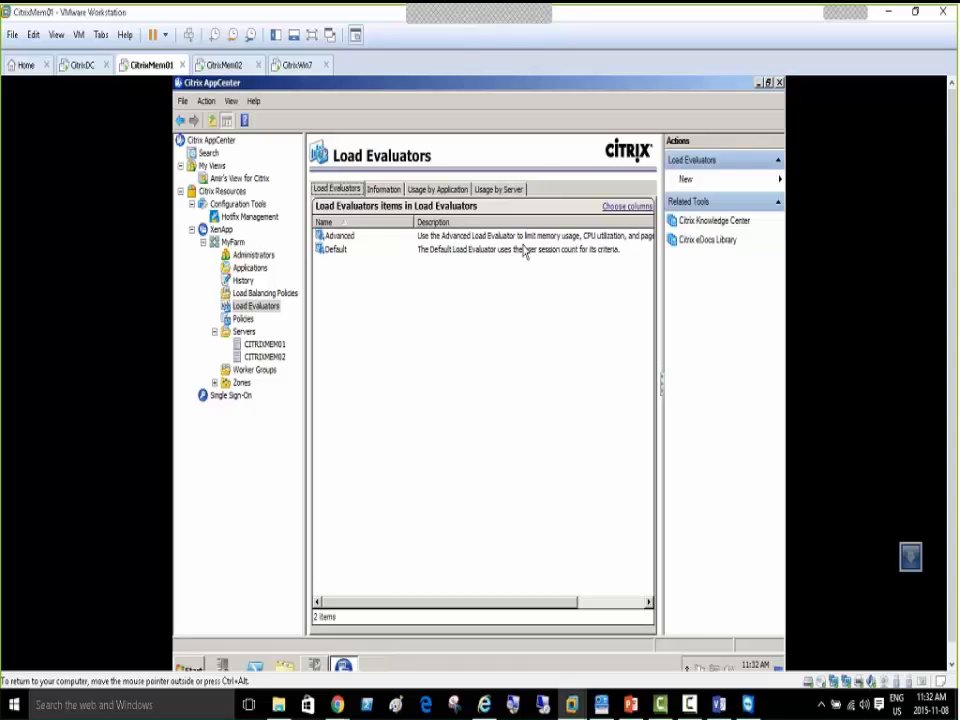
left_click(600, 237)
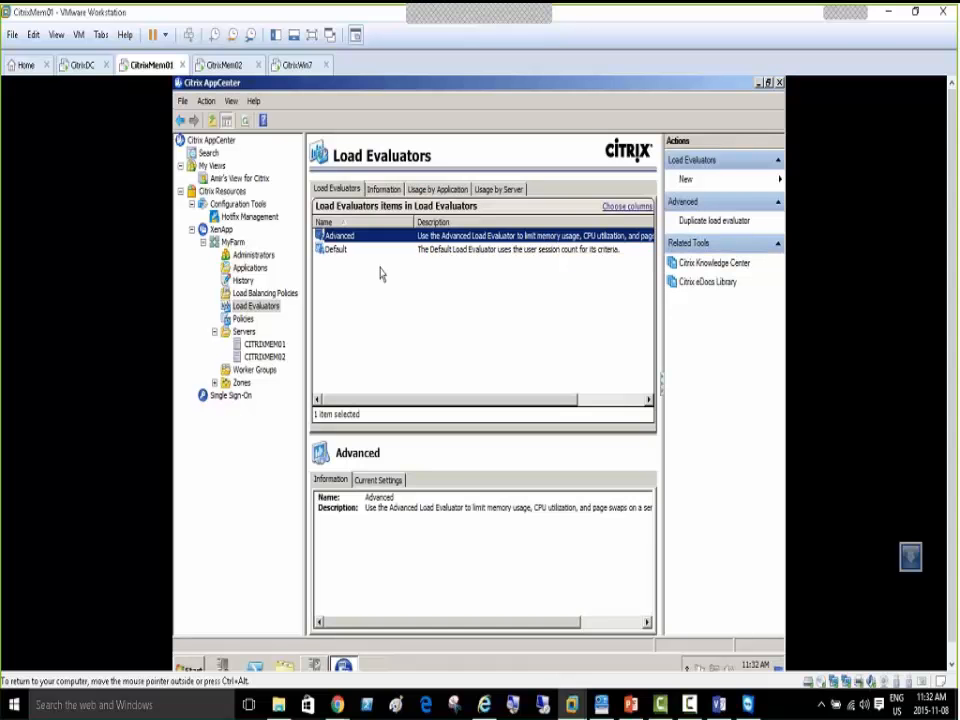
Check usage by application and by server, confirming CITRIXMEM01 and CITRIXMEM02 use Default
left_click(429, 191)
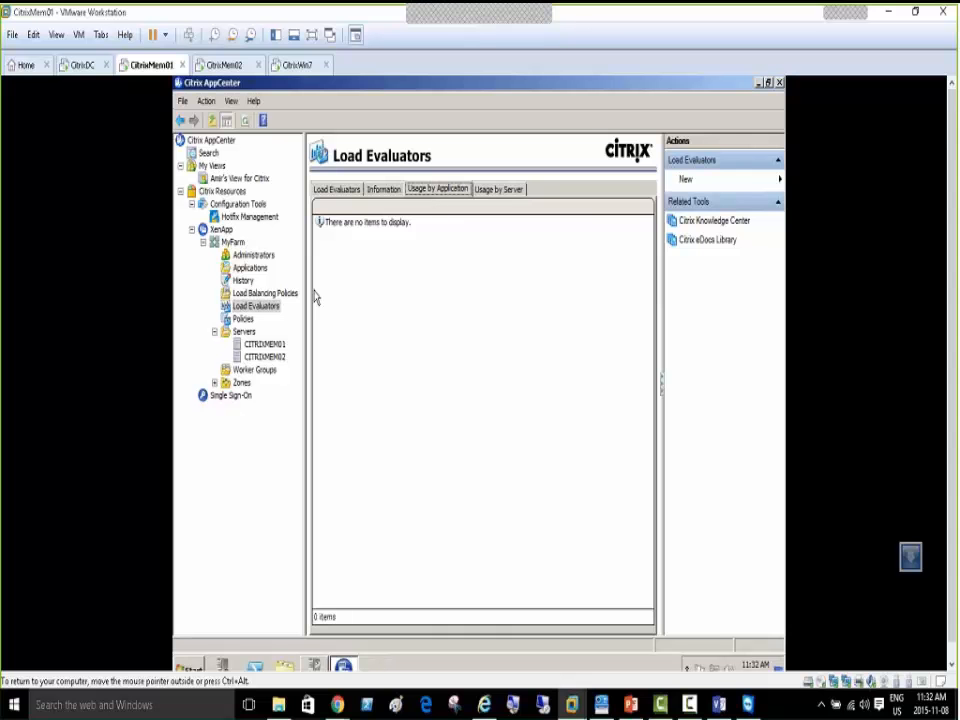
left_click(500, 189)
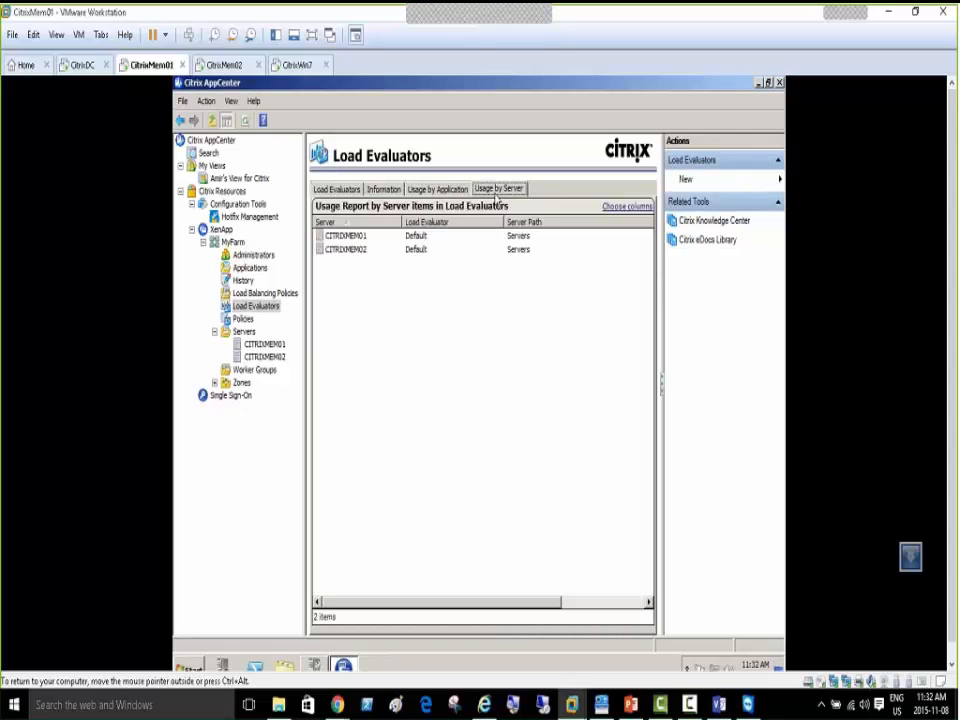
left_click(359, 241)
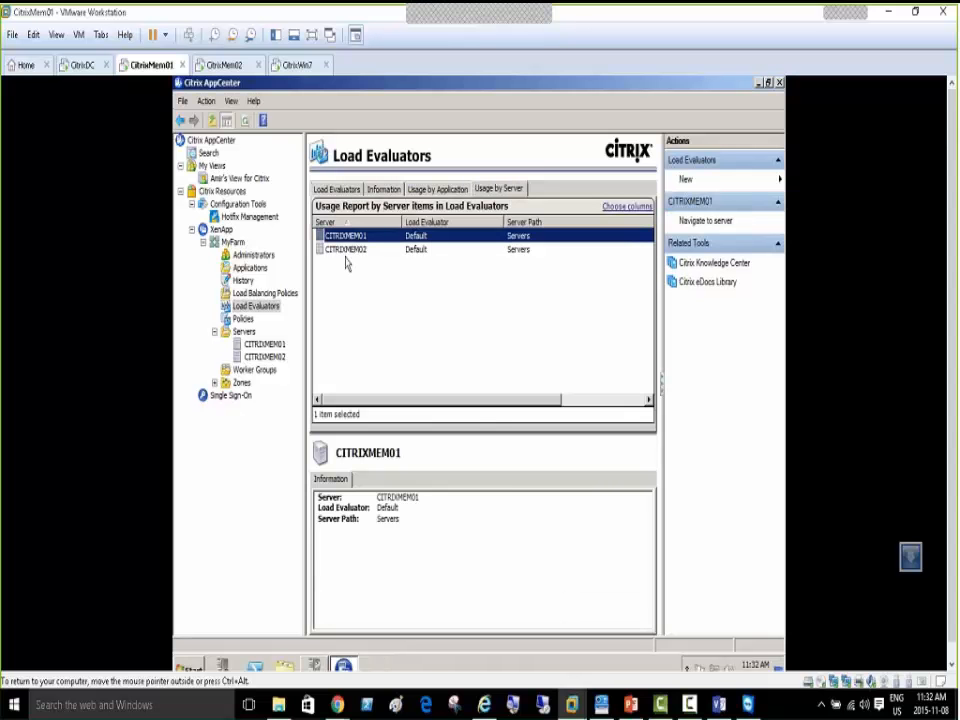
left_click(345, 252)
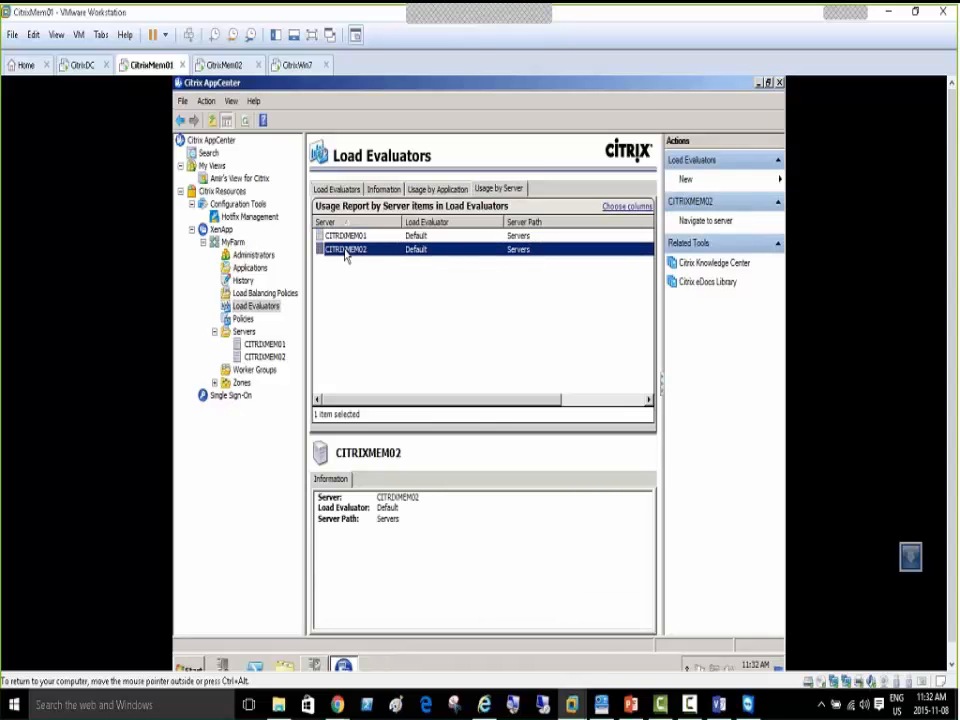
left_click(331, 190)
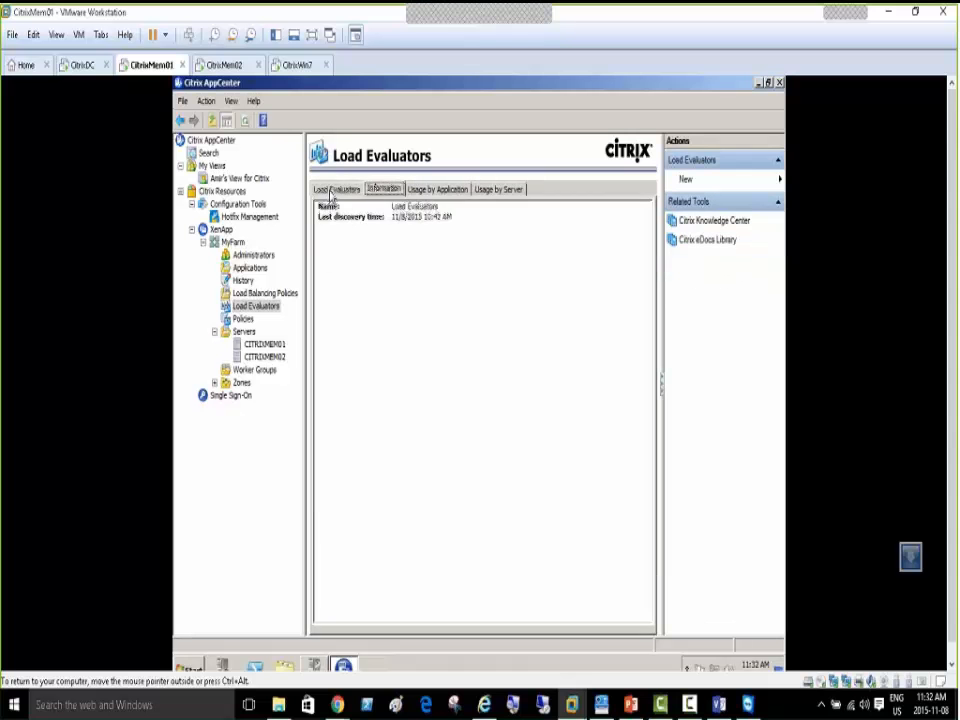
left_click(331, 191)
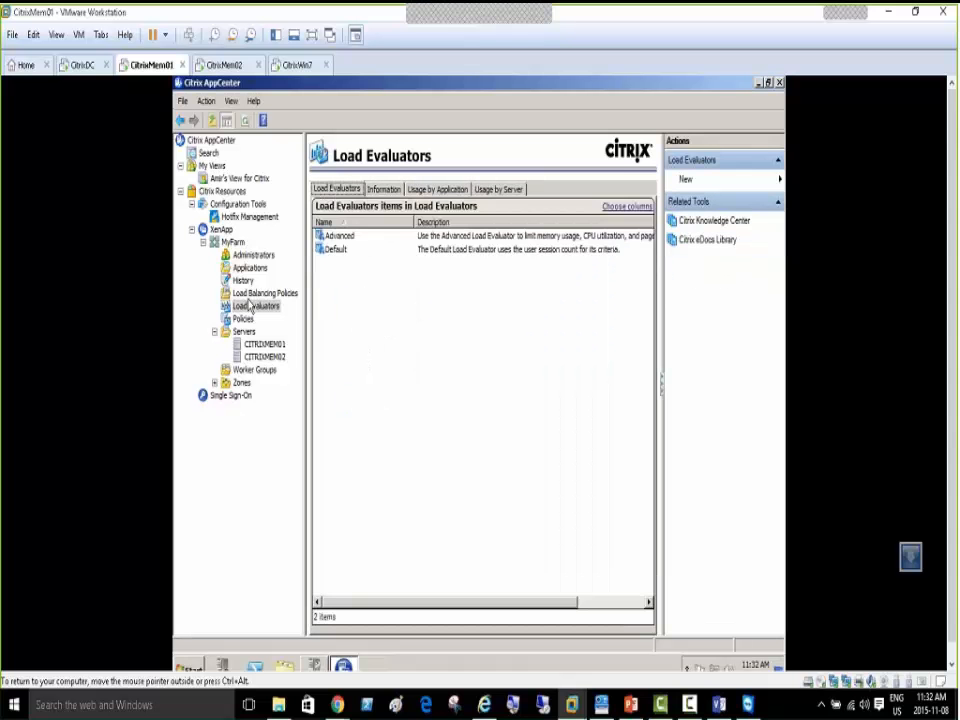
Select Policies, open and dismiss its actions menu, then open the guest Start menu
key("Down")
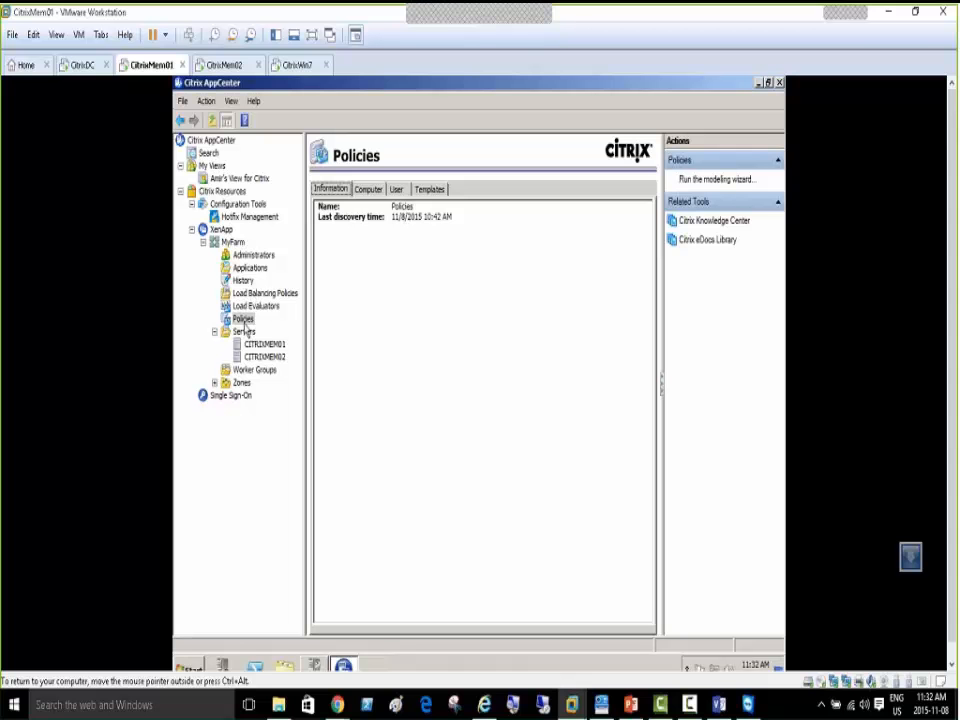
right_click(244, 321)
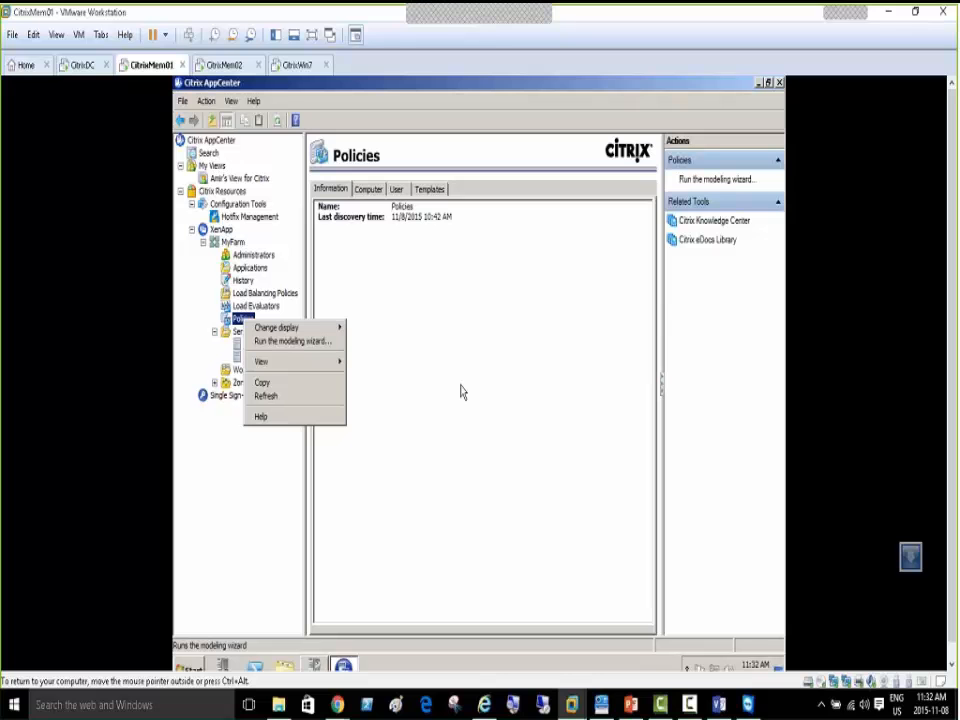
left_click(424, 356)
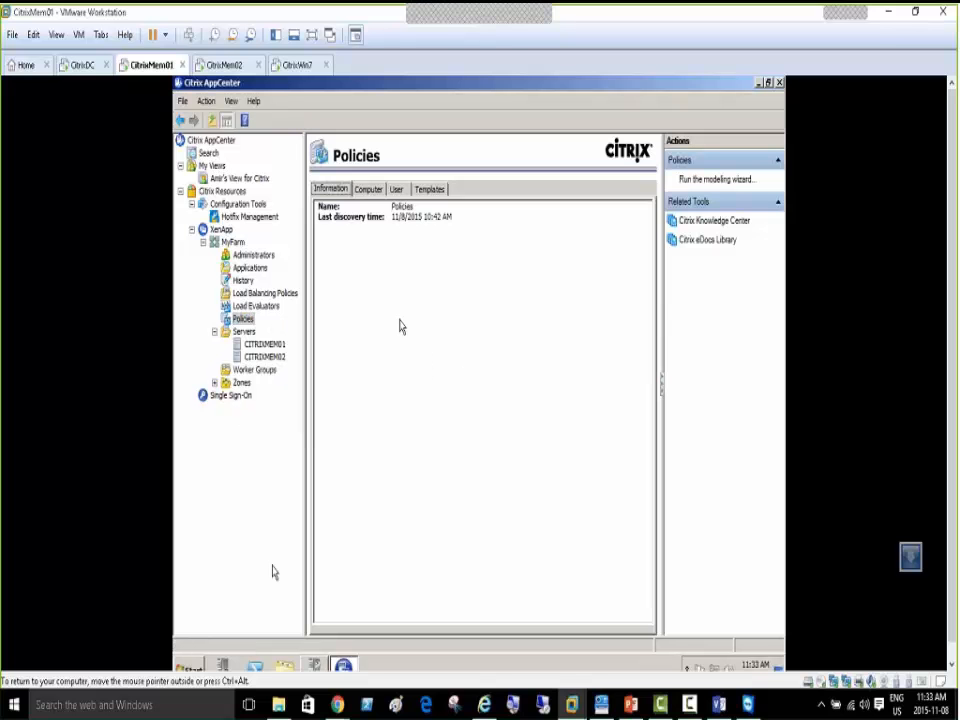
left_click(186, 666)
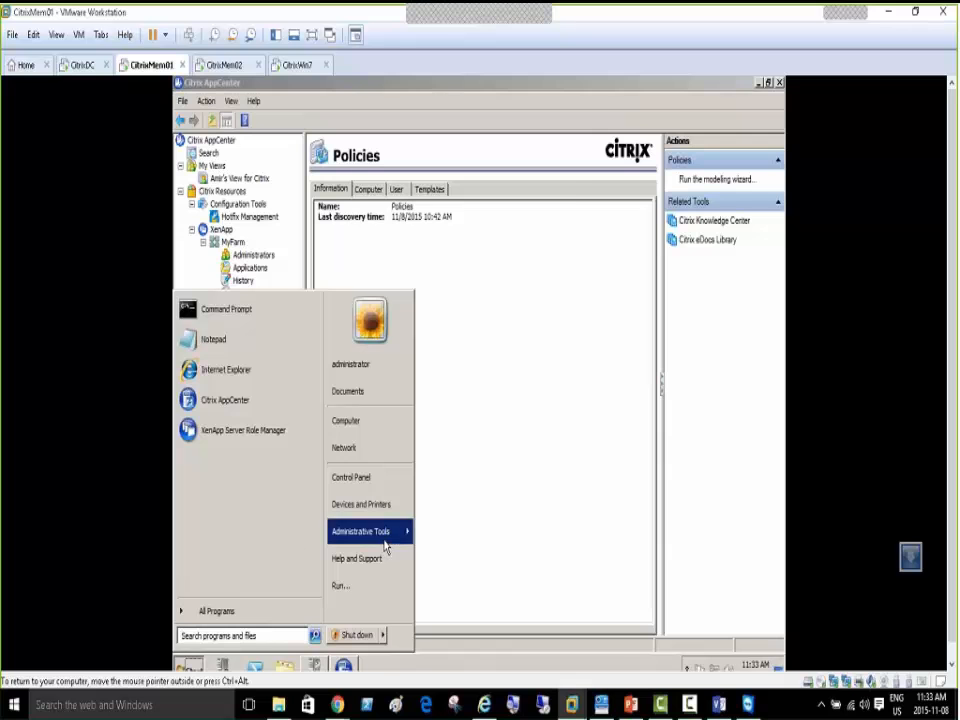
Switch to CitrixDC full screen and launch Group Policy Management from Administrative Tools
mouse_move(387, 535)
left_click(84, 65)
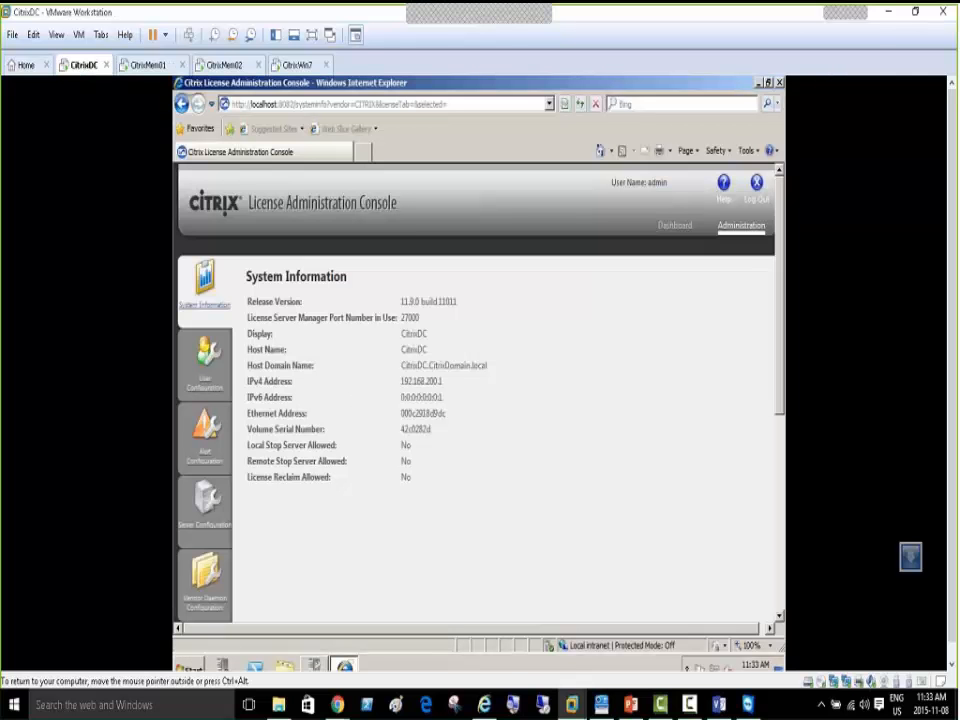
left_click(311, 35)
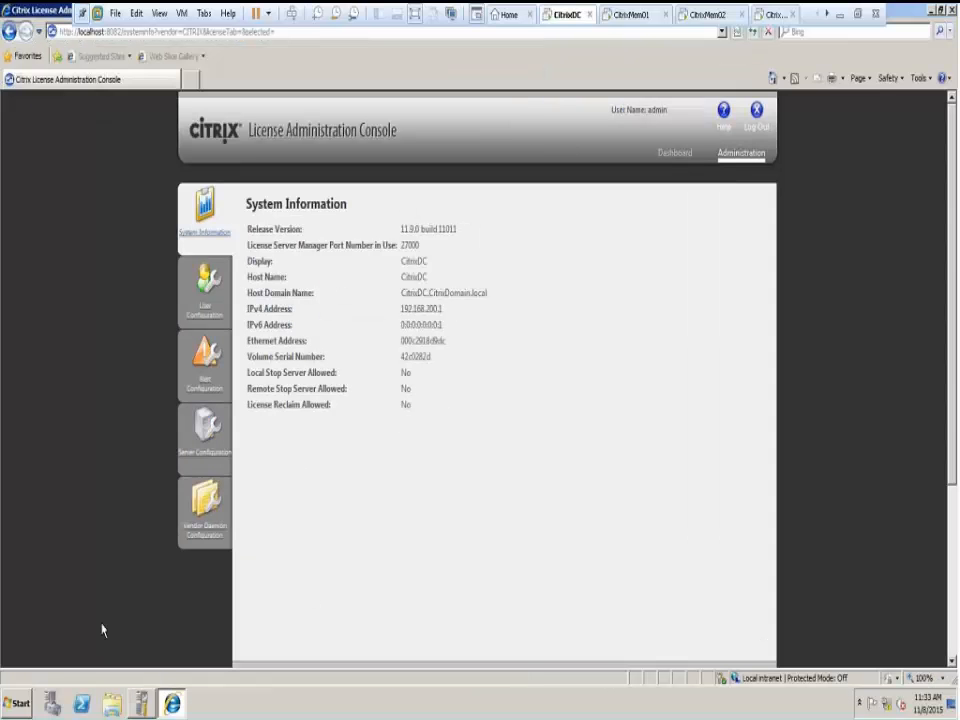
left_click(18, 703)
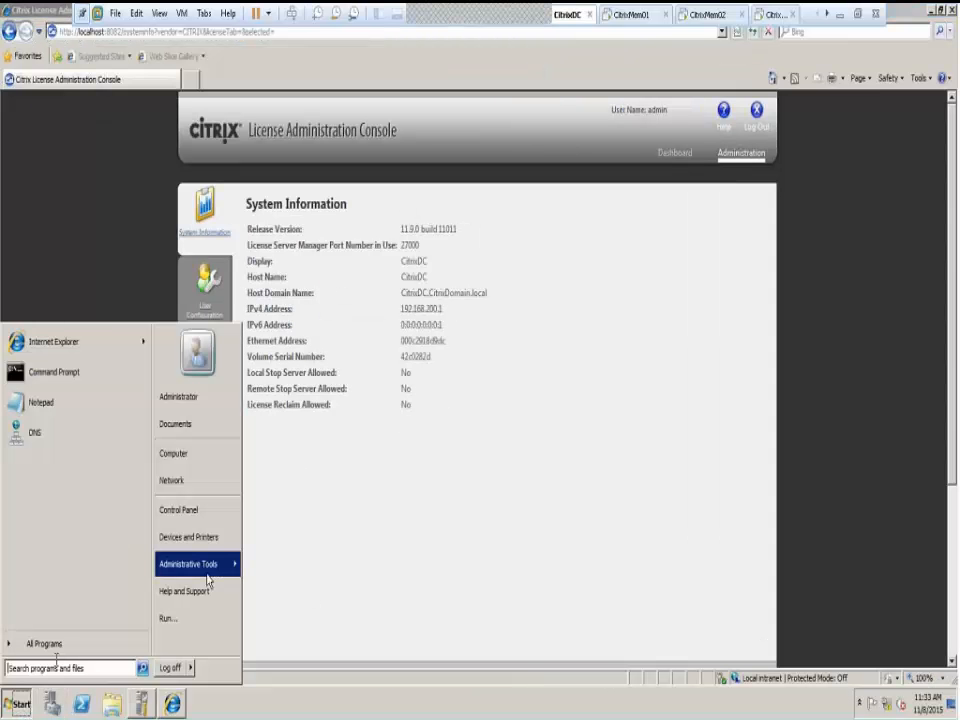
mouse_move(207, 578)
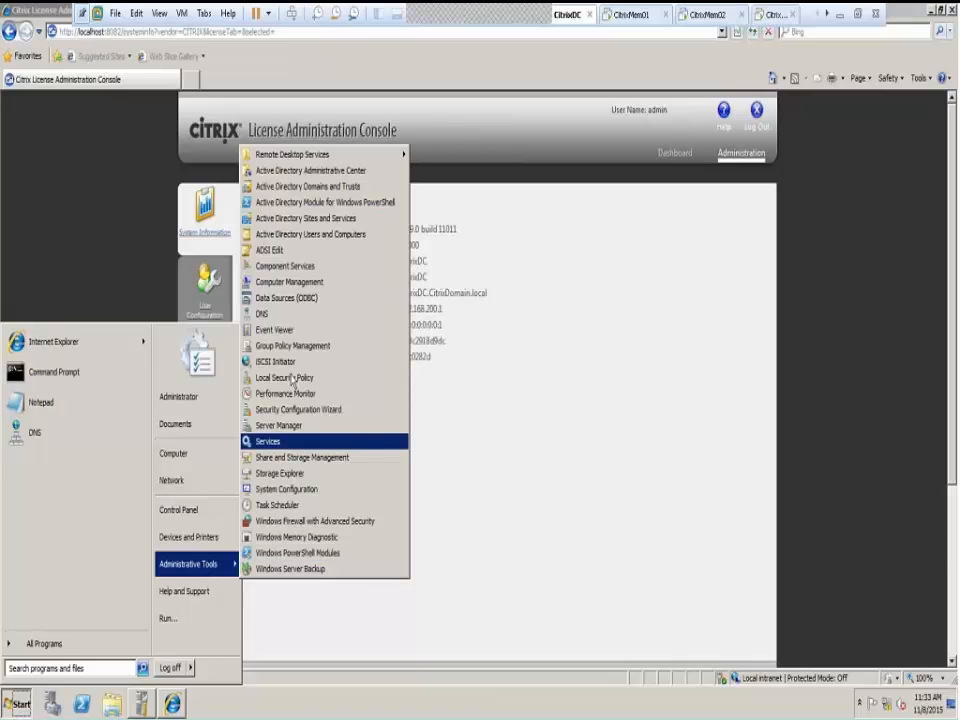
left_click(320, 347)
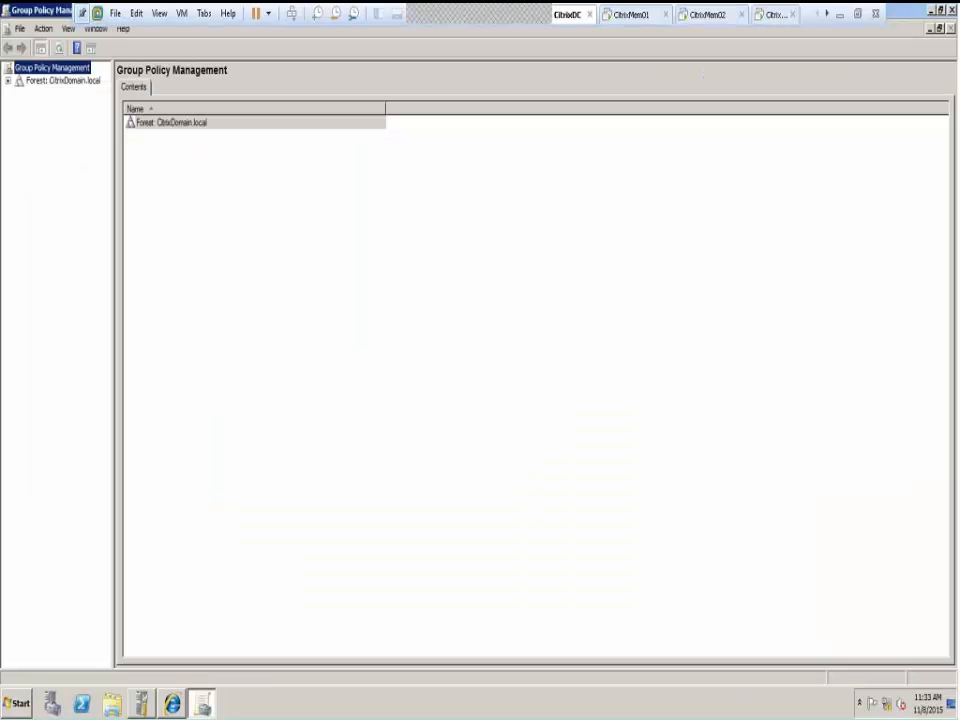
Expand the CitrixDomain.local tree, Domain Controllers and Group Policy Objects, and select Default Domain Policy
left_click(8, 81)
left_click(19, 93)
left_click(30, 106)
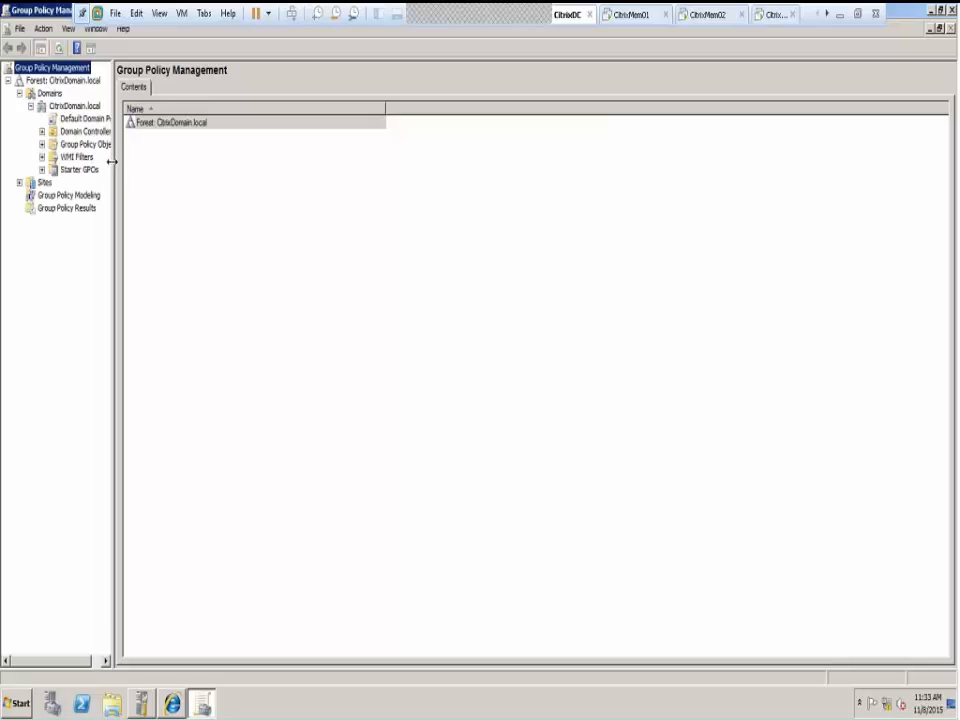
left_click_drag(112, 162, 212, 189)
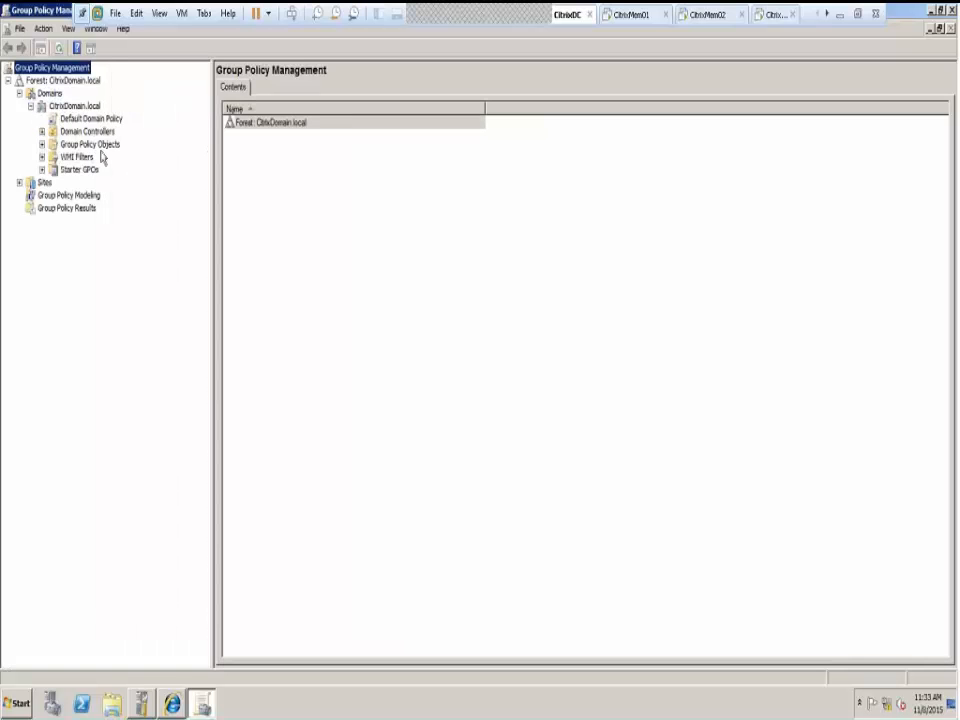
left_click(42, 131)
left_click(42, 157)
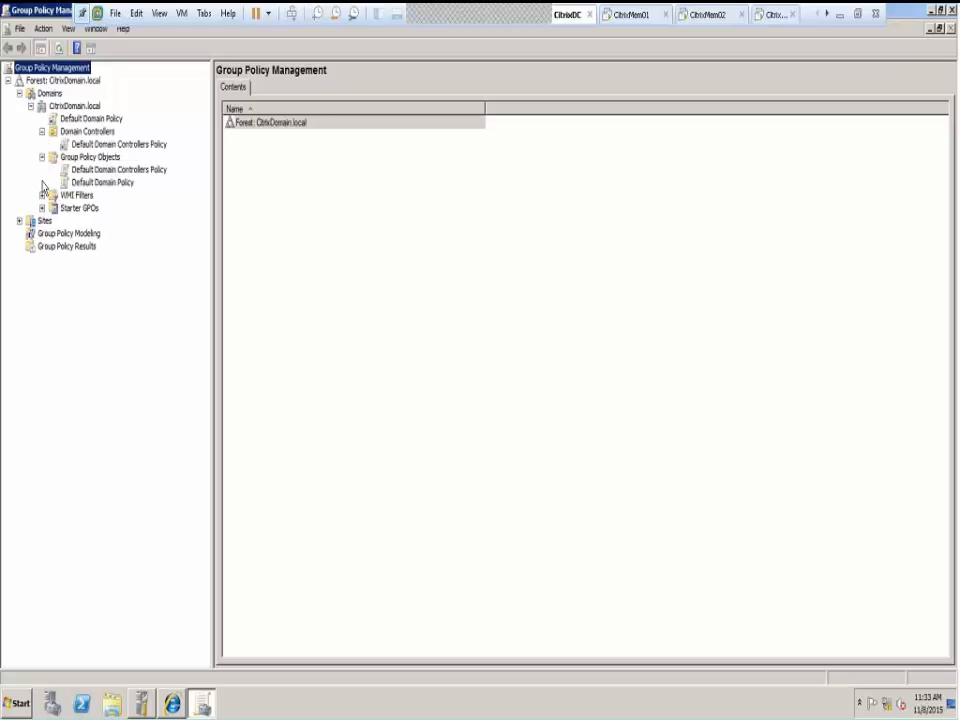
left_click(91, 118)
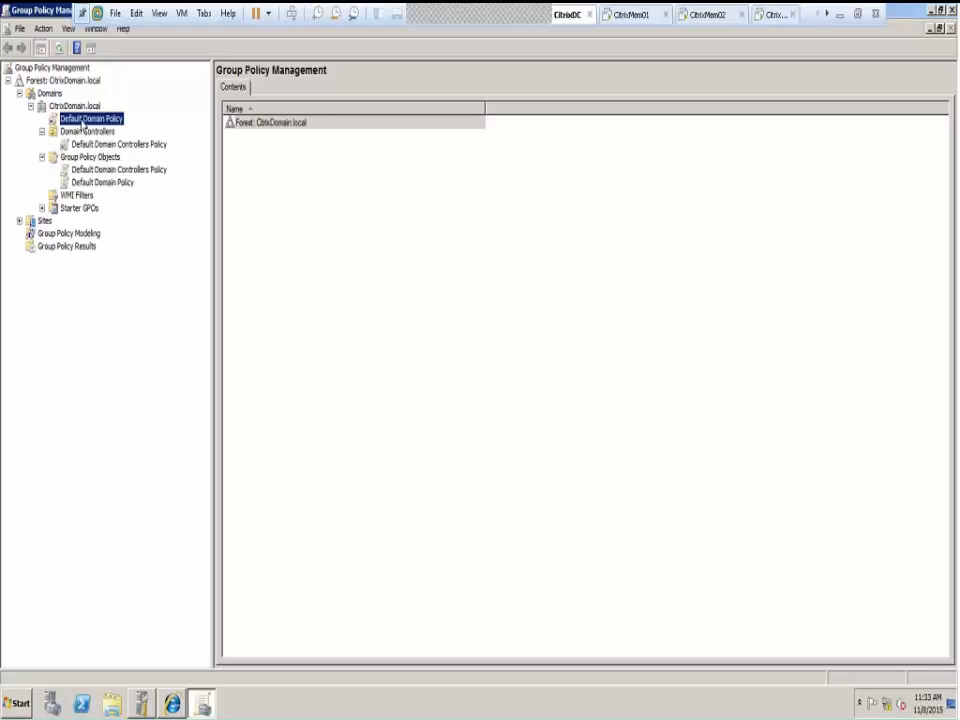
left_click(562, 386)
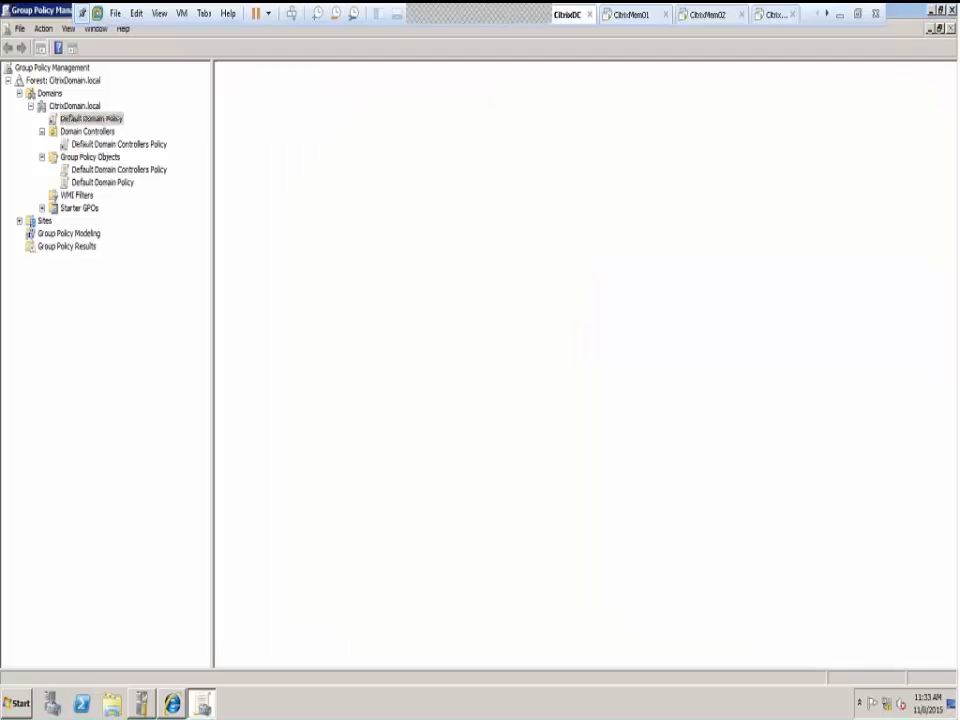
Show the Settings report, trusting about:security_mmc.exe, and expand Security Settings
left_click(256, 89)
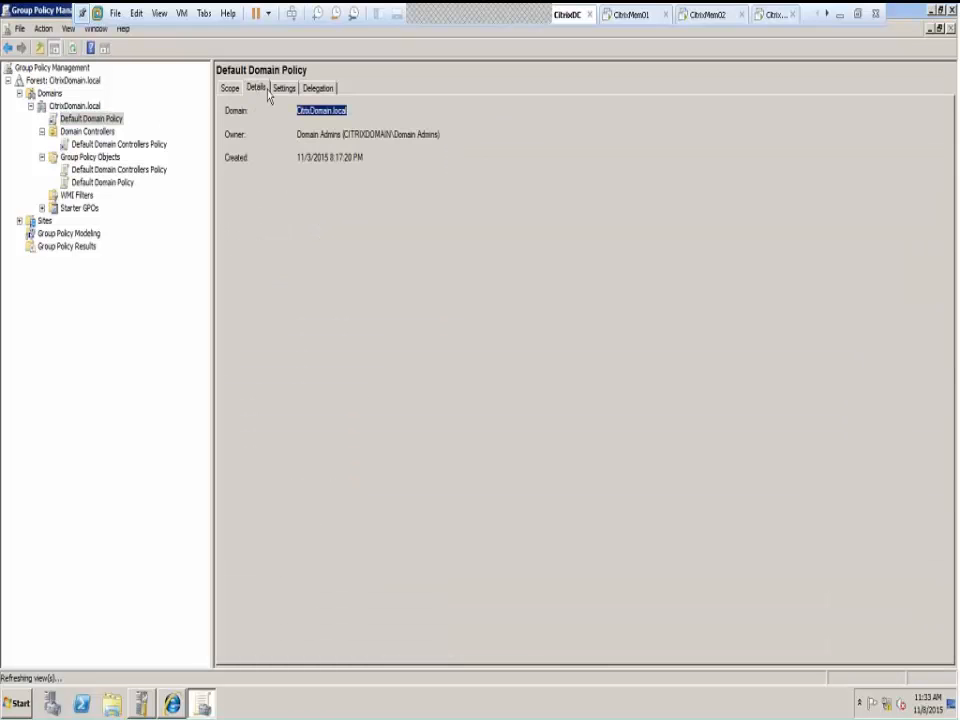
left_click(281, 88)
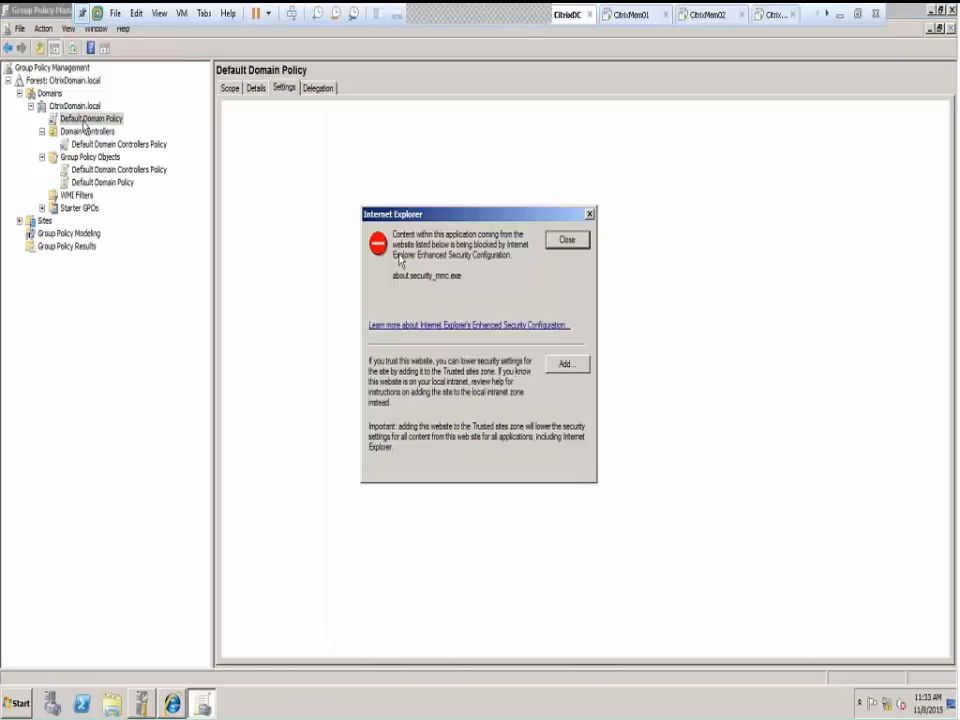
left_click(573, 364)
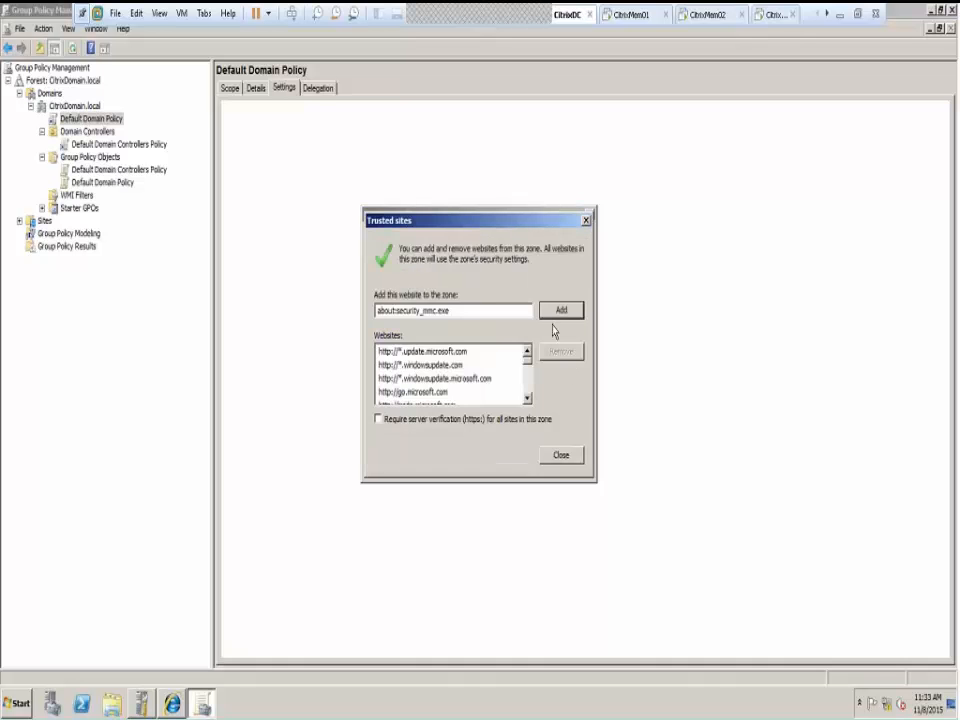
left_click(556, 315)
left_click(561, 455)
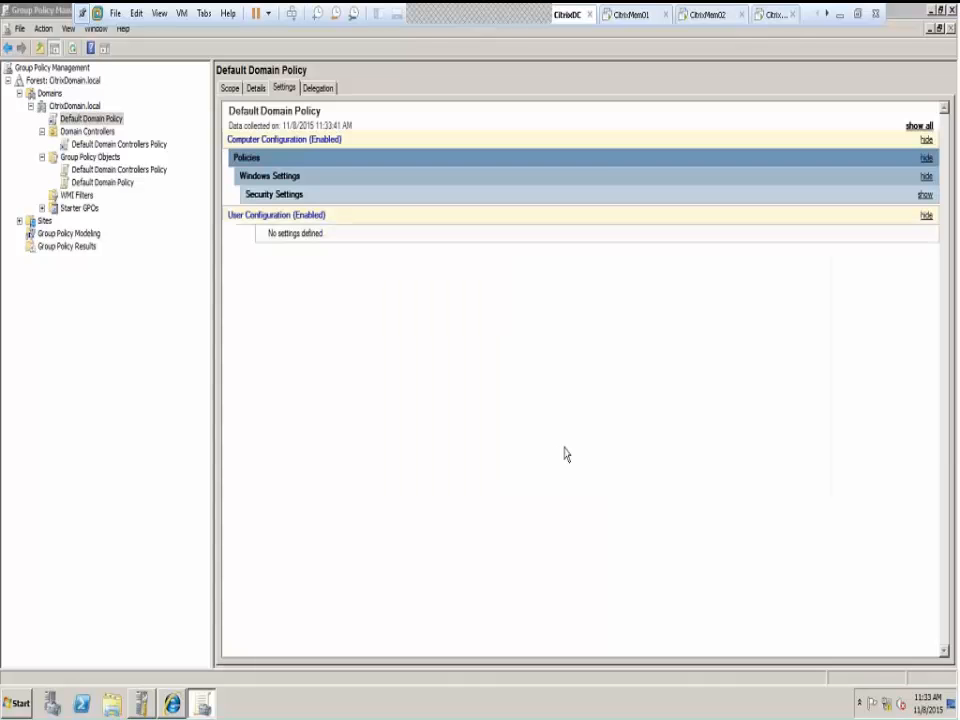
left_click(250, 196)
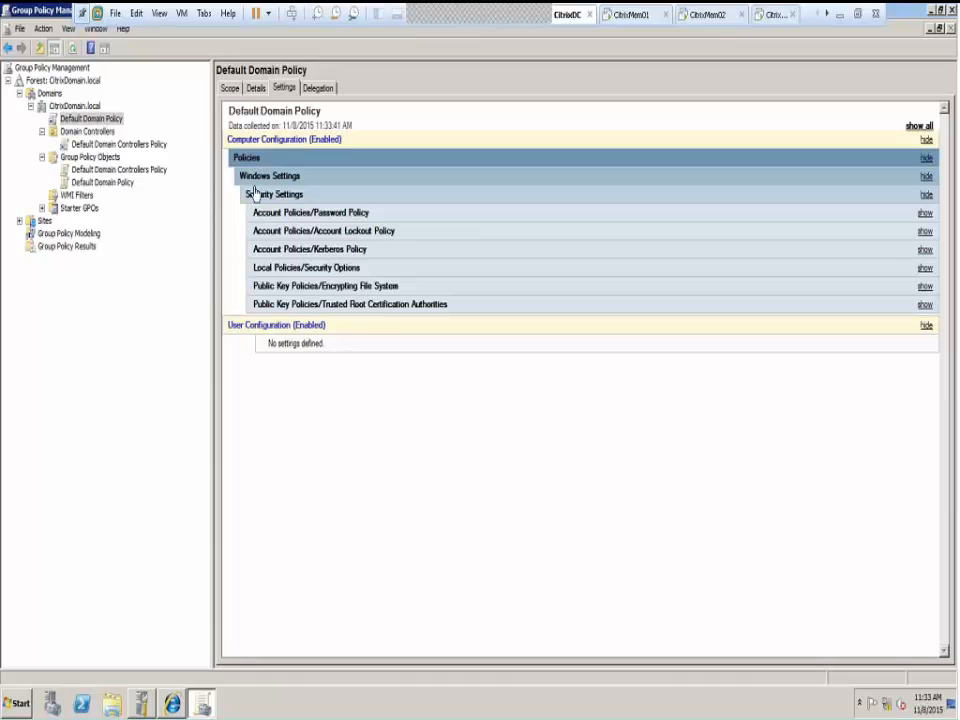
right_click(96, 119)
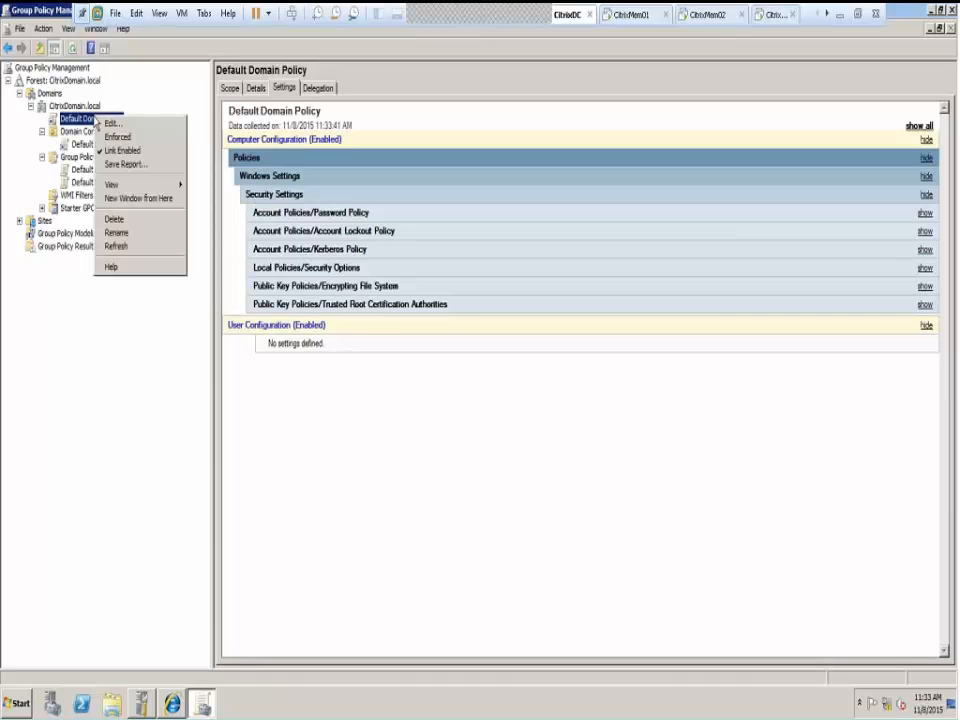
left_click(112, 124)
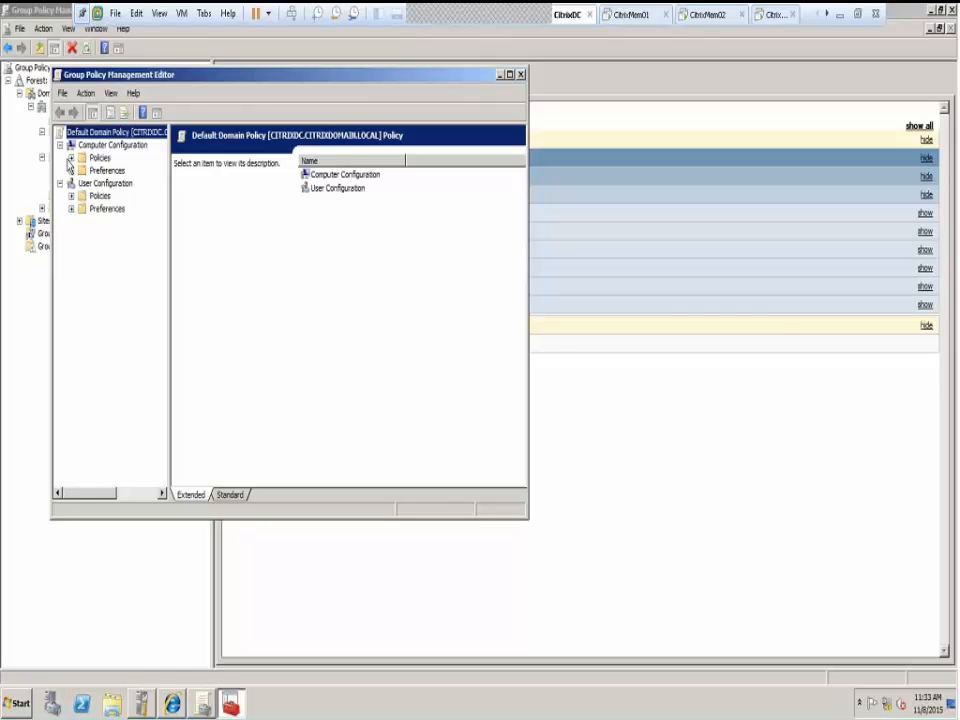
left_click(70, 158)
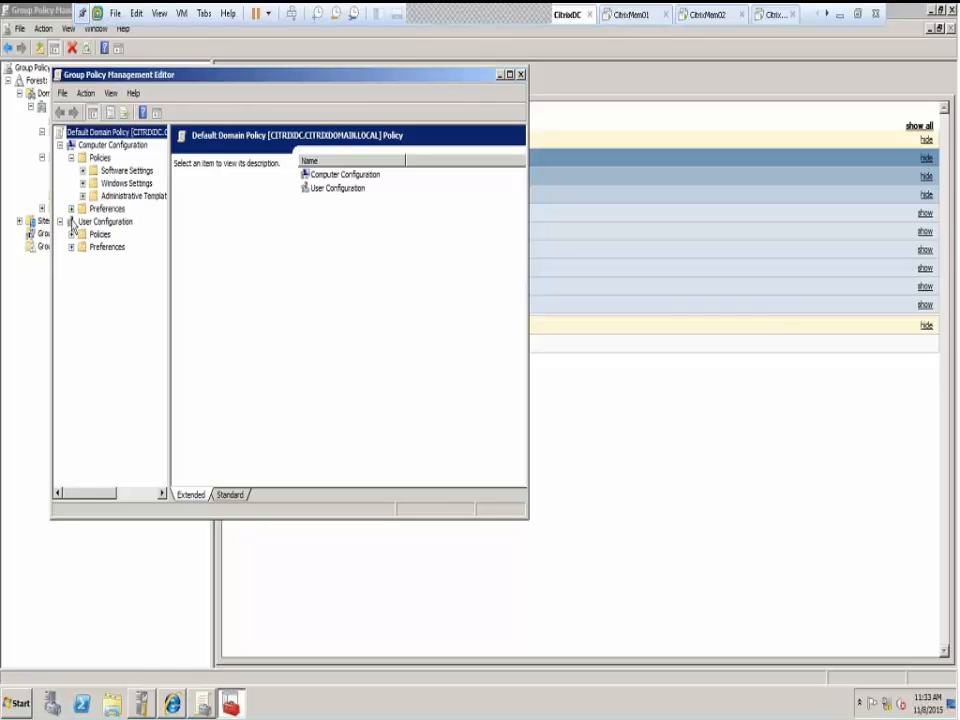
left_click(71, 234)
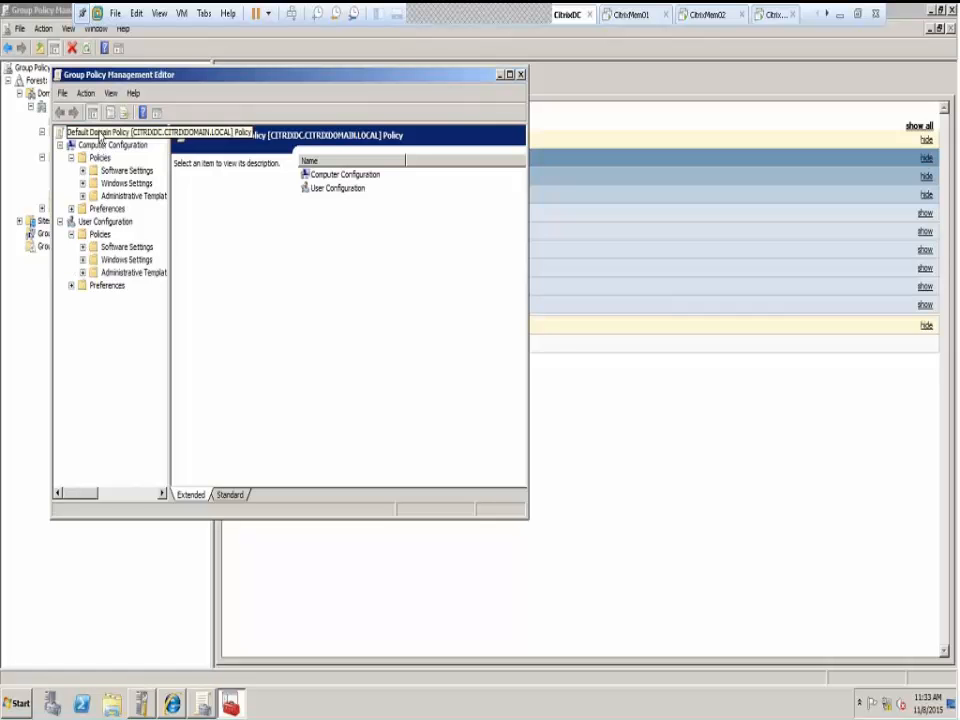
right_click(100, 134)
left_click(102, 145)
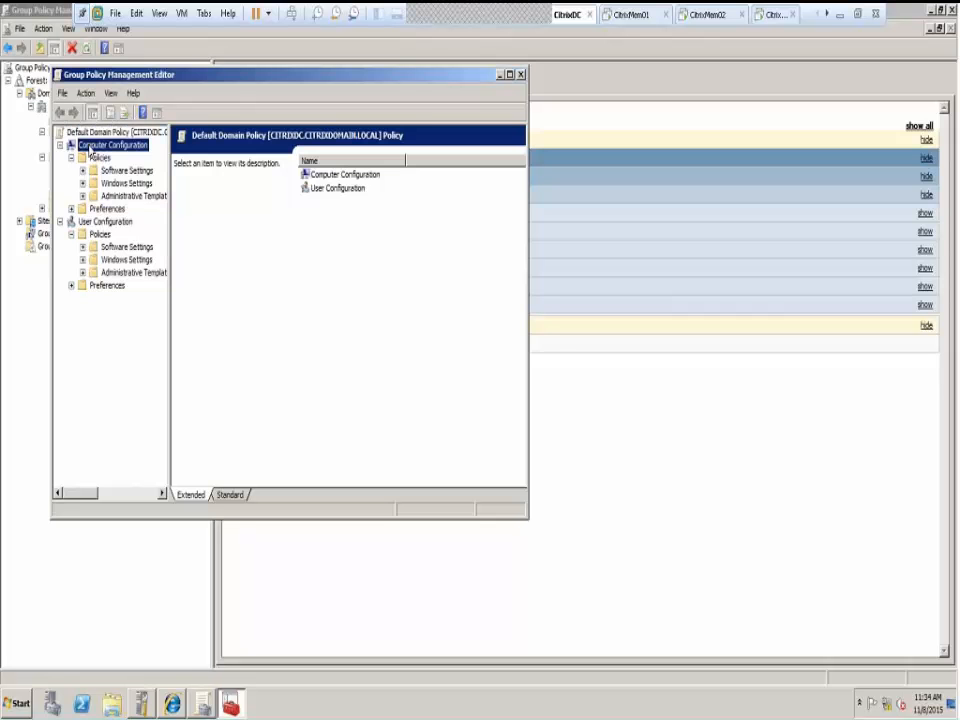
right_click(105, 147)
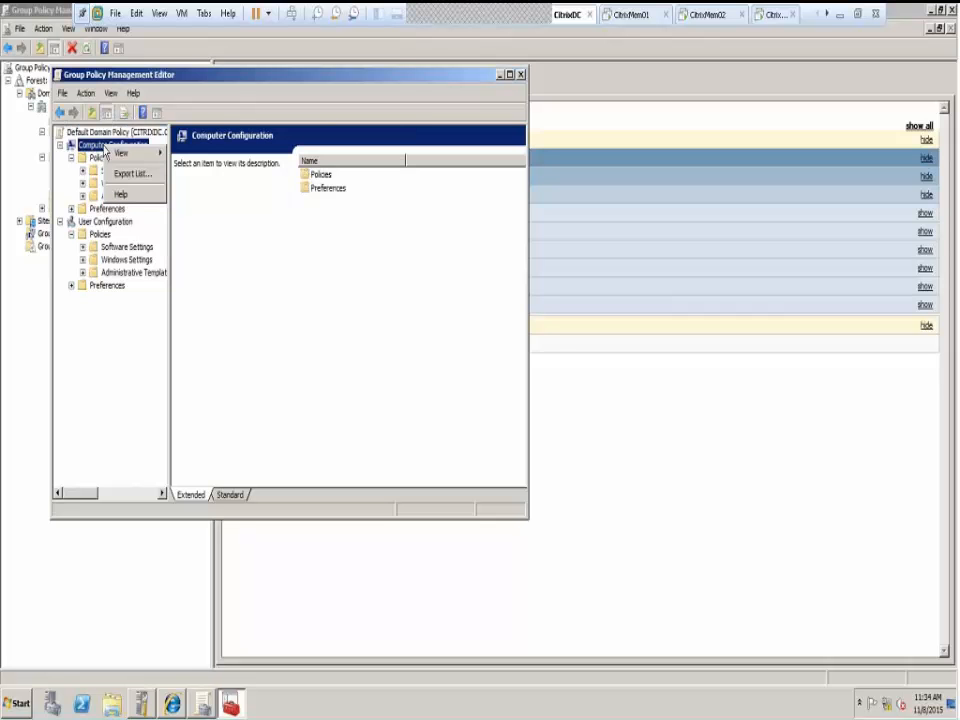
left_click(103, 222)
right_click(98, 222)
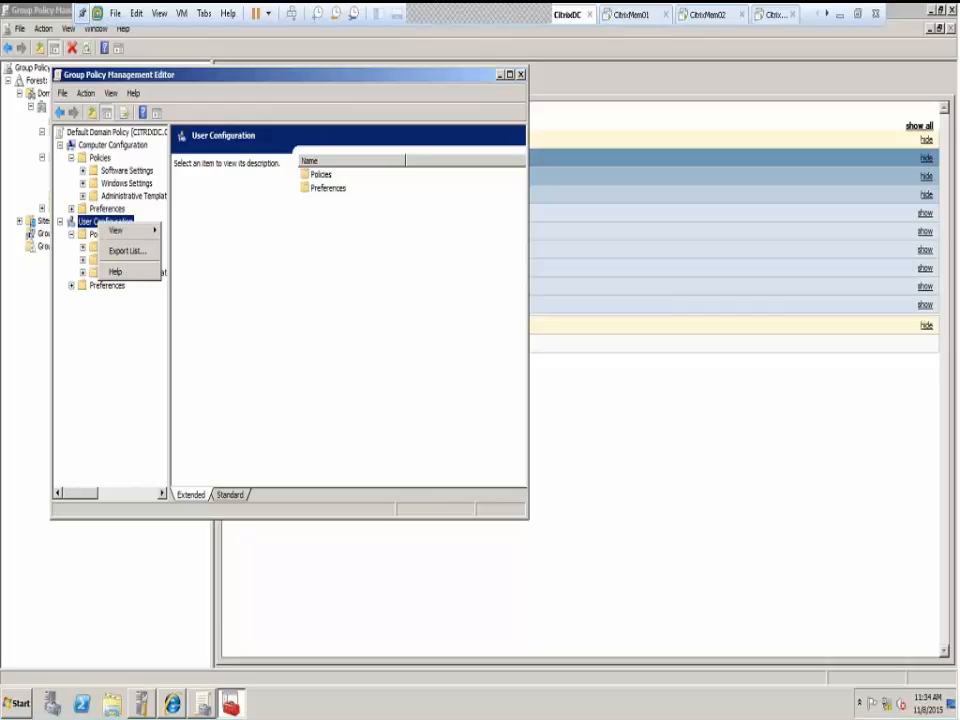
left_click(219, 211)
left_click(115, 171)
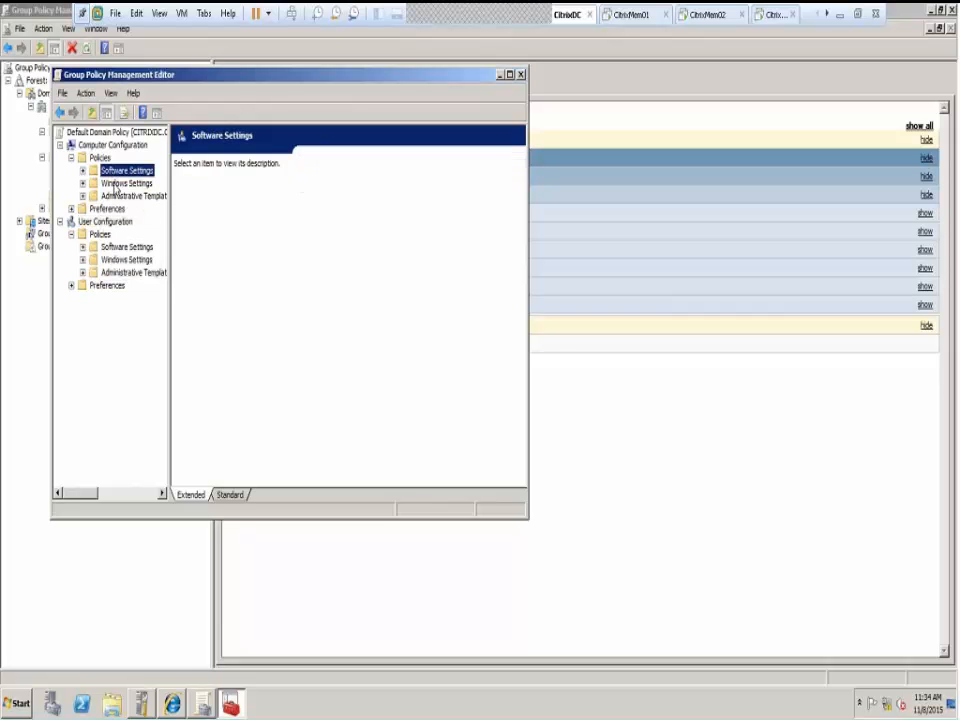
left_click(82, 171)
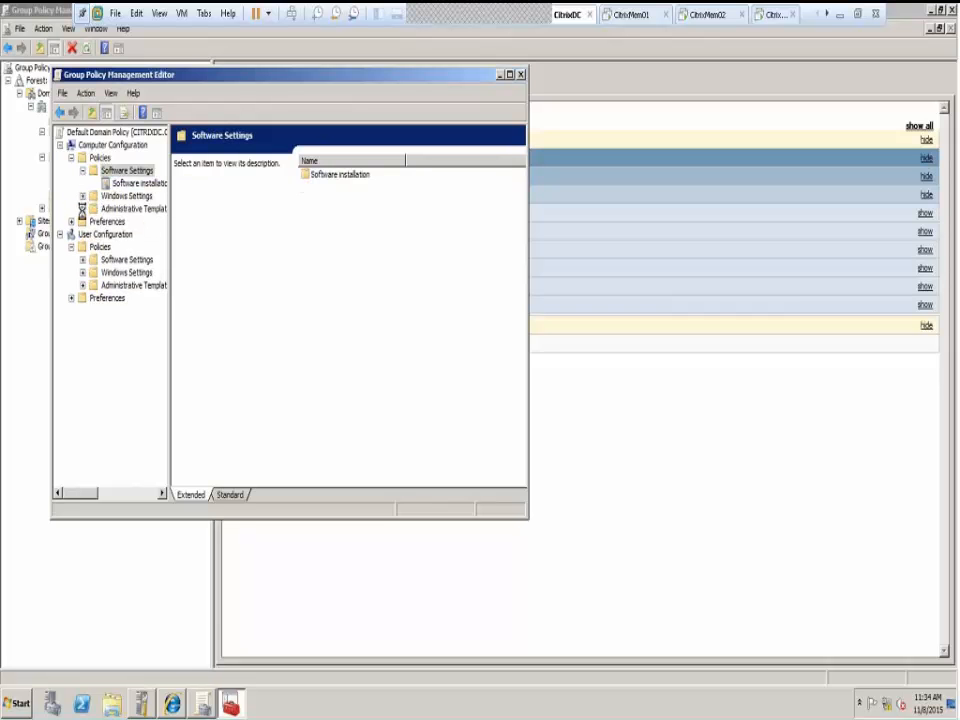
left_click(83, 197)
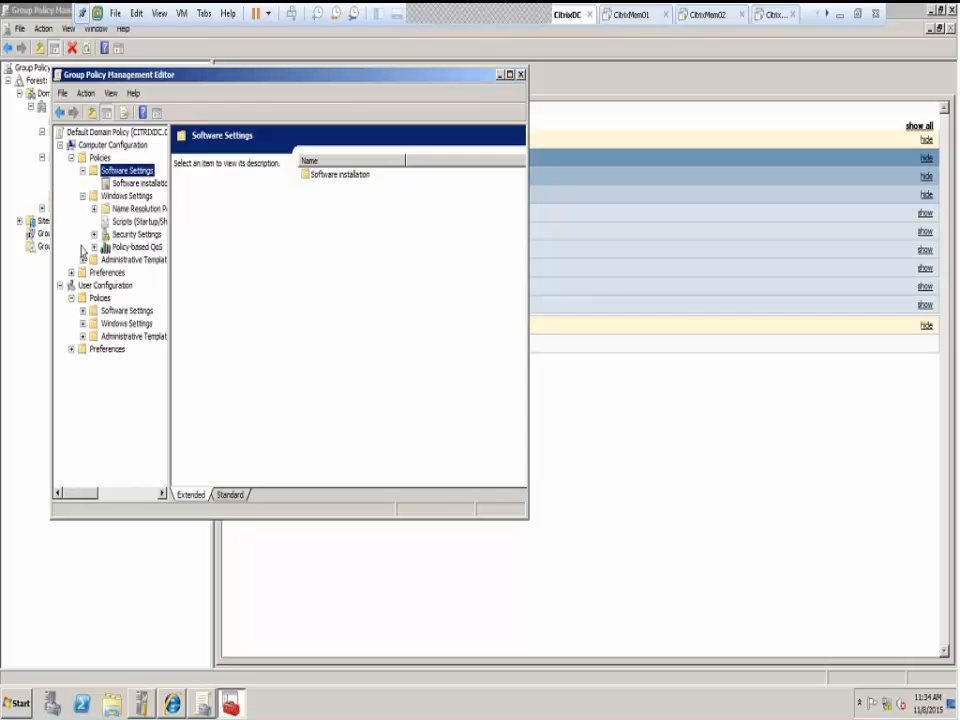
left_click(83, 260)
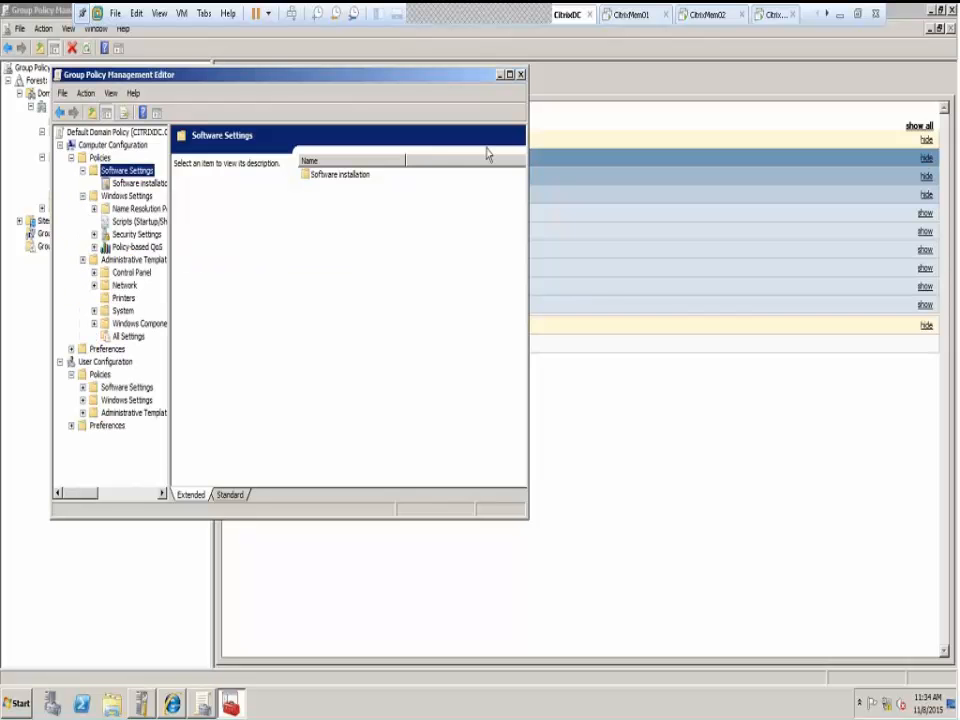
left_click(520, 75)
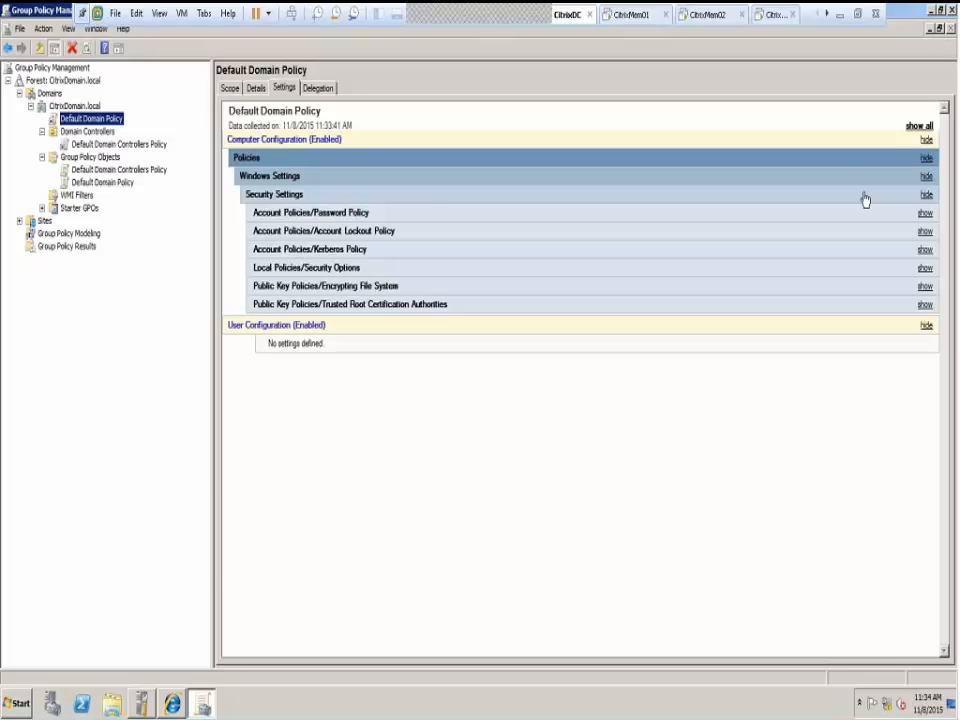
Close Group Policy Management, switch to CitrixMem01, and list the farm's Servers
left_click(952, 10)
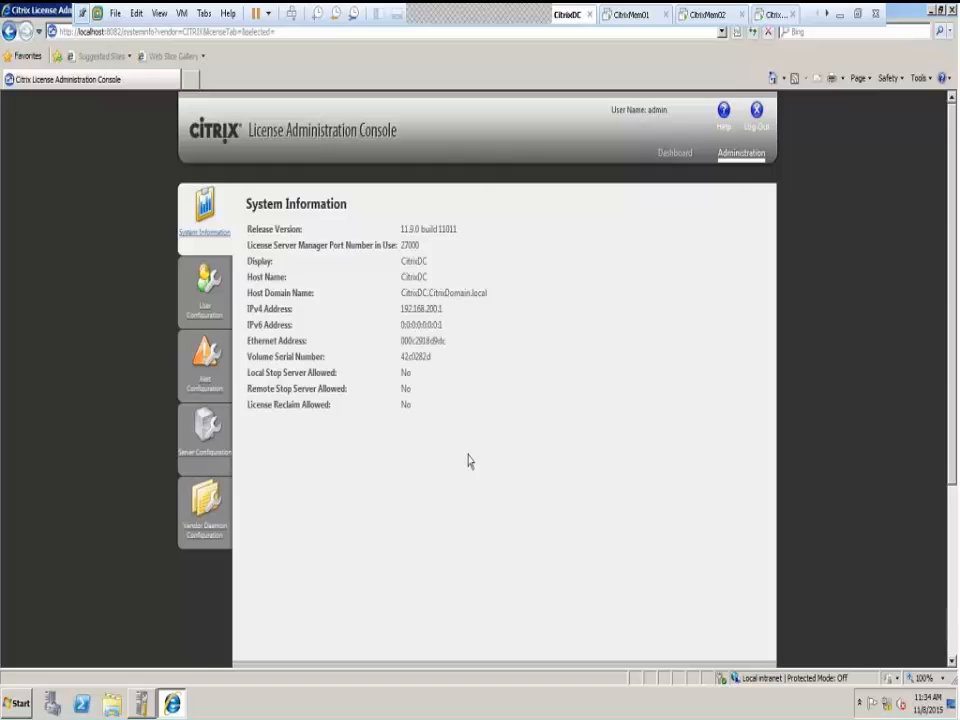
left_click(628, 15)
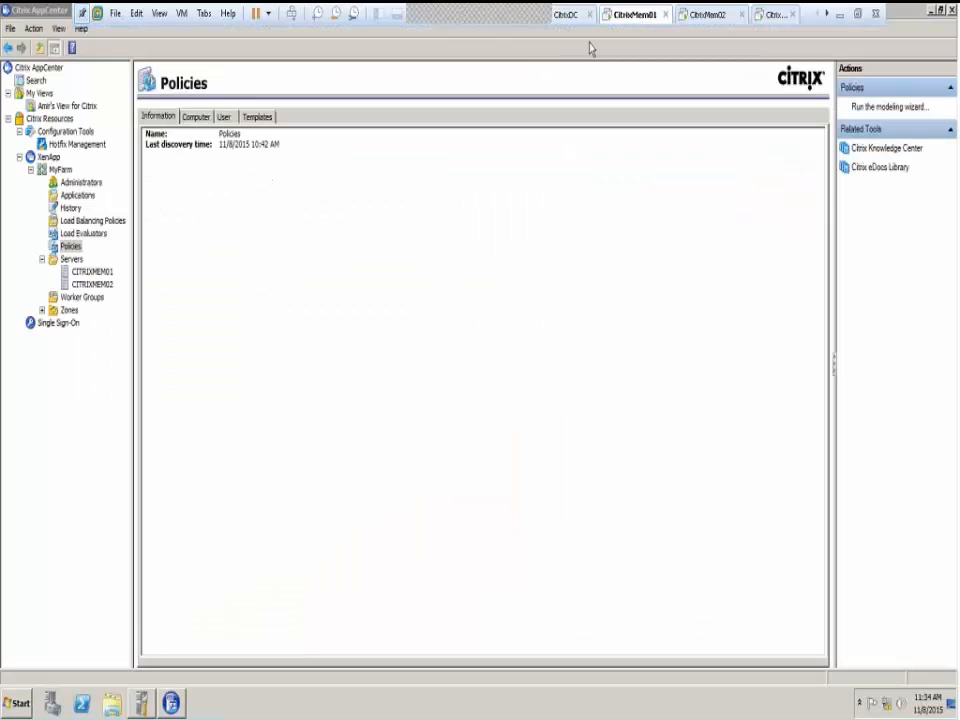
left_click(71, 260)
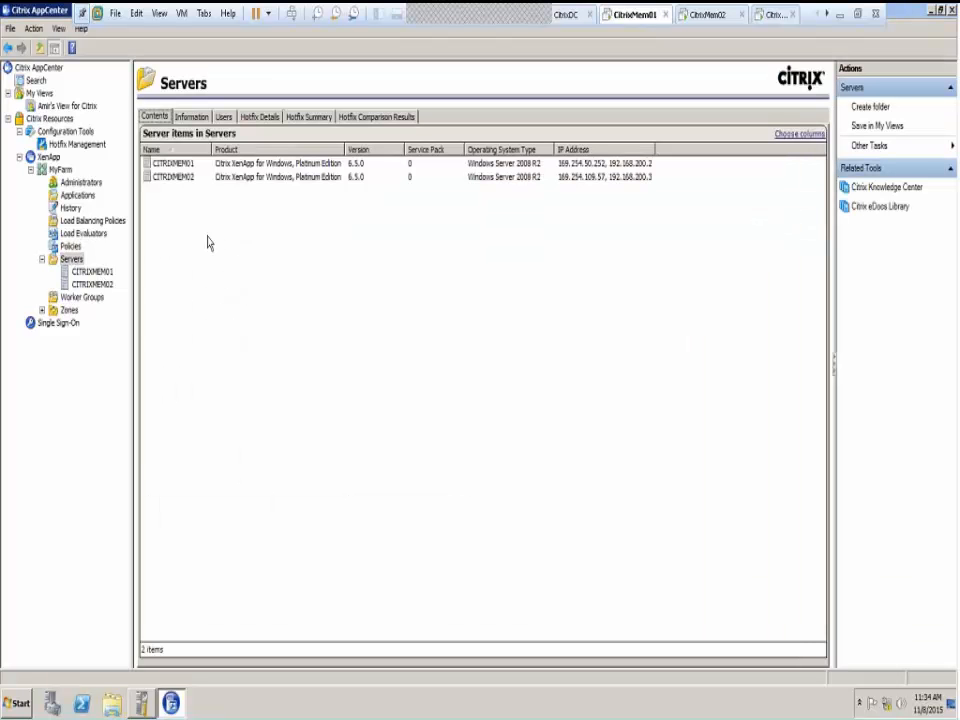
Review CITRIXMEM01's Product, Version and Default Zone entries, then list the farm's zones
left_click(92, 272)
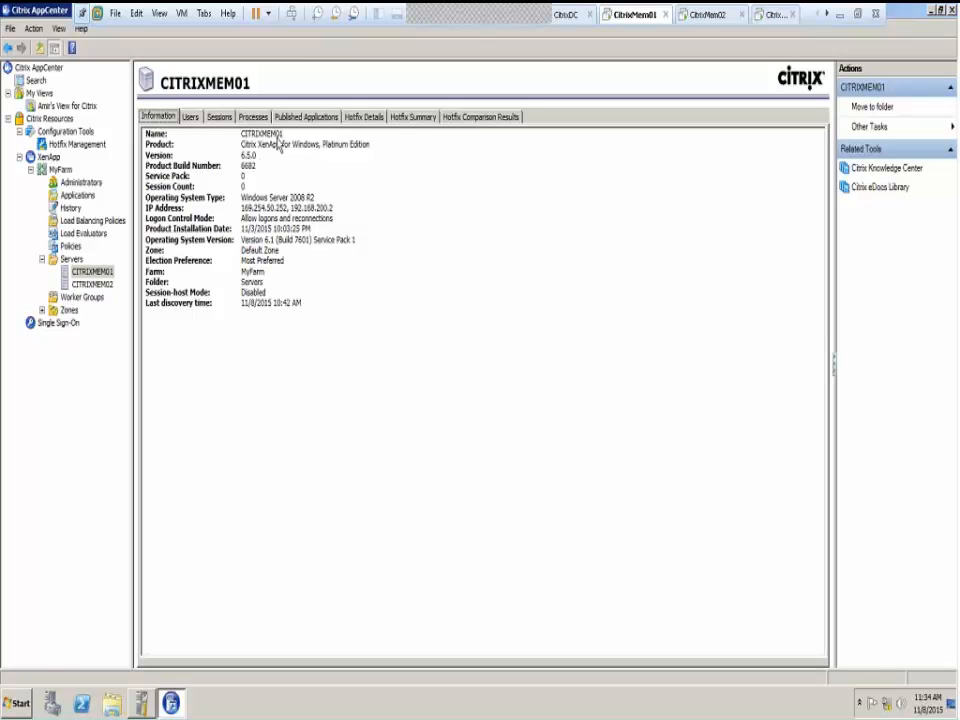
left_click(270, 146)
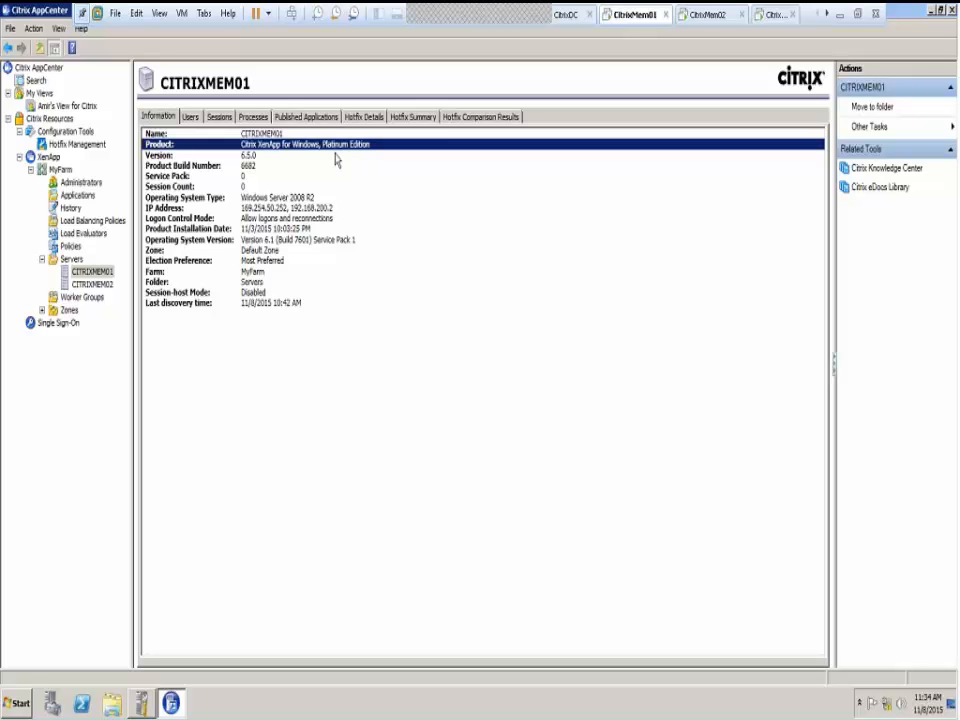
left_click(260, 157)
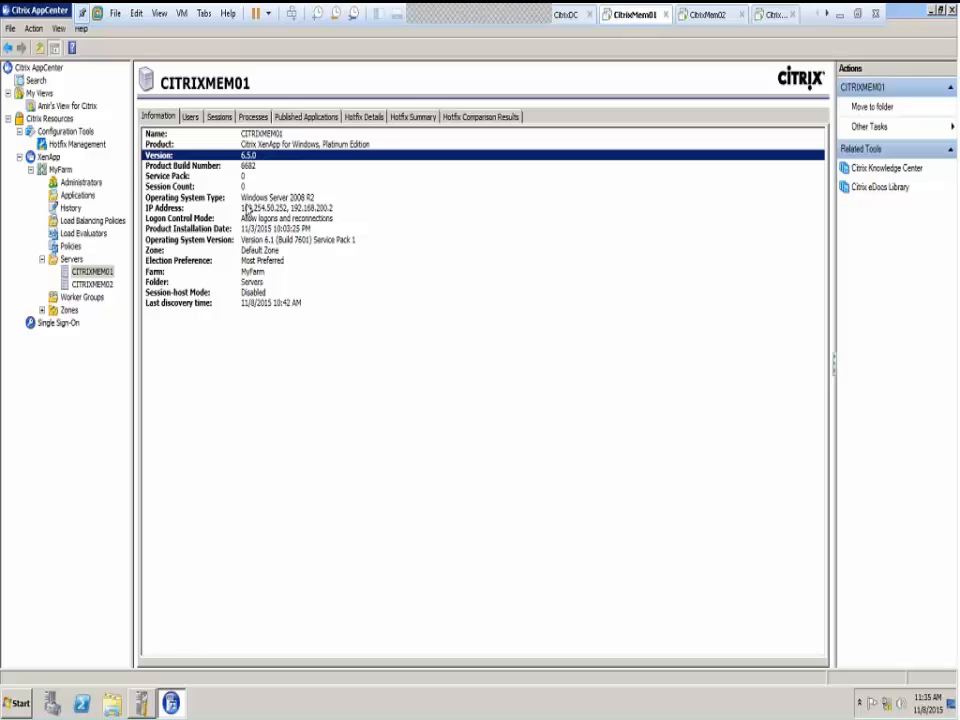
key("Down")
key("Down")
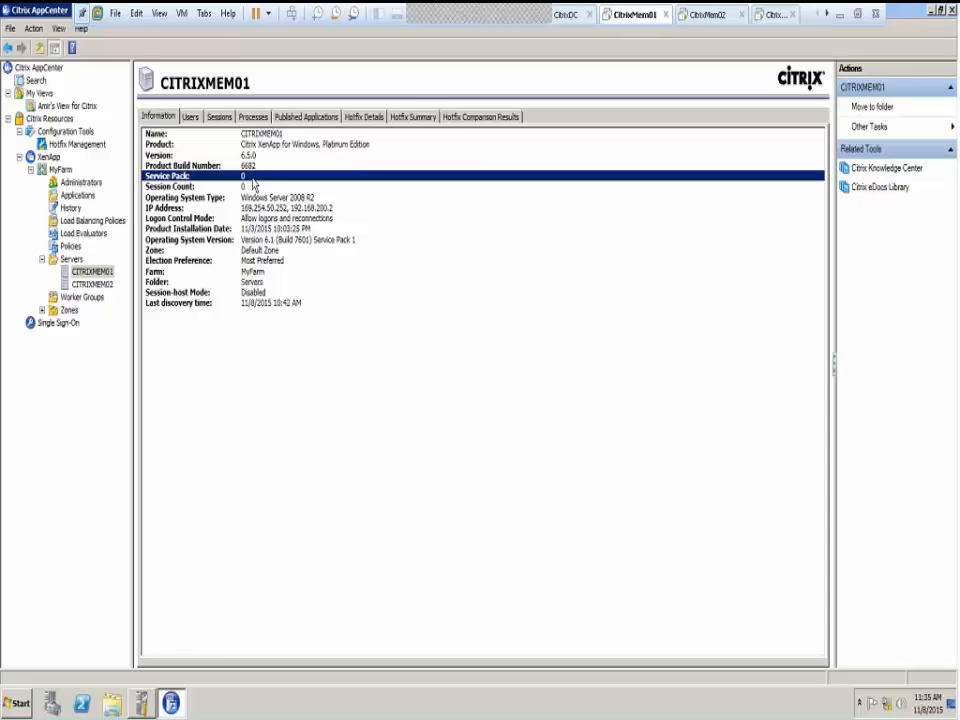
key("Down")
key("Down")
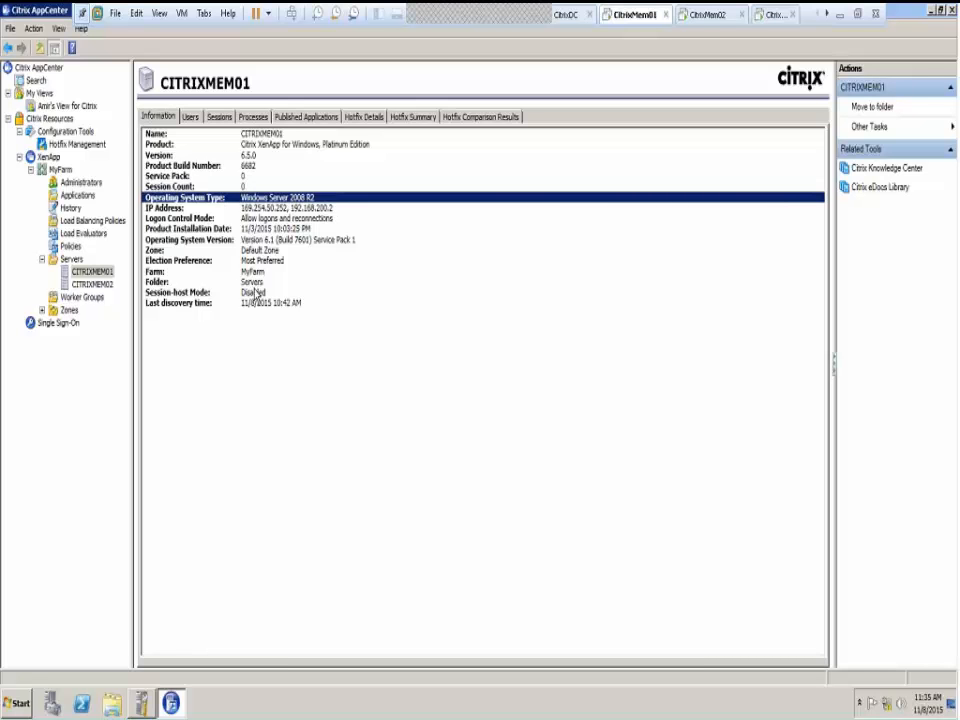
left_click(258, 254)
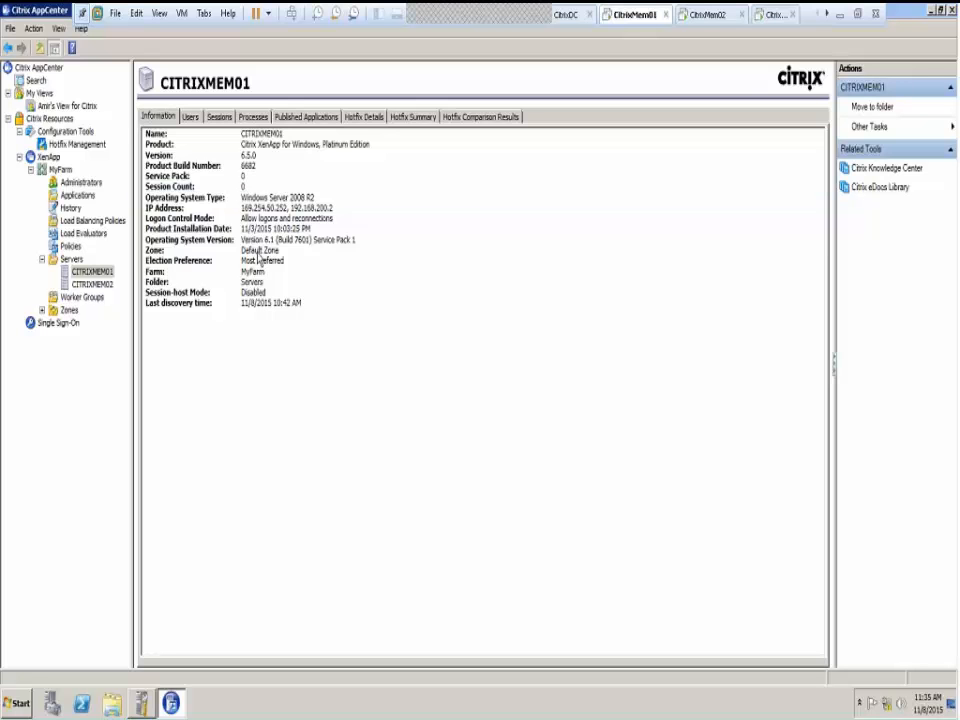
left_click(257, 252)
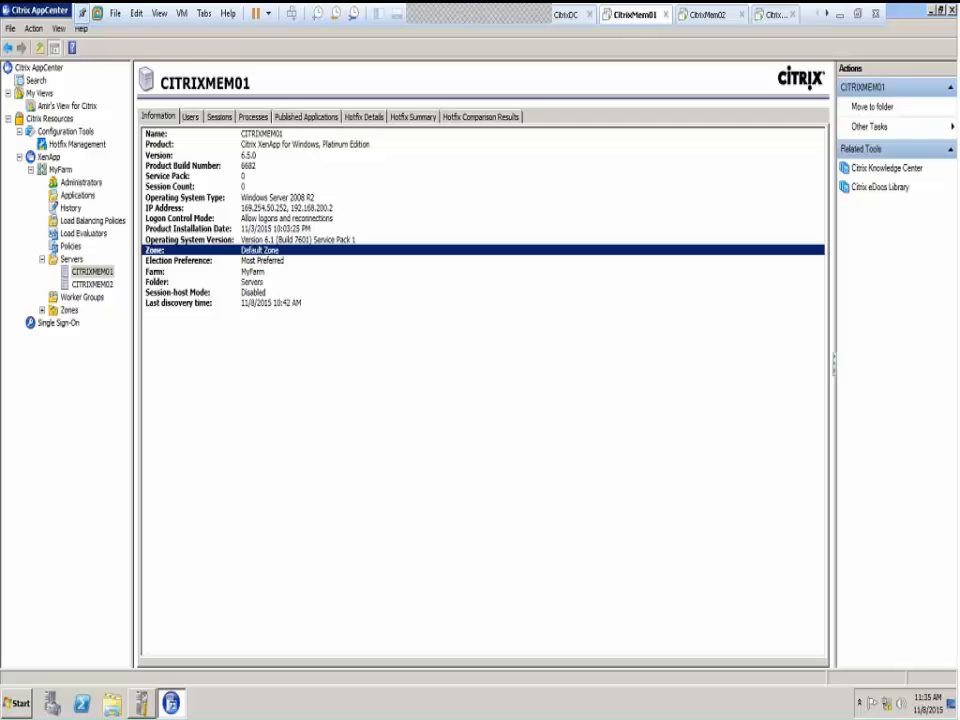
left_click(47, 313)
Review Default Zone's information and servers CITRIXMEM01 and CITRIXMEM02, then bring up Zones actions
left_click(42, 310)
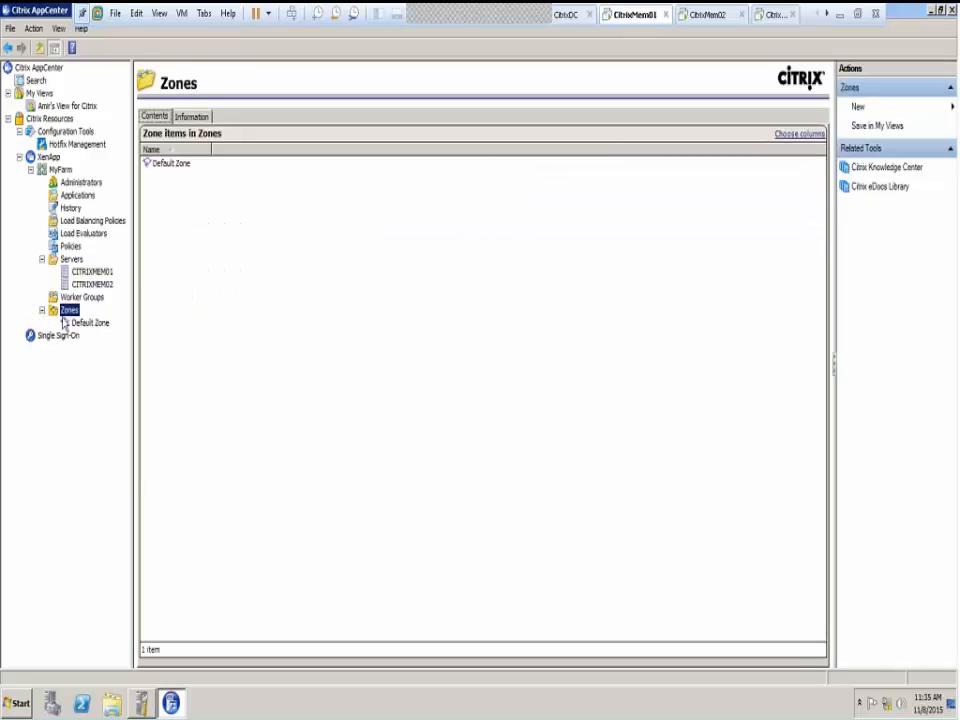
left_click(88, 324)
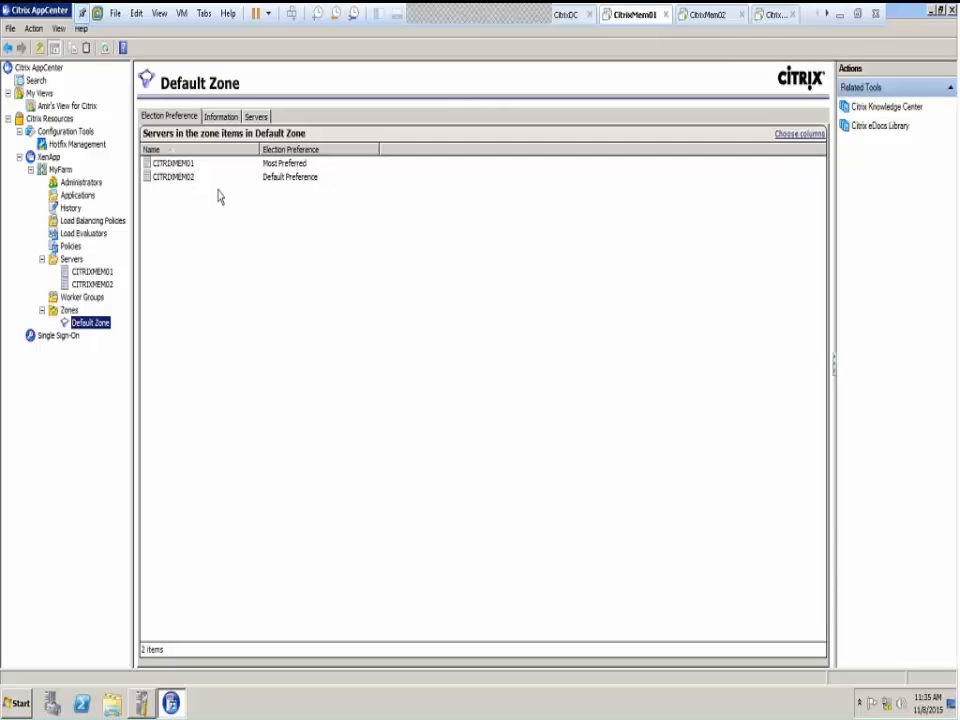
right_click(97, 324)
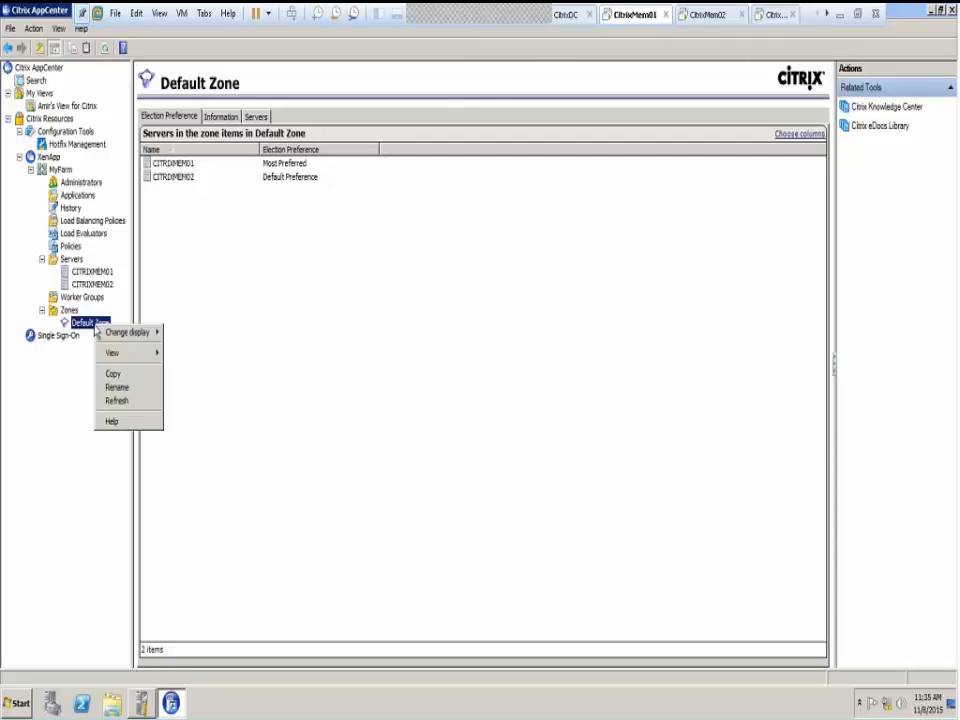
left_click(223, 210)
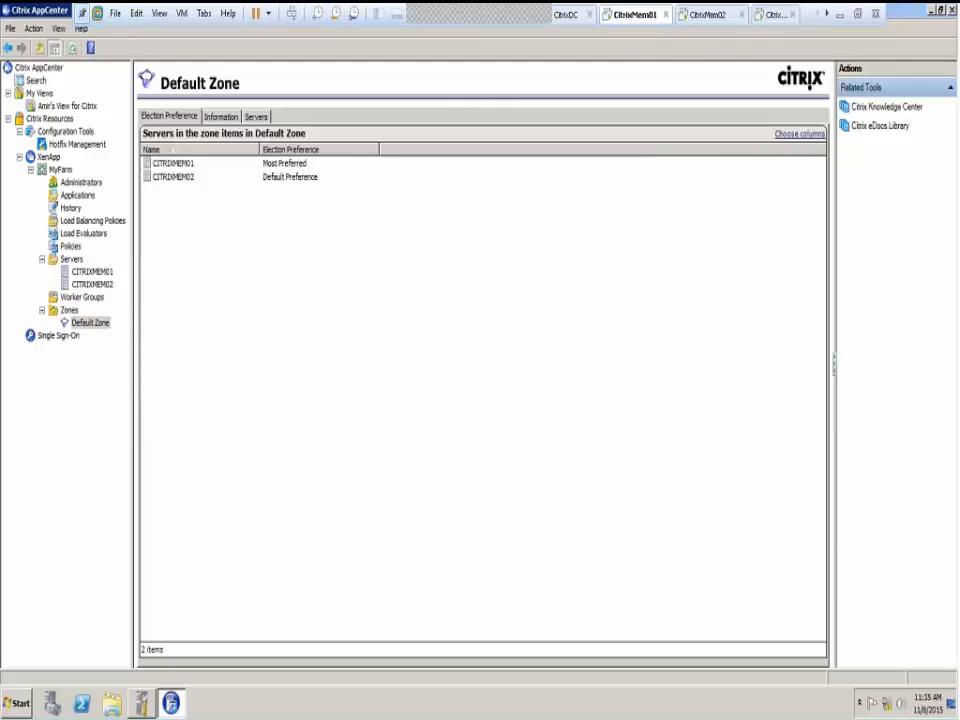
left_click(218, 118)
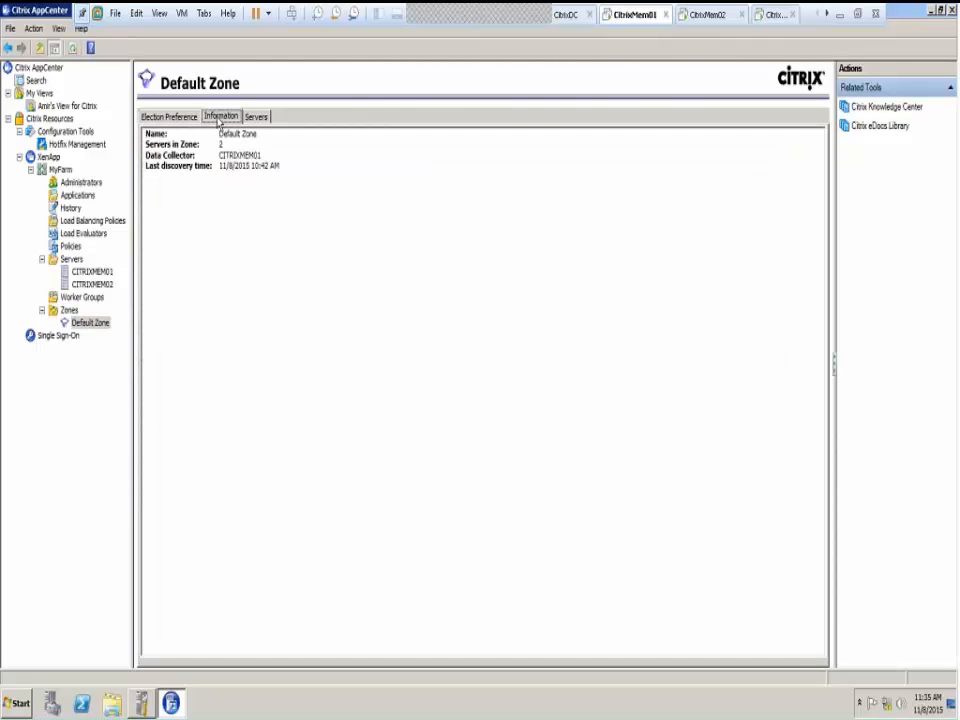
left_click(257, 117)
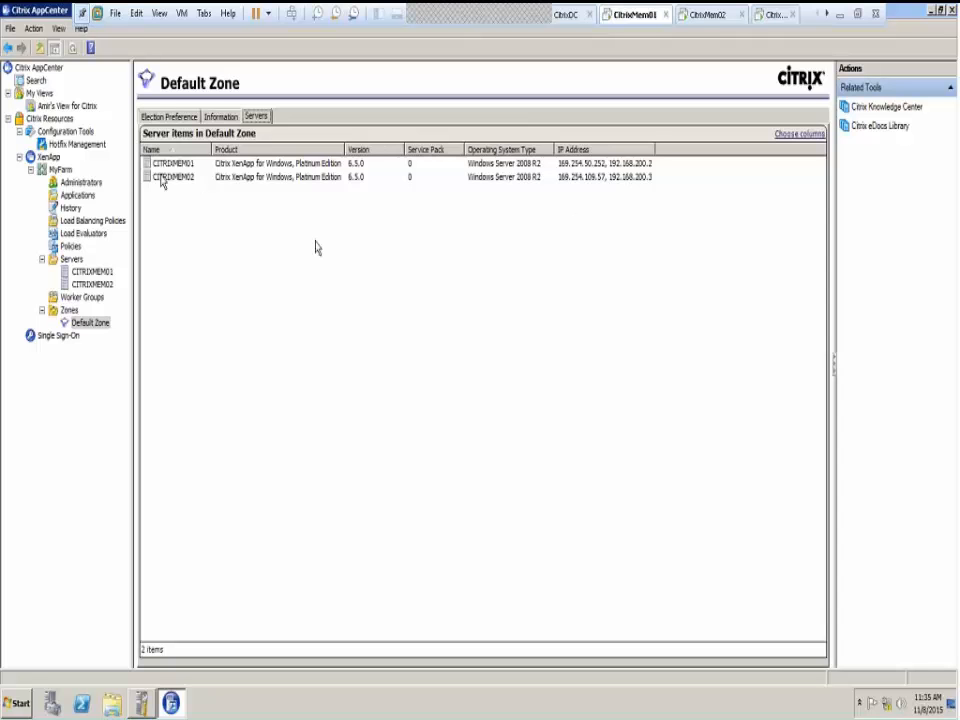
right_click(65, 311)
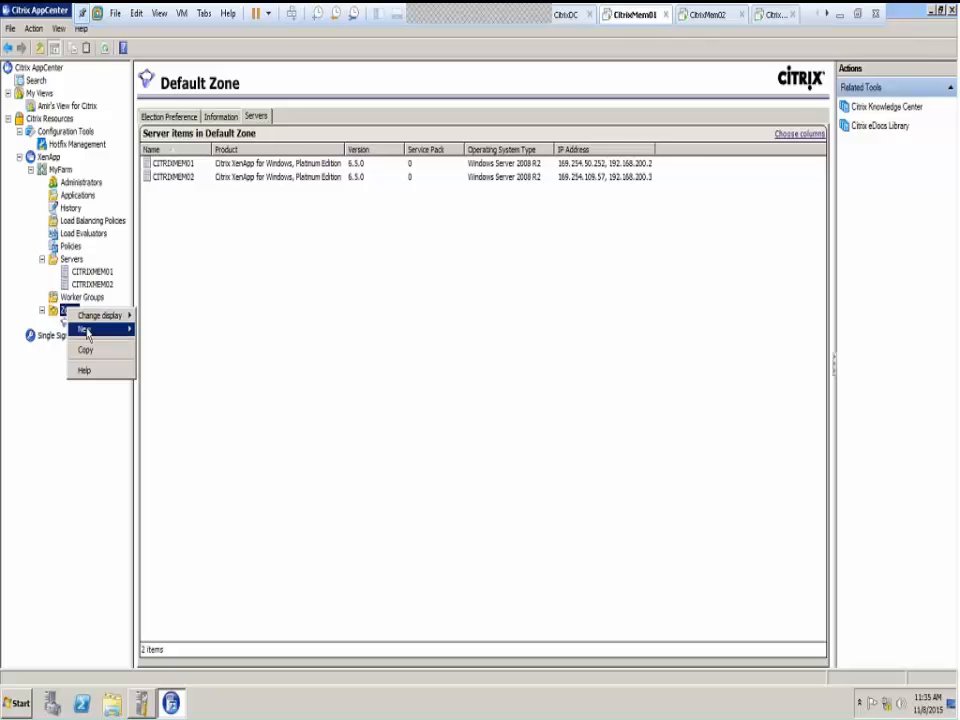
Start the Create a New Zone wizard, name it Toronto Servers, and add CITRIXMEM01
mouse_move(88, 333)
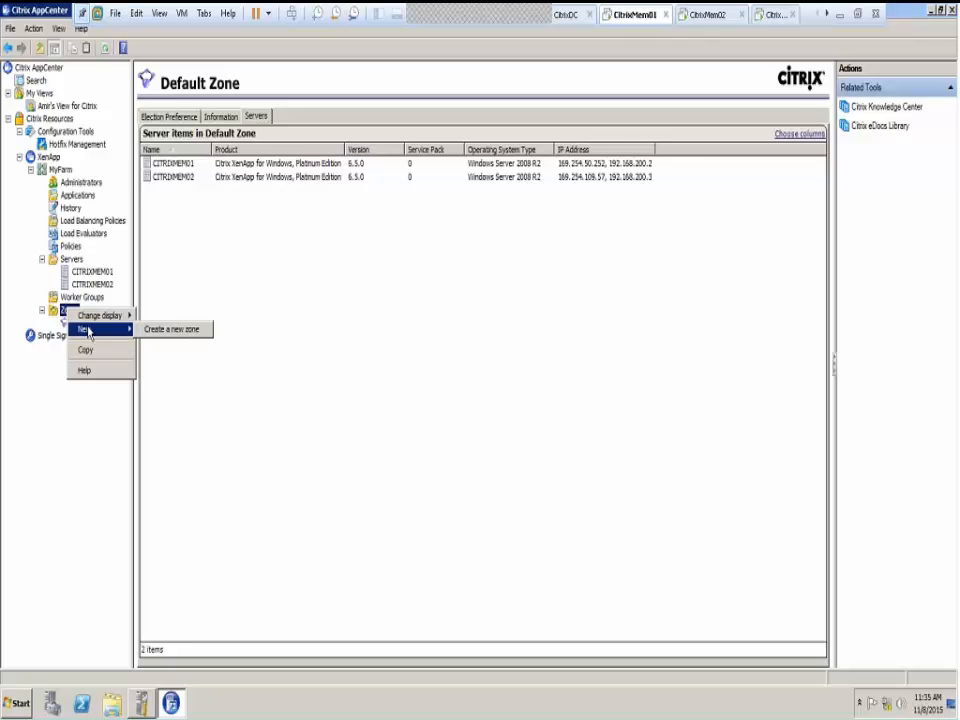
left_click(172, 330)
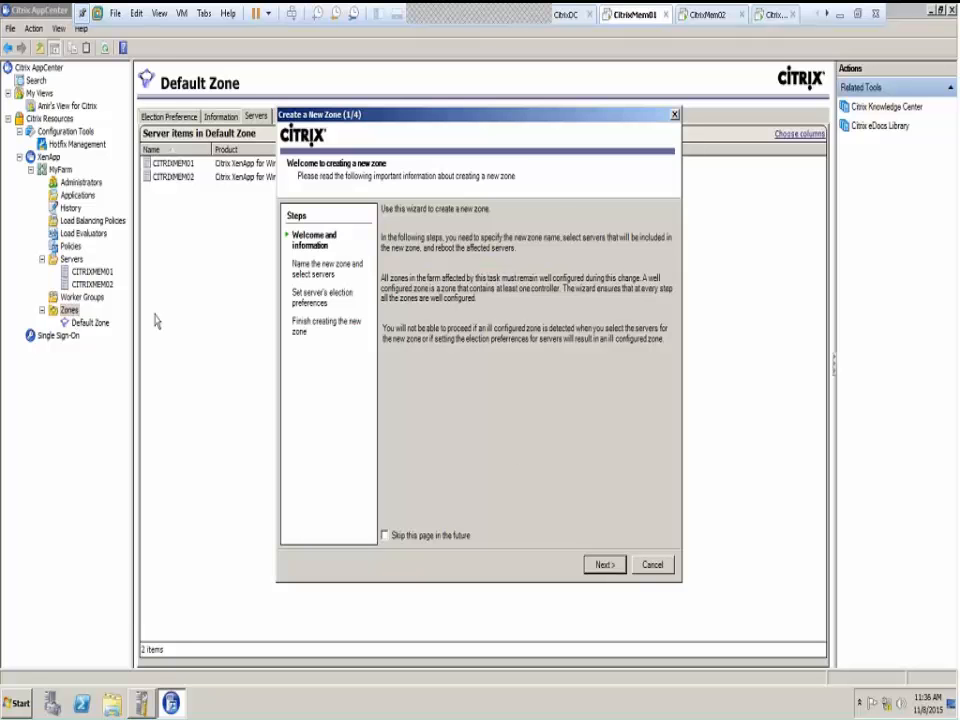
left_click(606, 565)
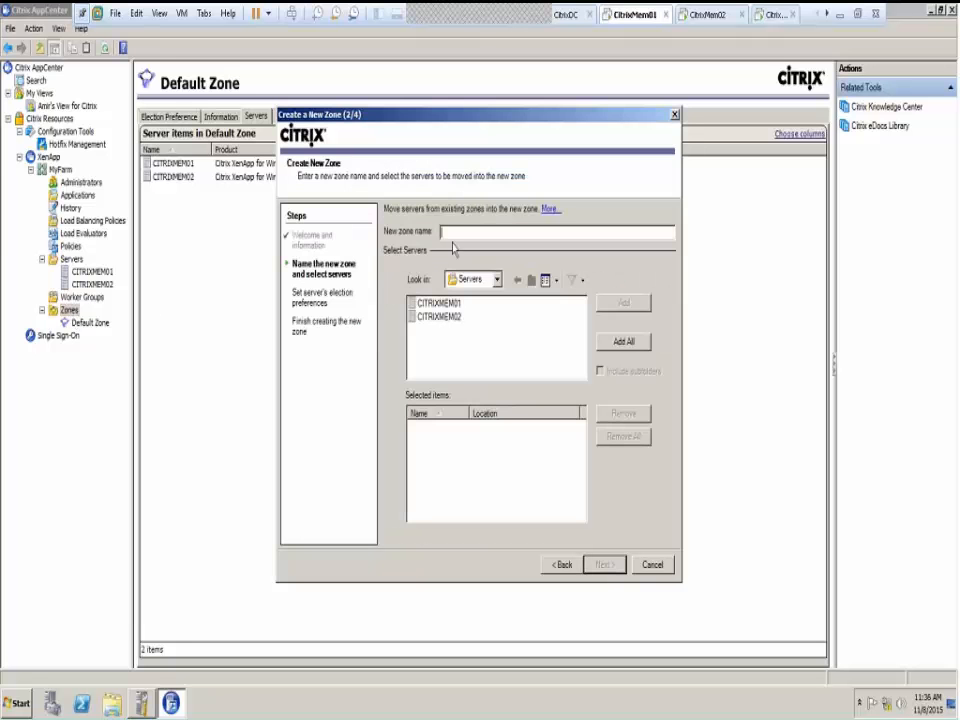
type("Toronto Servers")
left_click(440, 303)
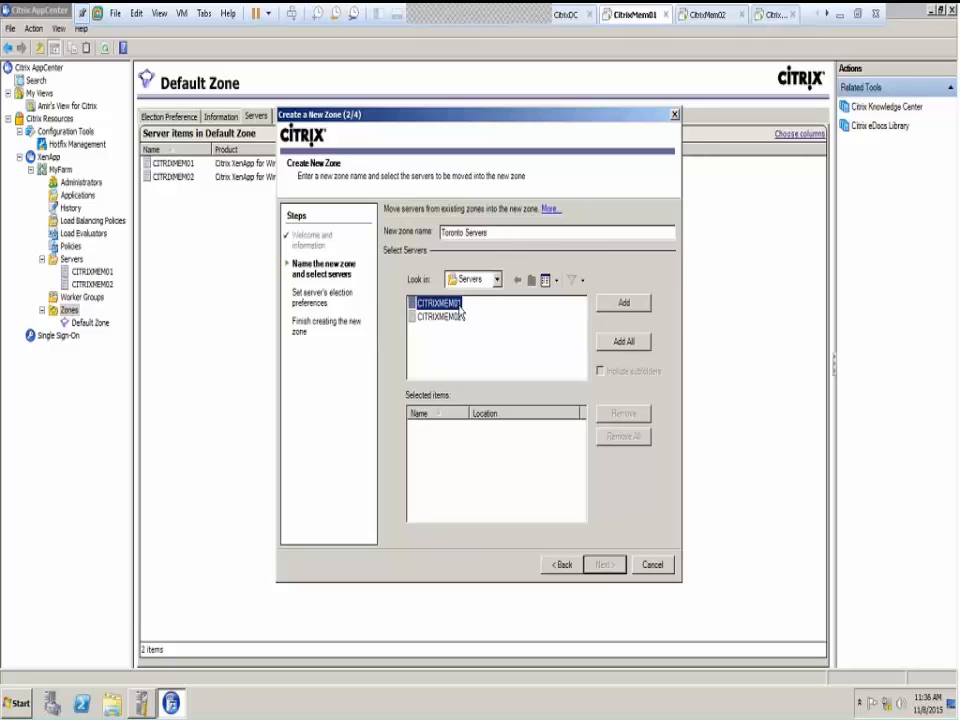
left_click(626, 312)
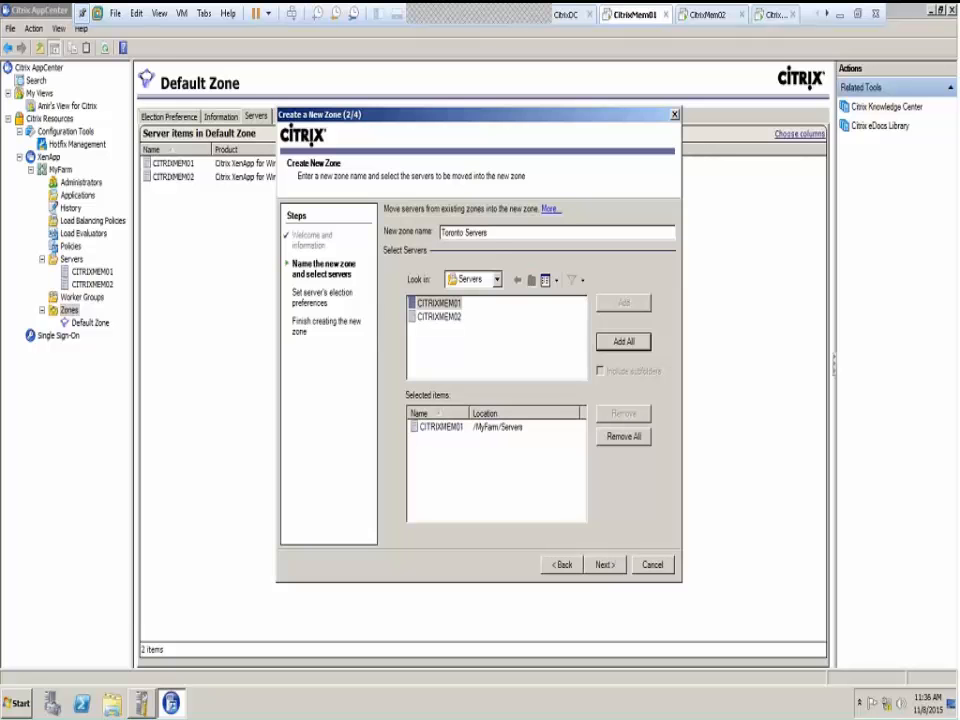
Keep CITRIXMEM01's election preference at Most Preferred
left_click(605, 566)
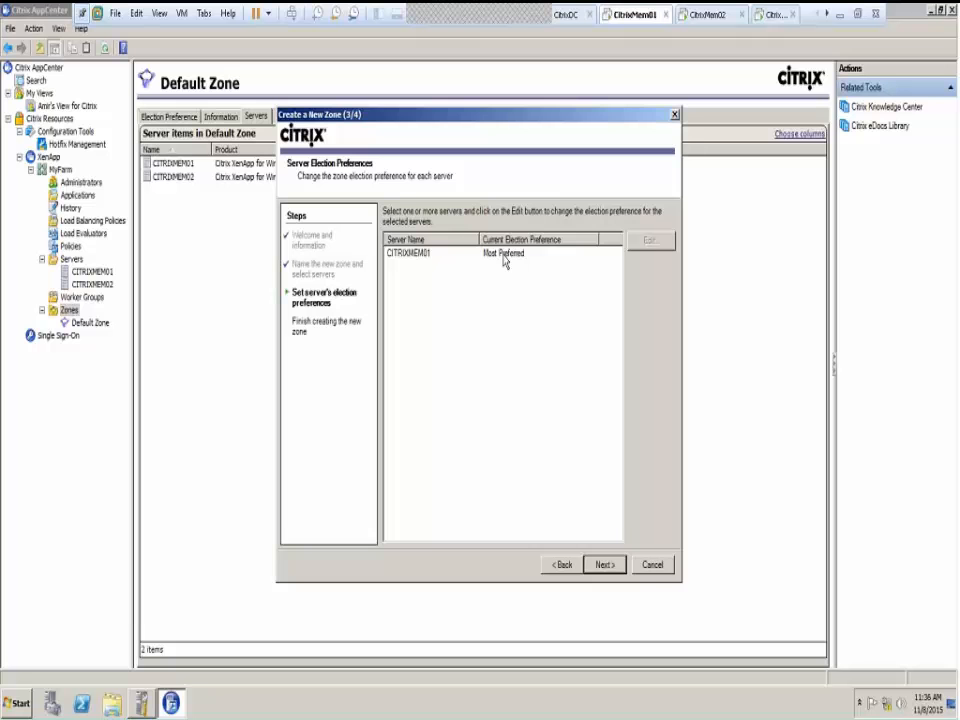
left_click(425, 255)
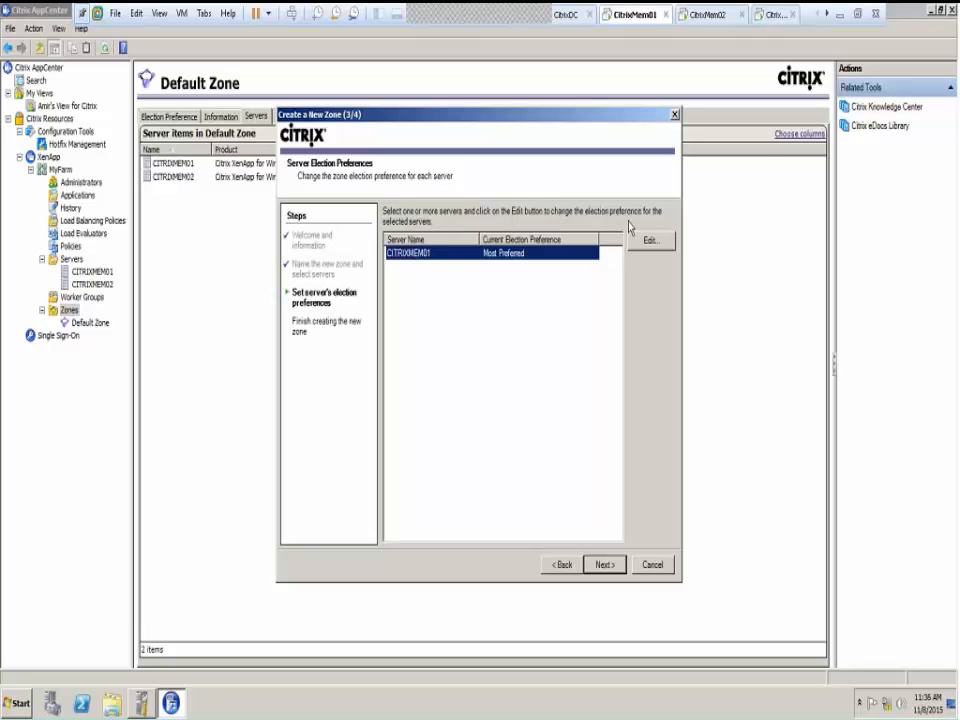
left_click(655, 245)
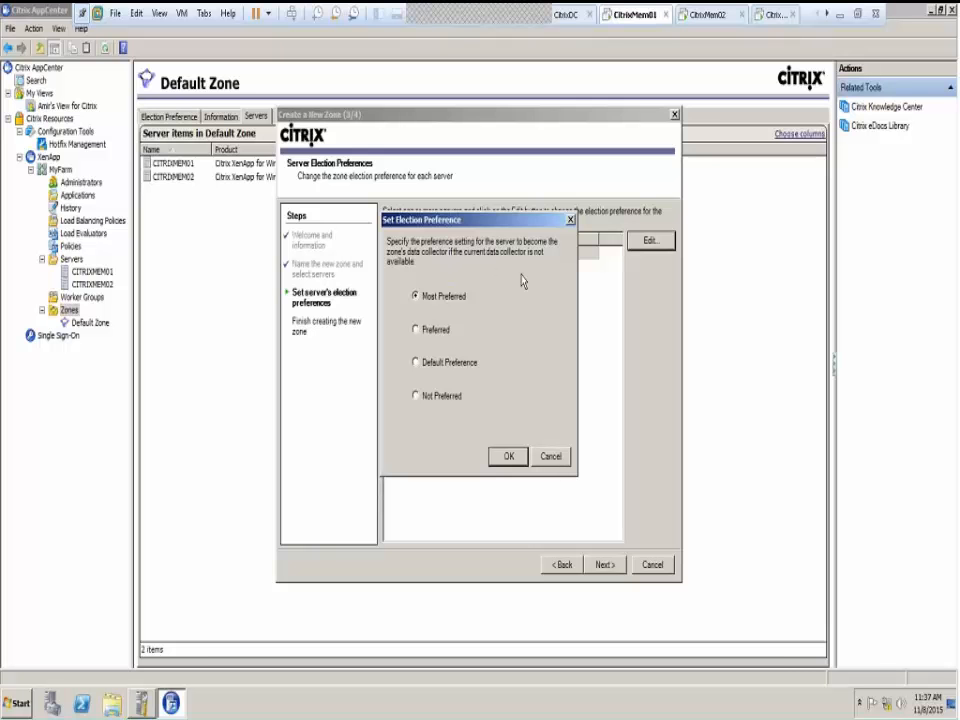
left_click(549, 460)
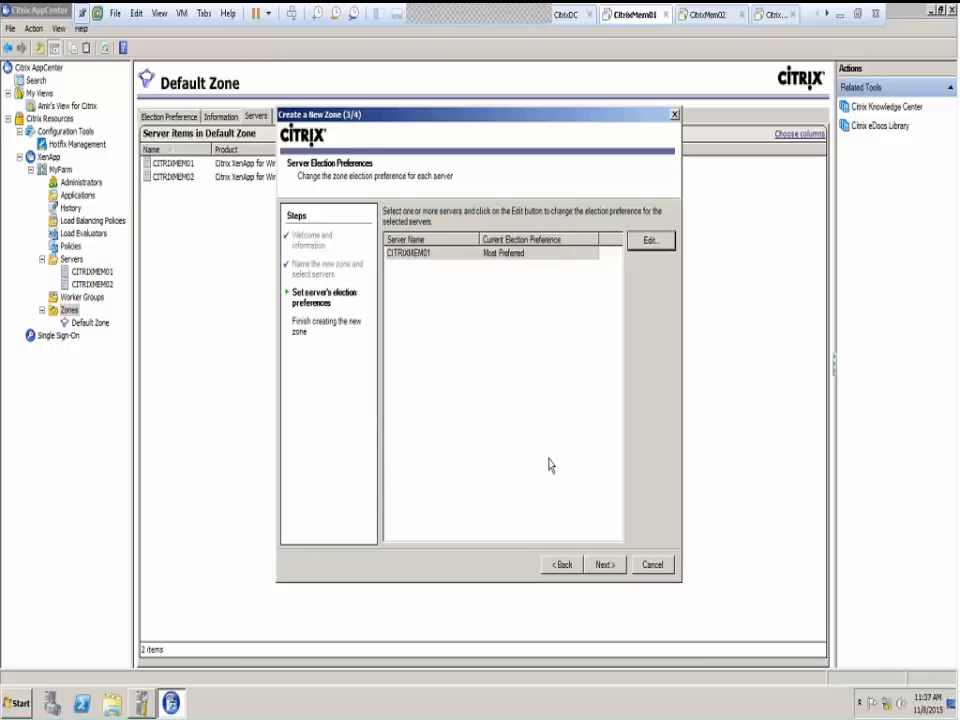
Finish the wizard, then view Toronto Servers' servers and the Zones list
left_click(604, 565)
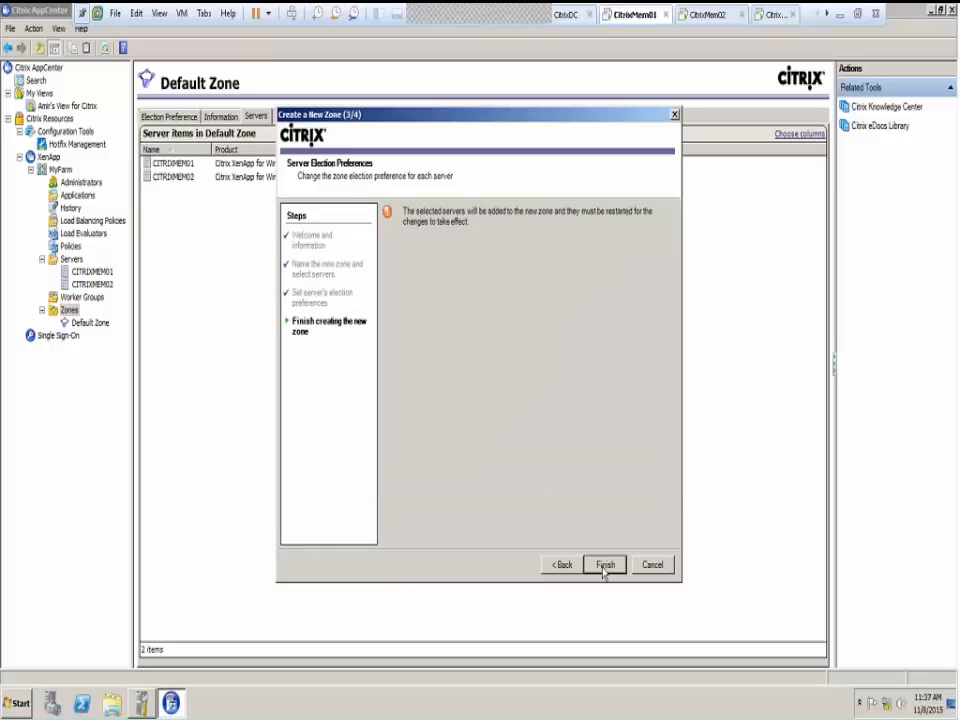
left_click(606, 565)
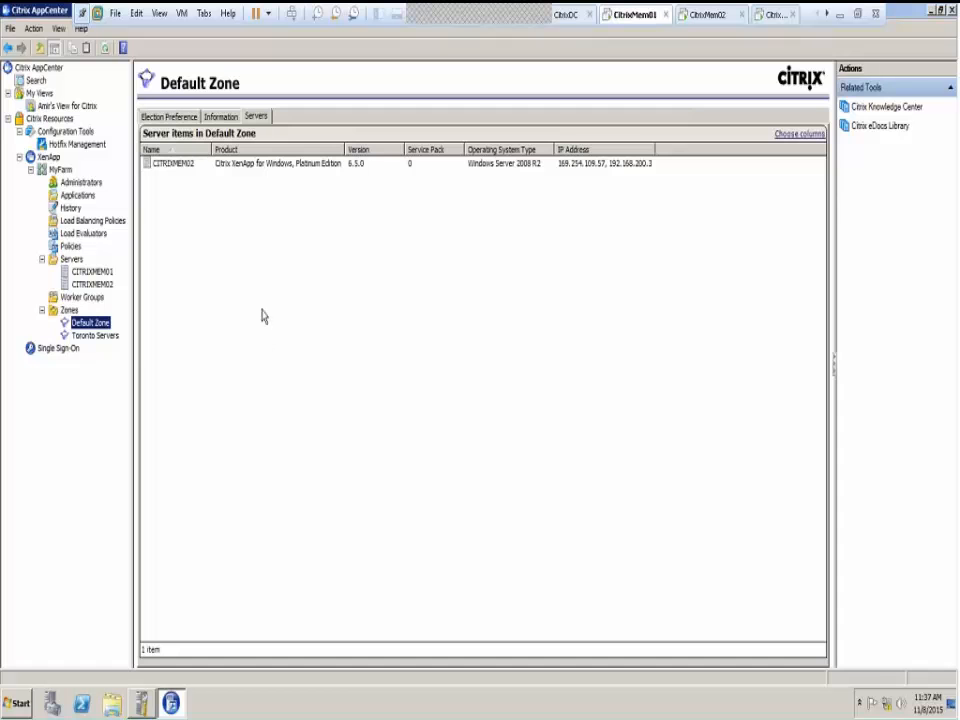
left_click(95, 338)
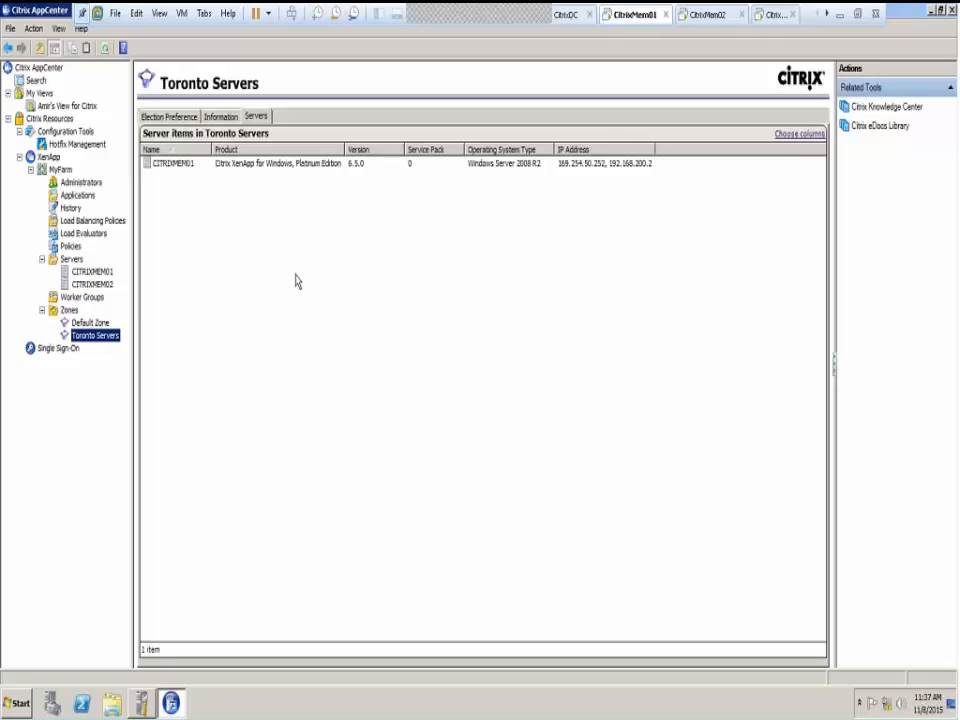
left_click(70, 311)
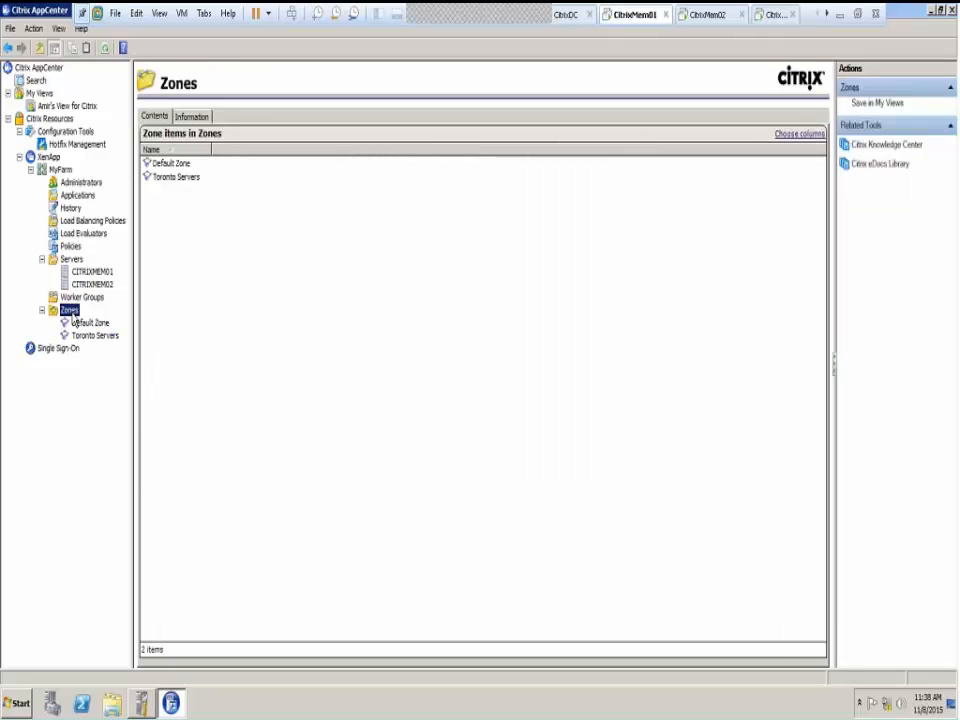
Create a new zone named NyZones holding CITRIXMEM02, accepting the wizard's remaining defaults
right_click(70, 312)
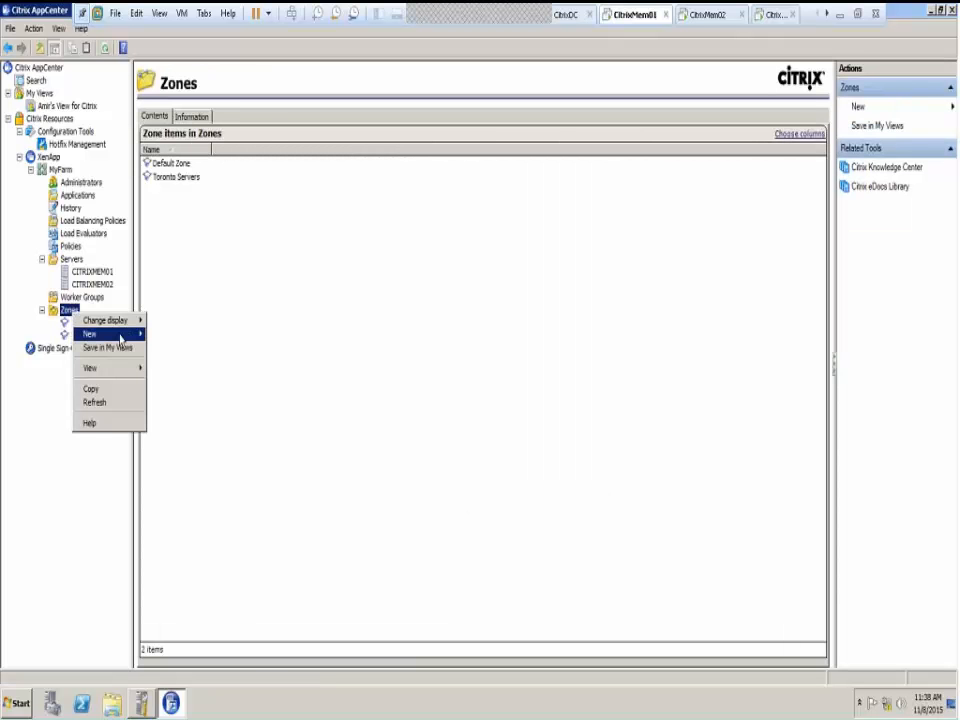
mouse_move(137, 333)
left_click(184, 338)
left_click(604, 565)
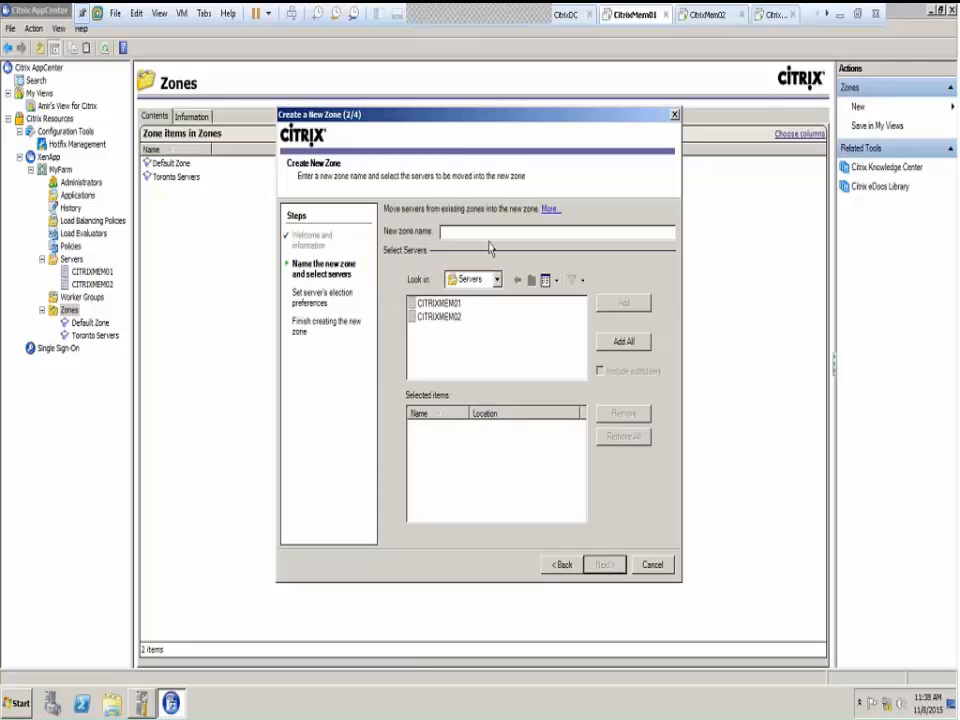
type("NyZones")
left_click(458, 319)
left_click(628, 304)
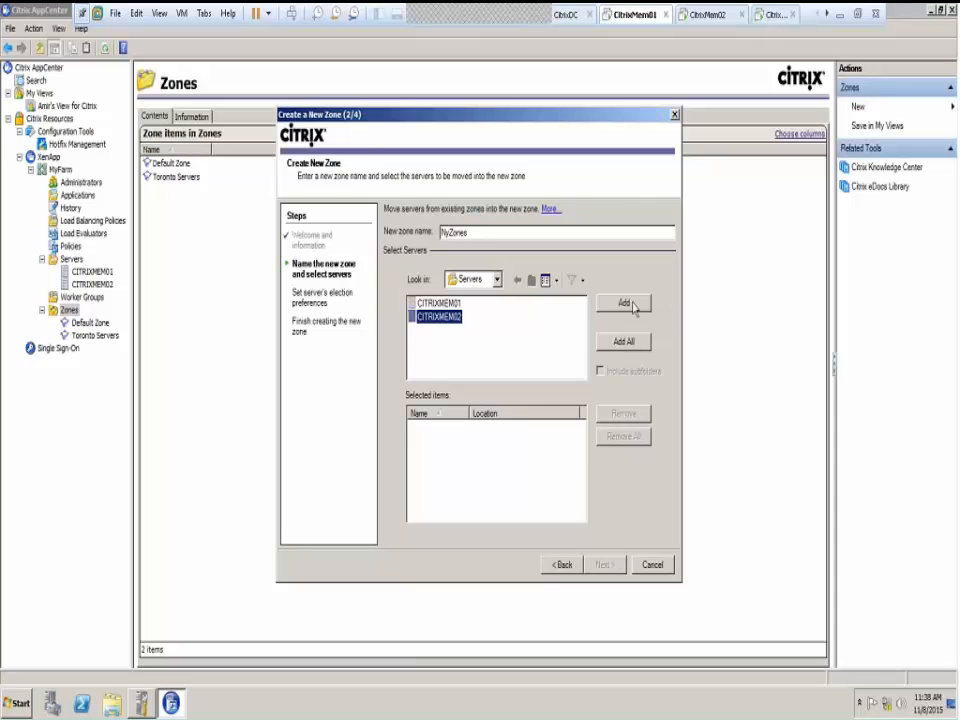
left_click(604, 565)
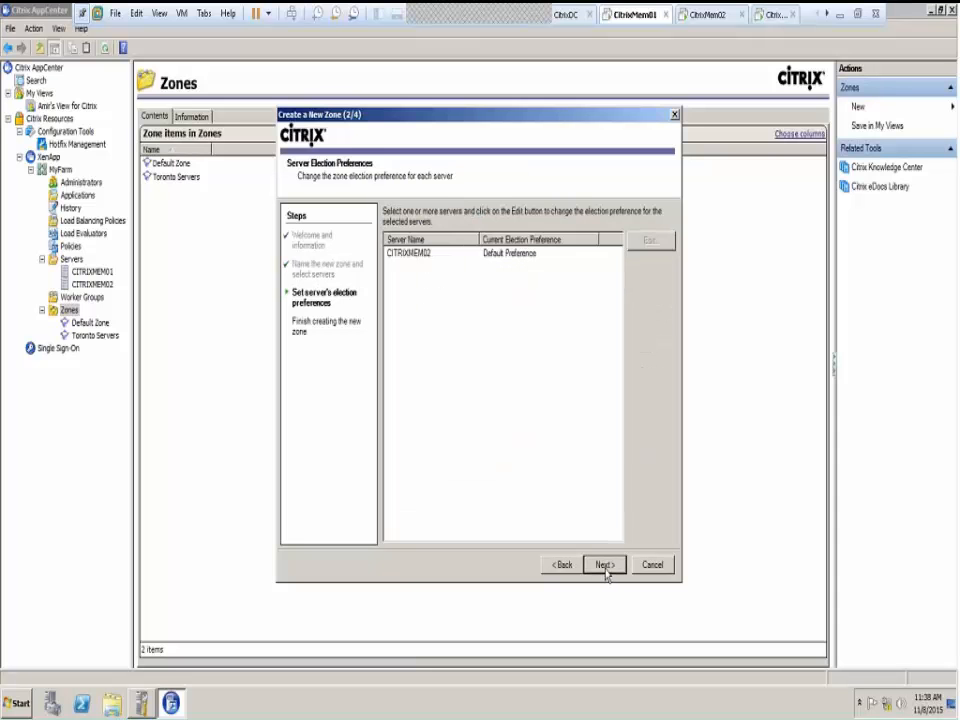
left_click(605, 566)
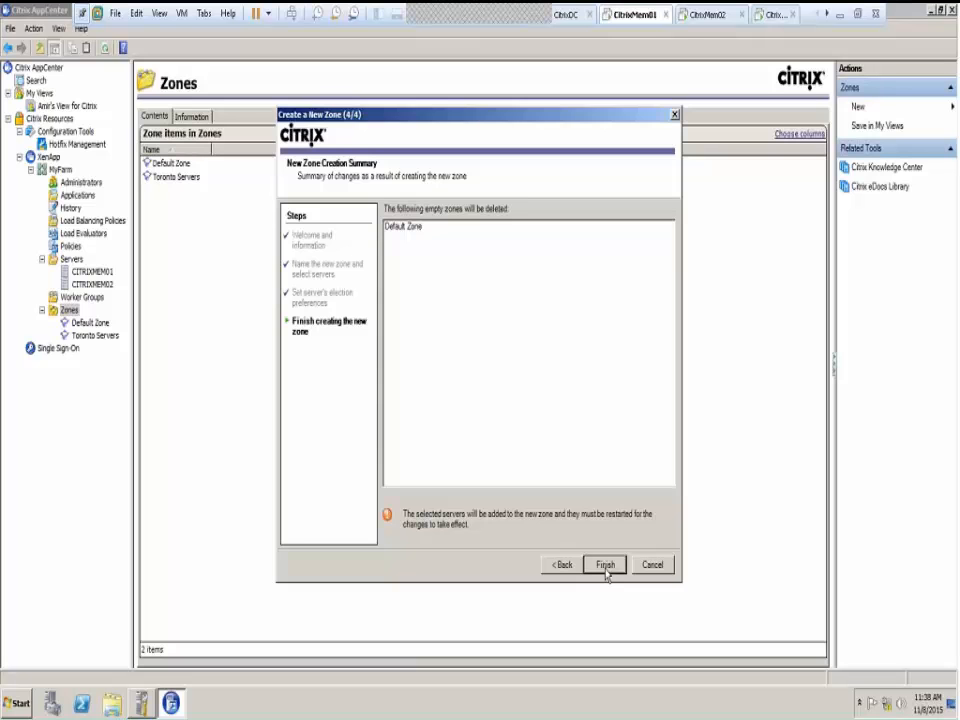
left_click(605, 566)
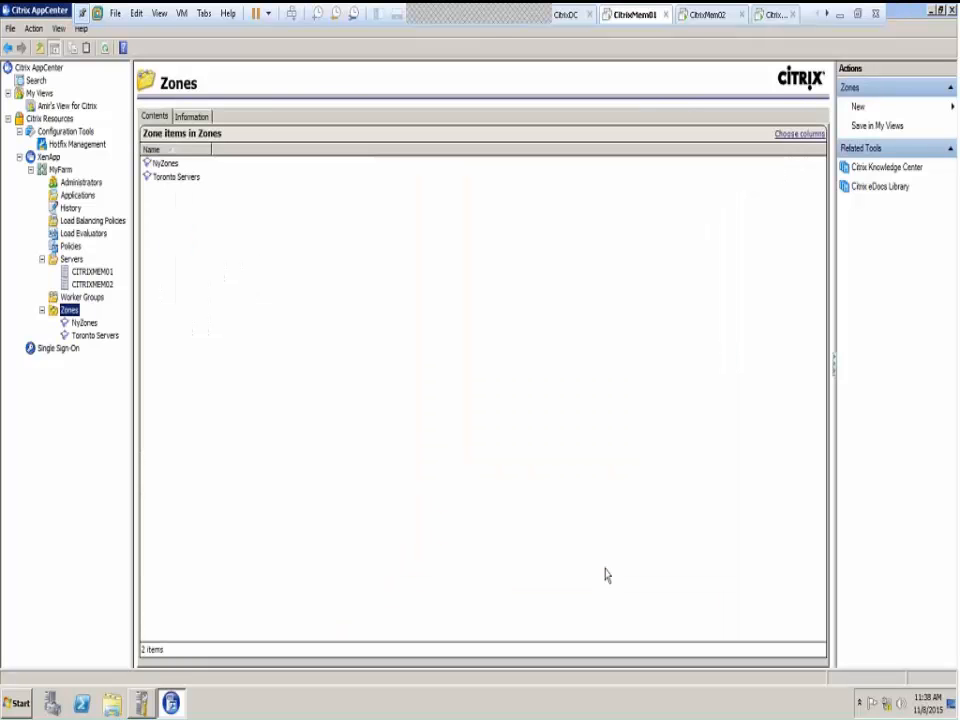
left_click(85, 324)
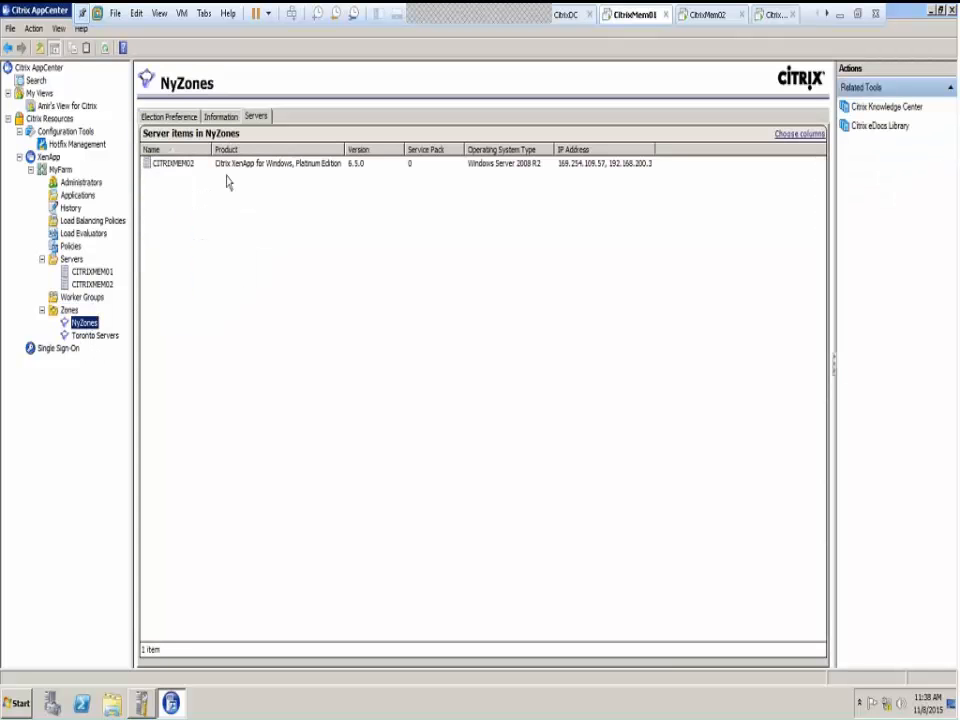
left_click(68, 311)
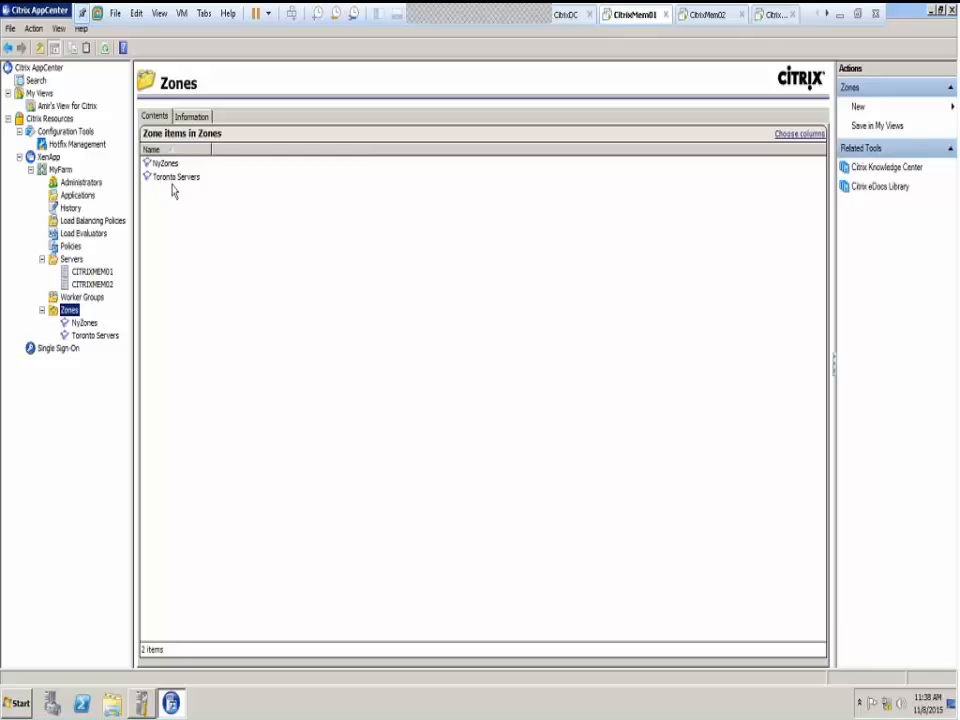
left_click(155, 164)
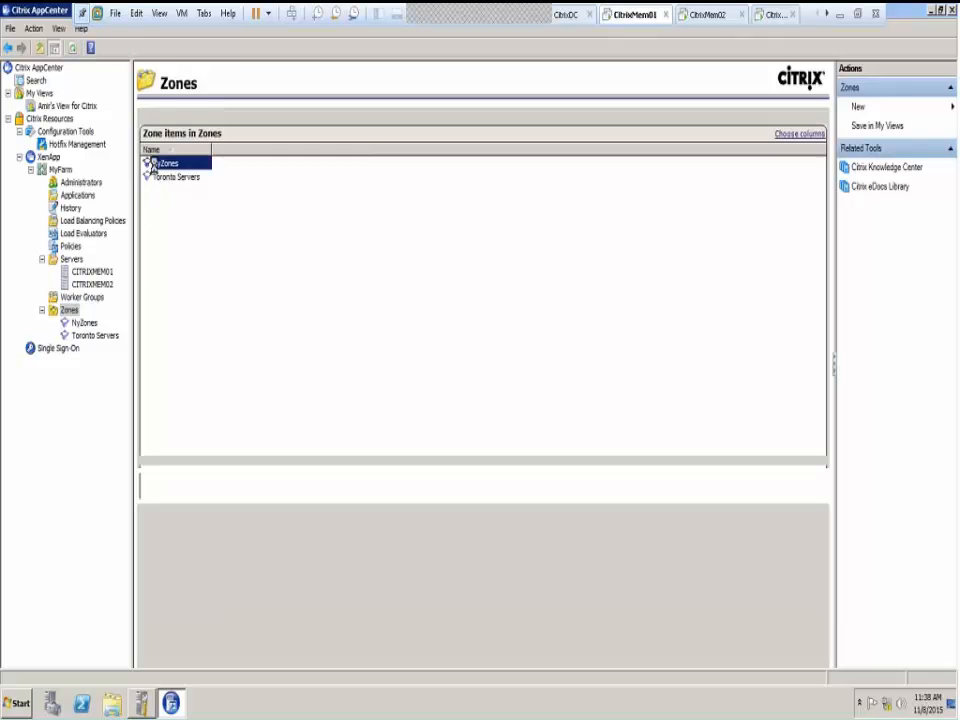
double_click(155, 164)
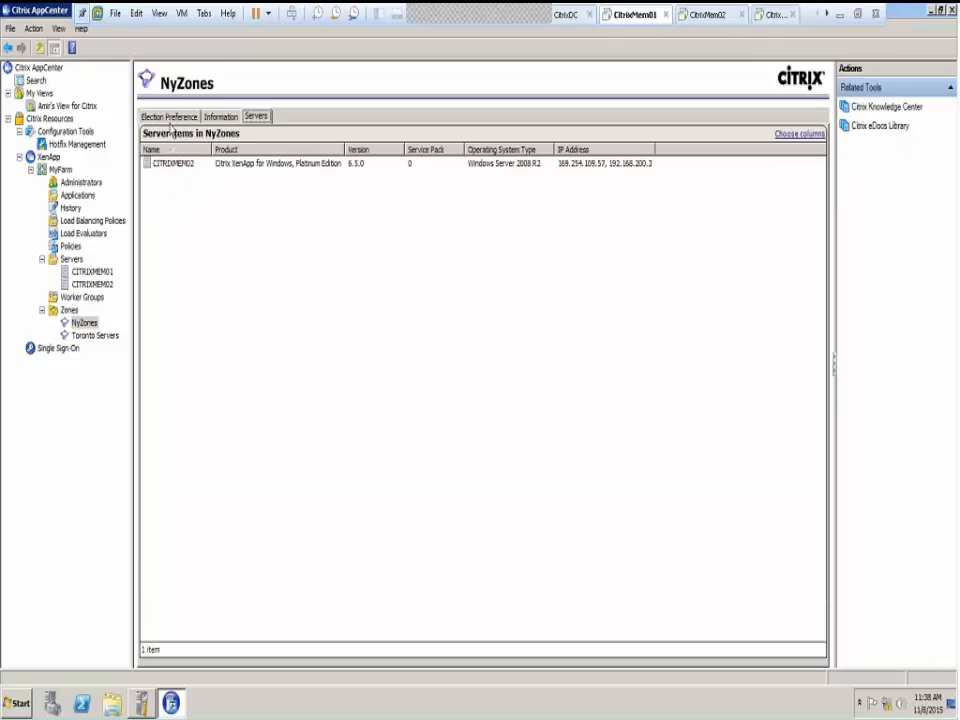
left_click(168, 118)
left_click(86, 337)
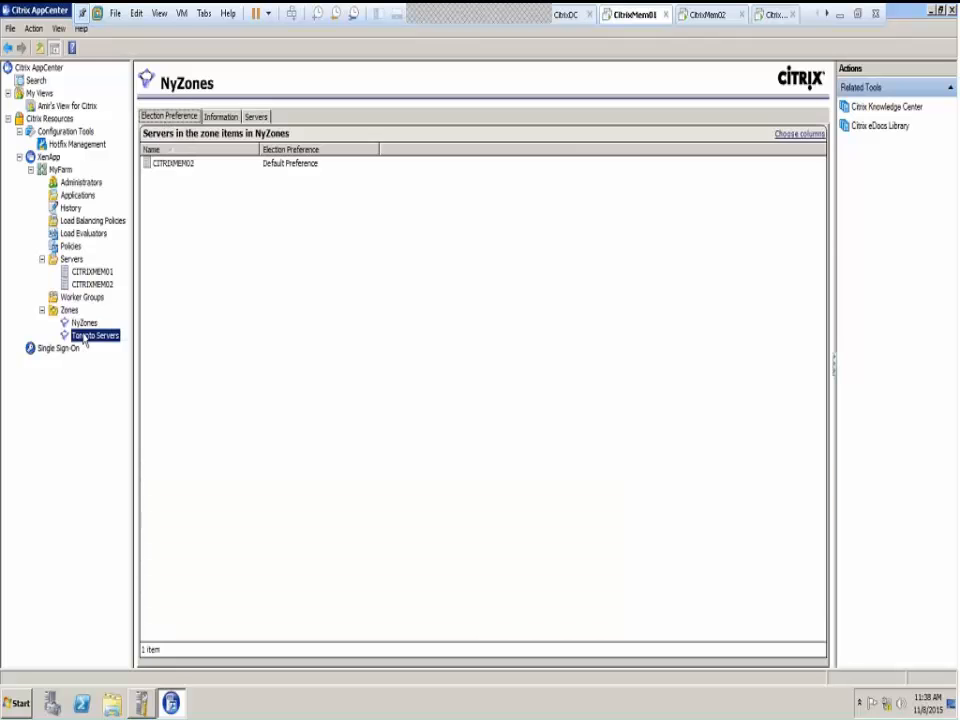
left_click(69, 311)
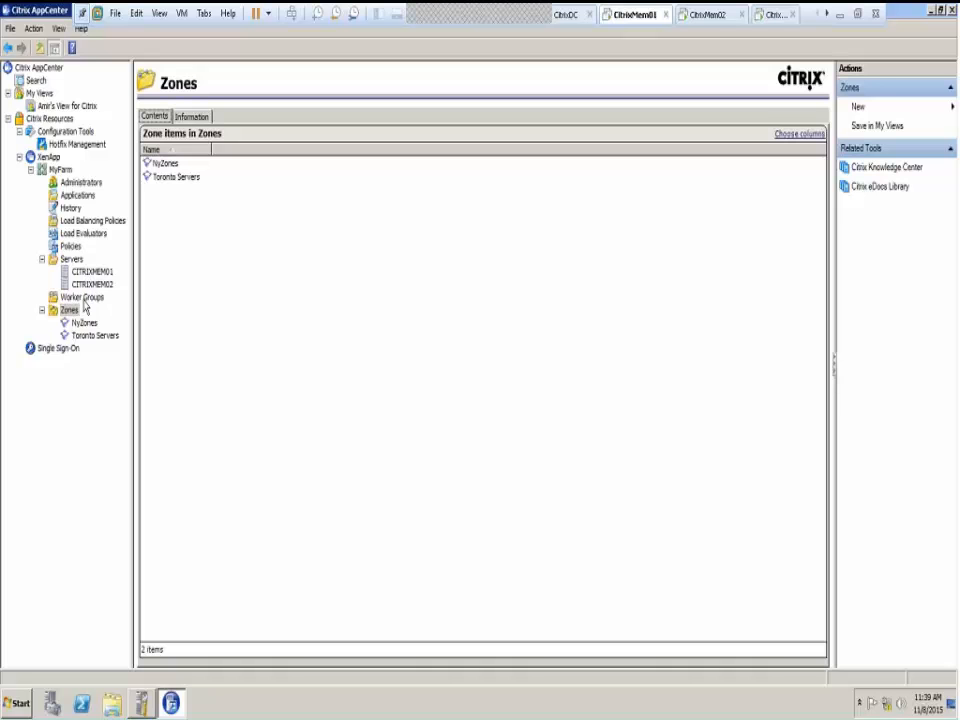
Review Worker Groups, then the servers' Information, Users, Hotfix Details and Hotfix Summary tabs
left_click(82, 298)
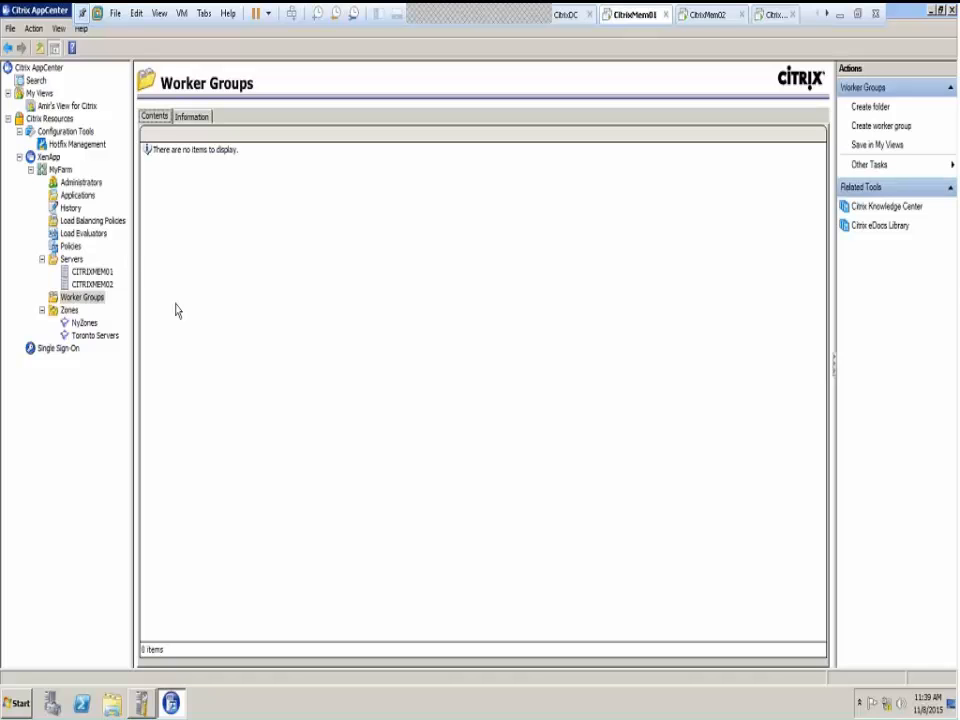
left_click(74, 260)
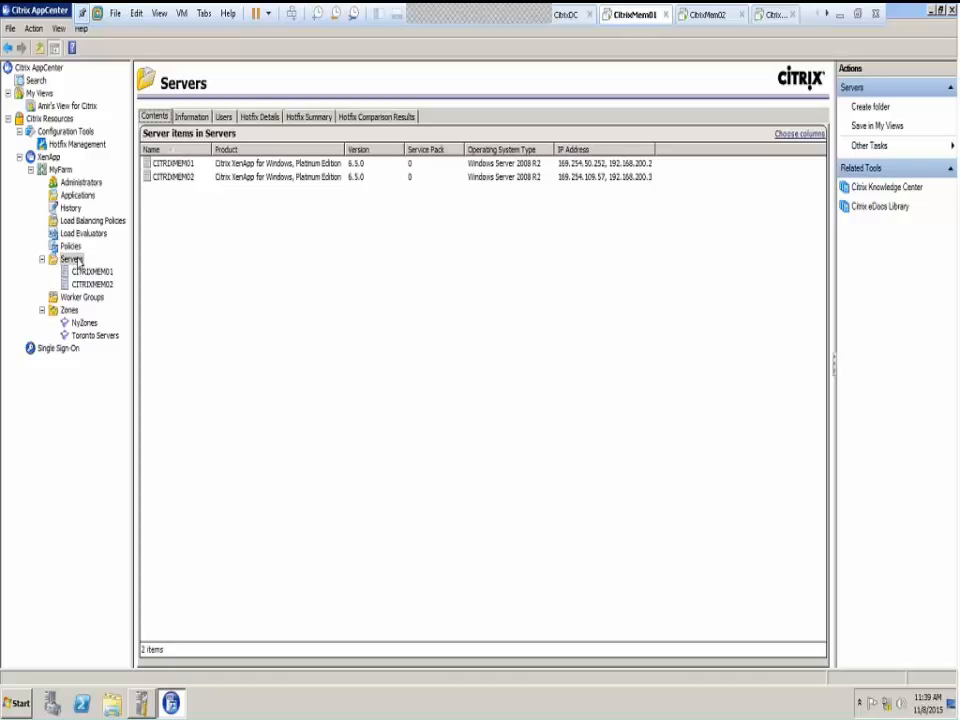
left_click(195, 119)
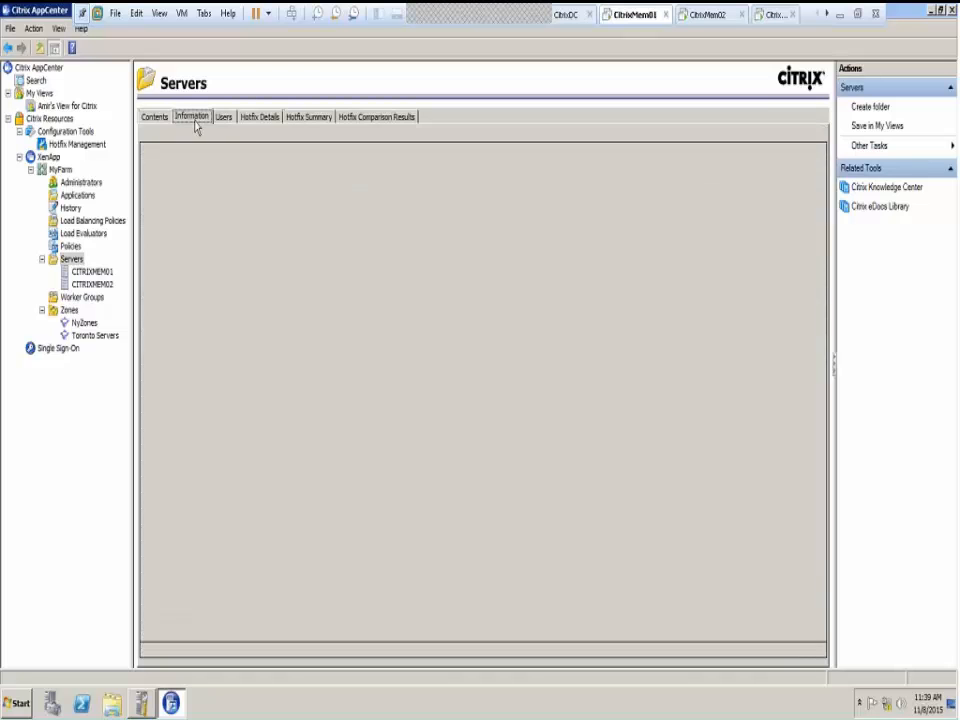
left_click(225, 118)
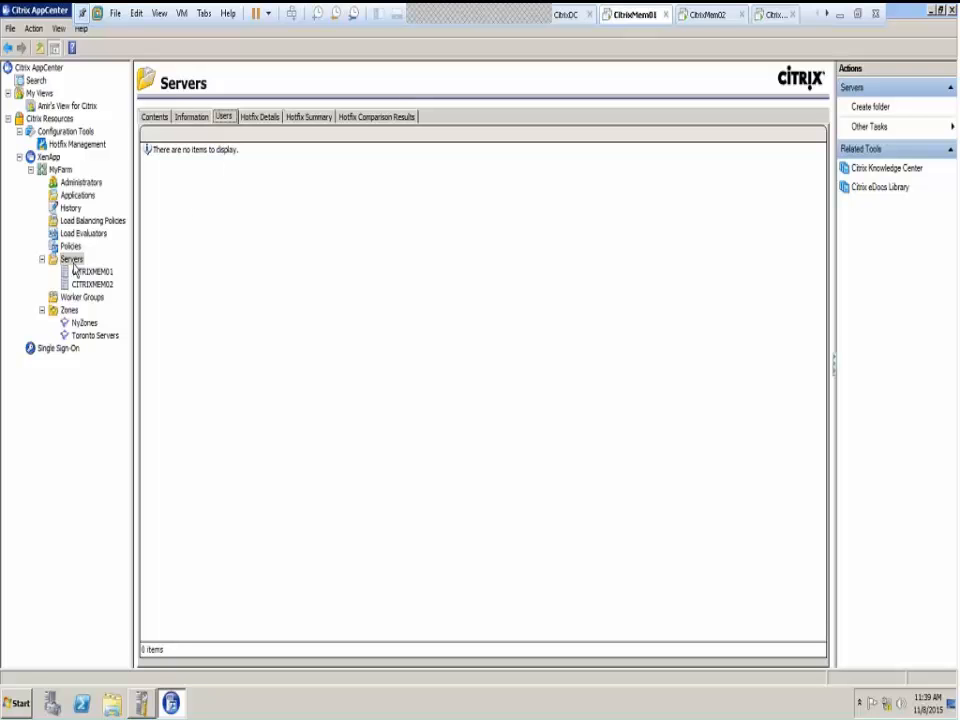
left_click(284, 118)
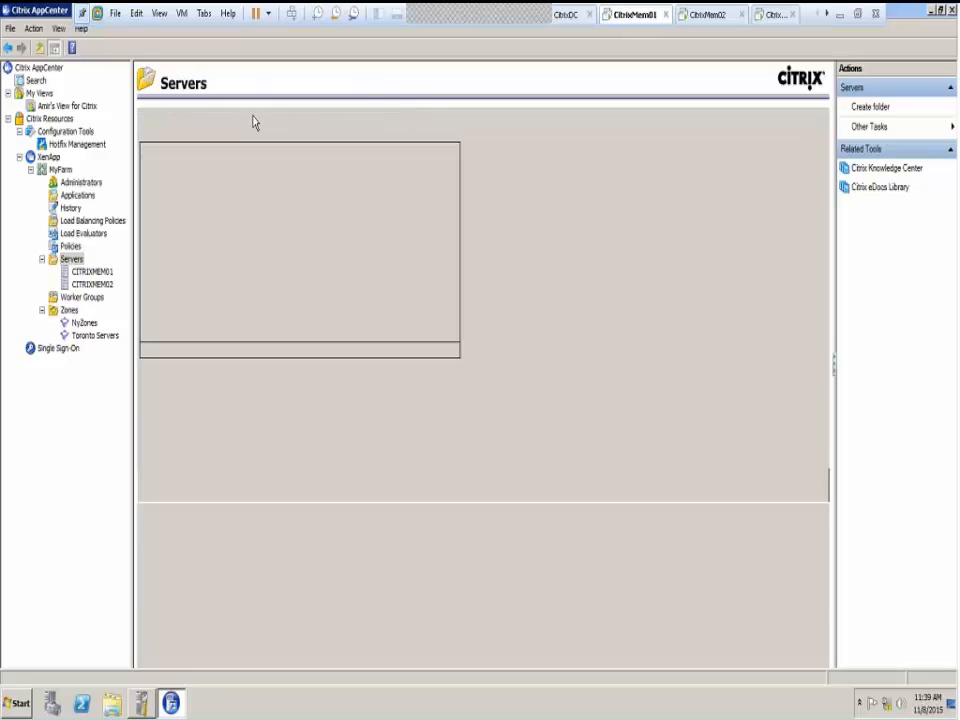
left_click(310, 118)
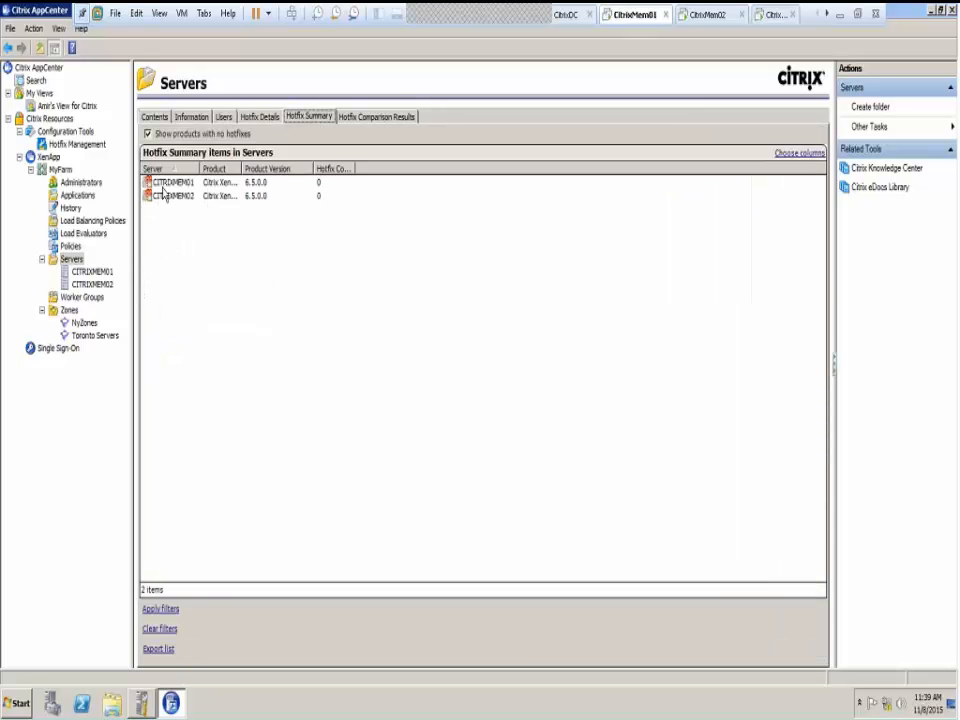
Fit the Server, Product and Hotfix Count columns, then open CITRIXMEM01's server page
double_click(200, 169)
double_click(236, 169)
left_click(166, 184)
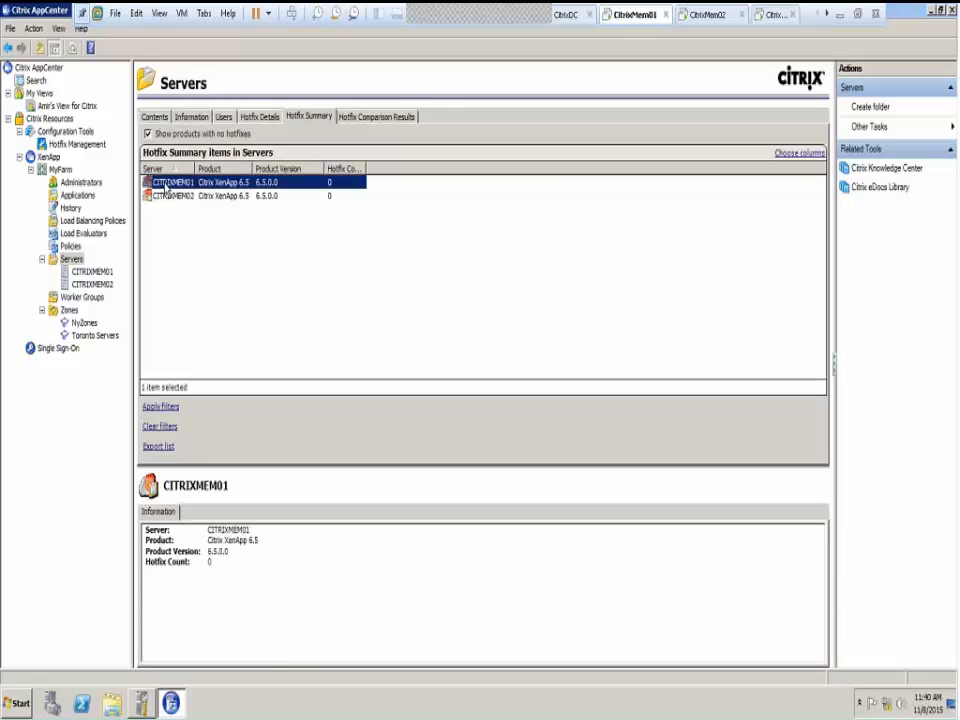
left_click(150, 186)
double_click(368, 169)
left_click_drag(338, 170, 436, 181)
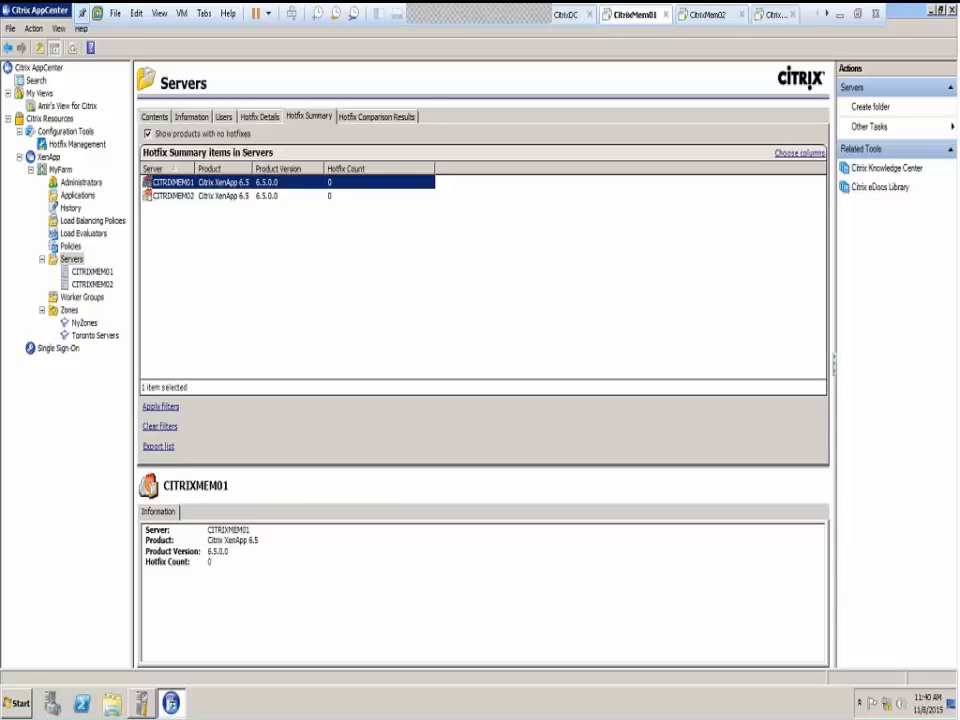
left_click(92, 273)
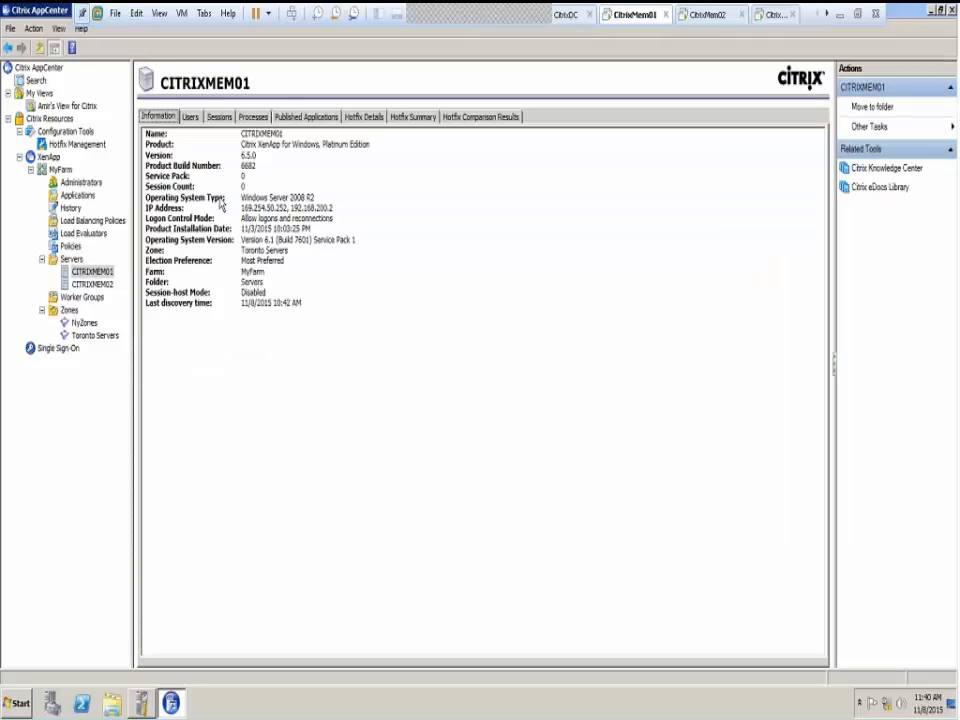
Check CITRIXMEM01's Users, Published Applications and Processes tabs
left_click(189, 118)
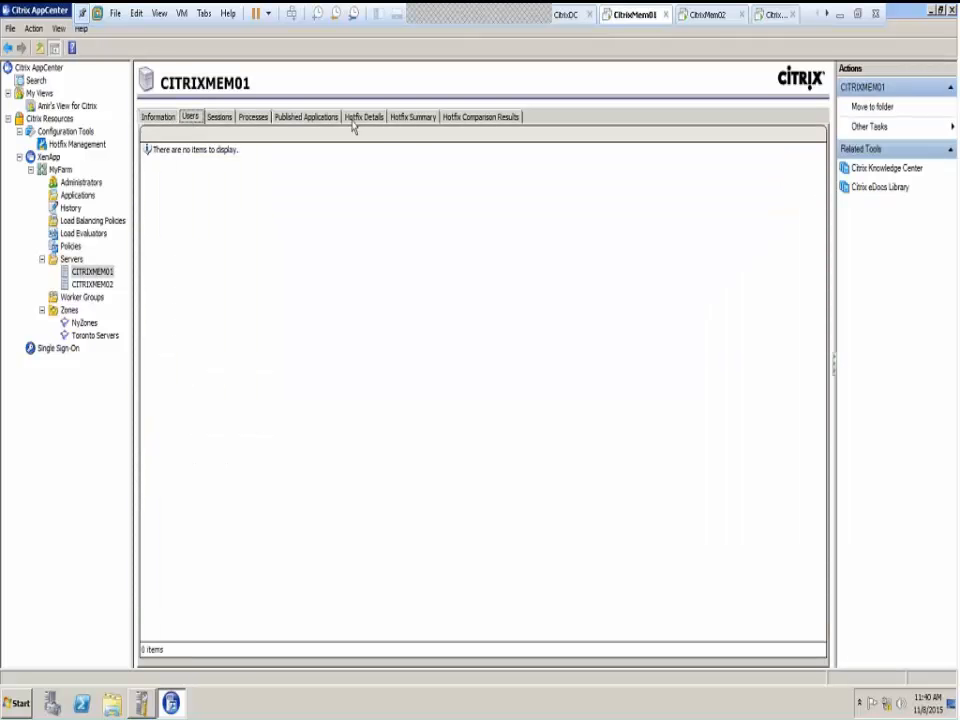
left_click(306, 119)
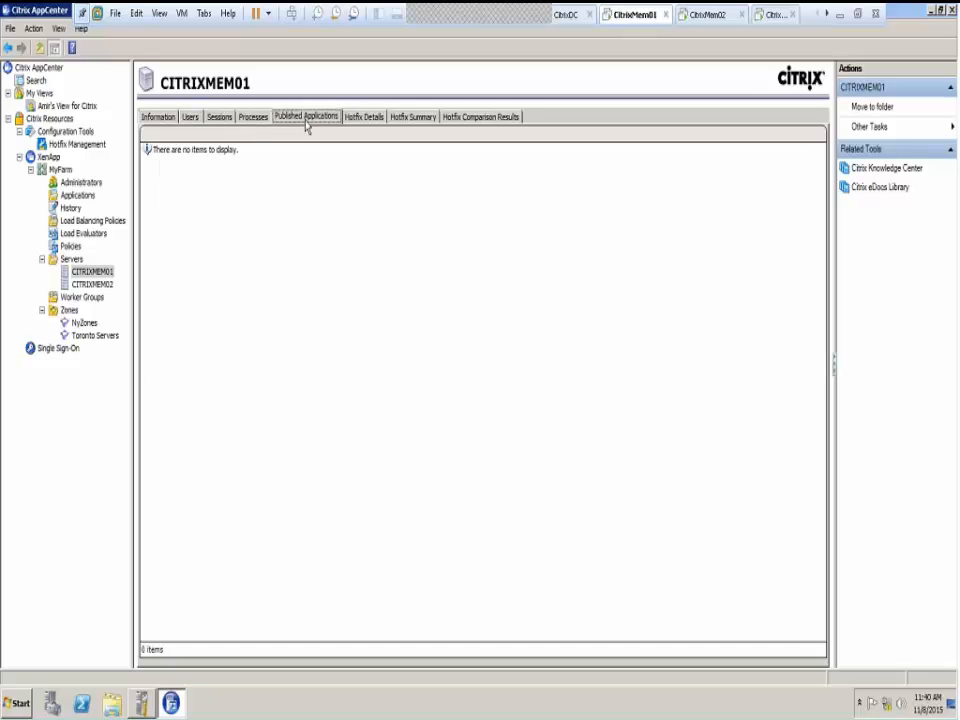
left_click(252, 118)
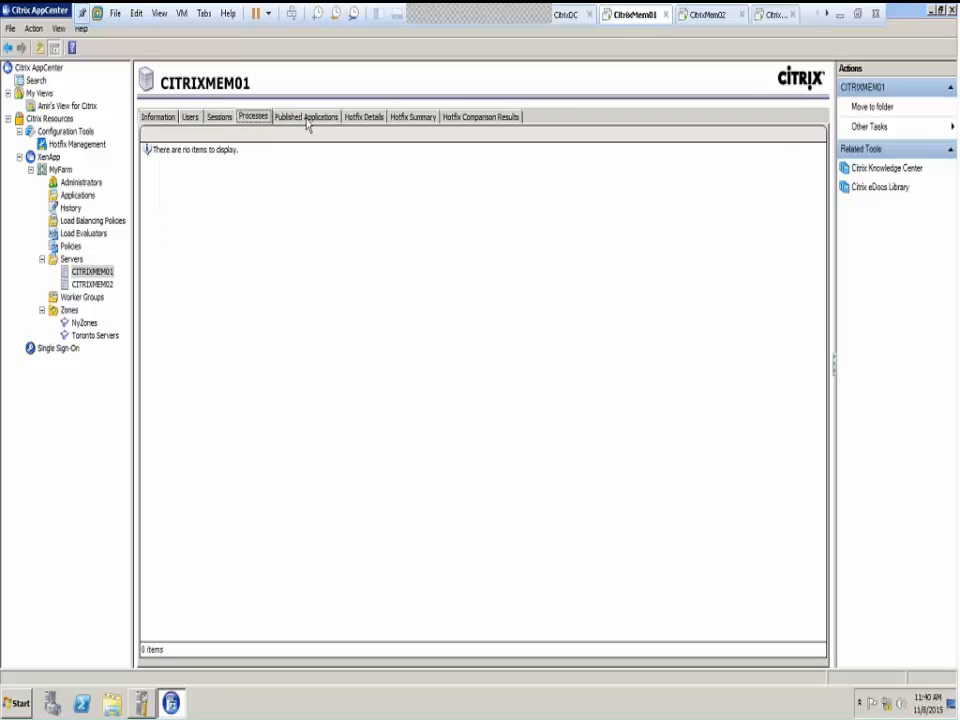
Show CITRIXMEM02's published applications and exit the VM's full-screen view
left_click(308, 119)
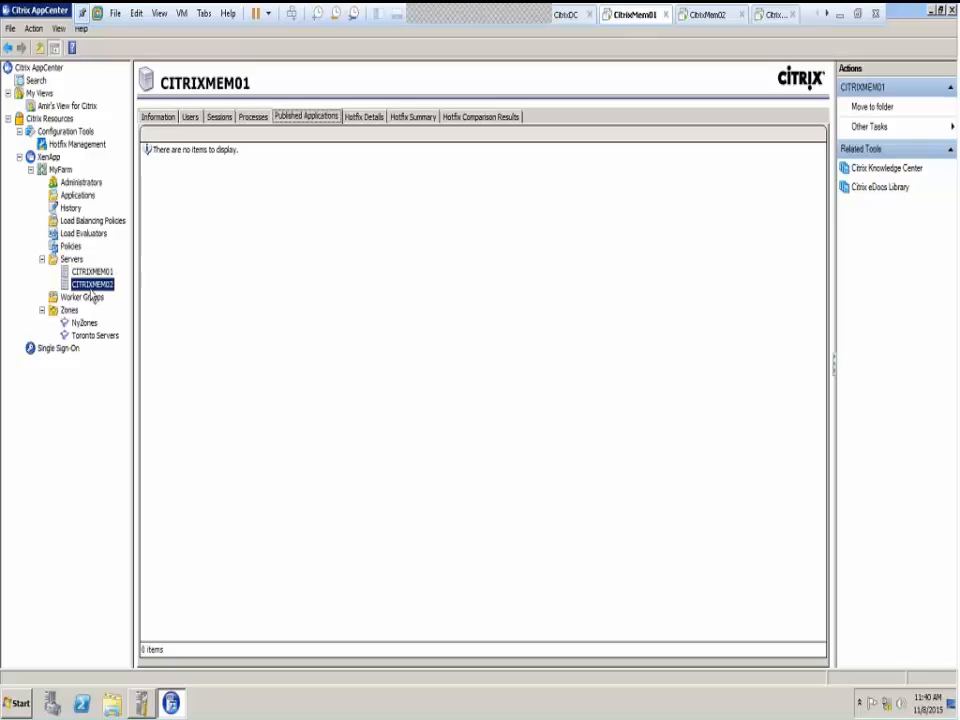
left_click(91, 285)
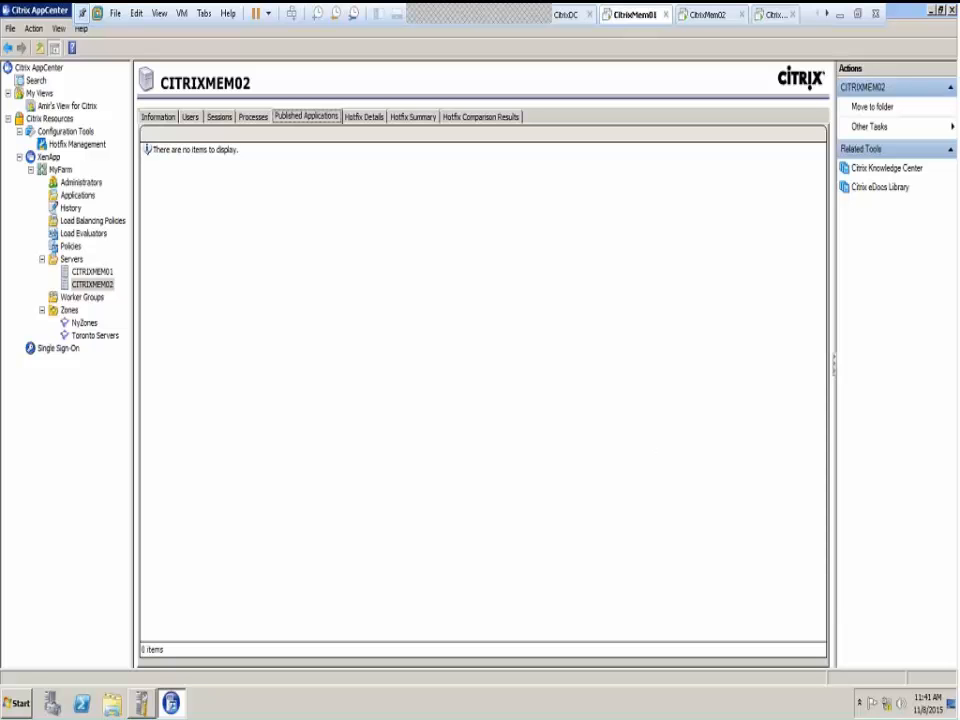
left_click(857, 14)
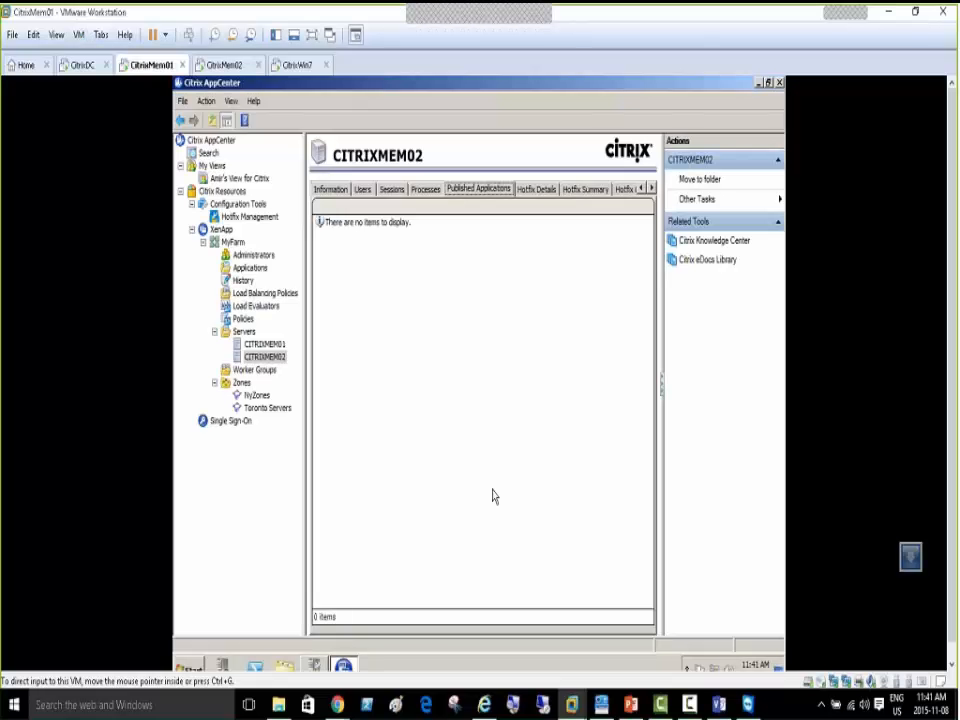
In PowerPoint, display slide 35, Data Collector, with its server farm diagram
left_click(632, 706)
left_click(73, 328)
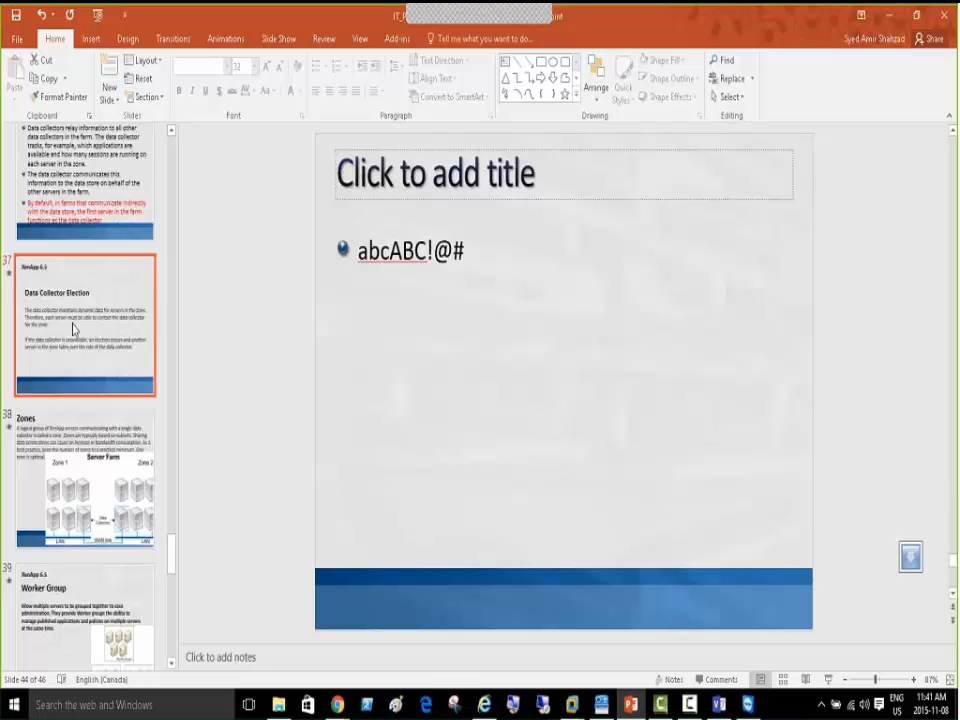
scroll(57, 175, "up", 5)
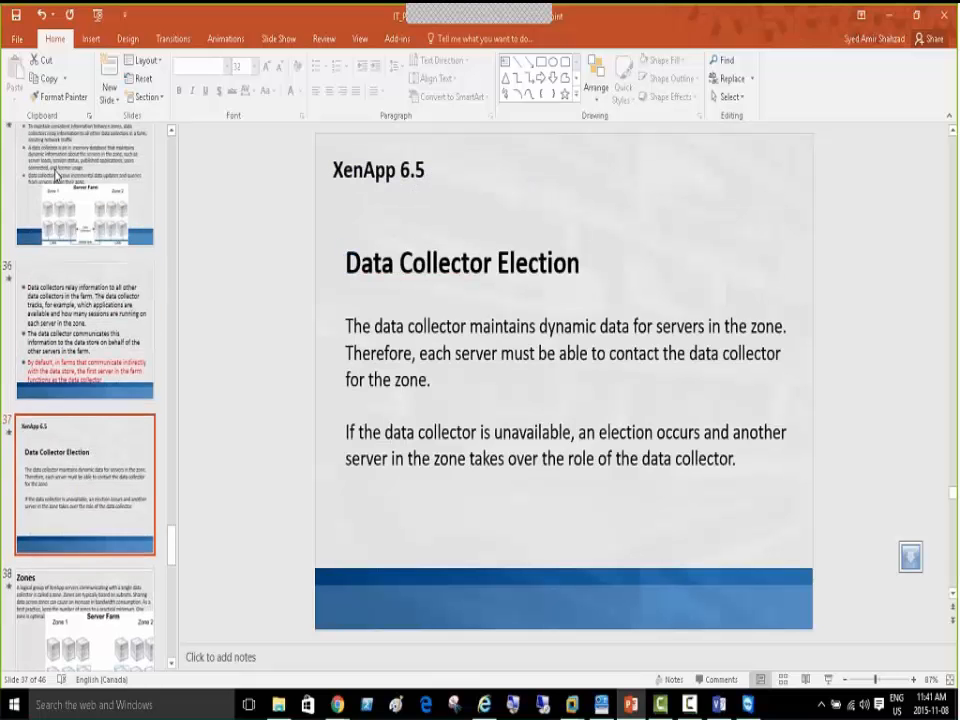
left_click(57, 218)
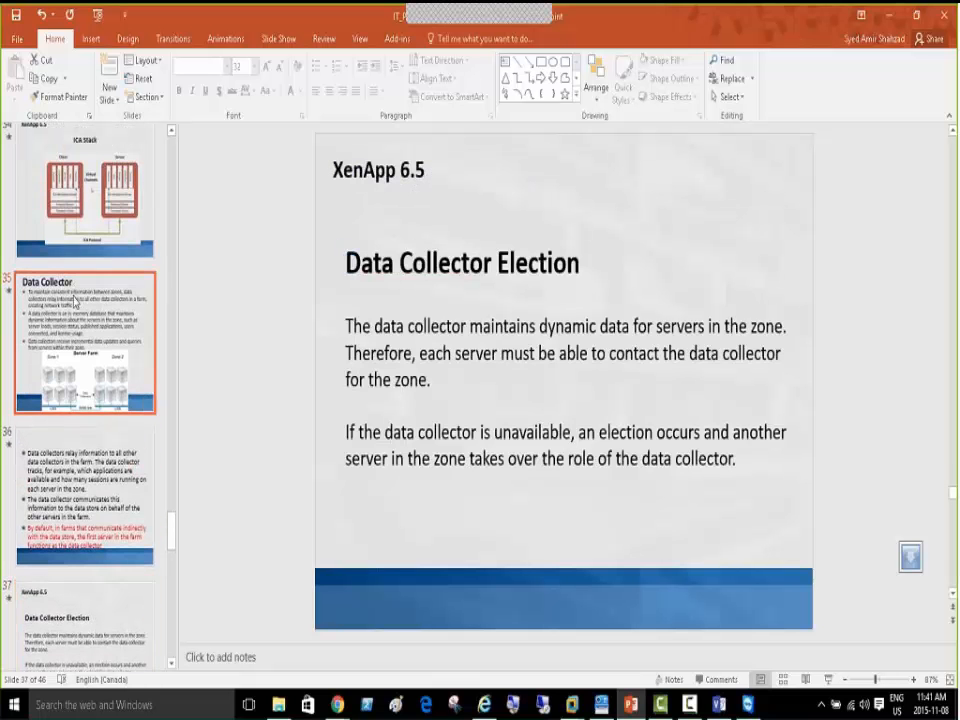
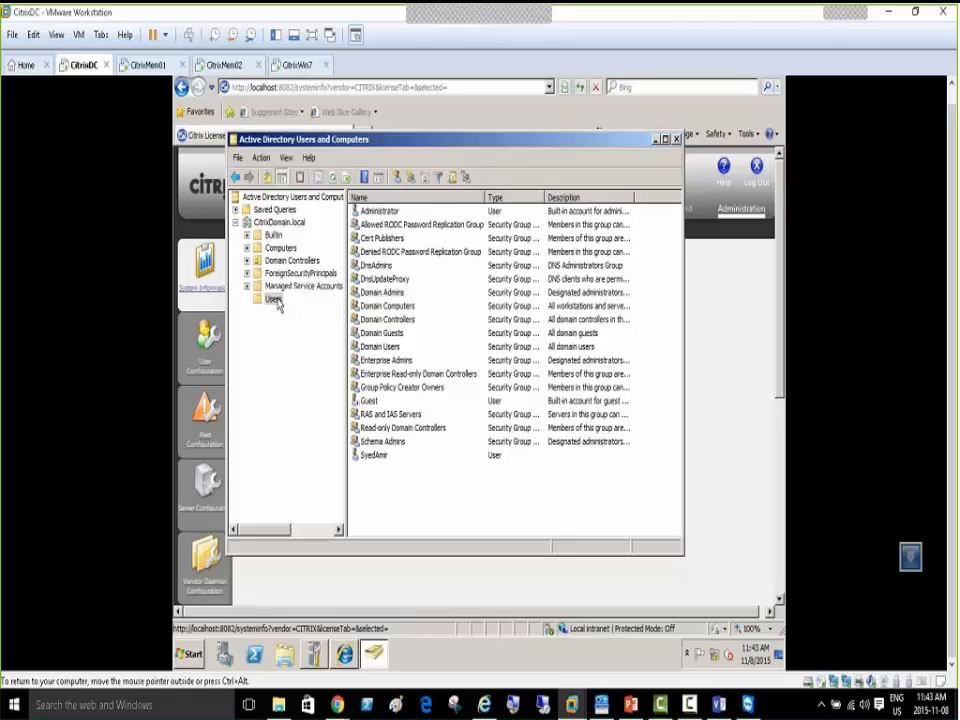
Create User01 in the Users container with a password, without forcing a change at next logon
right_click(277, 301)
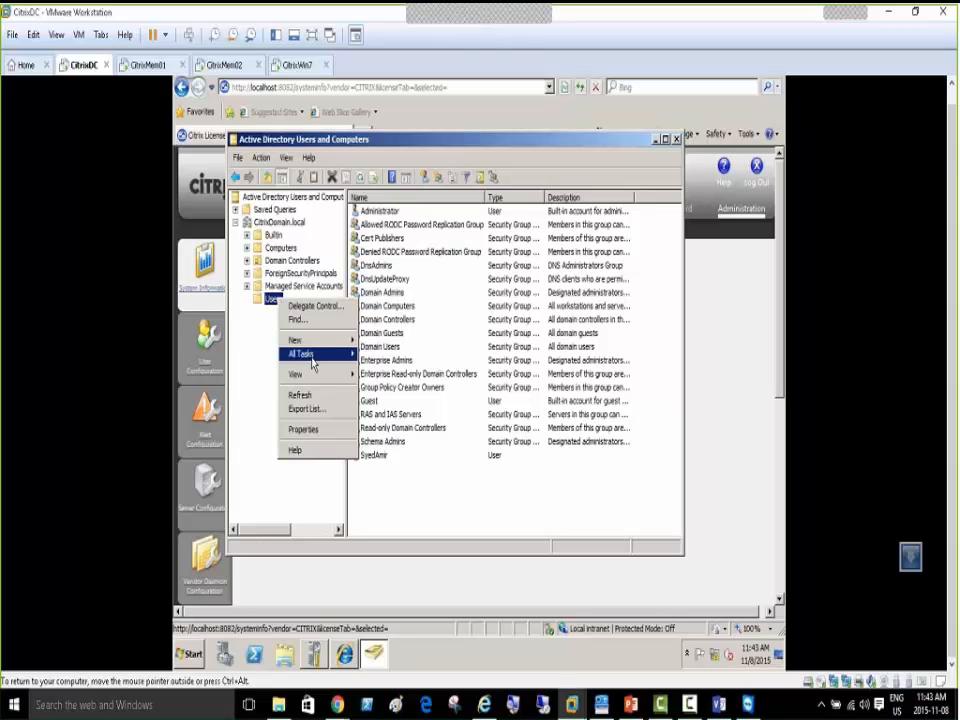
mouse_move(300, 340)
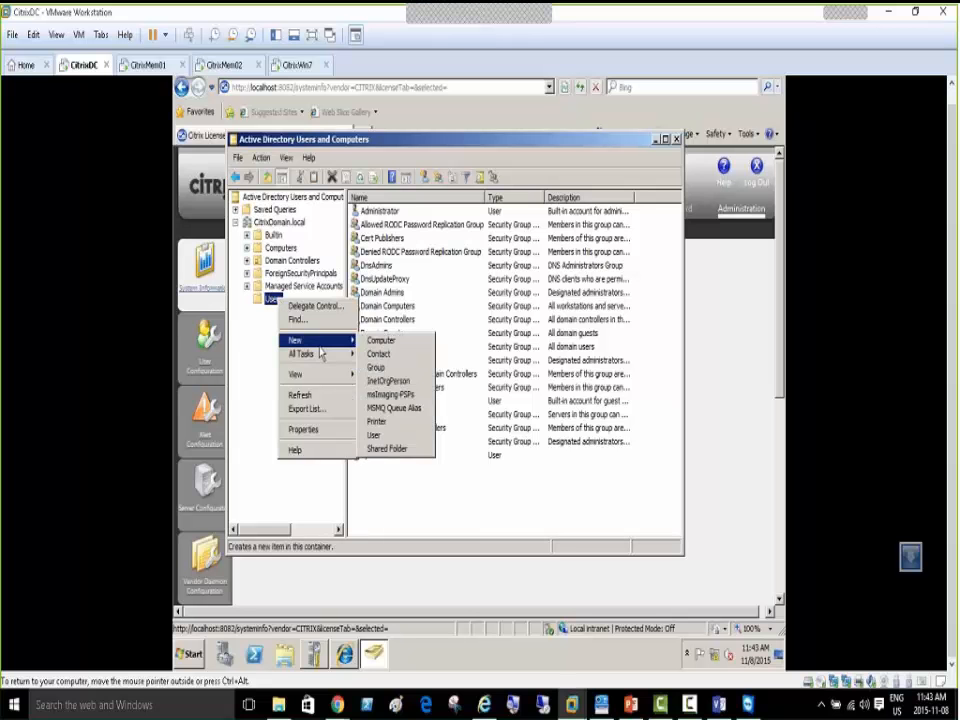
left_click(393, 437)
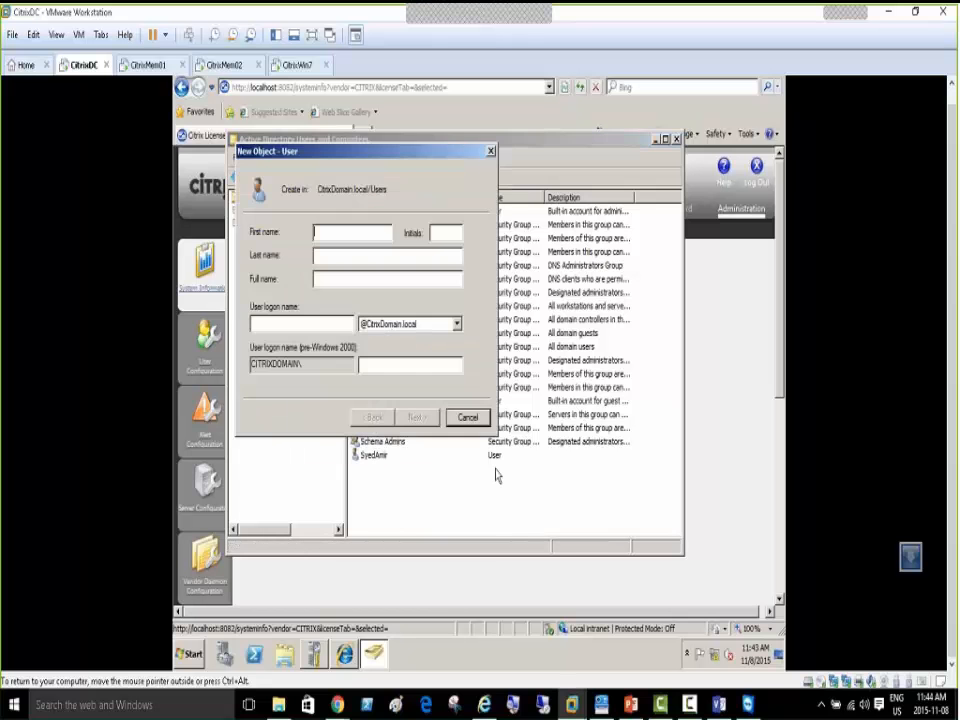
type("User01")
key("Tab")
key("Tab")
key("Tab")
key("Tab")
type("User01")
key("Return")
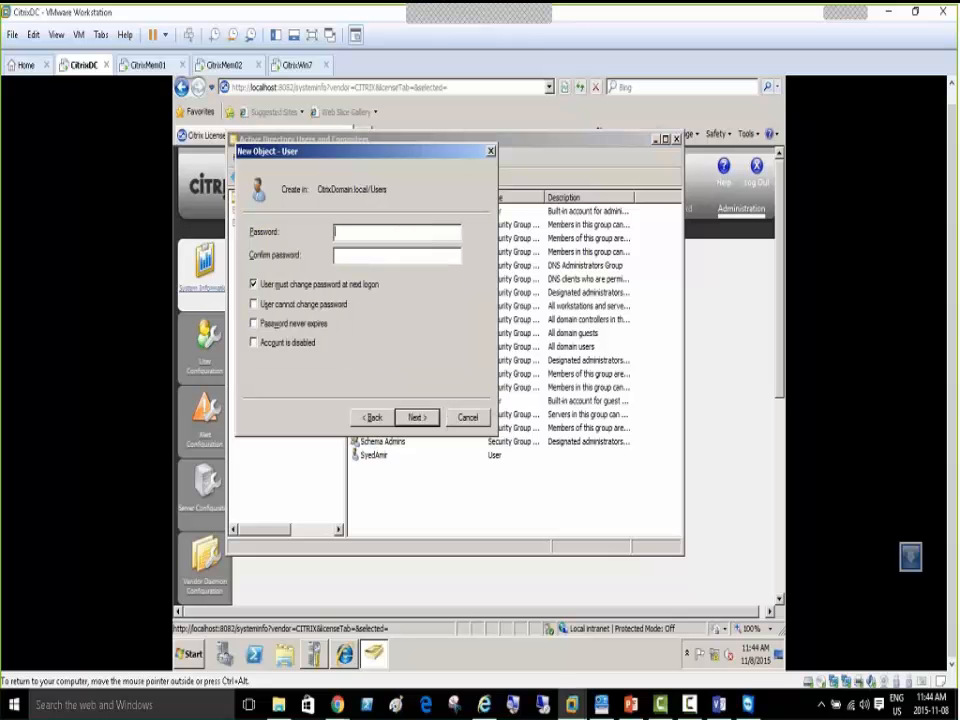
type("Password01")
key("Tab")
type("Password01")
key("Tab")
key("space")
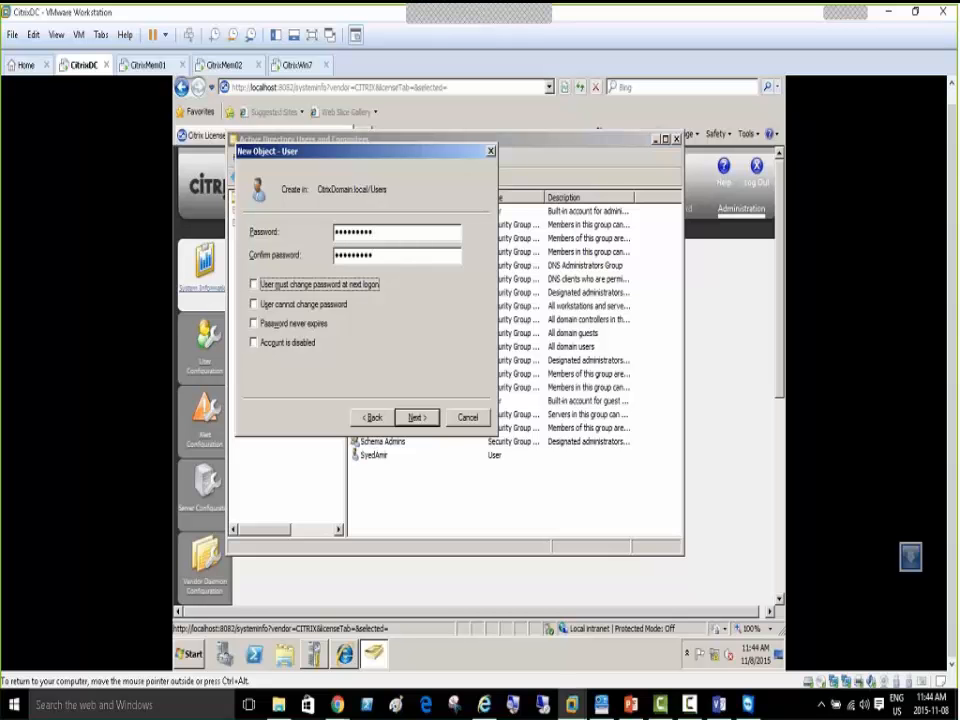
key("Return")
key("Return")
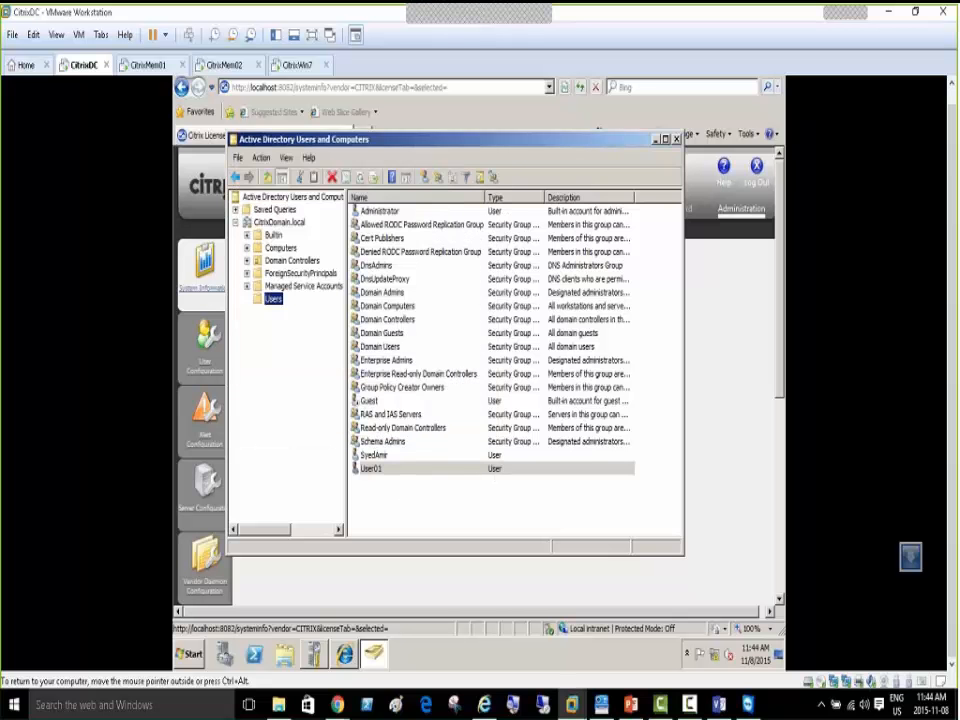
Copy User01 into a new account User02 with logon name User02 and a password
right_click(370, 475)
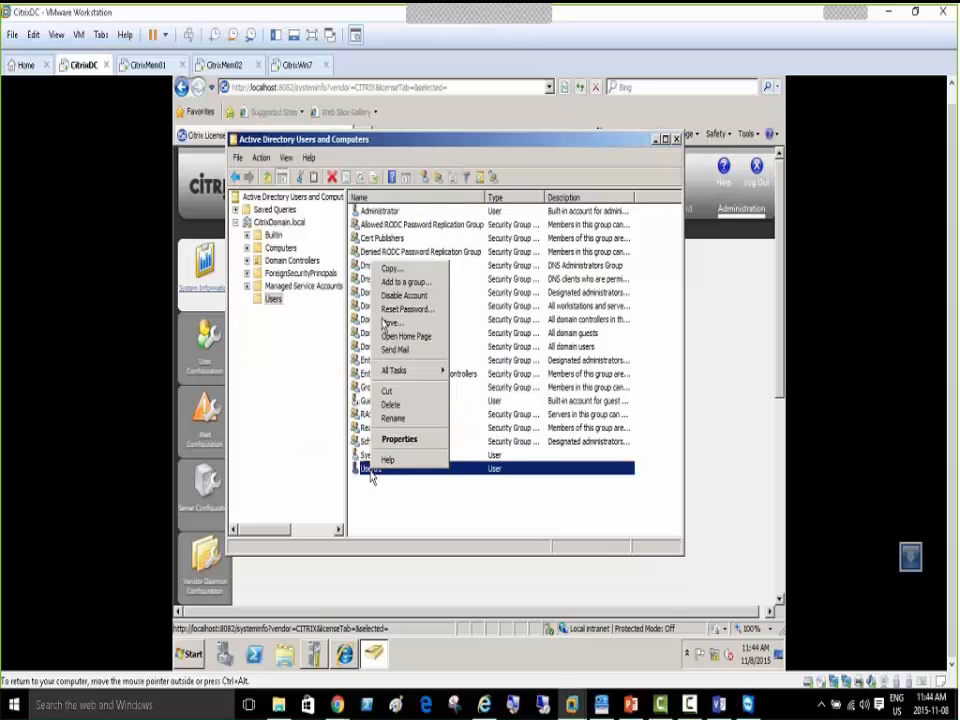
left_click(390, 269)
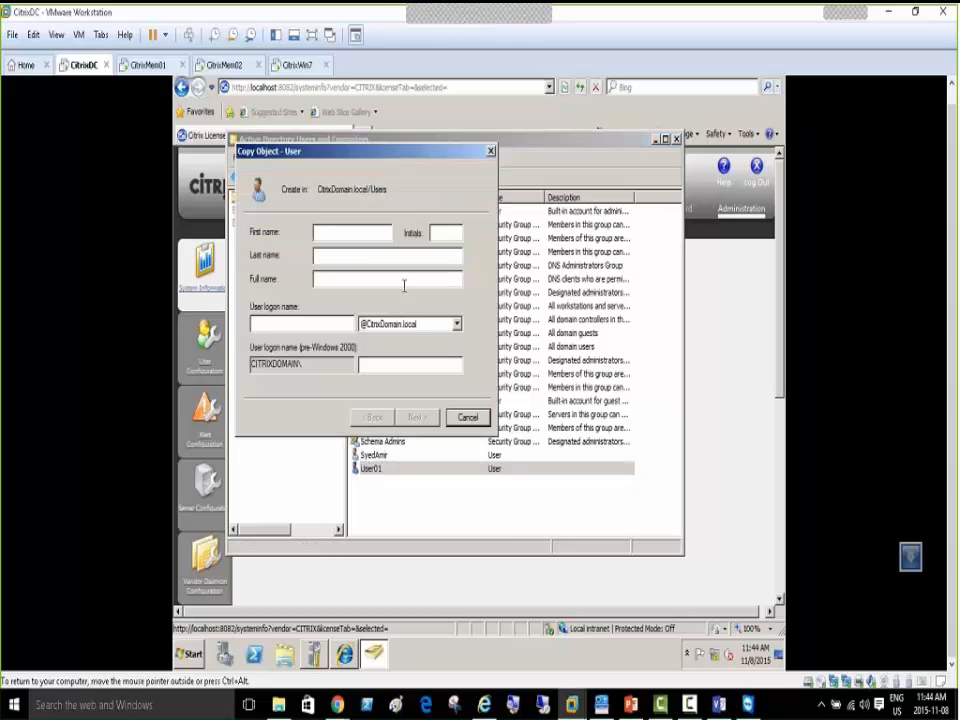
left_click(404, 286)
type("User01")
key("BackSpace")
type("2")
key("Tab")
key("Tab")
key("Tab")
key("Tab")
type("User02")
key("Return")
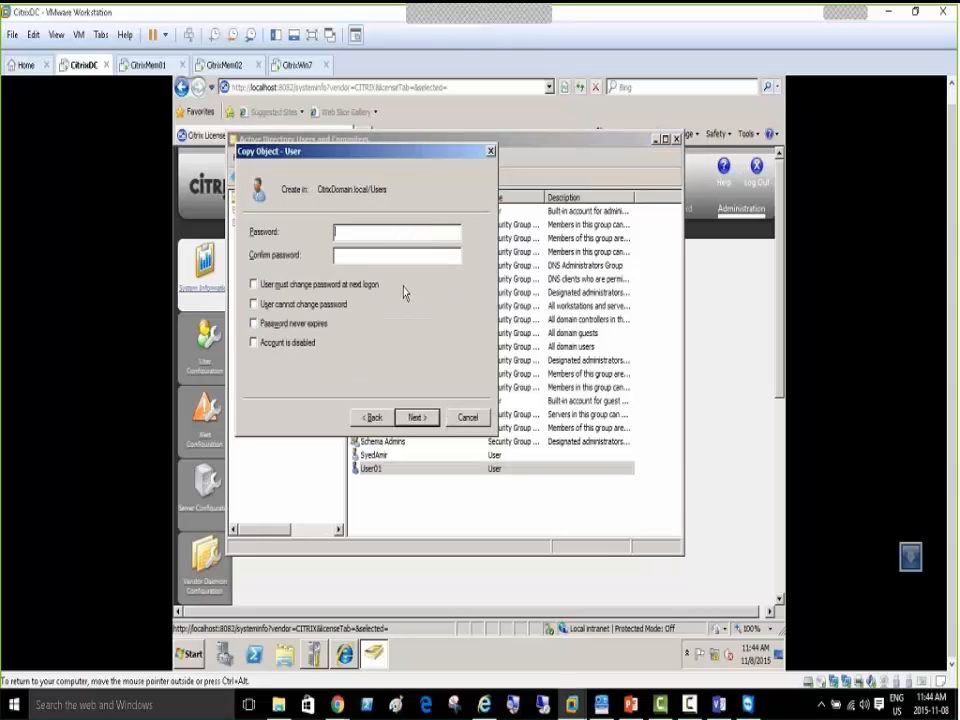
type("•••••••••••••••••••")
key("Return")
key("Return")
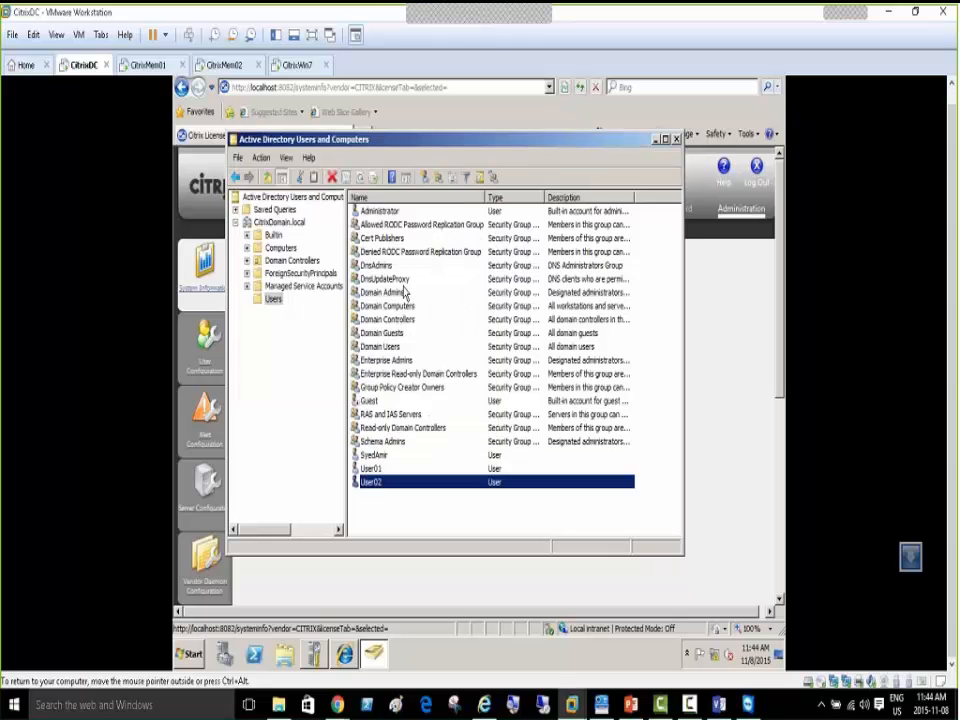
Copy User02 into a new account User03 with logon name User03 and a password
right_click(378, 481)
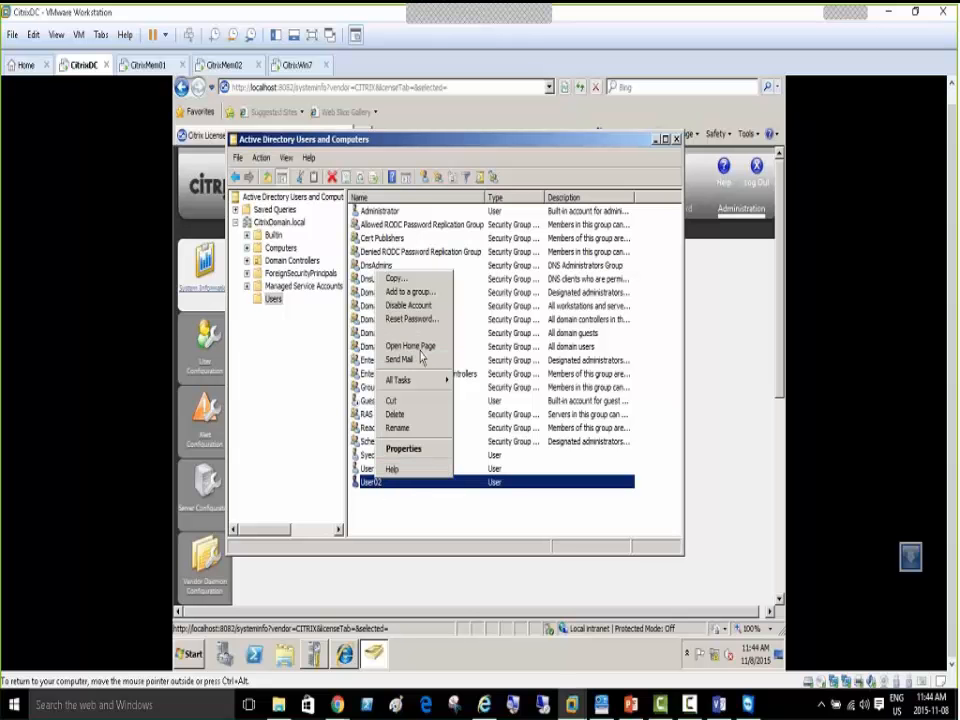
left_click(393, 278)
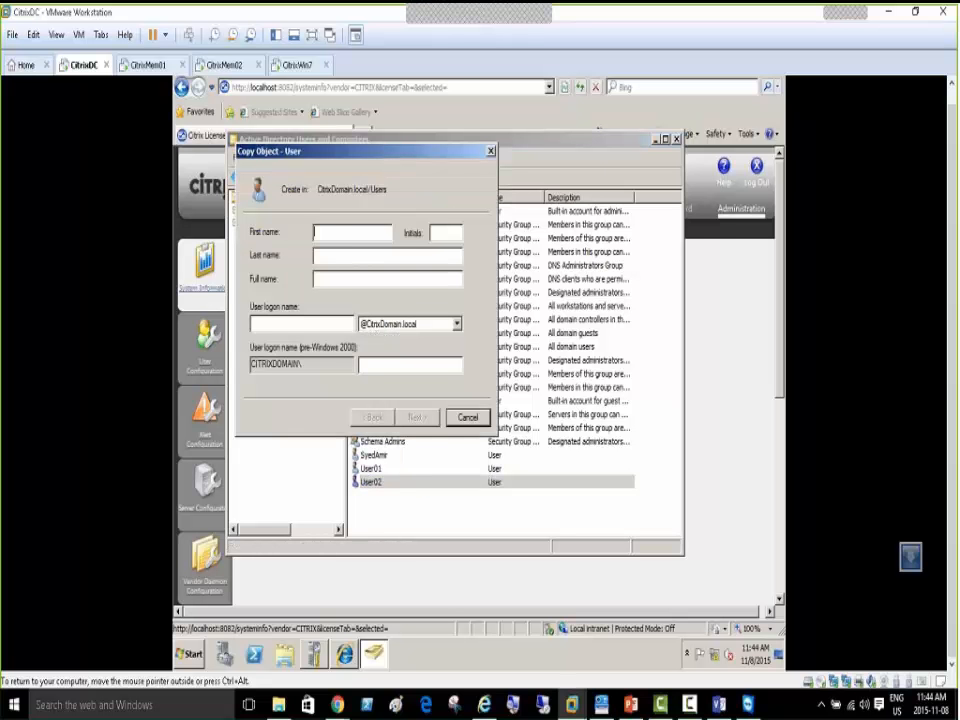
type("User03")
key("Tab")
key("Tab")
key("Tab")
key("Tab")
type("User03")
key("Return")
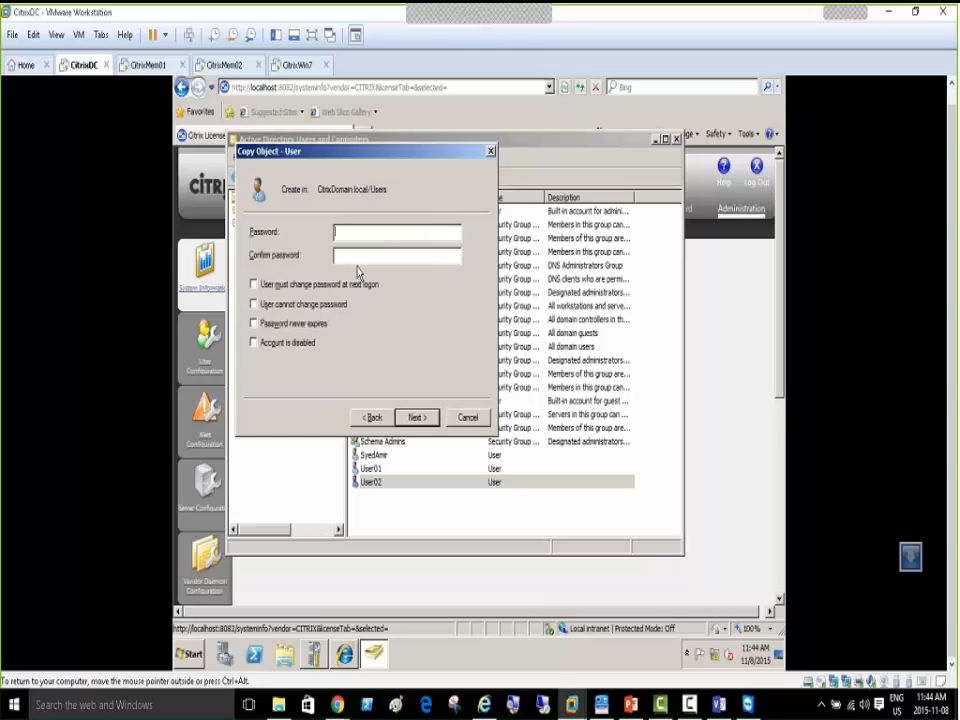
type("••••••••••••••••••")
key("Return")
key("Return")
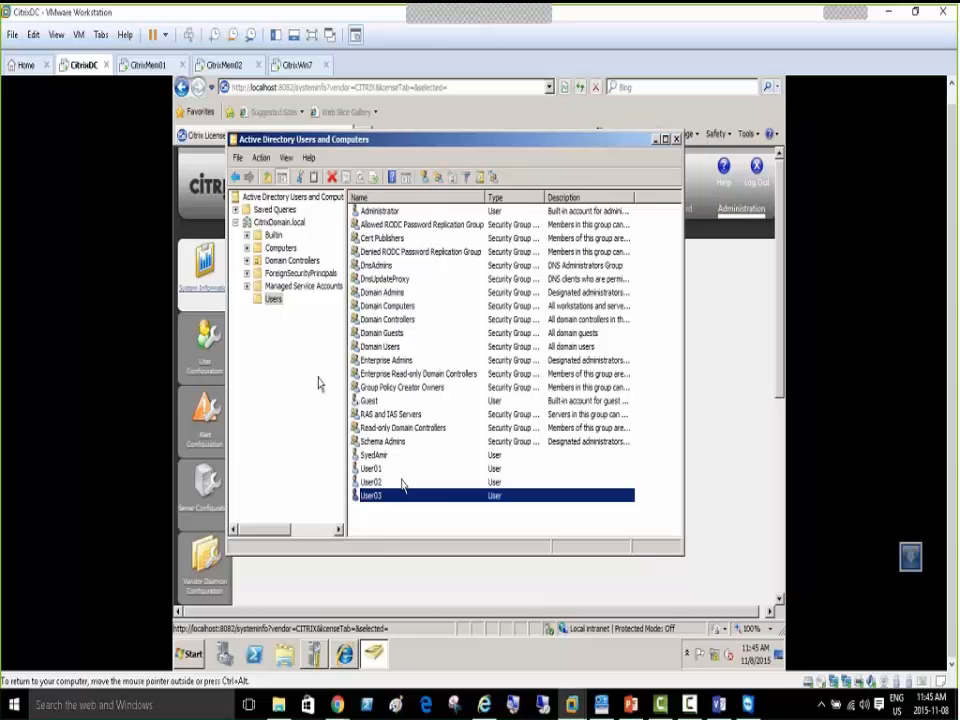
Copy User03 into User04, entering and confirming its password, and finish the wizard
right_click(370, 495)
left_click(388, 297)
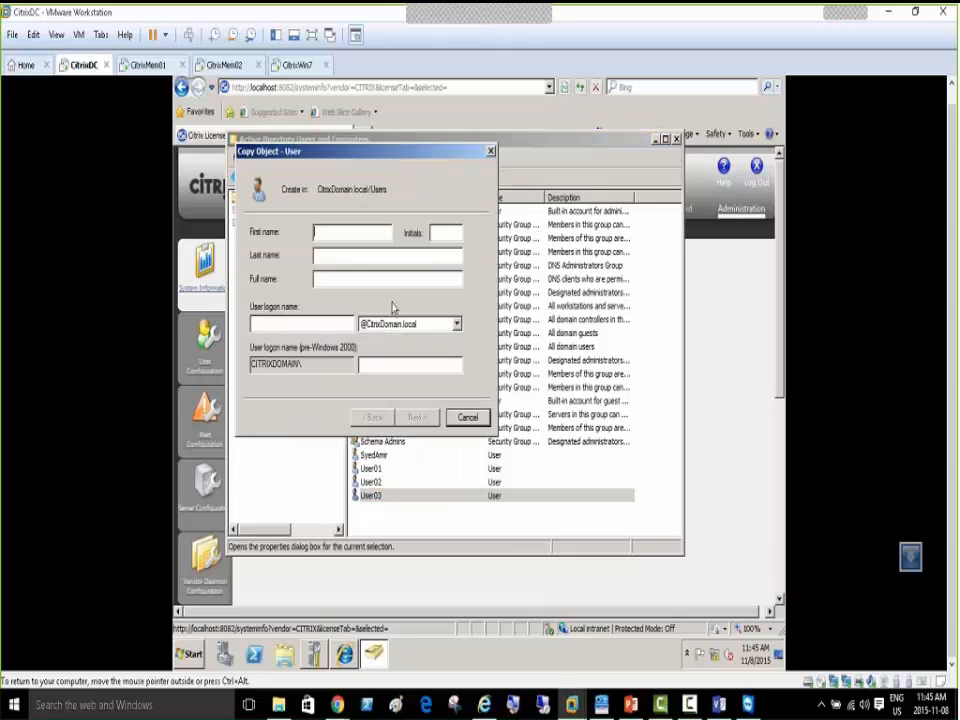
type("U")
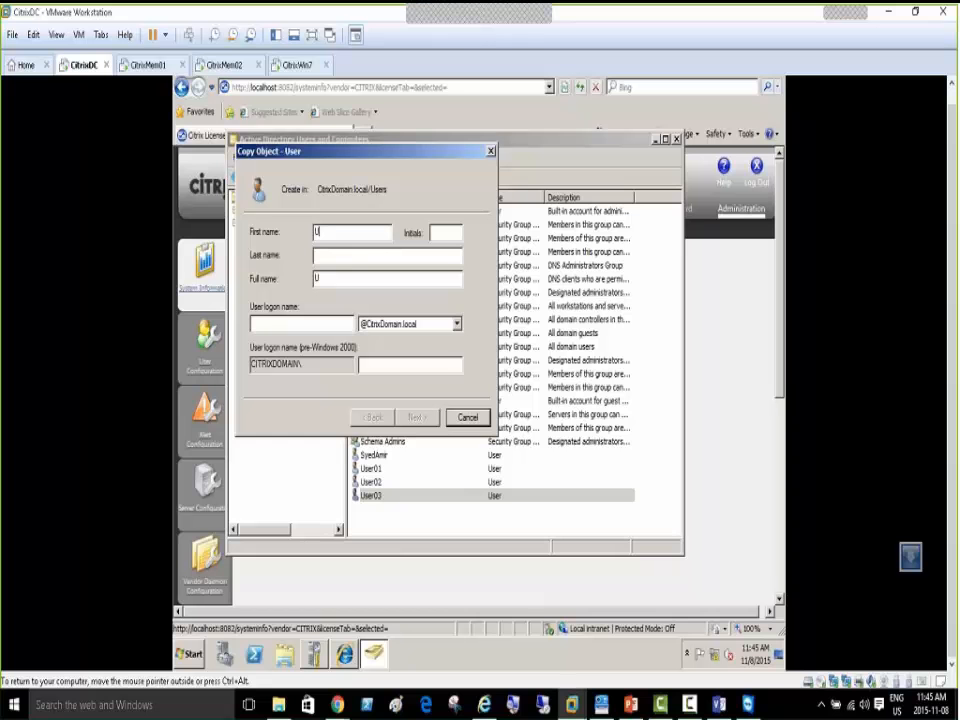
type("ser04")
key("Tab")
key("Tab")
key("Tab")
key("Tab")
type("User04")
key("Return")
type("•••")
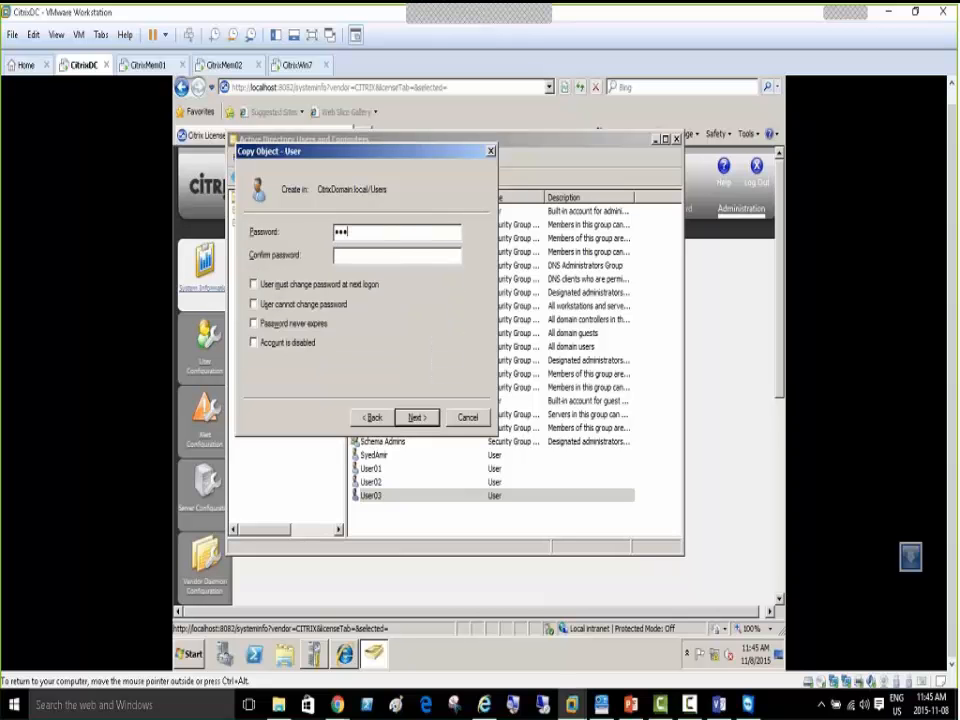
type("••••••")
key("Tab")
type("•••••••••")
key("Return")
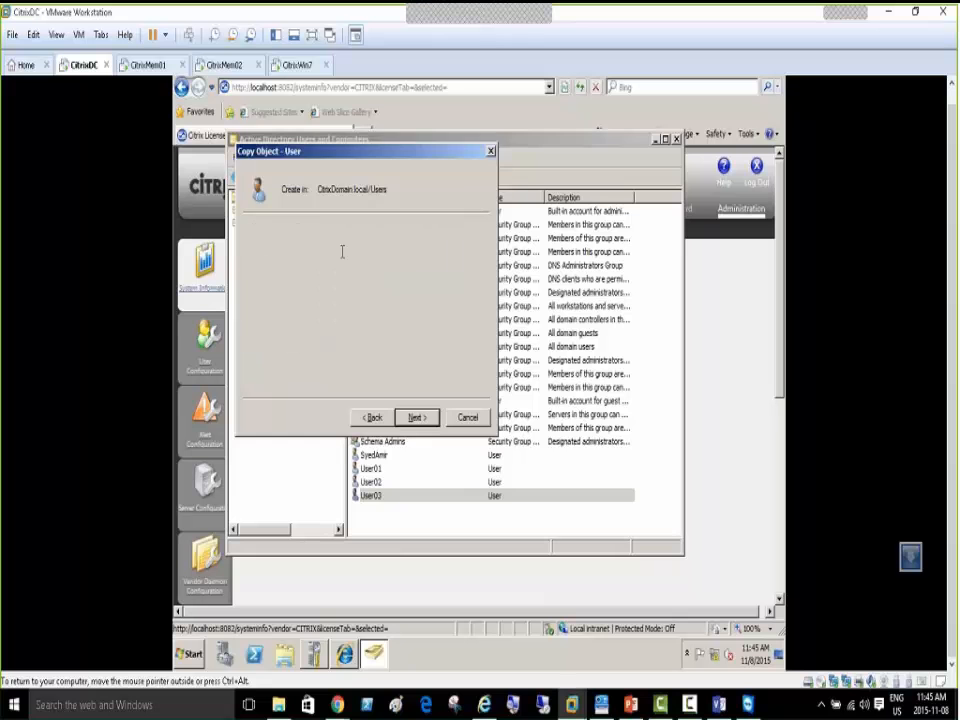
key("Return")
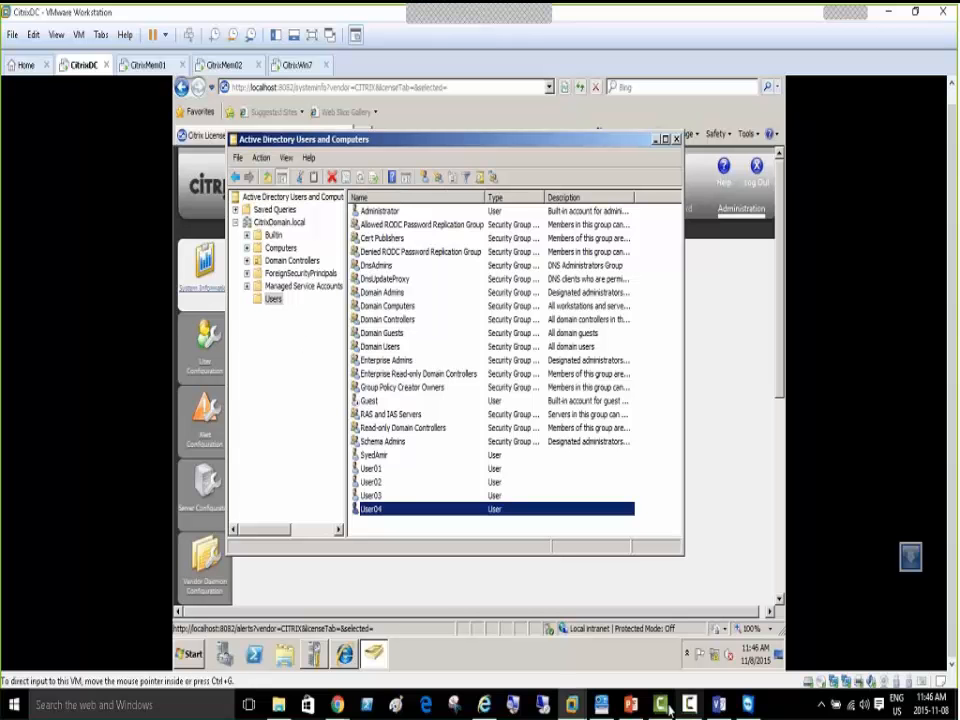
left_click(630, 704)
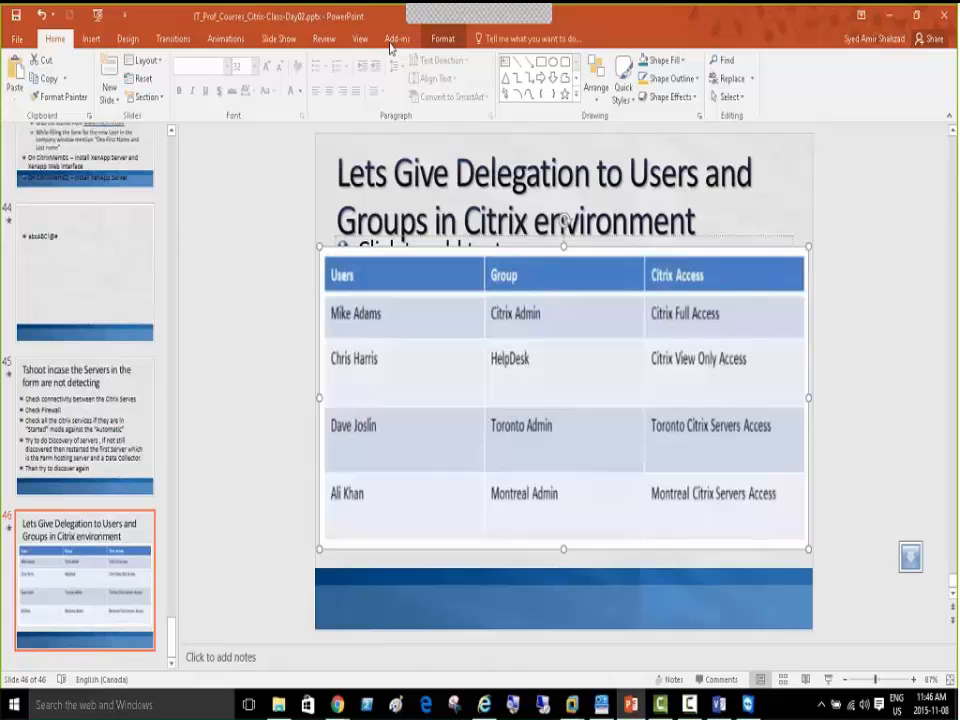
key("alt+Tab")
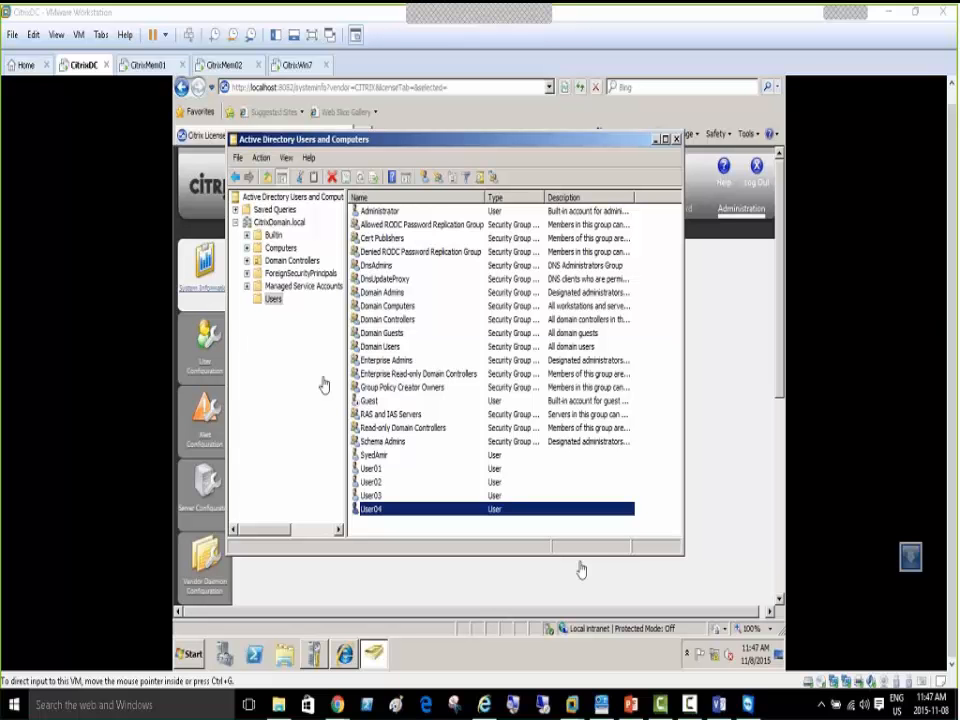
left_click_drag(958, 88, 405, 133)
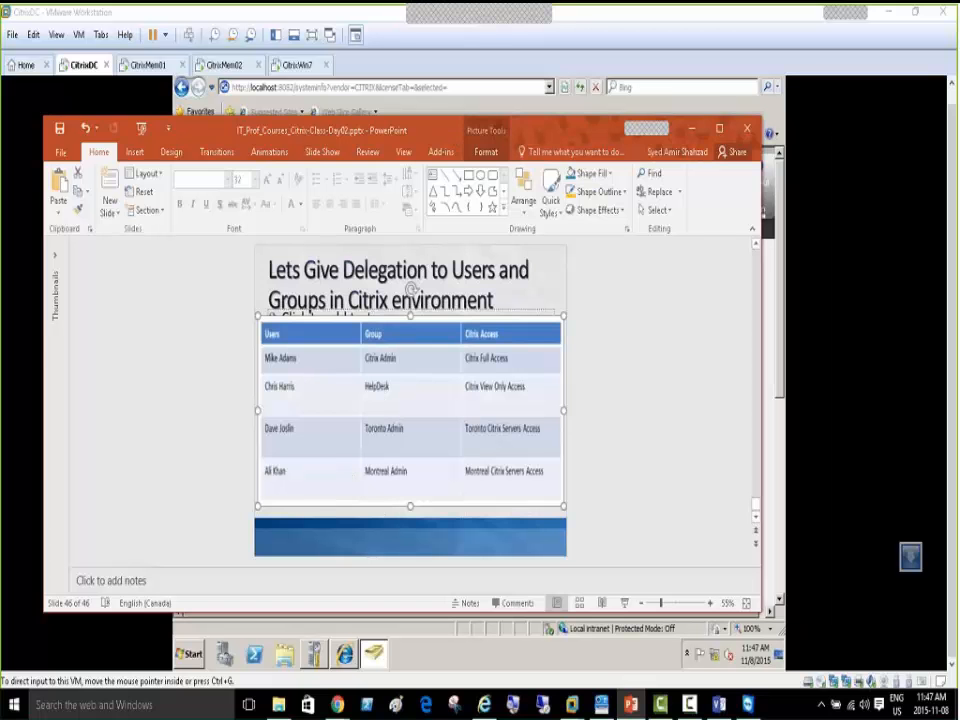
left_click(692, 129)
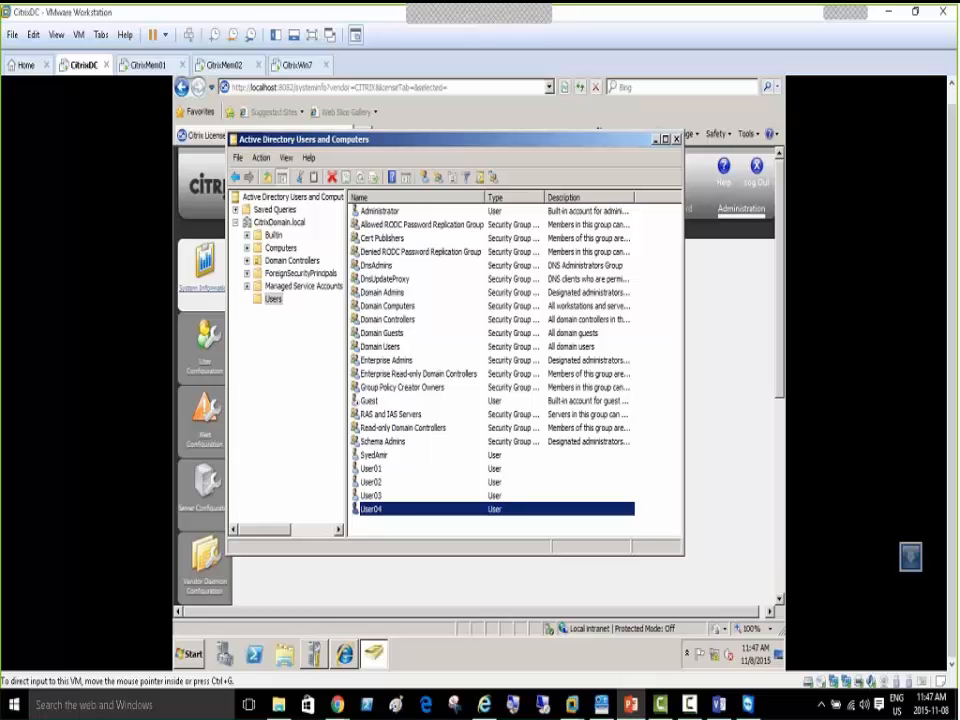
Name a new group 'Citrix Admin' in Users, keeping Global scope and Security type
right_click(273, 299)
mouse_move(300, 341)
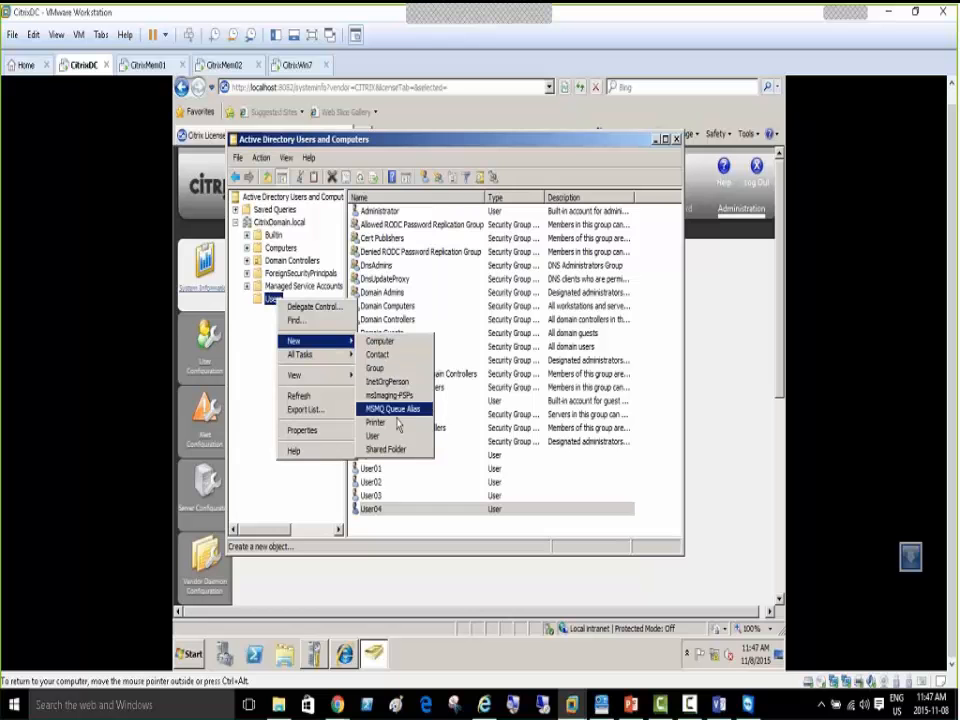
left_click(395, 368)
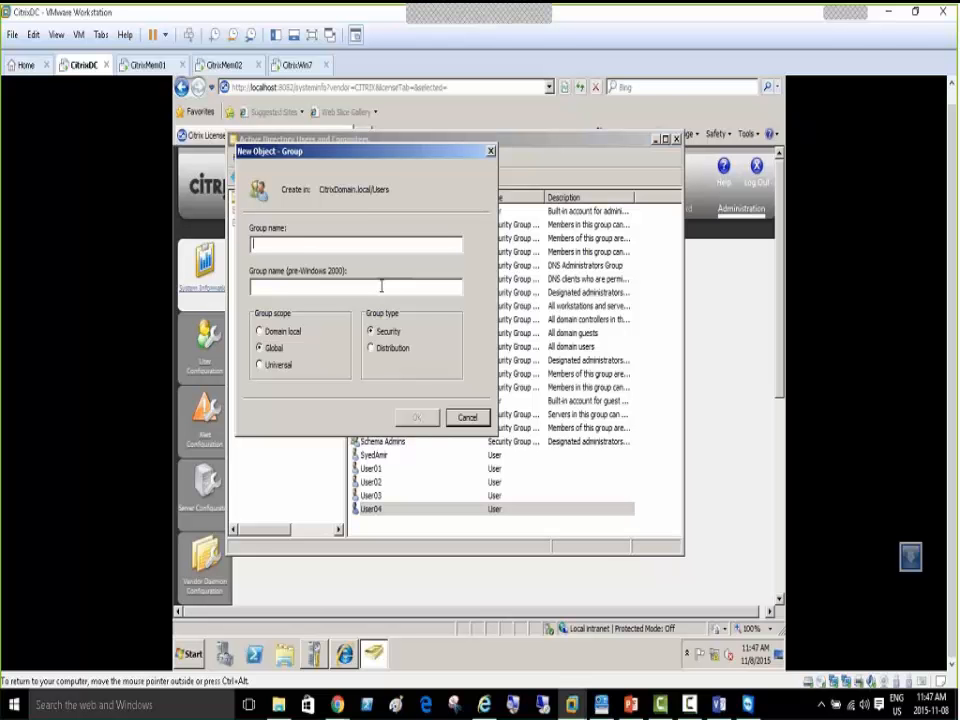
type("Ci")
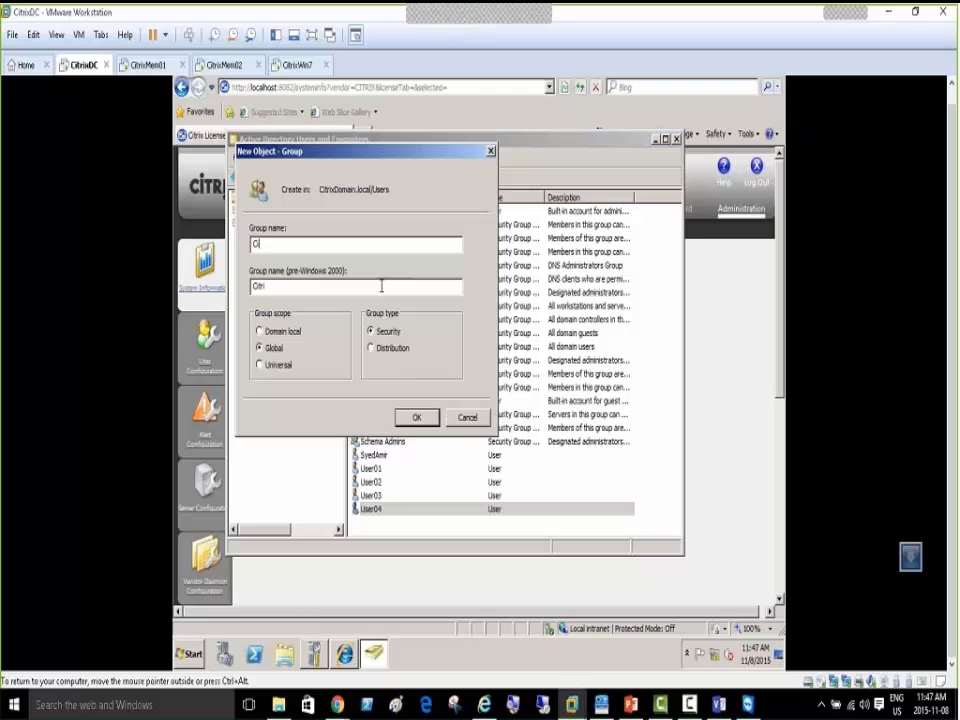
type("trix Admin")
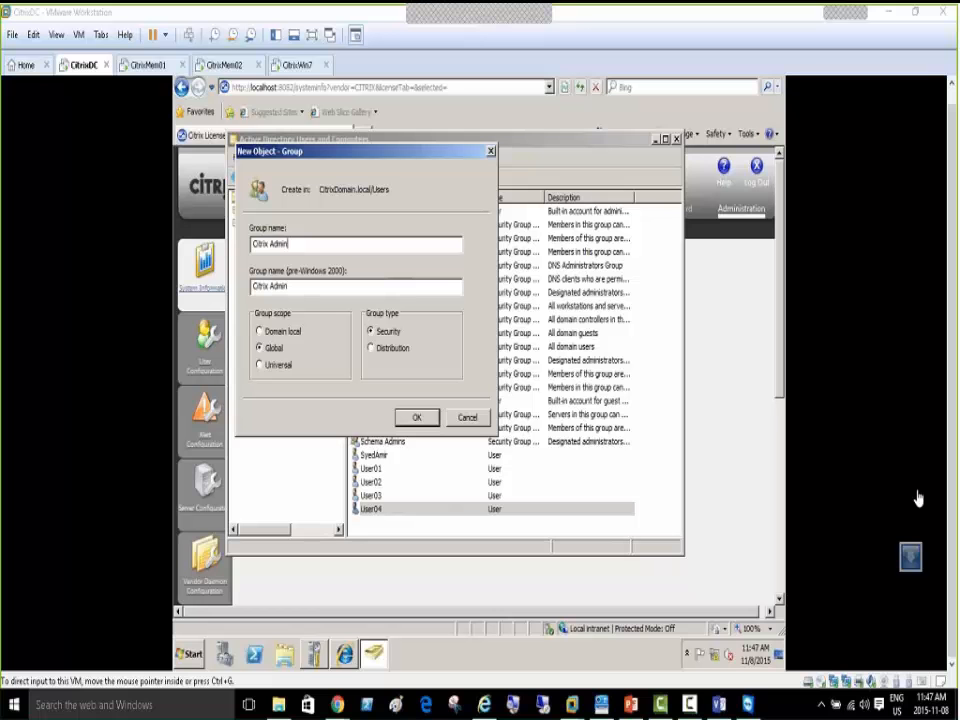
left_click(343, 155)
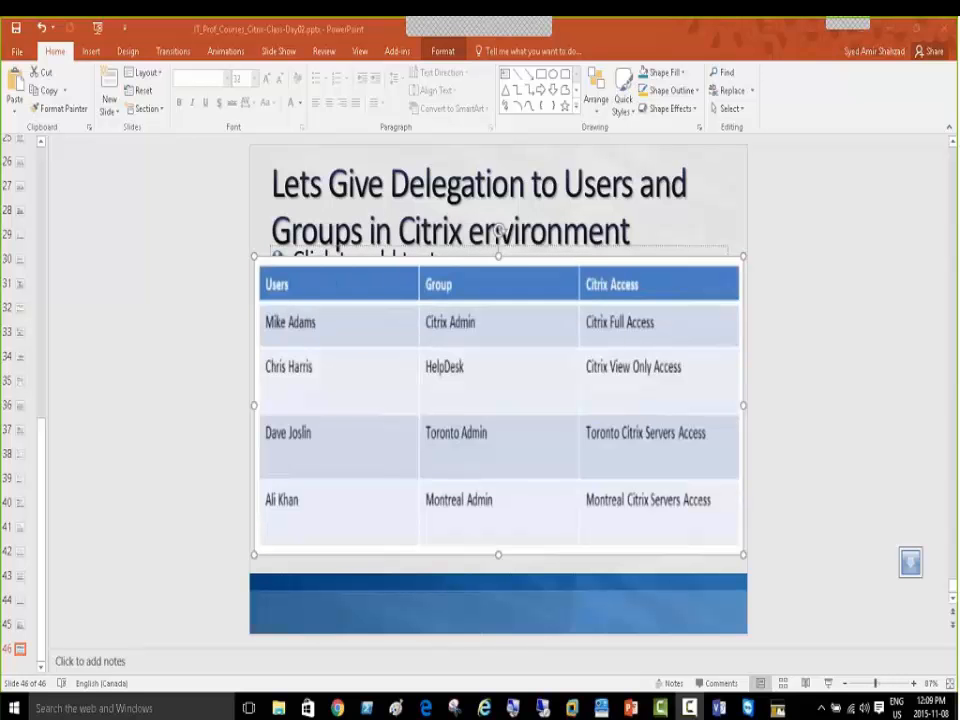
Show PowerPoint's slide 46 on delegation to users and groups, with the table deselected
left_click(799, 320)
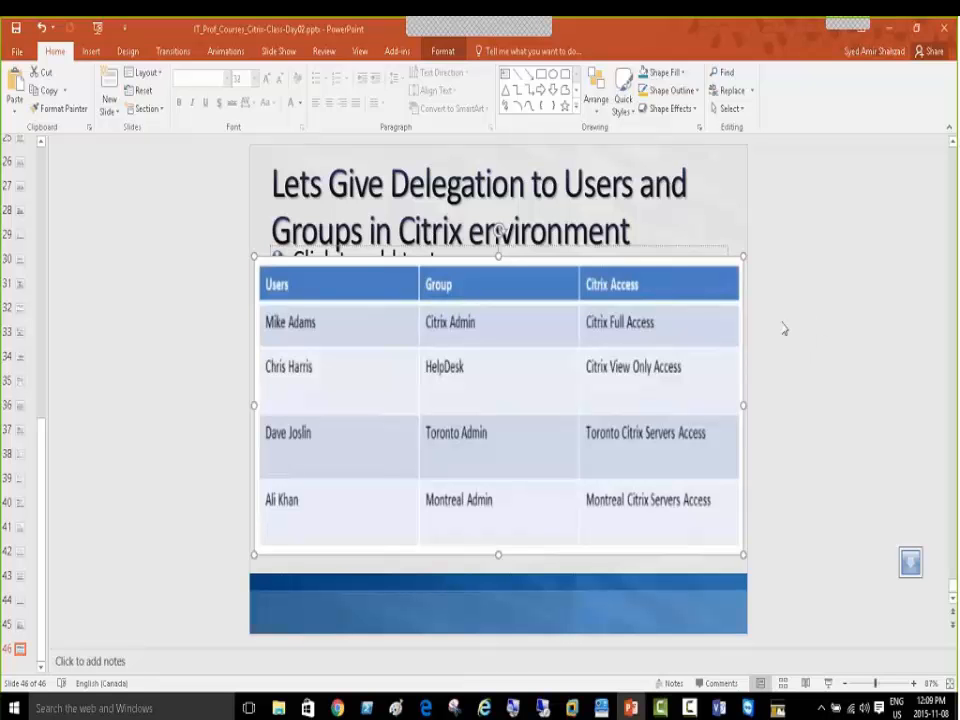
left_click(182, 324)
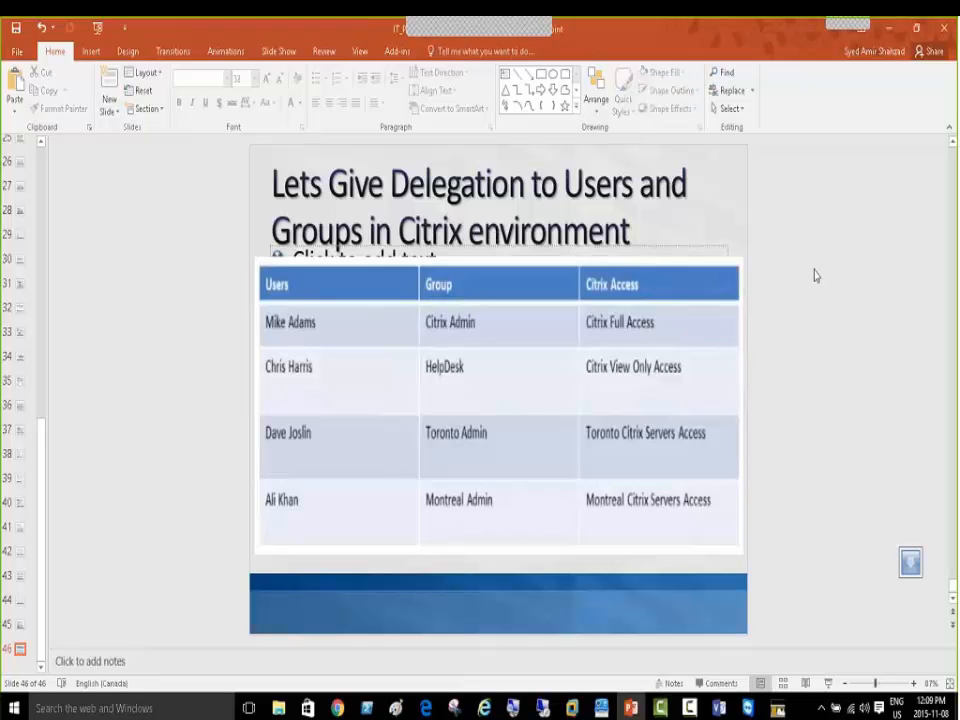
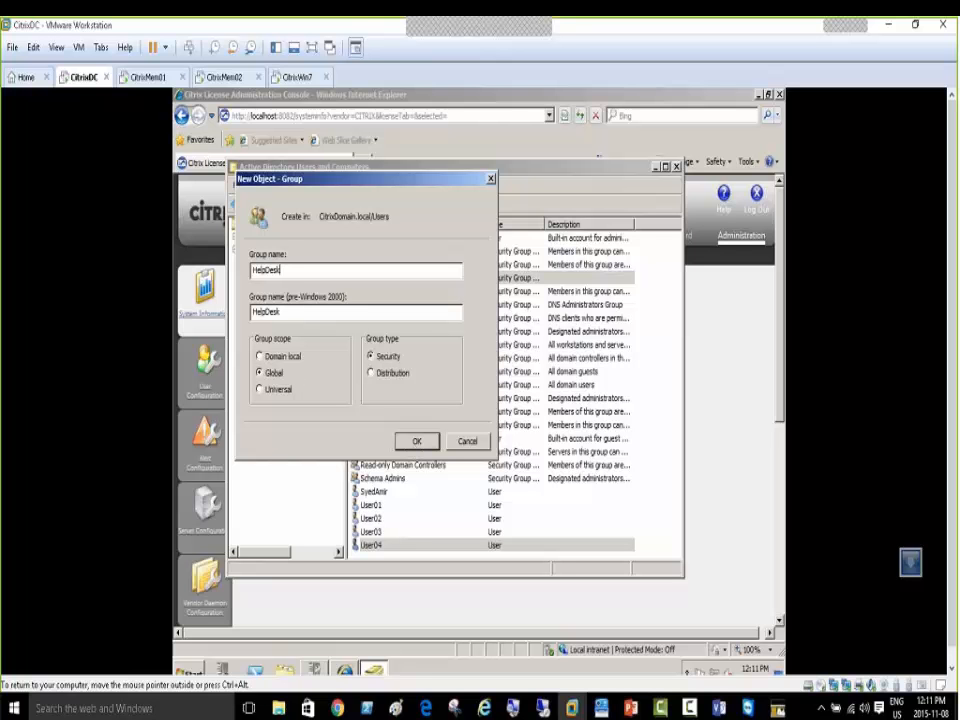
Finish creating the Help Desk group, then create a Toronto Admin group in Users
left_click(267, 270)
left_click(417, 441)
left_click(273, 324)
right_click(273, 324)
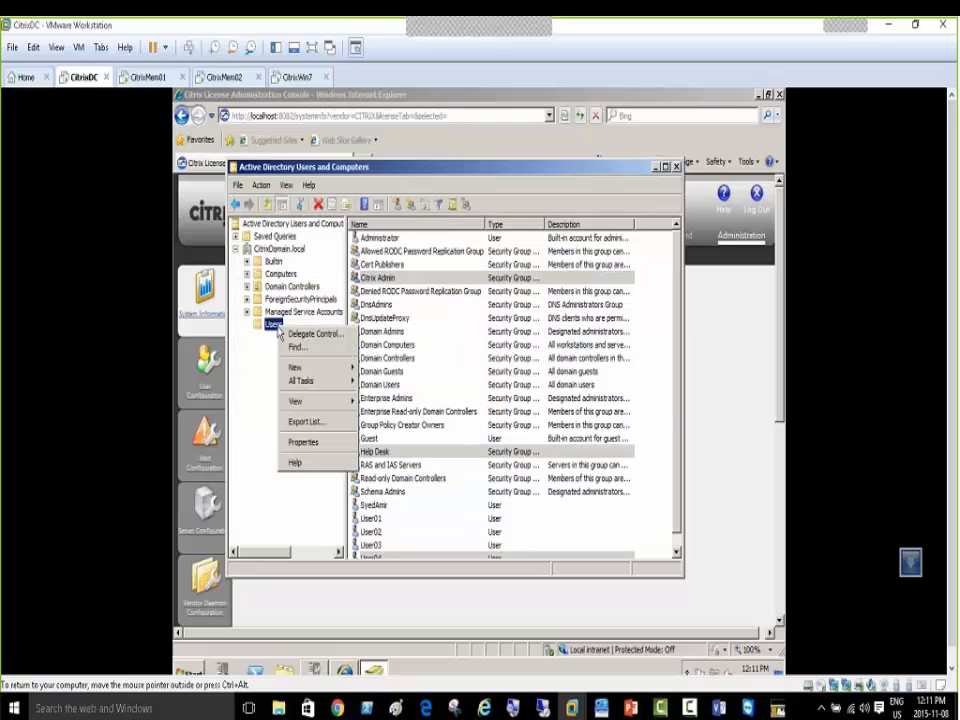
mouse_move(300, 367)
left_click(385, 395)
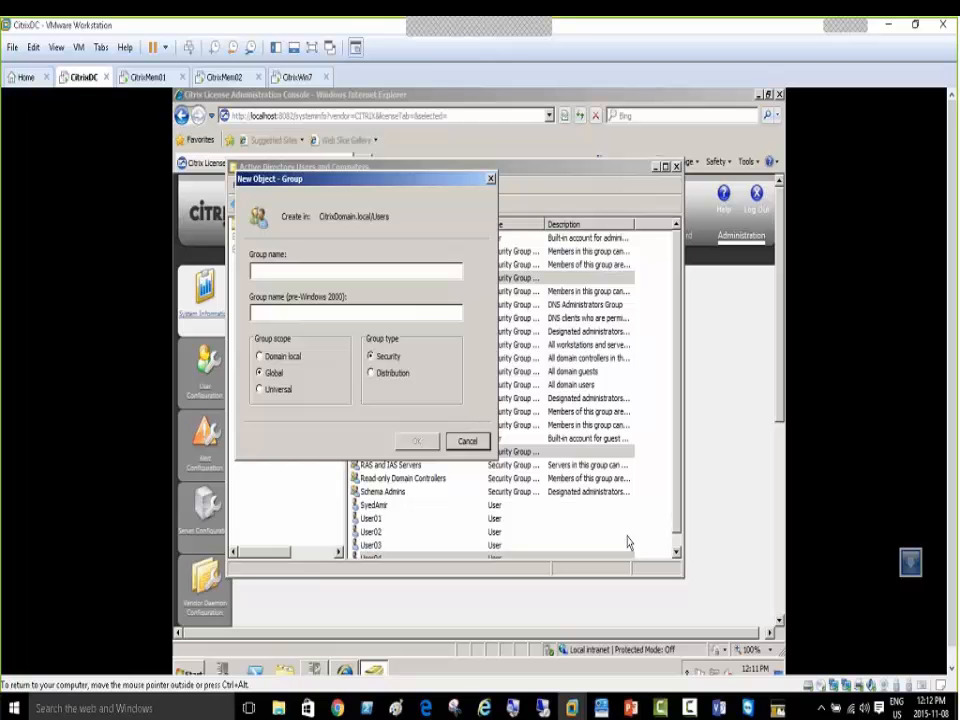
type("Toronto A")
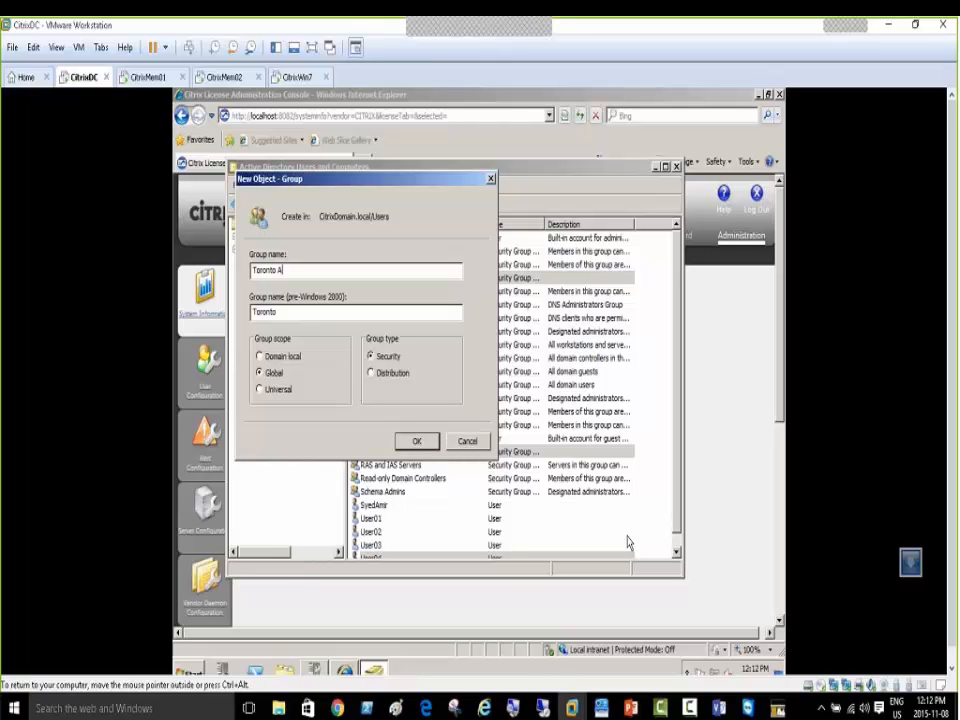
type("dmin")
left_click(417, 443)
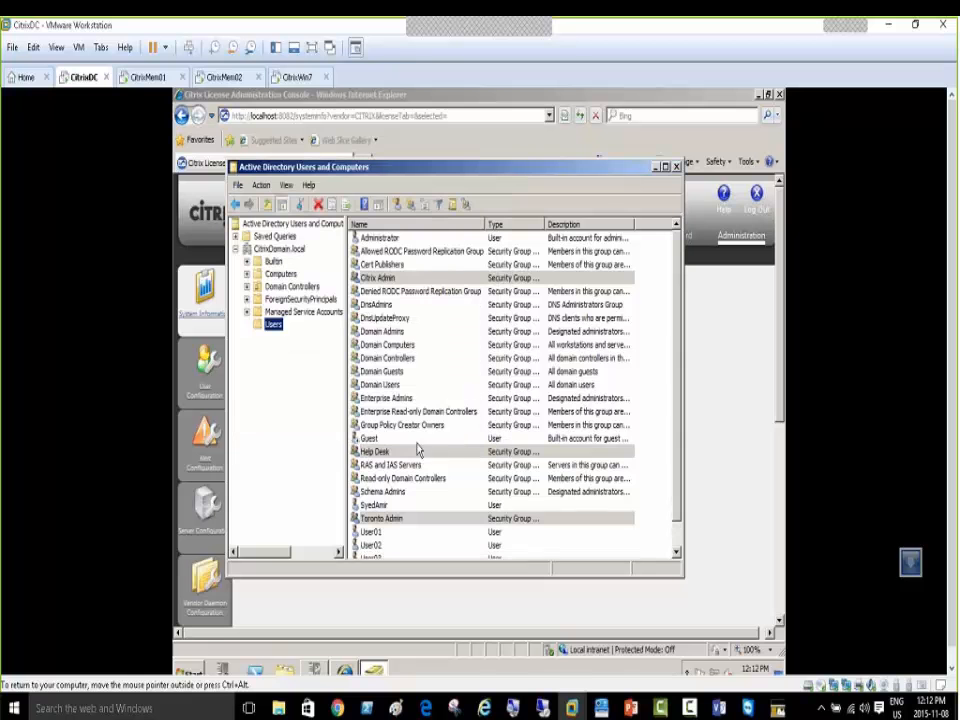
Create the Ny Group group in Users, then inspect Citrix Admin's options without choosing any
right_click(273, 324)
mouse_move(340, 372)
left_click(377, 396)
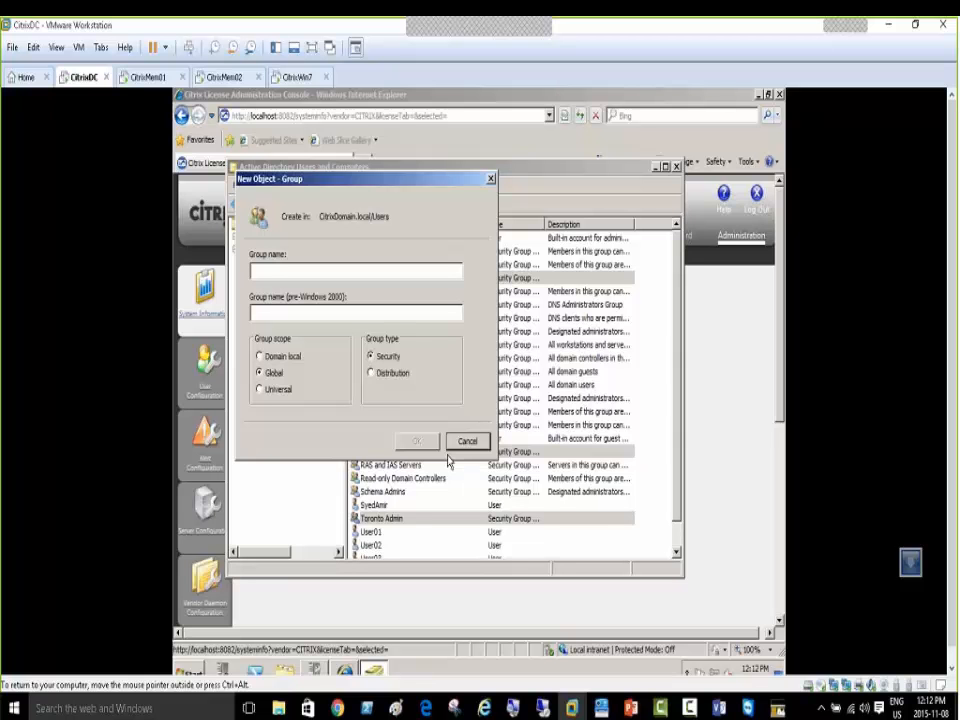
type("Ny G")
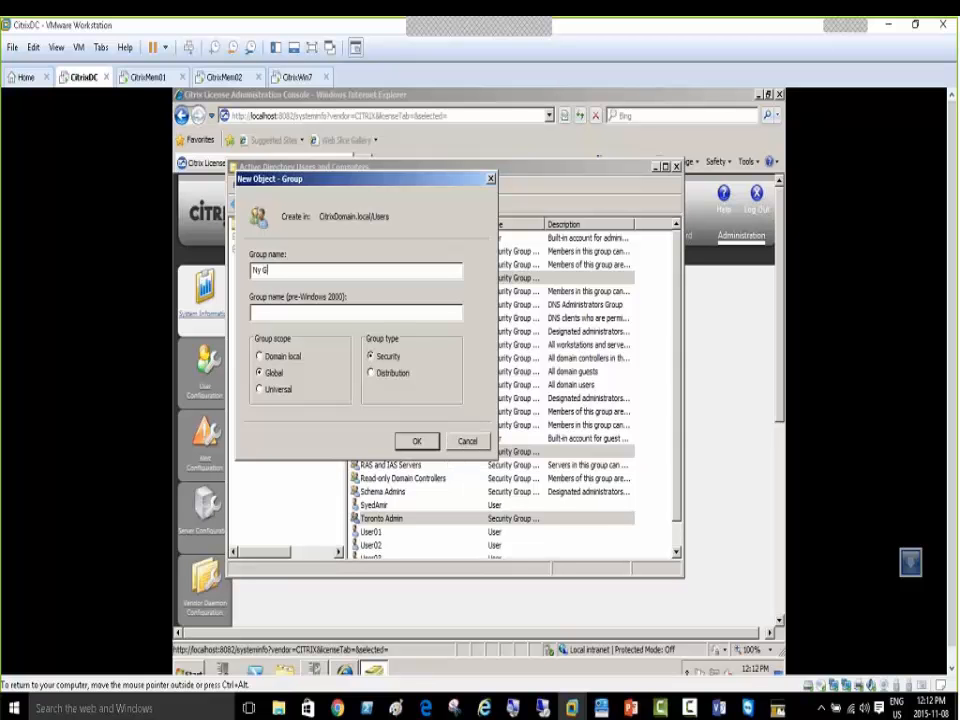
type("roup")
left_click(412, 443)
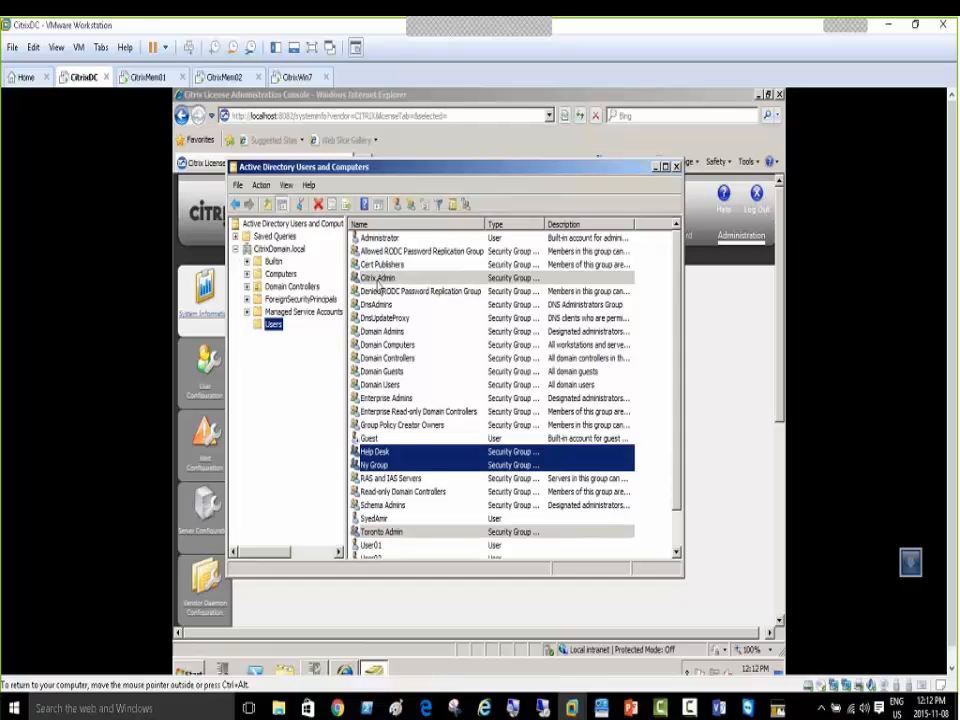
right_click(381, 281)
left_click(490, 387)
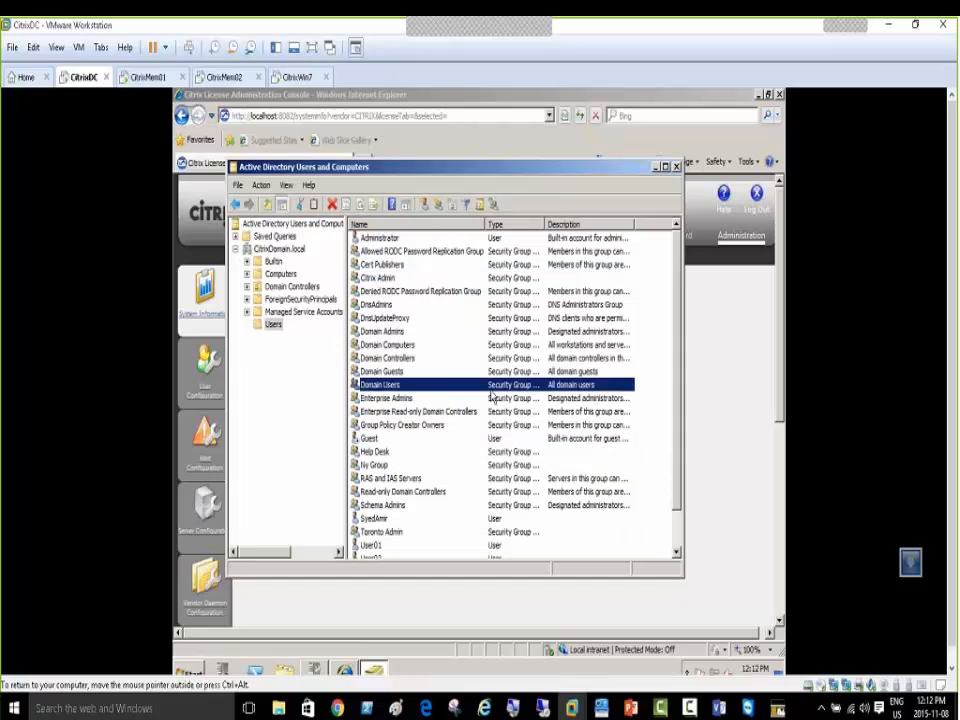
Maximize the directory window in full screen and add User01 to the Citrix Admin group
double_click(417, 169)
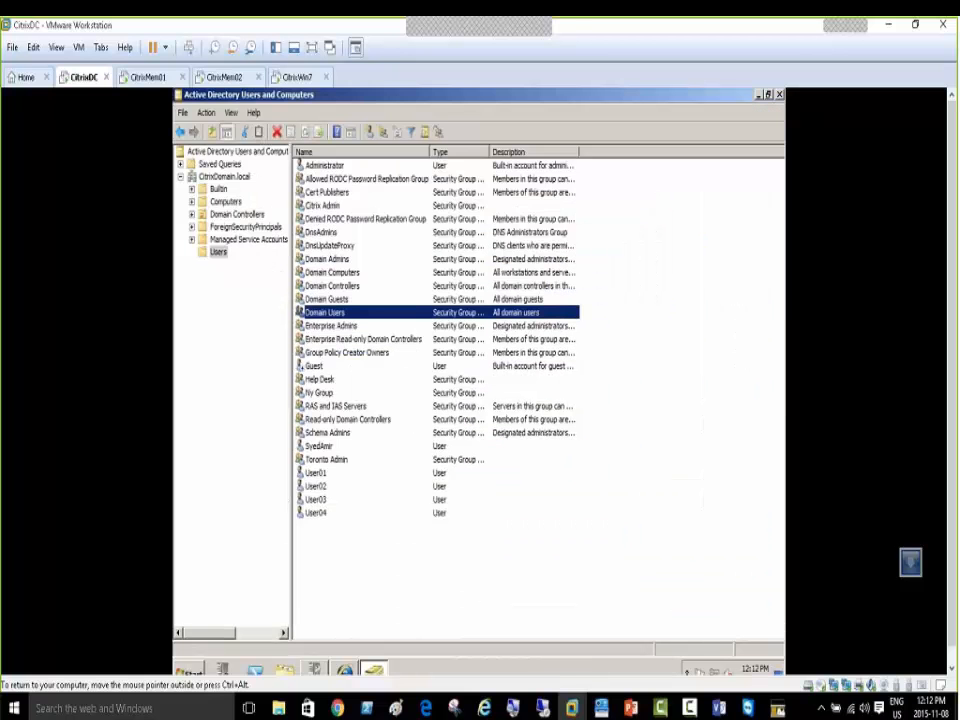
left_click(312, 47)
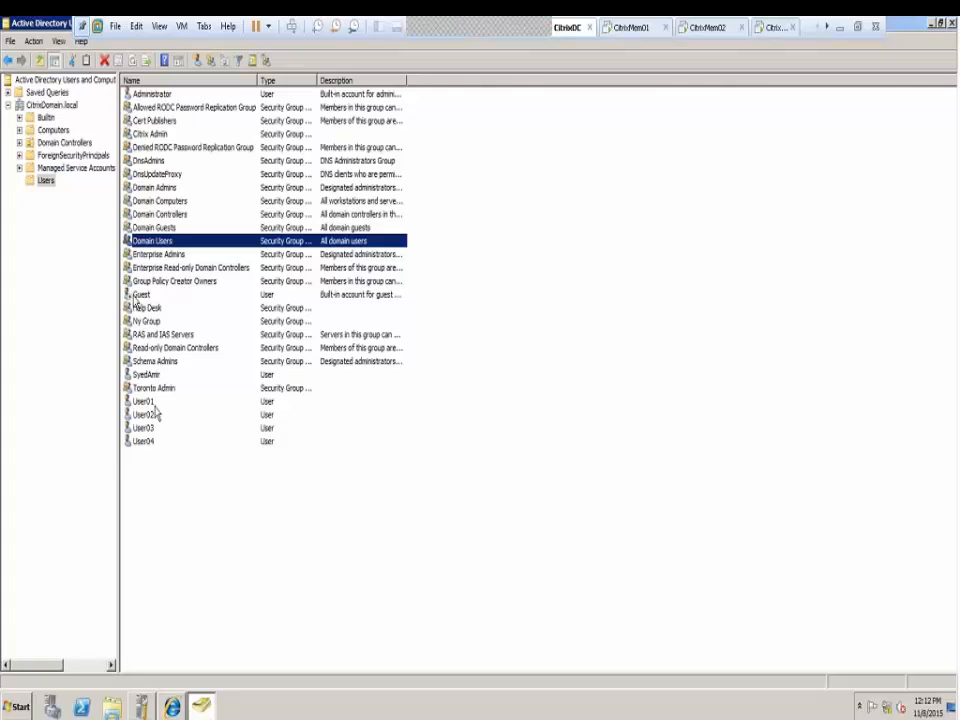
left_click(151, 404)
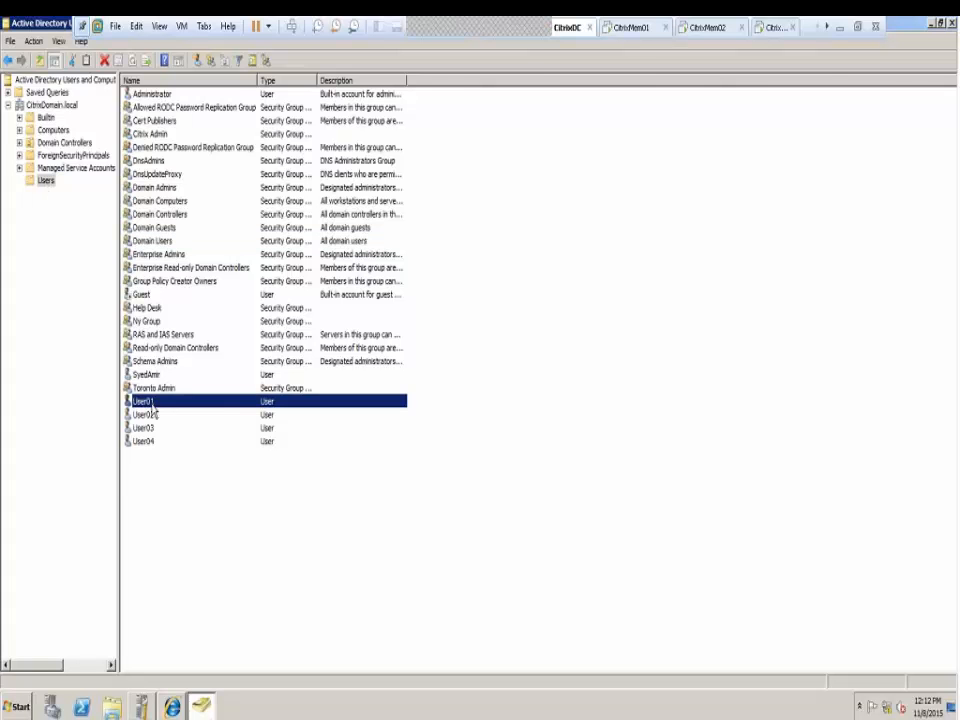
right_click(150, 404)
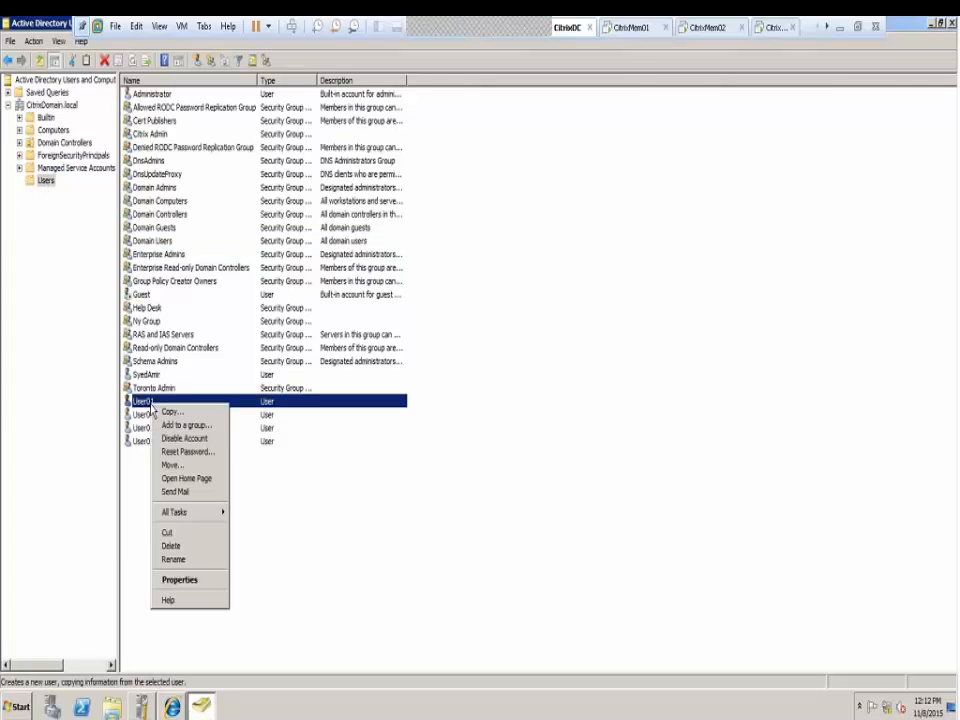
left_click(188, 425)
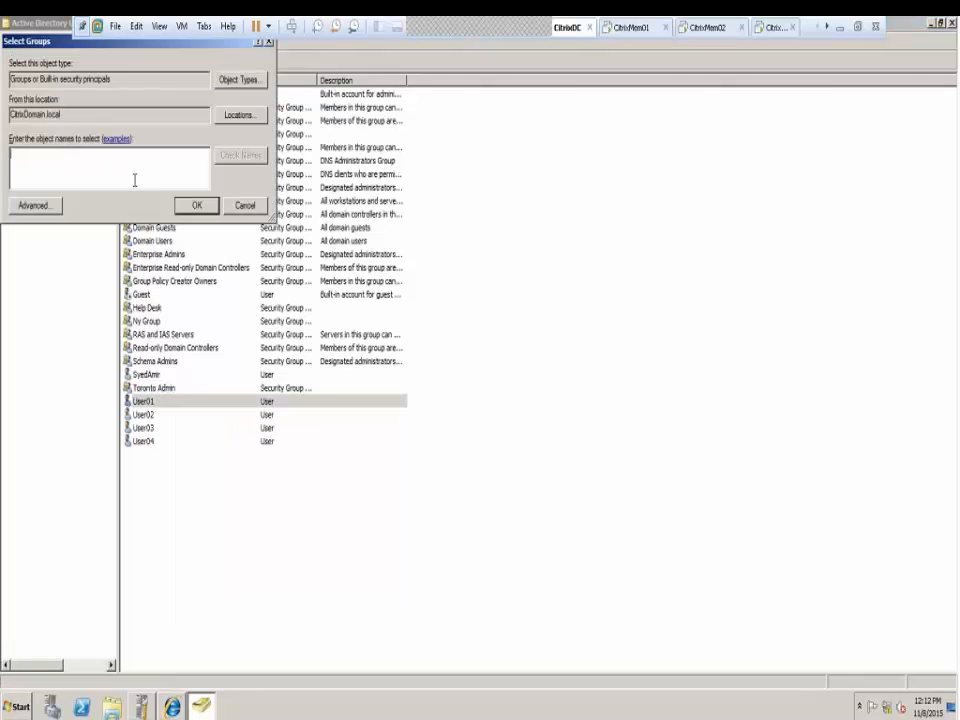
type("citri")
left_click(240, 155)
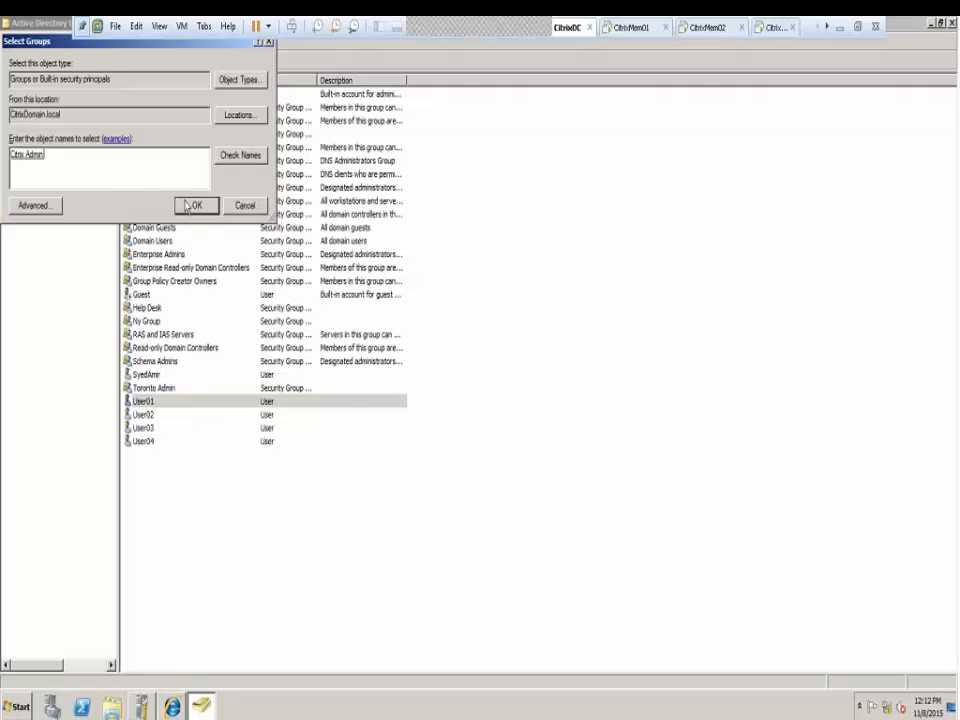
left_click(195, 205)
left_click(560, 407)
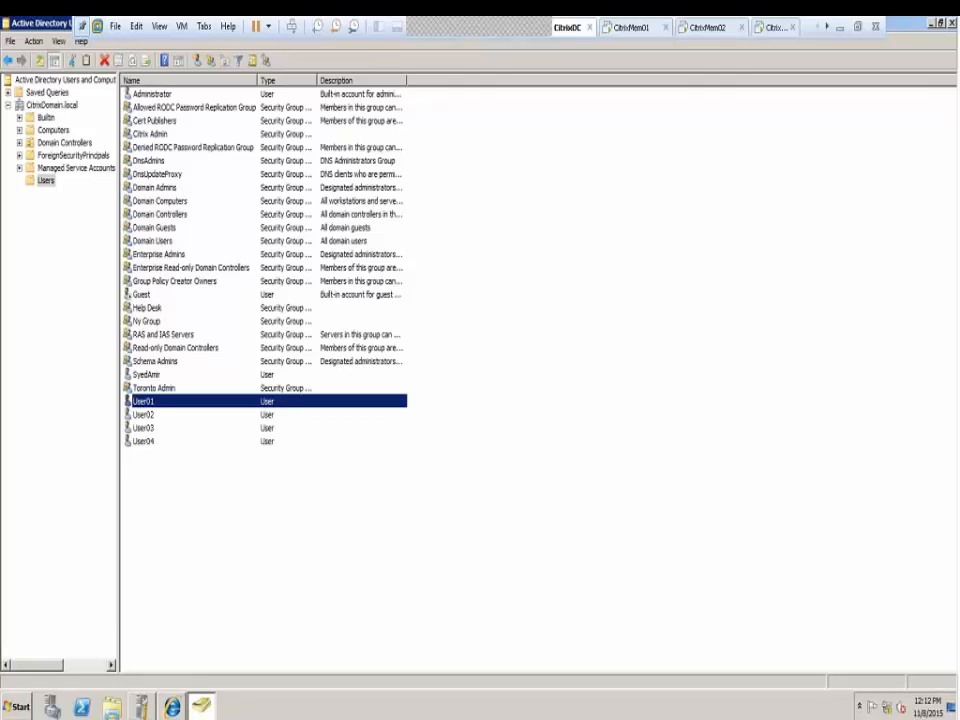
Sort the list by Name and review the Citrix Admin group's members
left_click(175, 84)
left_click(175, 84)
left_click(142, 322)
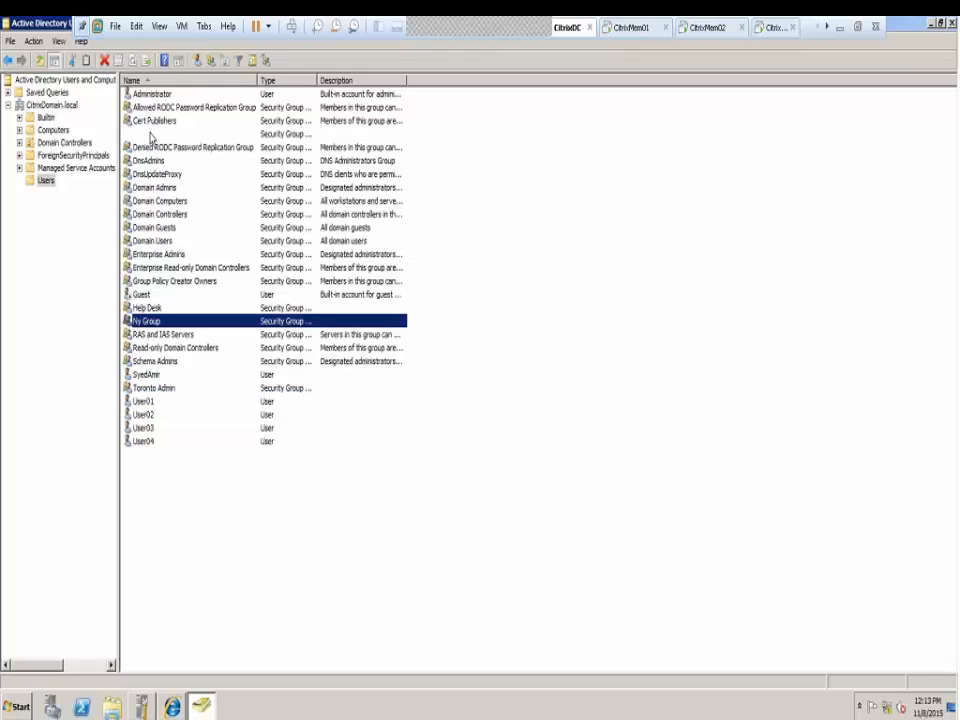
double_click(150, 134)
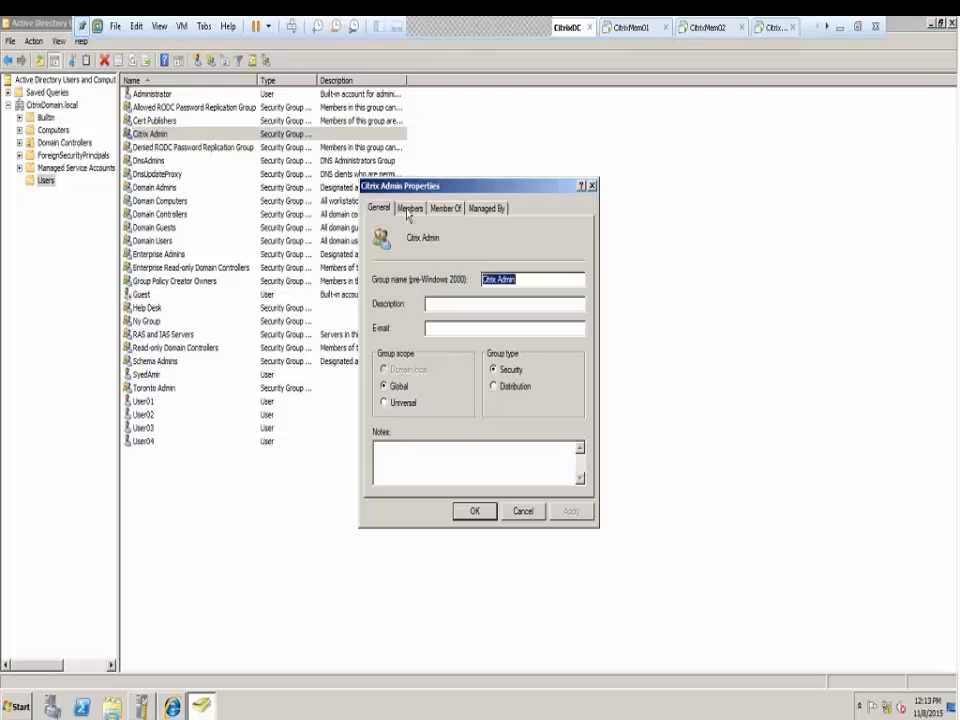
left_click(409, 208)
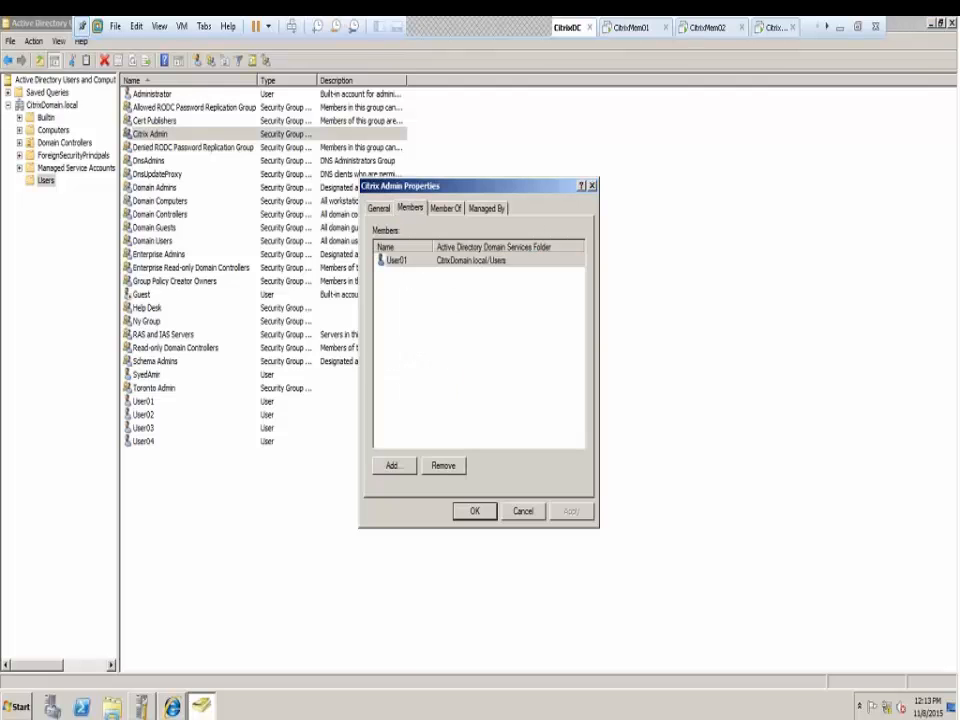
left_click(475, 511)
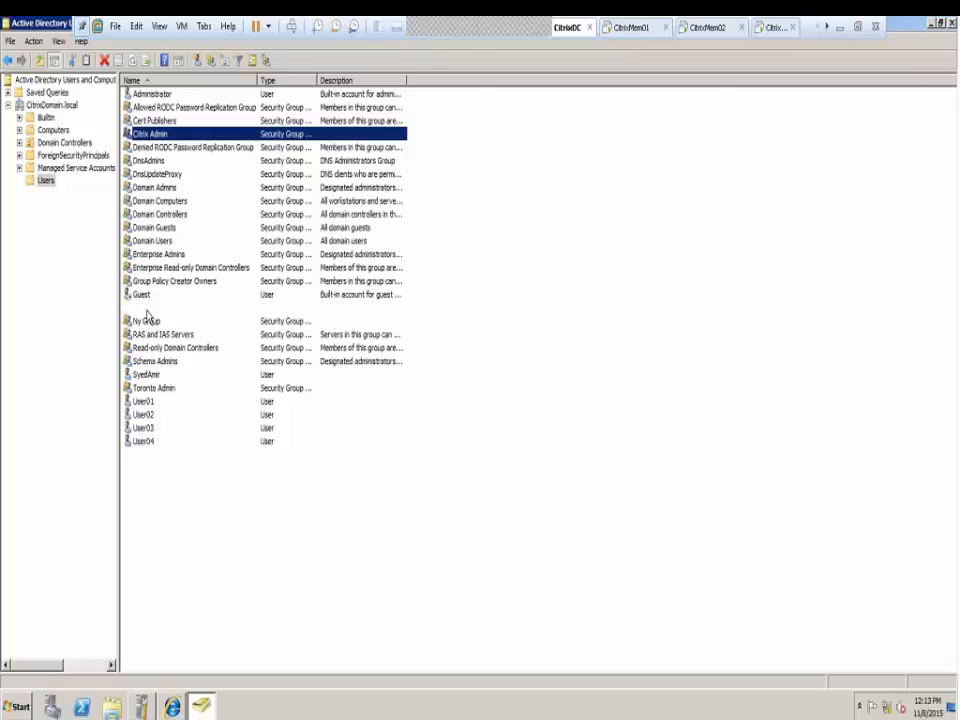
Add User02 as a member of the Help Desk group
double_click(146, 308)
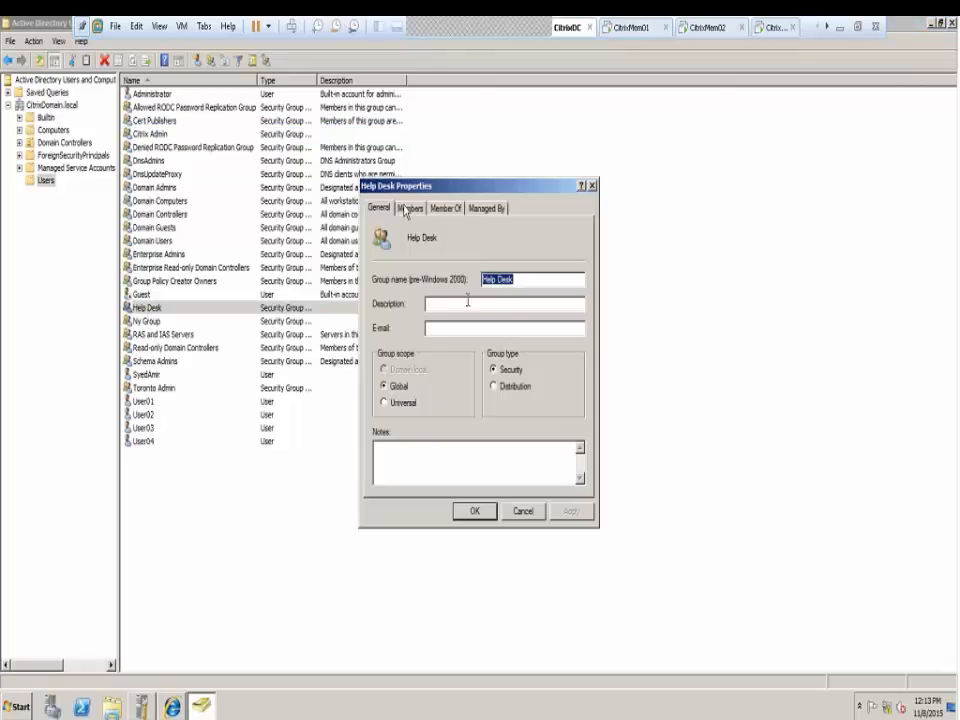
left_click(410, 208)
left_click(393, 465)
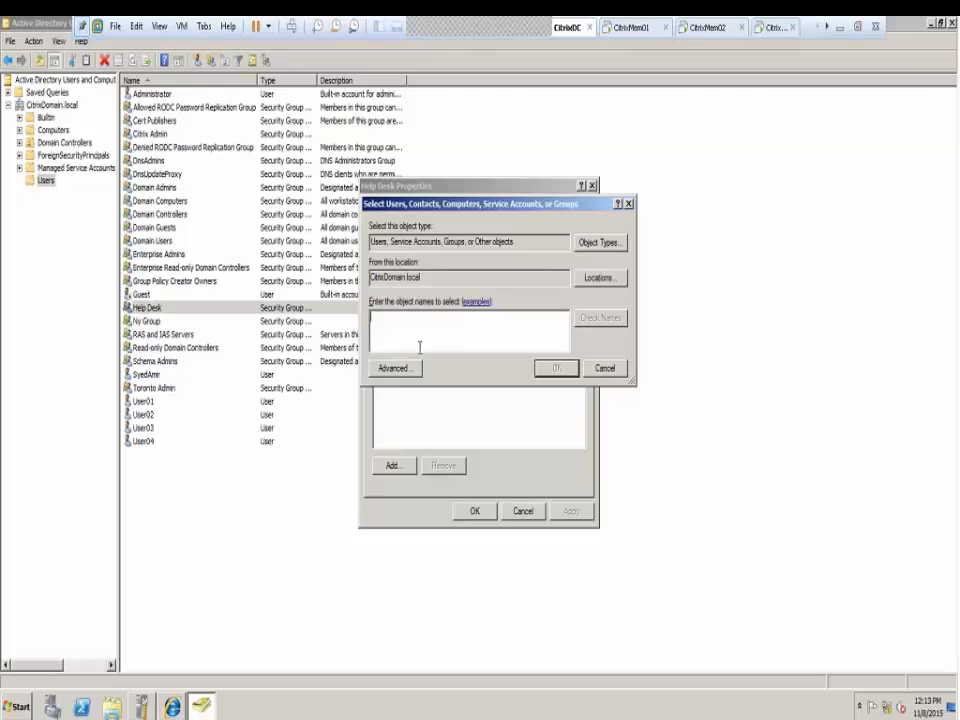
type("user02")
left_click(593, 320)
left_click(557, 368)
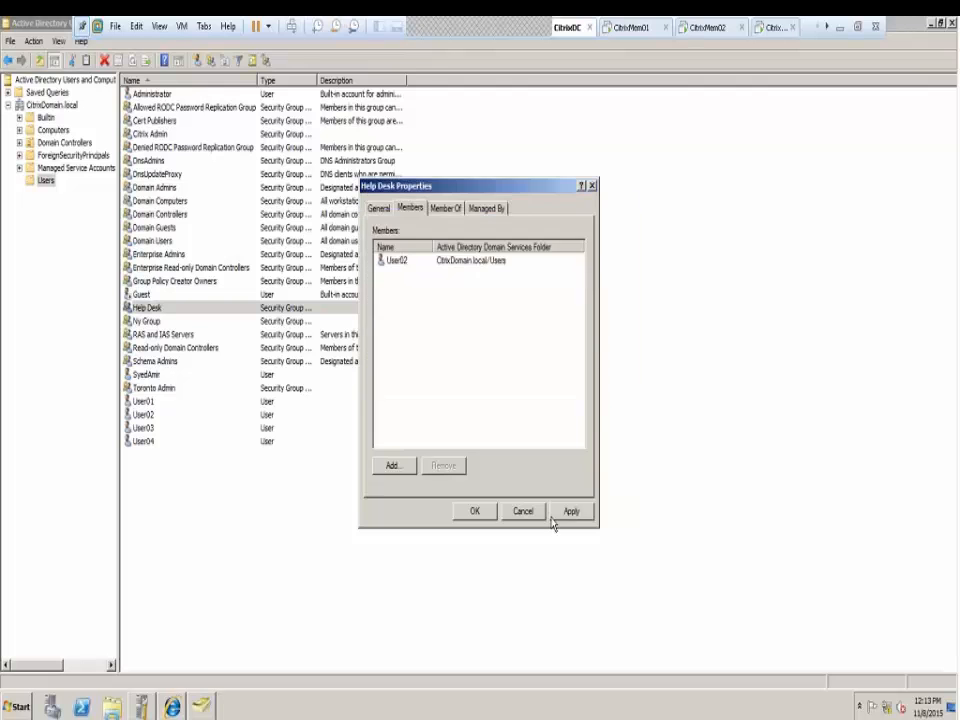
left_click(453, 511)
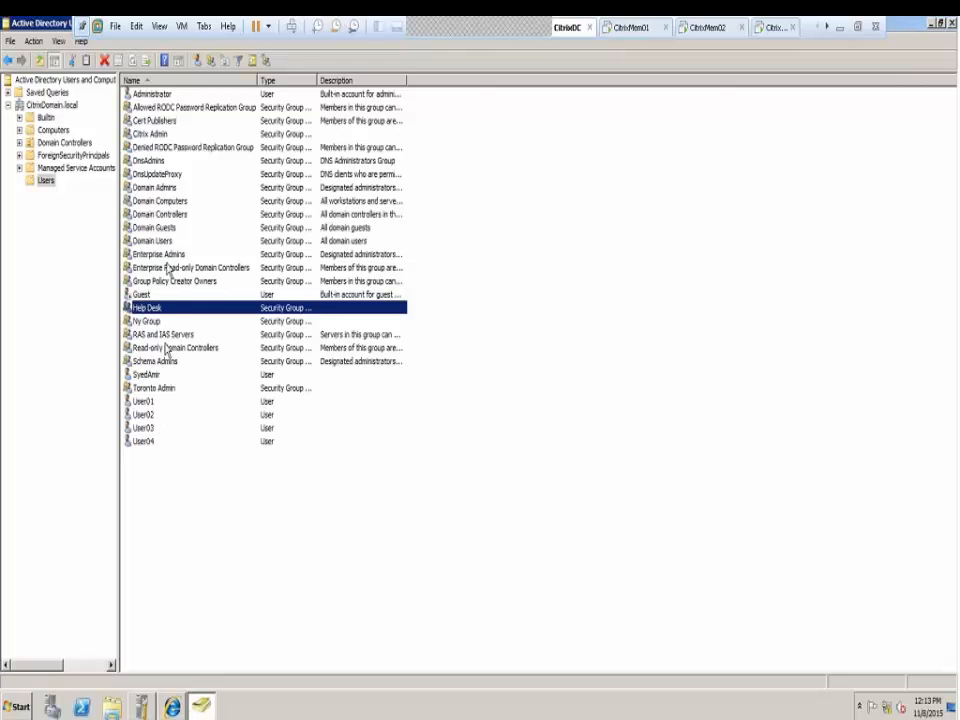
Add User03 as a member of the Toronto Admin group and apply the change
left_click(152, 337)
key("t")
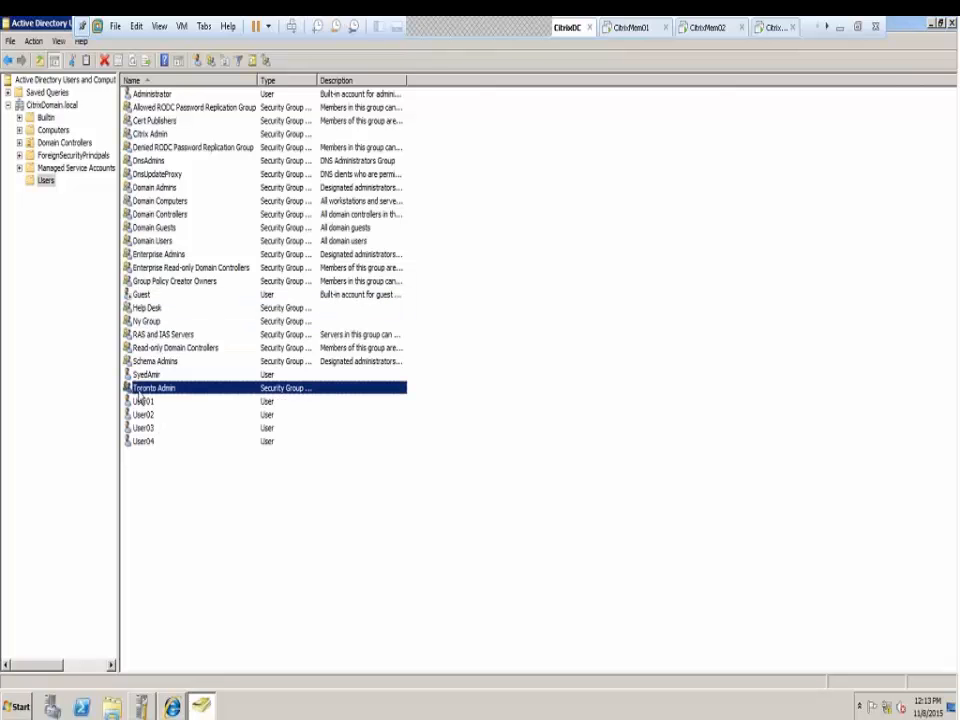
double_click(139, 390)
left_click(409, 210)
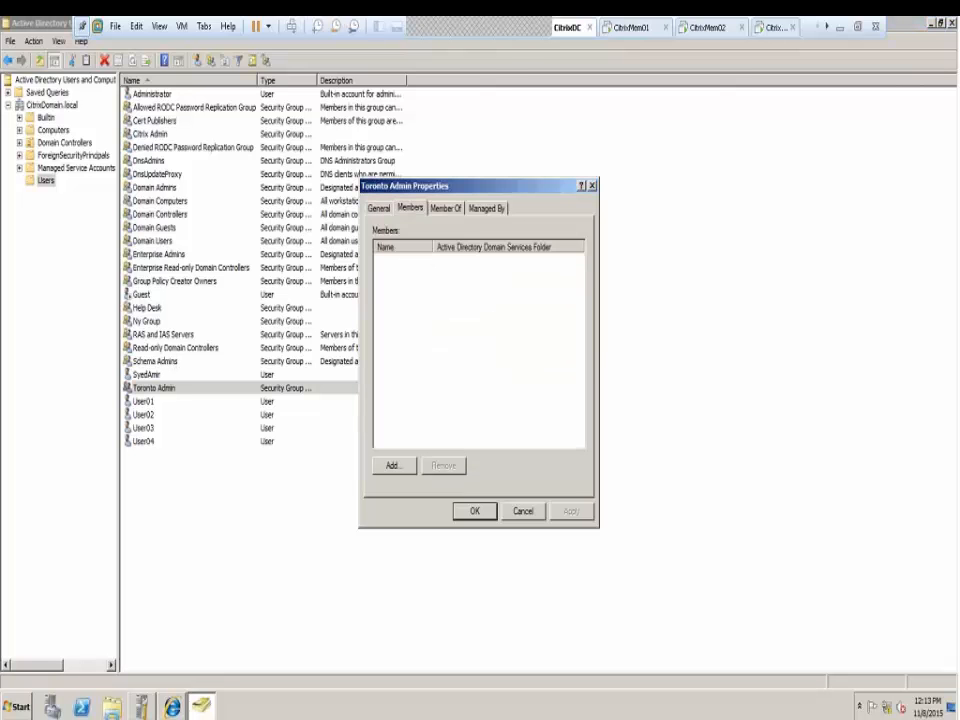
left_click(395, 467)
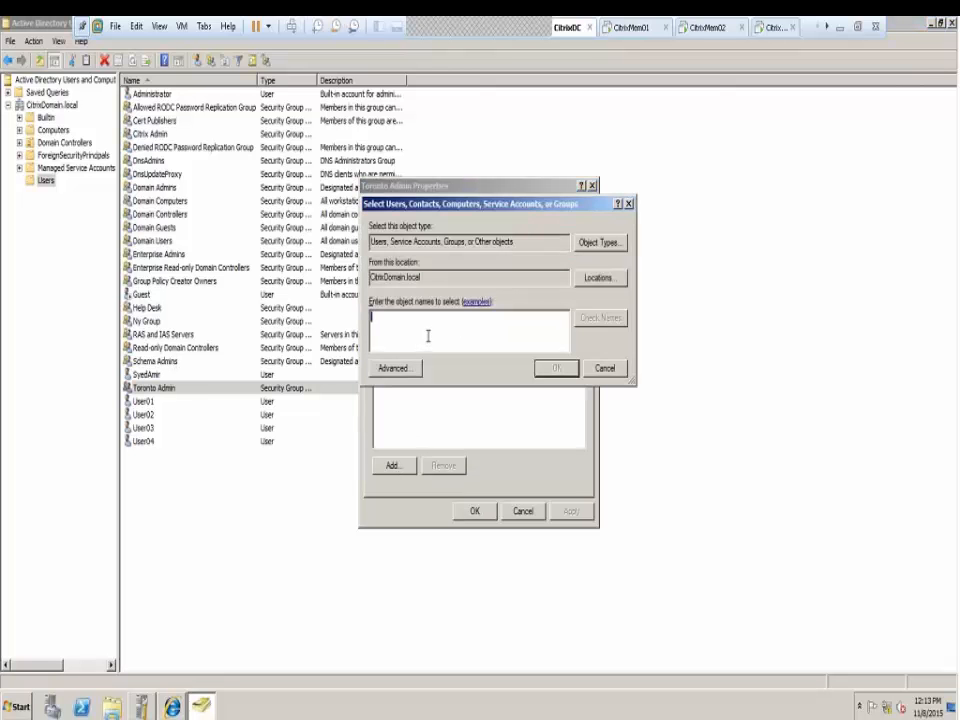
type("user03")
left_click(590, 320)
left_click(557, 369)
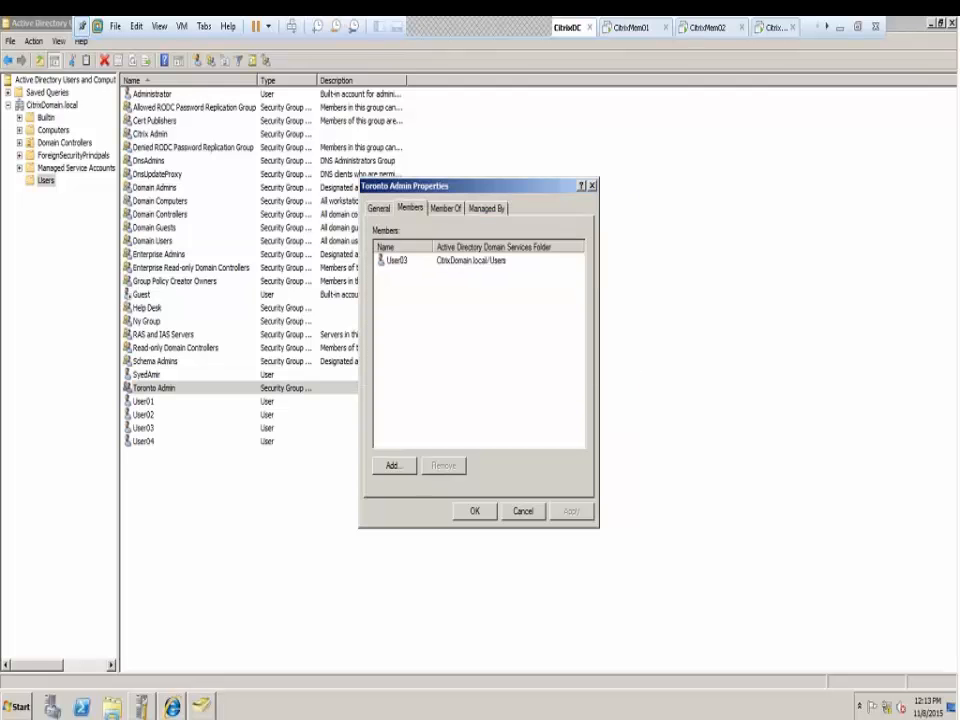
left_click(570, 511)
left_click(475, 511)
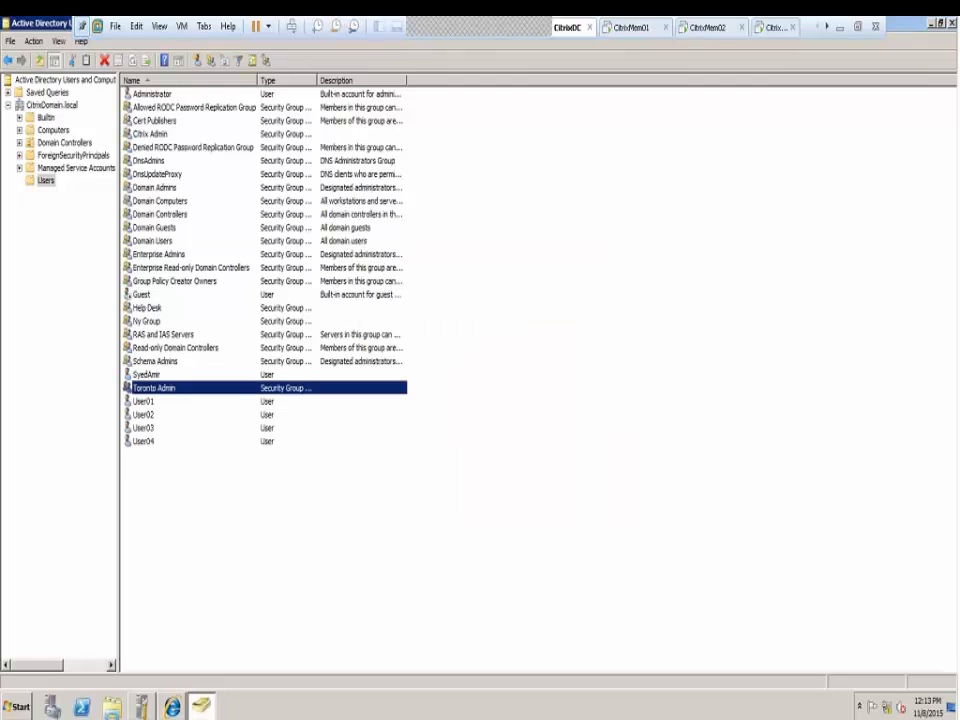
Add User04 as a member of Ny Group, applying and closing its properties
double_click(148, 323)
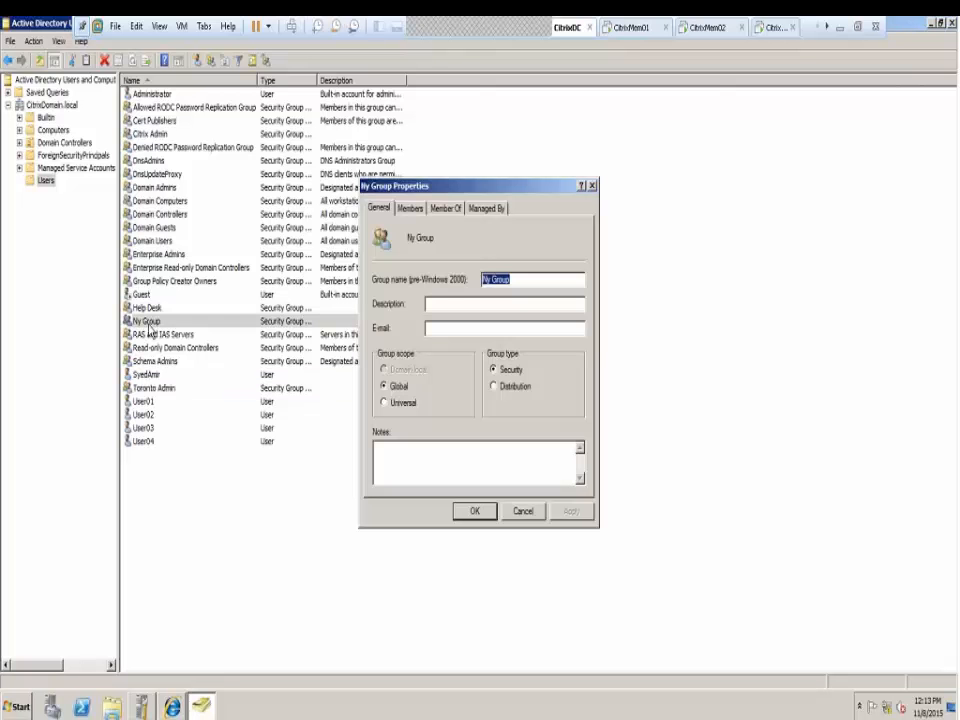
left_click(410, 208)
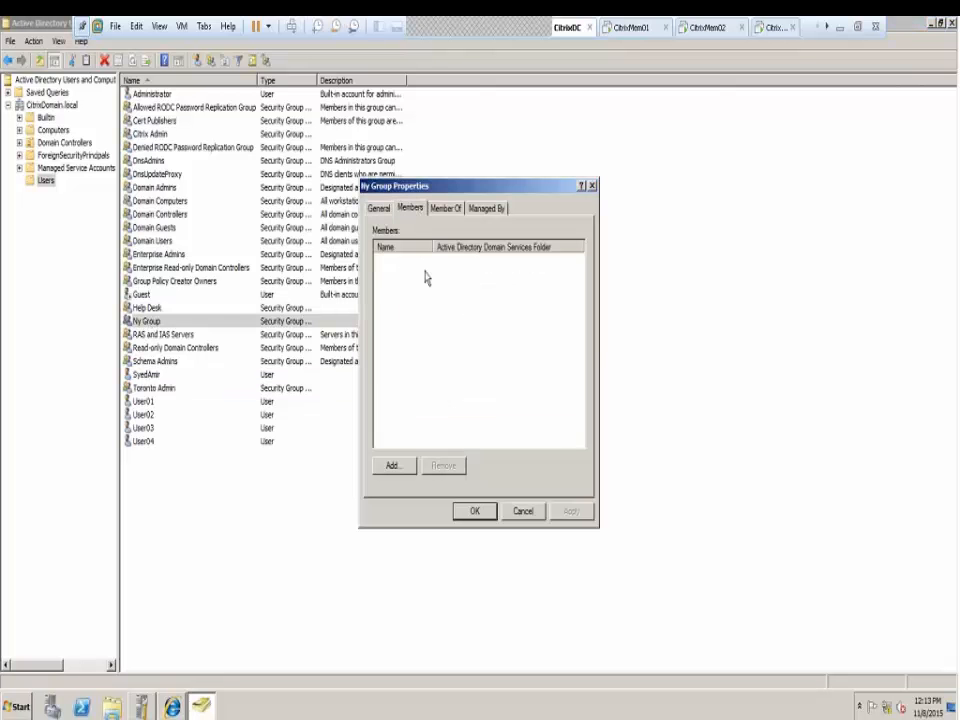
left_click(401, 467)
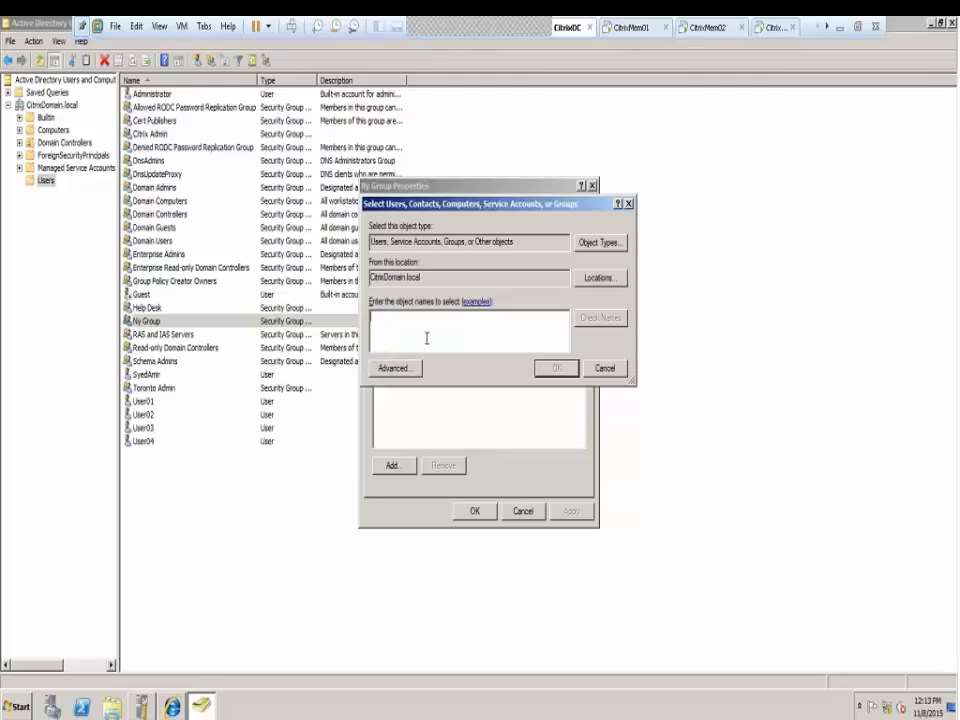
type("User04")
left_click(599, 318)
left_click(557, 368)
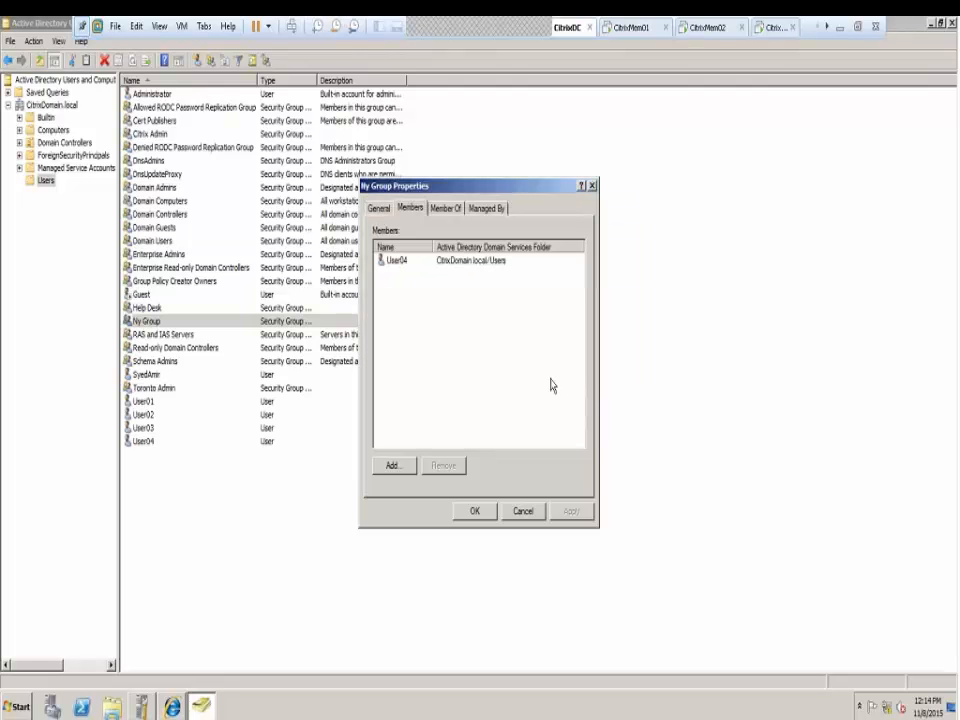
left_click(571, 511)
left_click(468, 514)
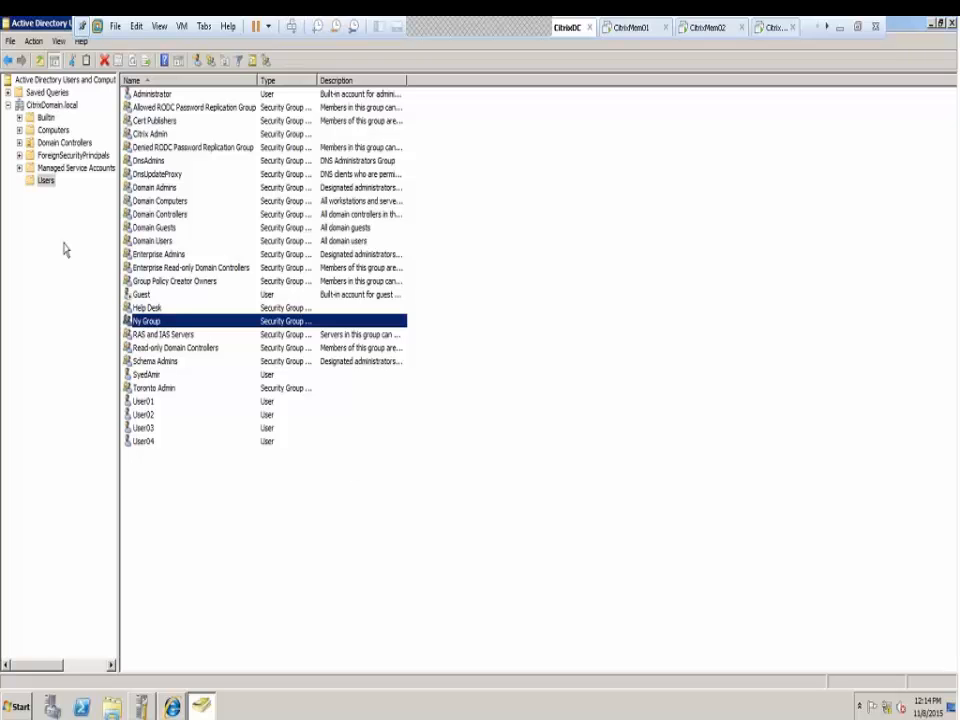
On CitrixMem01, open the MyFarm overview in AppCenter, briefly checking CitrixMem02
left_click(632, 30)
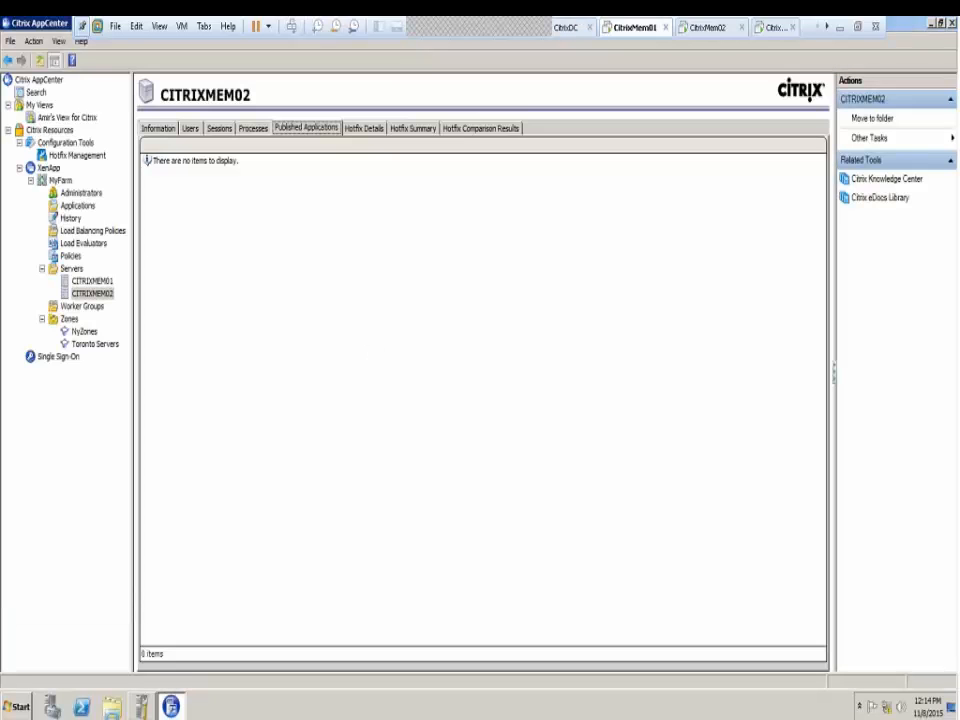
left_click(60, 181)
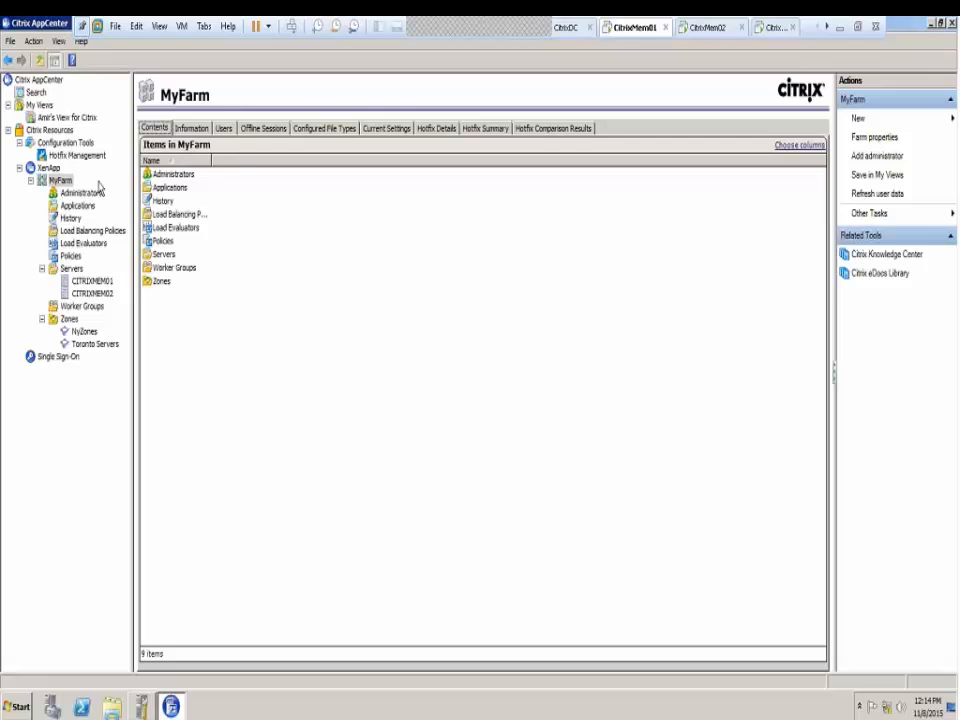
left_click(703, 30)
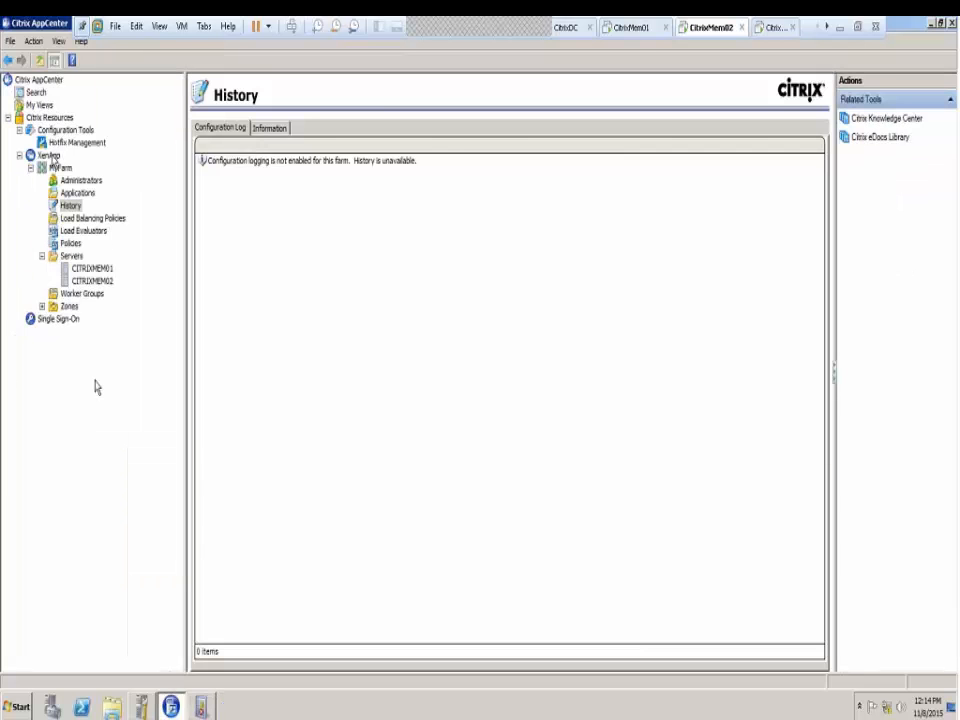
left_click(632, 28)
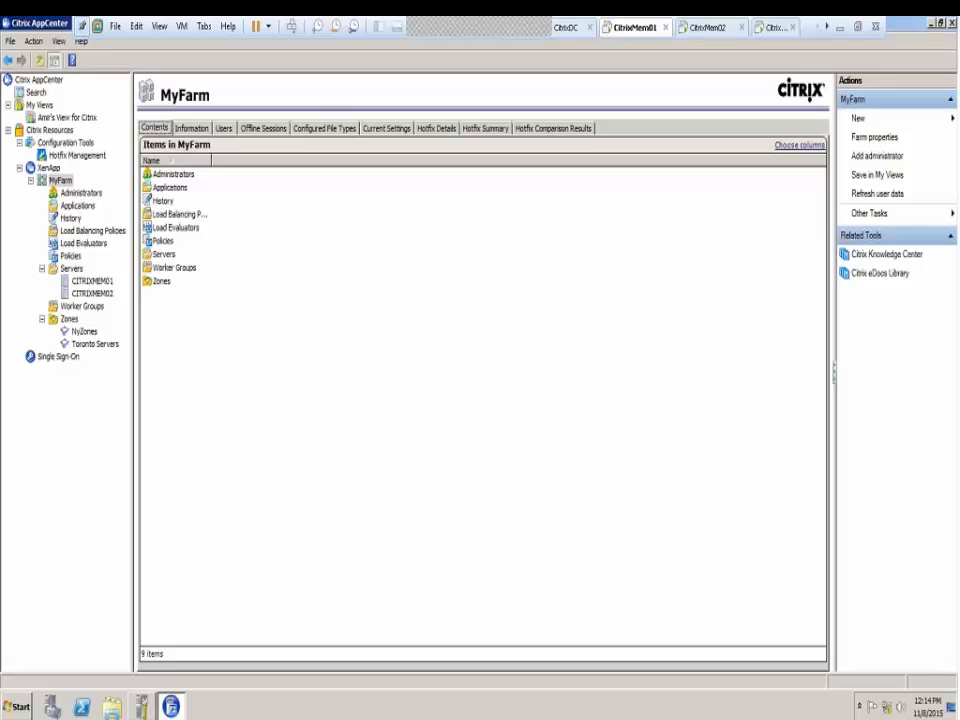
Browse the farm's zones and the saved custom view's items with the Name column widened
left_click(64, 319)
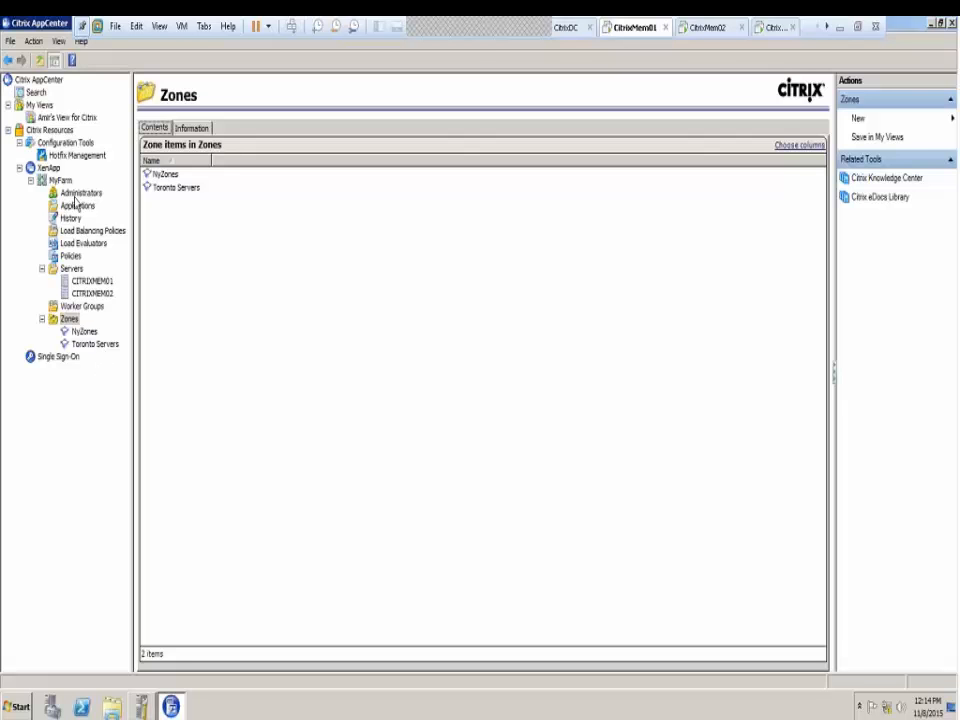
left_click(40, 104)
double_click(197, 180)
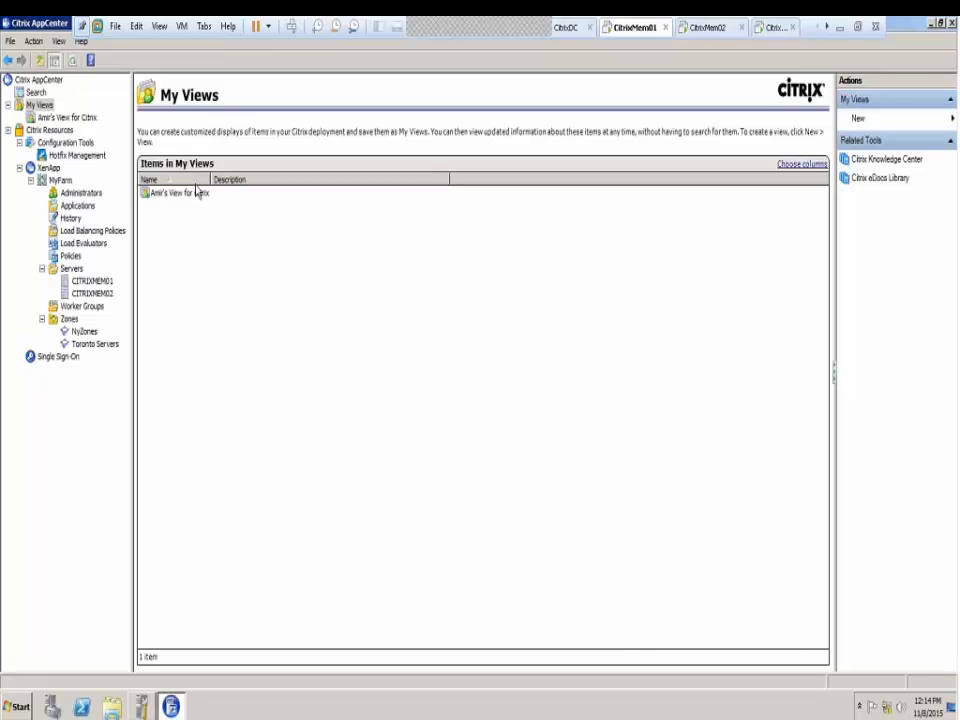
left_click(60, 118)
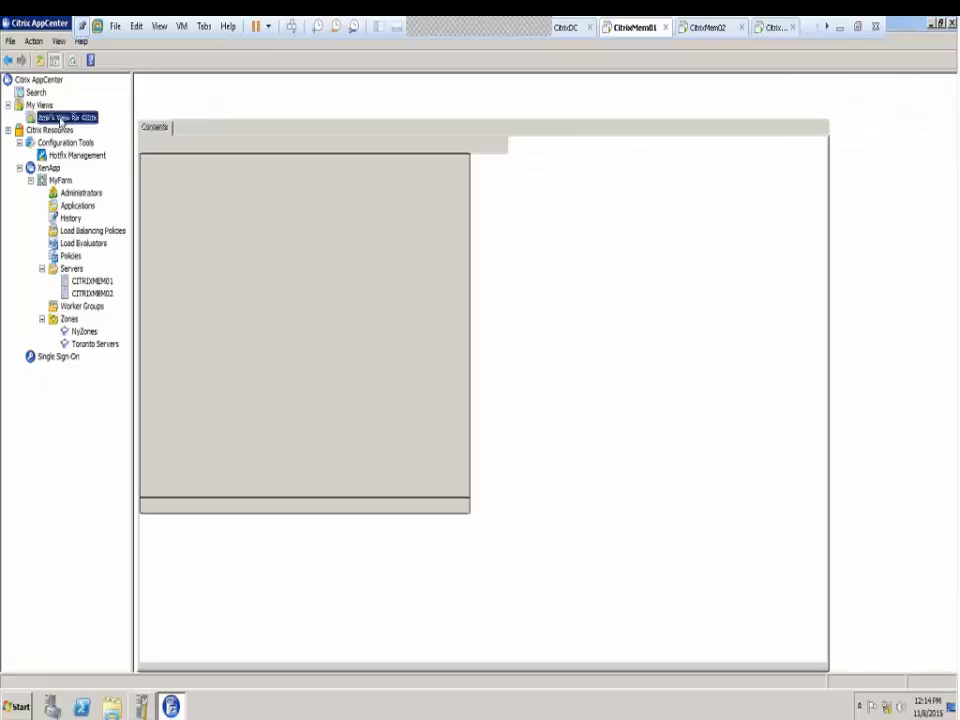
left_click(712, 28)
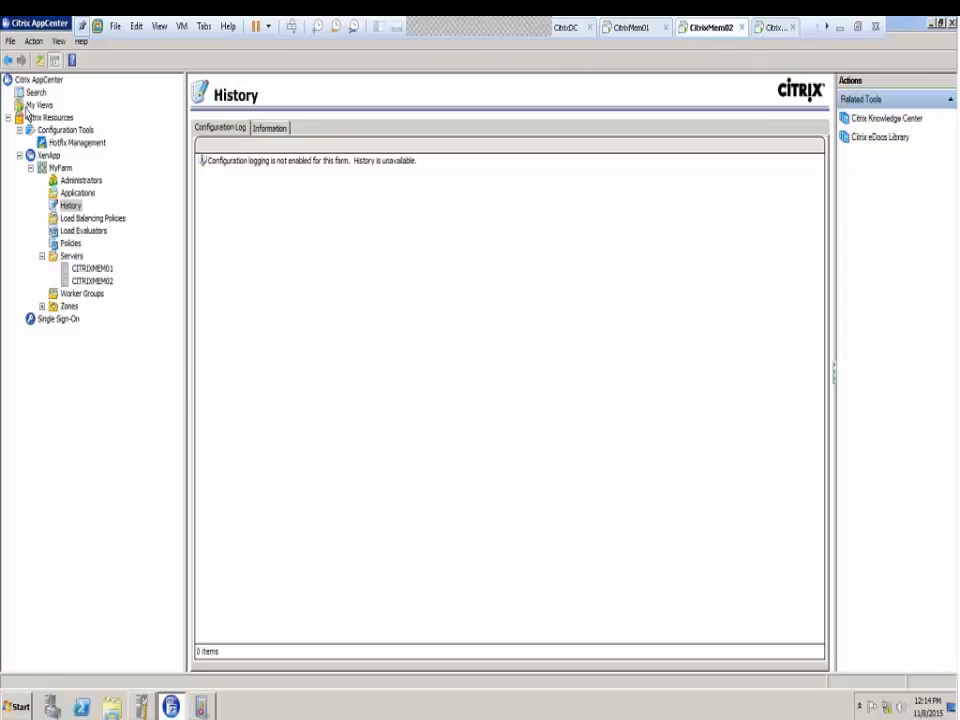
Refresh My Views, then open Default Zone under Zones and dismiss its error
left_click(38, 105)
right_click(38, 105)
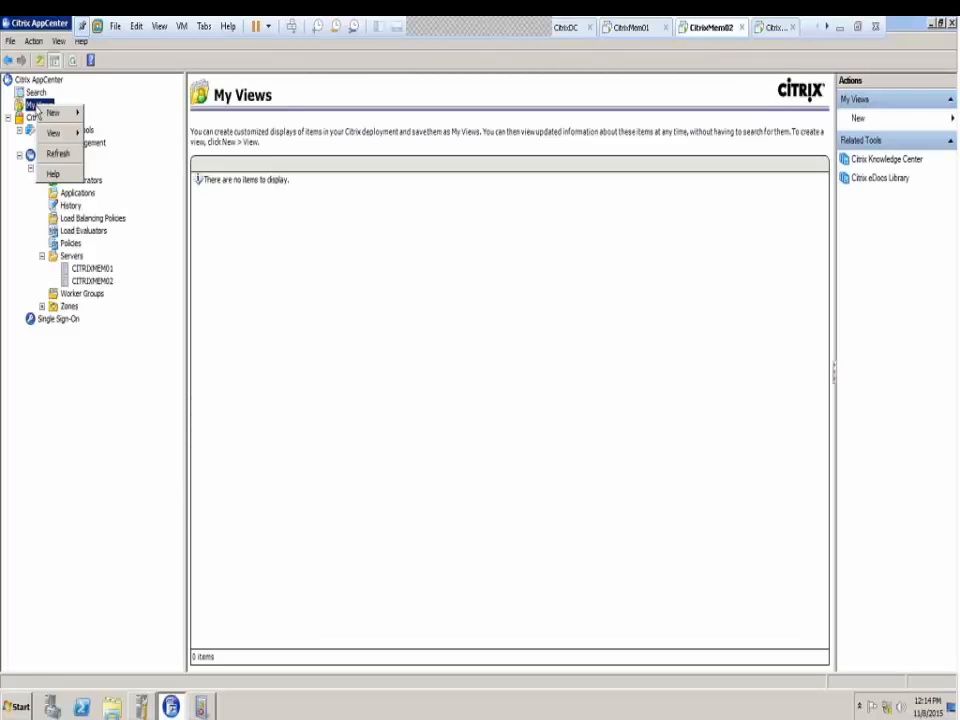
left_click(58, 153)
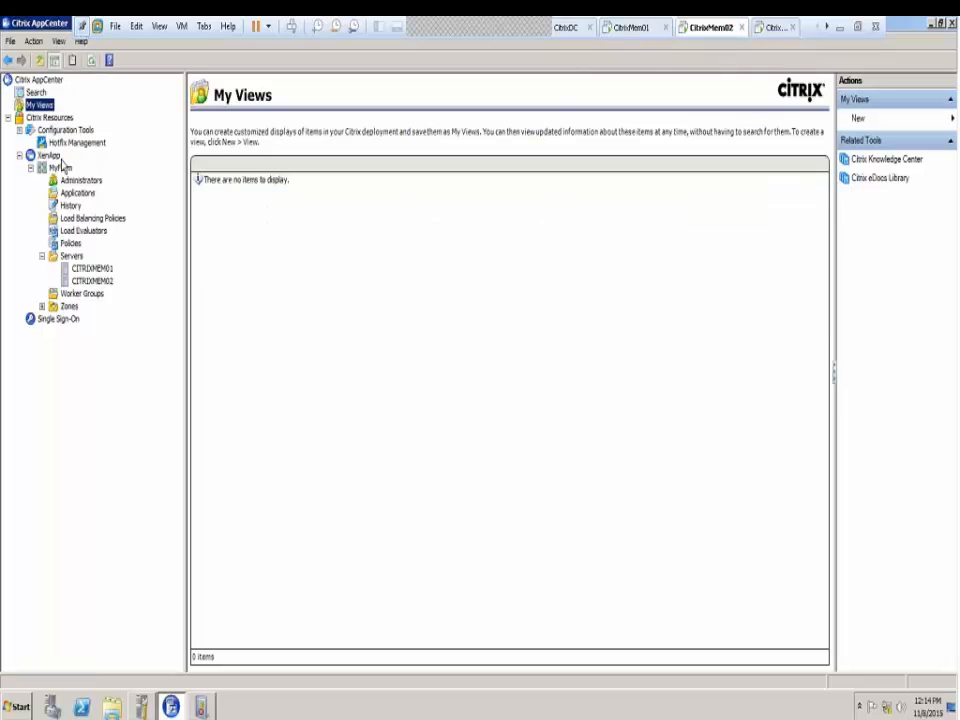
right_click(40, 107)
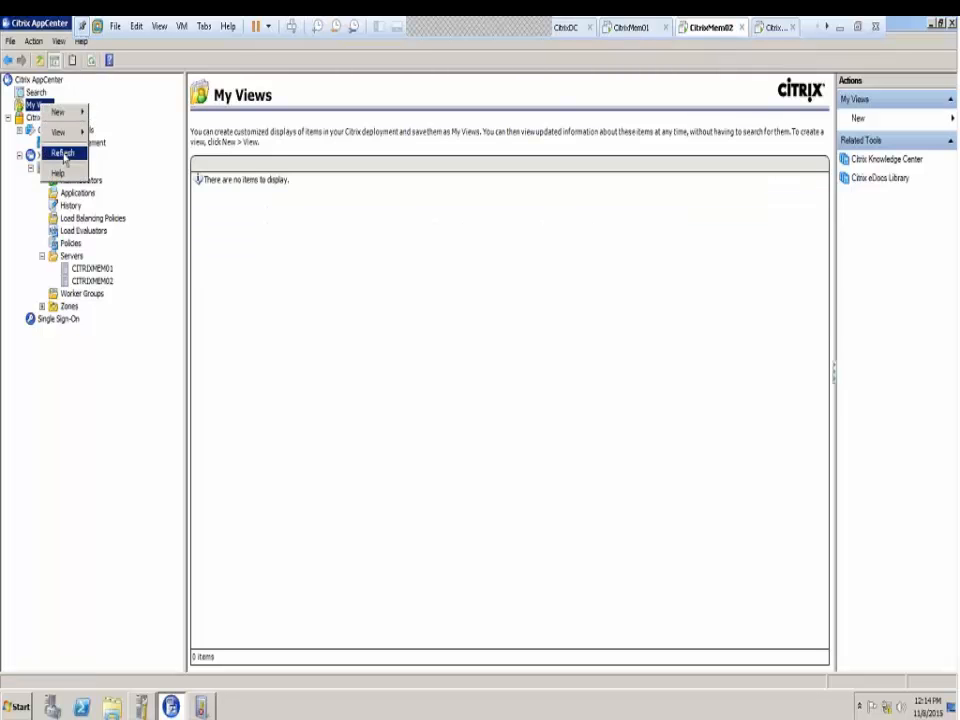
left_click(62, 152)
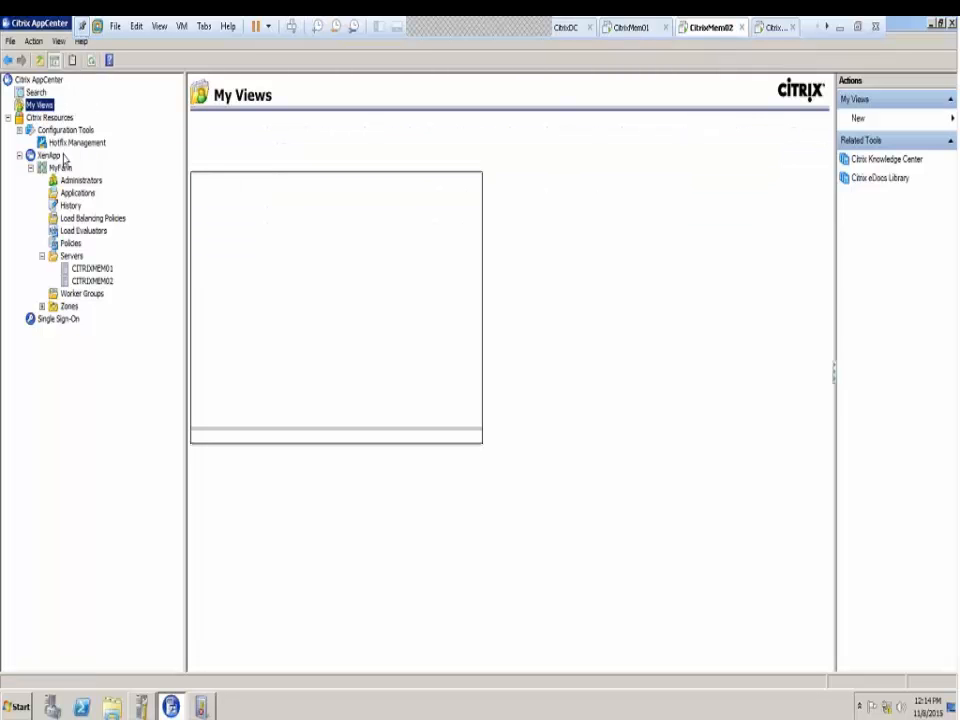
left_click(42, 306)
left_click(90, 318)
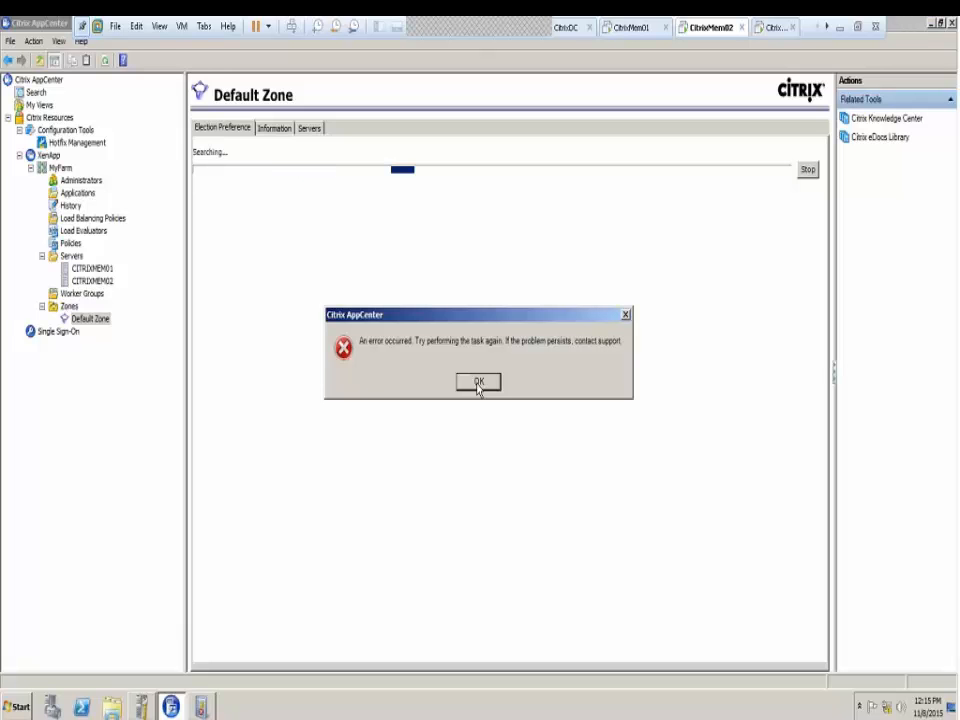
left_click(479, 382)
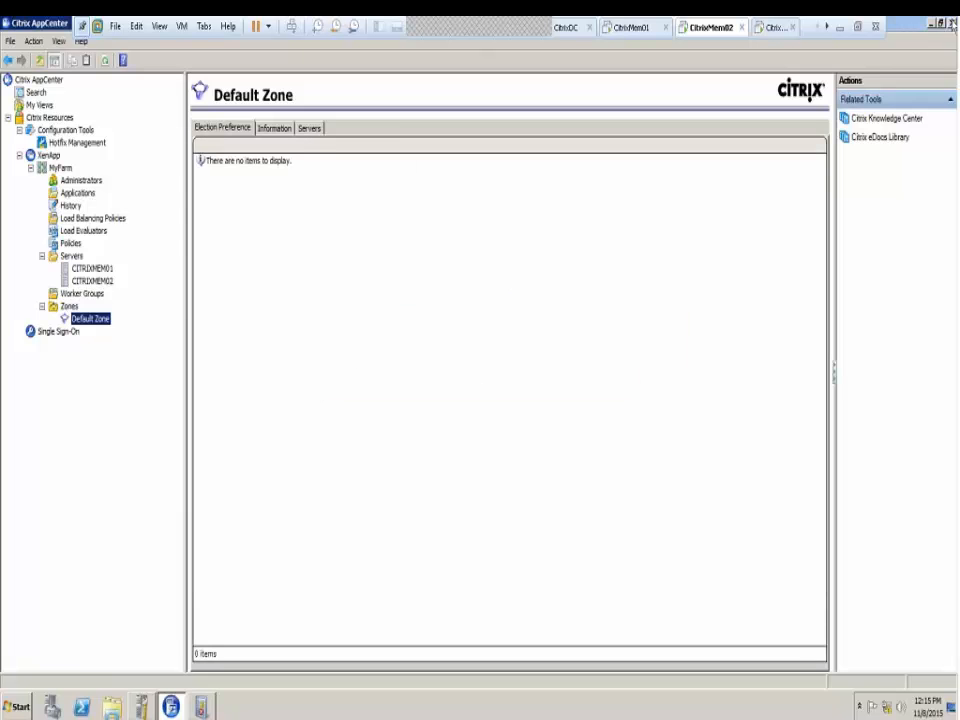
Close and relaunch Citrix AppCenter from the Start menu, acknowledging the XenApp migration notice
left_click(952, 22)
left_click(17, 707)
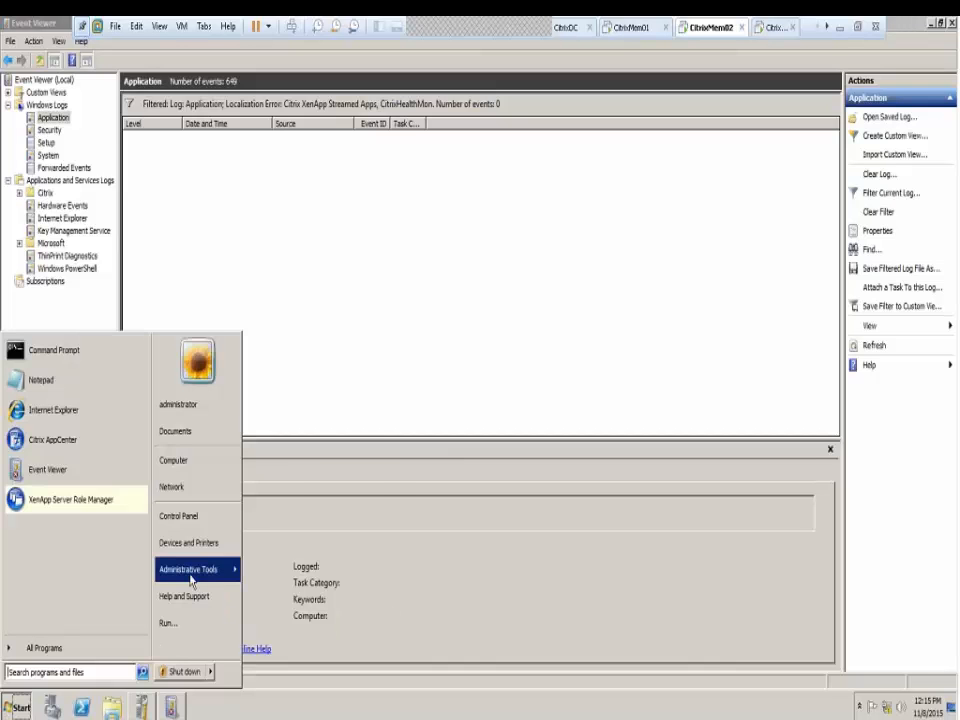
left_click(60, 440)
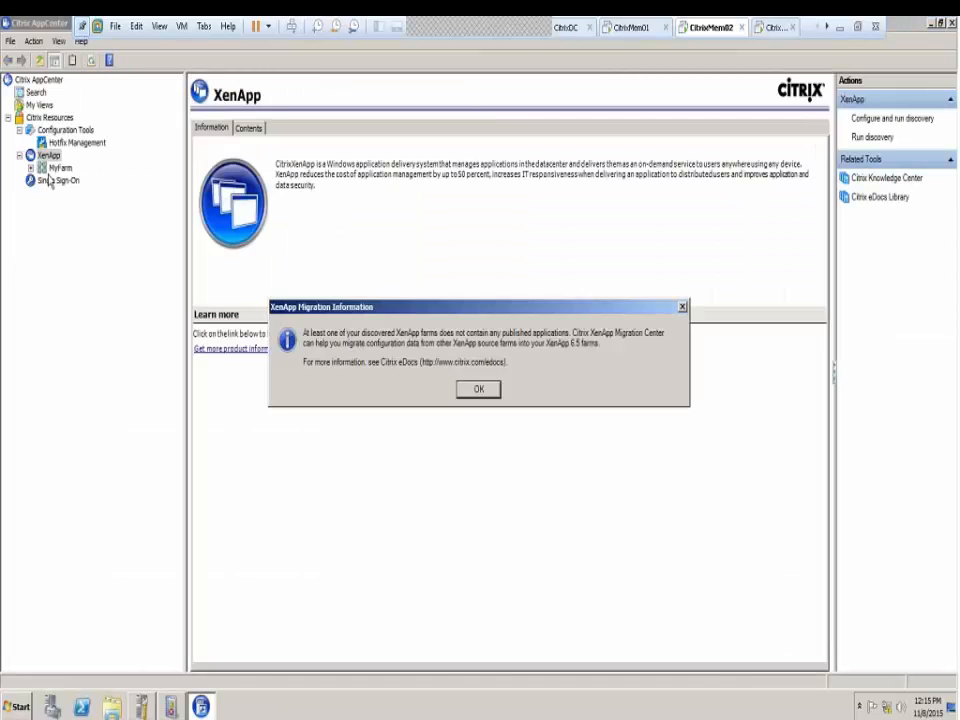
left_click(472, 412)
Expand MyFarm and Zones, then browse the My Views, Search and Configuration Tools pages
left_click(30, 168)
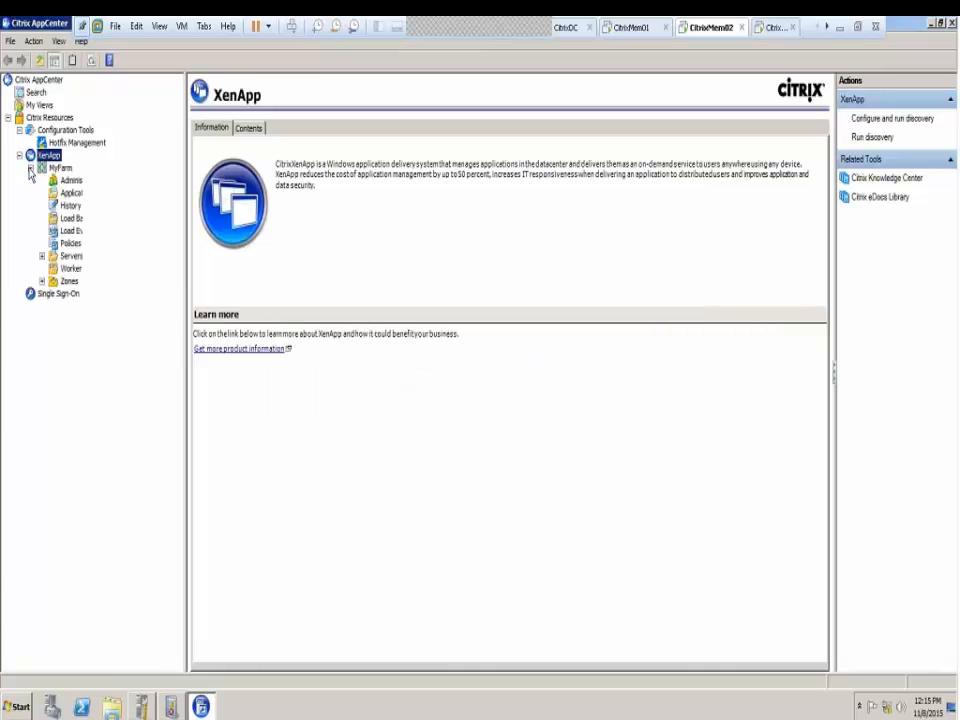
left_click(41, 282)
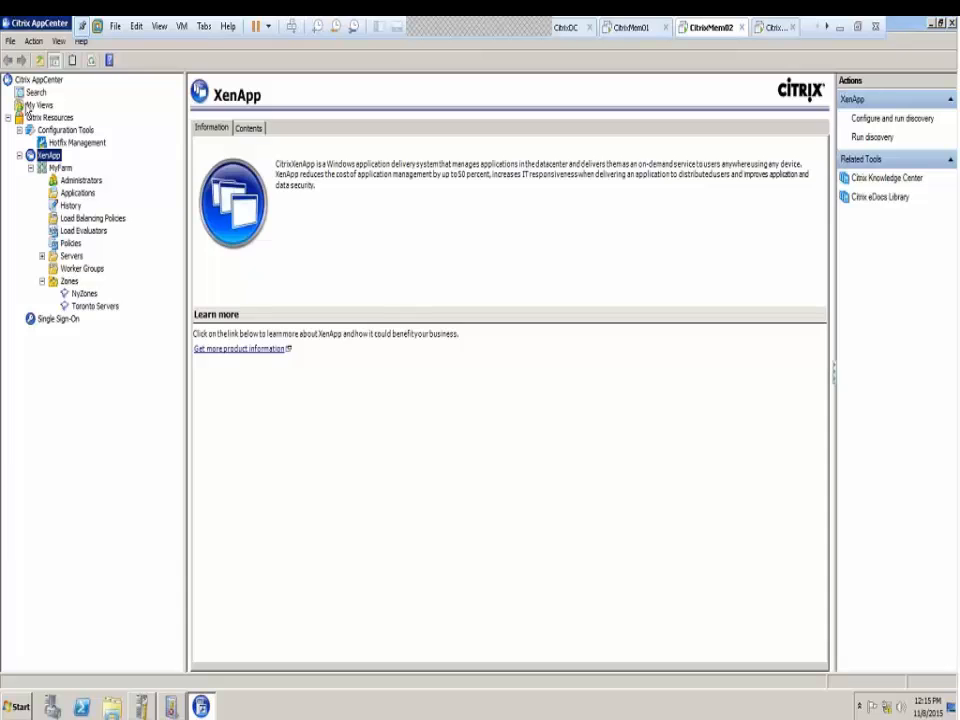
left_click(18, 105)
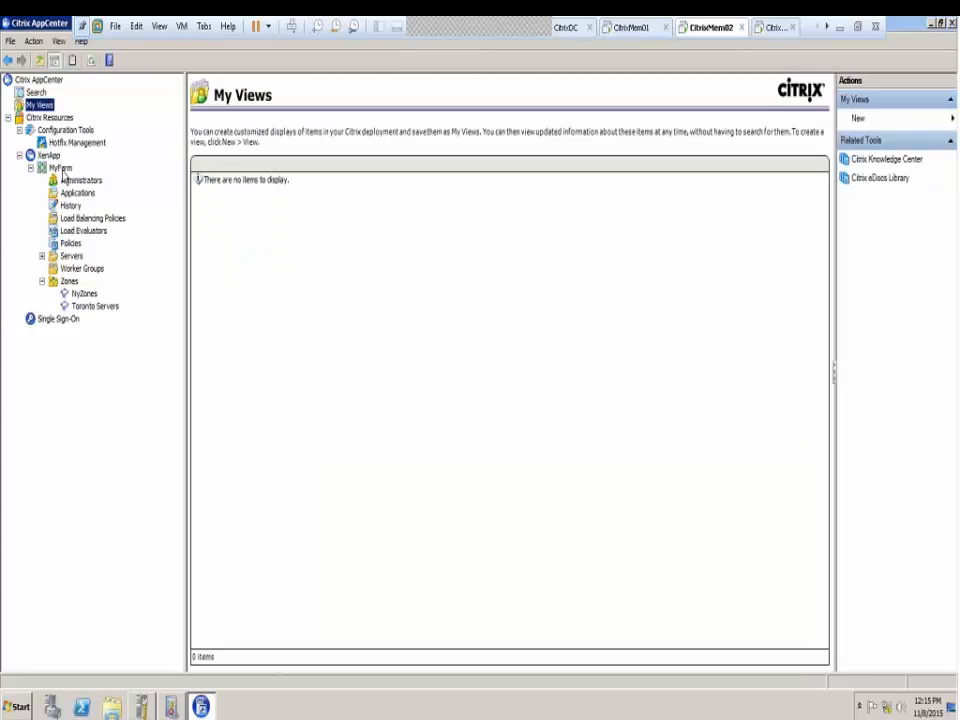
left_click(62, 169)
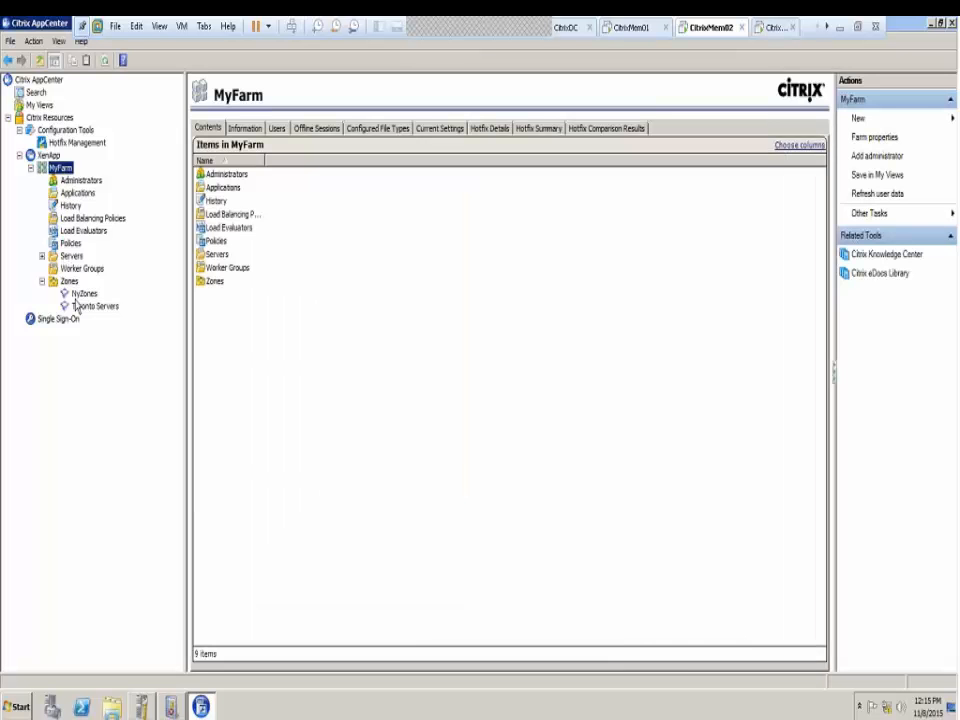
left_click(28, 100)
left_click(31, 106)
left_click(43, 131)
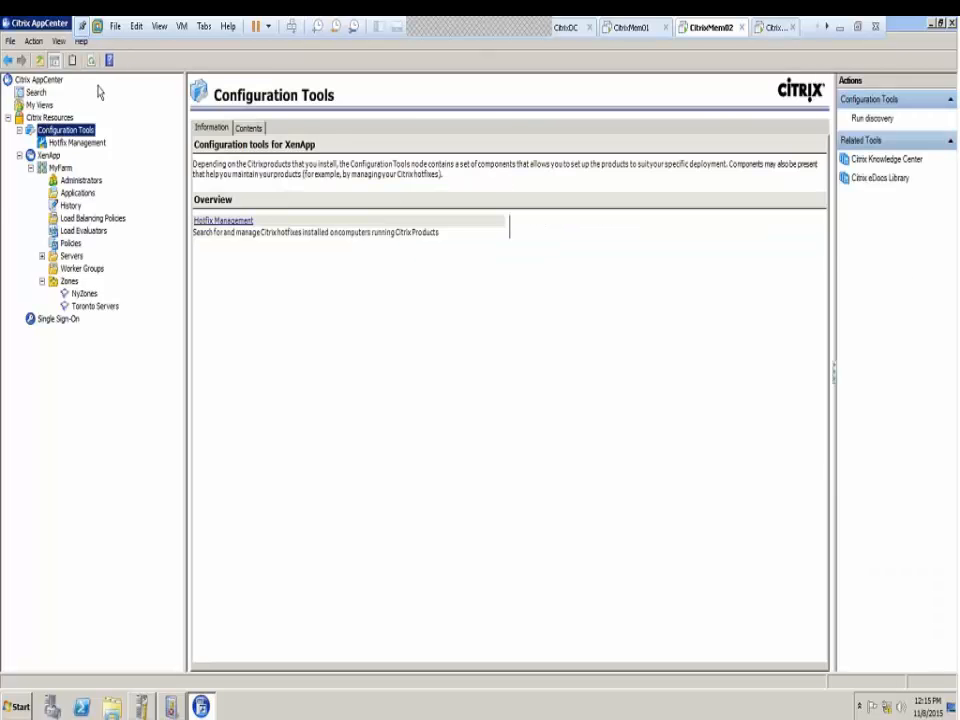
left_click(60, 168)
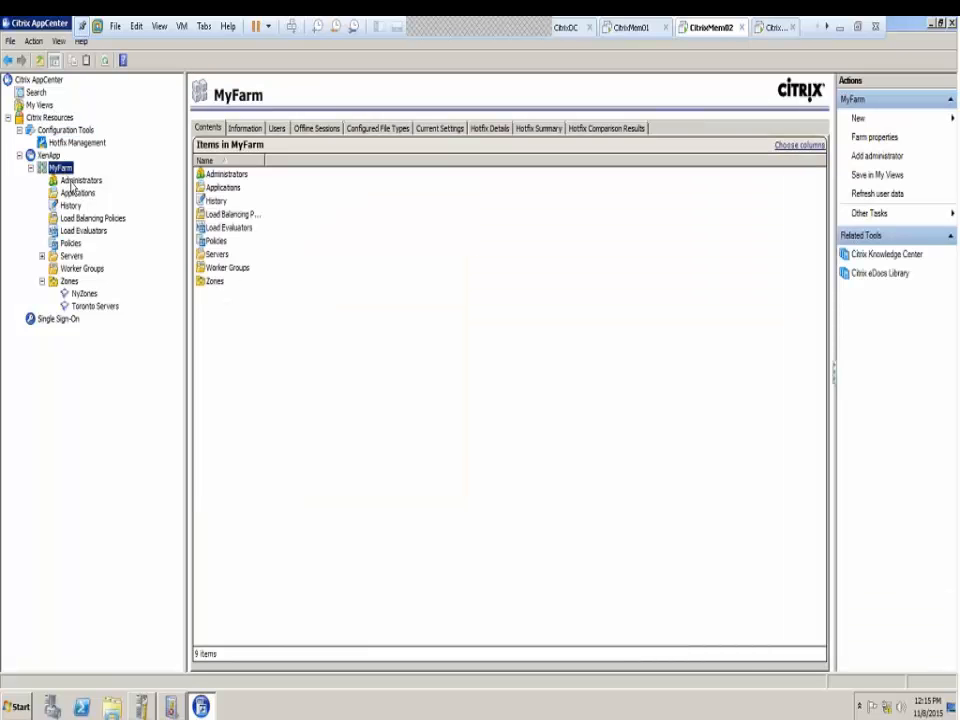
Expand the farm's Servers, view the Administrators list, and return to CitrixMem01
left_click(50, 259)
double_click(65, 254)
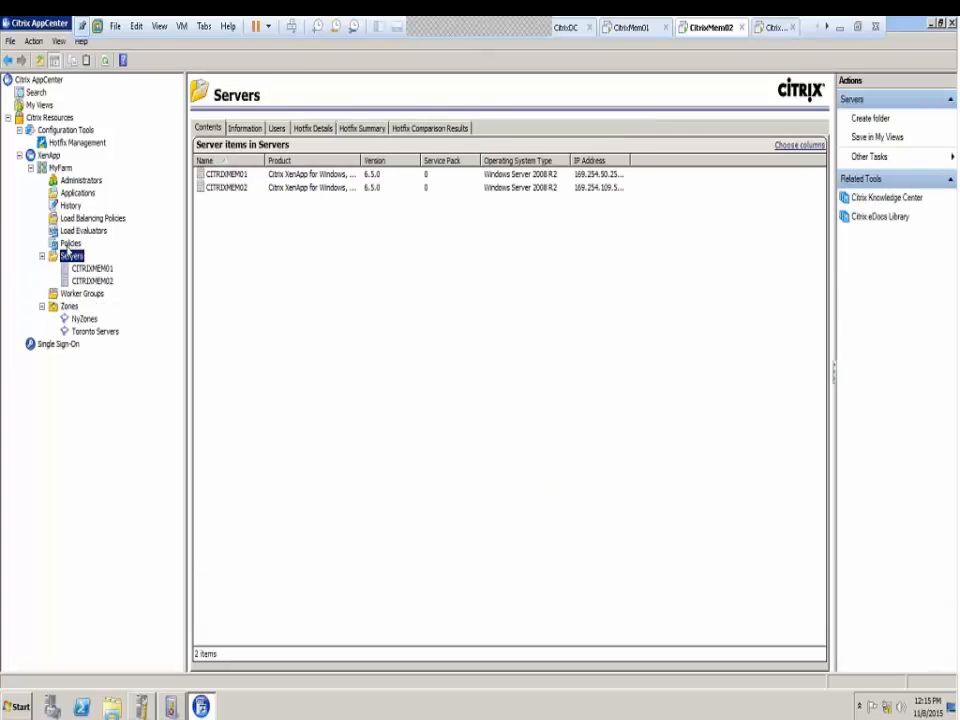
left_click(78, 181)
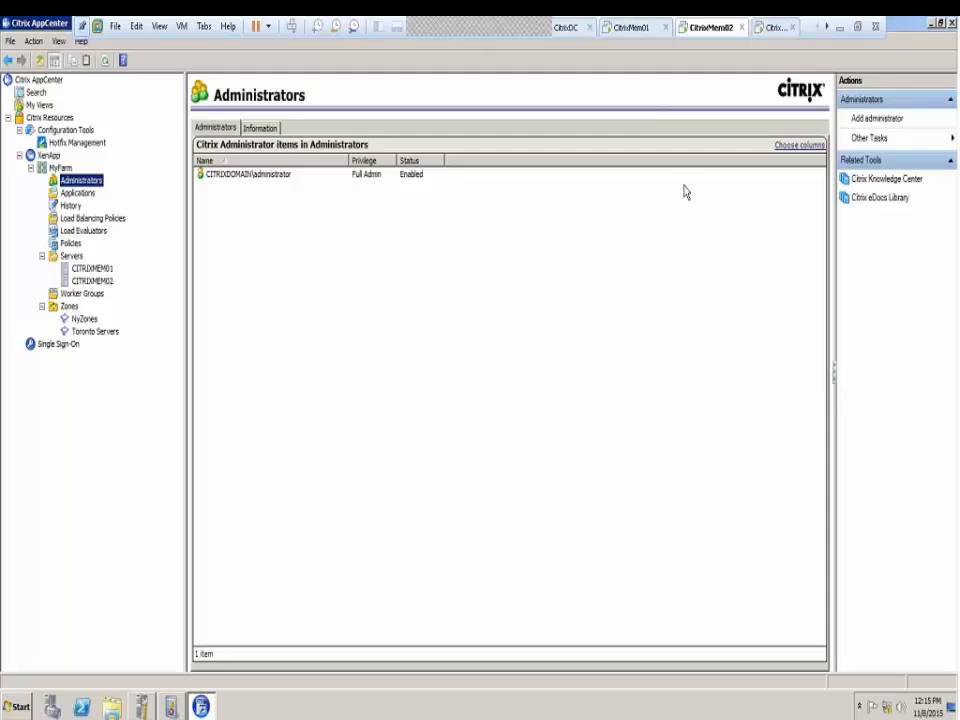
left_click(632, 28)
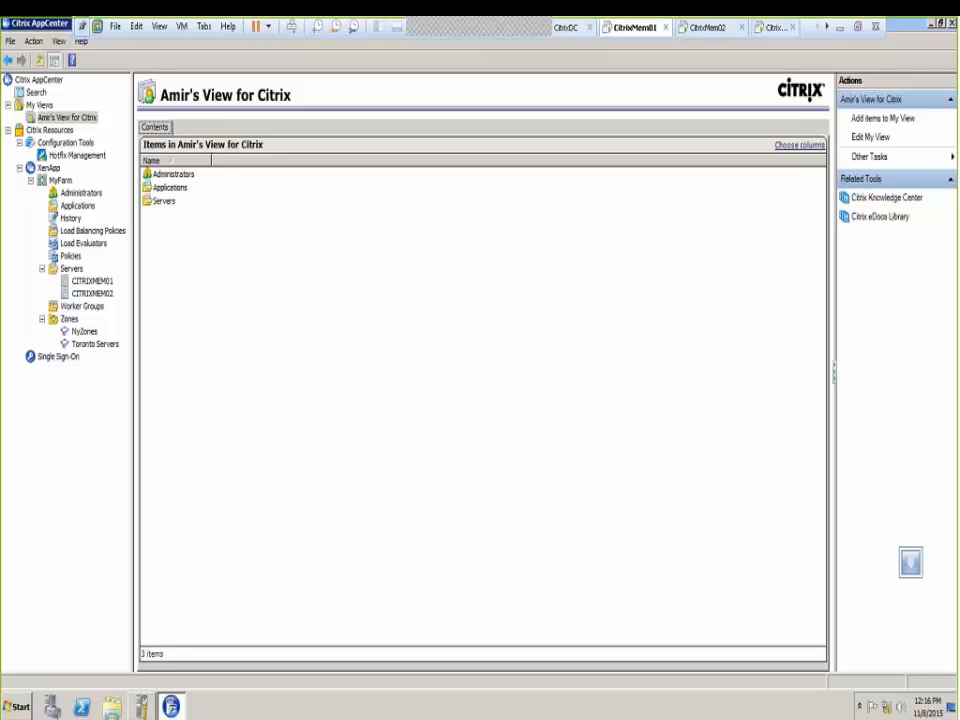
Start the Add administrator wizard from the farm's Administrators list
left_click(66, 192)
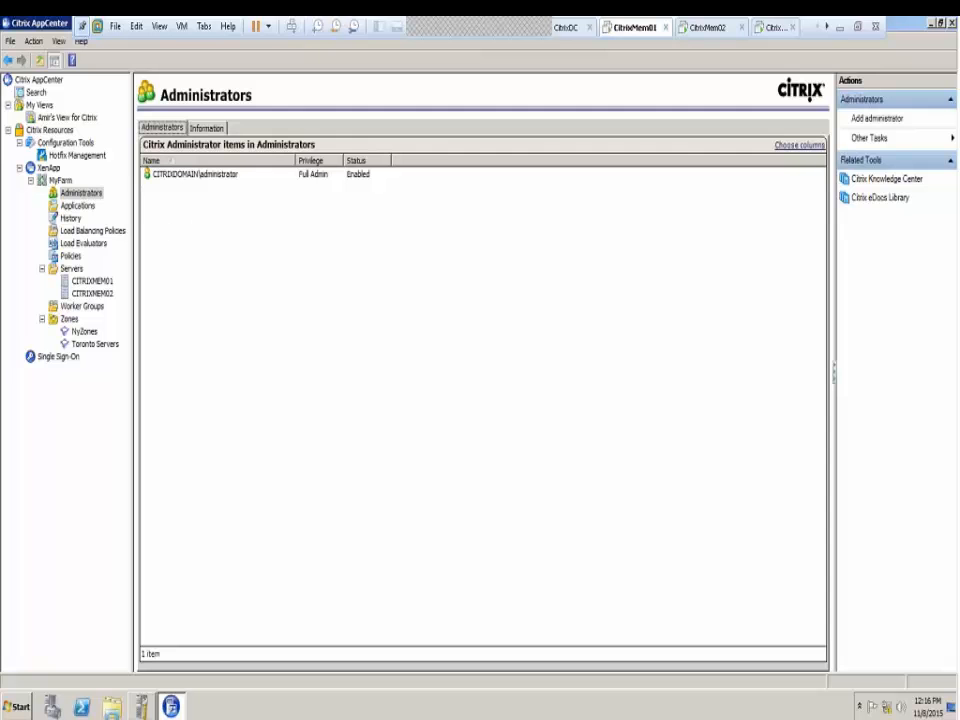
right_click(77, 196)
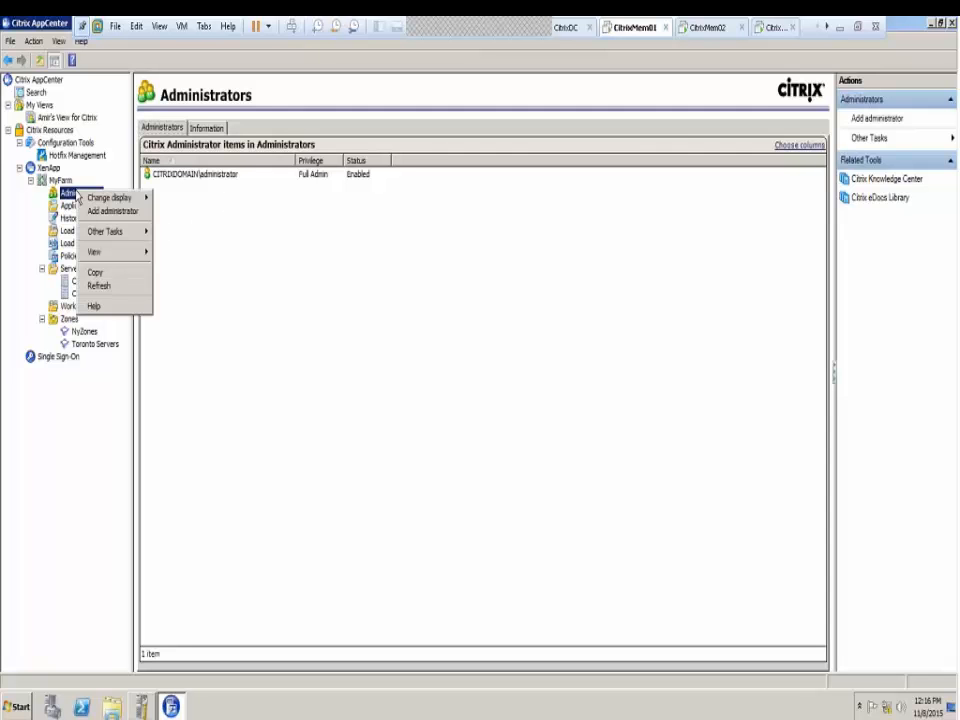
mouse_move(80, 198)
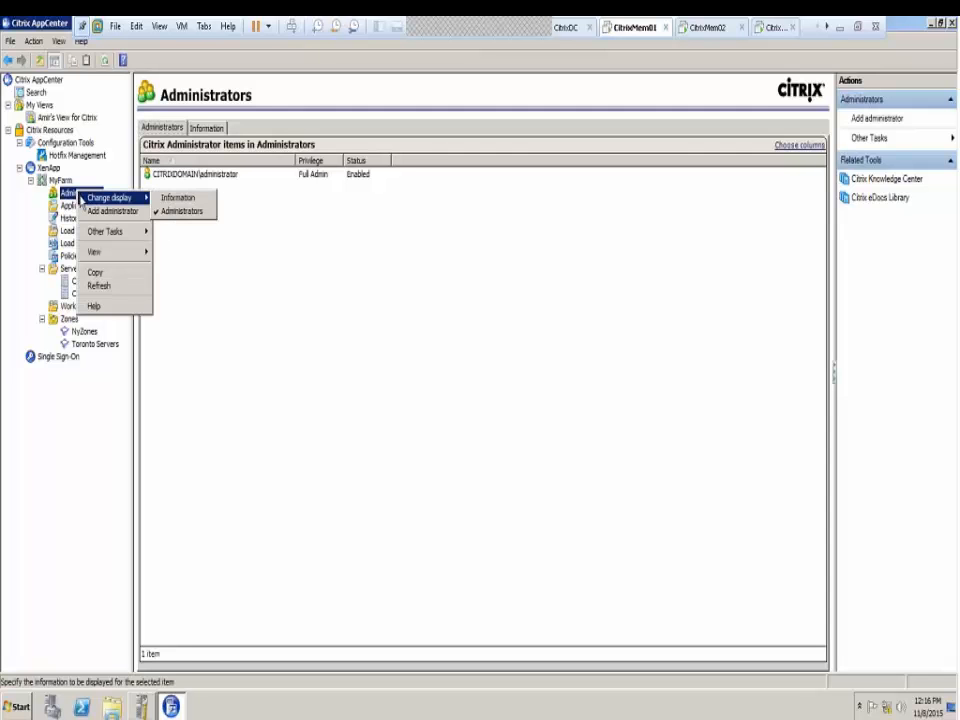
left_click(112, 211)
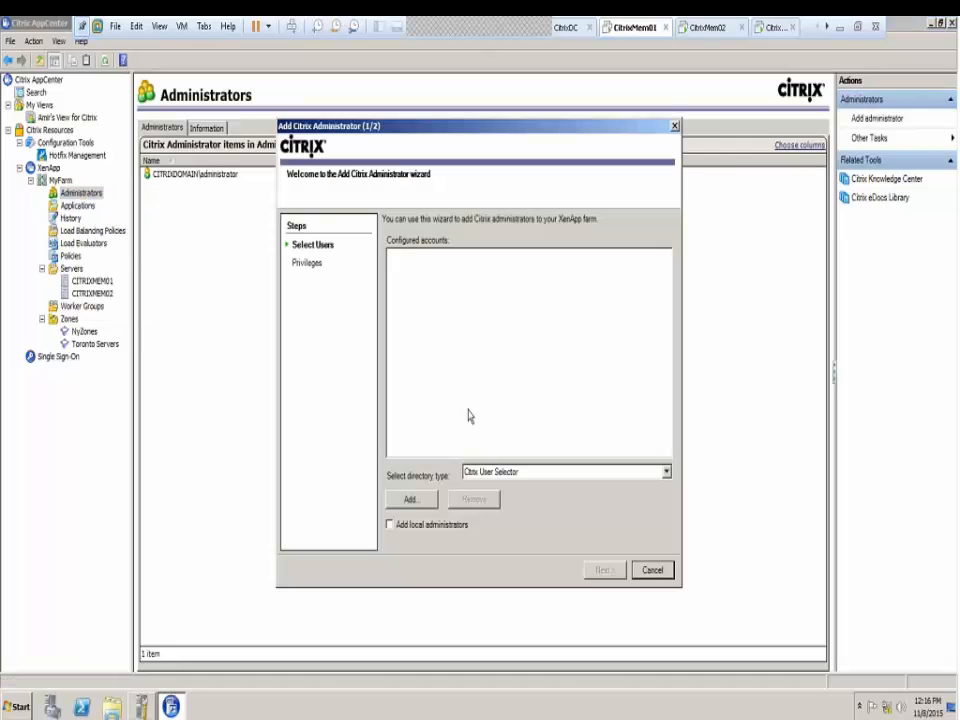
Try the Operating System User Selector, dismissing its warning and closing the picker unused
left_click(514, 479)
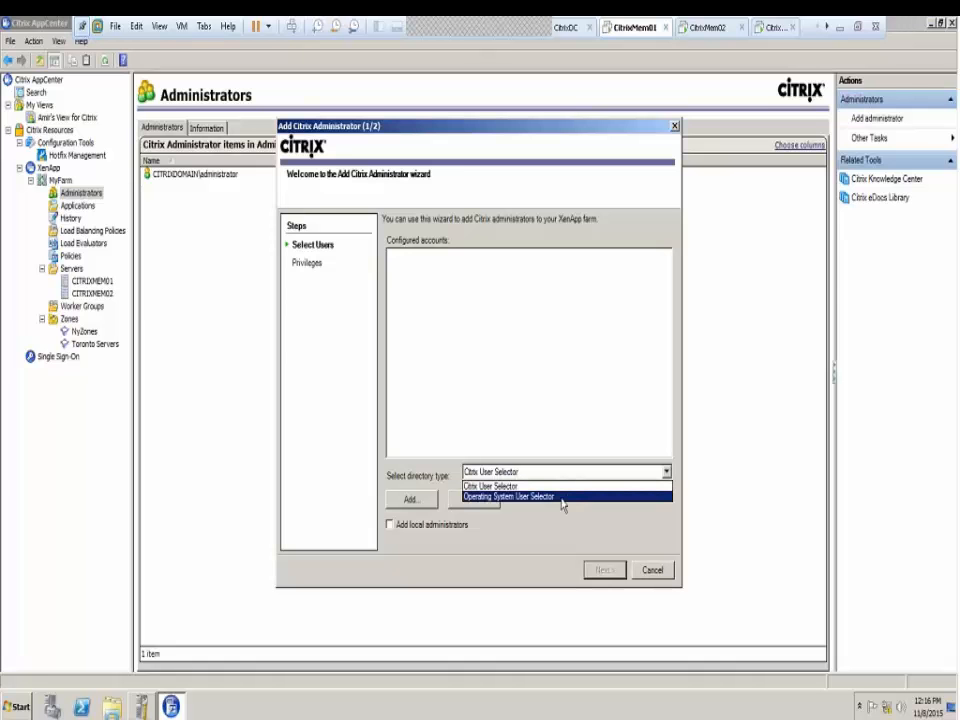
left_click(552, 498)
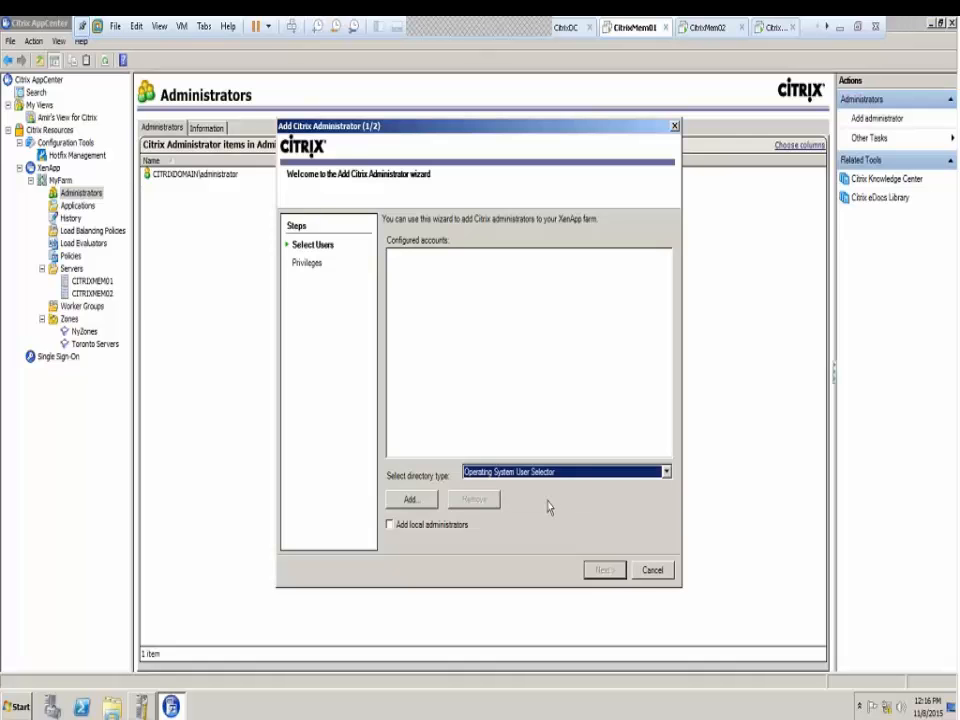
left_click(410, 504)
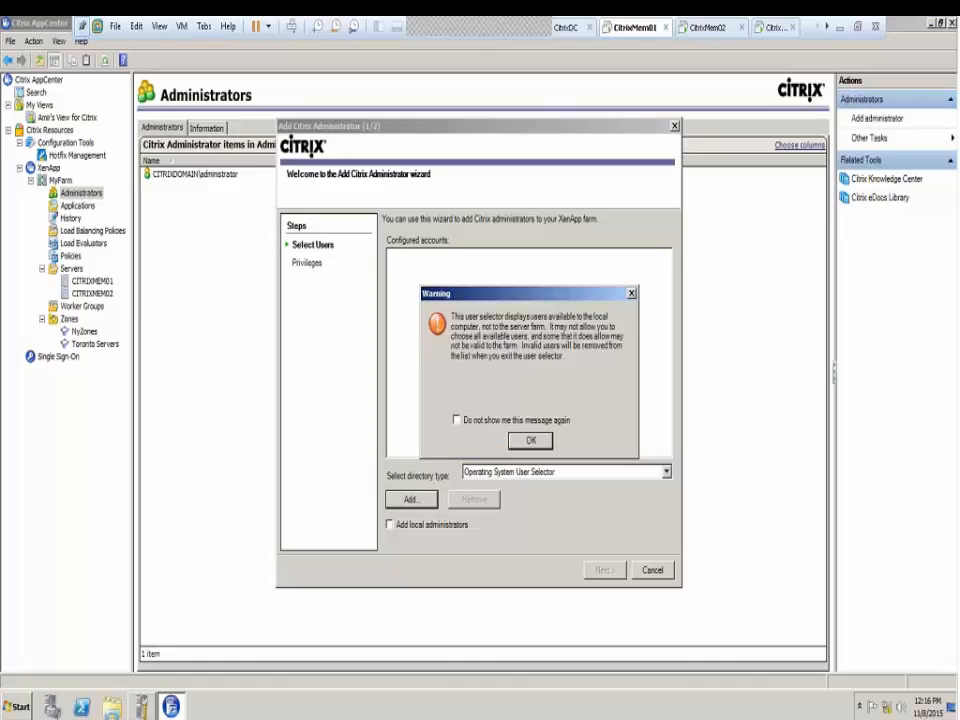
left_click(631, 293)
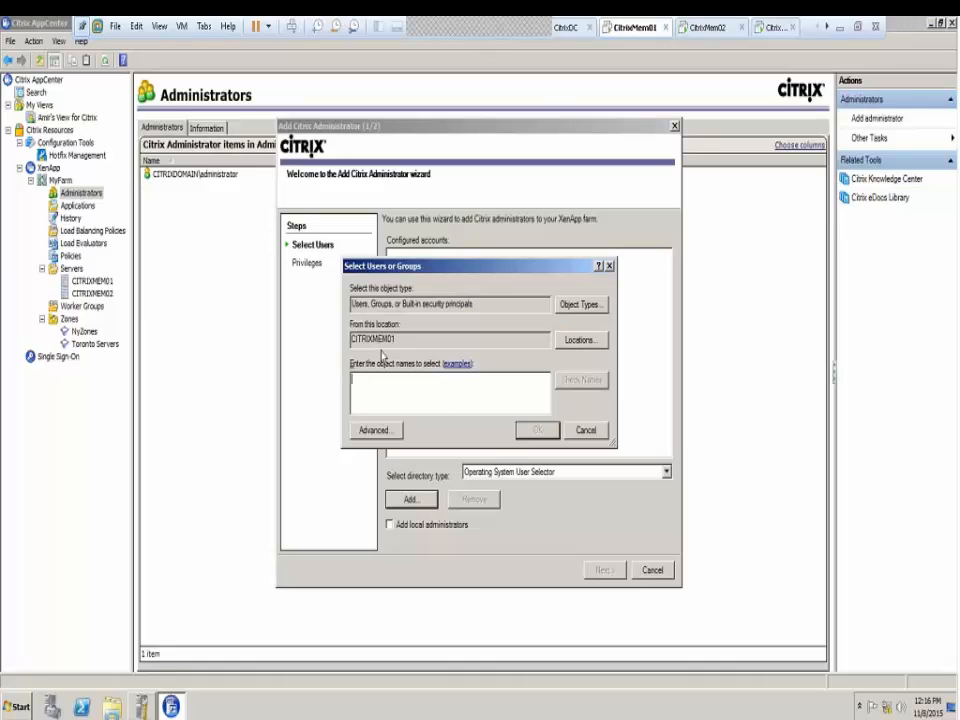
left_click(585, 430)
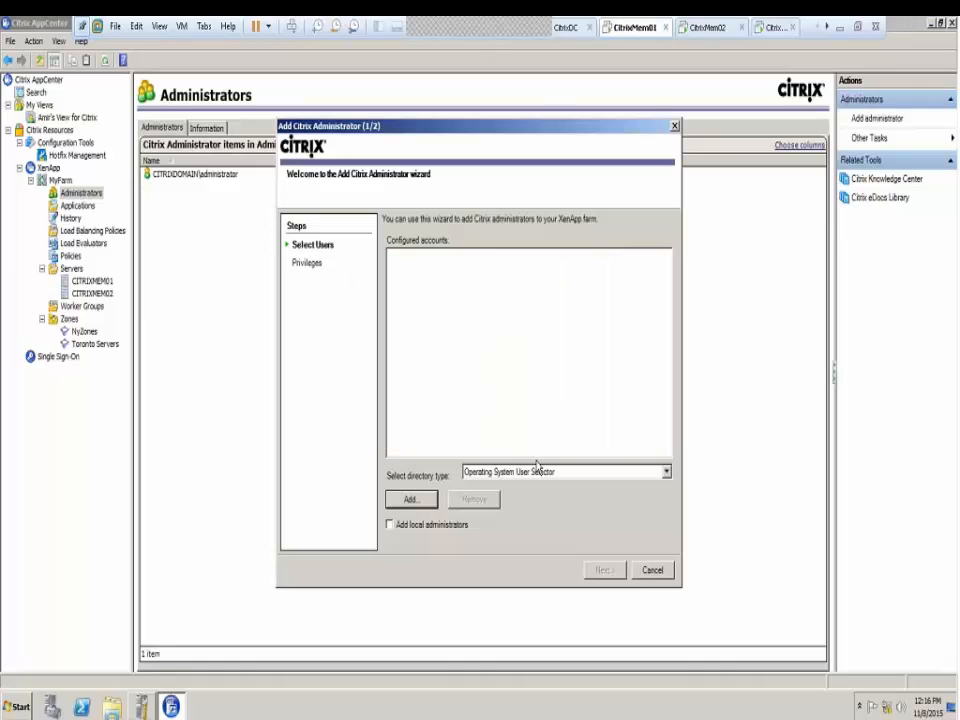
Switch back to the Citrix User Selector and open its user picker
left_click(540, 471)
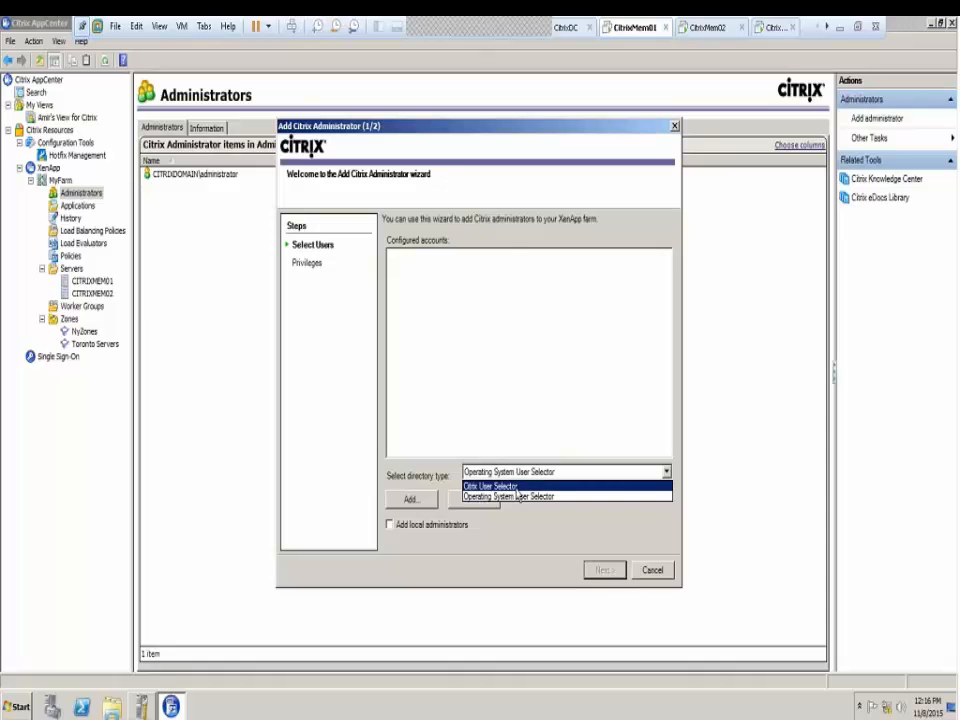
left_click(500, 486)
left_click(410, 499)
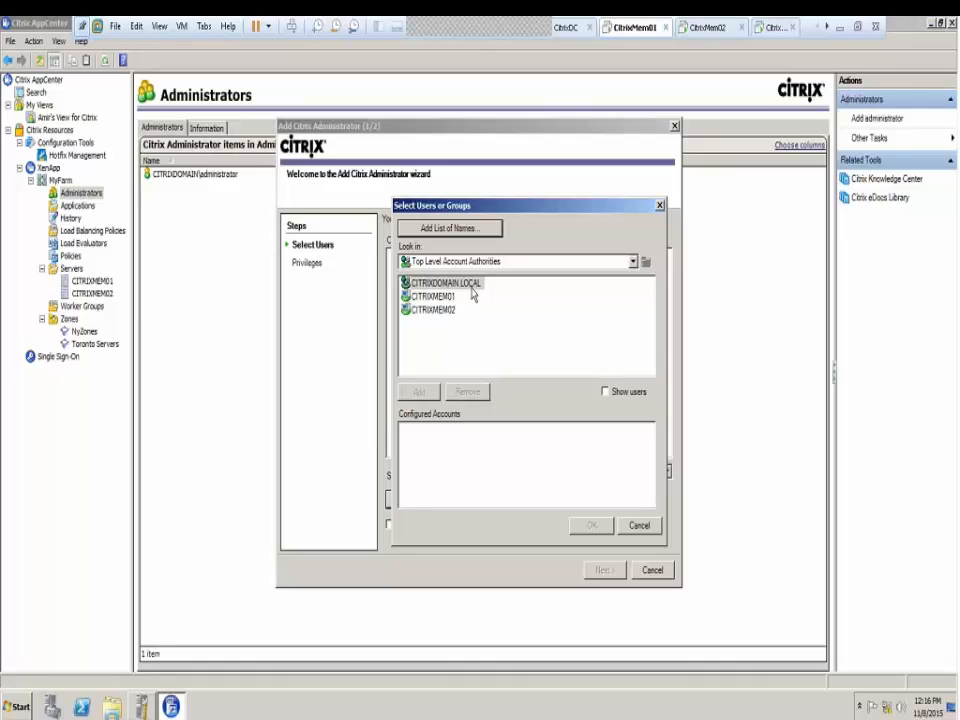
Sign in to CITRIXDOMAIN.LOCAL with the administrator account and its password, remembering the password
left_click(441, 298)
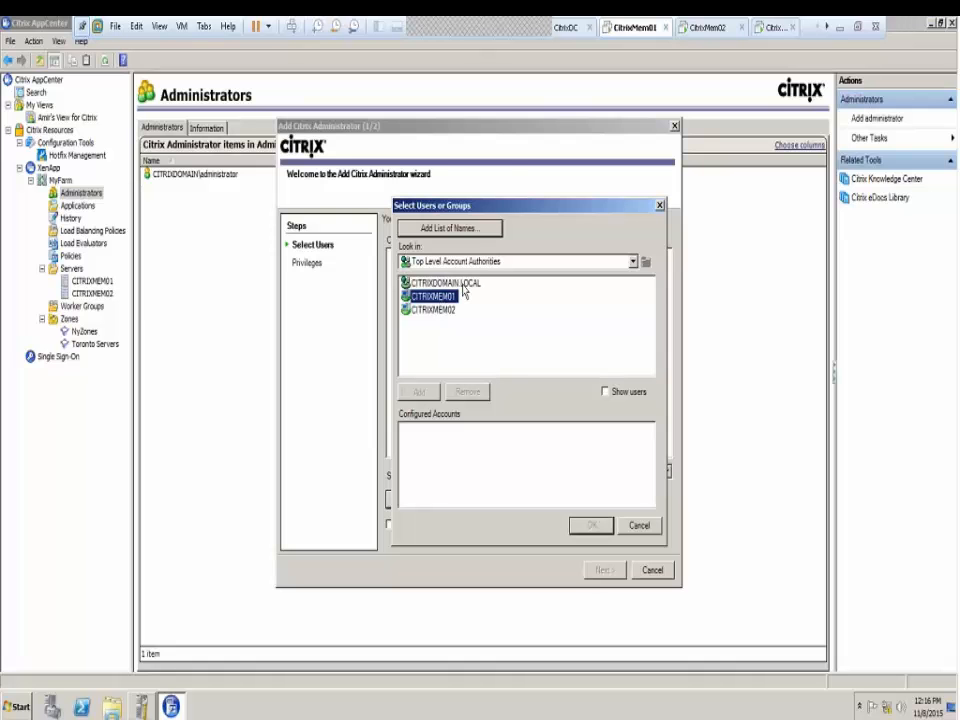
left_click(469, 286)
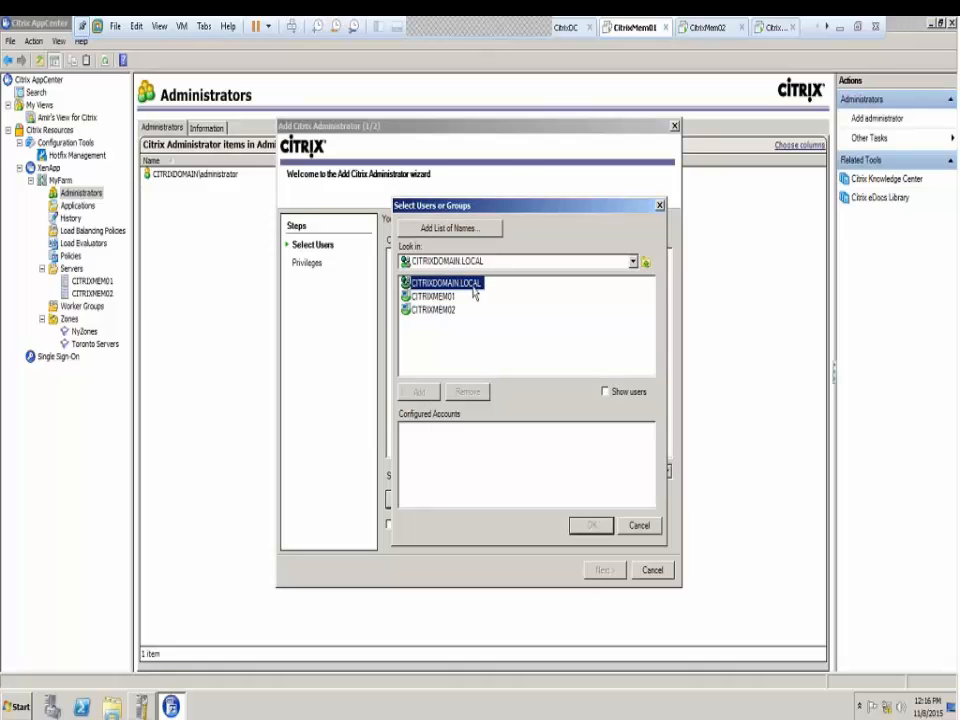
double_click(472, 292)
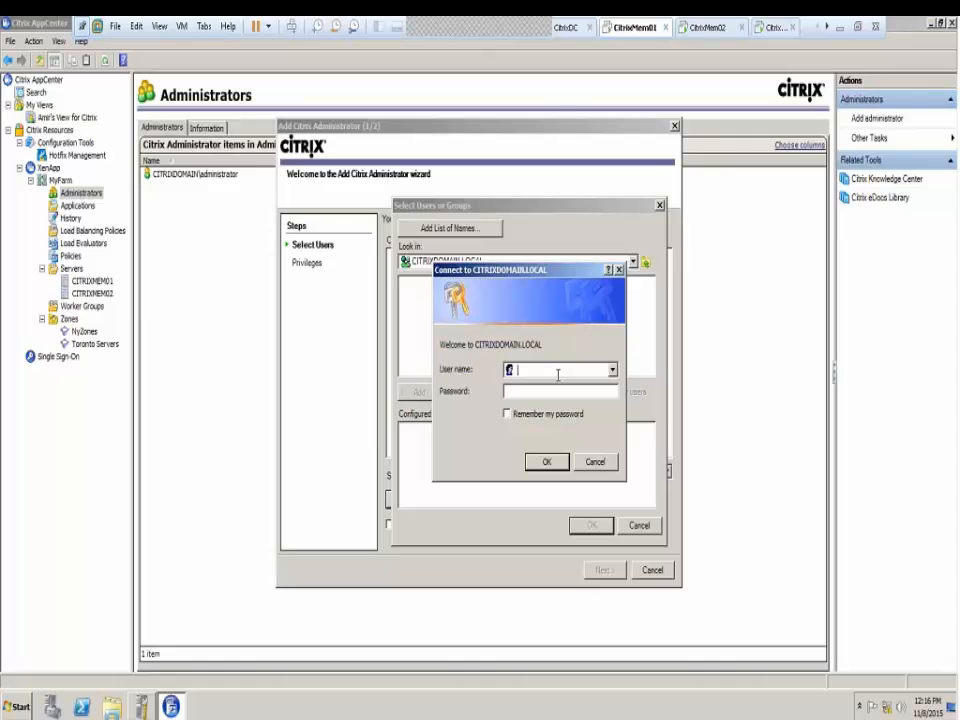
type("administrator")
key("Tab")
type("Password1")
left_click(507, 414)
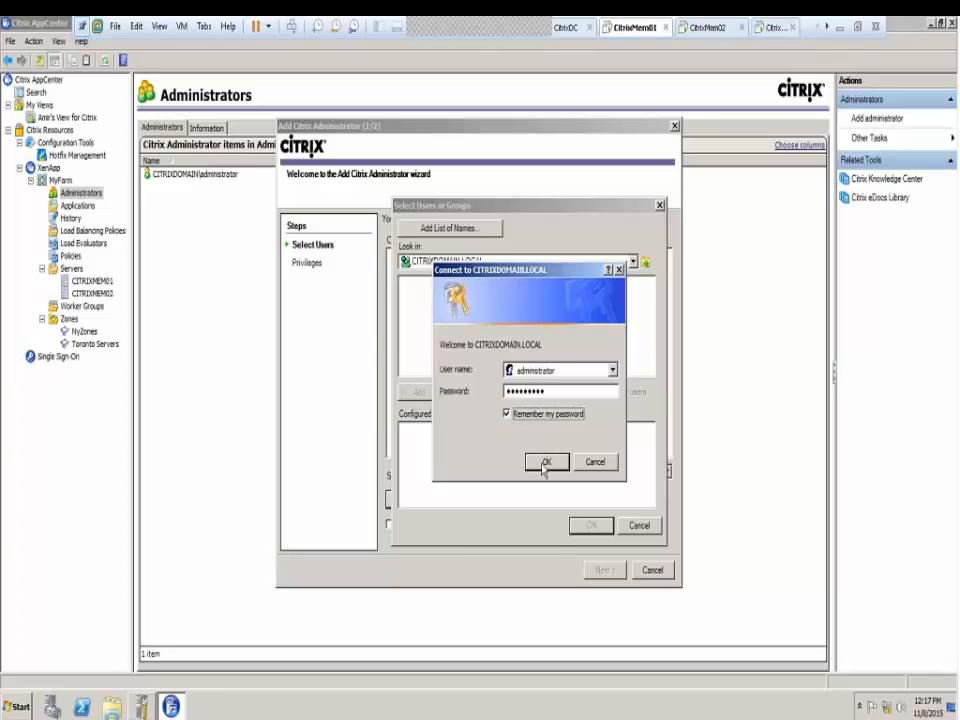
left_click(545, 463)
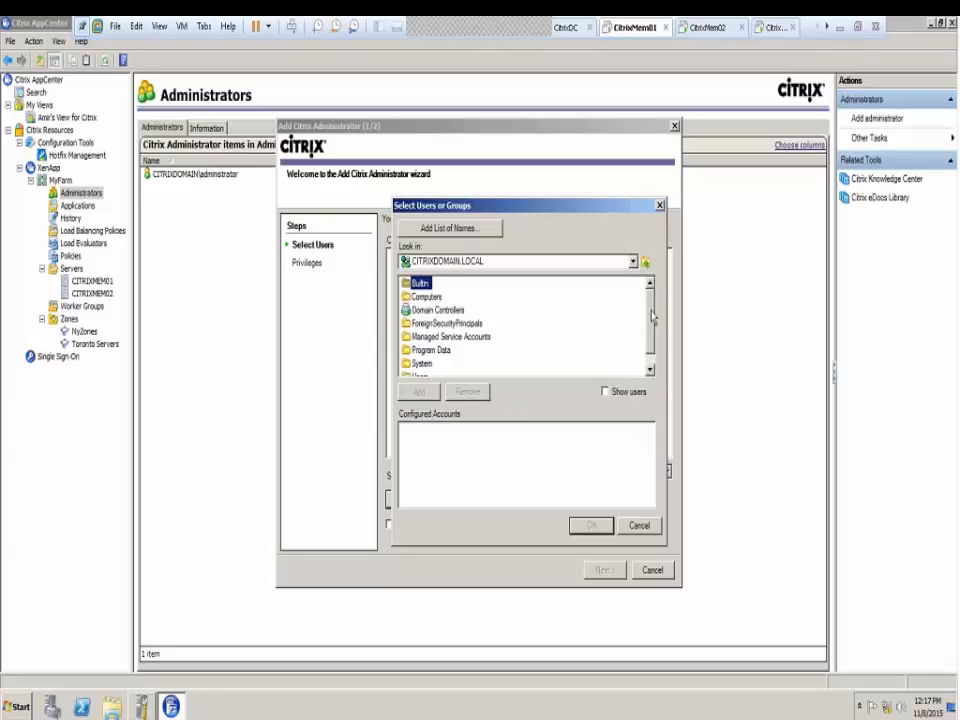
Include users in the picker and open the domain's Users container
left_click_drag(652, 316, 656, 290)
left_click(605, 393)
left_click(481, 262)
left_click(481, 262)
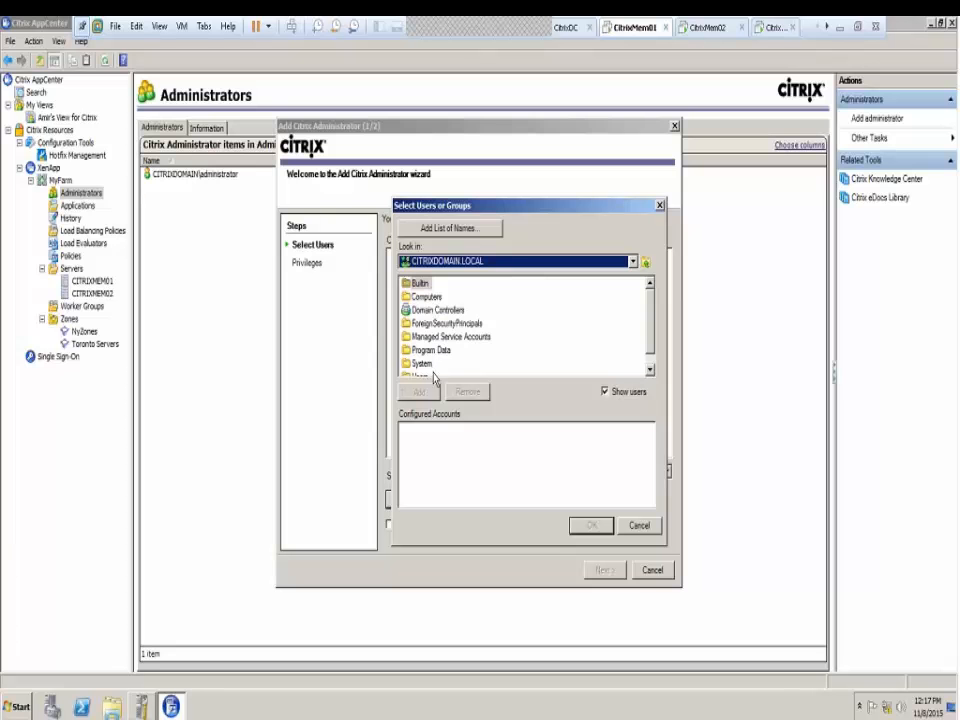
scroll(430, 366, "down", 1)
double_click(419, 366)
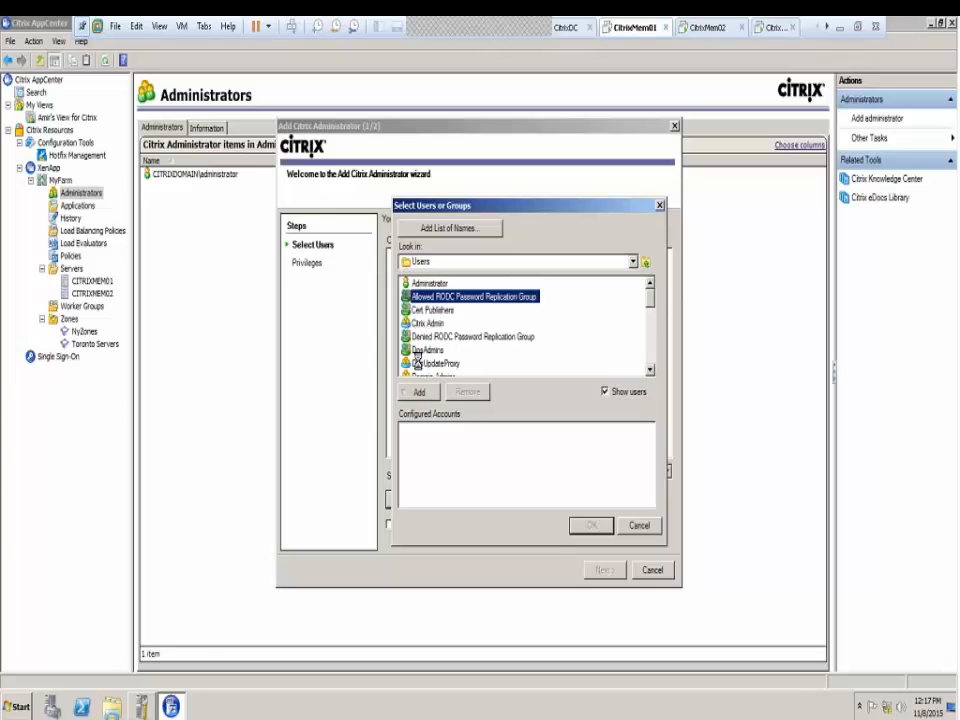
scroll(648, 311, "down", 1)
left_click_drag(648, 311, 655, 352)
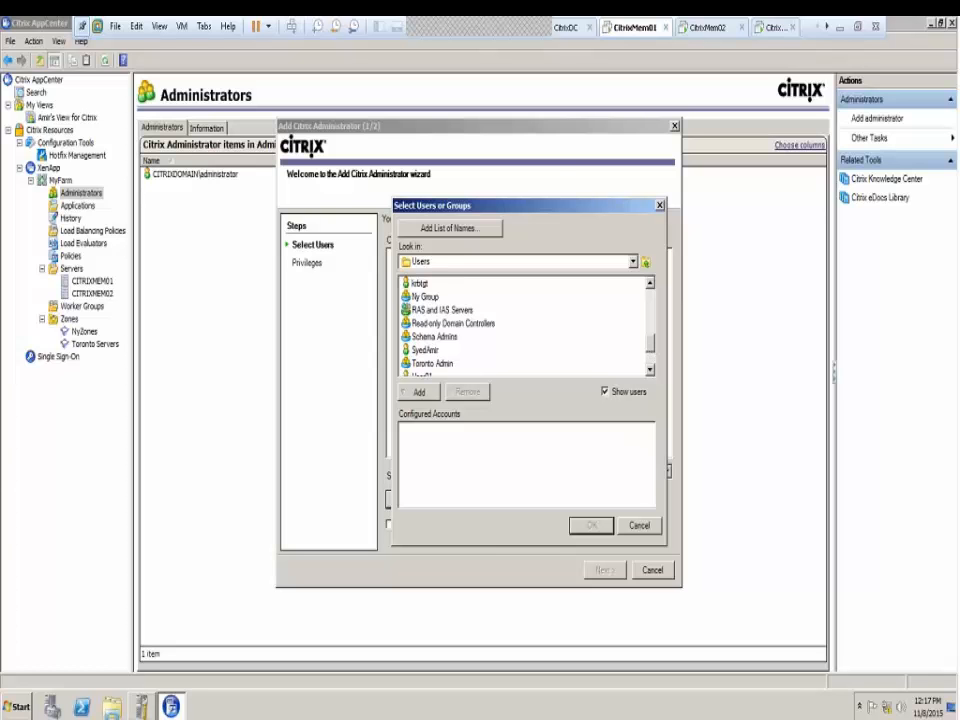
left_click(449, 228)
left_click(643, 457)
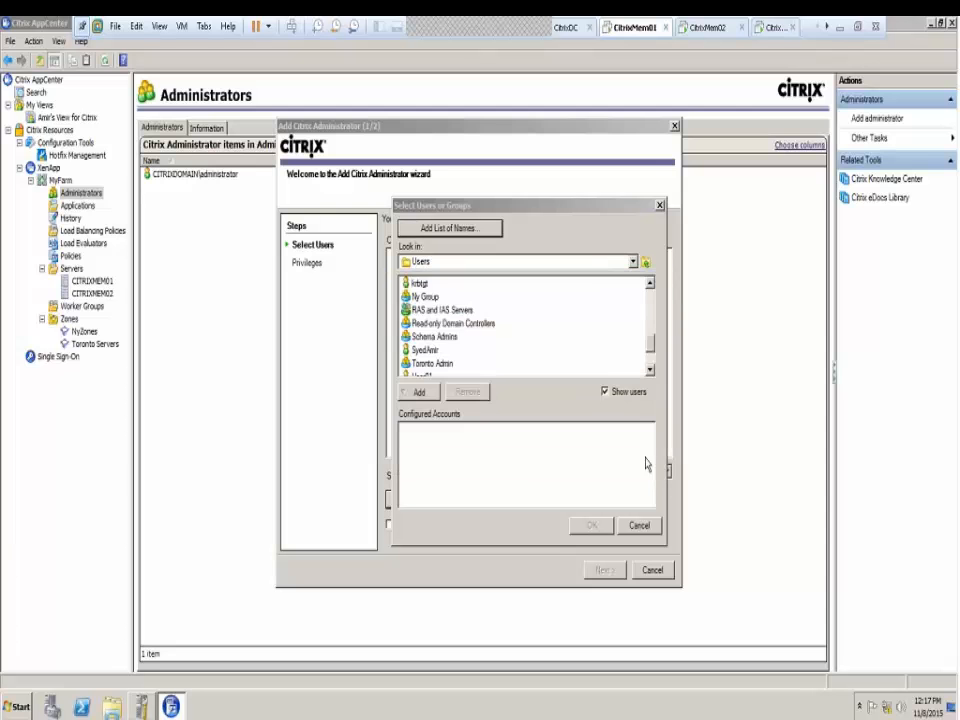
Find Citrix Admin in the Users list and add it as the configured account
scroll(651, 340, "up", 2)
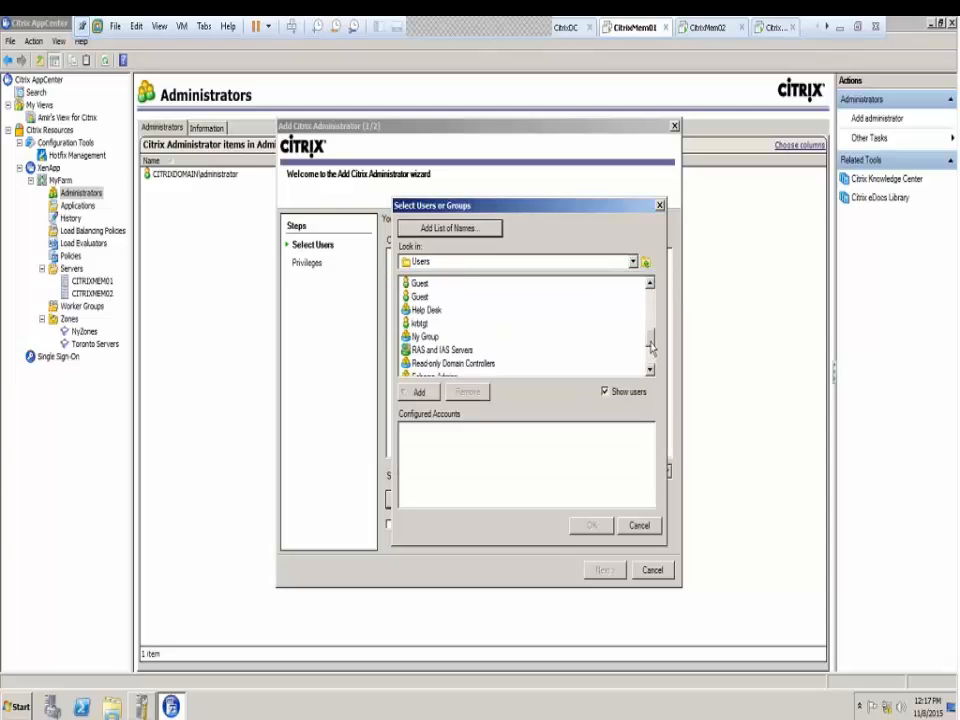
scroll(651, 338, "up", 1)
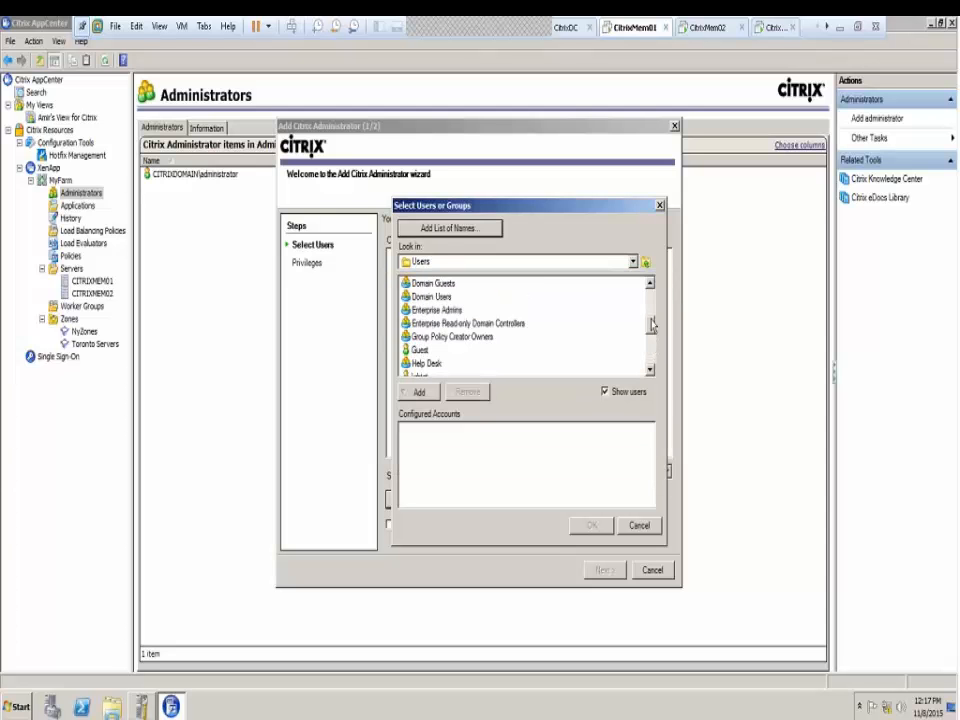
scroll(650, 330, "up", 2)
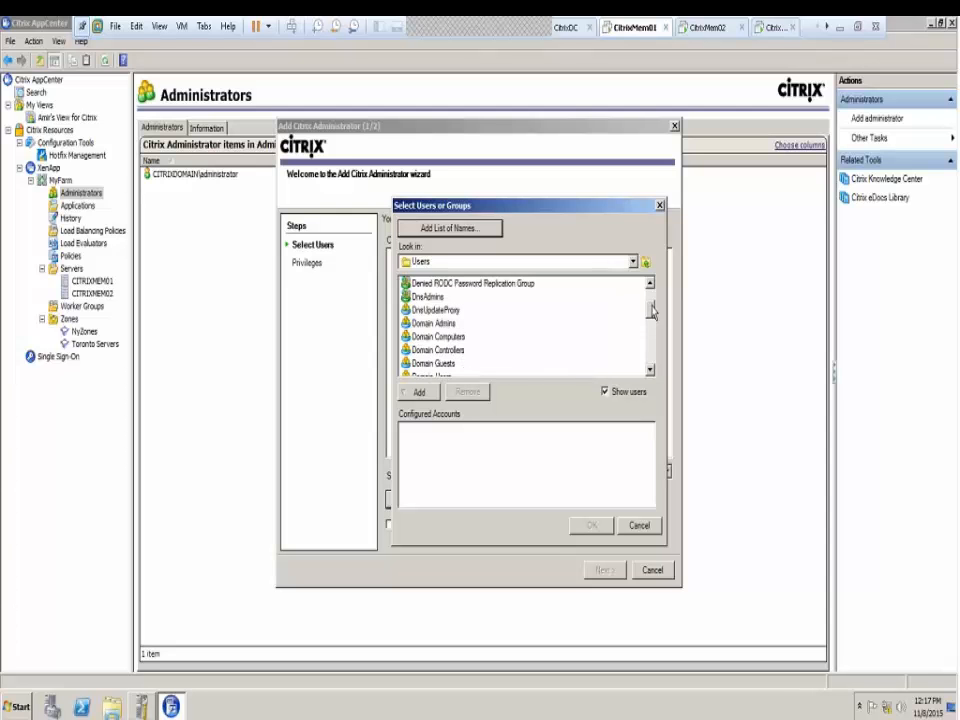
scroll(652, 310, "up", 2)
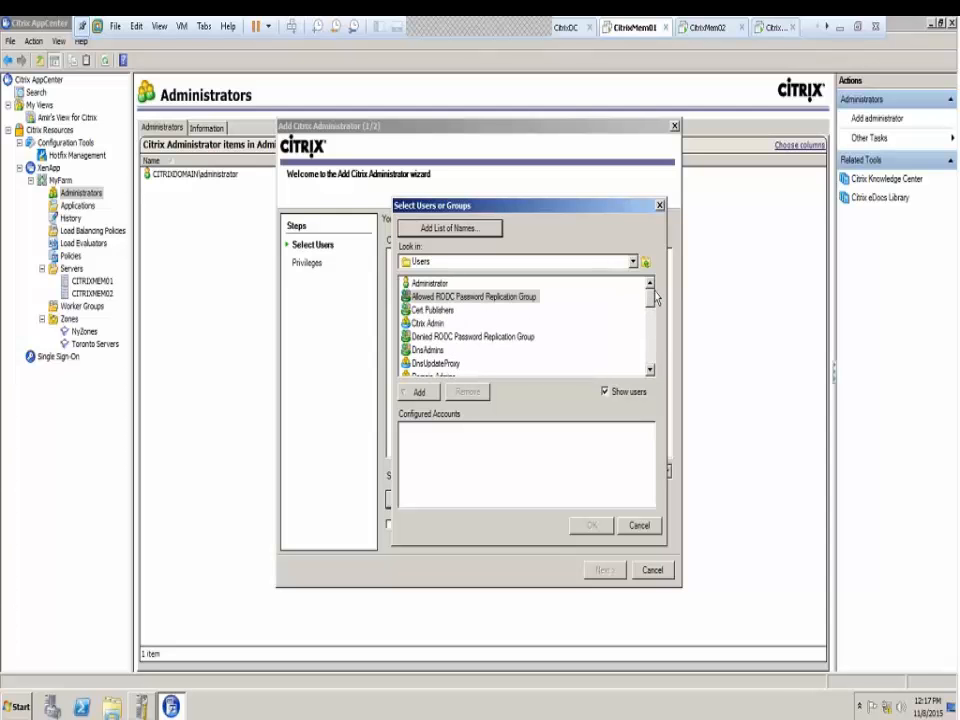
left_click_drag(657, 305, 660, 336)
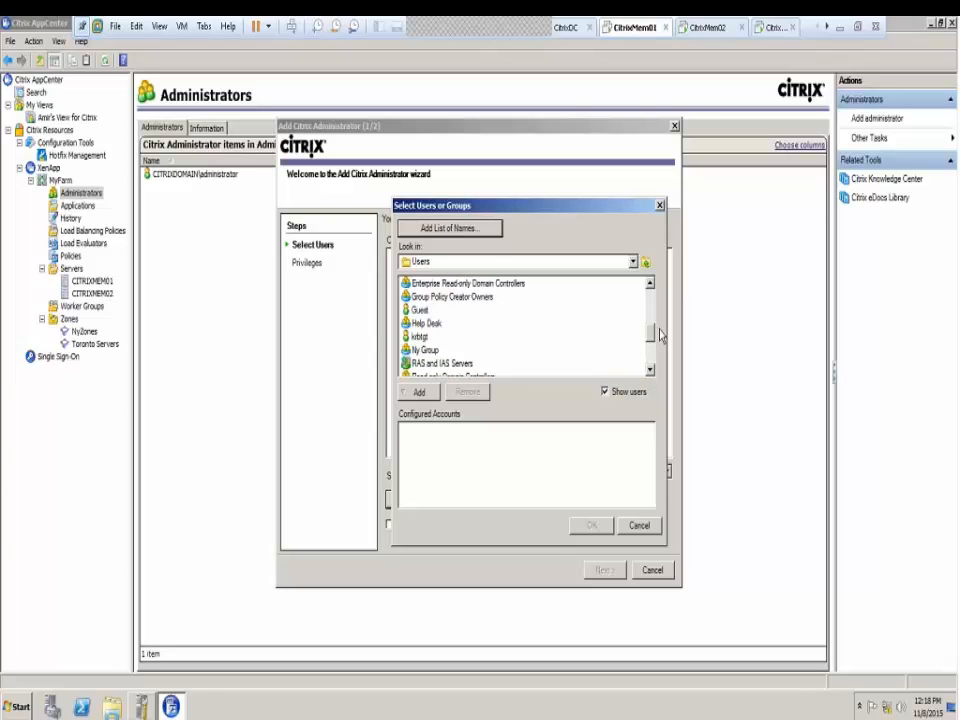
left_click_drag(660, 336, 652, 346)
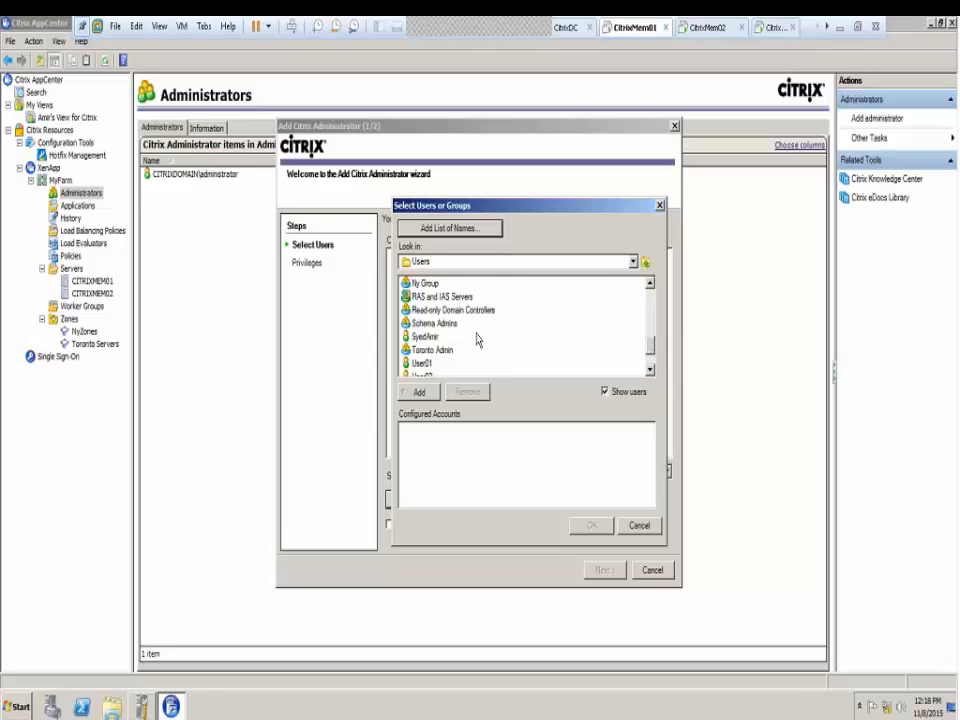
left_click(433, 324)
key("c")
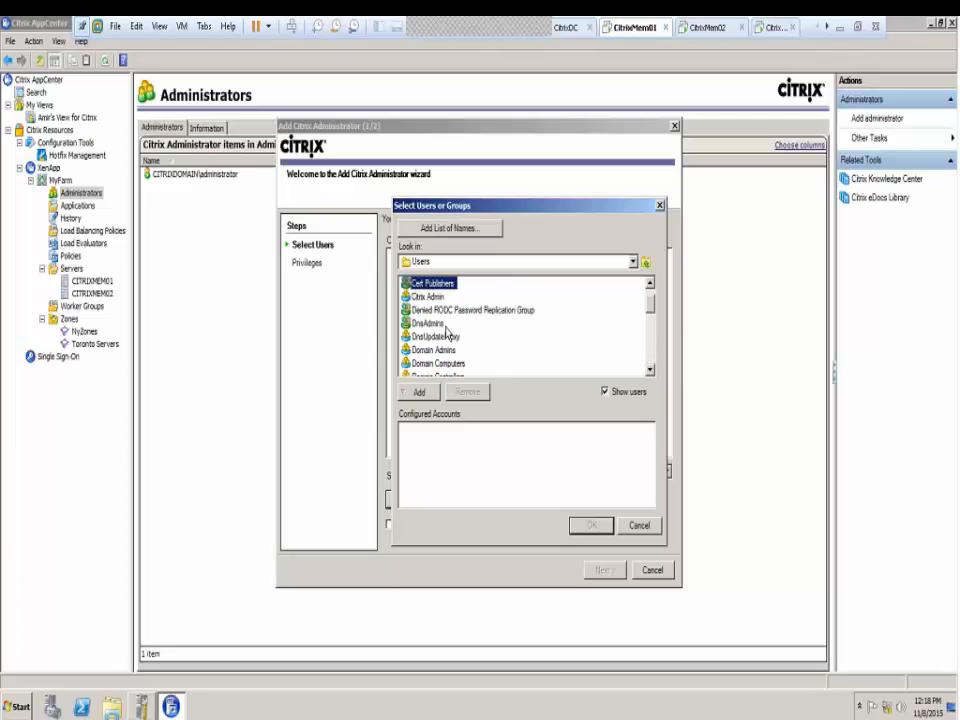
left_click(432, 297)
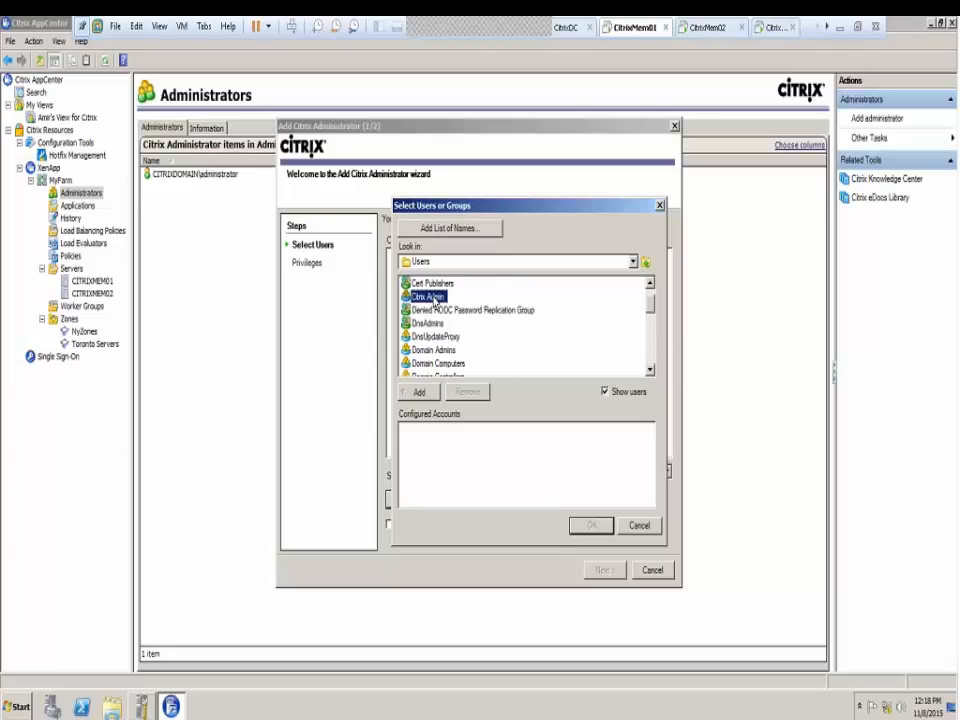
double_click(434, 298)
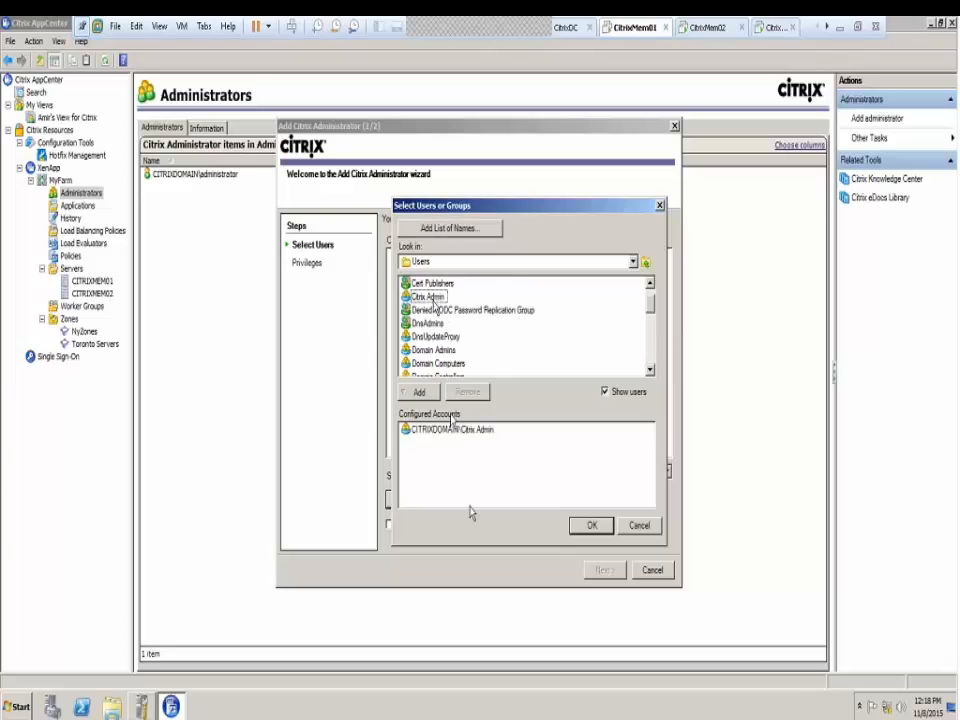
left_click(593, 527)
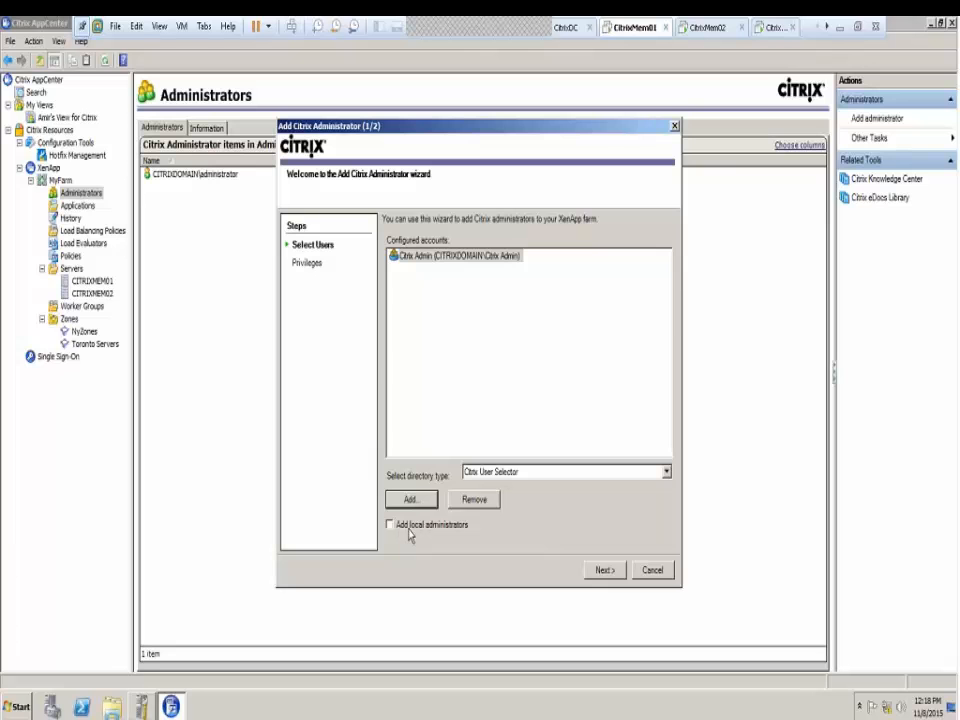
Grant Citrix Admin Full Administration privileges, finish the wizard, and select its new entry
left_click(605, 571)
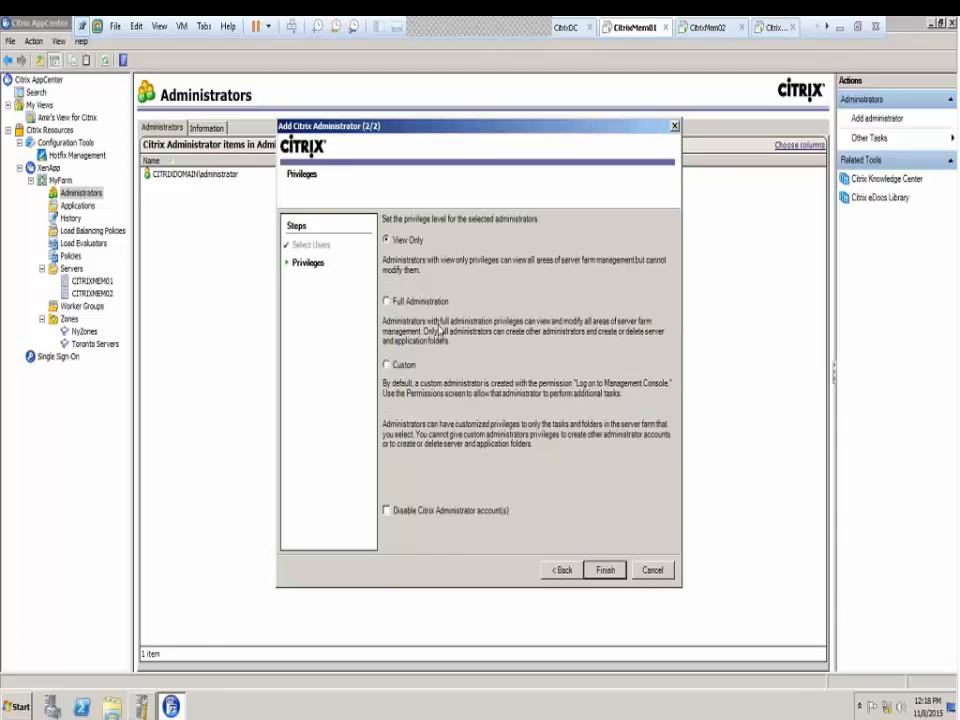
left_click(388, 302)
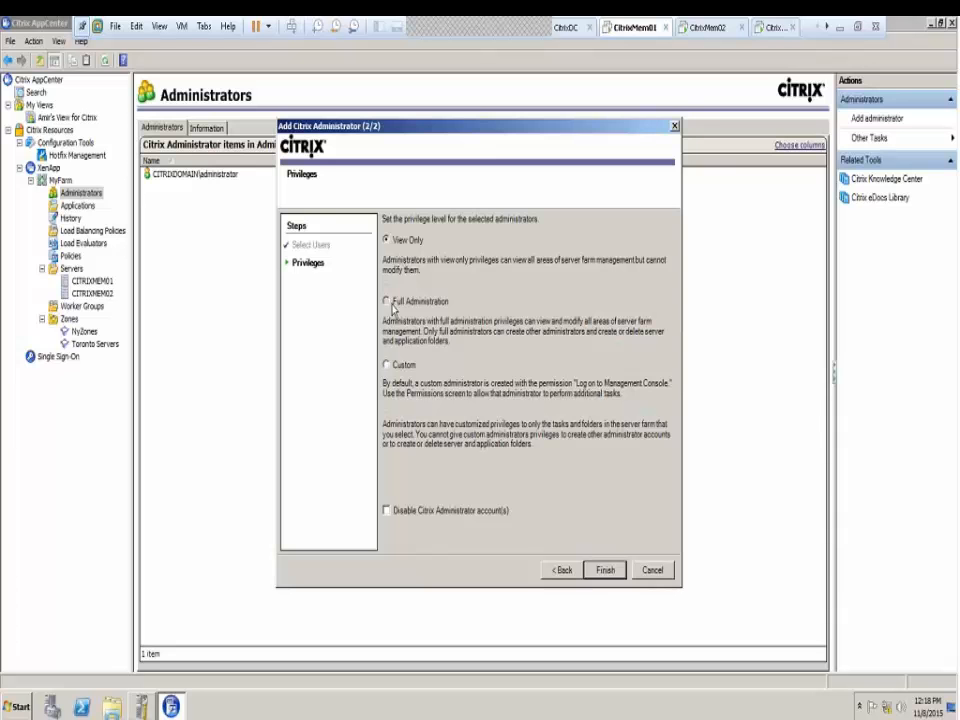
left_click(401, 366)
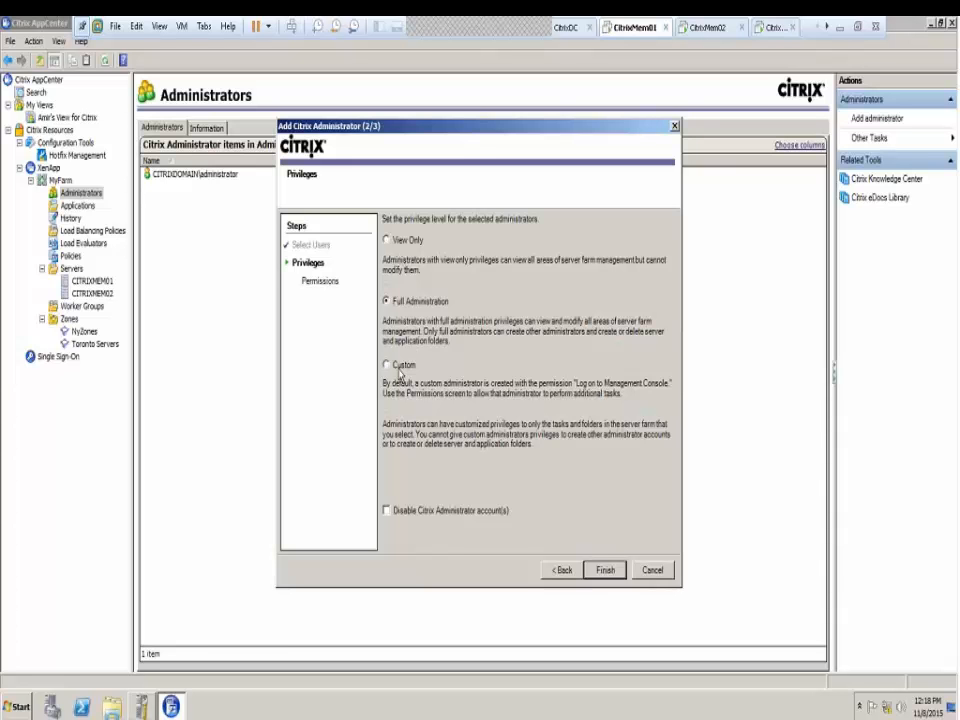
left_click(388, 301)
left_click(387, 240)
left_click(399, 310)
left_click(604, 571)
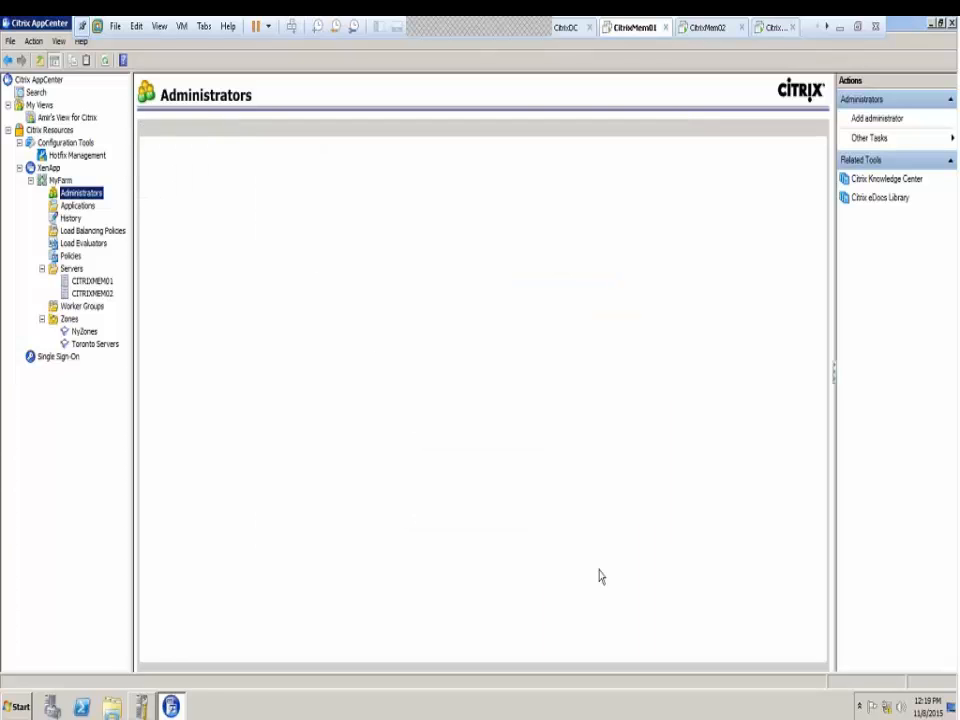
left_click(207, 191)
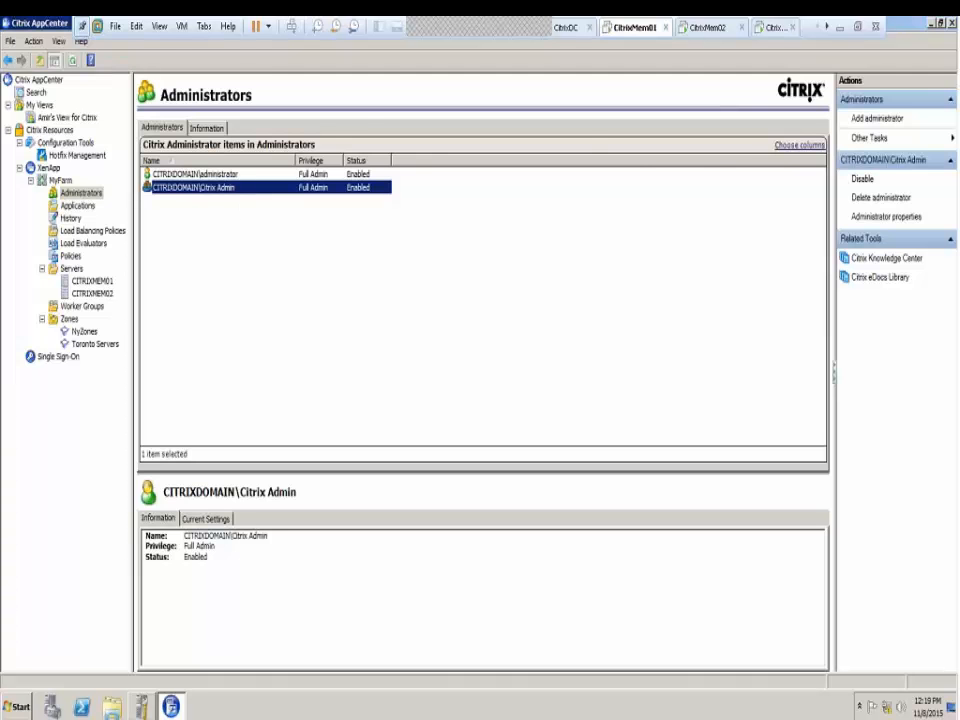
left_click(563, 30)
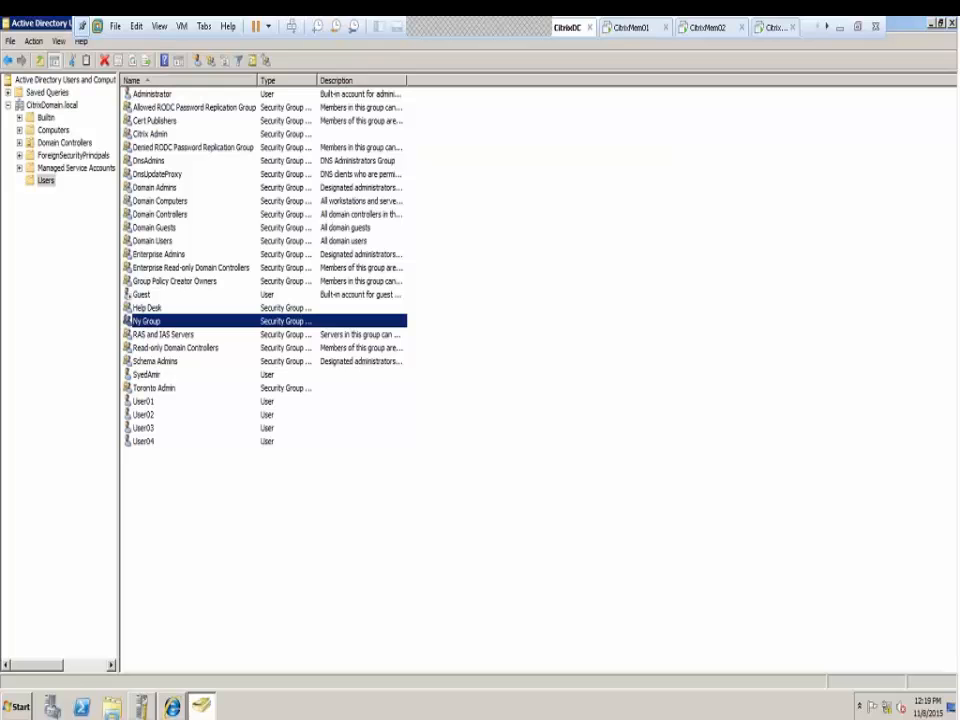
left_click(145, 134, "ctrl")
left_click(145, 134)
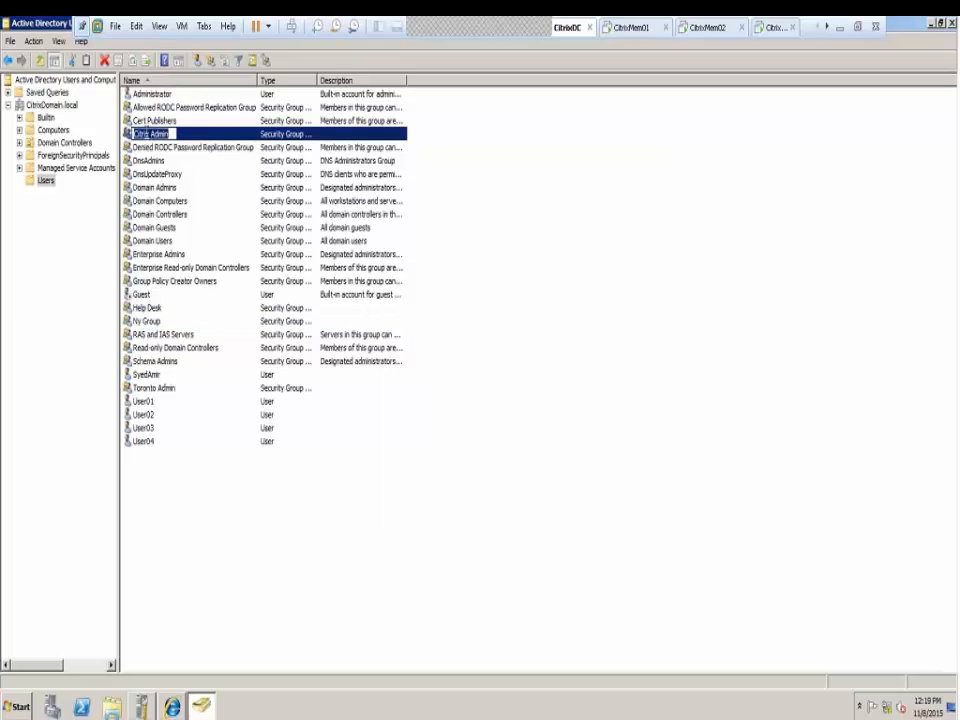
left_click(128, 136)
double_click(128, 136)
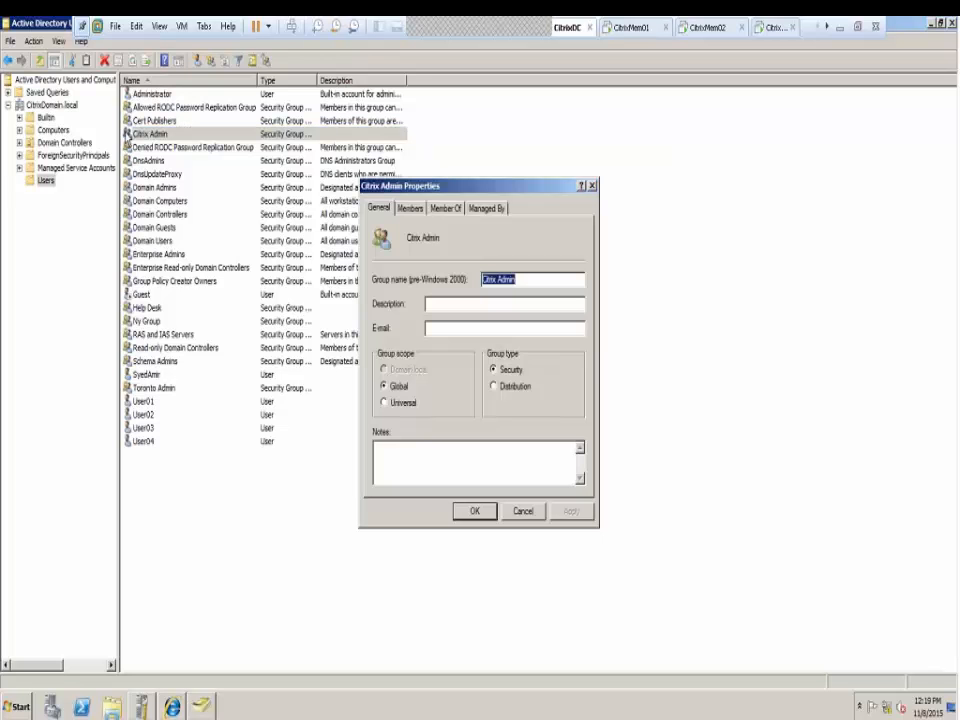
left_click(410, 207)
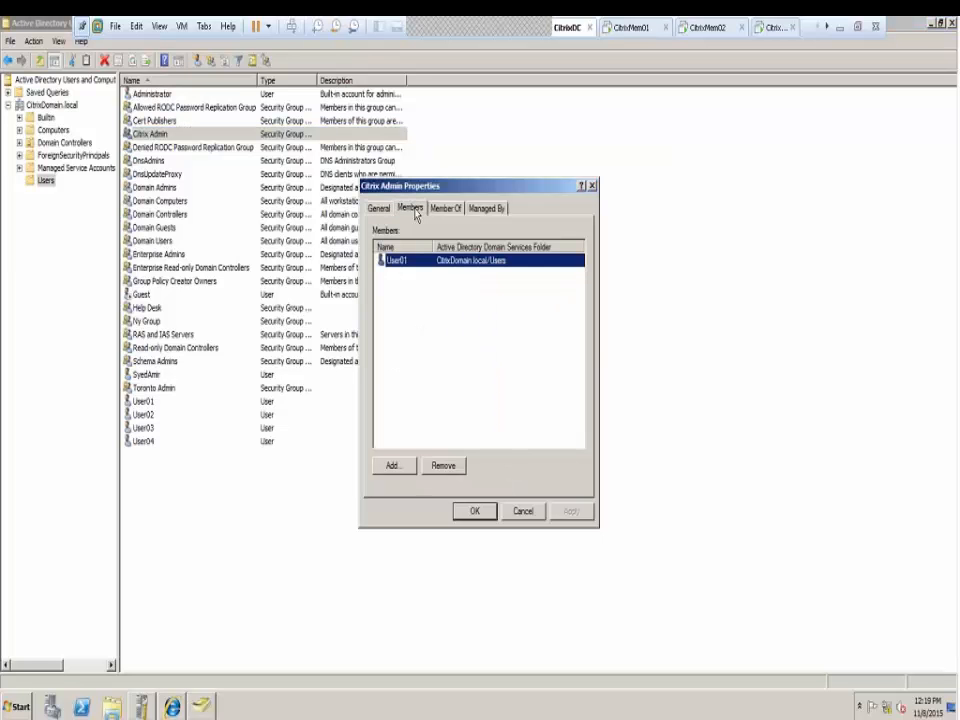
left_click(392, 465)
left_click(606, 368)
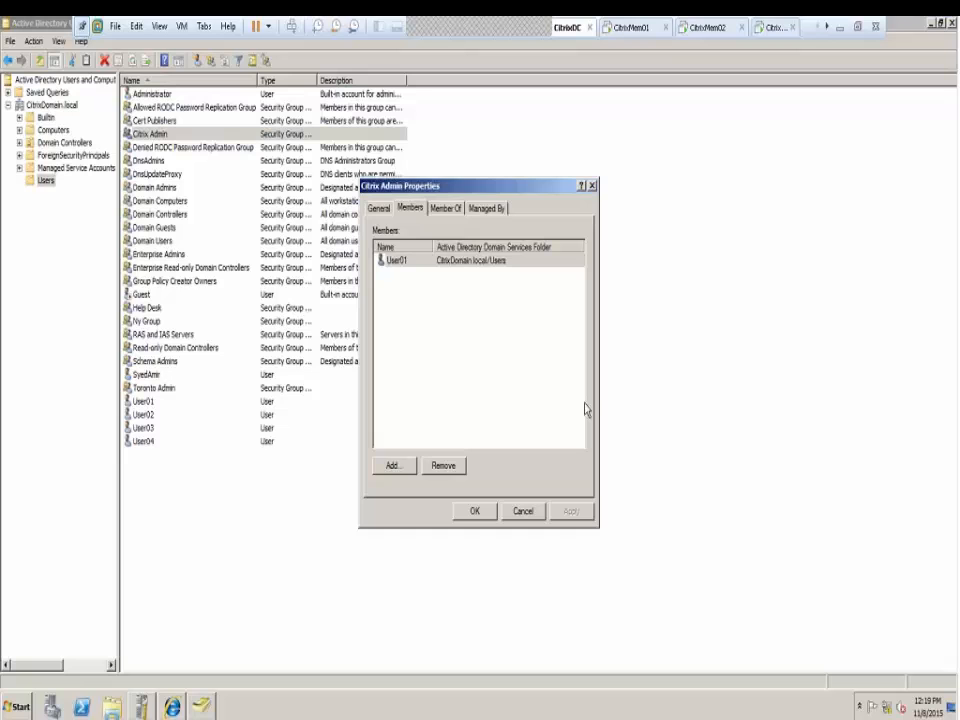
left_click(516, 513)
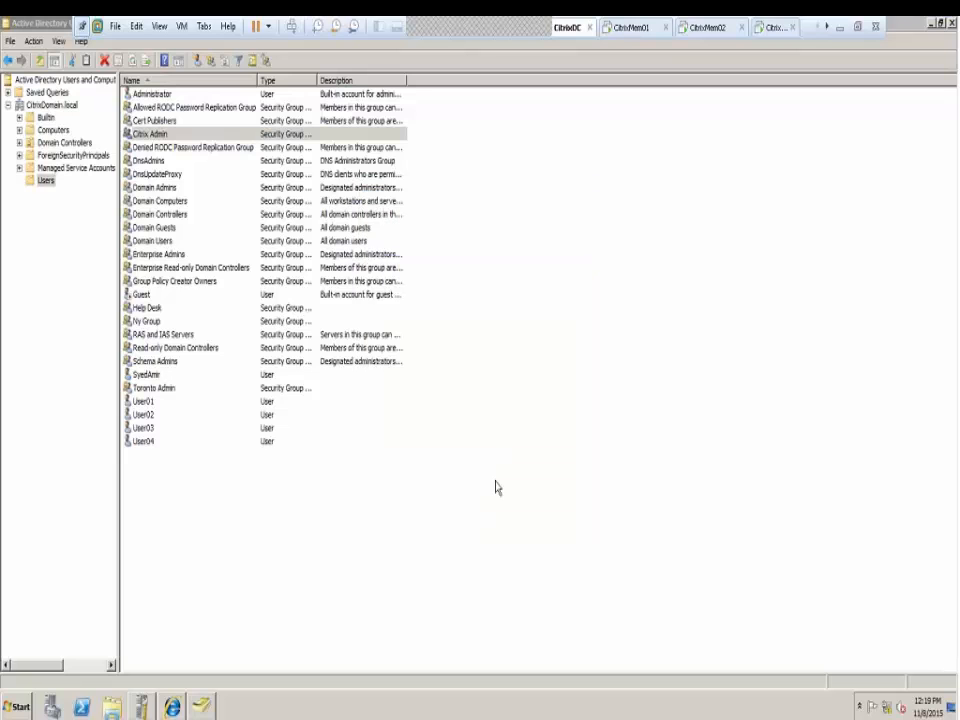
left_click(634, 33)
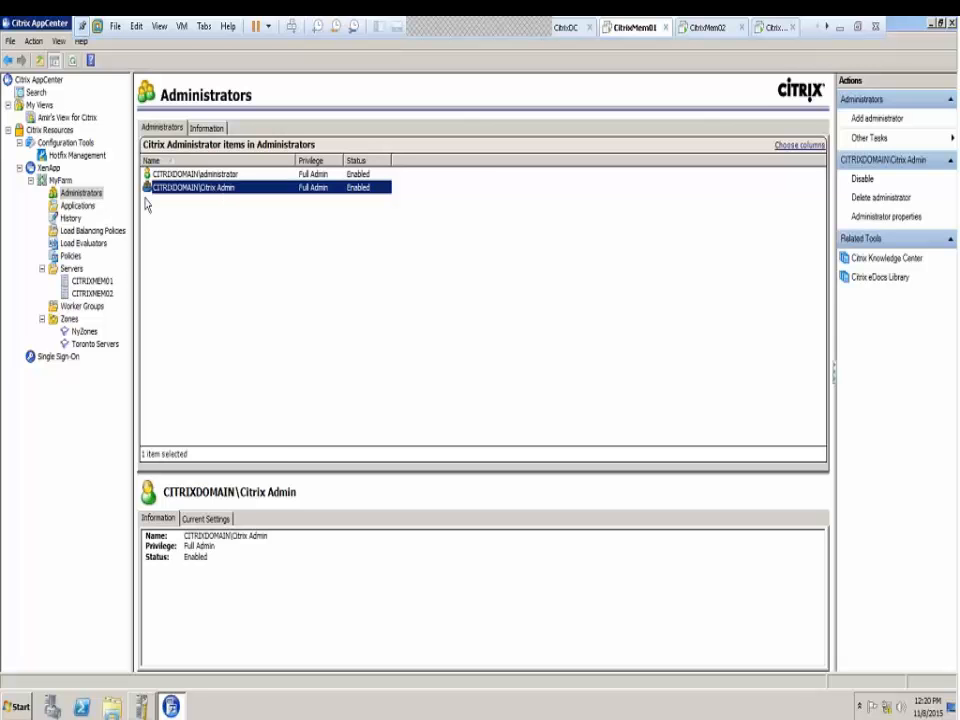
Start adding an administrator and pick the Help Desk group from CITRIXDOMAIN.LOCAL > Users
right_click(80, 194)
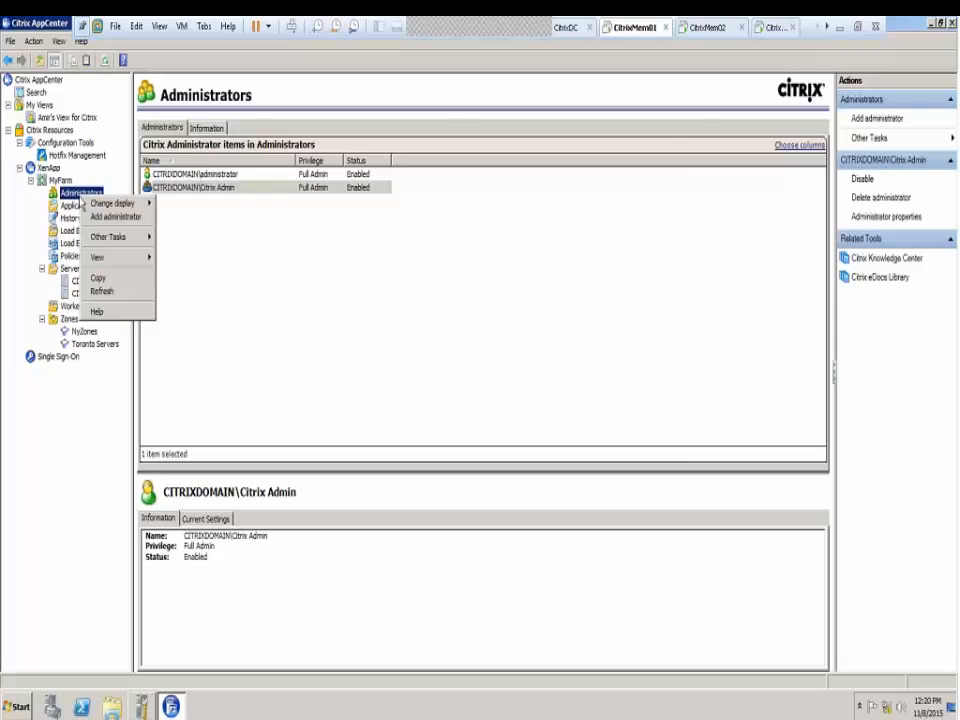
left_click(112, 214)
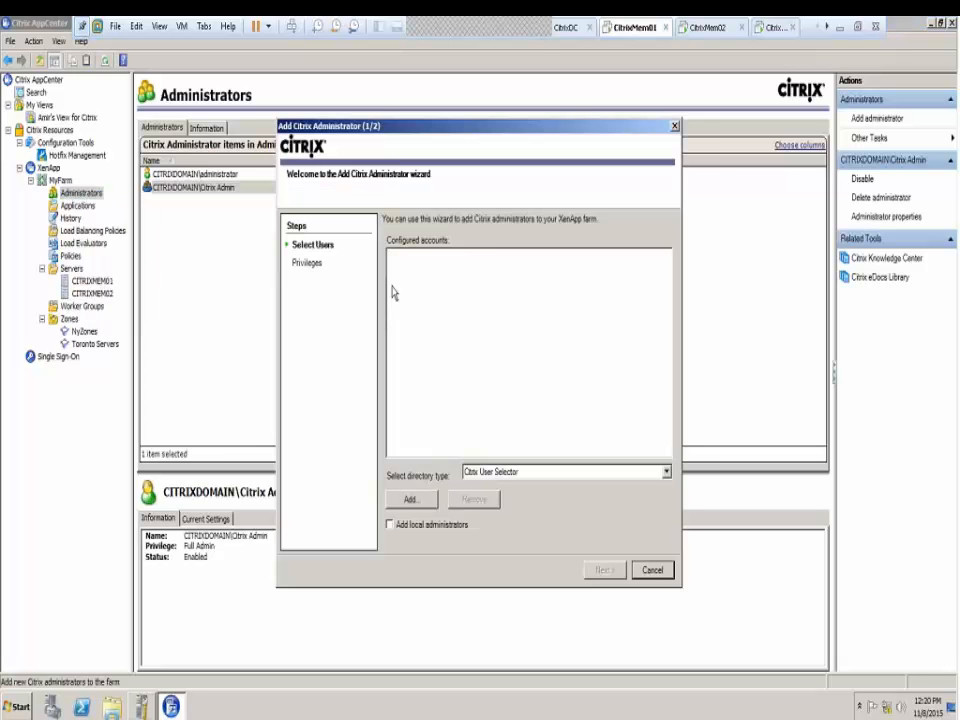
left_click(418, 501)
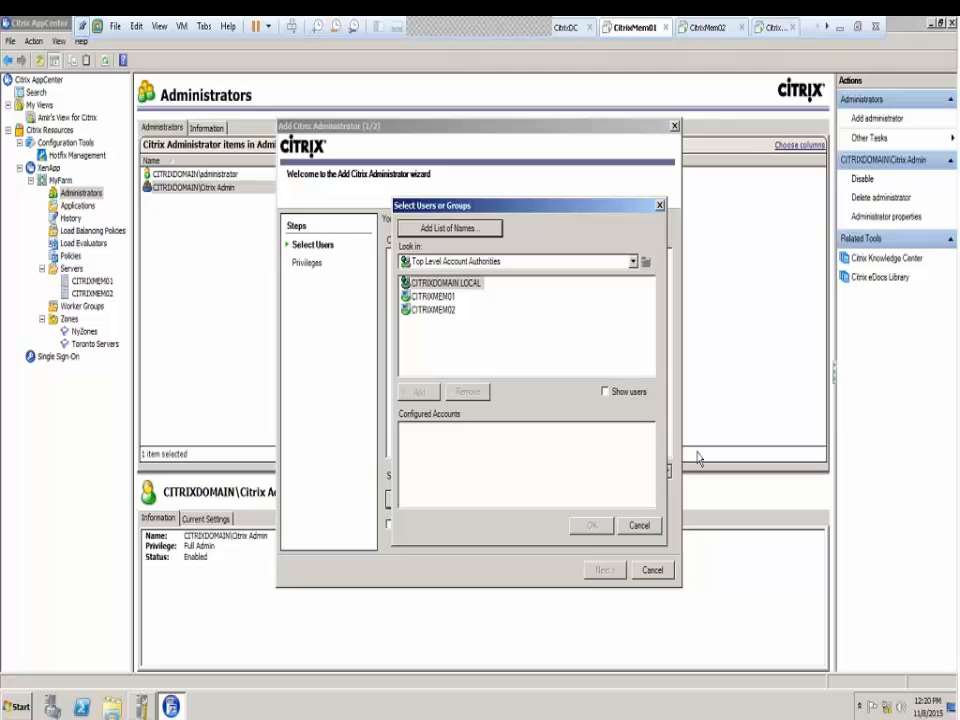
double_click(437, 284)
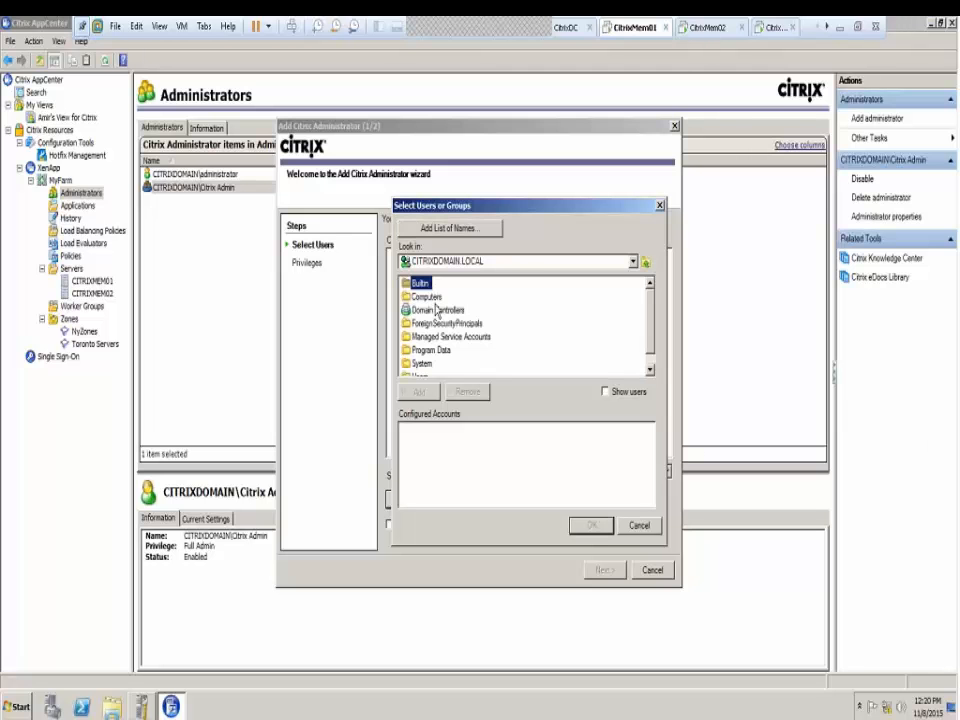
scroll(435, 345, "down", 1)
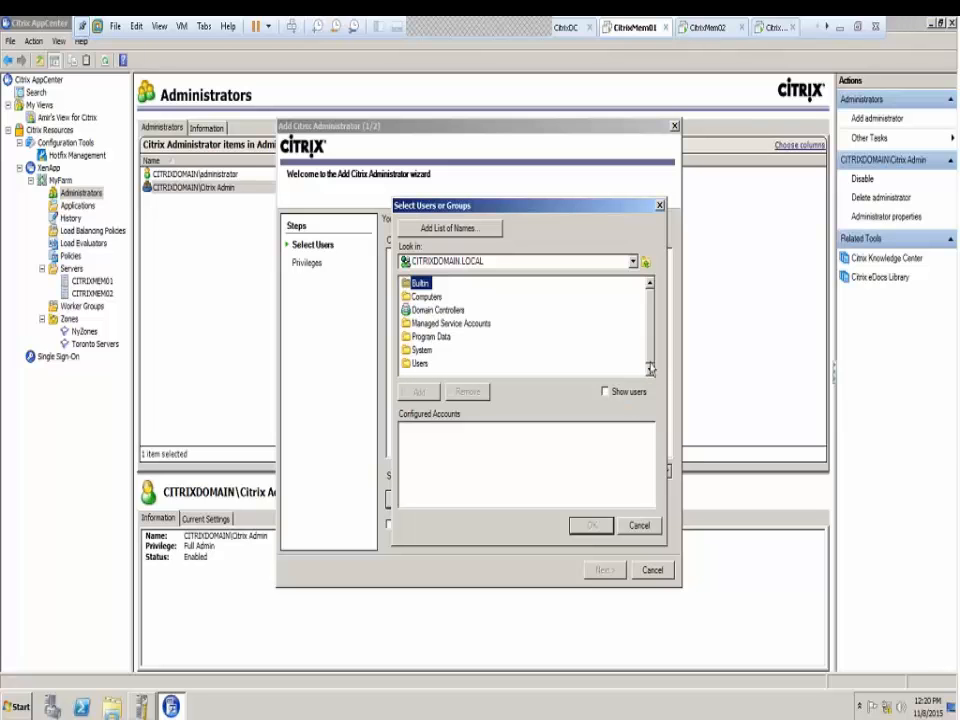
double_click(428, 363)
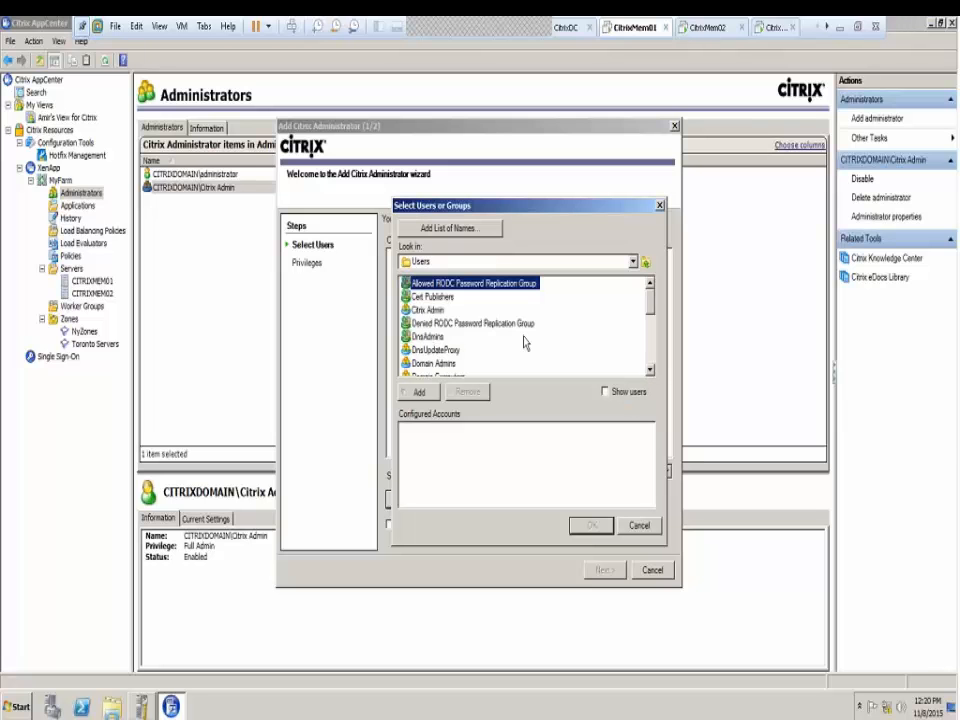
left_click(427, 324)
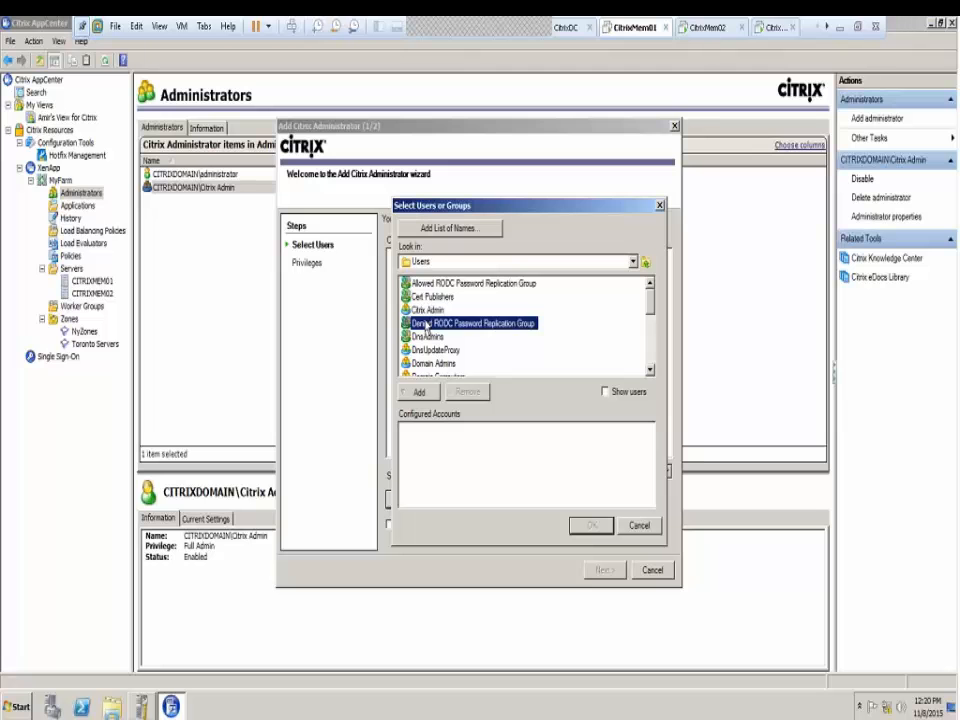
scroll(427, 326, "down", 5)
left_click(428, 297)
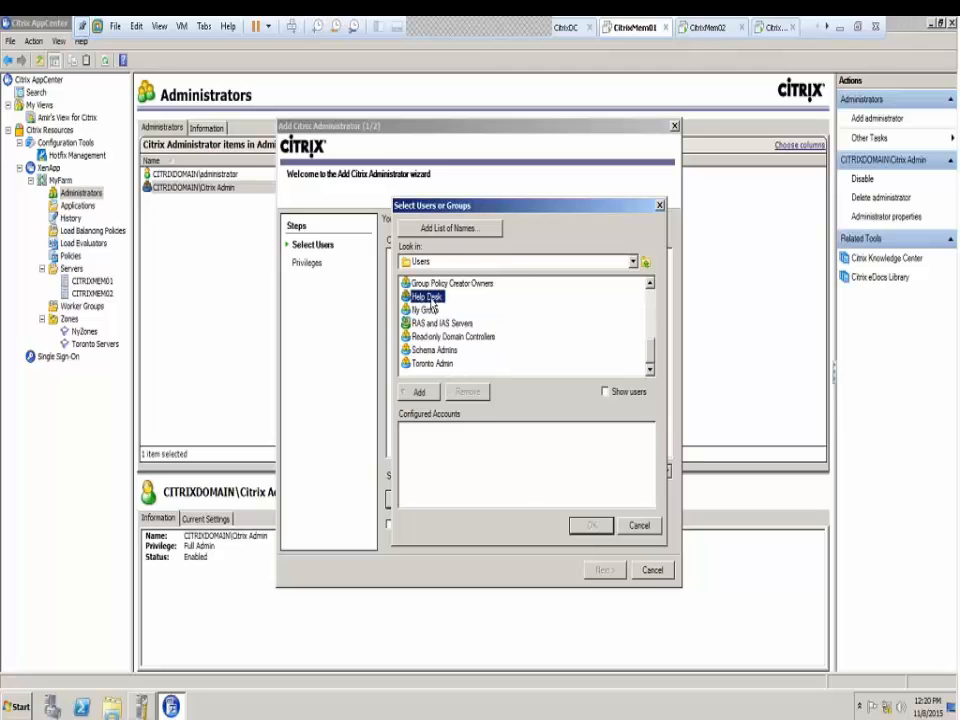
left_click(419, 391)
left_click(590, 525)
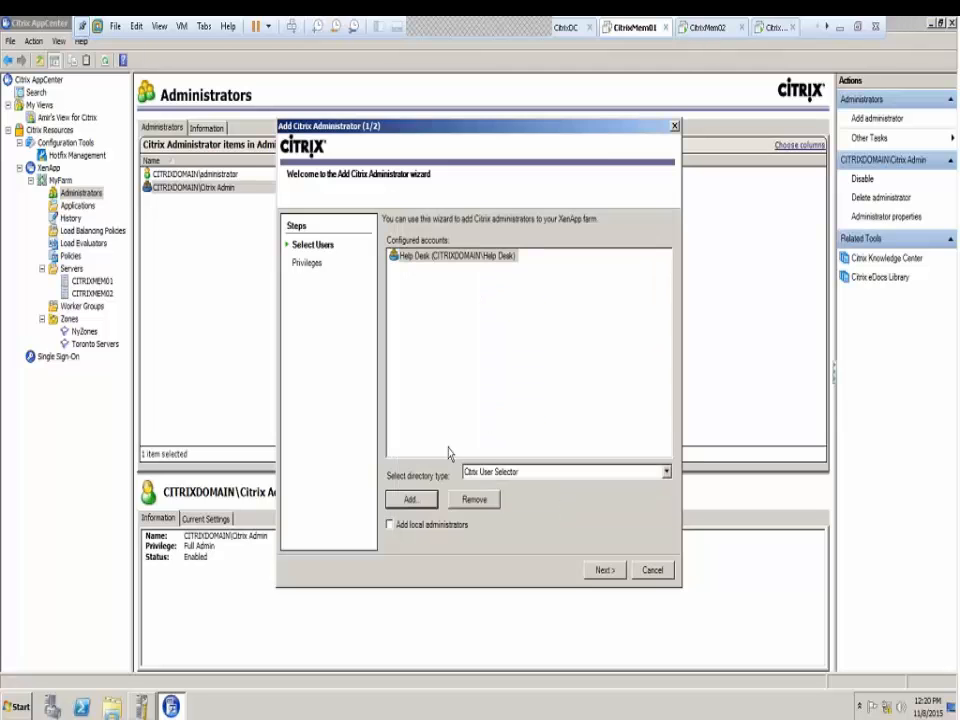
Keep View Only privileges, finish the wizard, and check the new Help Desk entry
left_click(594, 571)
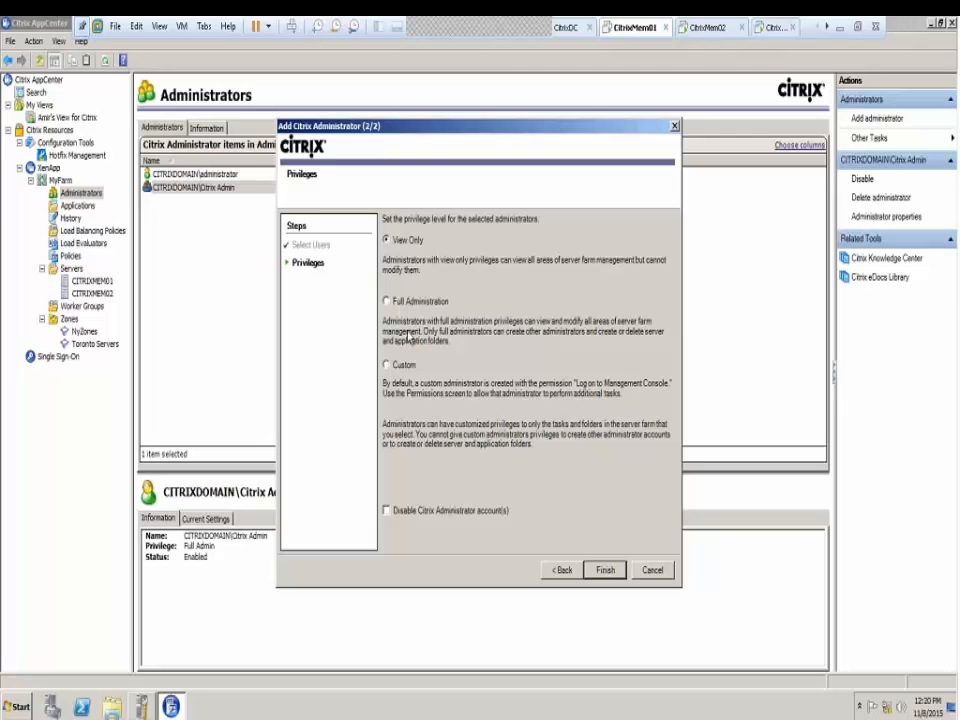
left_click(605, 570)
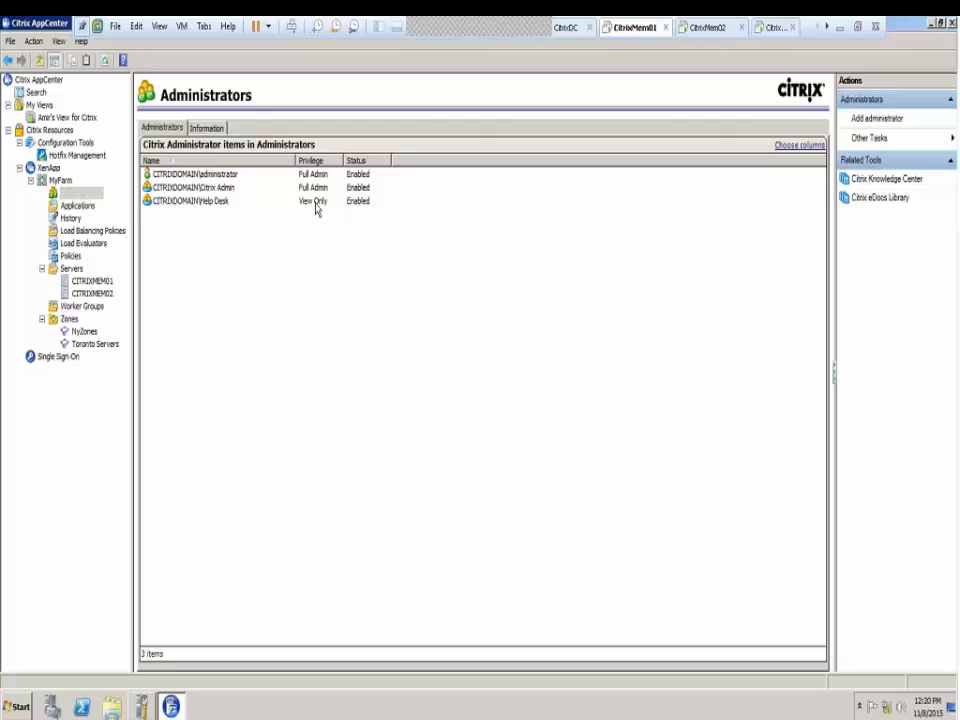
left_click(310, 201)
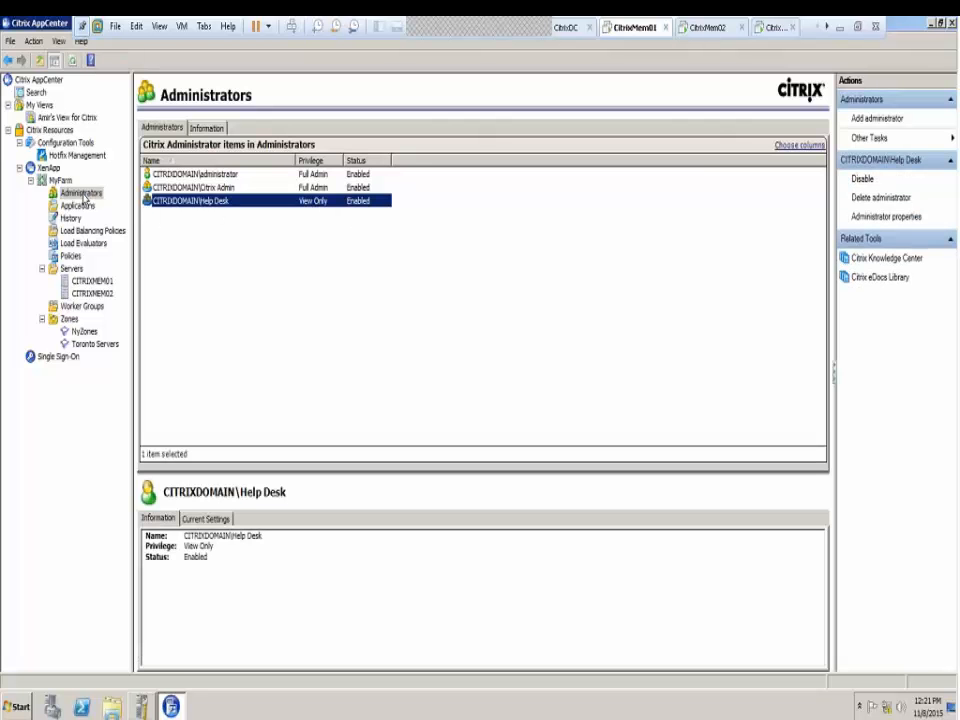
Start another Add Administrator wizard and browse into CITRIXDOMAIN.LOCAL's Users container
right_click(86, 194)
left_click(122, 209)
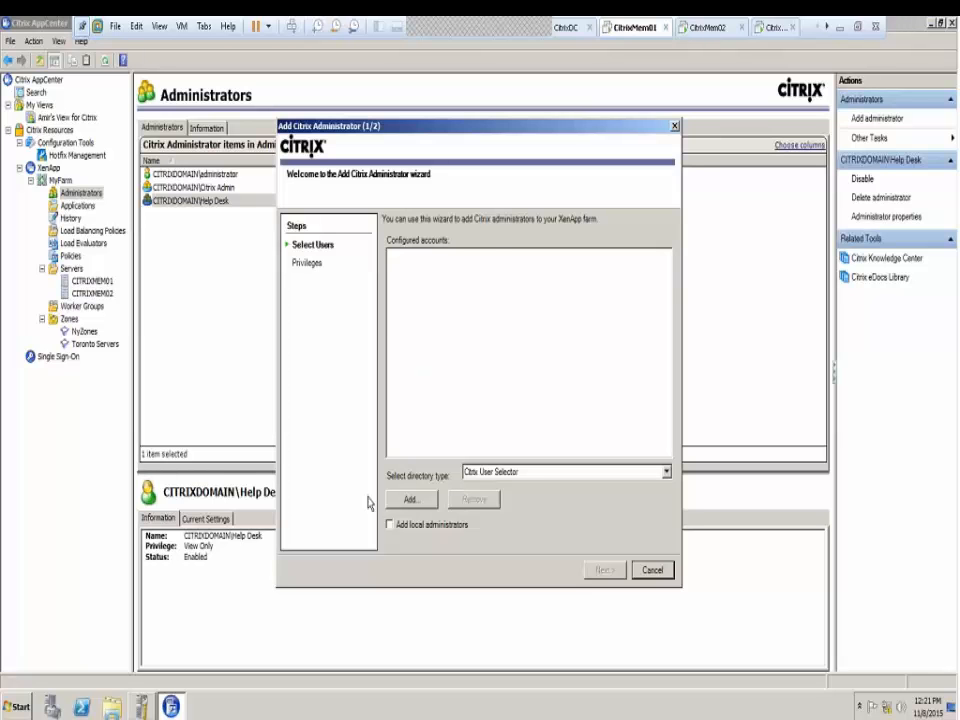
left_click(409, 500)
left_click(455, 285)
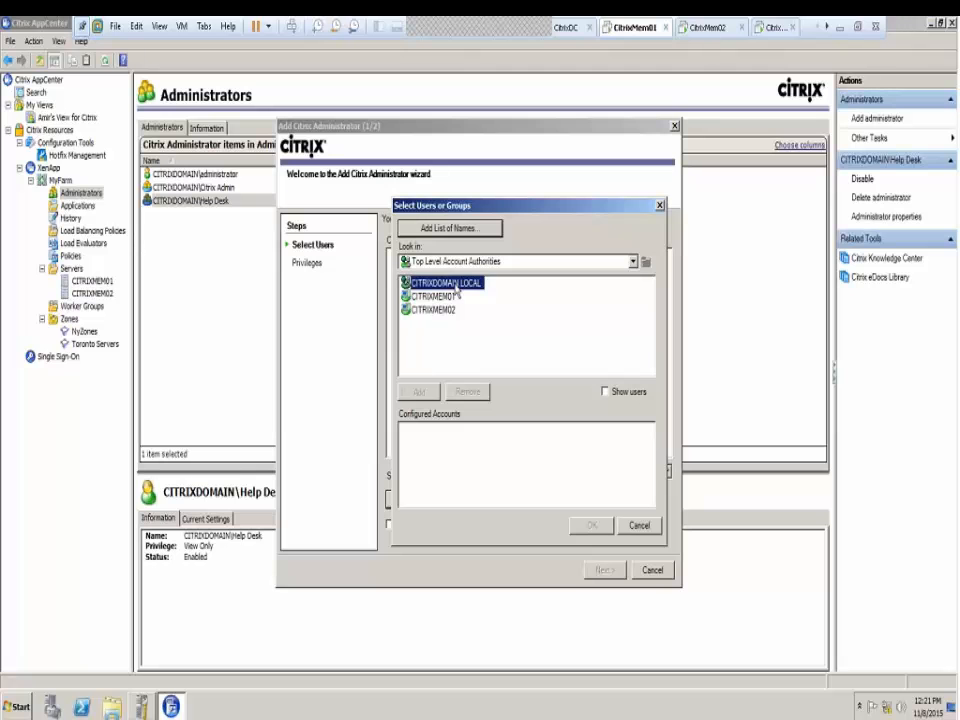
double_click(455, 285)
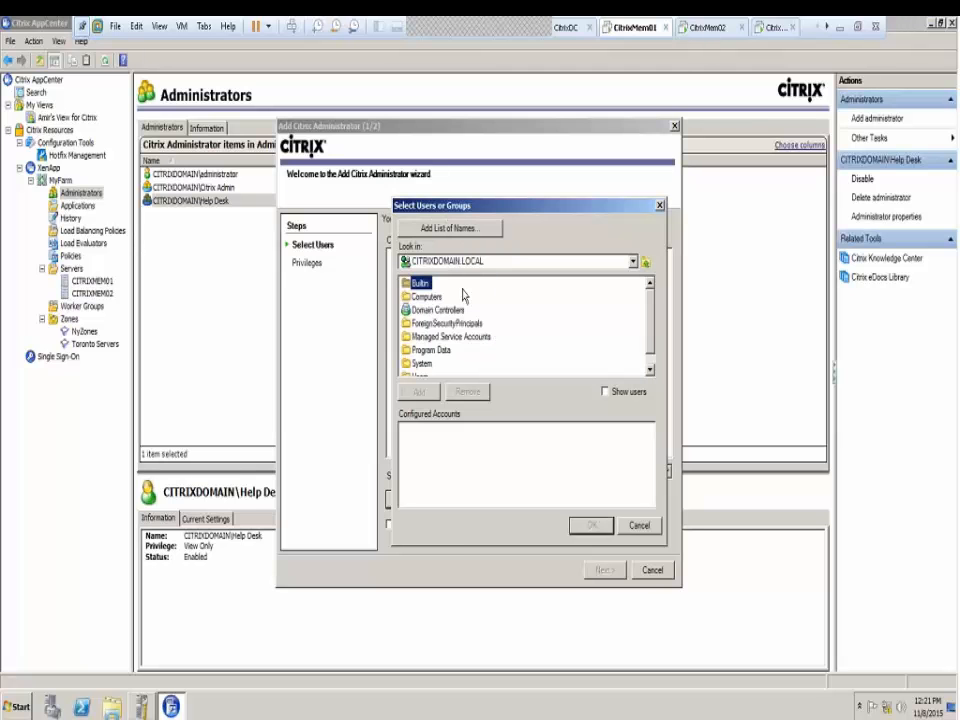
scroll(450, 372, "down", 1)
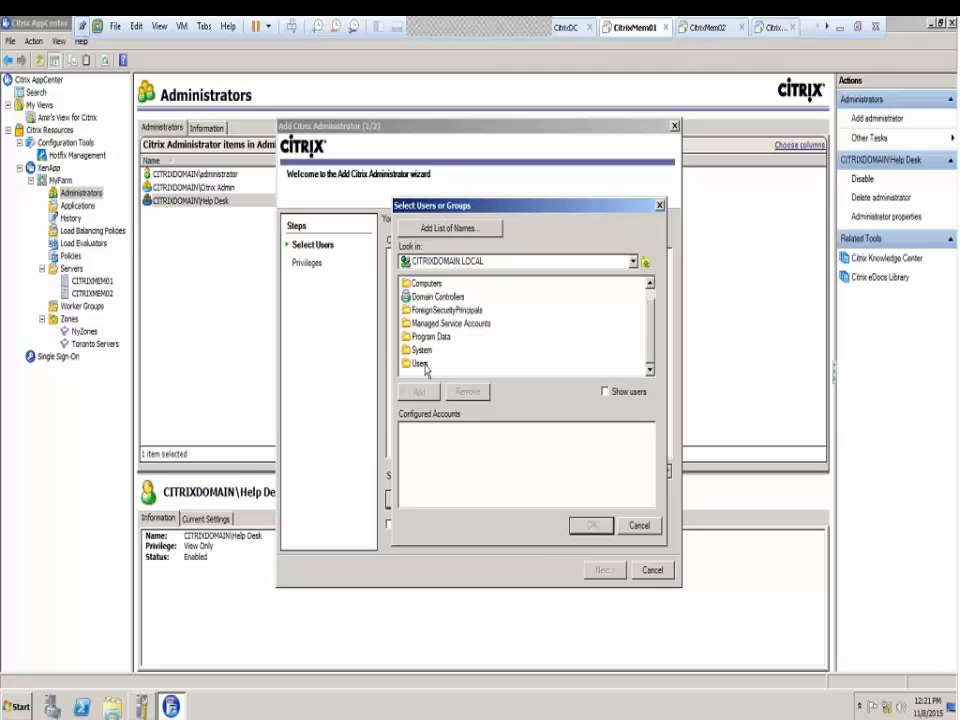
double_click(420, 364)
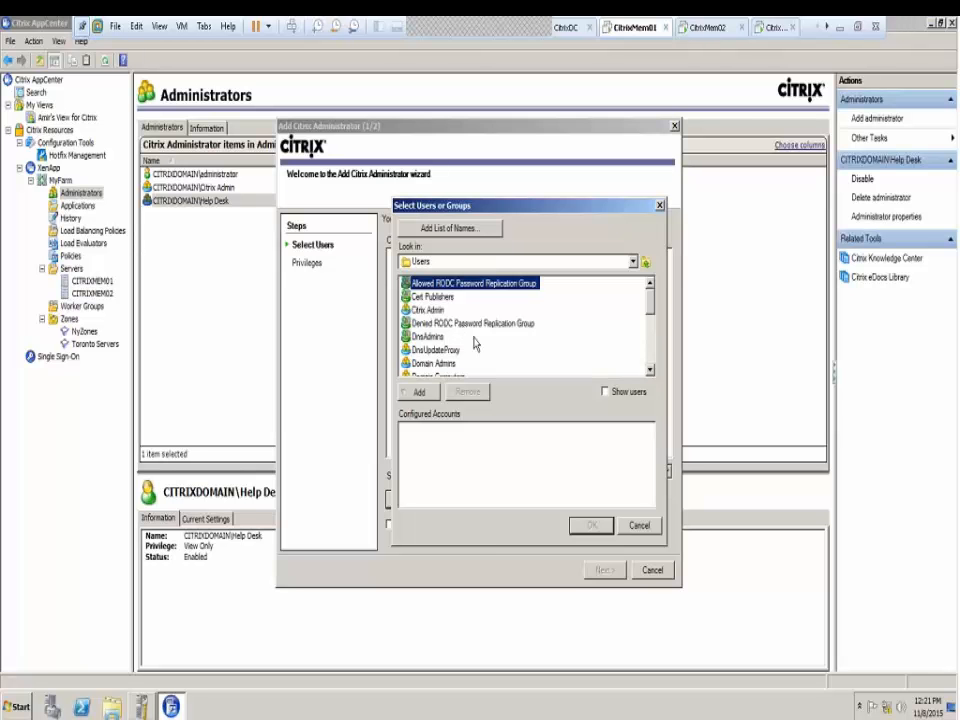
Pick the Toronto Admin group as the configured account and continue
left_click(649, 366)
left_click(649, 366)
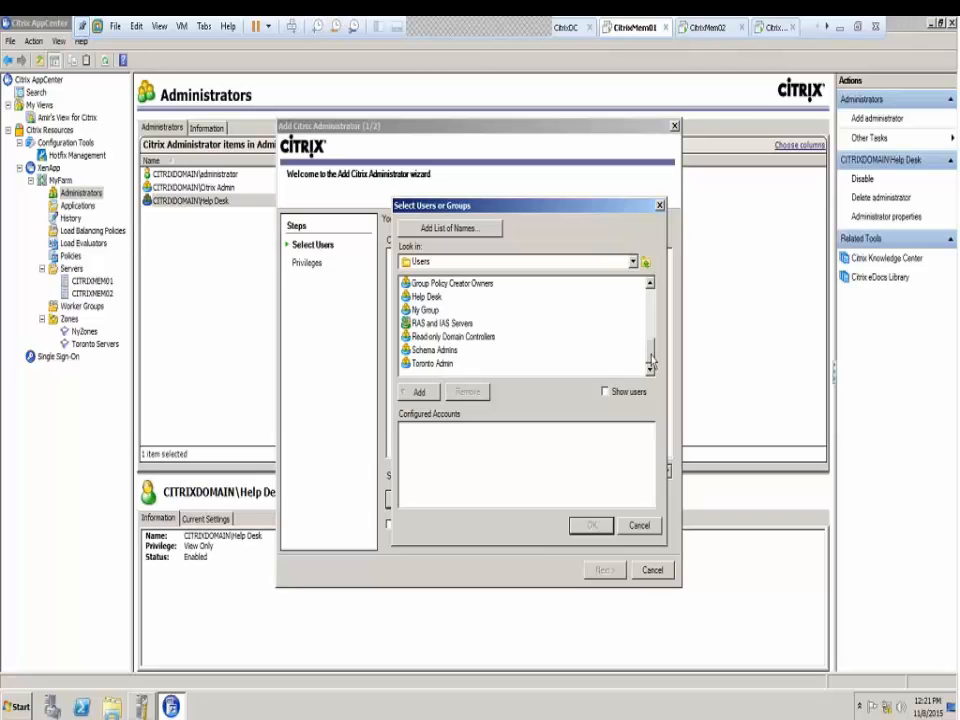
left_click_drag(652, 366, 650, 352)
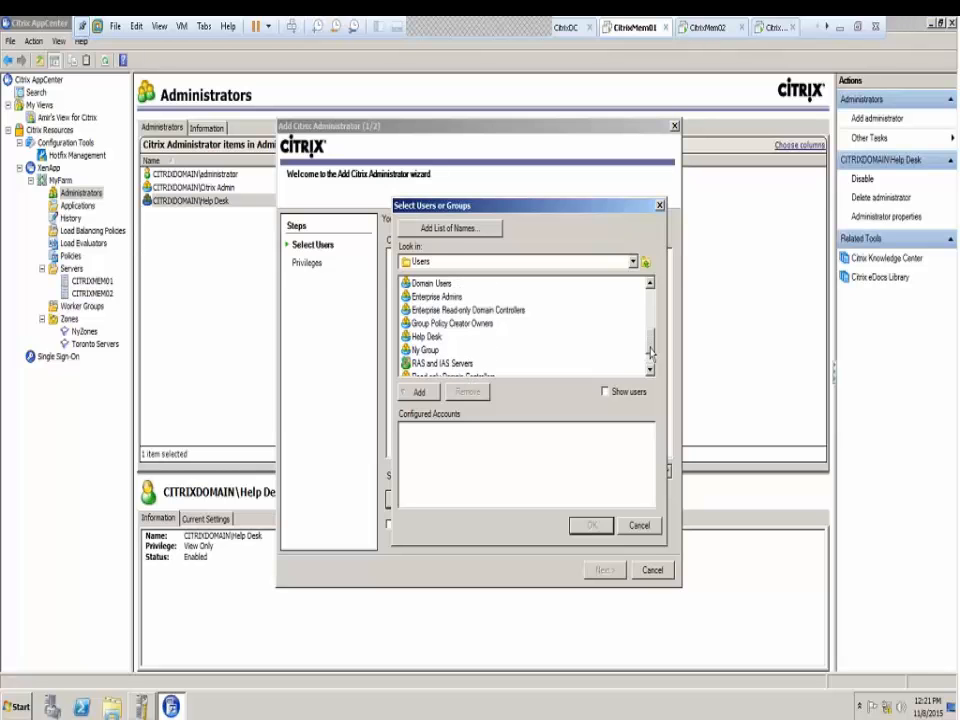
left_click(472, 327)
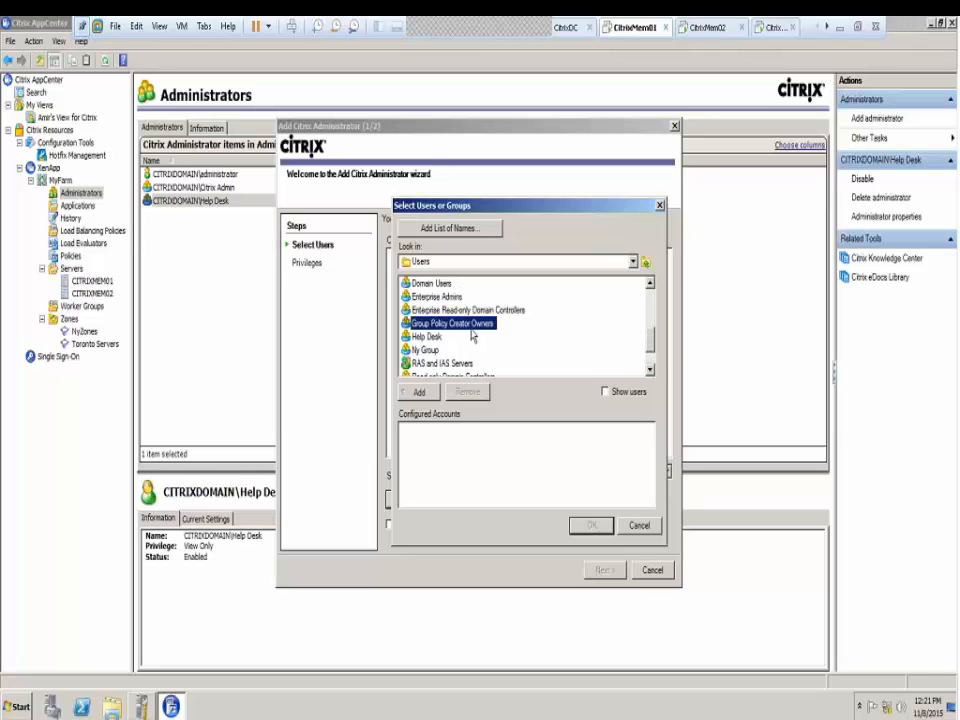
key("t")
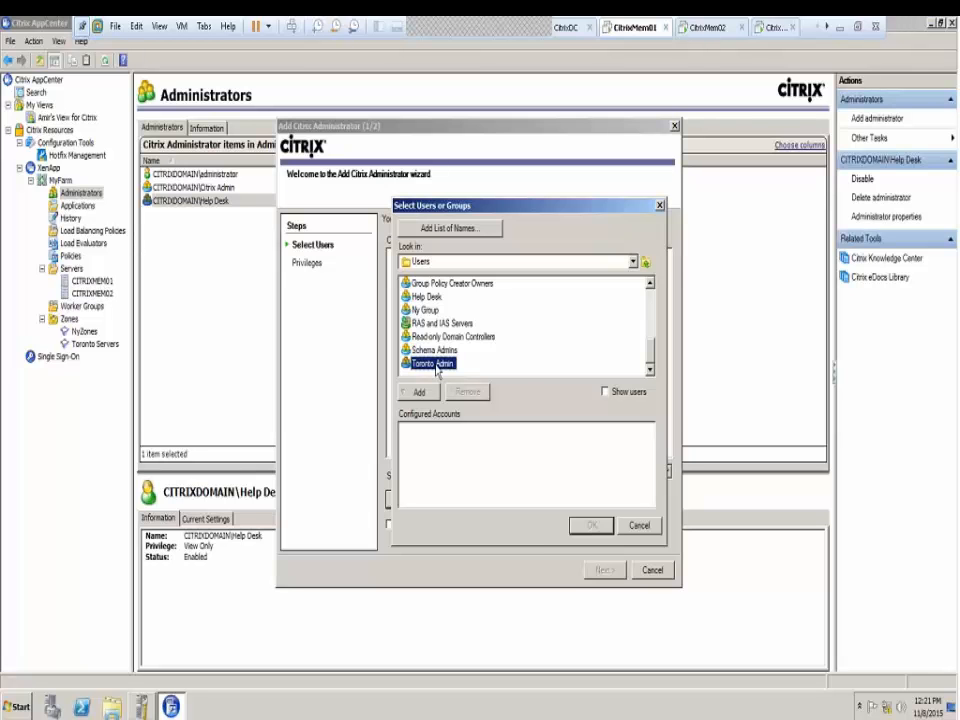
left_click(419, 391)
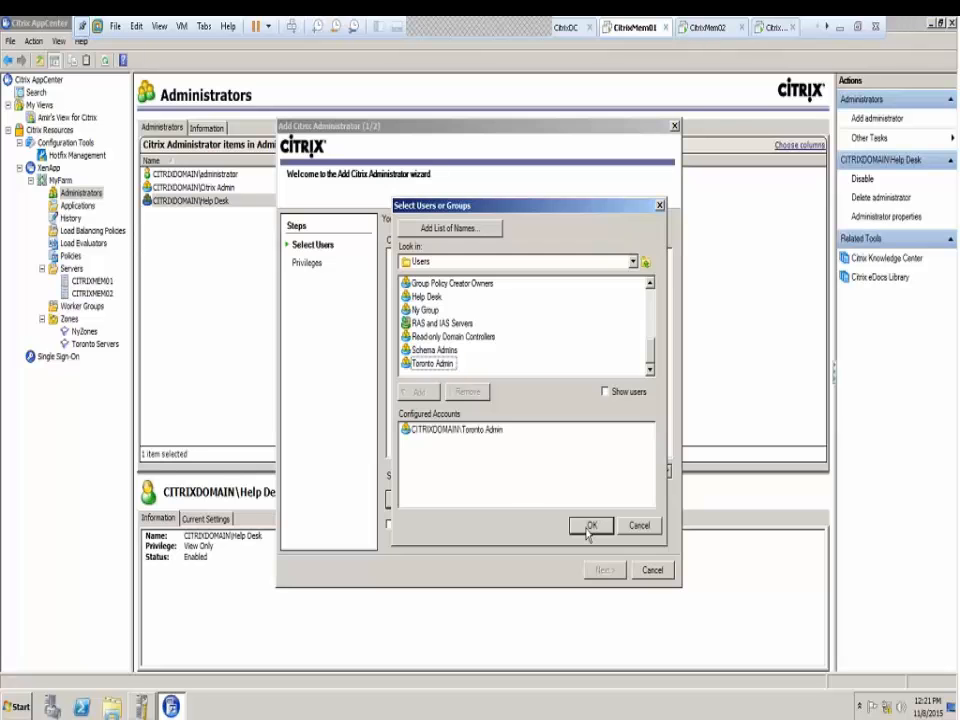
left_click(591, 525)
left_click(605, 569)
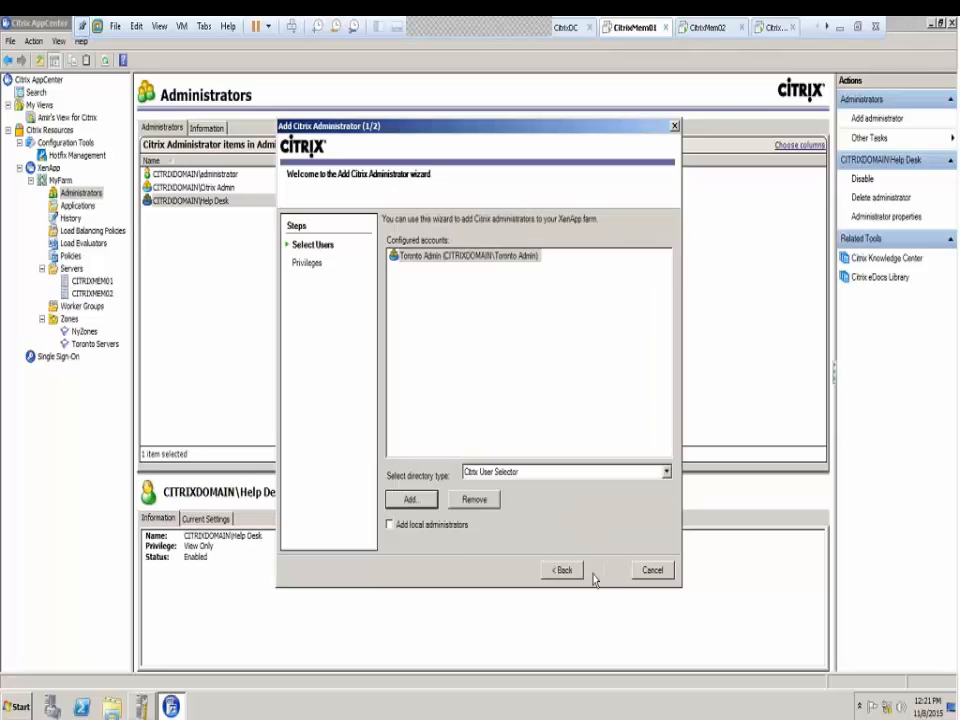
Choose Custom privileges for Toronto Admin and view the Servers folder tasks
left_click(388, 366)
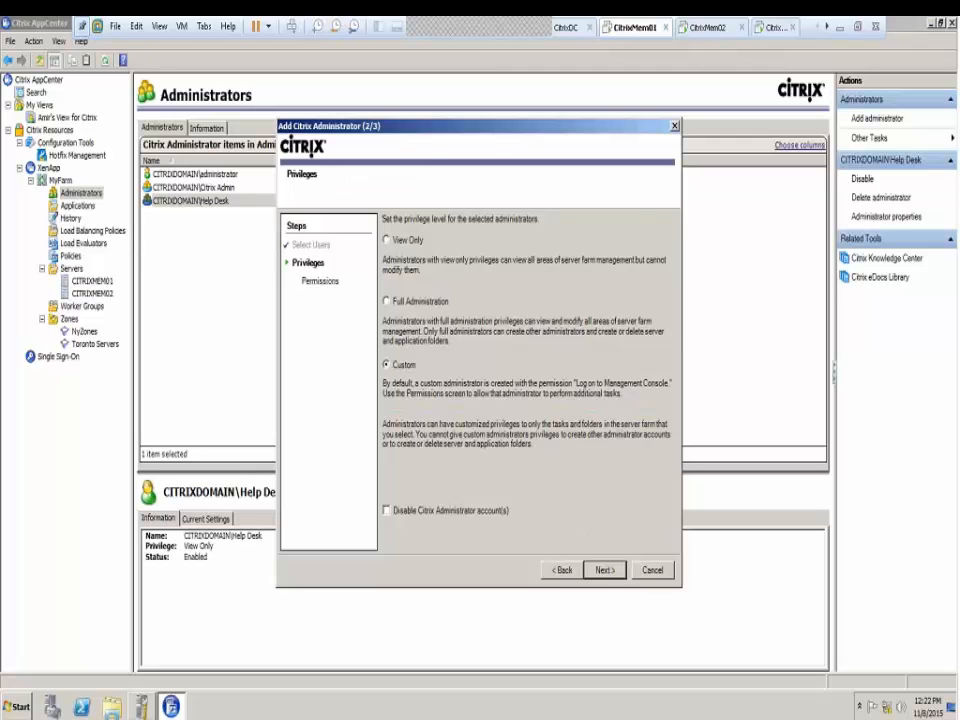
left_click(605, 569)
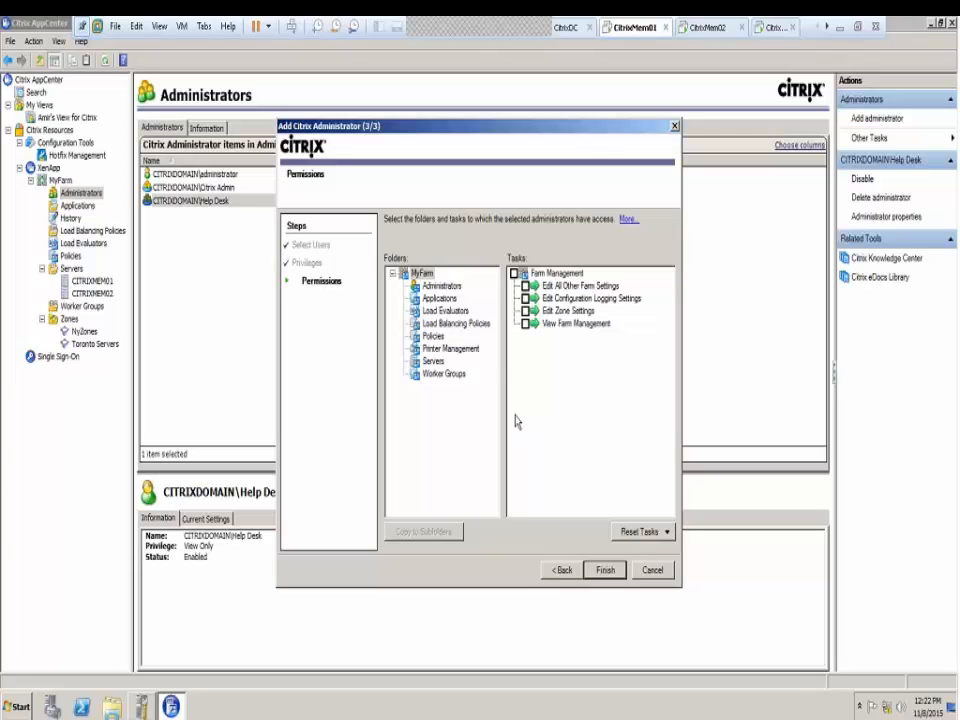
left_click(430, 361)
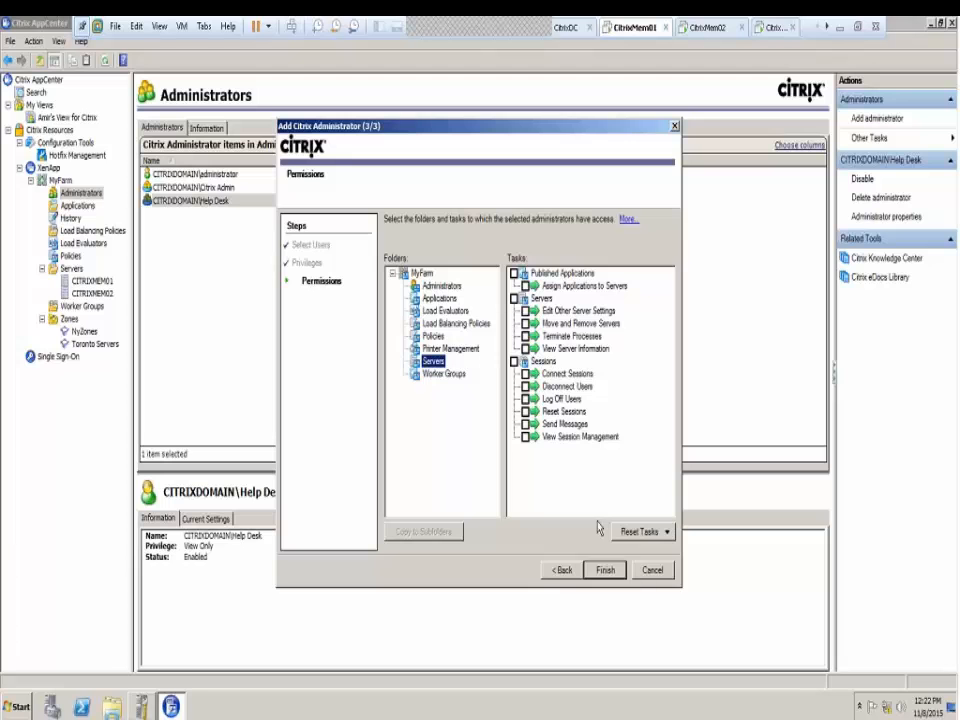
left_click(652, 532)
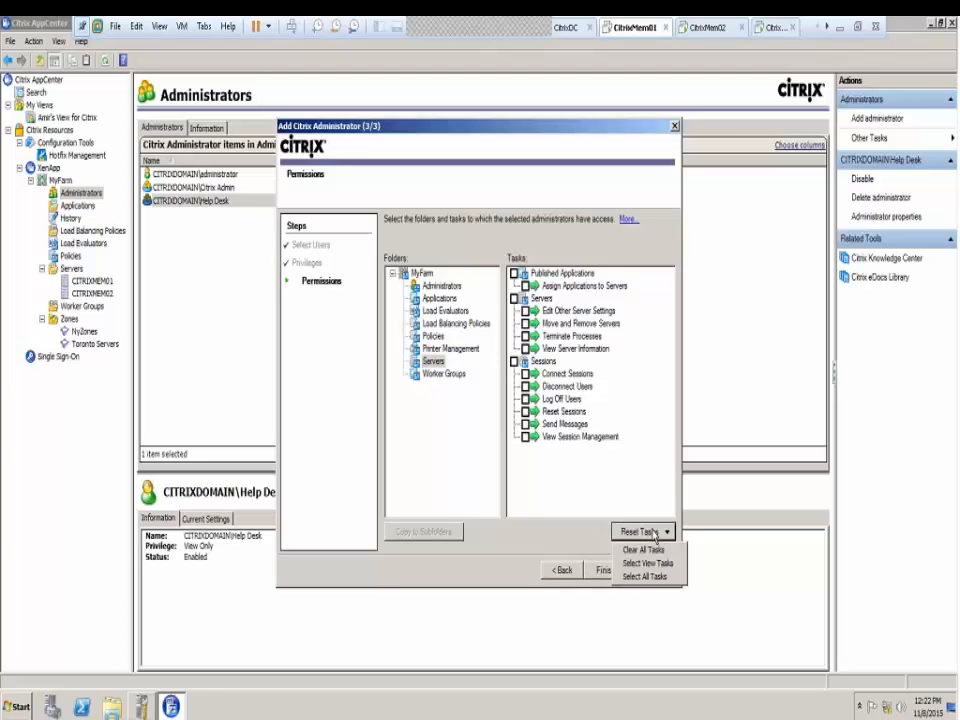
left_click(549, 529)
left_click(430, 362)
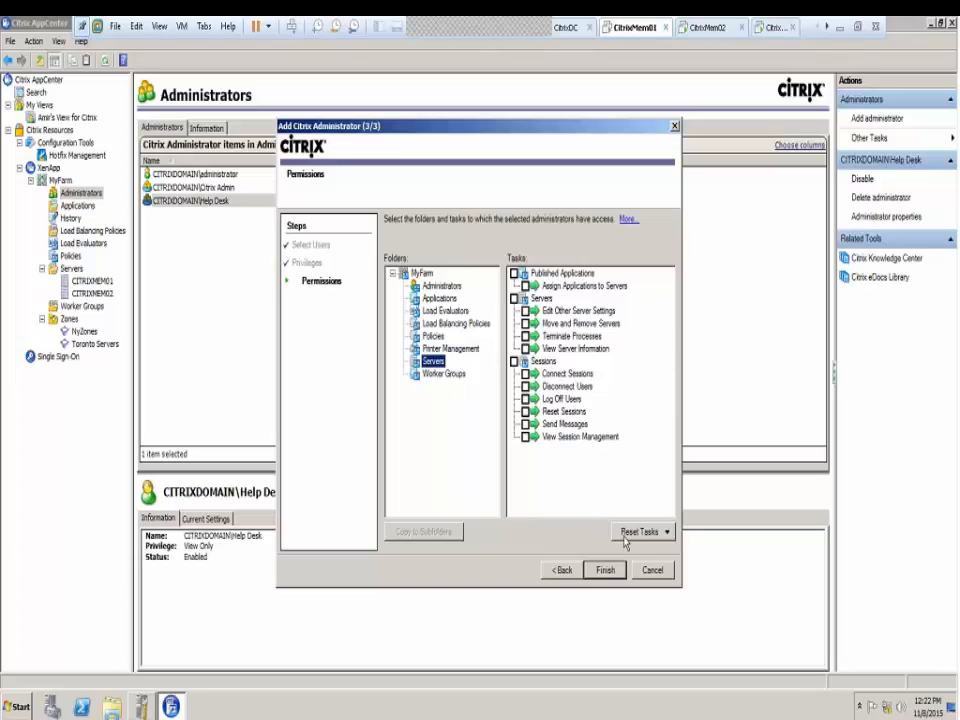
Reconfirm Custom privileges, then browse the MyFarm folders back to Servers
left_click(561, 570)
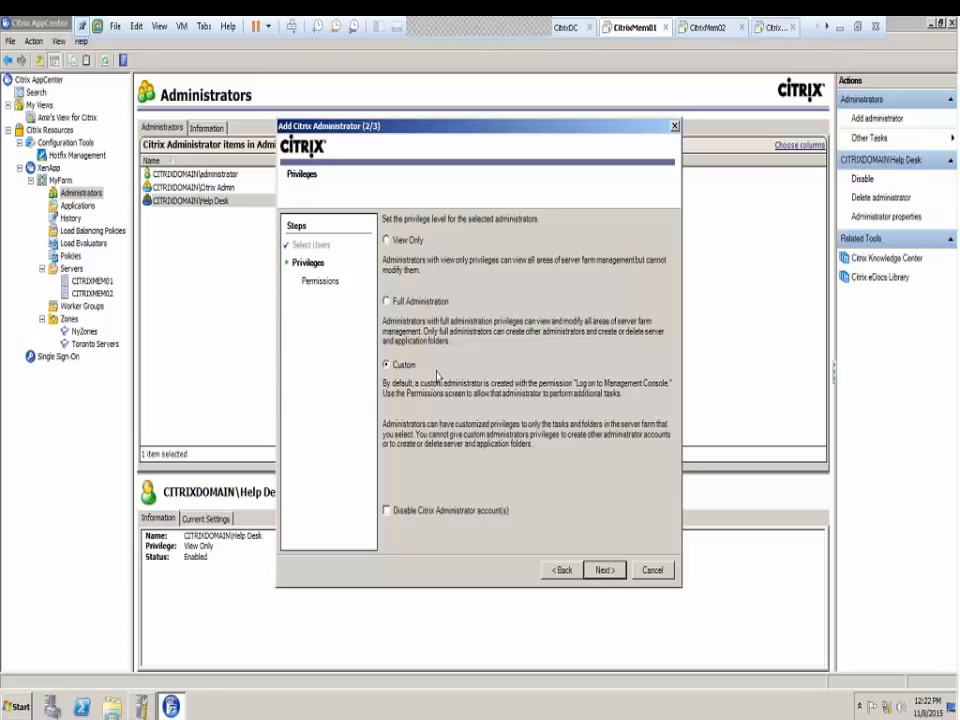
left_click(412, 301)
left_click(404, 364)
left_click(603, 568)
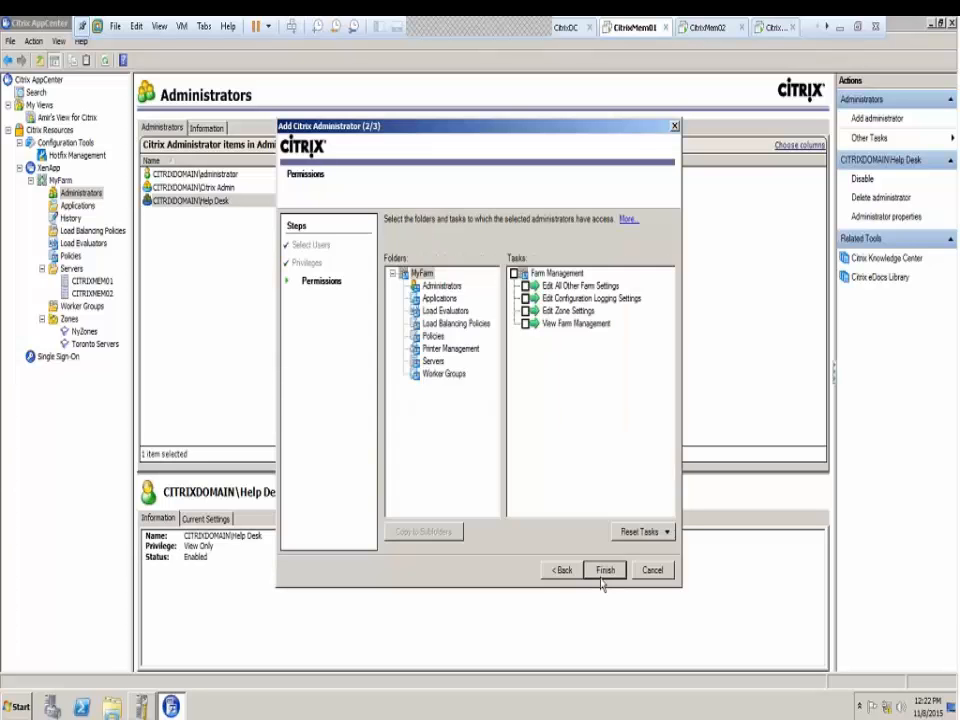
left_click(392, 274)
left_click(392, 274)
left_click(437, 287)
left_click(433, 325)
left_click(433, 361)
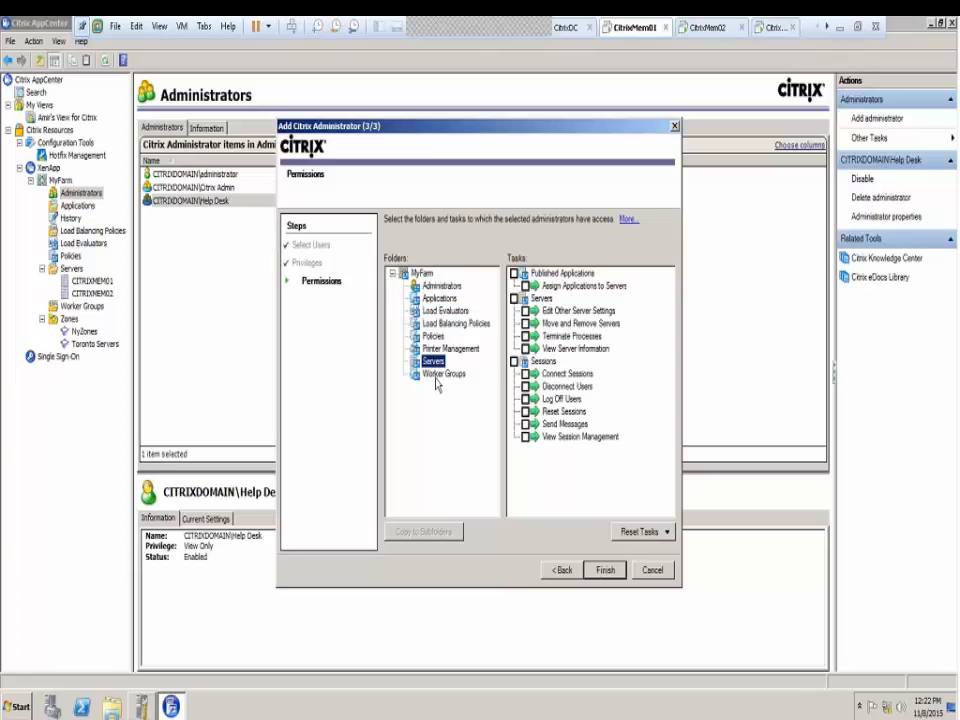
left_click(437, 375)
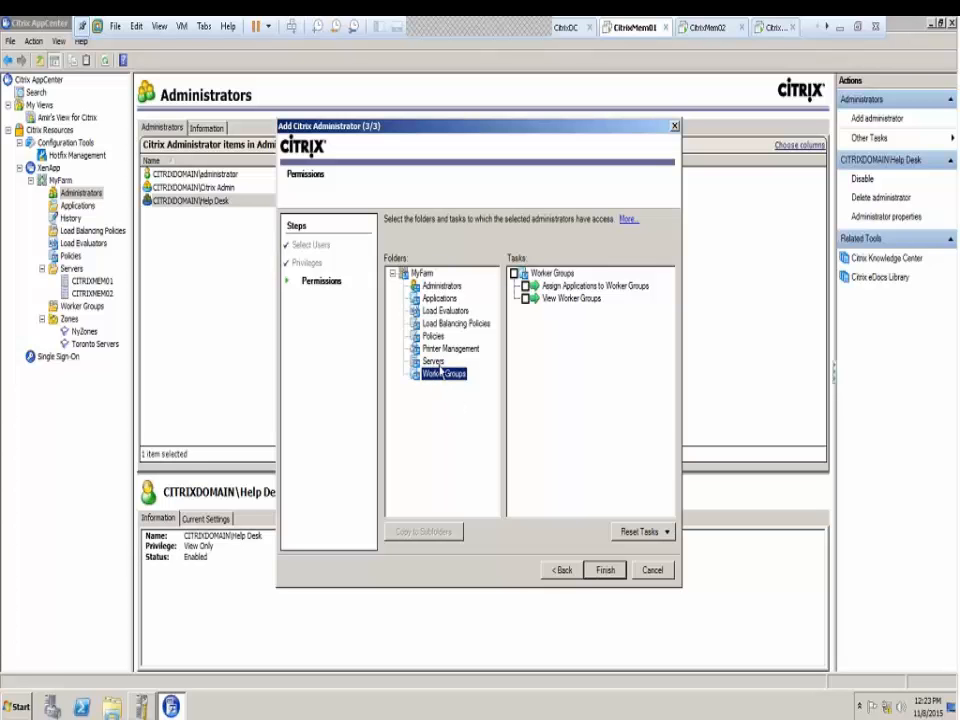
left_click(434, 363)
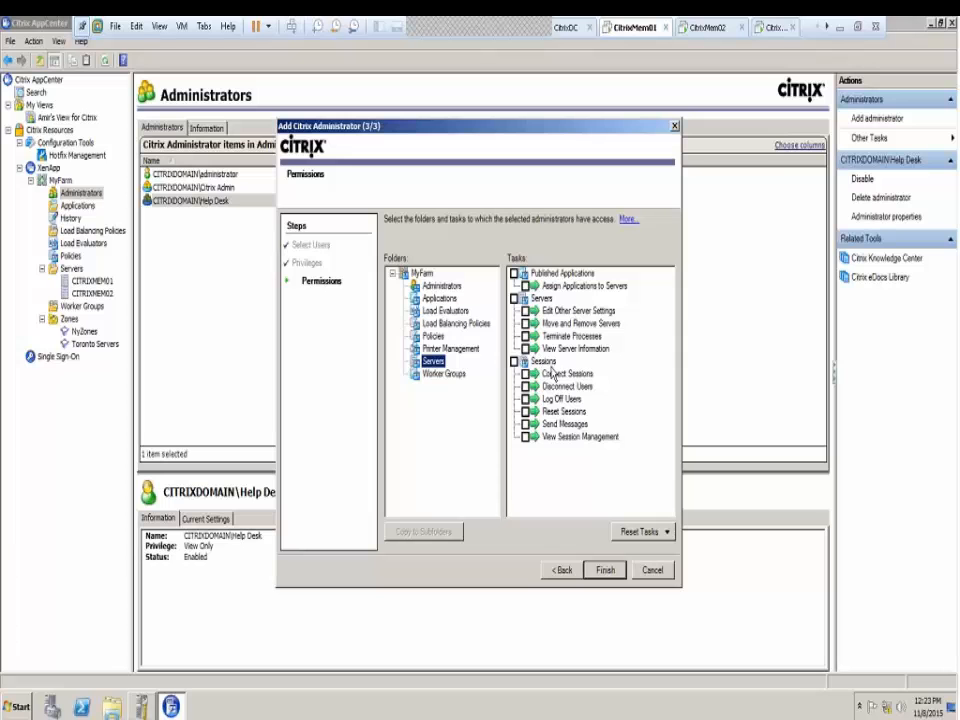
Grant all Published Applications, Servers and Sessions tasks on the Servers folder
left_click(514, 273)
left_click(514, 298)
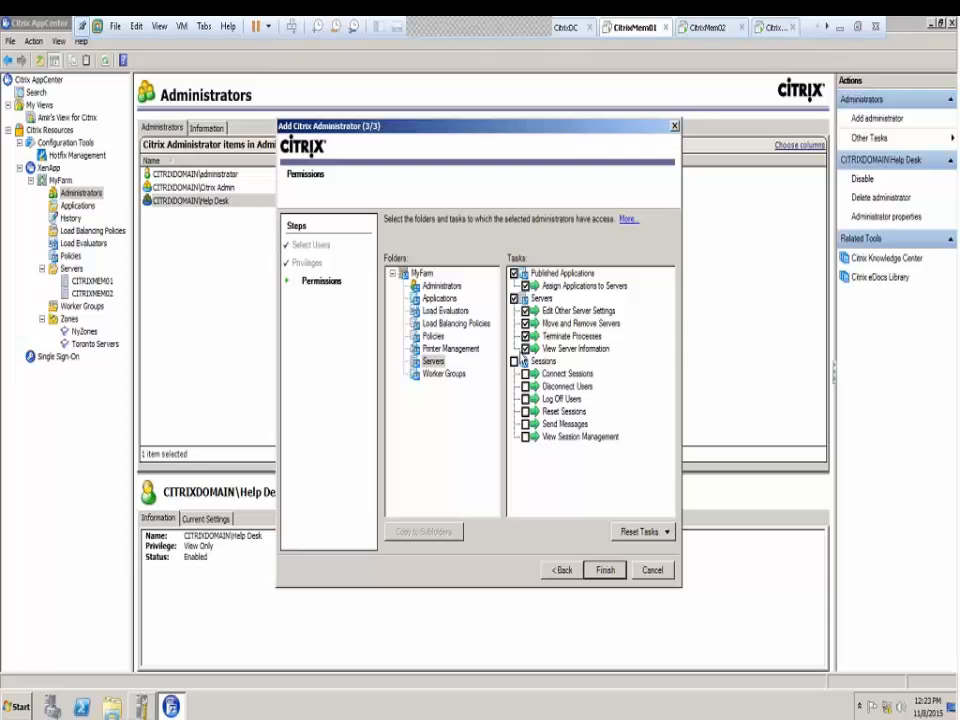
left_click(514, 361)
left_click(436, 375)
left_click(434, 362)
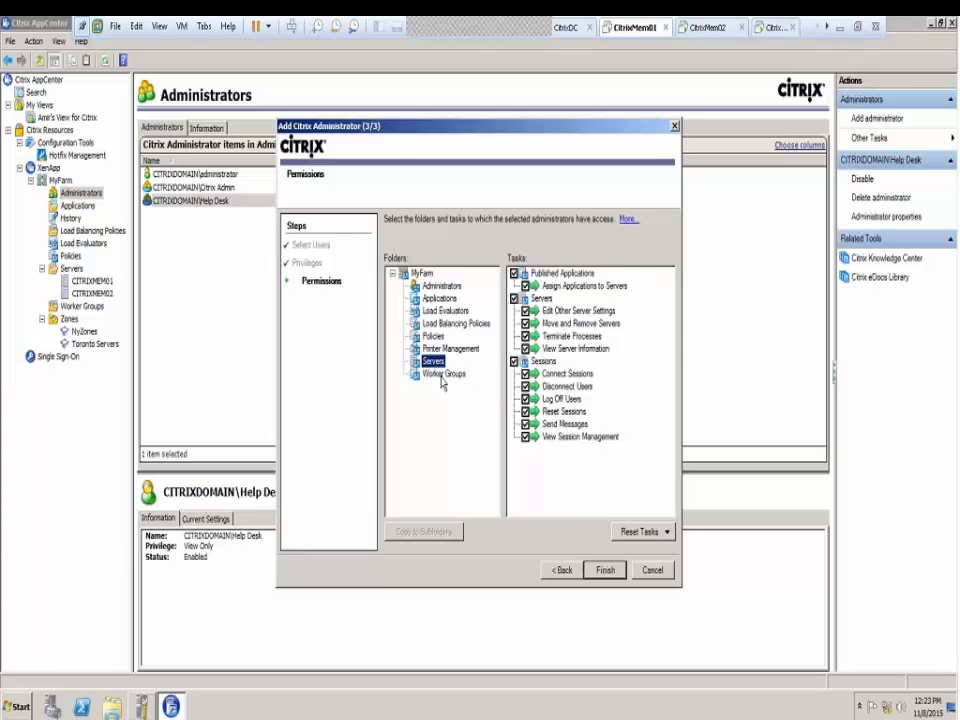
left_click(563, 570)
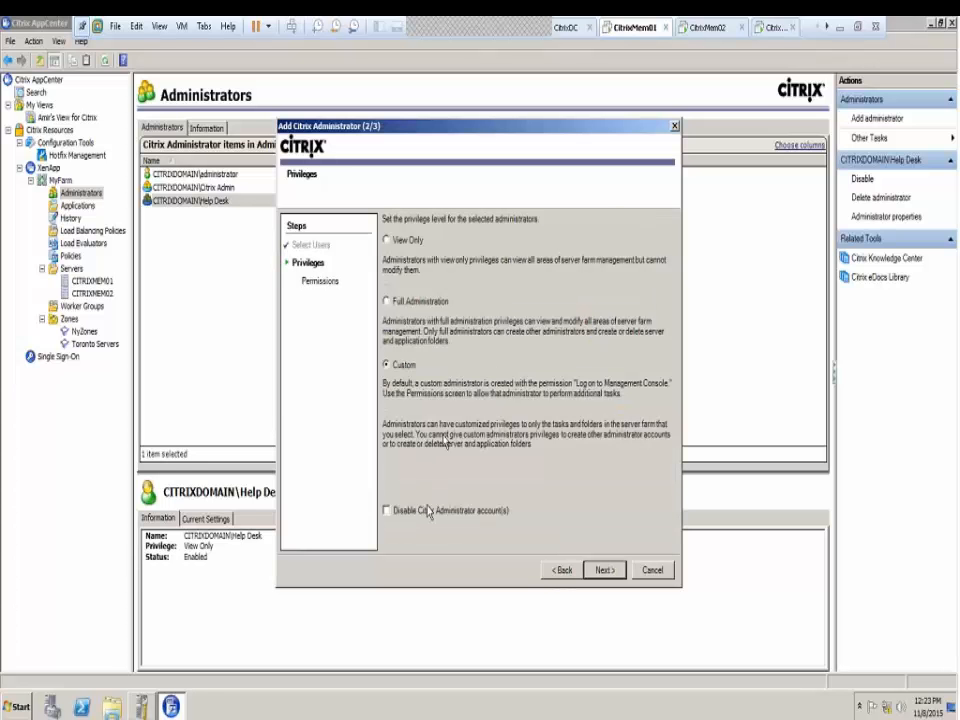
left_click(558, 570)
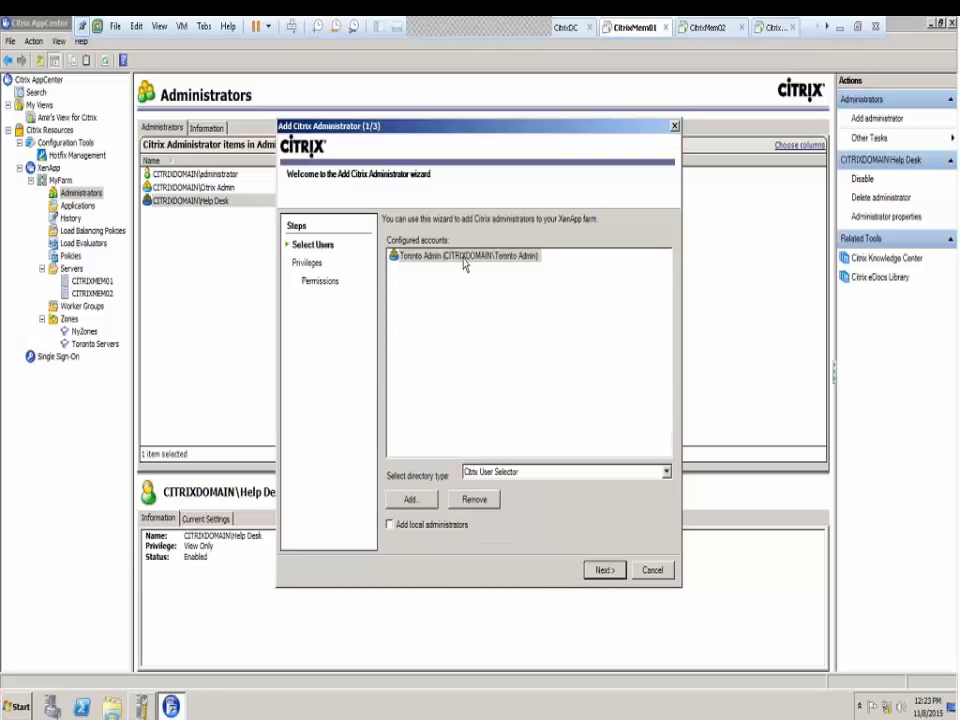
left_click(604, 569)
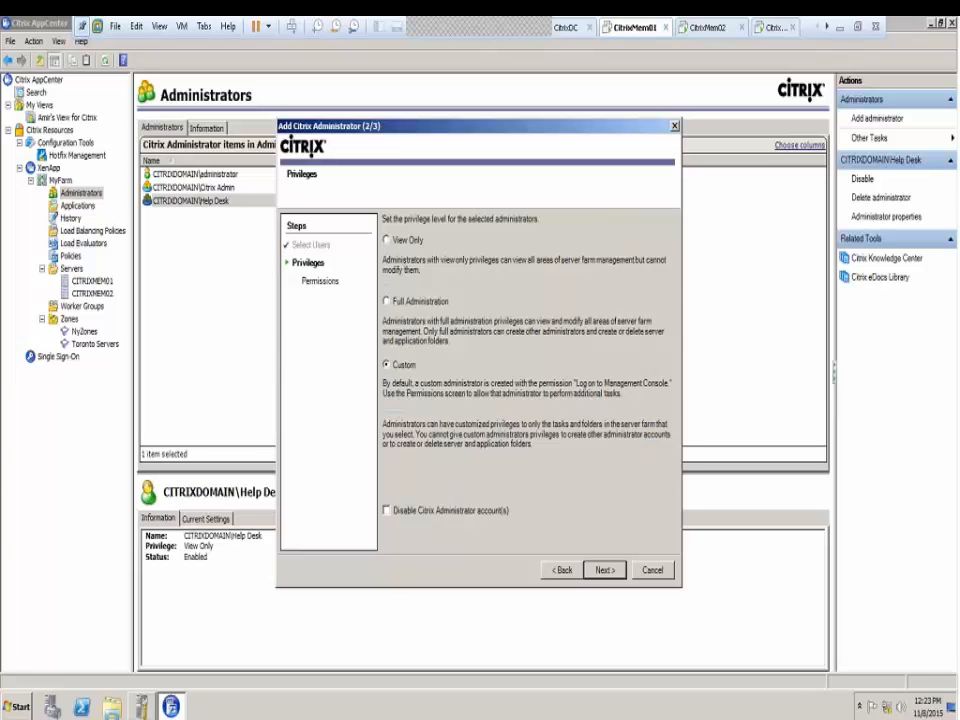
left_click(604, 570)
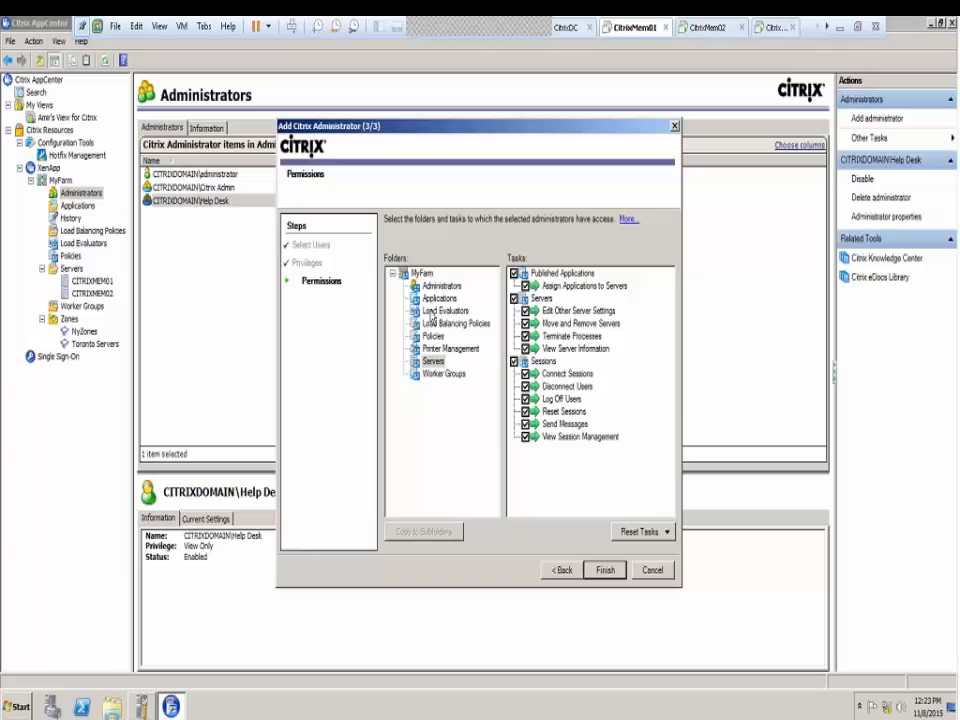
left_click(439, 350)
left_click(438, 337)
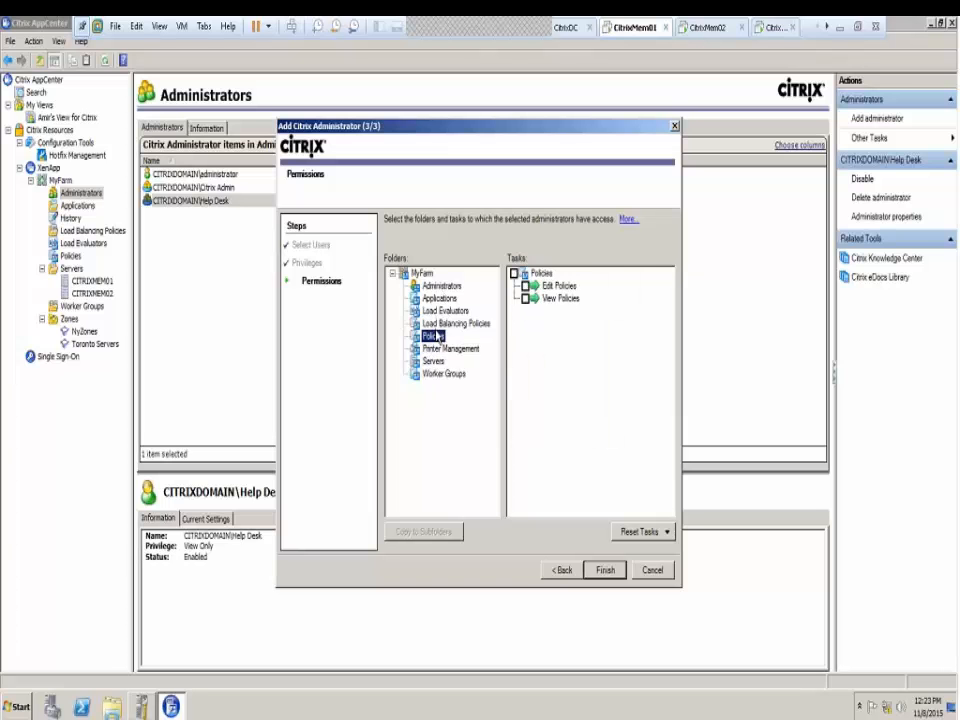
left_click(439, 324)
left_click(439, 298)
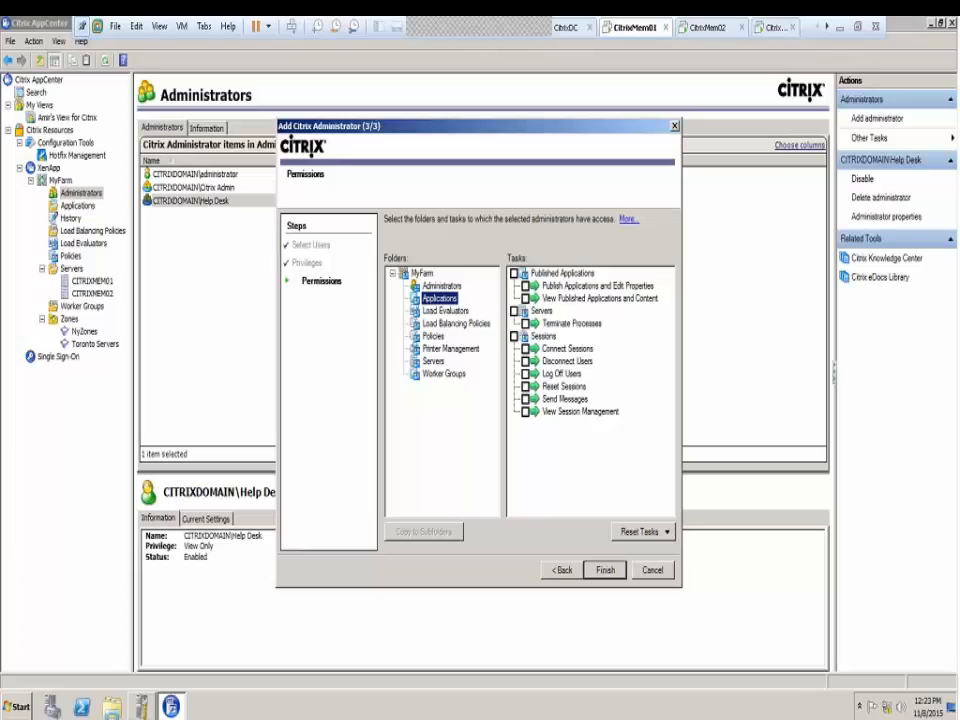
left_click(421, 375)
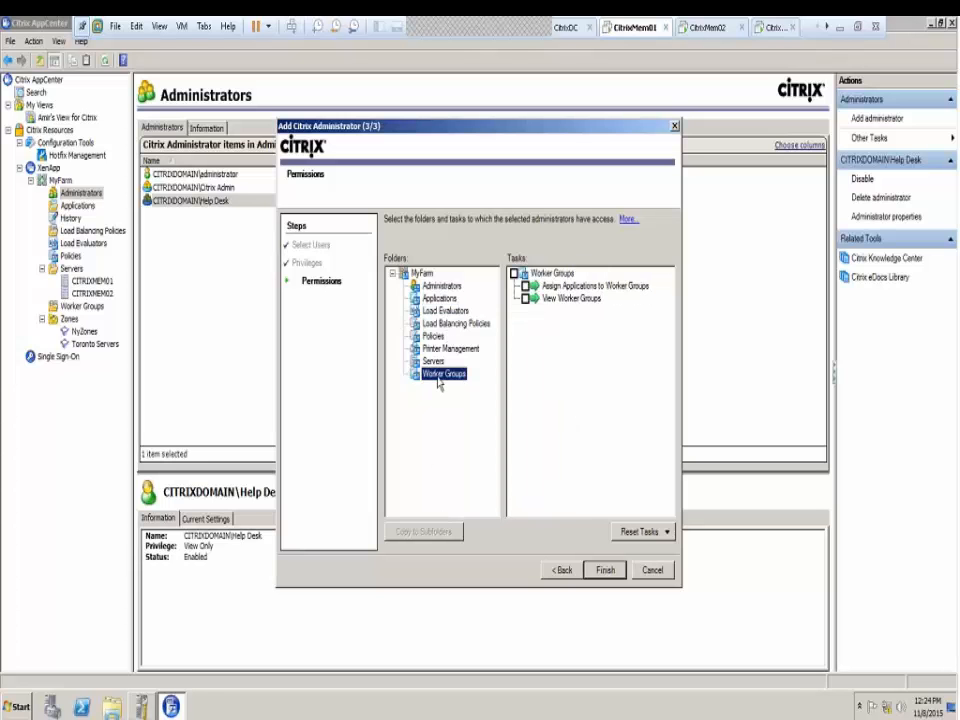
left_click(418, 363)
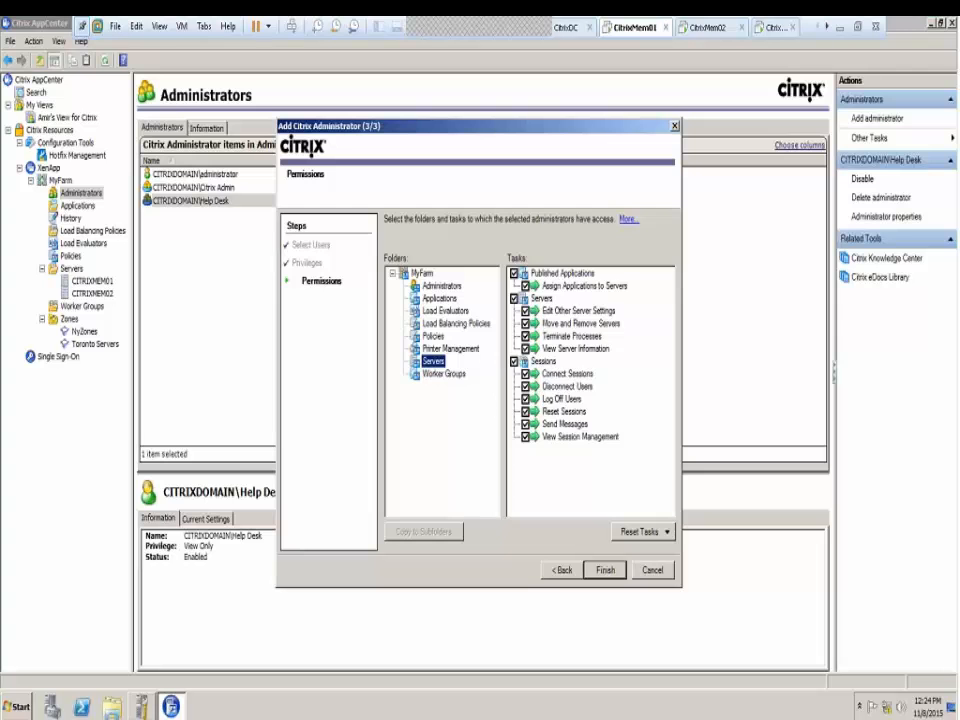
Step back through the wizard and reconfirm Custom privileges for Toronto Admin
left_click(558, 569)
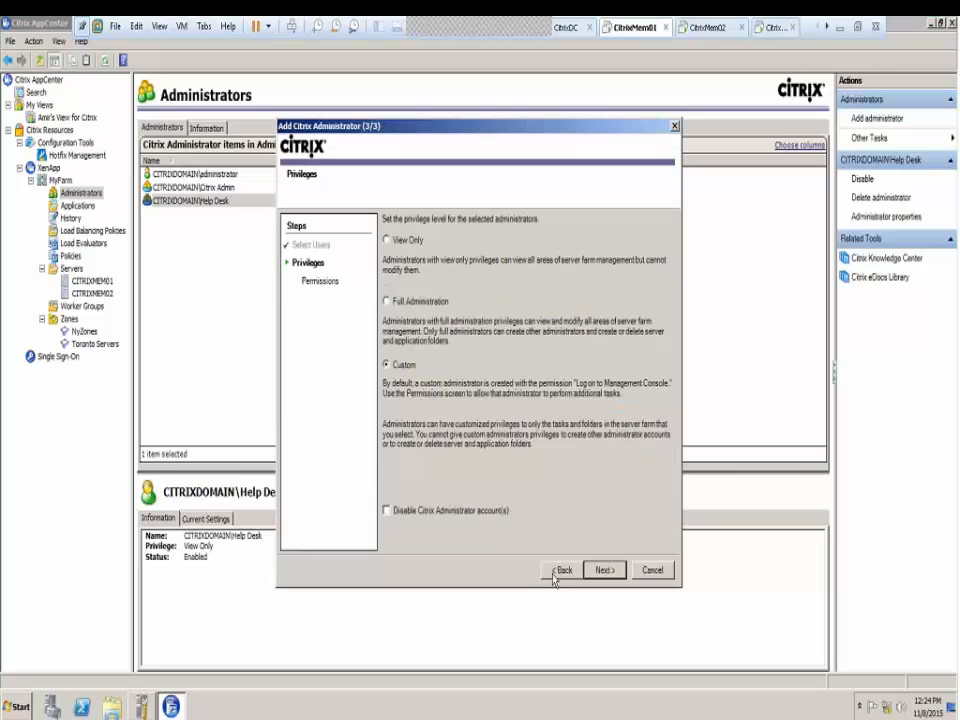
left_click(556, 576)
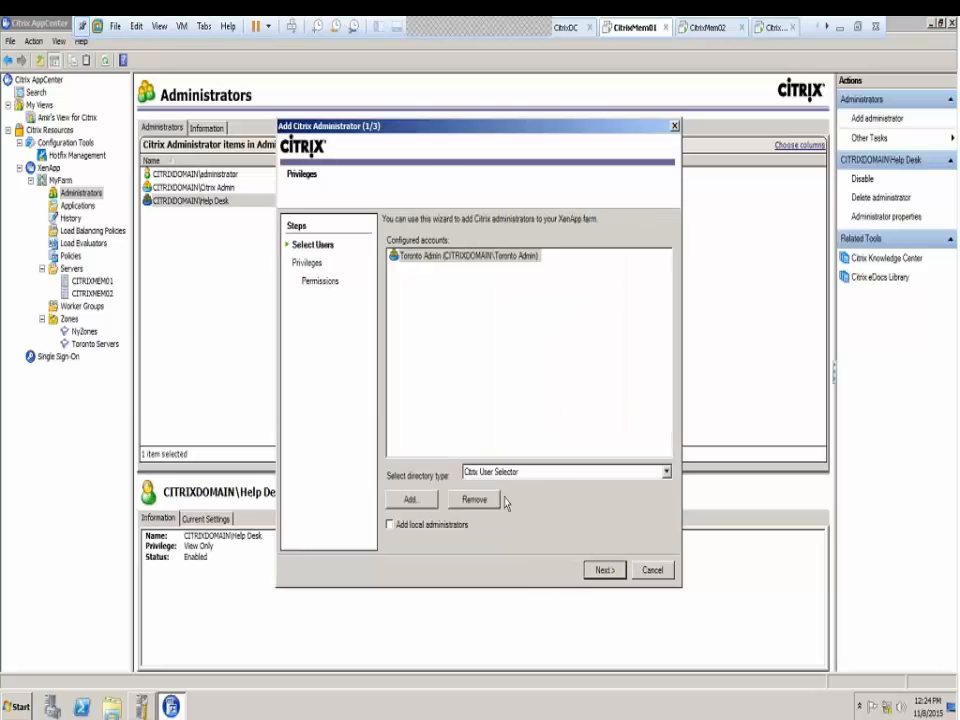
left_click(604, 569)
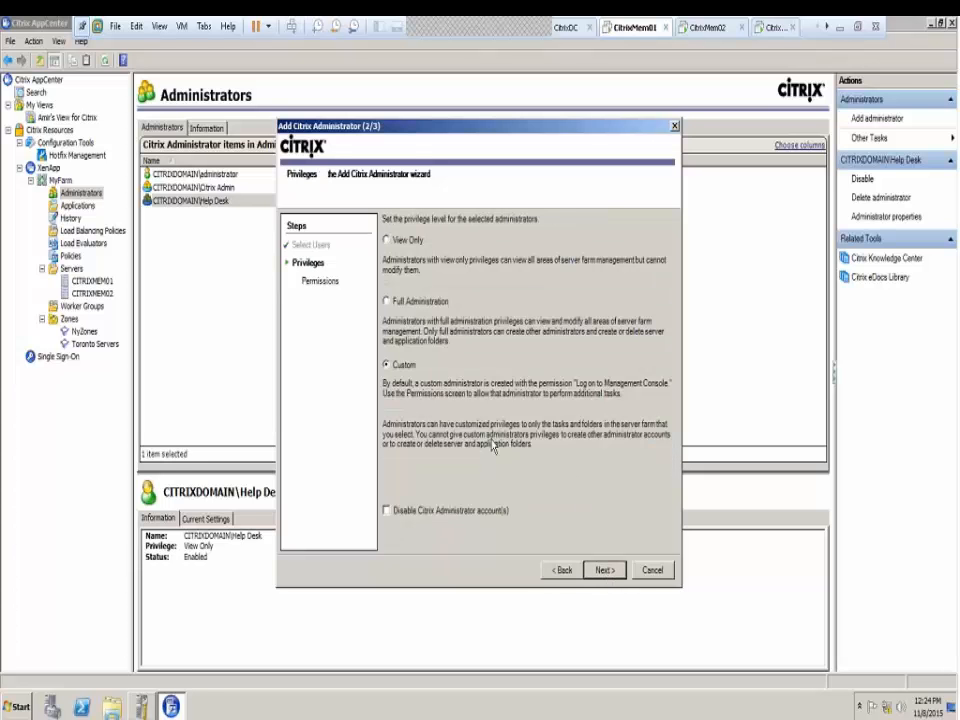
left_click(387, 301)
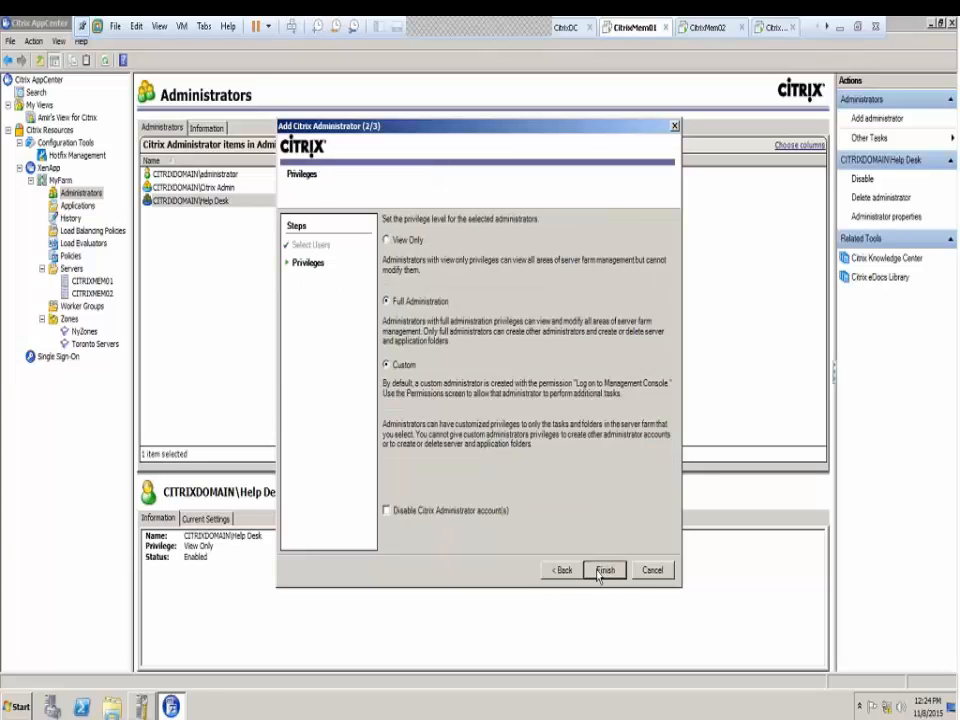
left_click(404, 368)
left_click(605, 569)
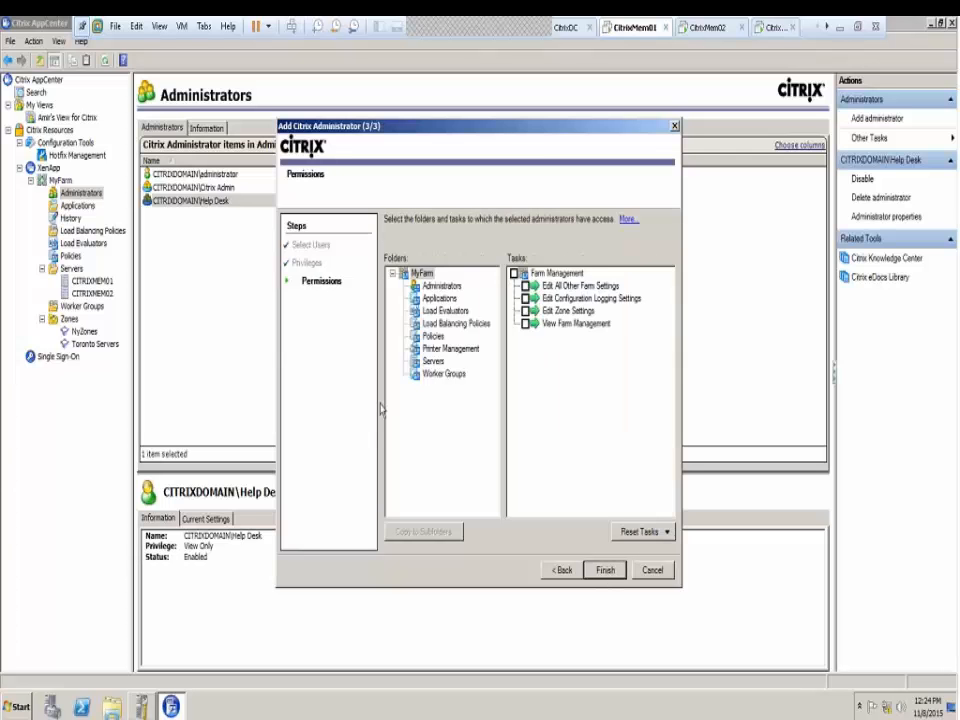
Grant all Servers folder task groups, finish, and review the Toronto Admin entry
left_click(435, 366)
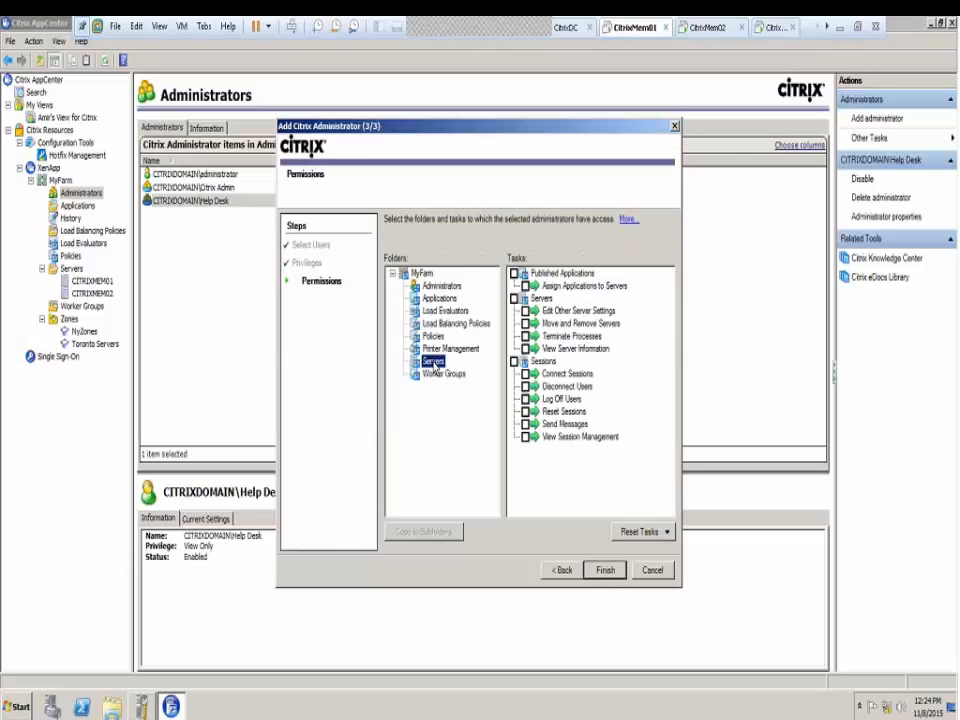
left_click(514, 274)
left_click(514, 298)
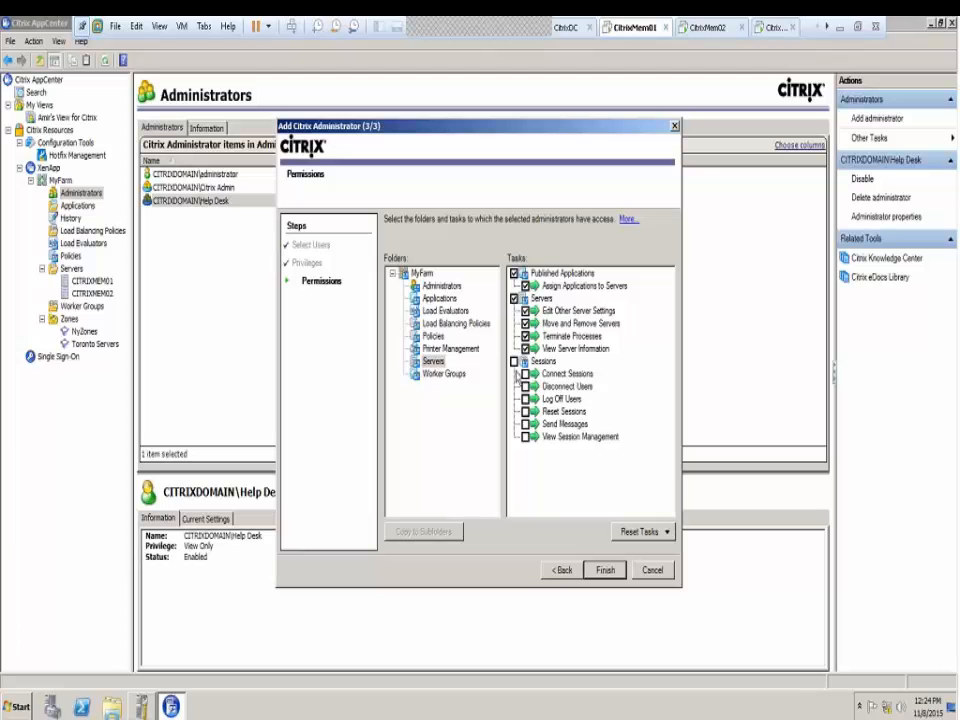
left_click(514, 361)
left_click(605, 570)
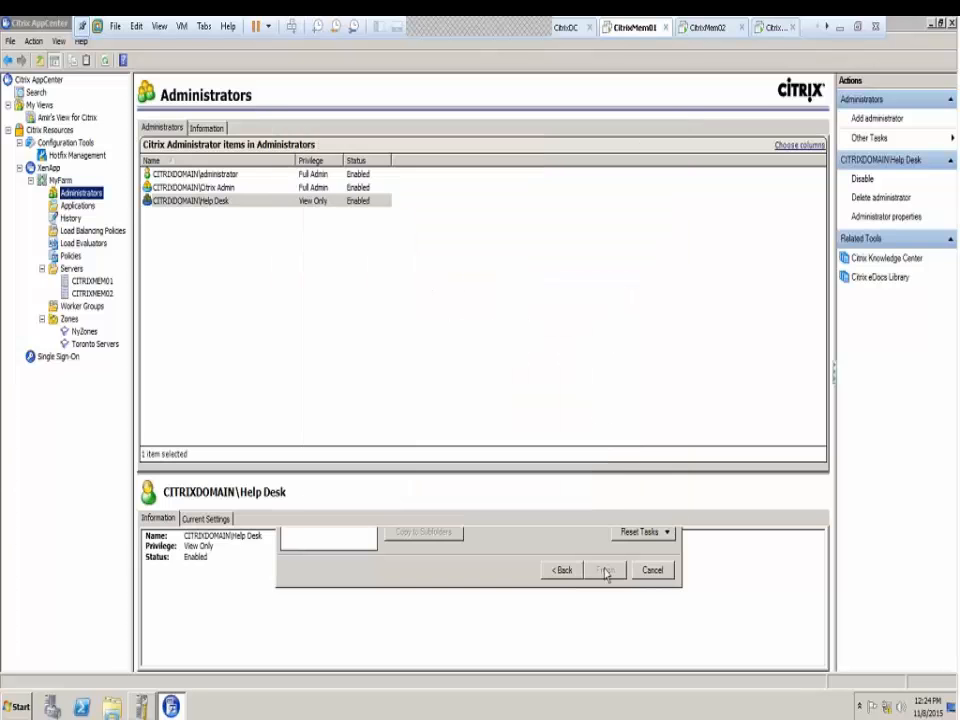
left_click(225, 216)
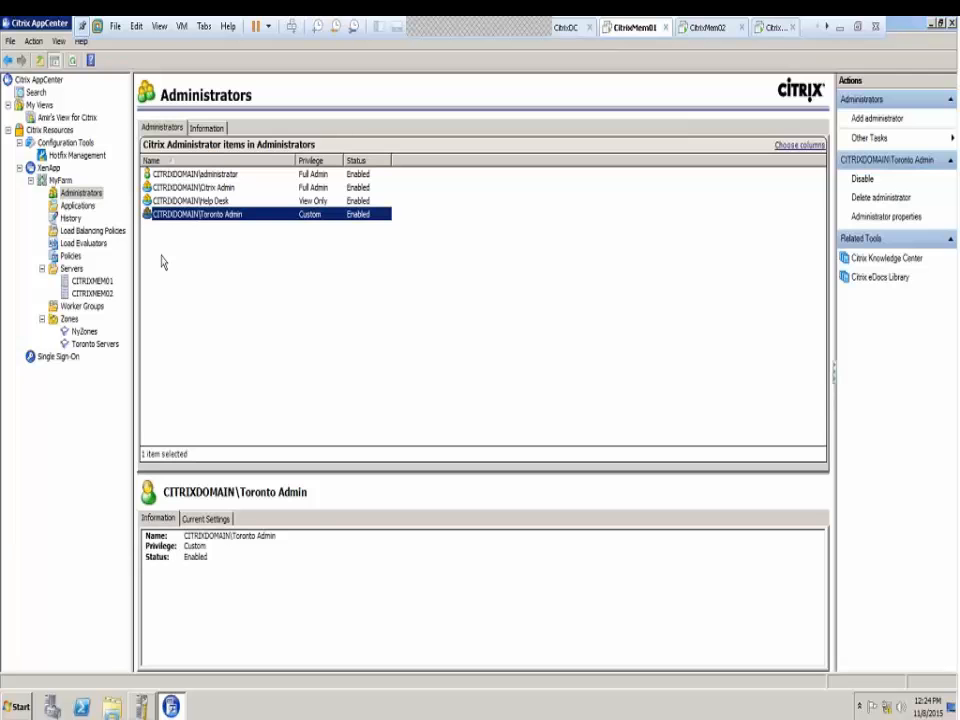
left_click(90, 283)
Review CITRIXMEM01's information, users, sessions, processes, published applications and hotfix tabs, ending on Hotfix Comparison Results
right_click(89, 284)
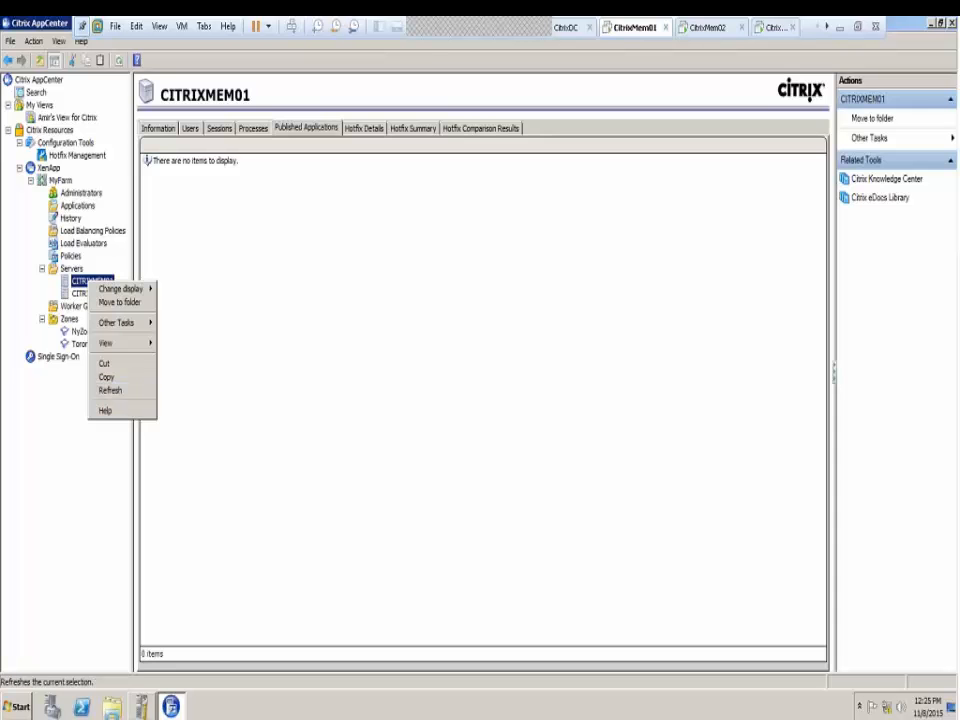
left_click(155, 130)
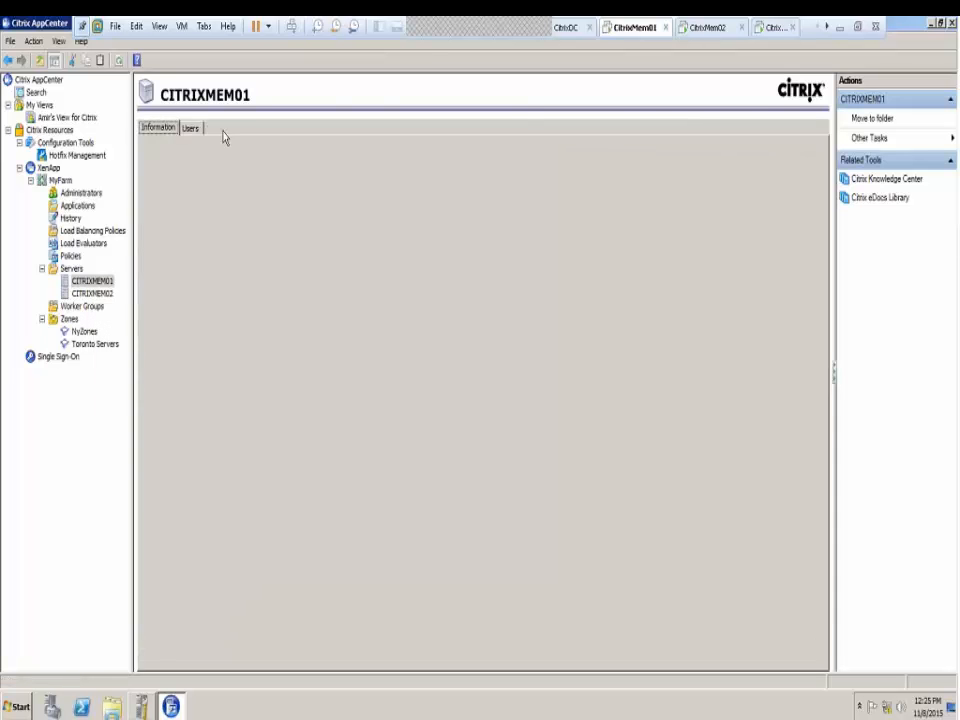
left_click(223, 131)
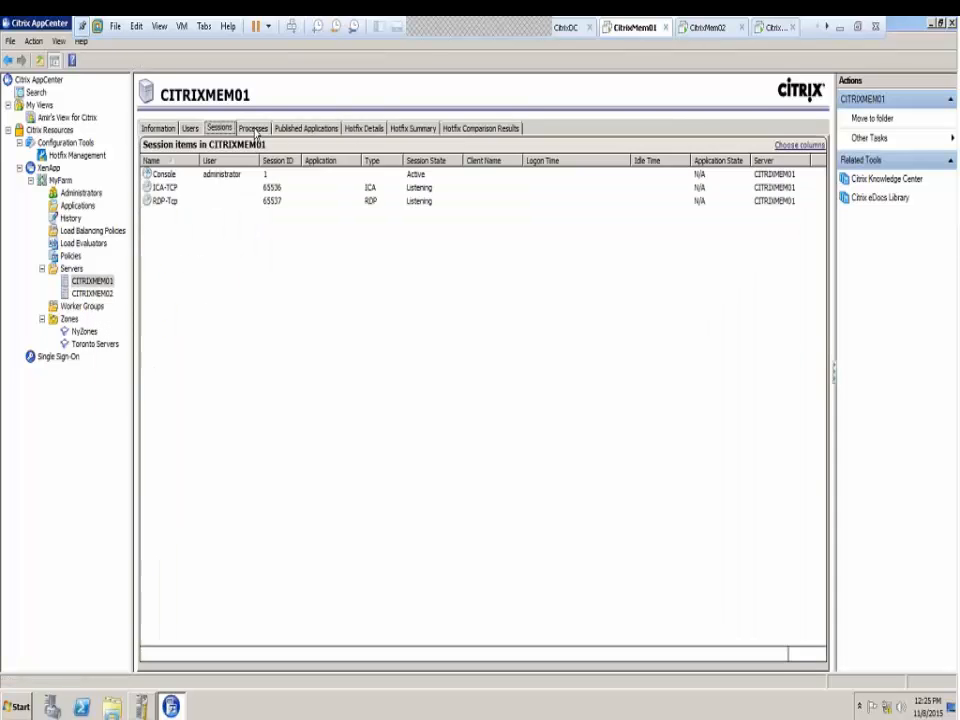
left_click(256, 131)
left_click(221, 130)
left_click(256, 130)
left_click(300, 130)
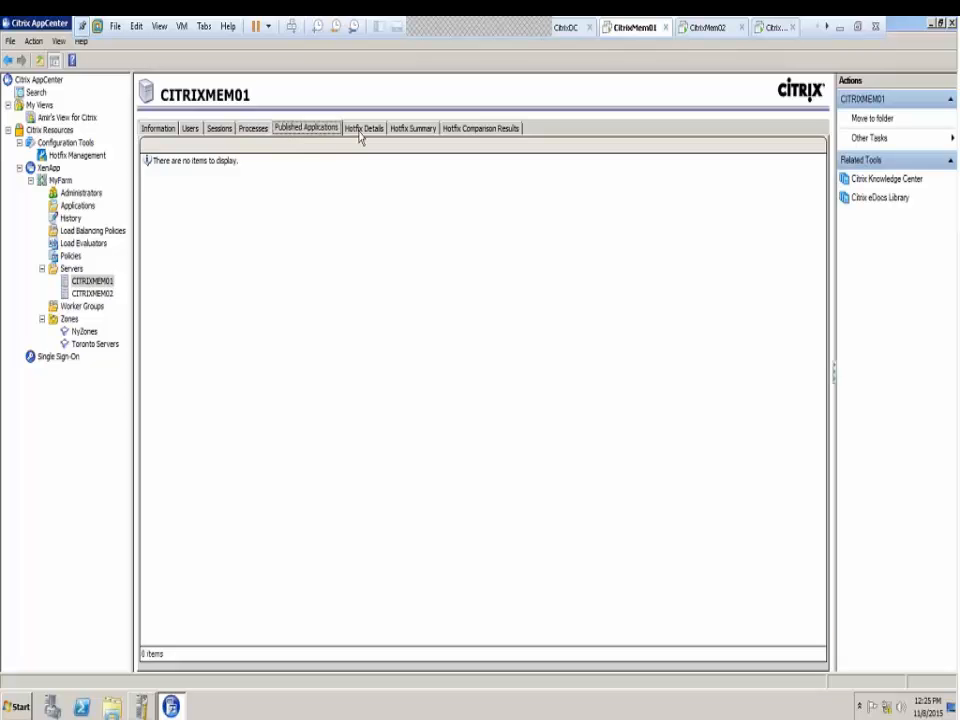
left_click(362, 130)
left_click(412, 128)
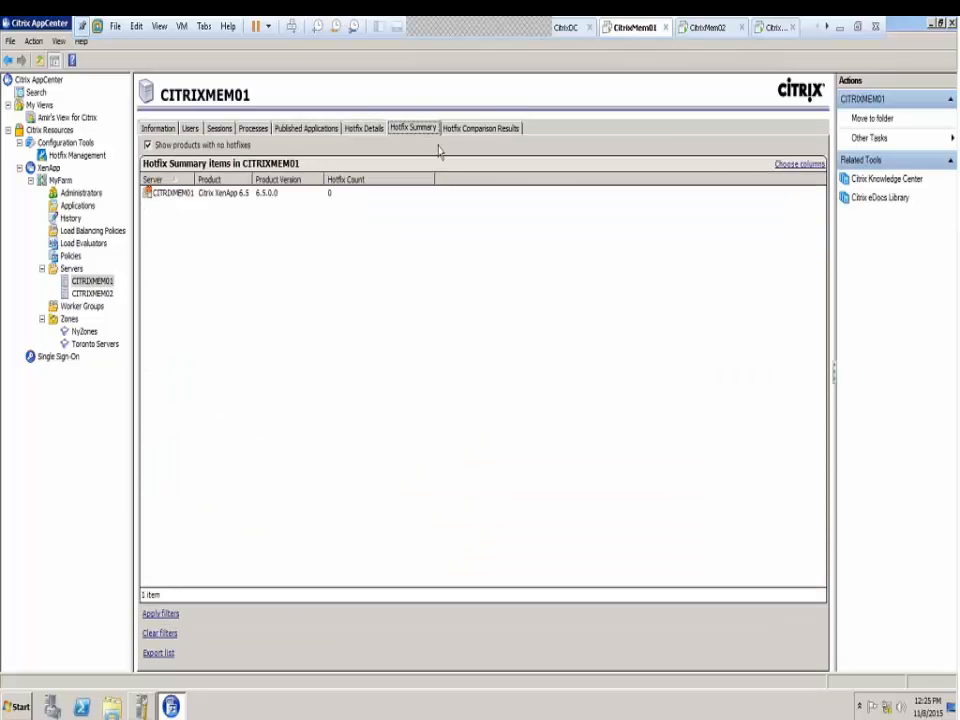
left_click(450, 128)
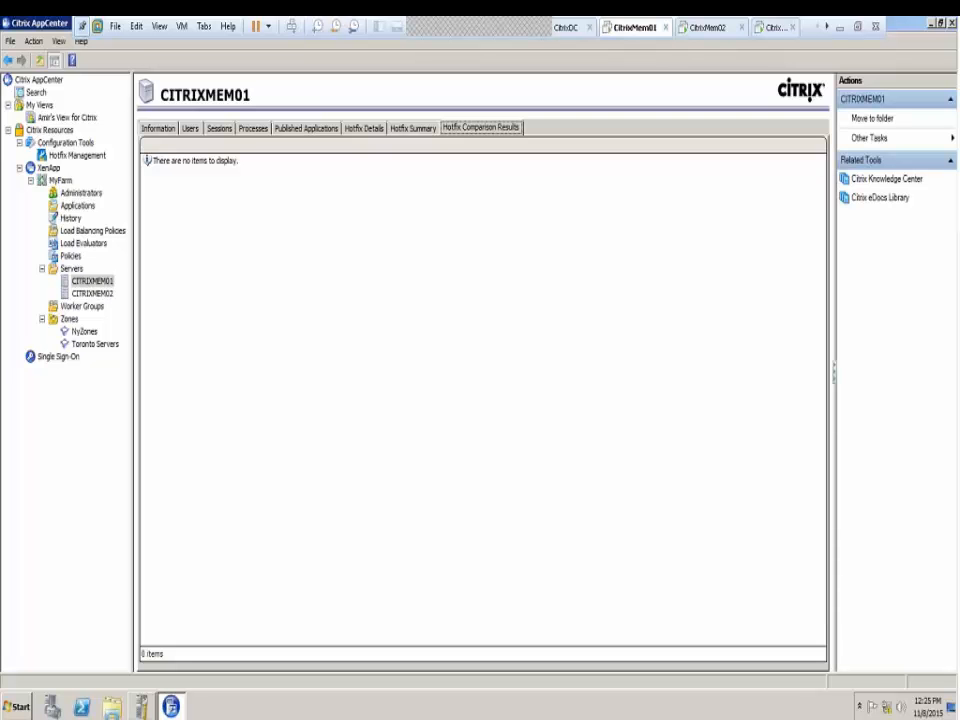
Confirm CITRIXMEM02 is in NyZones, then return to the four-entry Administrators list
right_click(85, 332)
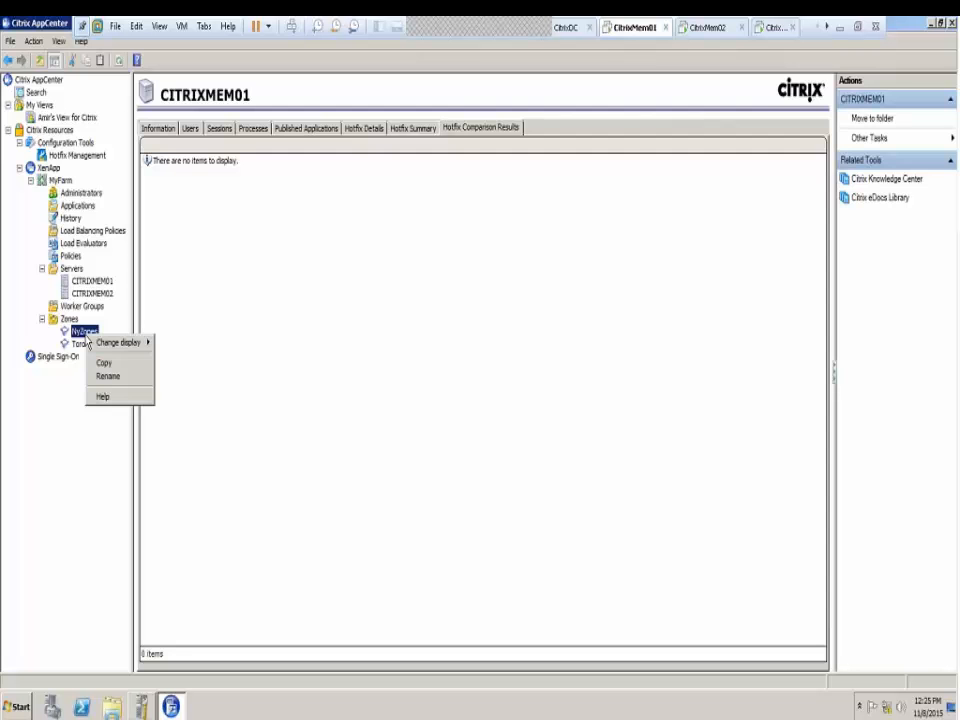
left_click(69, 320)
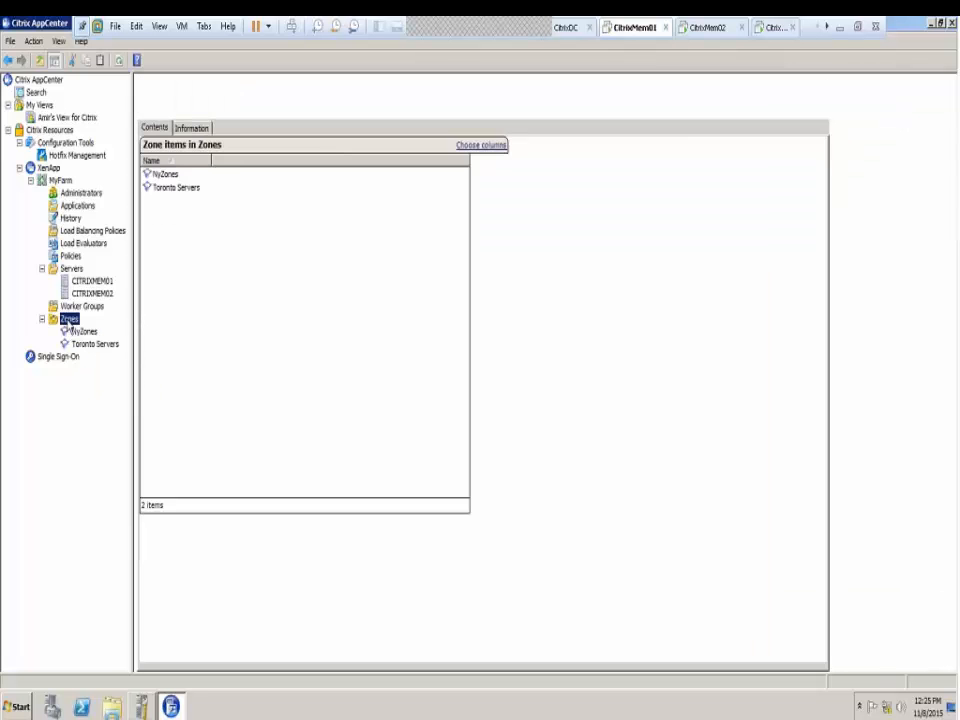
left_click(84, 331)
right_click(84, 331)
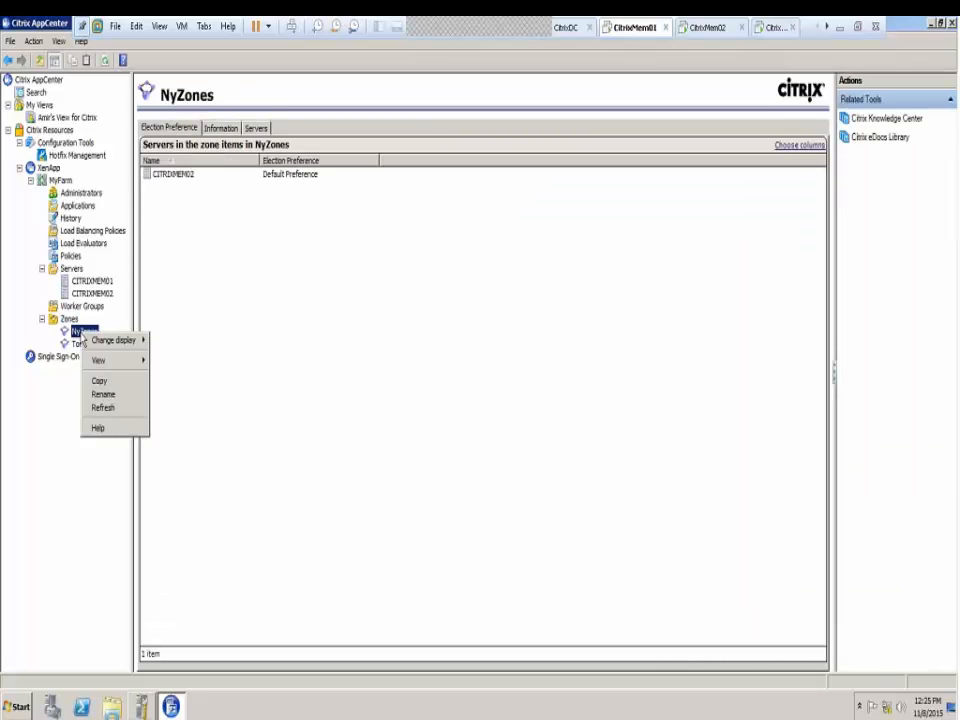
left_click(170, 180)
right_click(171, 178)
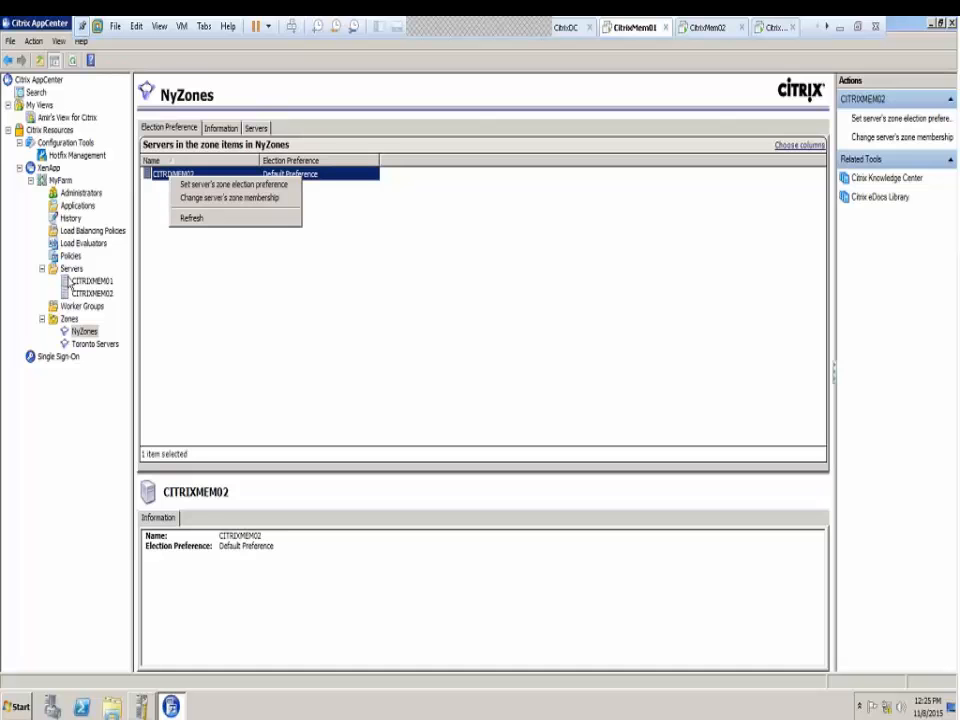
left_click(83, 195)
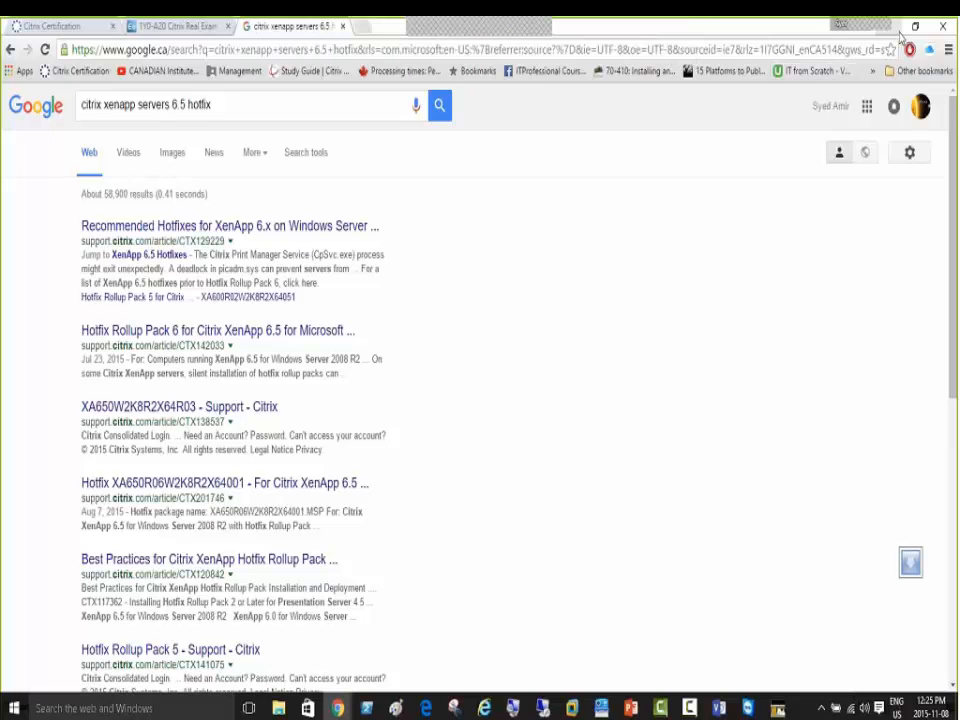
left_click(888, 27)
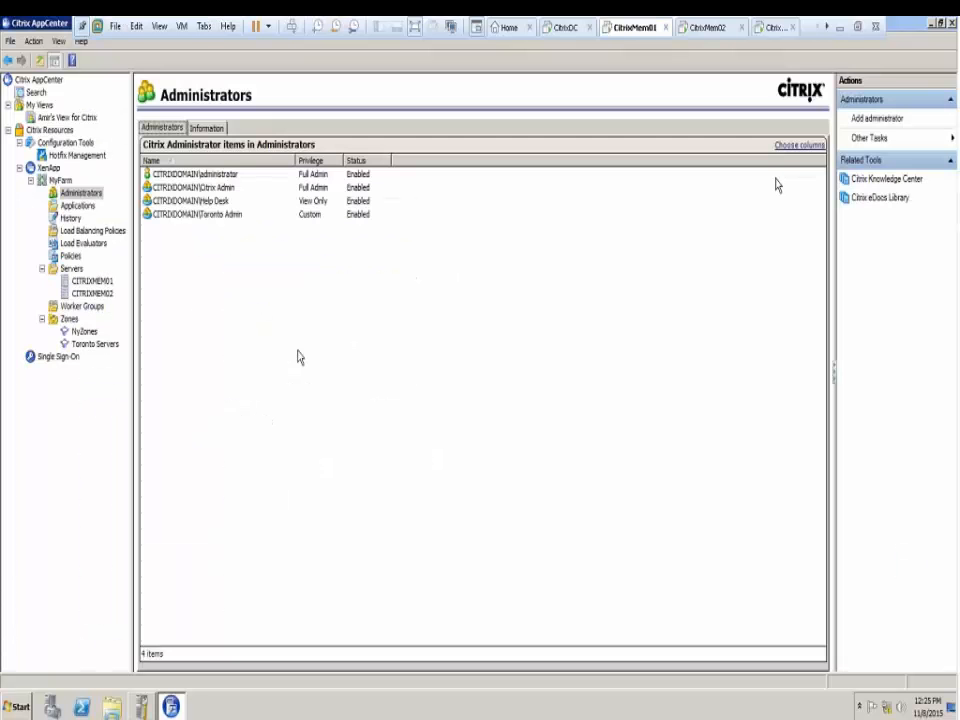
right_click(97, 198)
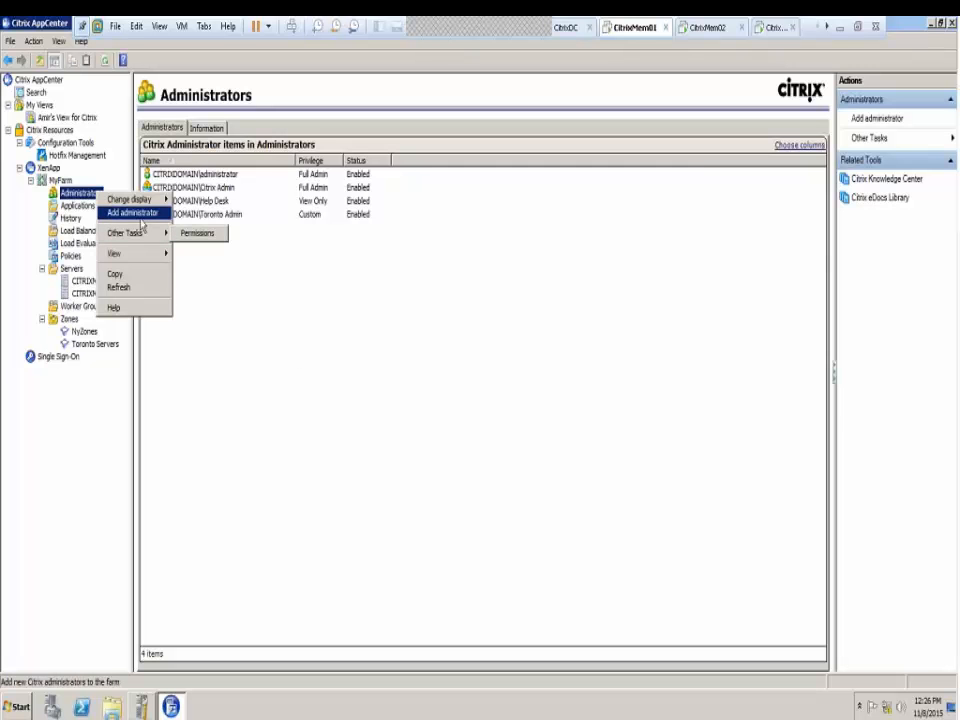
left_click(189, 235)
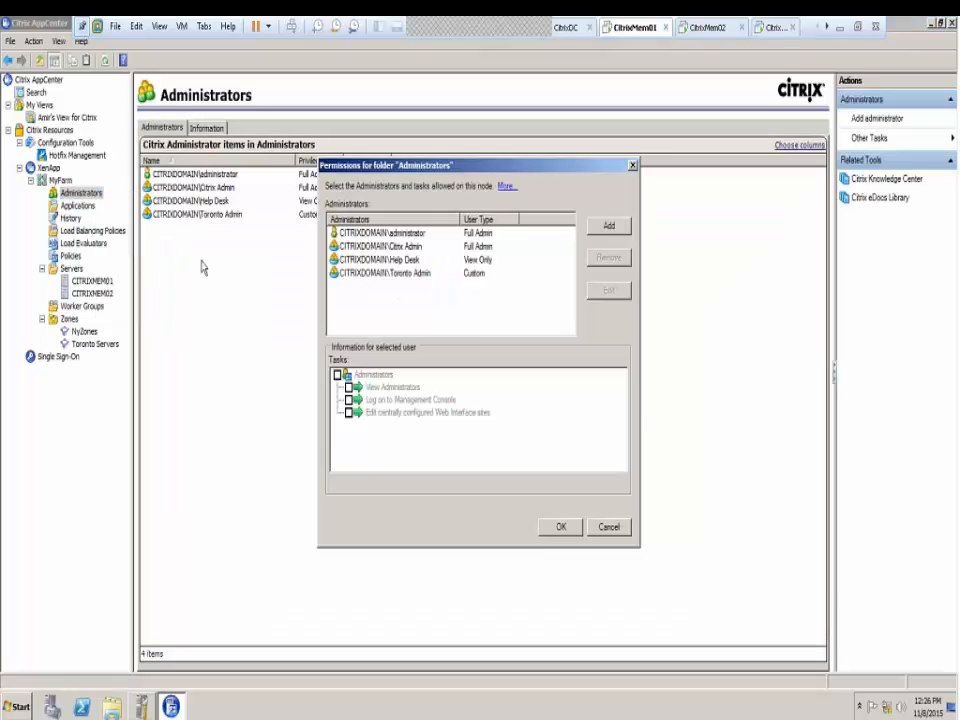
left_click(401, 275)
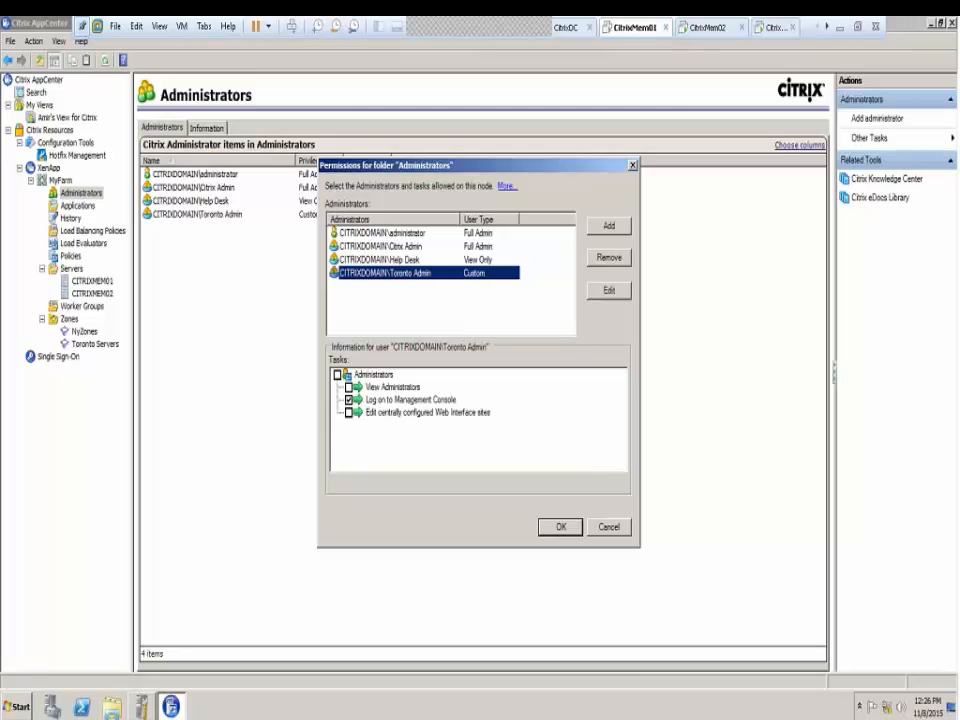
left_click(609, 527)
right_click(86, 194)
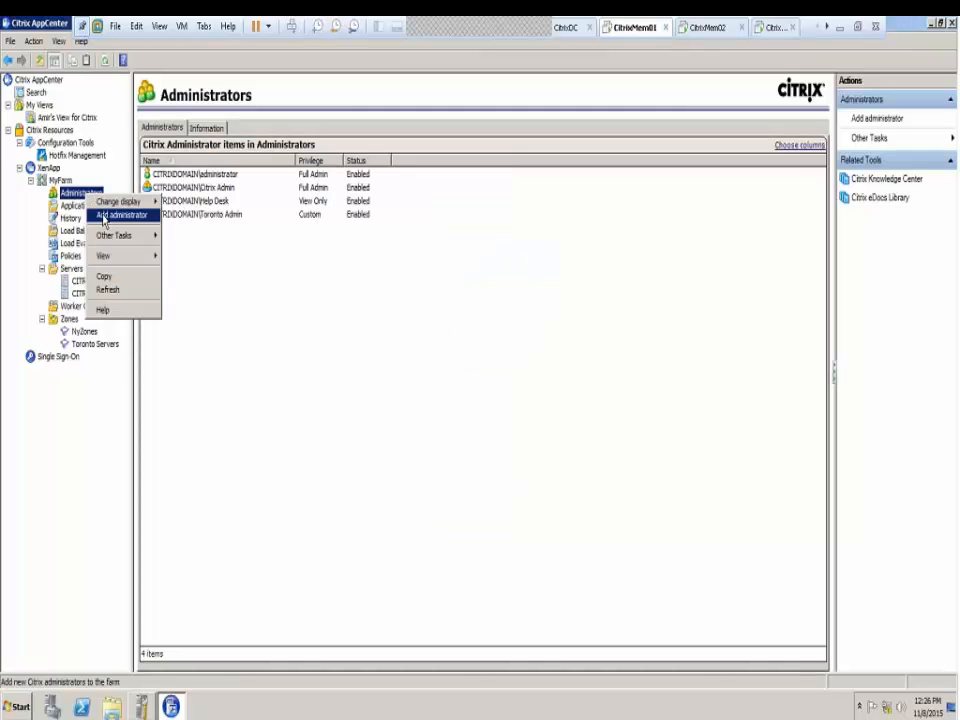
Start adding an administrator with Citrix User Selector and open CITRIXDOMAIN.LOCAL's Users container
left_click(104, 216)
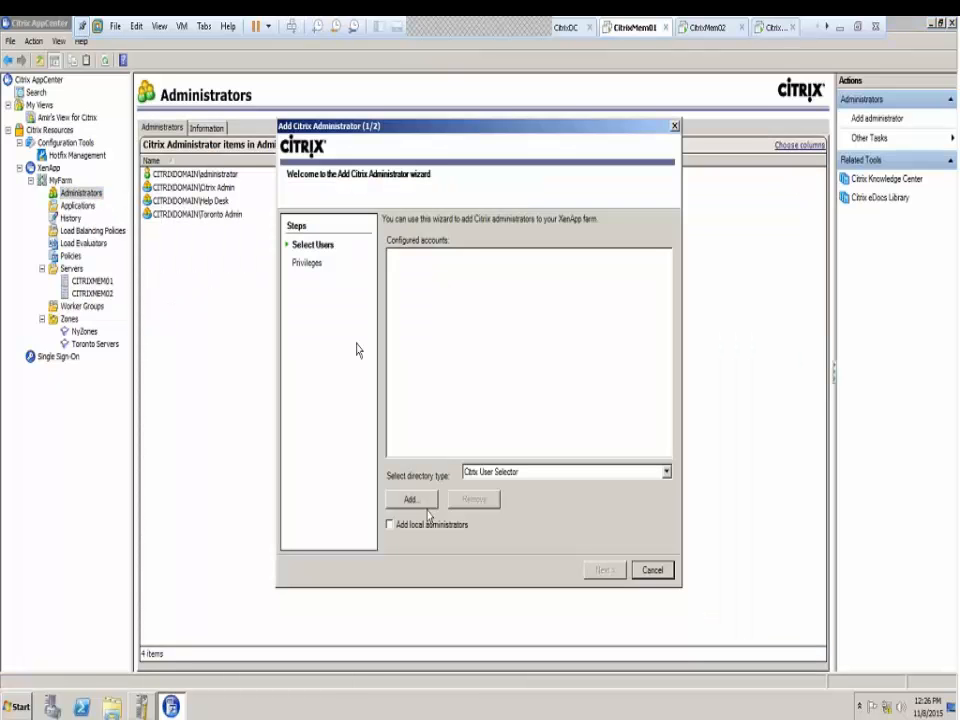
left_click(480, 471)
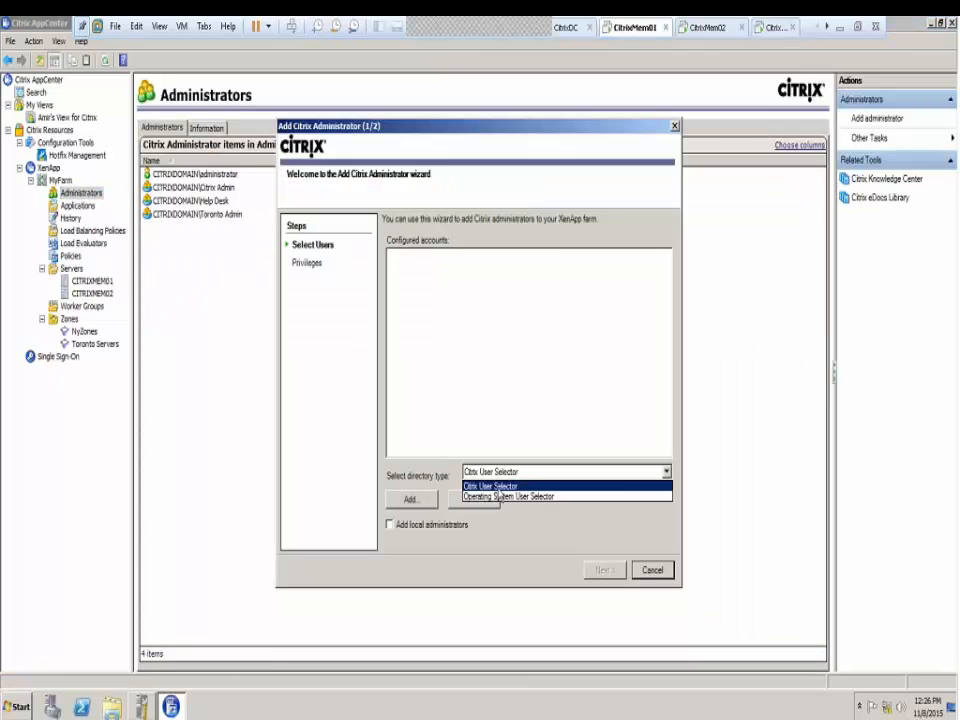
left_click(495, 486)
left_click(410, 500)
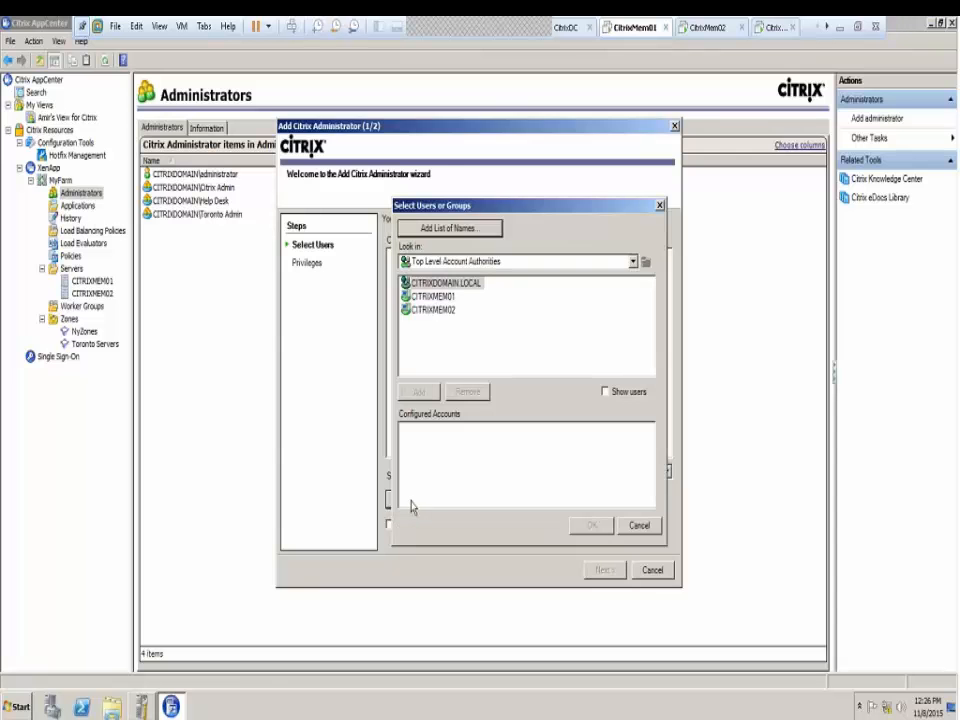
left_click(452, 262)
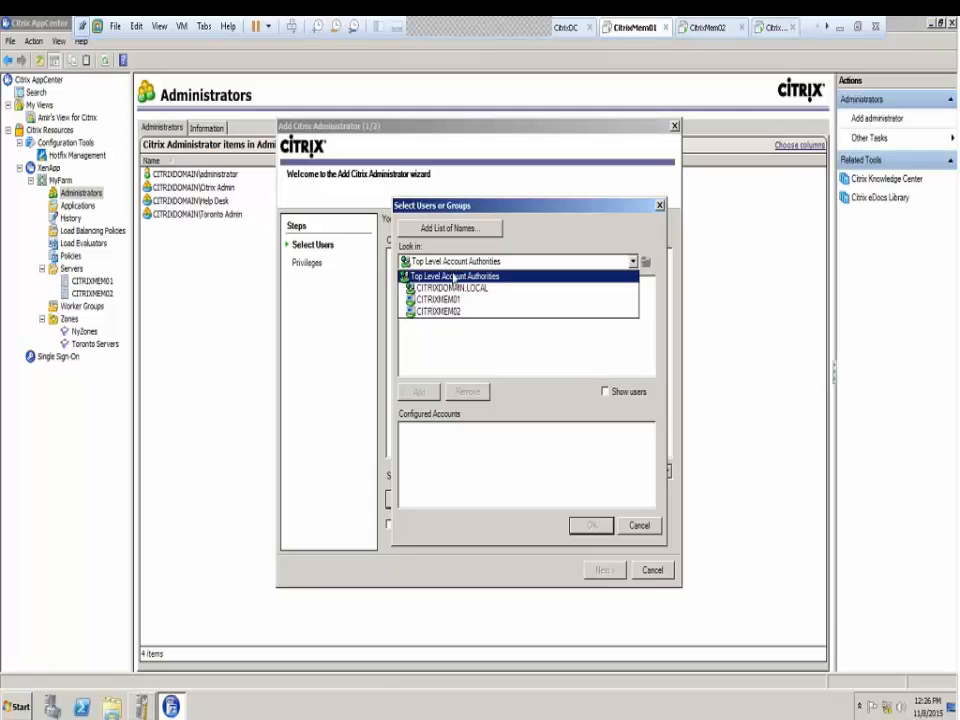
left_click(455, 288)
double_click(452, 284)
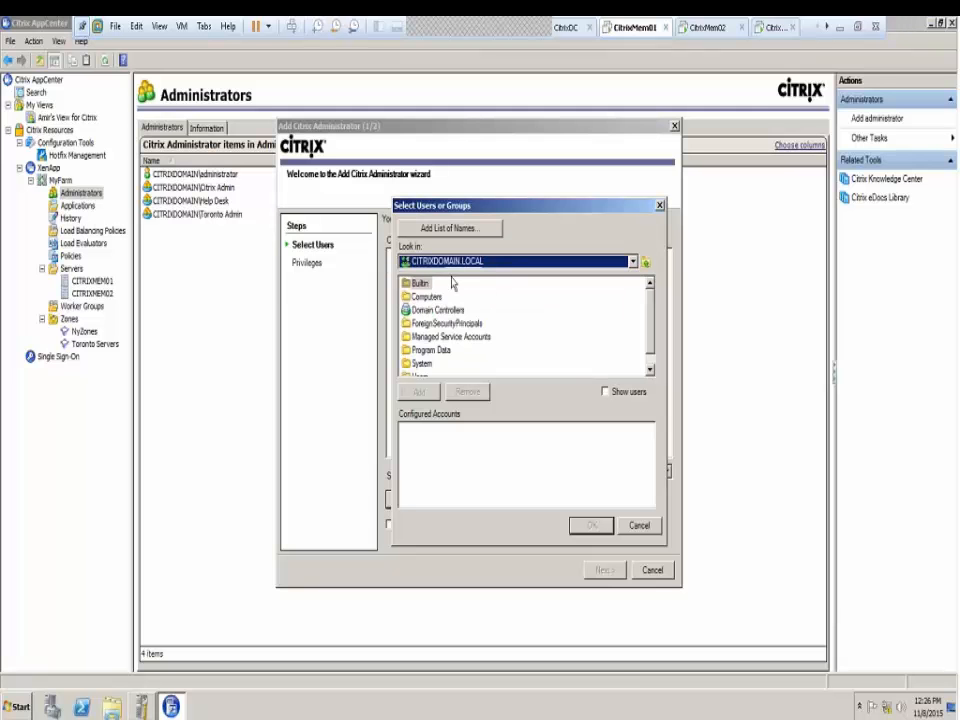
left_click(650, 369)
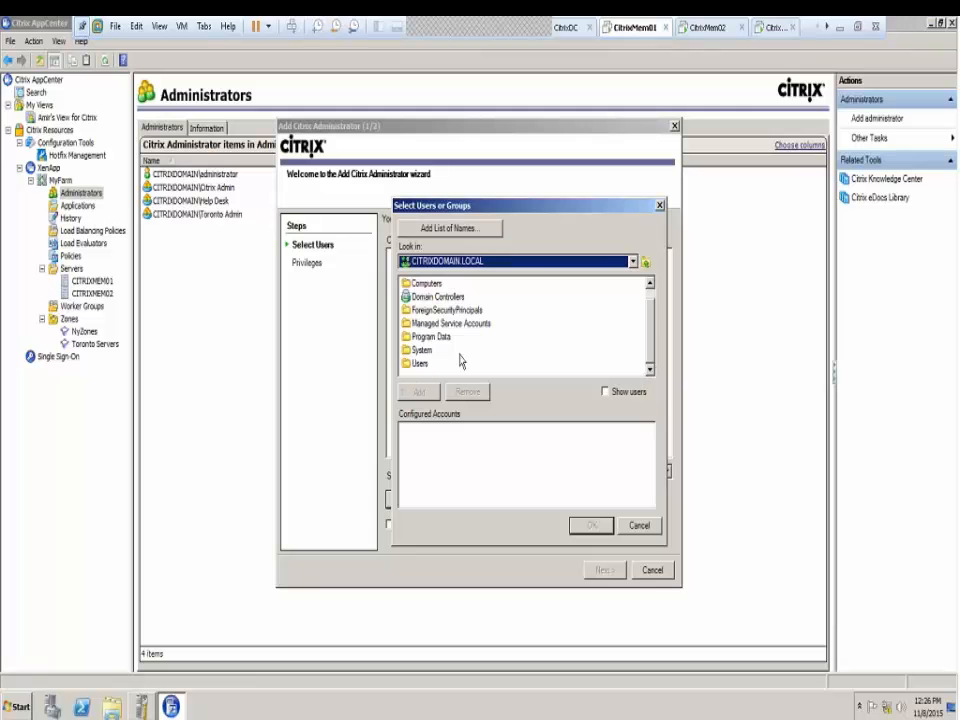
double_click(420, 366)
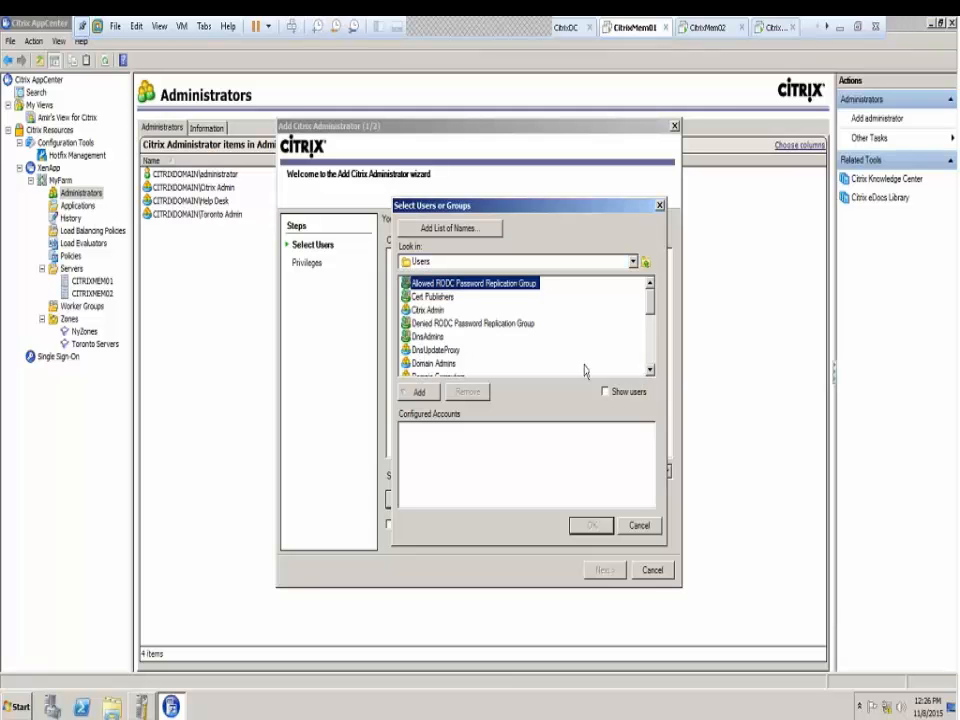
Add My Group to the configured accounts, then remove it again
left_click(464, 336)
scroll(455, 330, "down", 5)
left_click(426, 310)
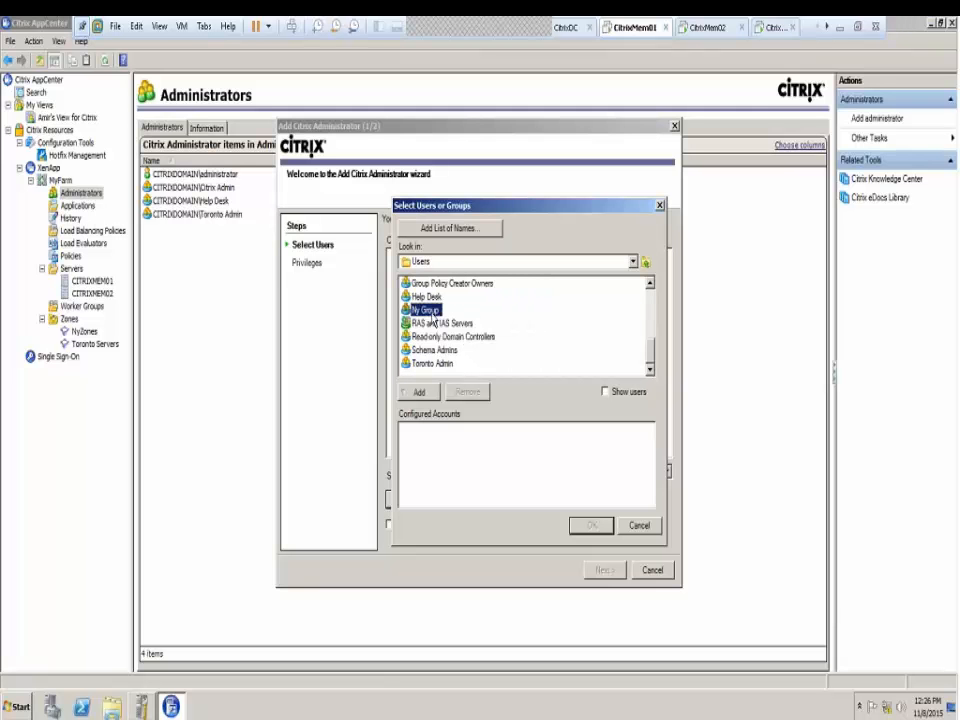
double_click(428, 311)
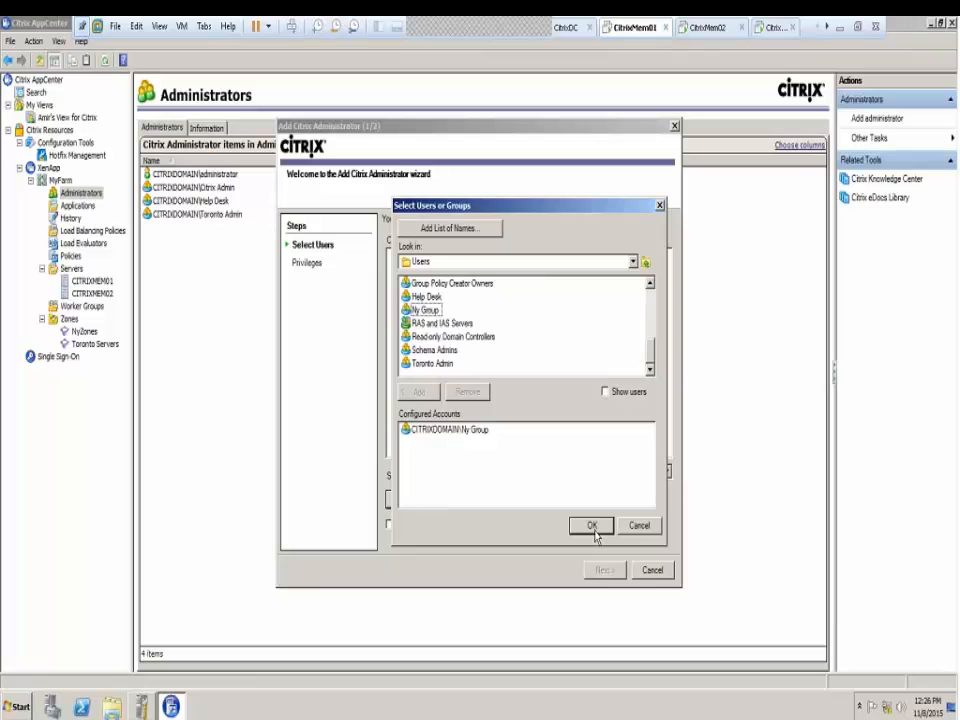
left_click(486, 429)
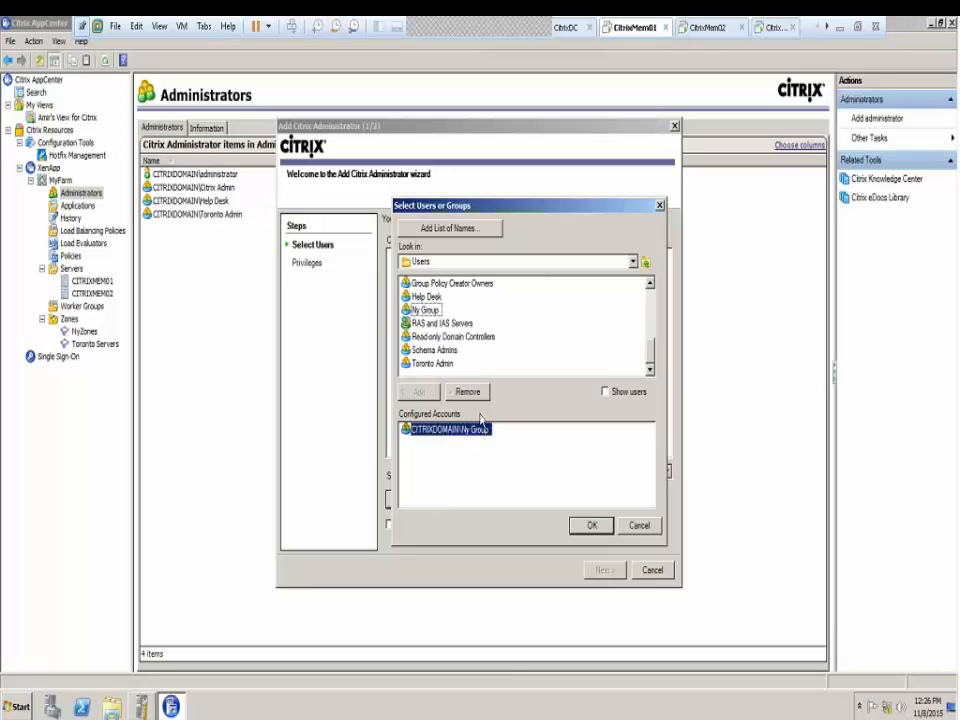
left_click(469, 392)
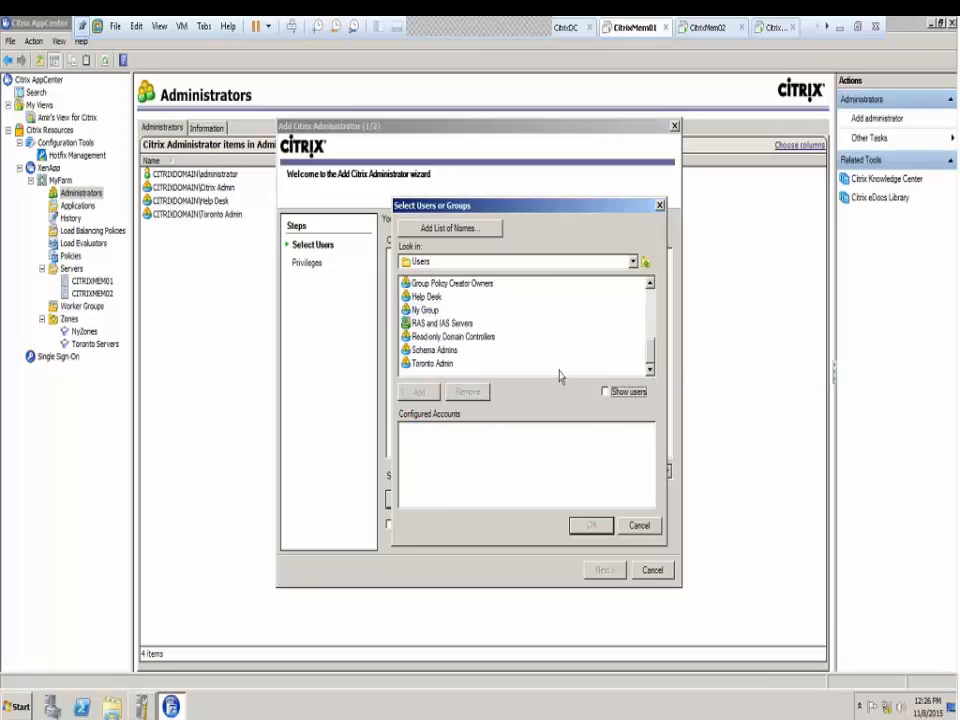
Include users in the list, add User04 as the configured account, and confirm
left_click(605, 391)
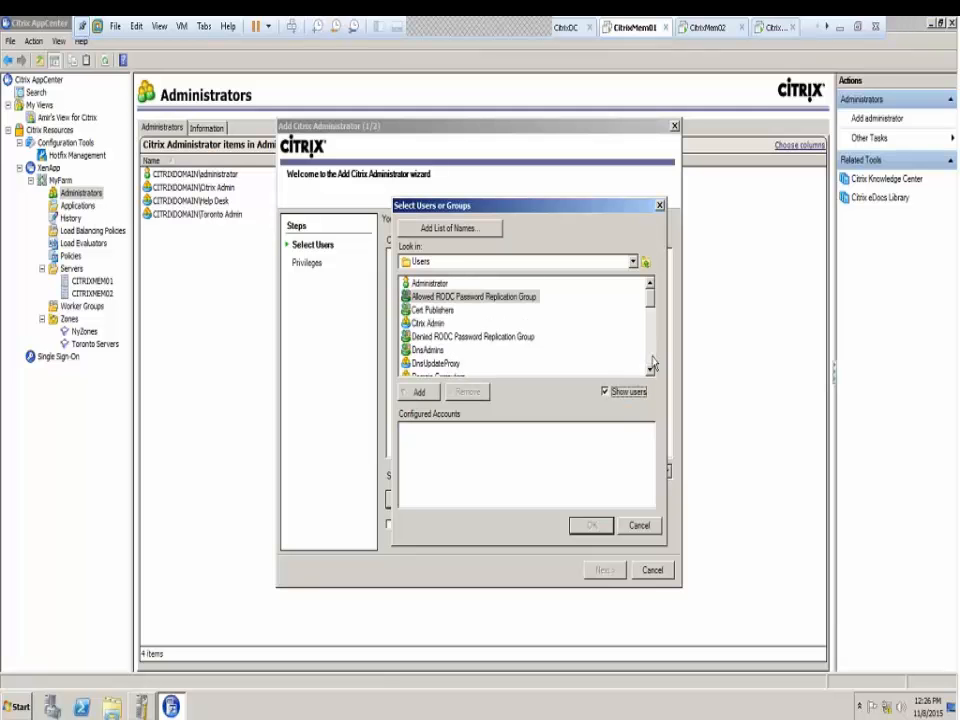
left_click(434, 351)
key("u")
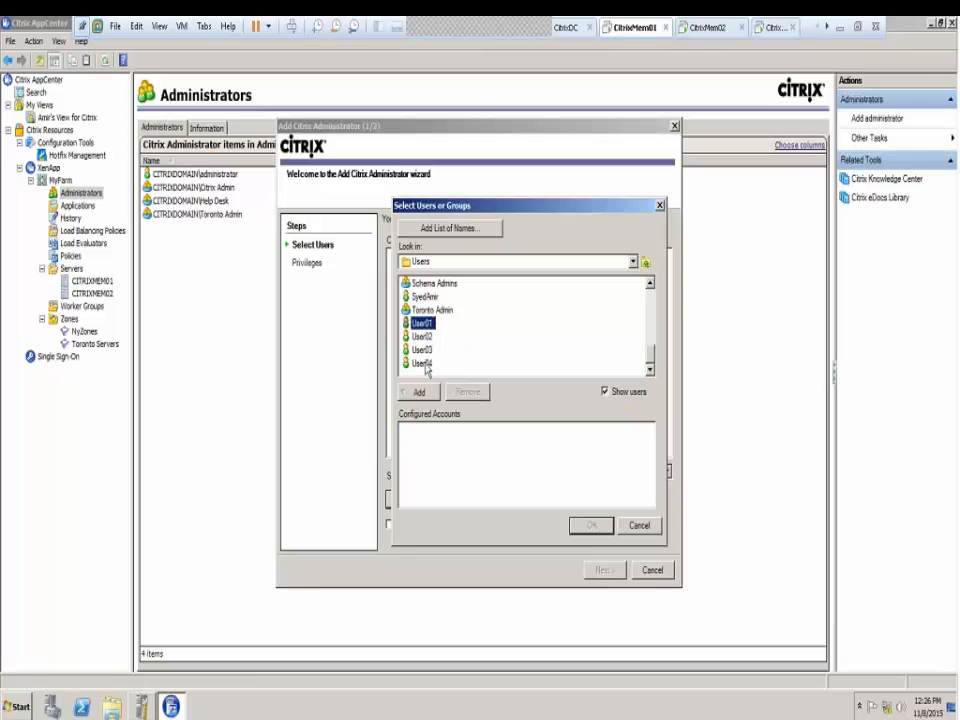
double_click(426, 366)
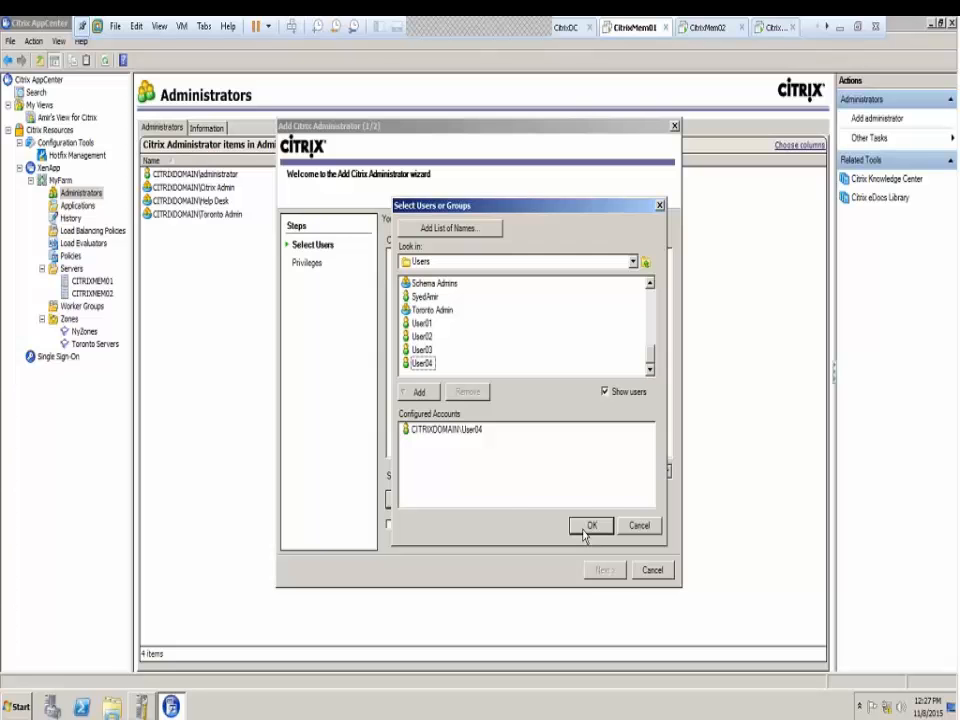
left_click(587, 530)
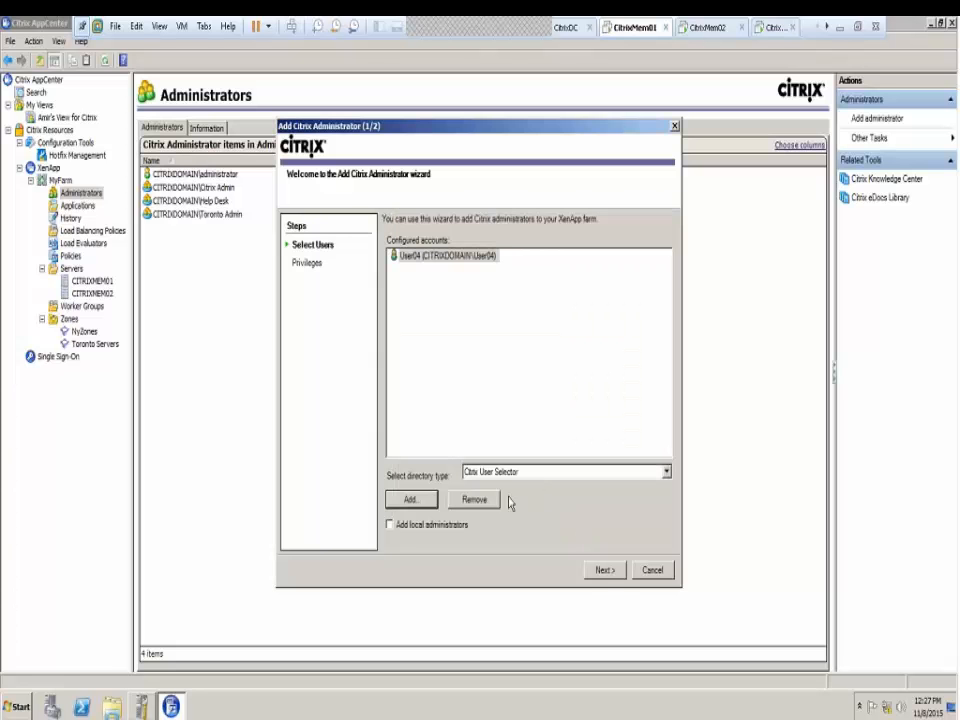
Choose Custom privileges for User04 and browse the Servers, Printer Management, Load Balancing, Applications and Administrators folders
left_click(607, 572)
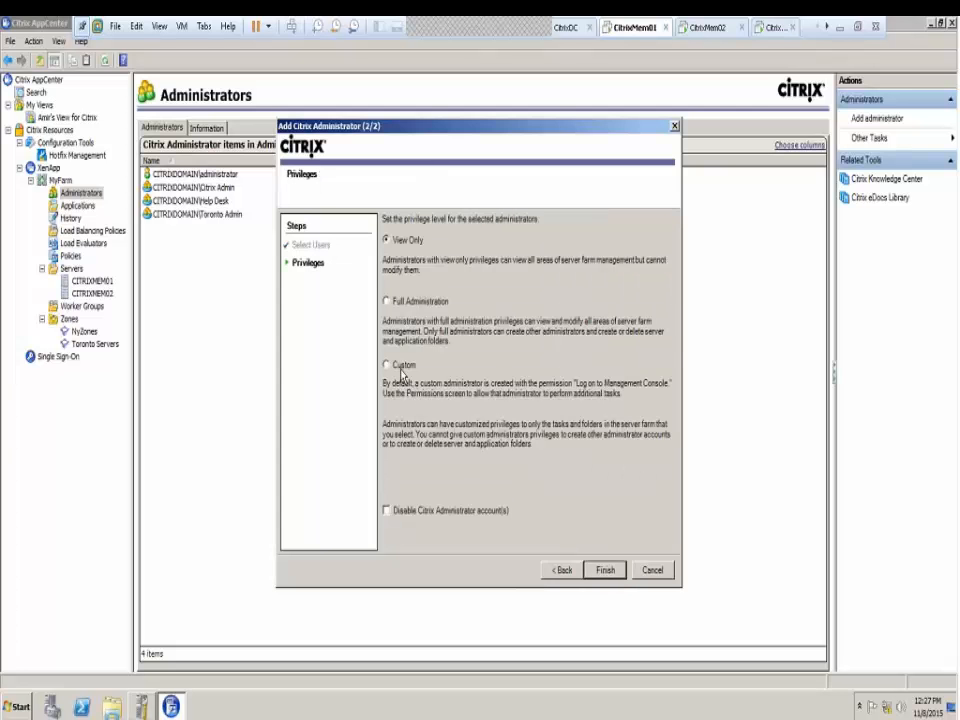
left_click(386, 364)
left_click(605, 570)
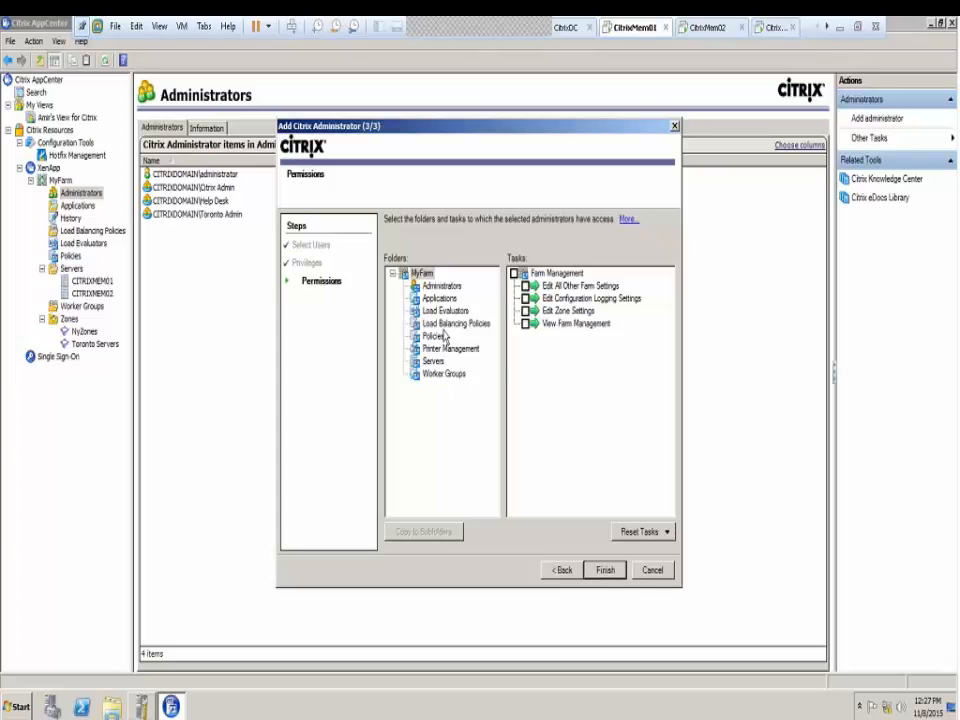
left_click(433, 362)
left_click(440, 348)
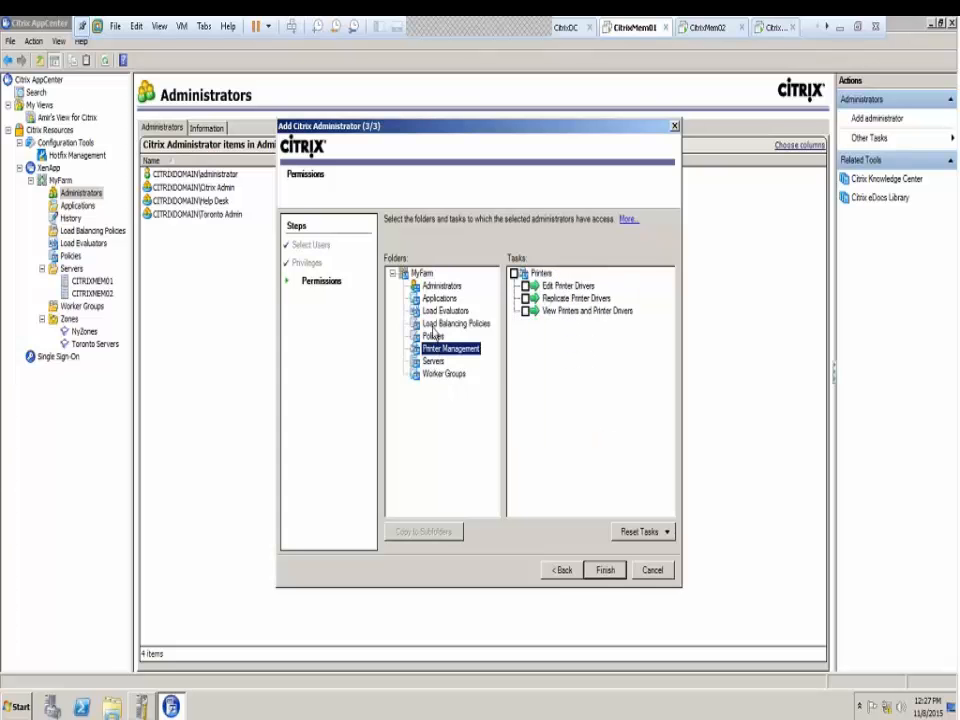
left_click(445, 323)
left_click(438, 298)
left_click(438, 286)
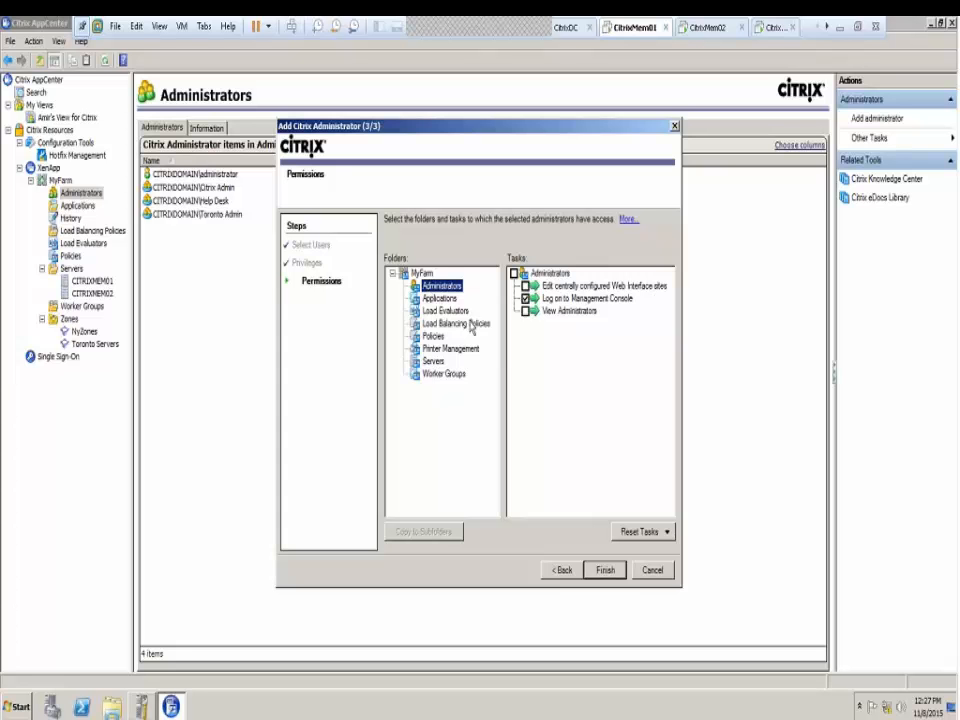
Toggle the View Administrators permission on and off, then cancel the wizard
left_click(525, 312)
left_click(433, 361)
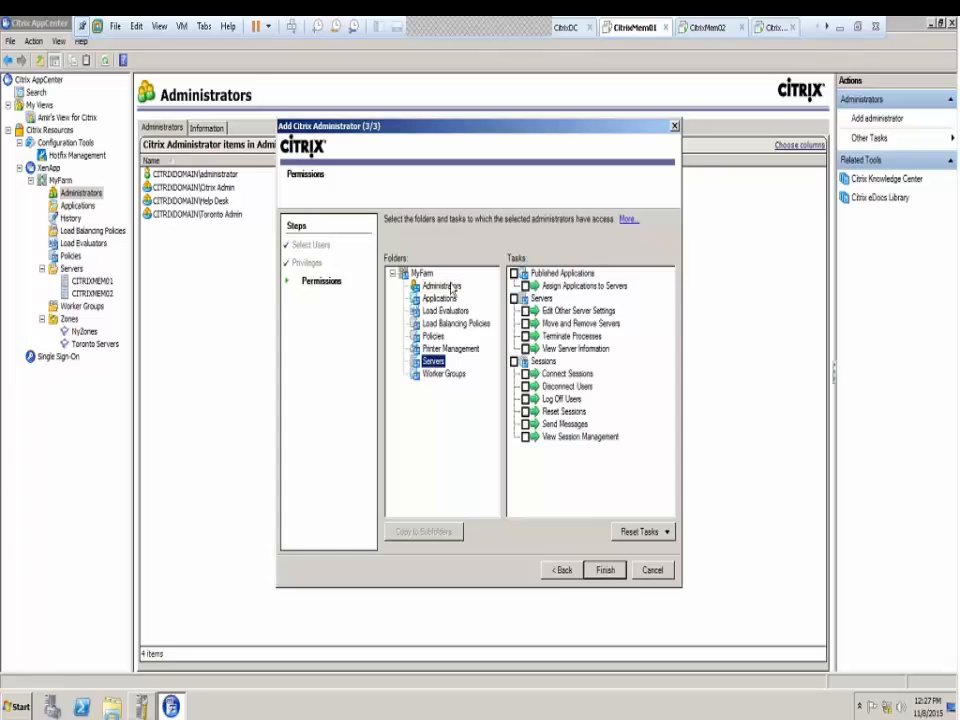
left_click(445, 287)
left_click(525, 311)
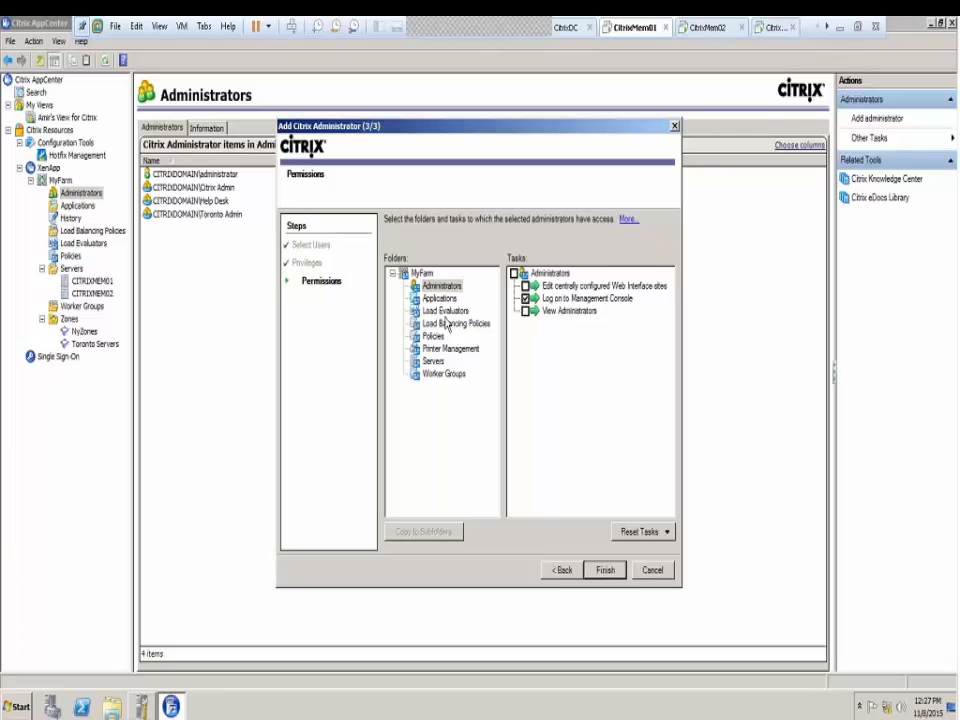
left_click(433, 361)
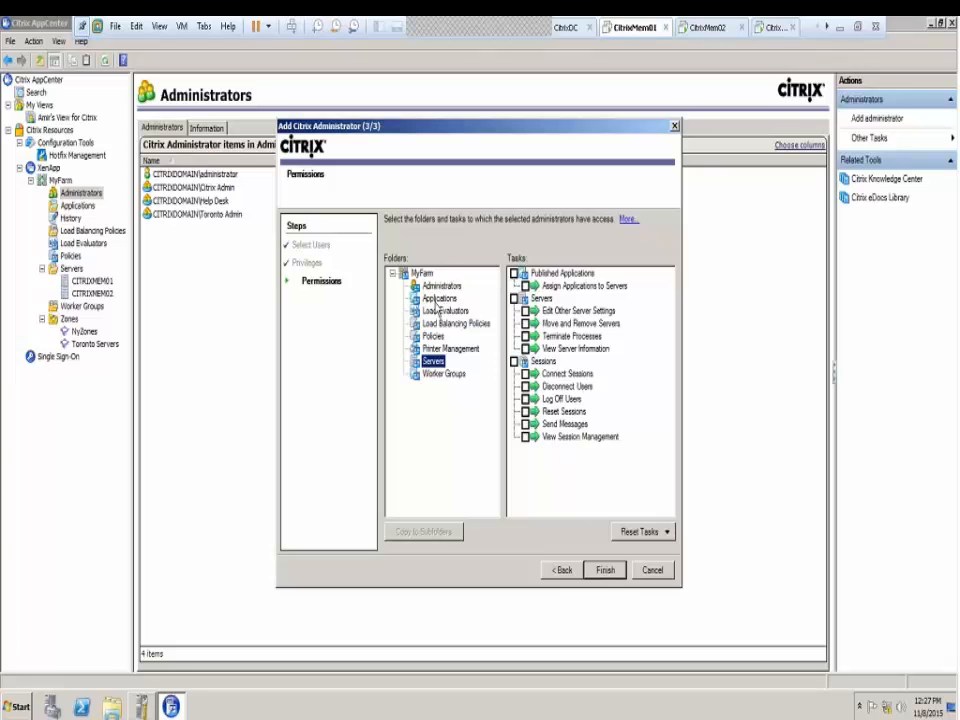
left_click(438, 299)
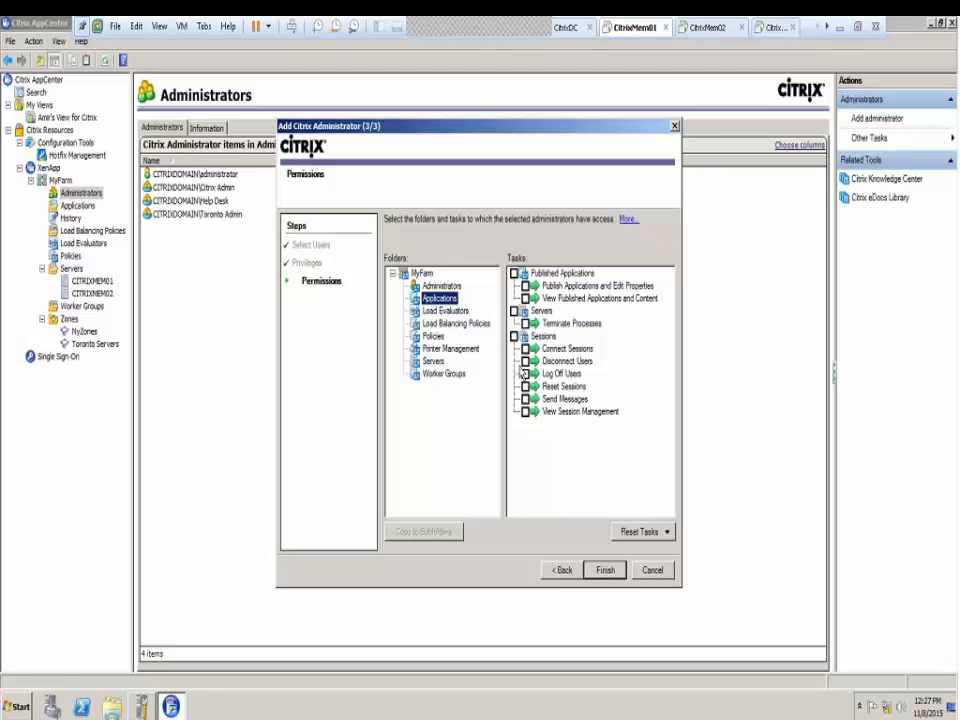
left_click(656, 572)
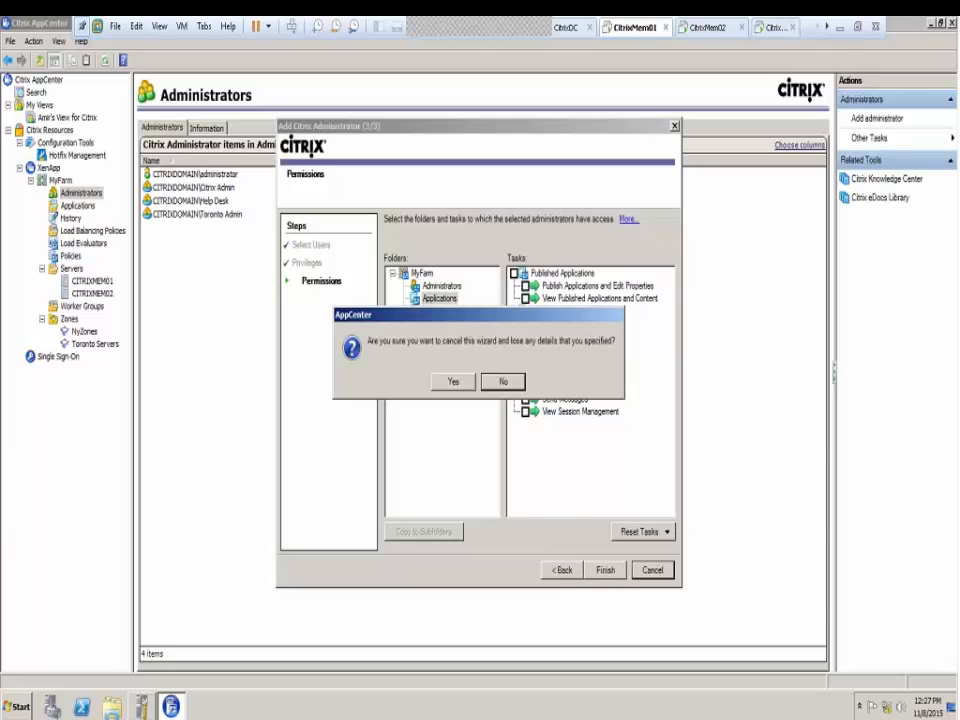
Discard the wizard, select MyFarm, and start then discard another Add Administrator wizard
left_click(449, 382)
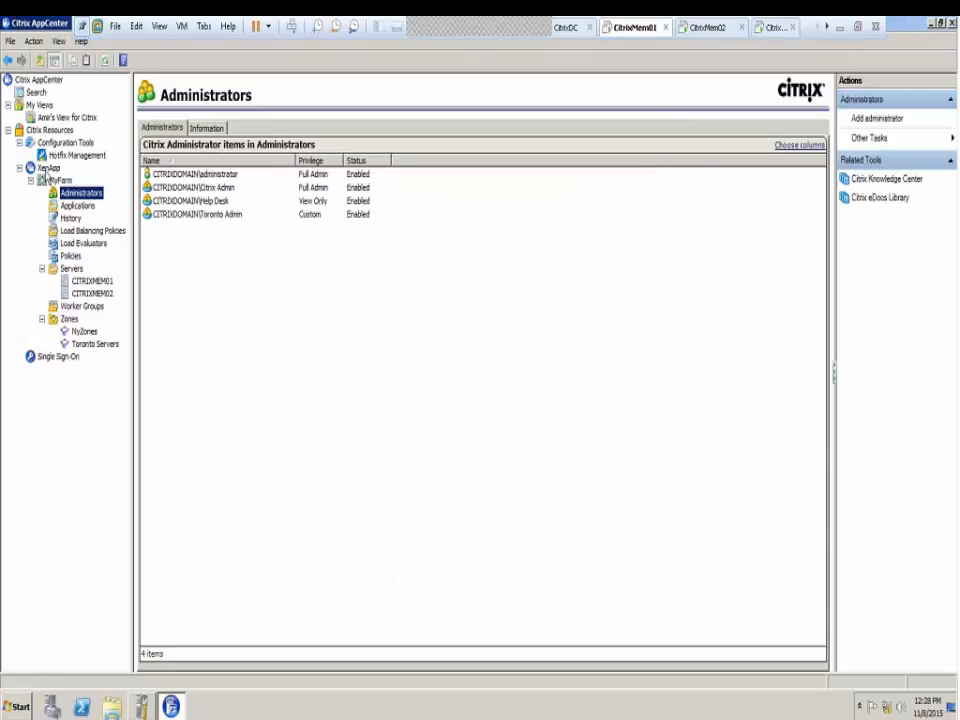
left_click(62, 180)
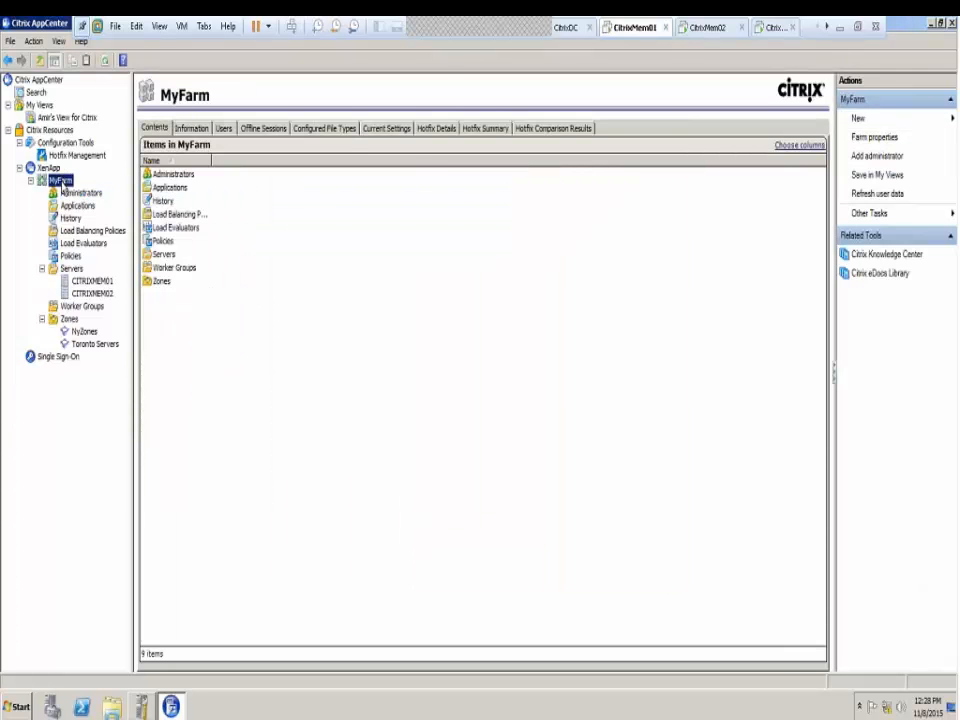
right_click(64, 188)
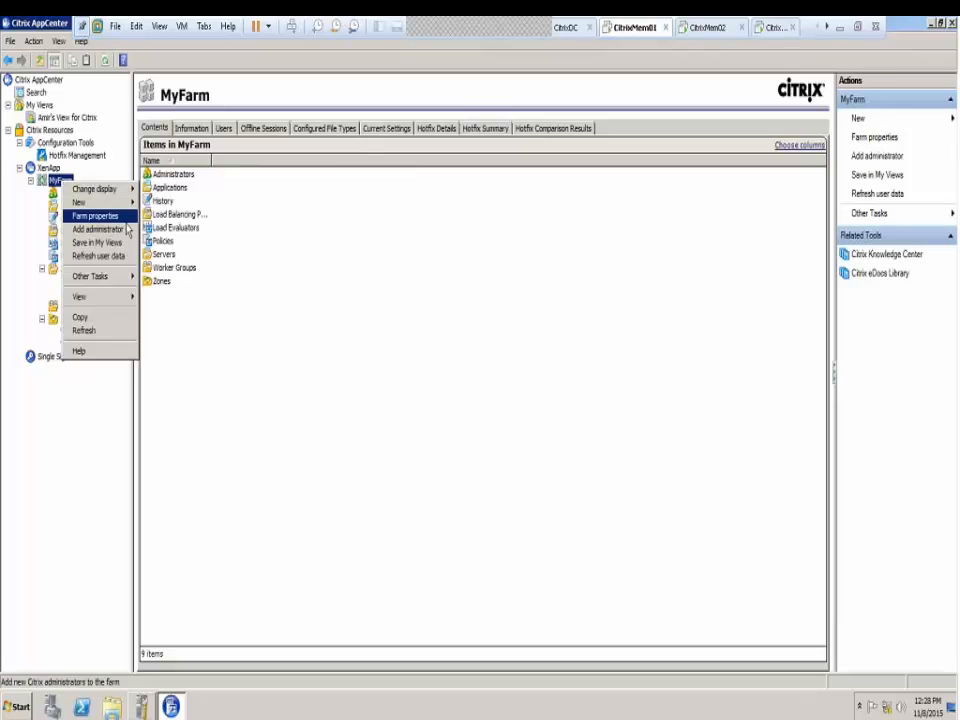
left_click(100, 229)
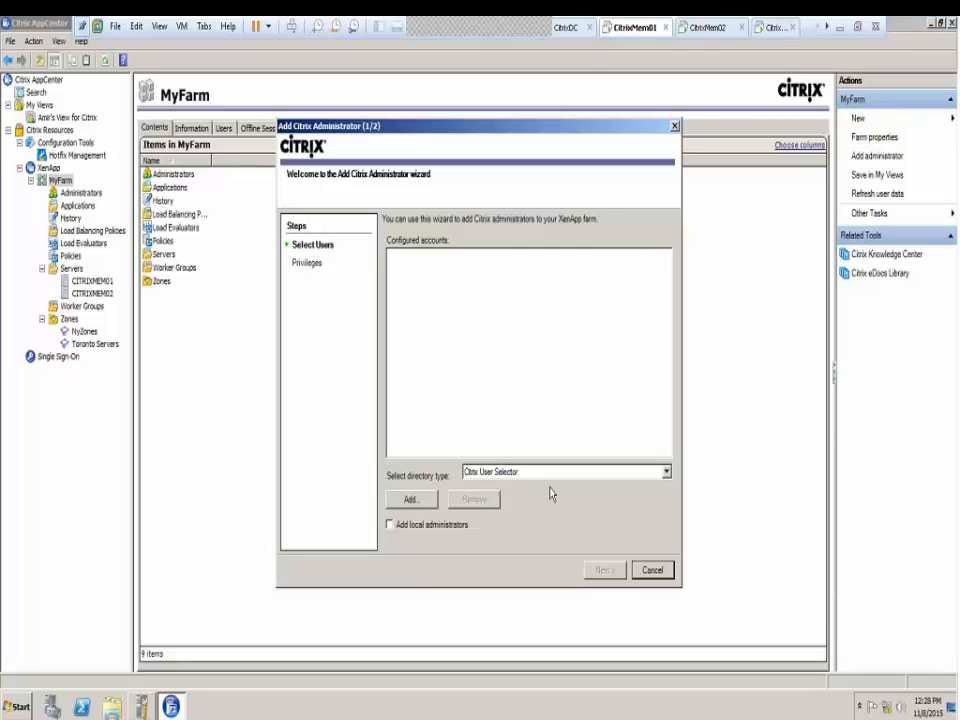
left_click(655, 570)
left_click(448, 378)
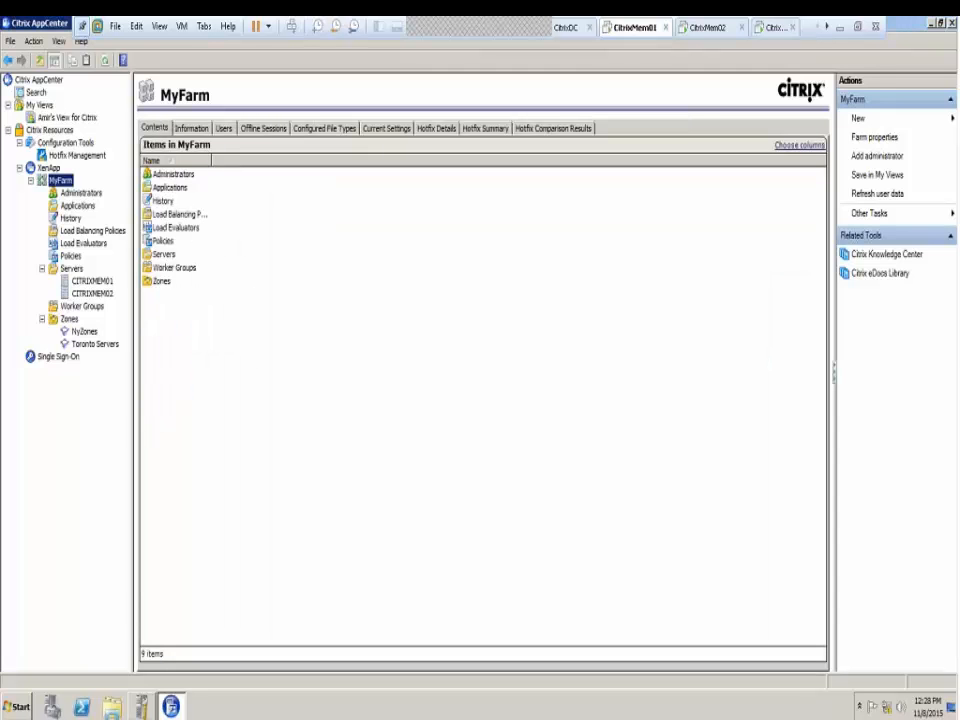
Review MyFarm's Configuration Logging farm properties and close without changes
right_click(58, 181)
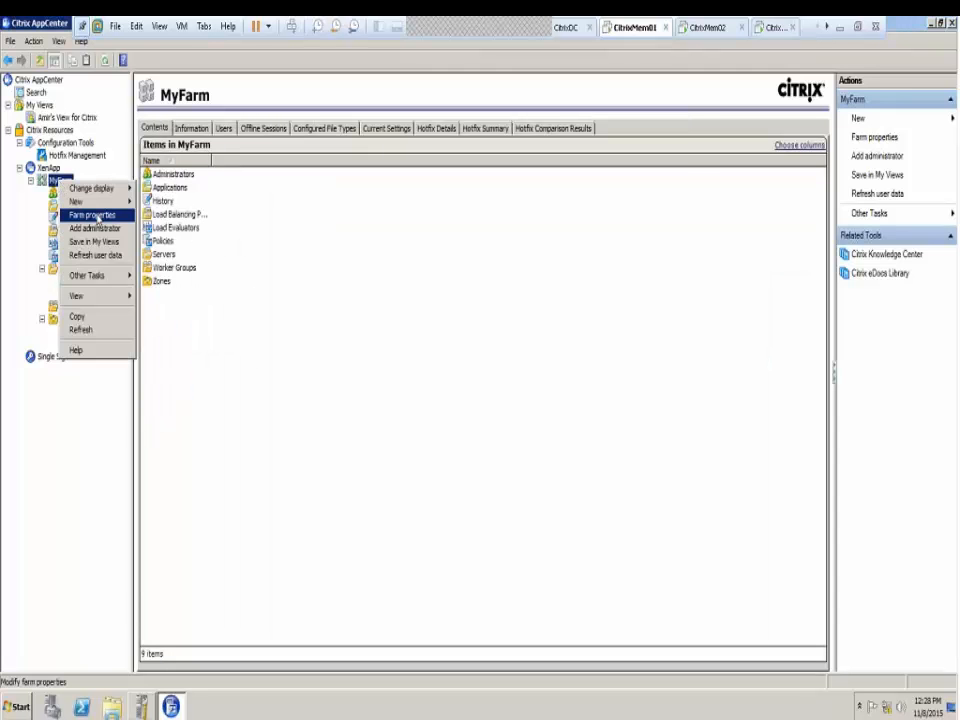
left_click(96, 216)
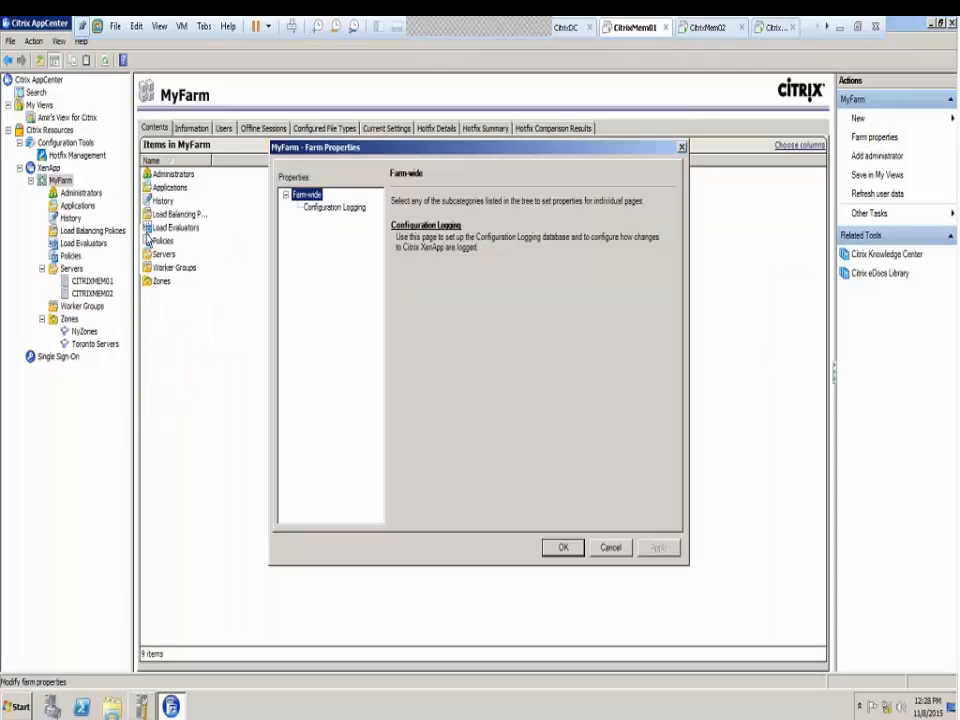
left_click(332, 208)
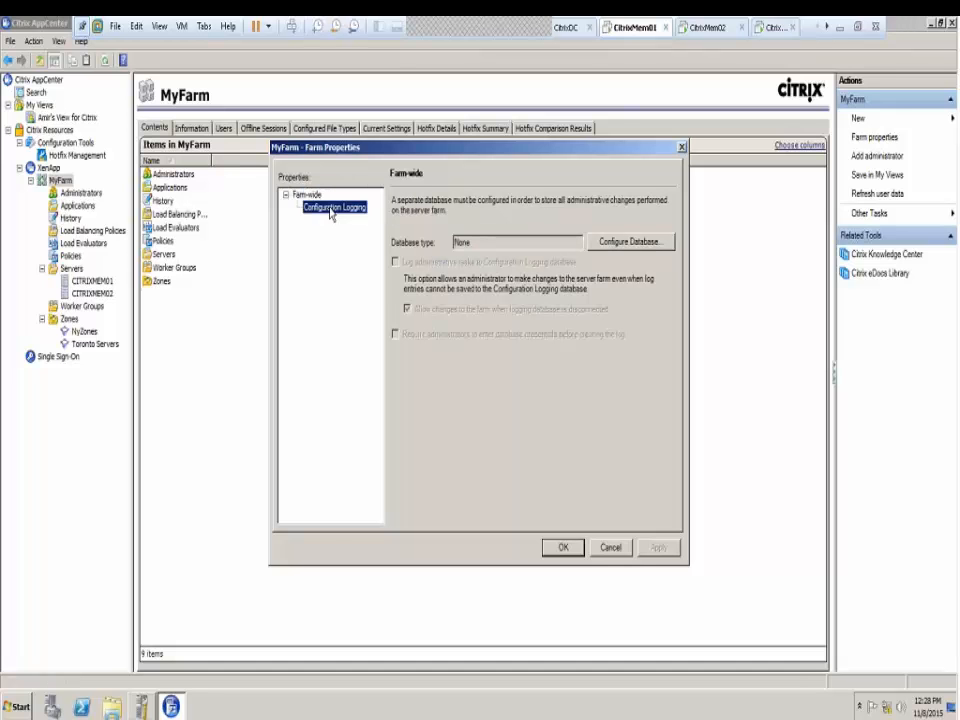
left_click(611, 548)
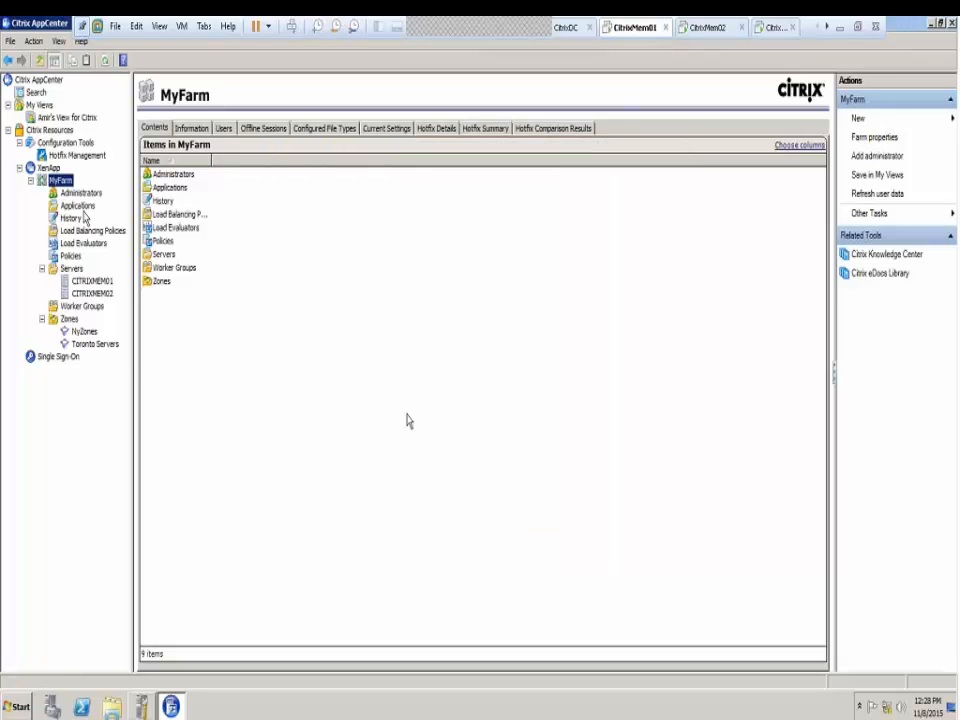
Start a new Add Administrator wizard from MyFarm and browse CITRIXDOMAIN.LOCAL's containers
right_click(62, 181)
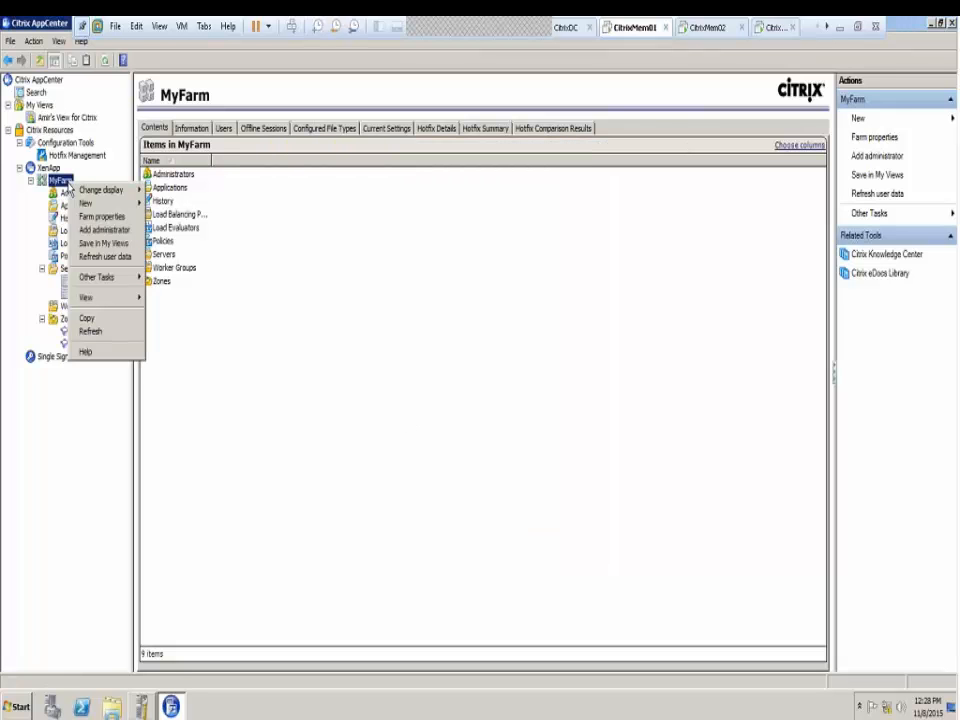
left_click(104, 230)
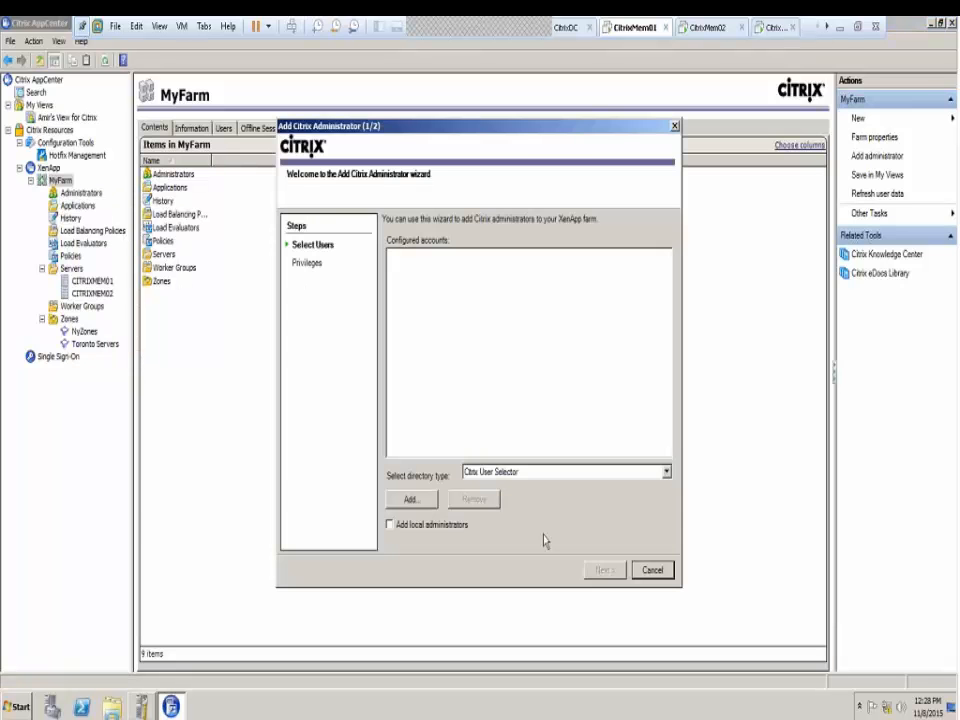
left_click(424, 500)
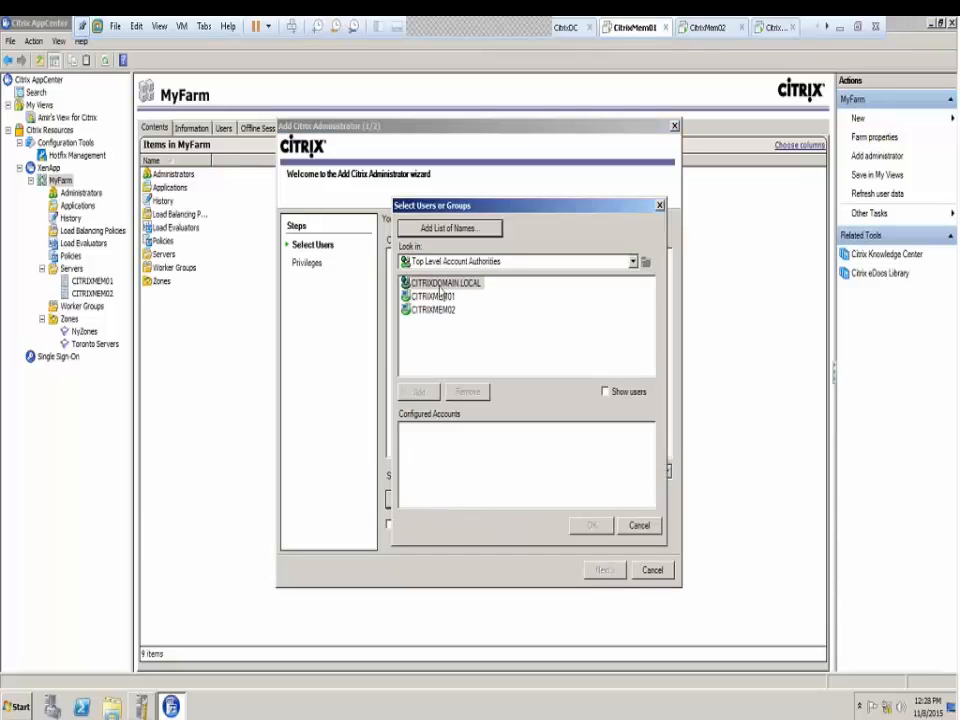
double_click(440, 285)
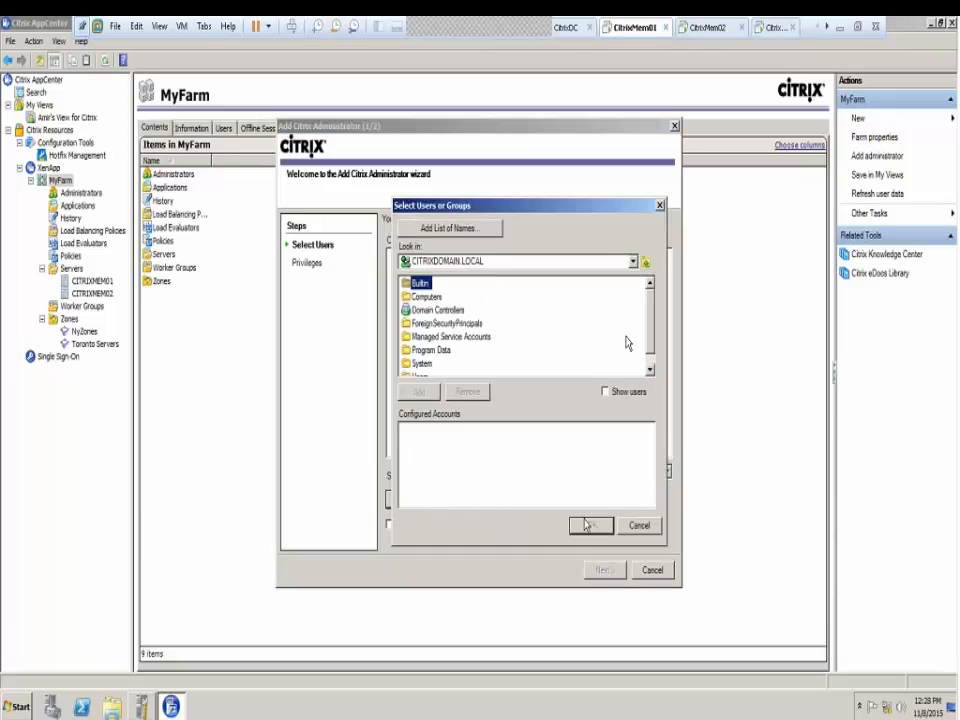
scroll(450, 355, "down", 1)
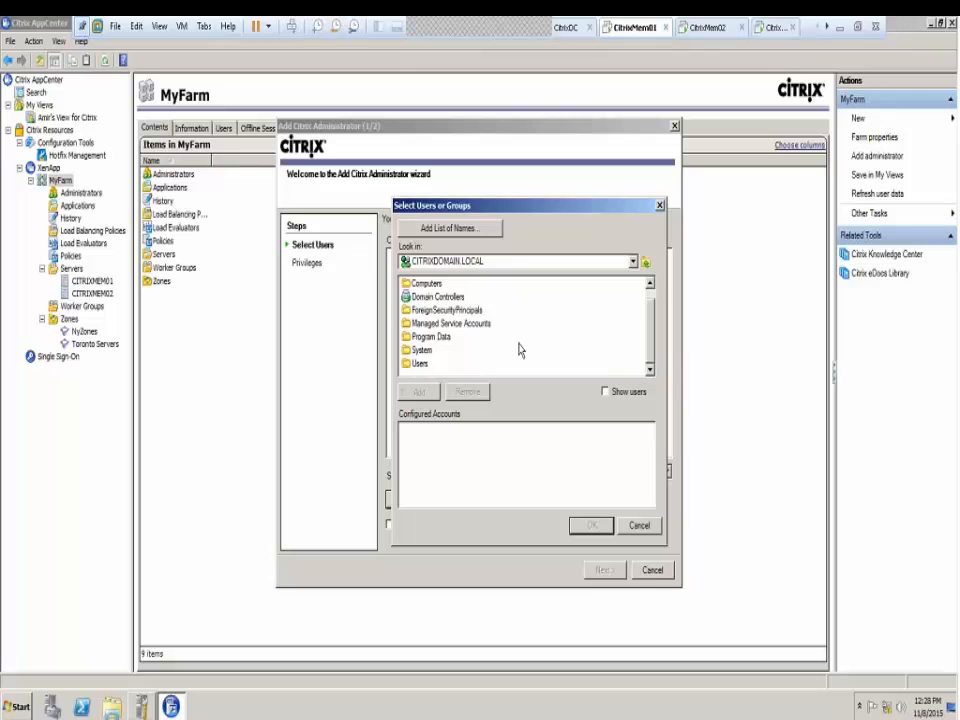
Include users in the list, open the Users container and choose My Group as the account
left_click(604, 391)
scroll(418, 364, "down", 1)
double_click(420, 364)
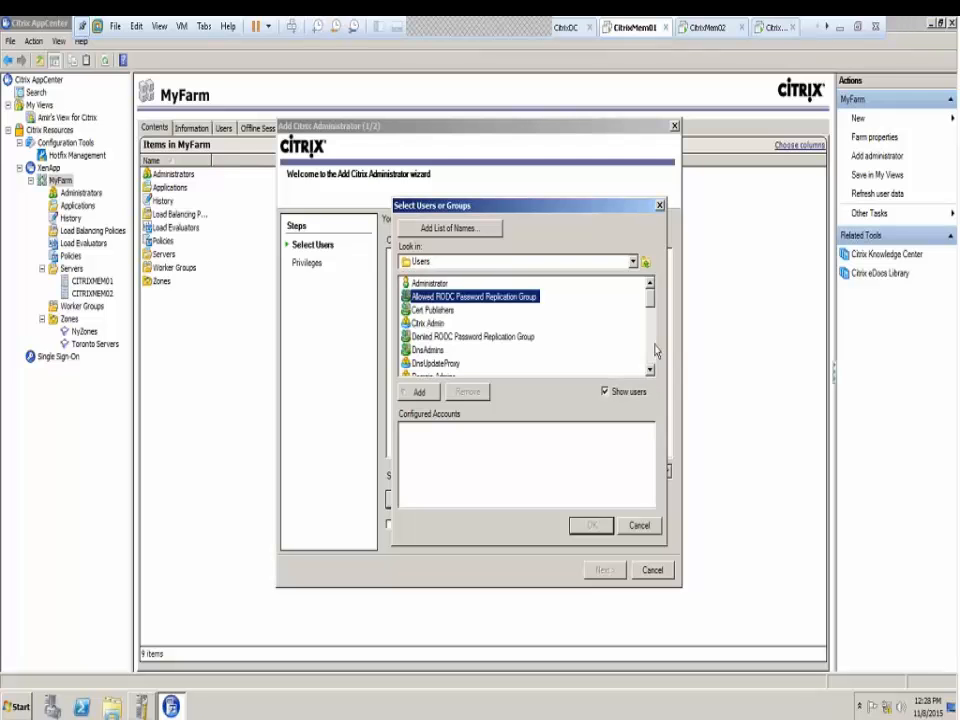
left_click(650, 352)
left_click(650, 352)
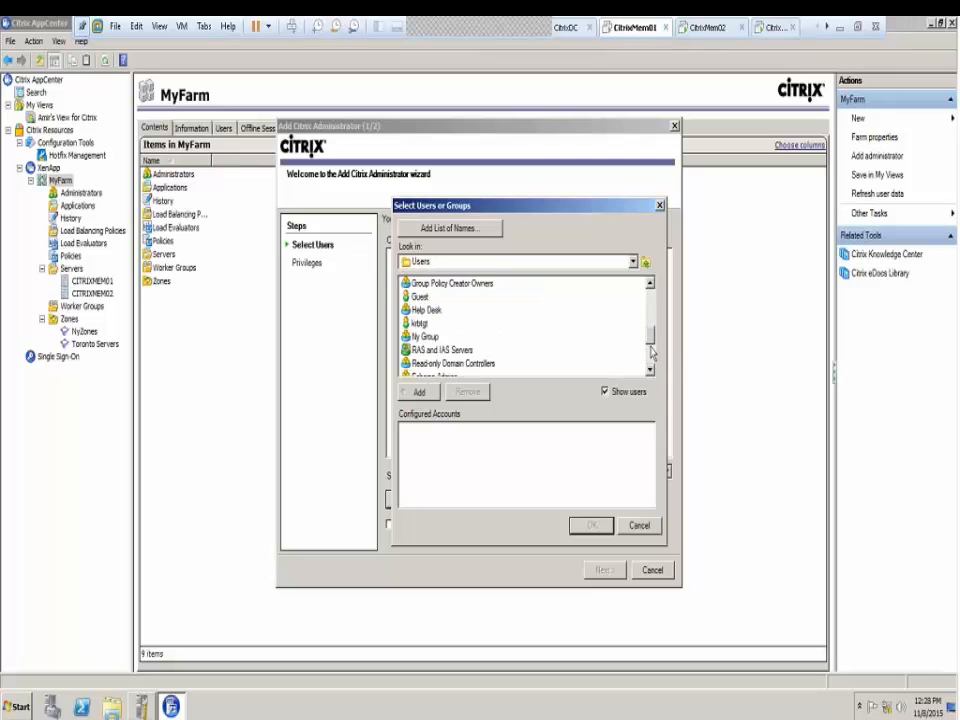
left_click(650, 362)
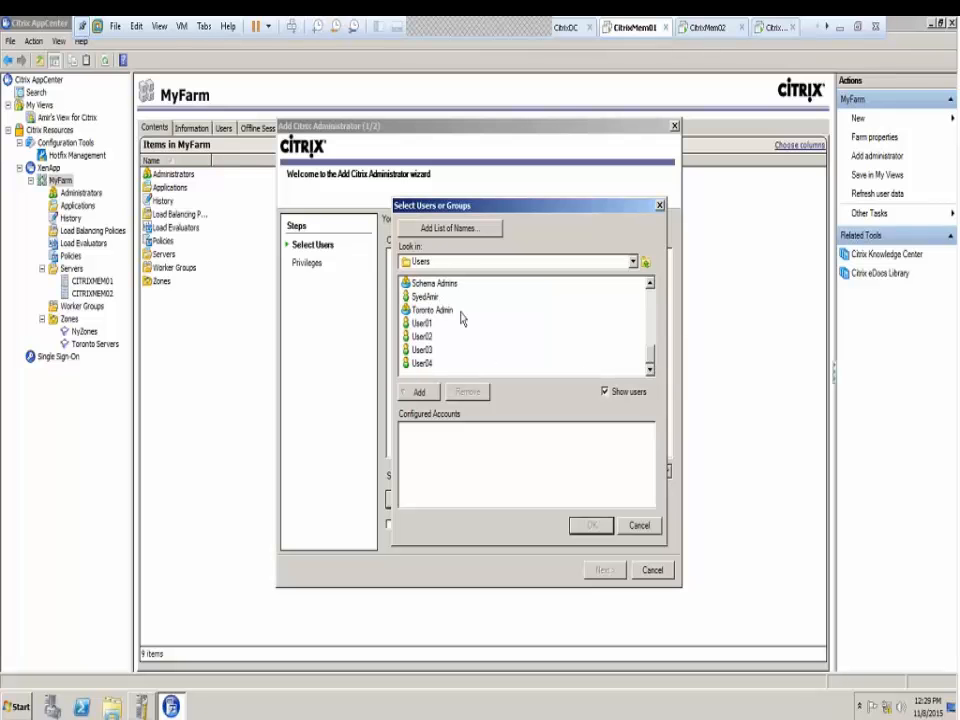
scroll(462, 318, "up", 1)
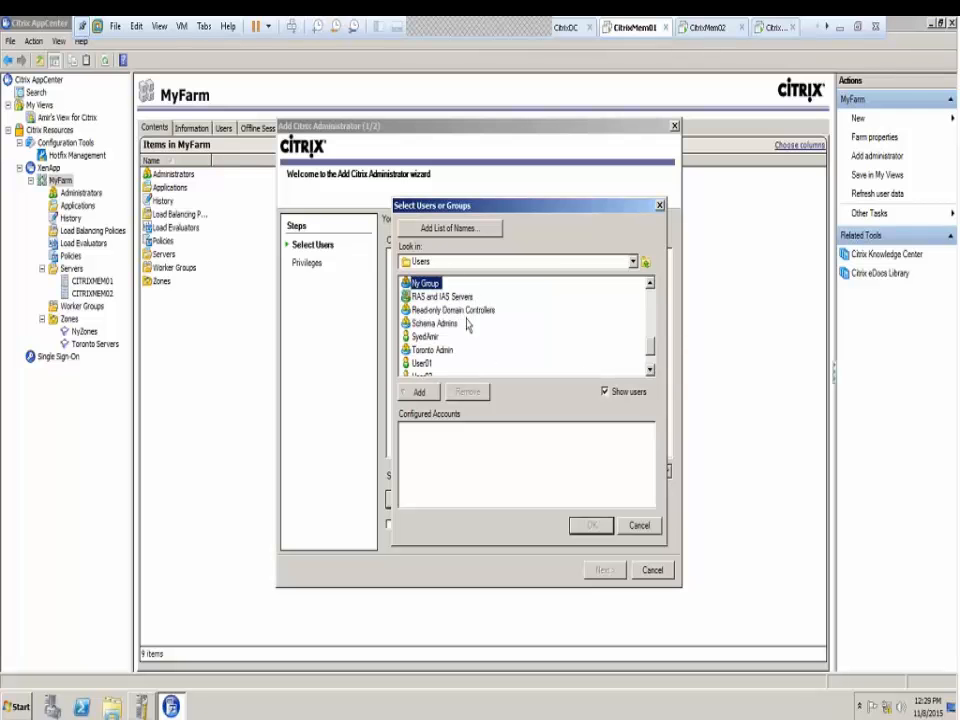
double_click(427, 288)
left_click(577, 524)
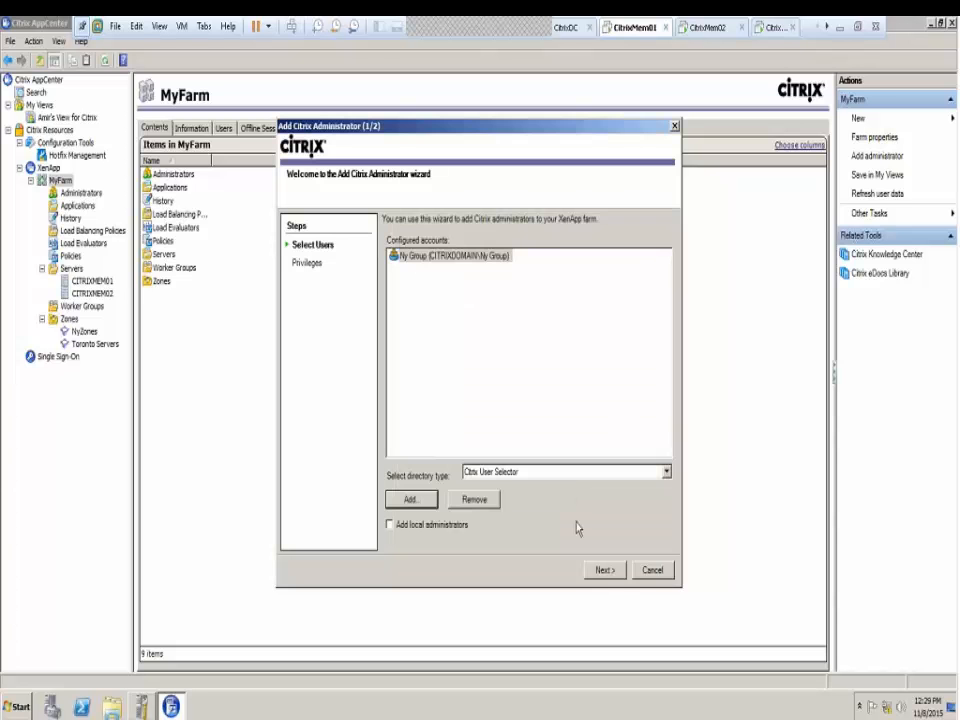
Give My Group custom privileges with every Servers and Sessions task on the Servers folder
left_click(605, 570)
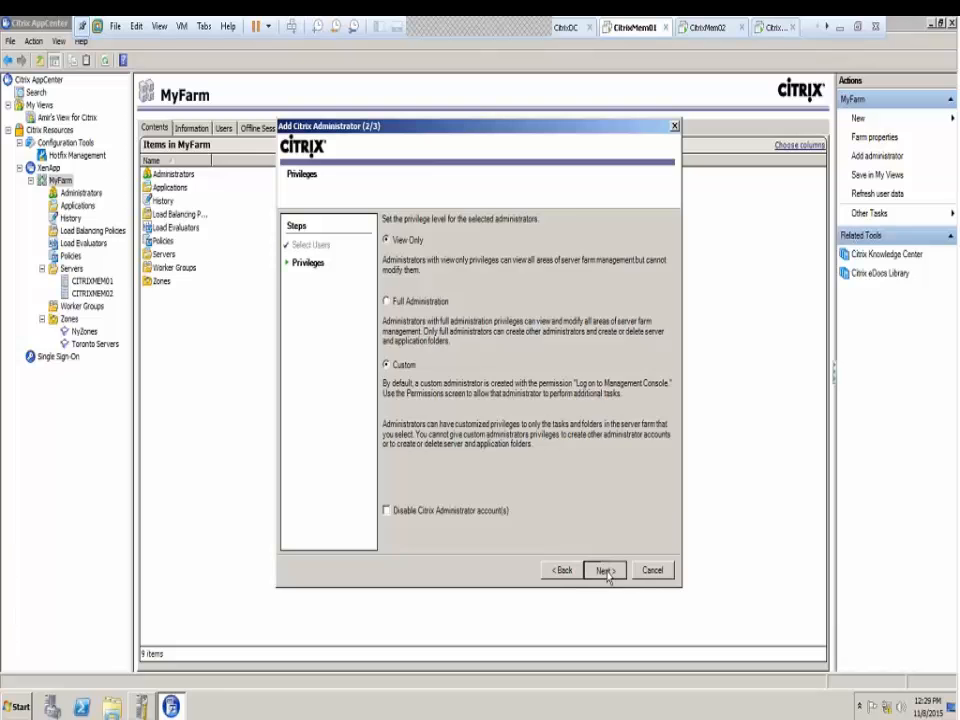
left_click(607, 570)
left_click(440, 363)
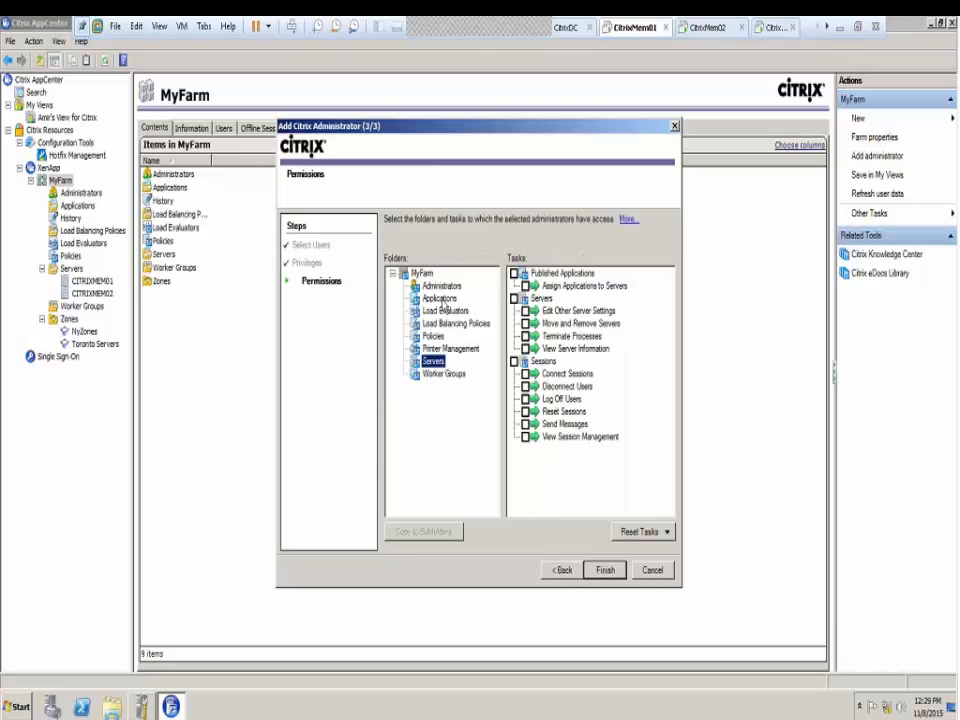
left_click(439, 299)
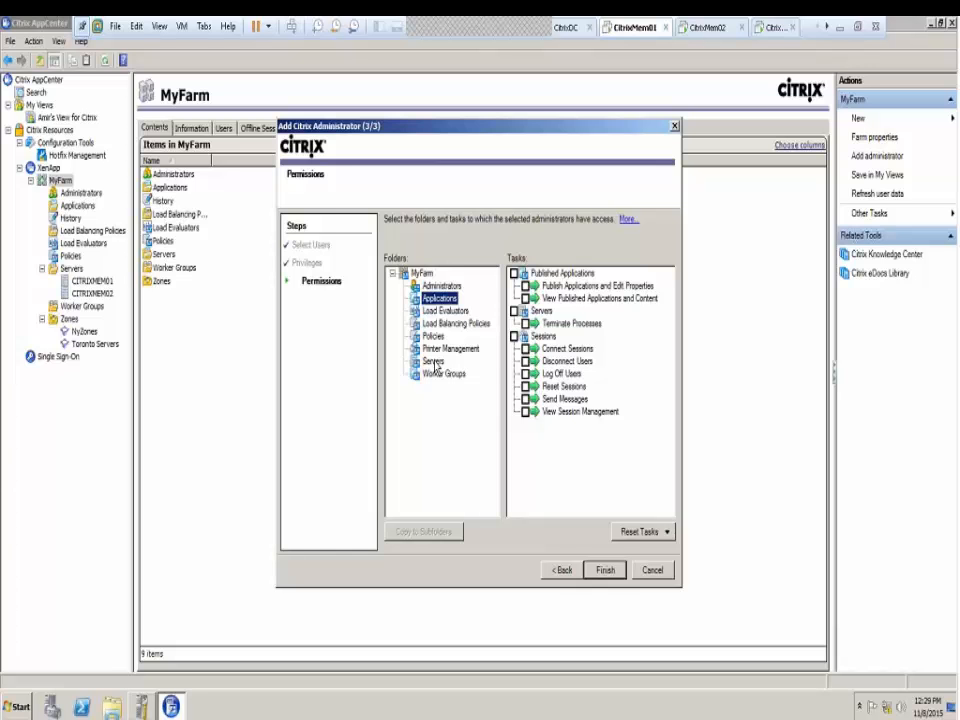
left_click(434, 362)
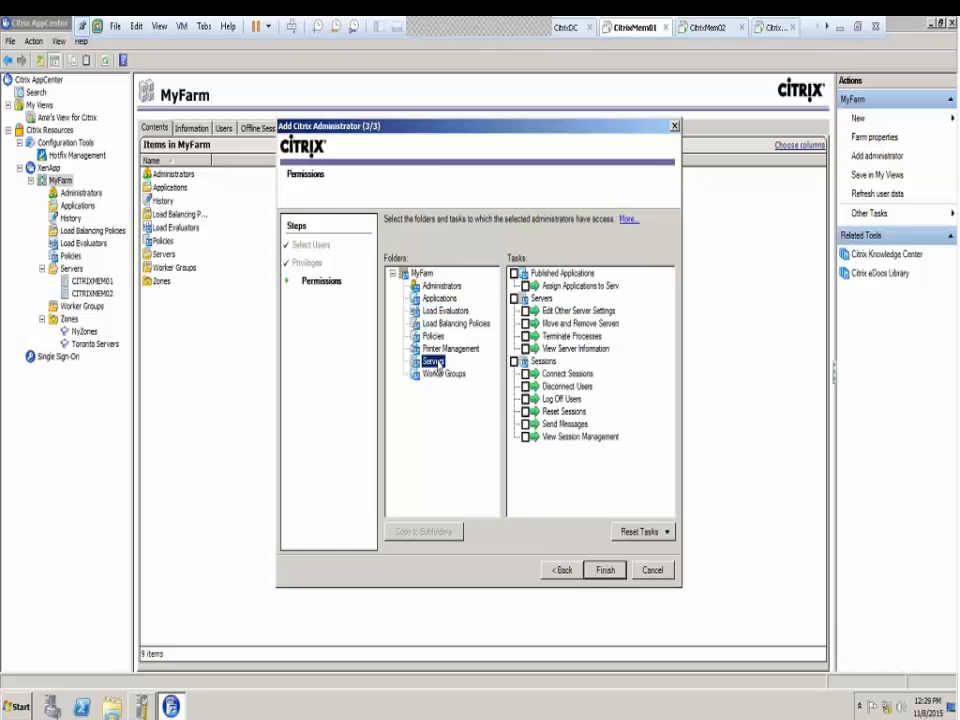
left_click(514, 298)
left_click(514, 361)
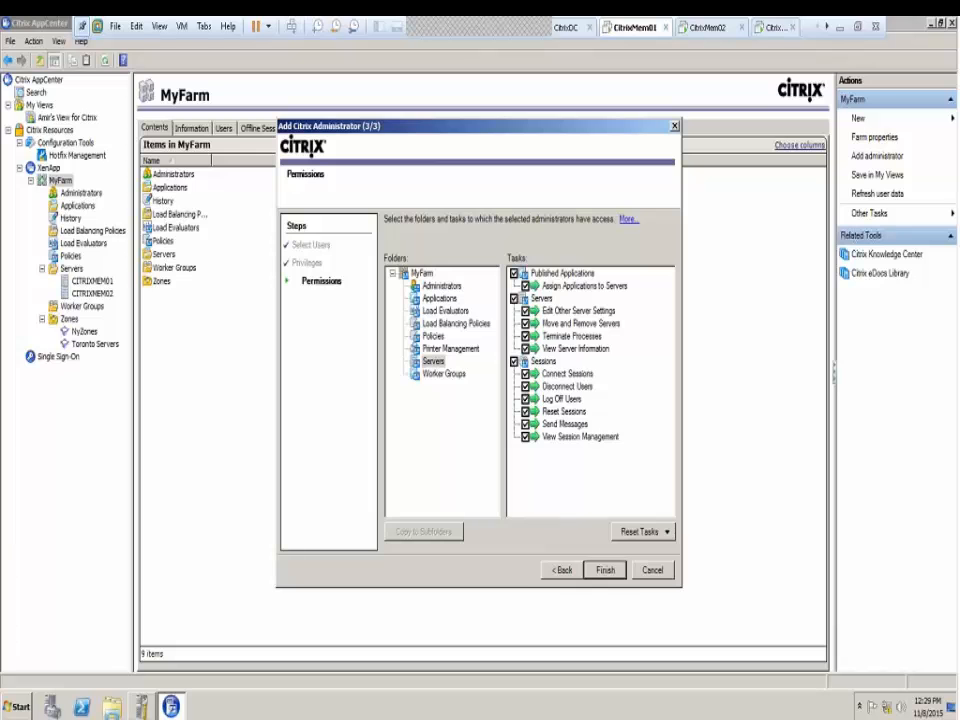
left_click(605, 570)
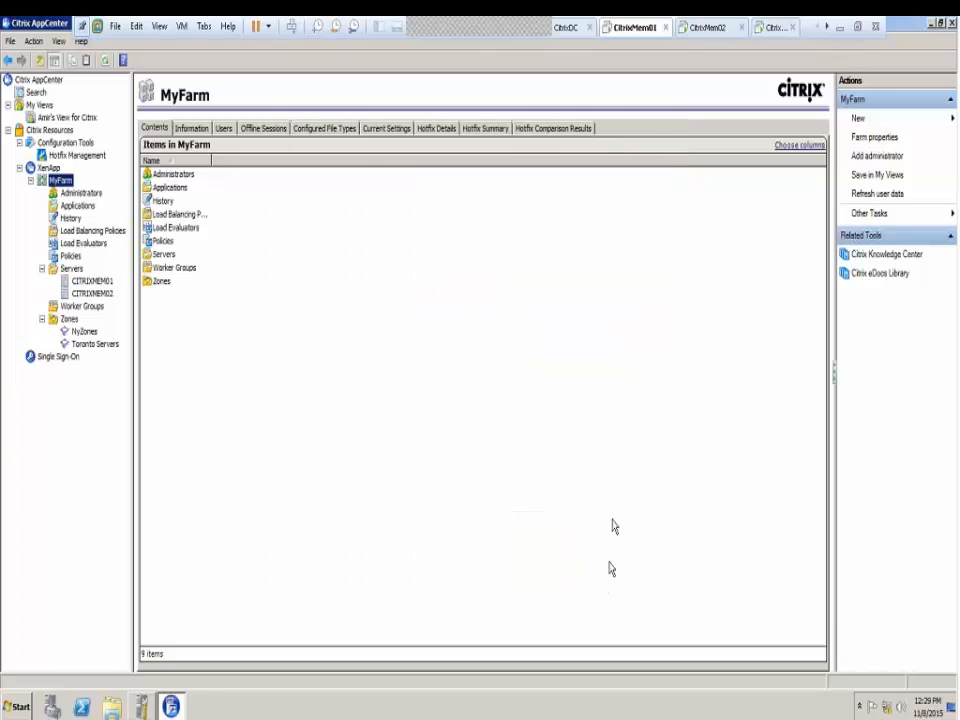
Browse each farm administrator's details, ending on Toronto Admin's current permission settings
left_click(81, 194)
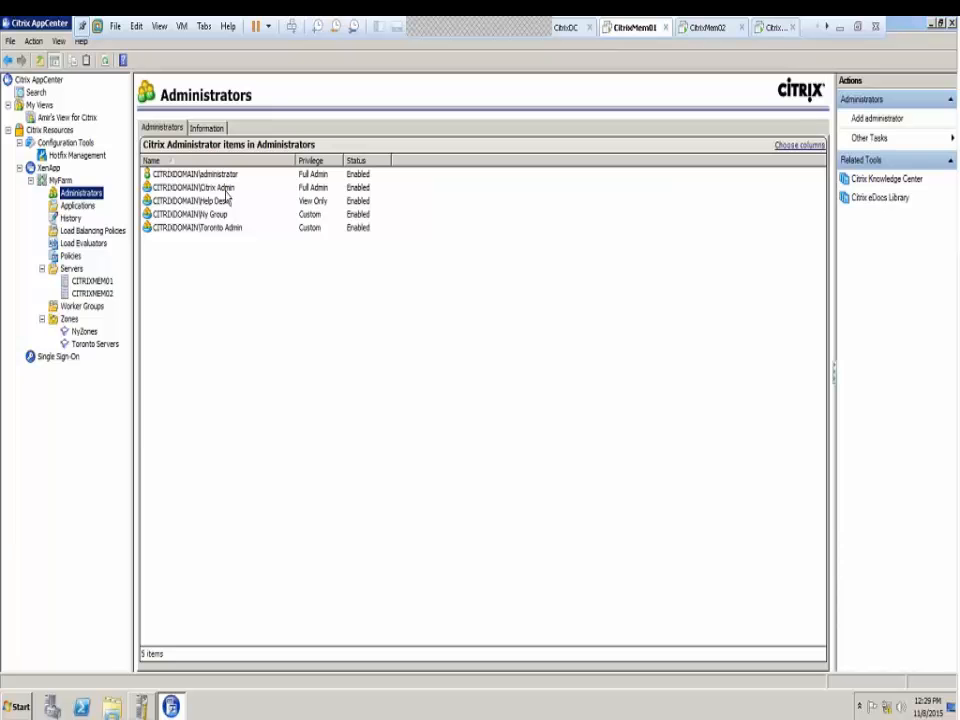
left_click(207, 176)
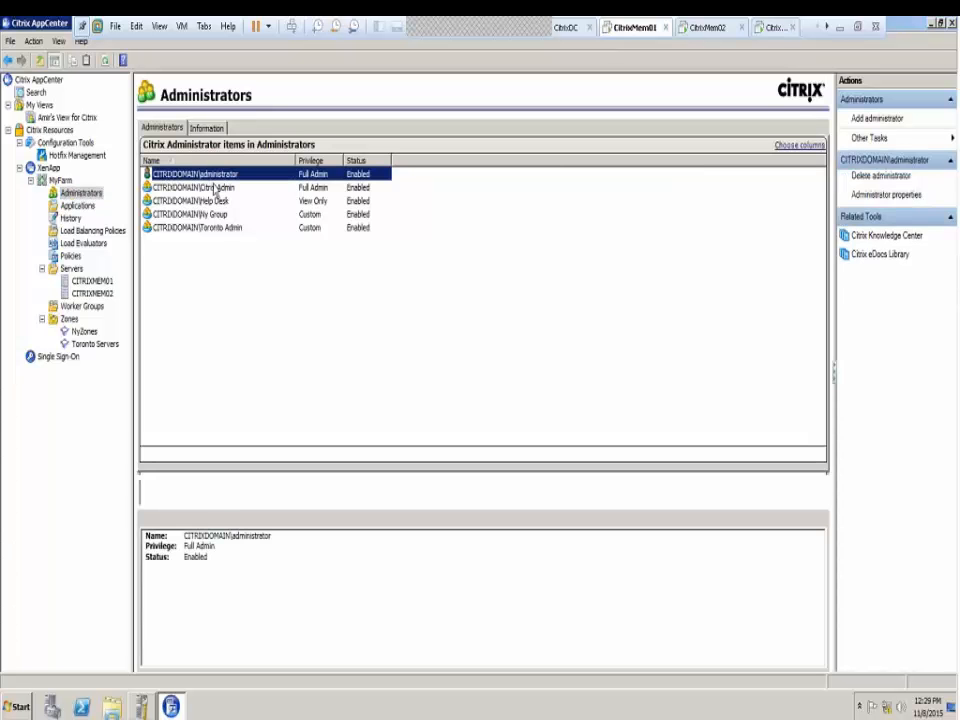
left_click(226, 191)
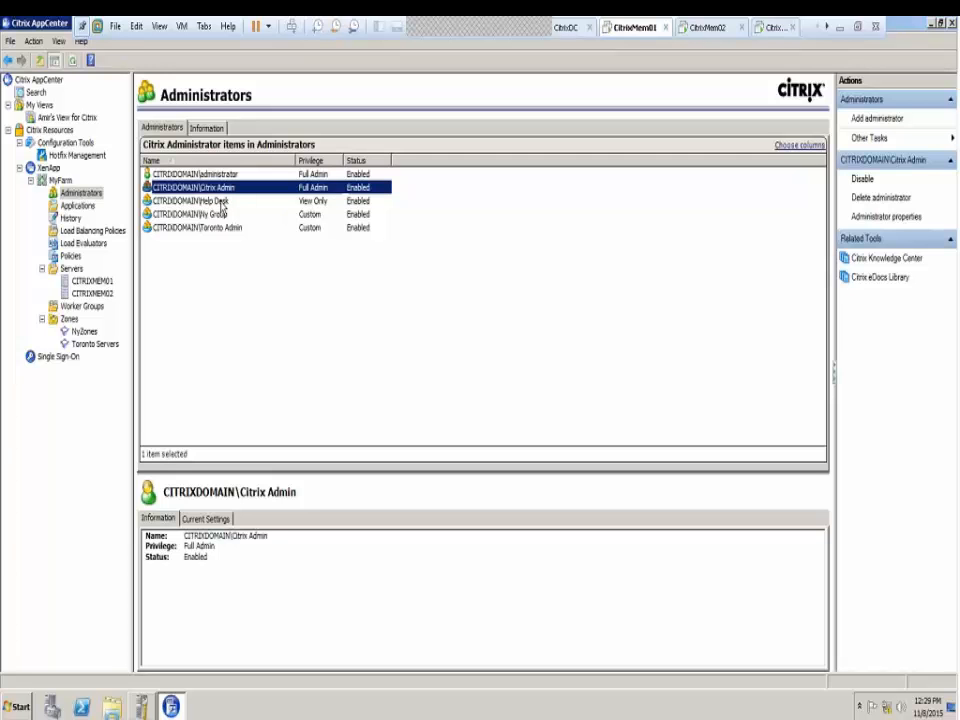
left_click(221, 203)
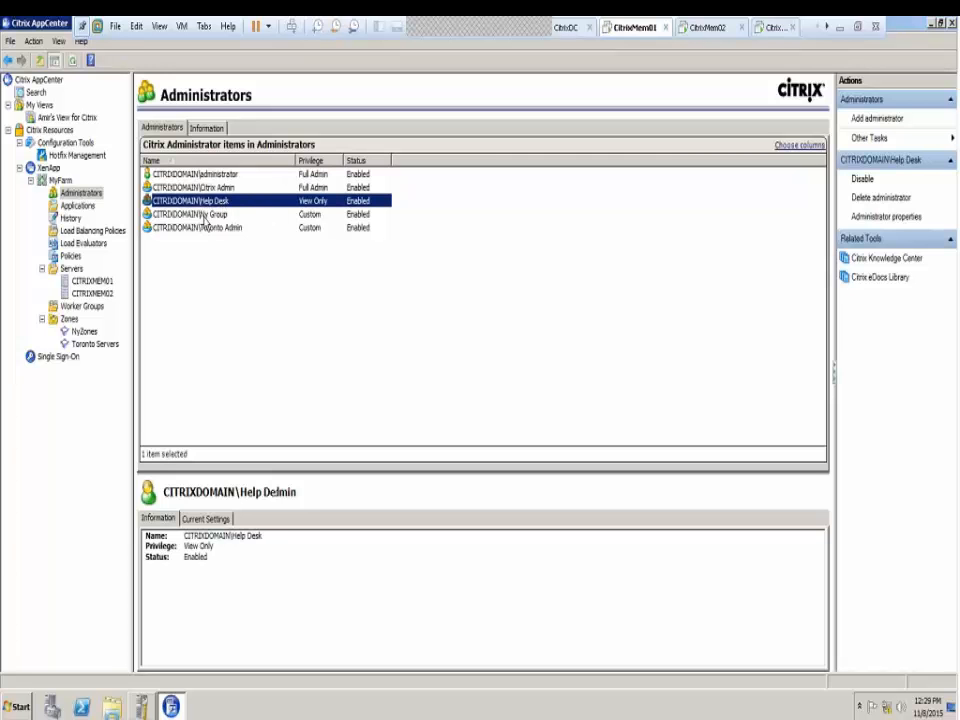
left_click(205, 217)
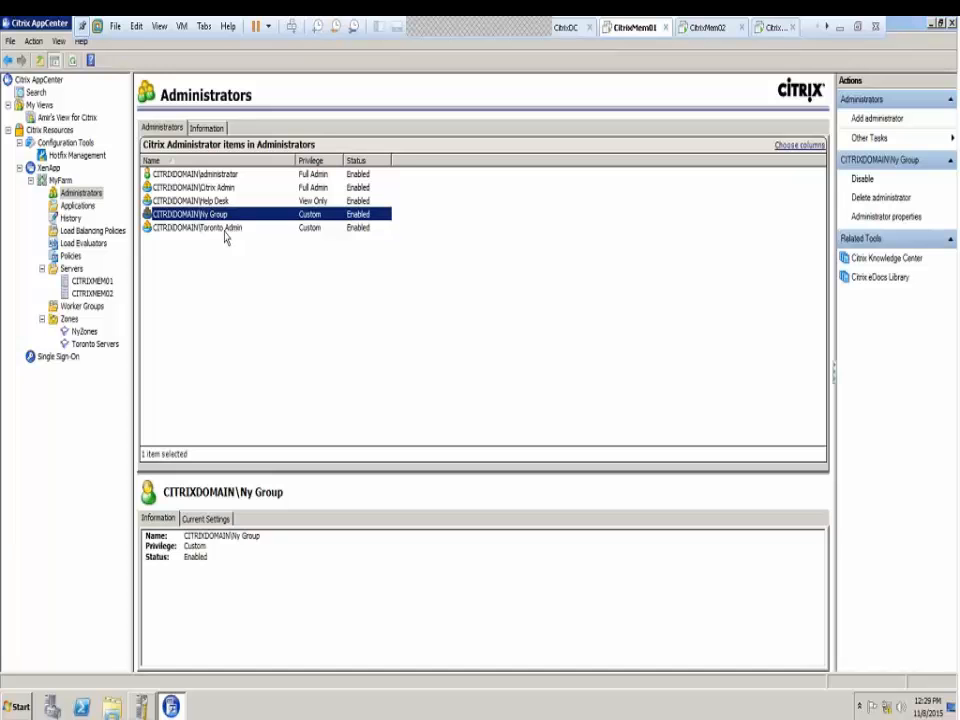
left_click(225, 230)
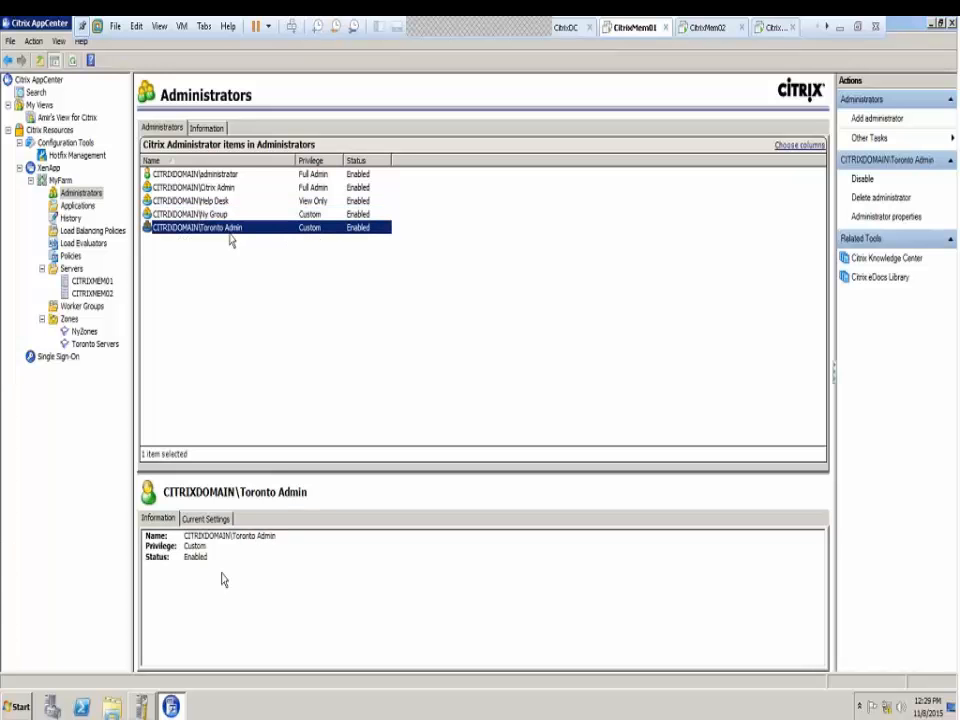
left_click(212, 519)
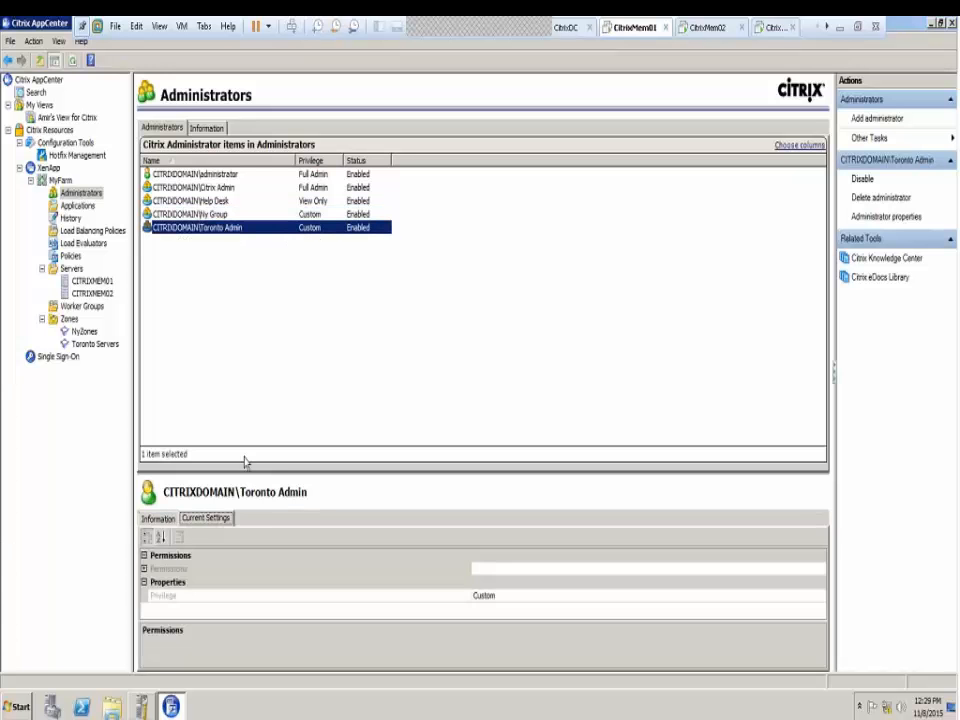
Show Ny Group's current settings and expand its Administrators permissions
left_click(214, 214)
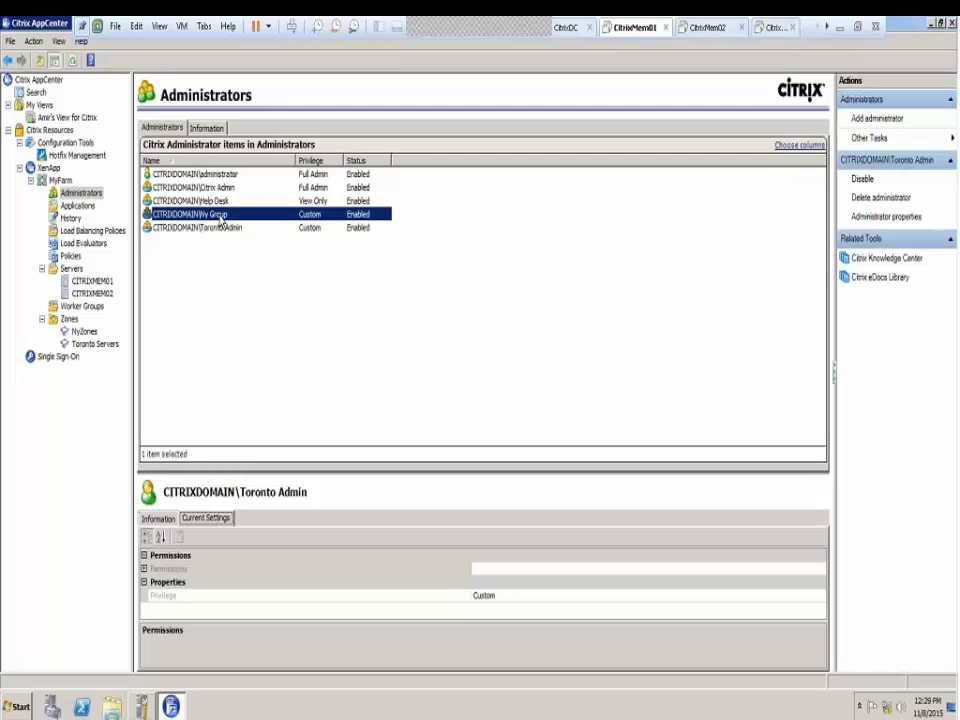
left_click(205, 518)
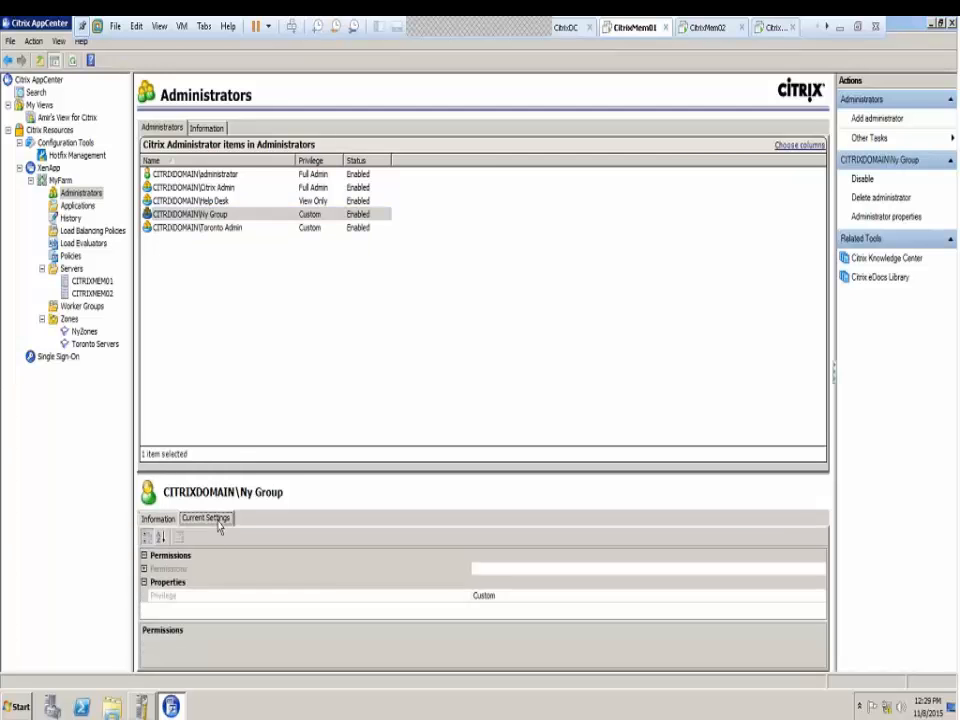
left_click(144, 569)
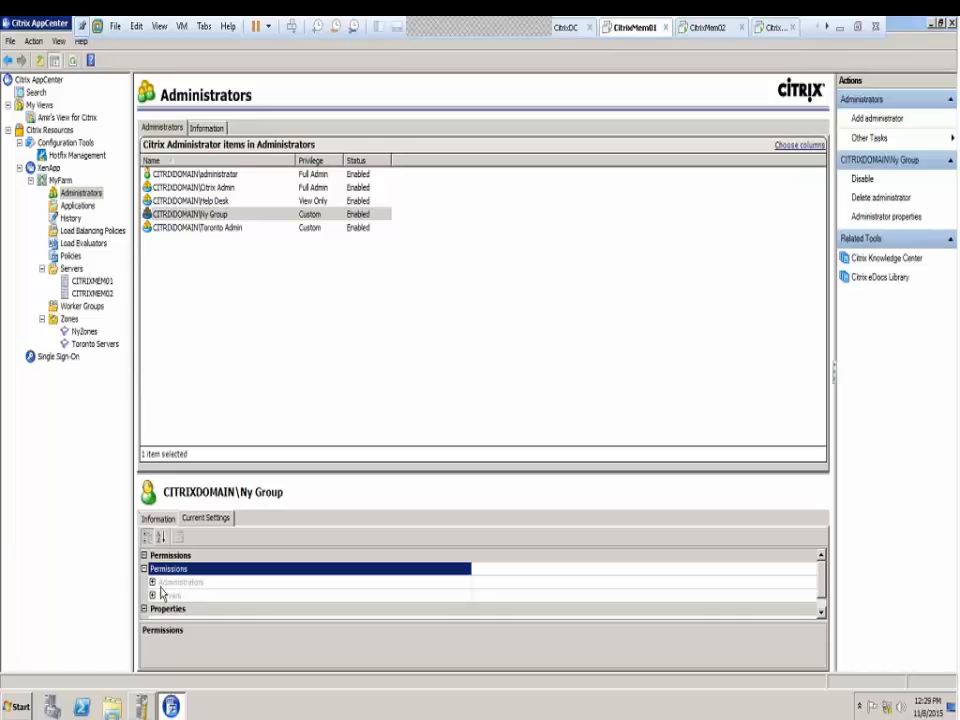
left_click(180, 583)
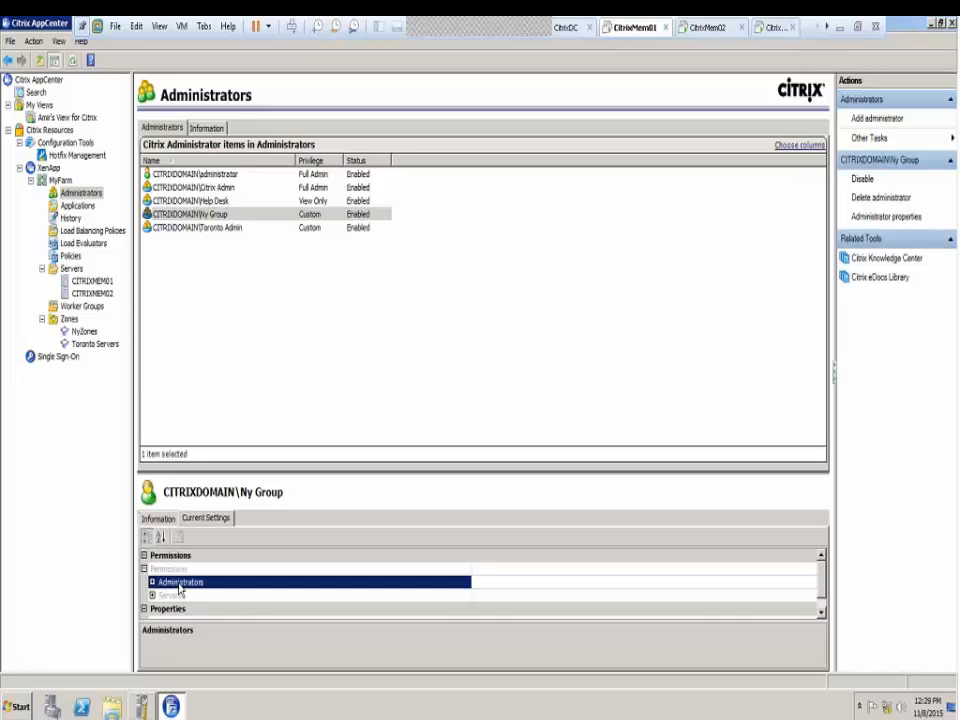
left_click(152, 582)
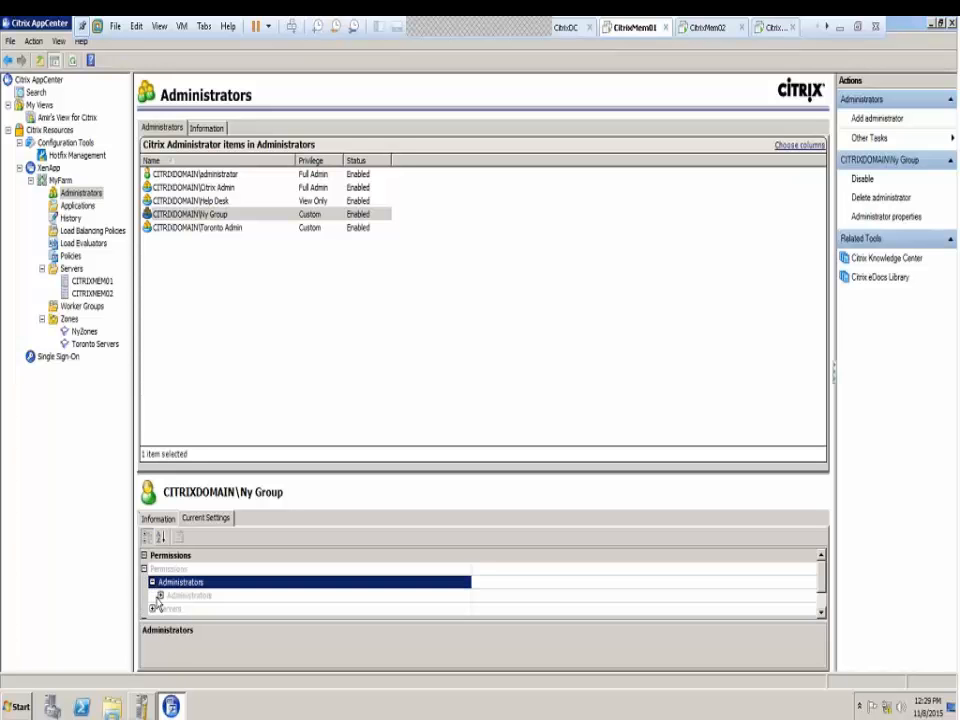
left_click(159, 595)
left_click(821, 613)
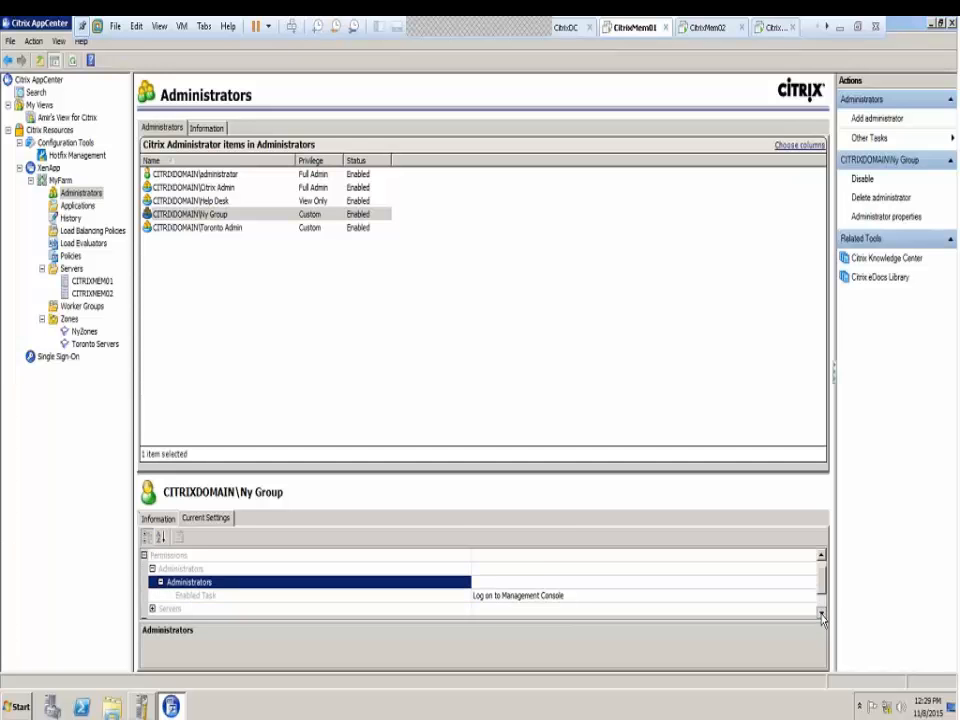
left_click(821, 613)
left_click(821, 613)
Expand Ny Group's Servers and Sessions permissions to reveal the enabled tasks
left_click(152, 582)
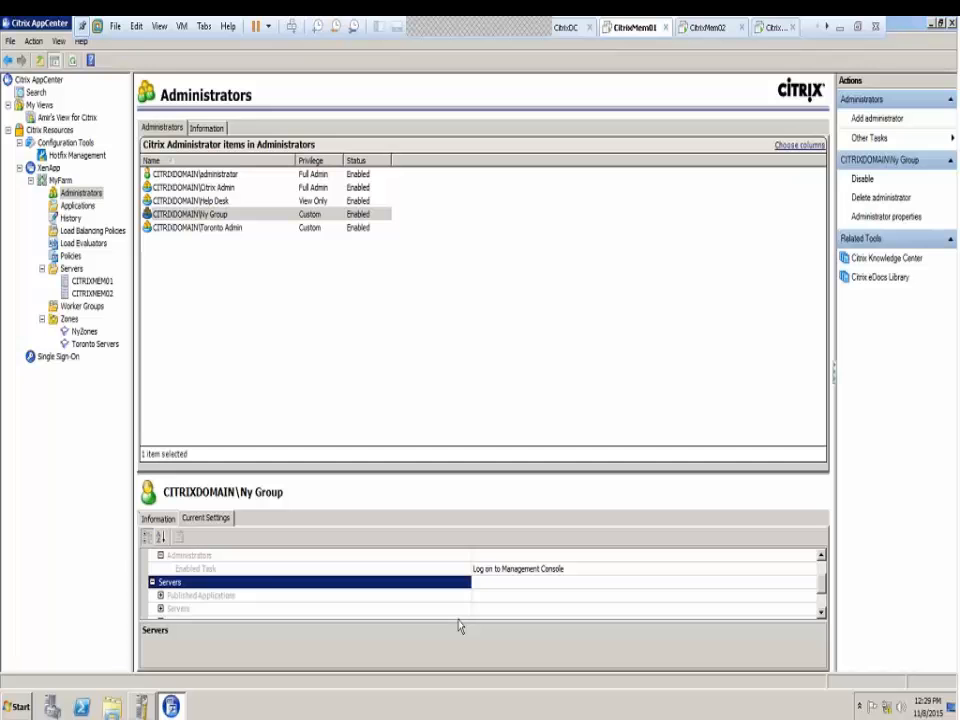
left_click(160, 595)
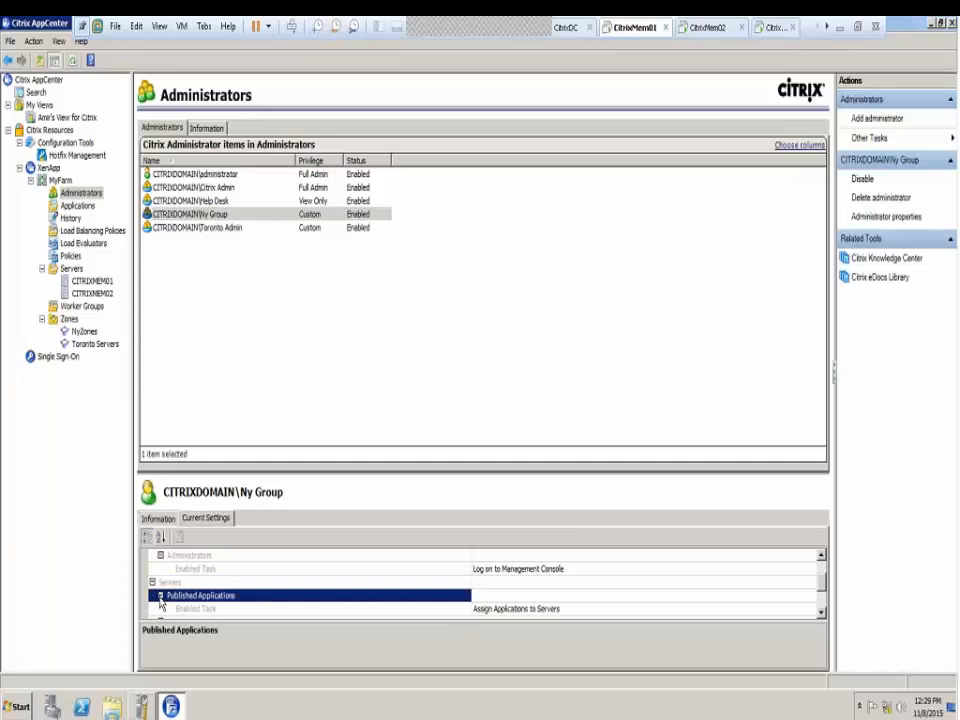
left_click(821, 613)
left_click(821, 613)
left_click(821, 613)
left_click(821, 613)
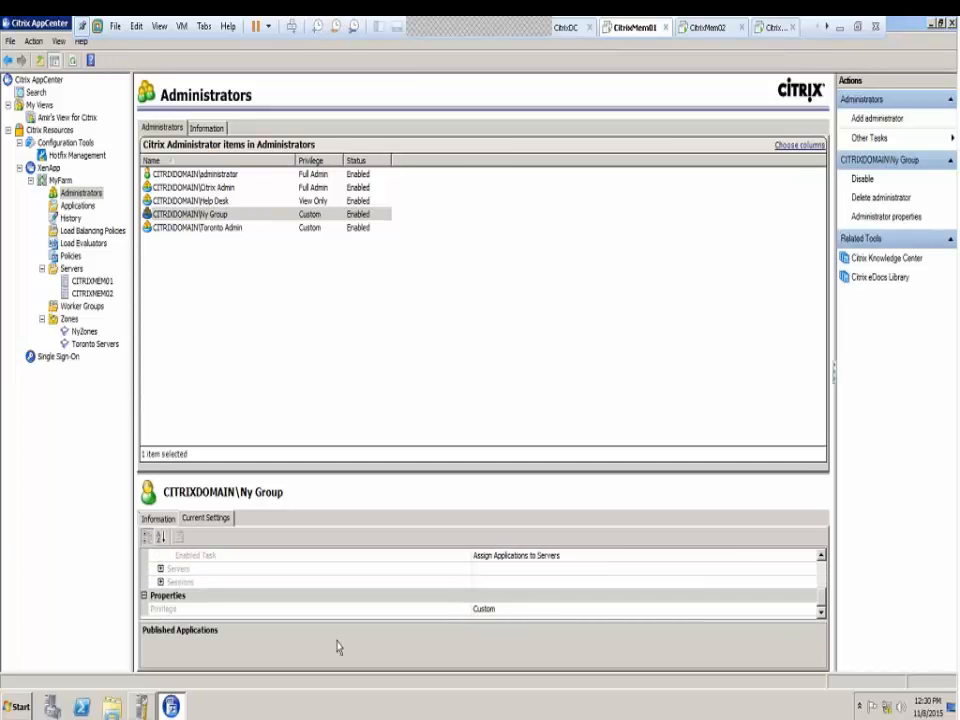
left_click(160, 569)
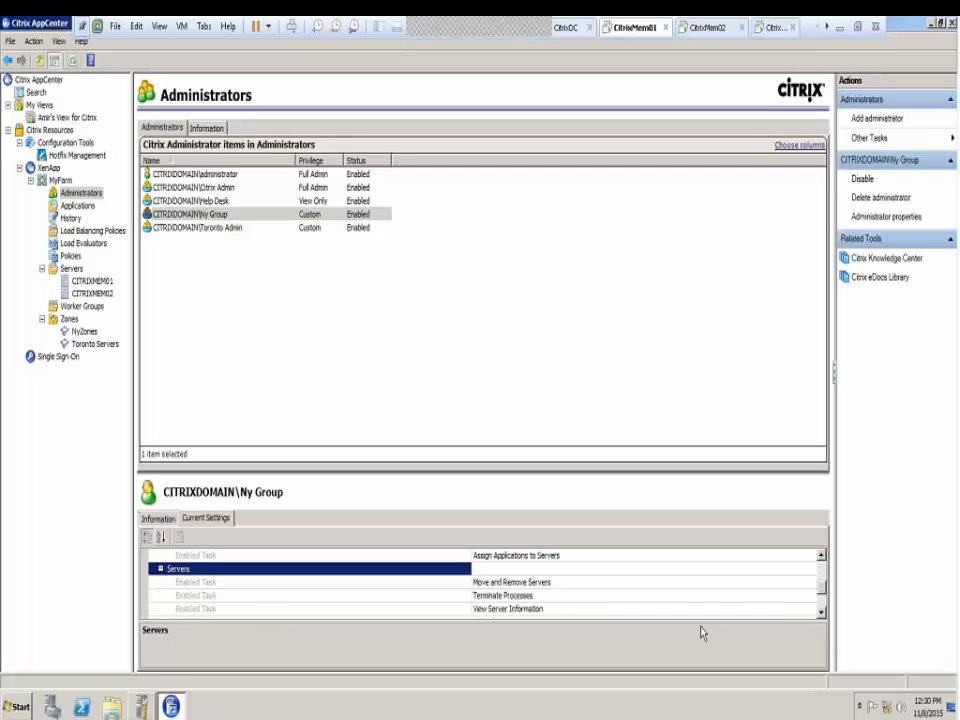
left_click(821, 602)
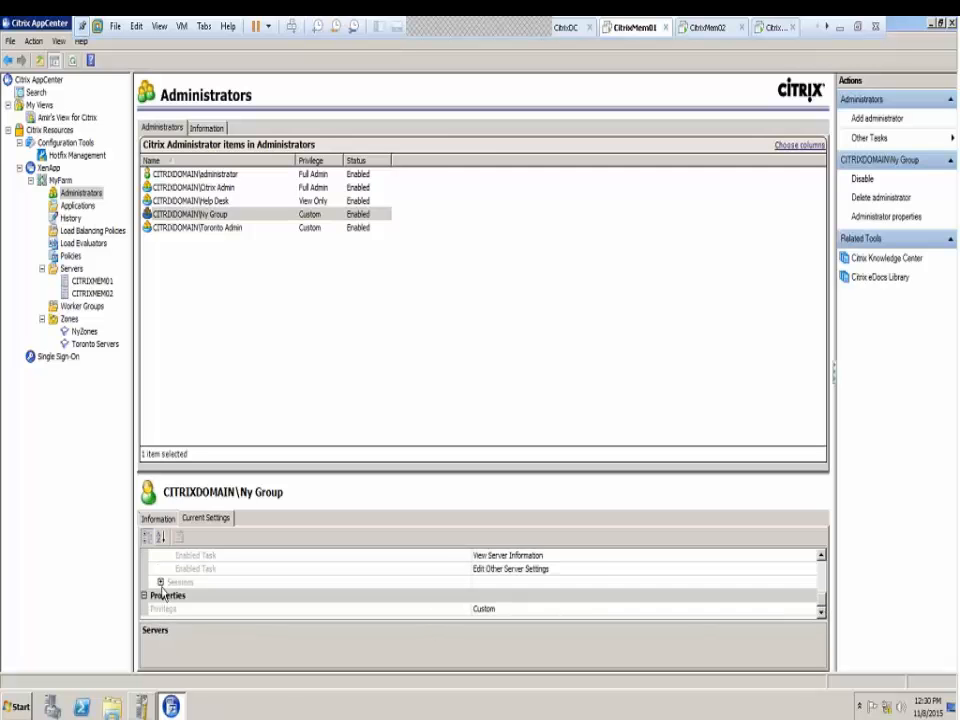
left_click(159, 582)
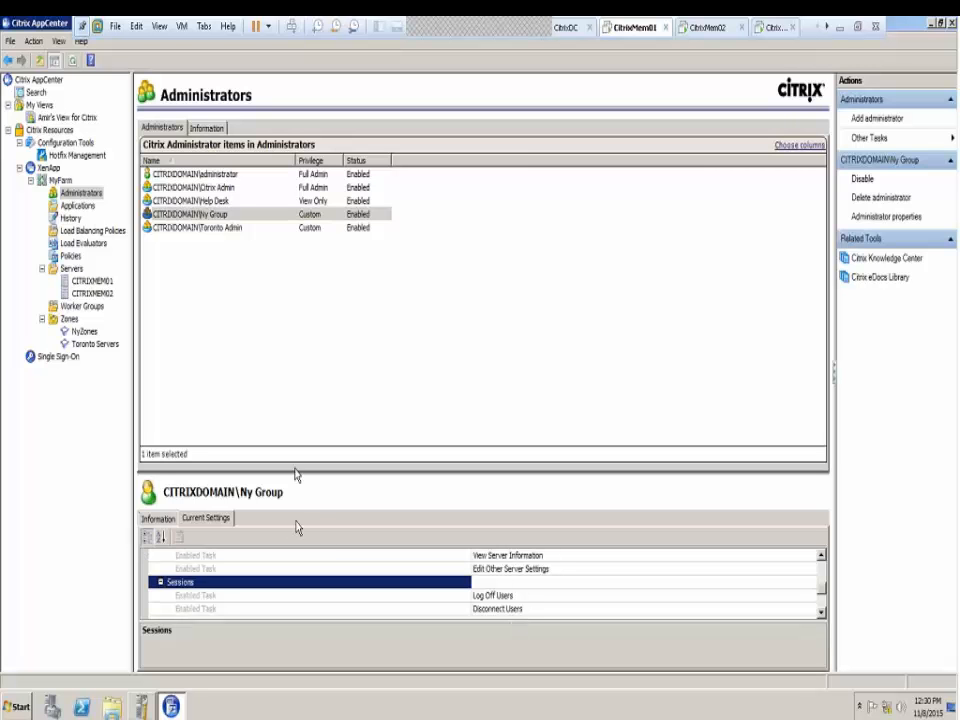
Enlarge the details pane, collapse Properties and scroll Current Settings to the top
left_click_drag(297, 468, 299, 368)
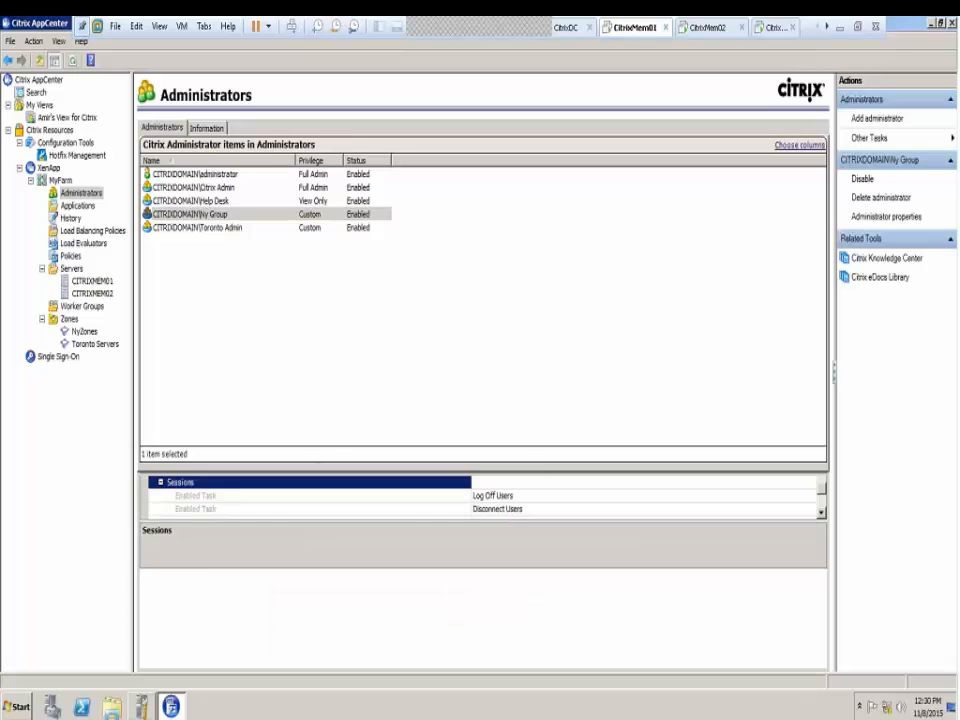
left_click(144, 589)
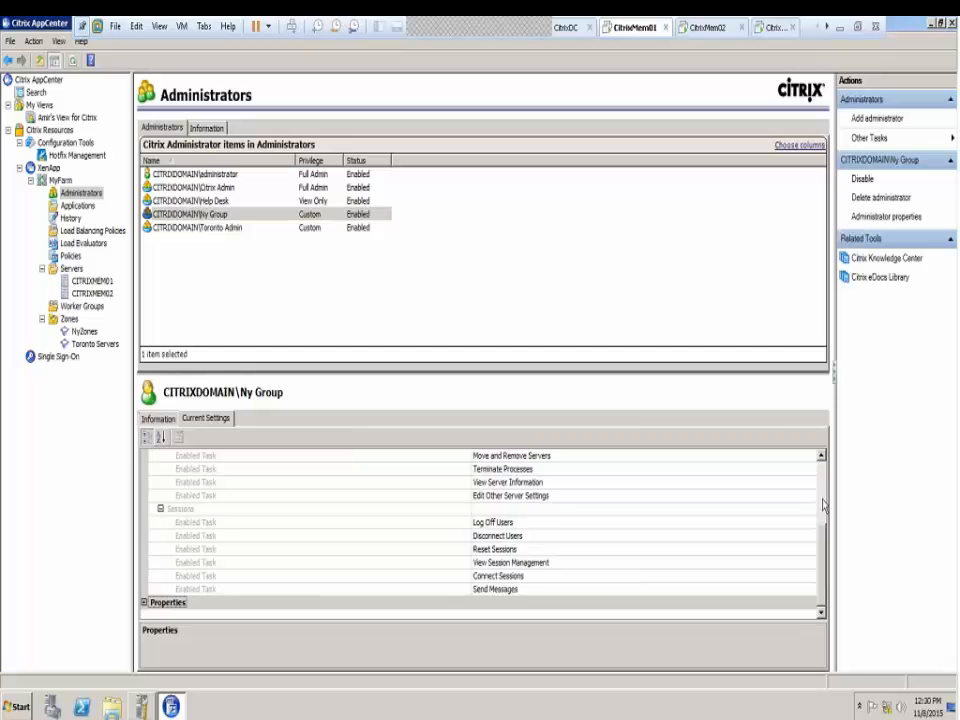
scroll(822, 485, "up", 3)
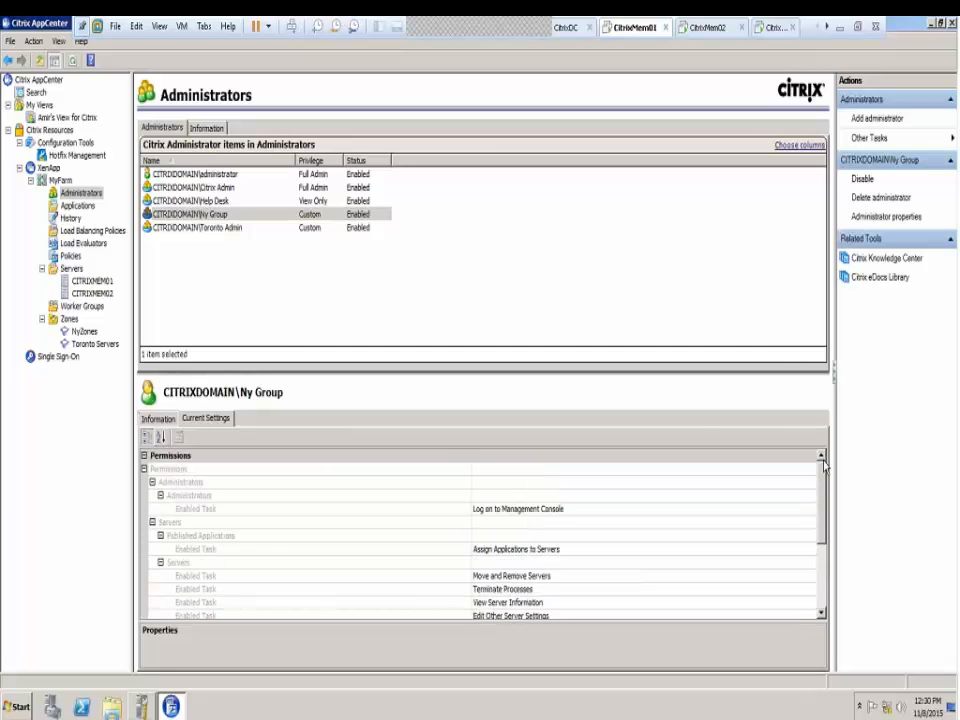
left_click(885, 218)
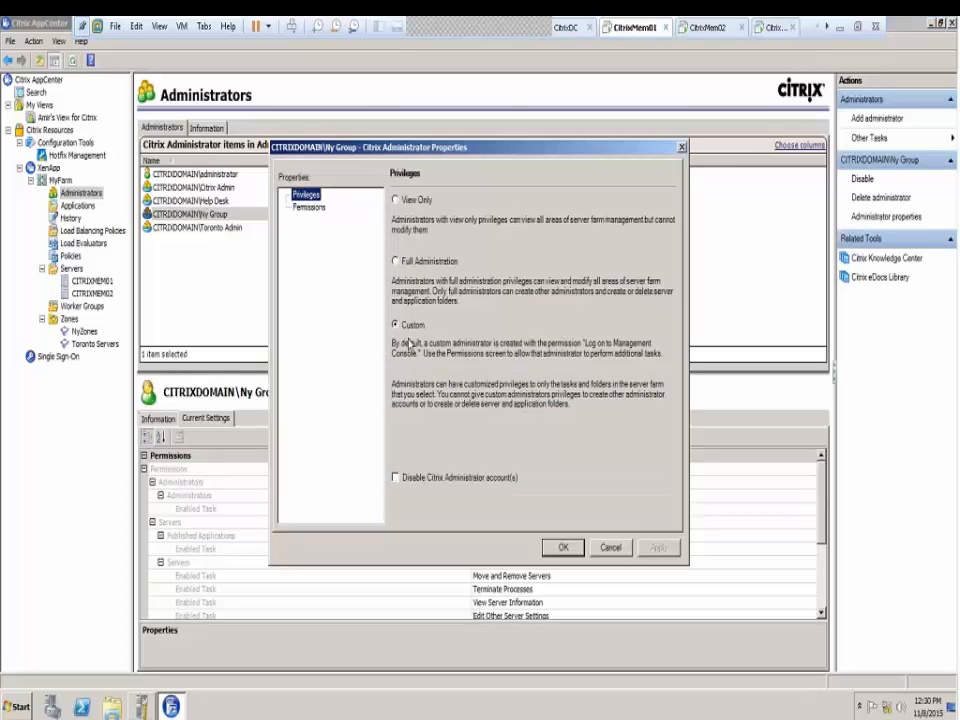
left_click(308, 207)
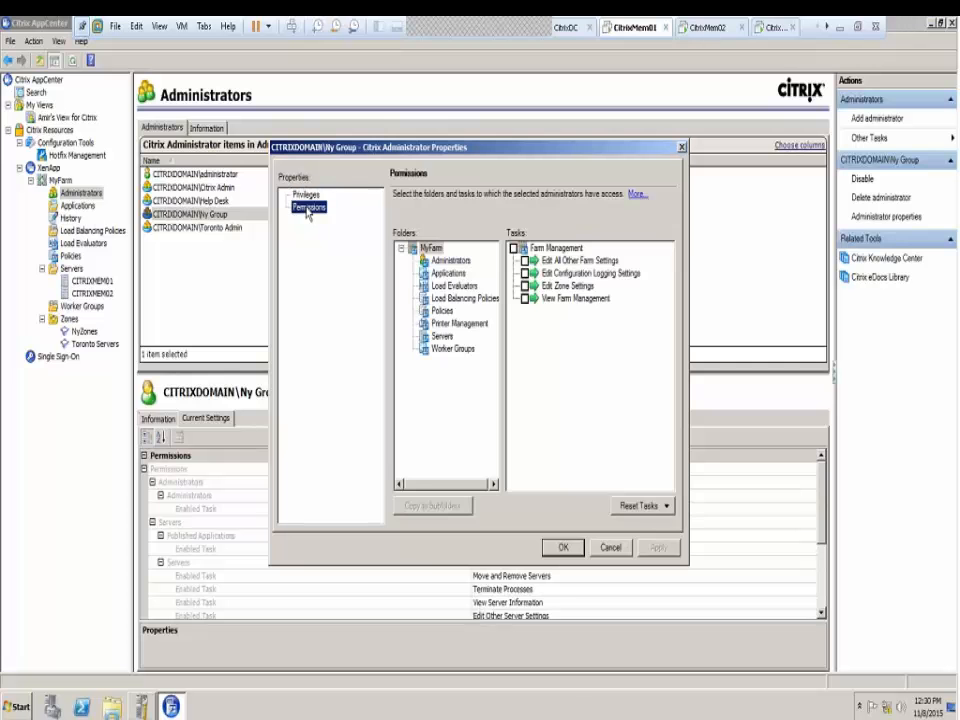
left_click(442, 336)
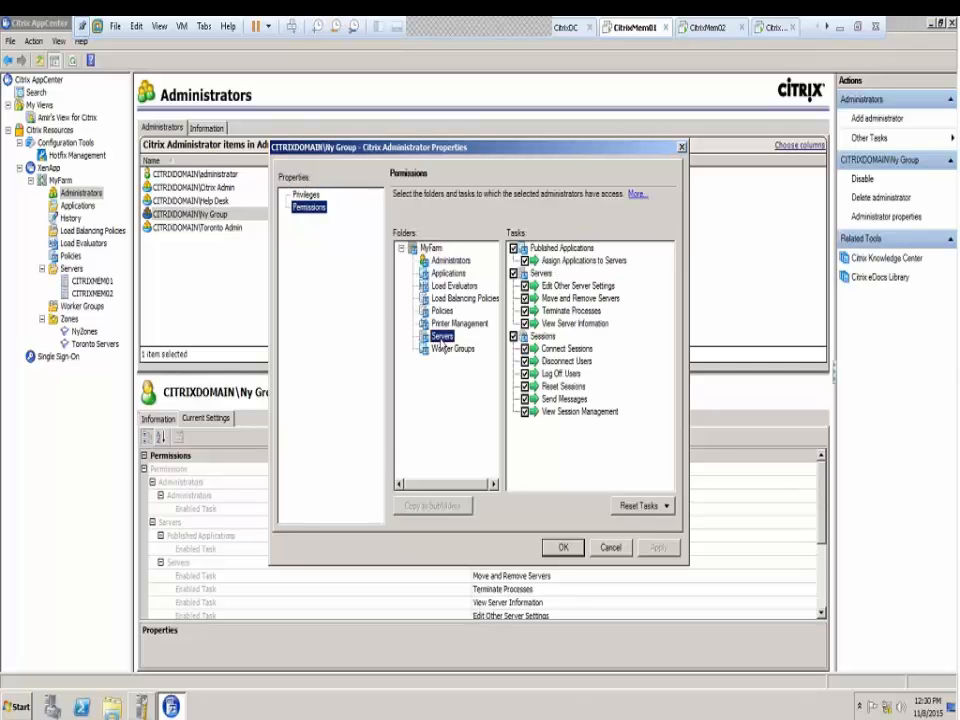
key("Up")
key("Up")
key("Up")
key("Up")
key("Up")
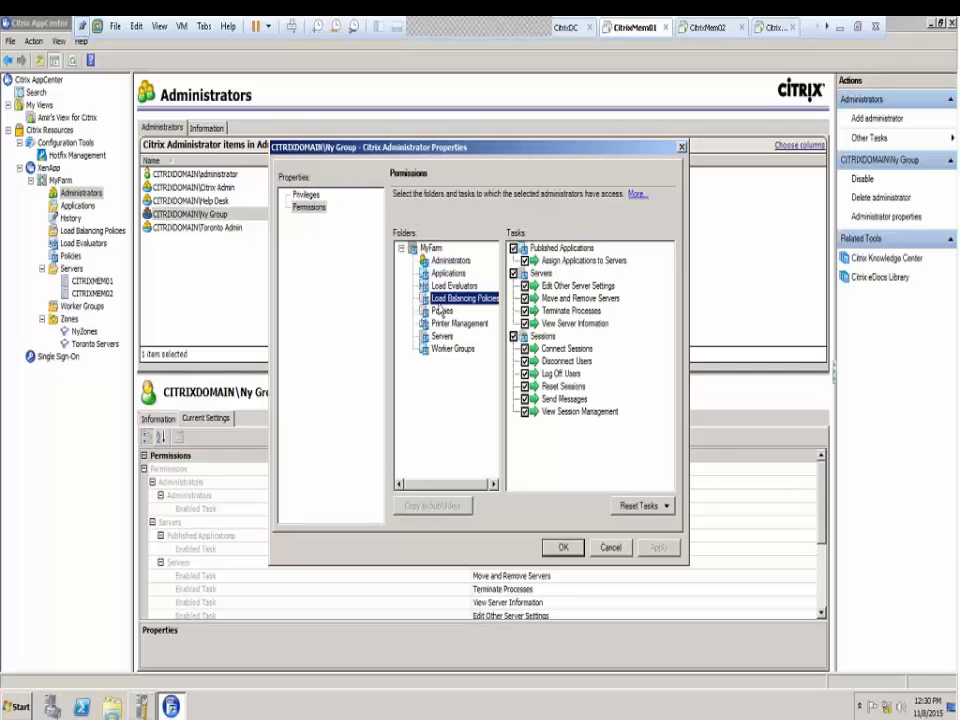
left_click(307, 196)
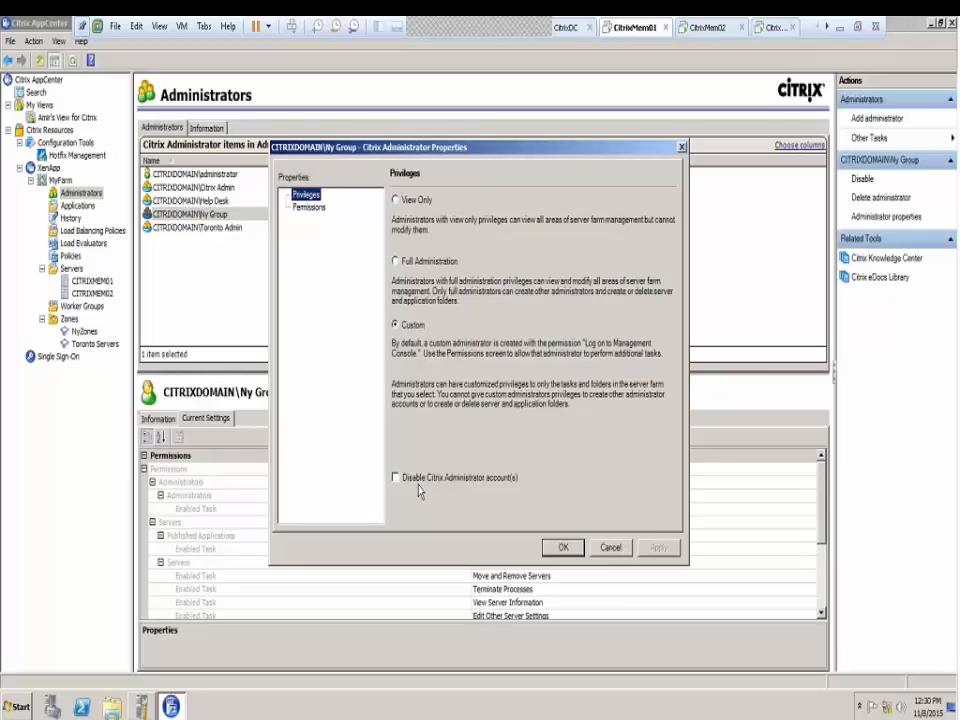
left_click(604, 548)
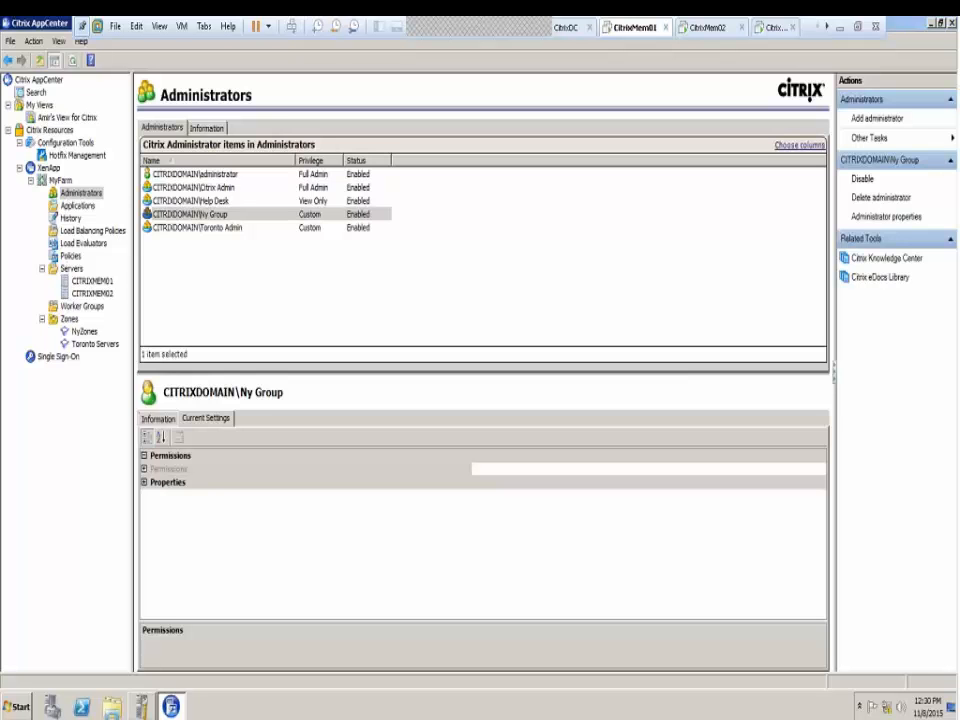
Add MyFarm's Servers, Load Evaluators and Load Balancing Policies to Amir's View
left_click(50, 117)
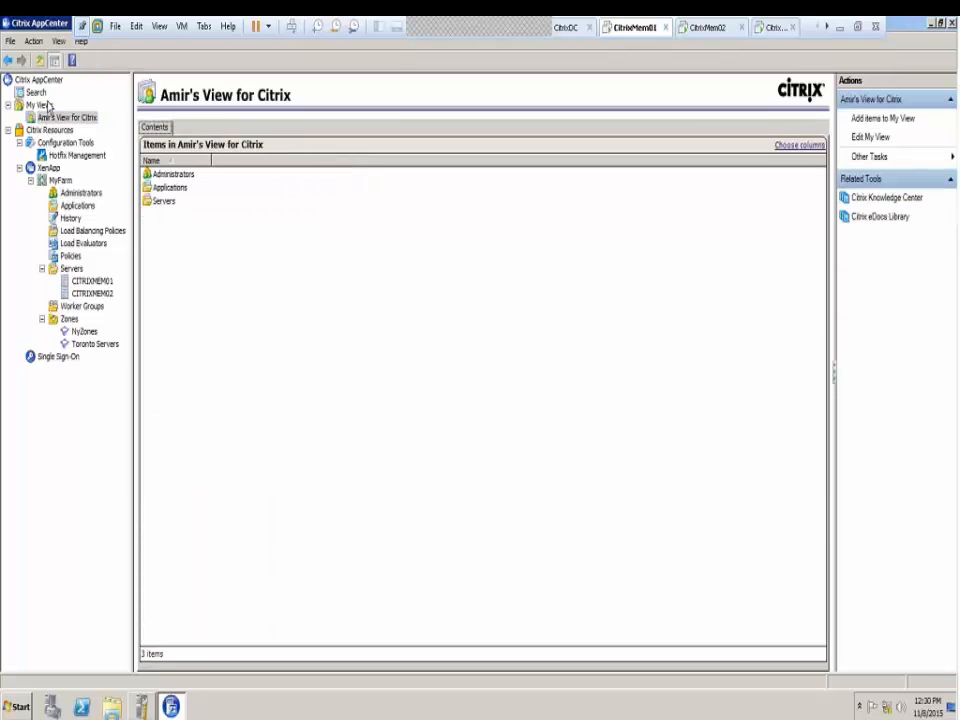
right_click(80, 120)
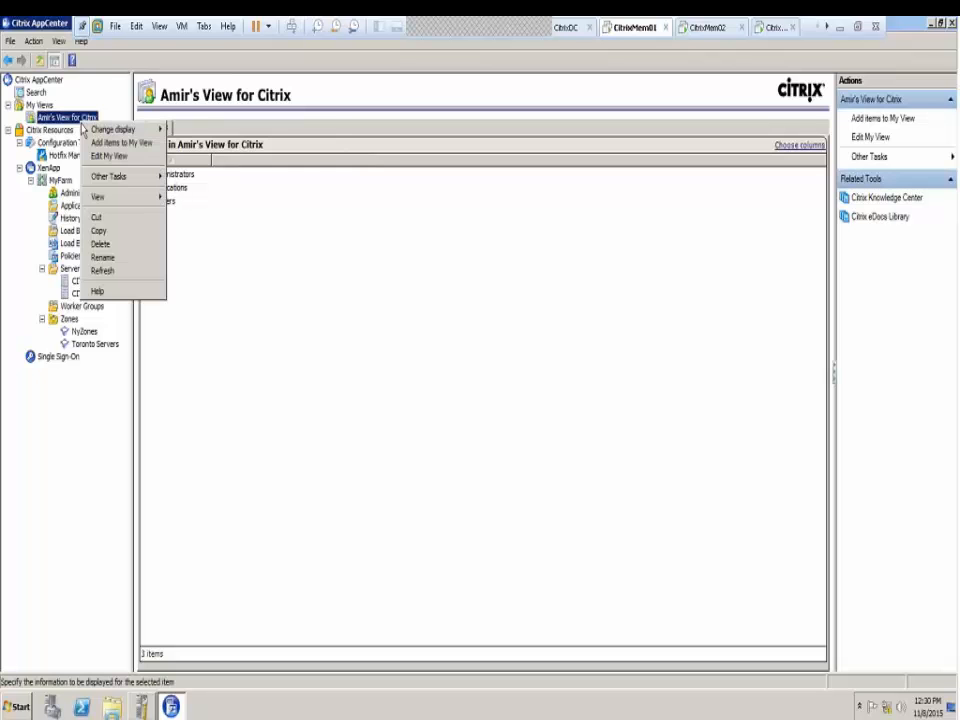
left_click(110, 143)
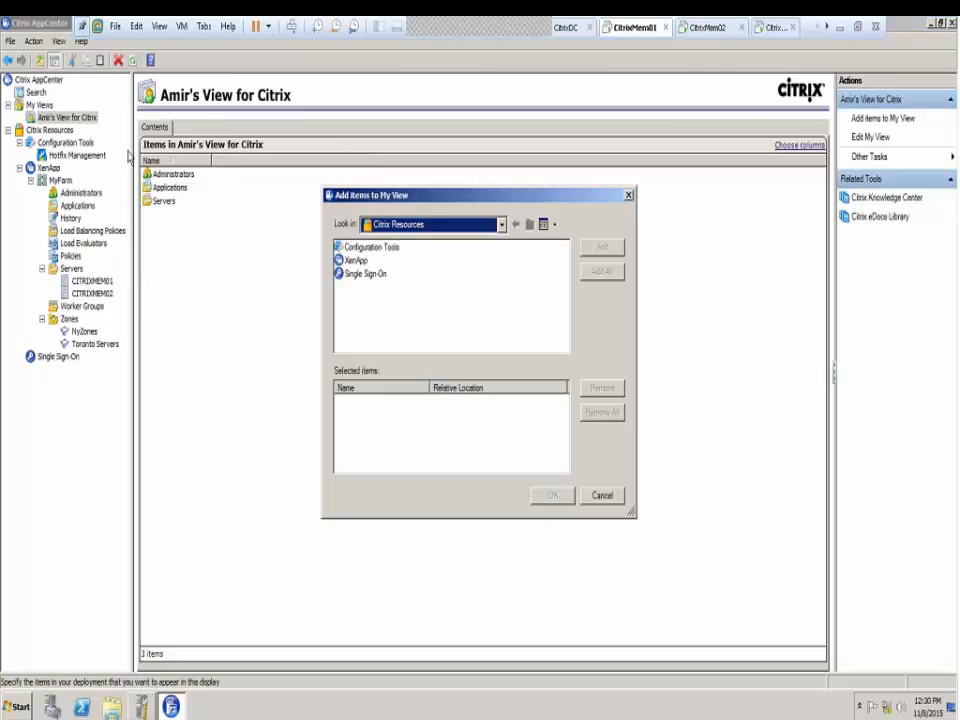
double_click(379, 262)
double_click(362, 250)
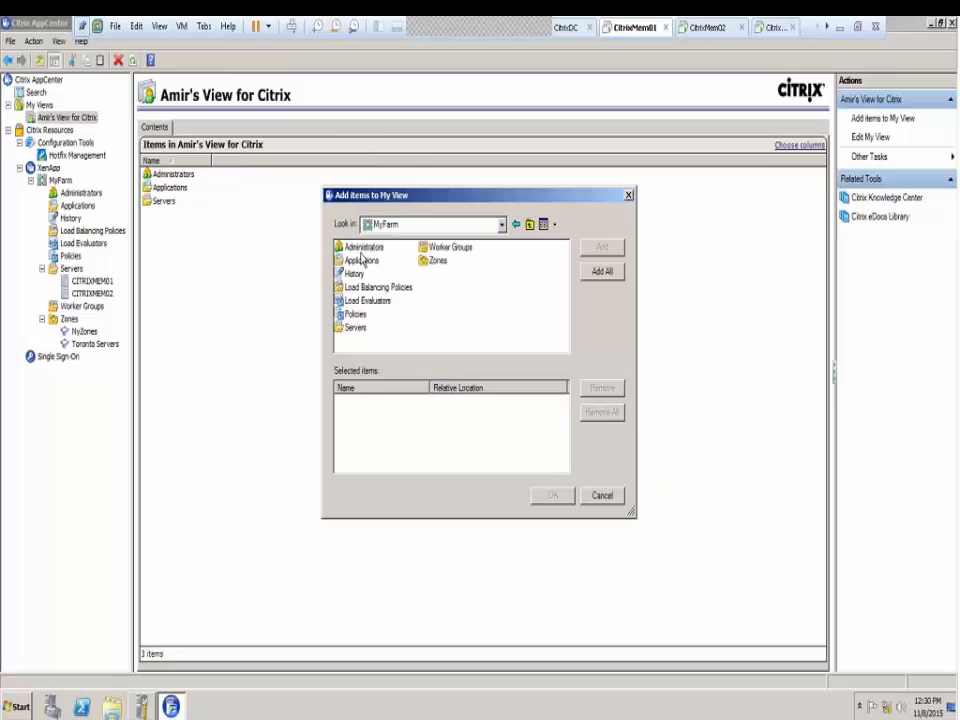
left_click(355, 327)
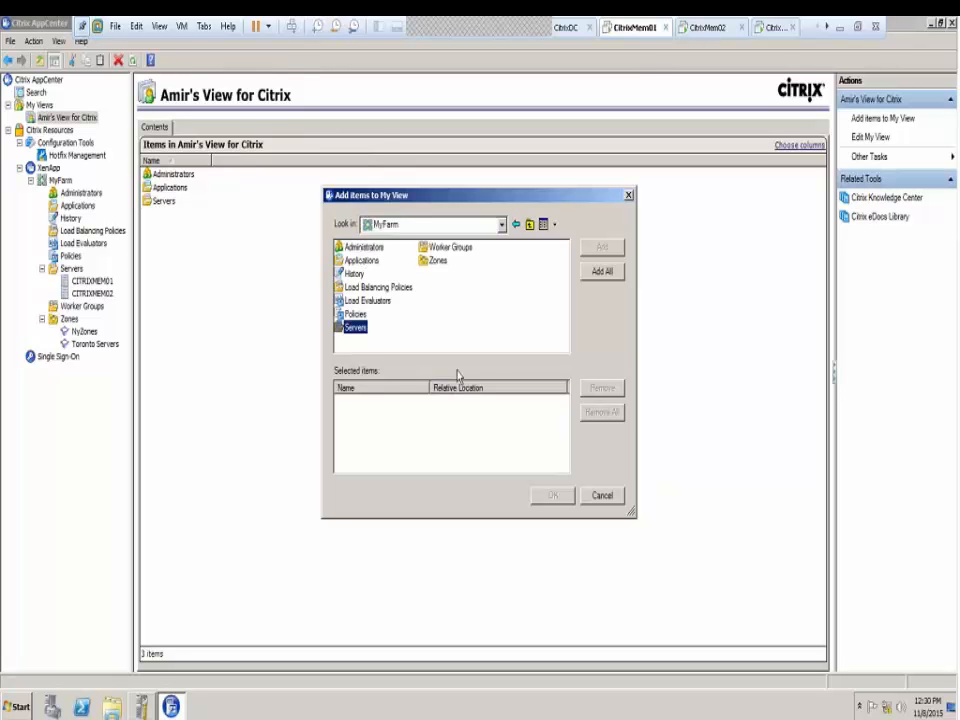
left_click(602, 246)
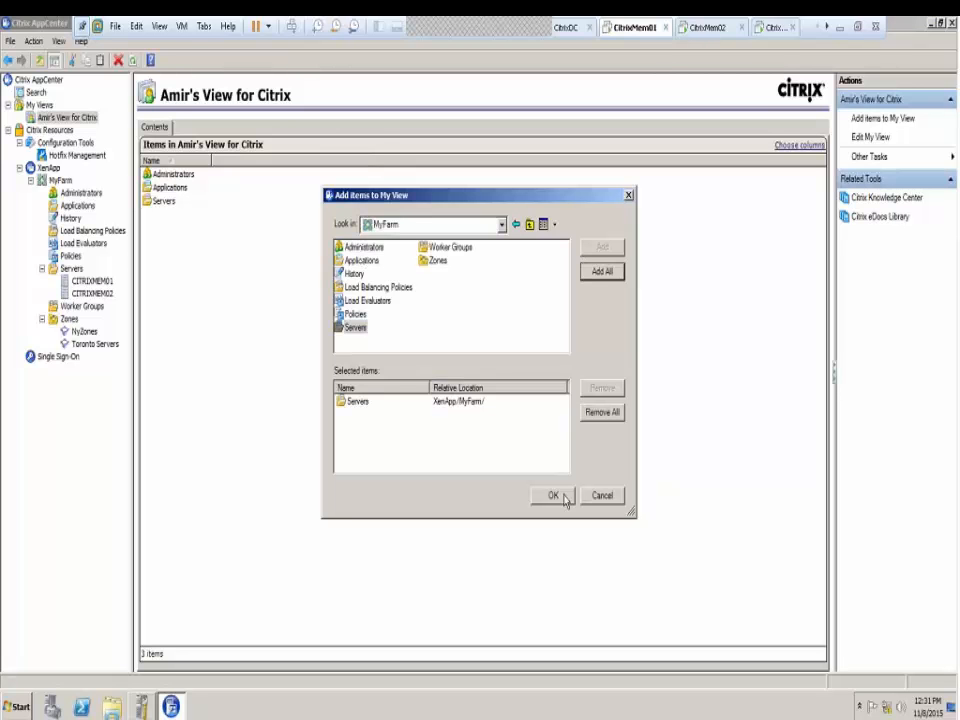
left_click(367, 300)
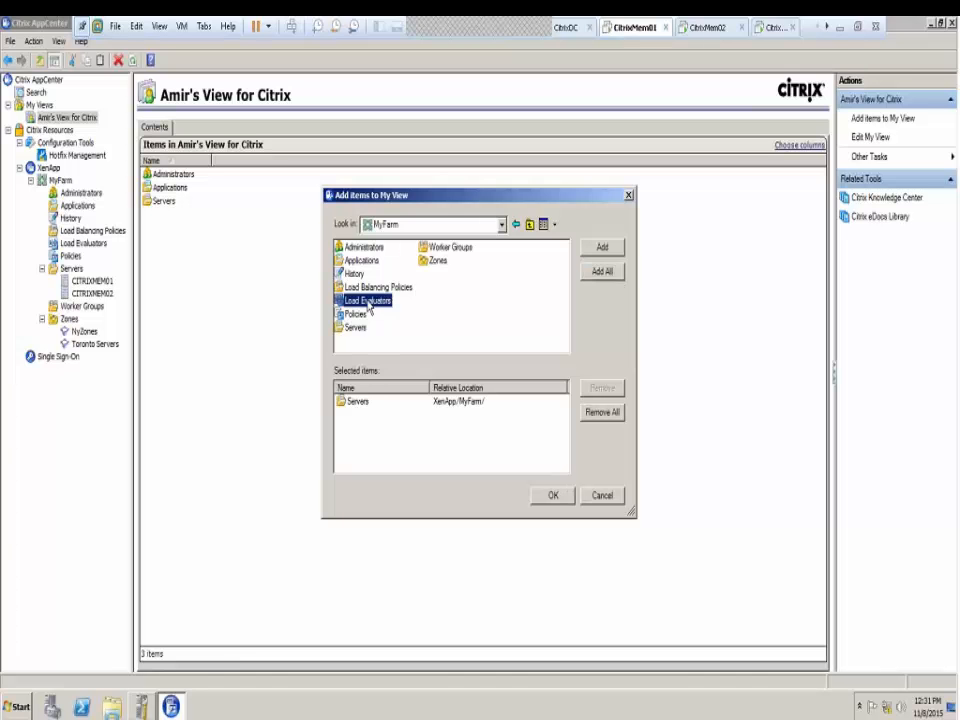
left_click(602, 246)
double_click(378, 287)
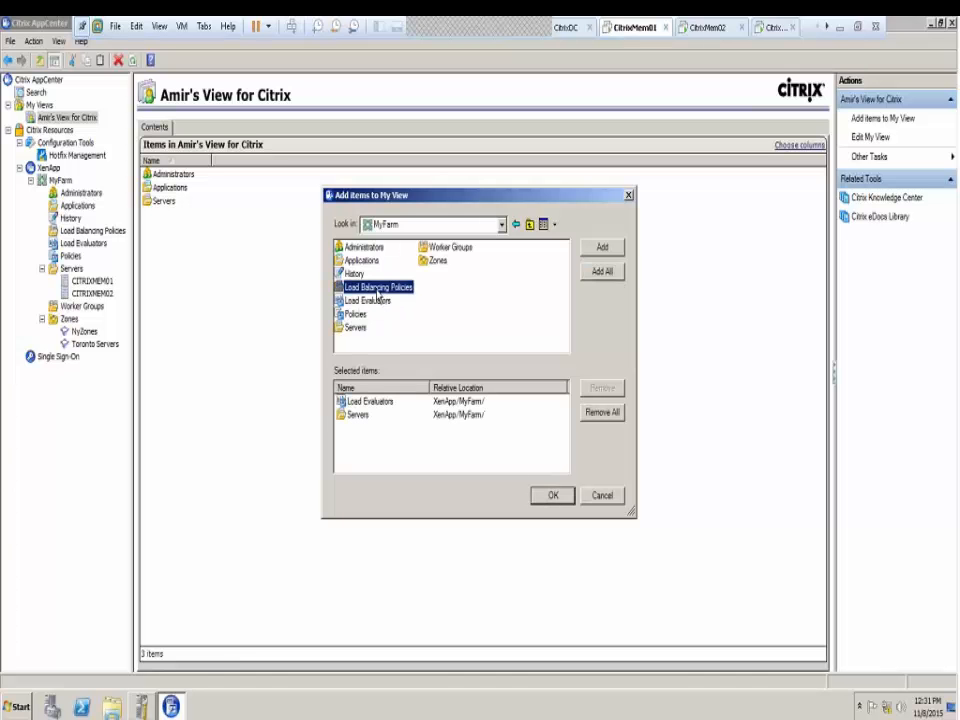
left_click(558, 500)
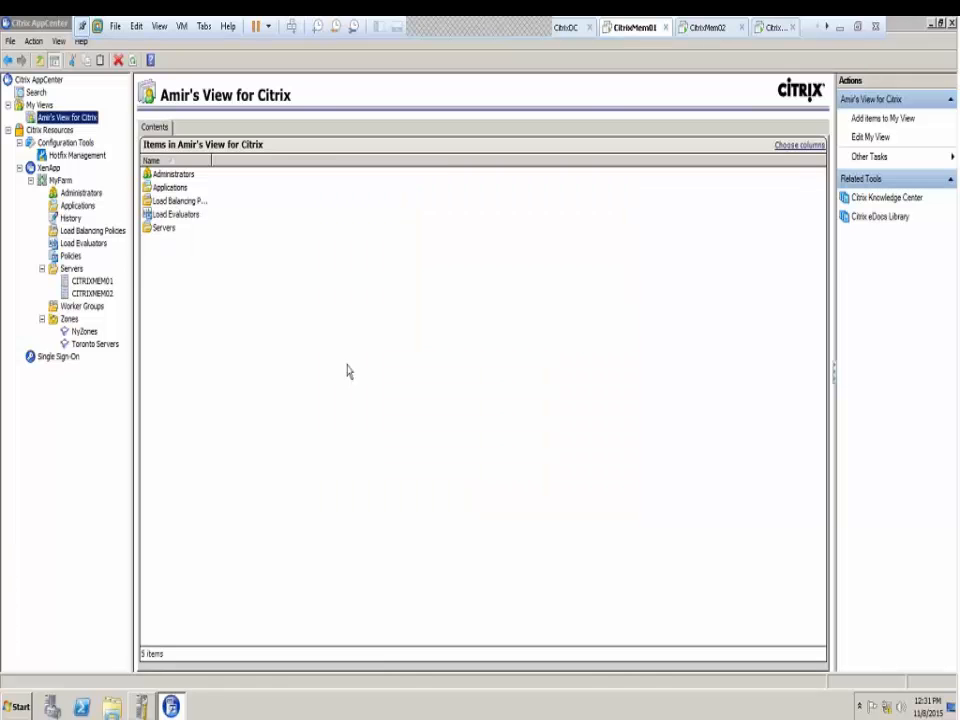
Select Servers and then CITRIXMEM01, looking at each one's action menu
left_click(170, 237)
right_click(172, 236)
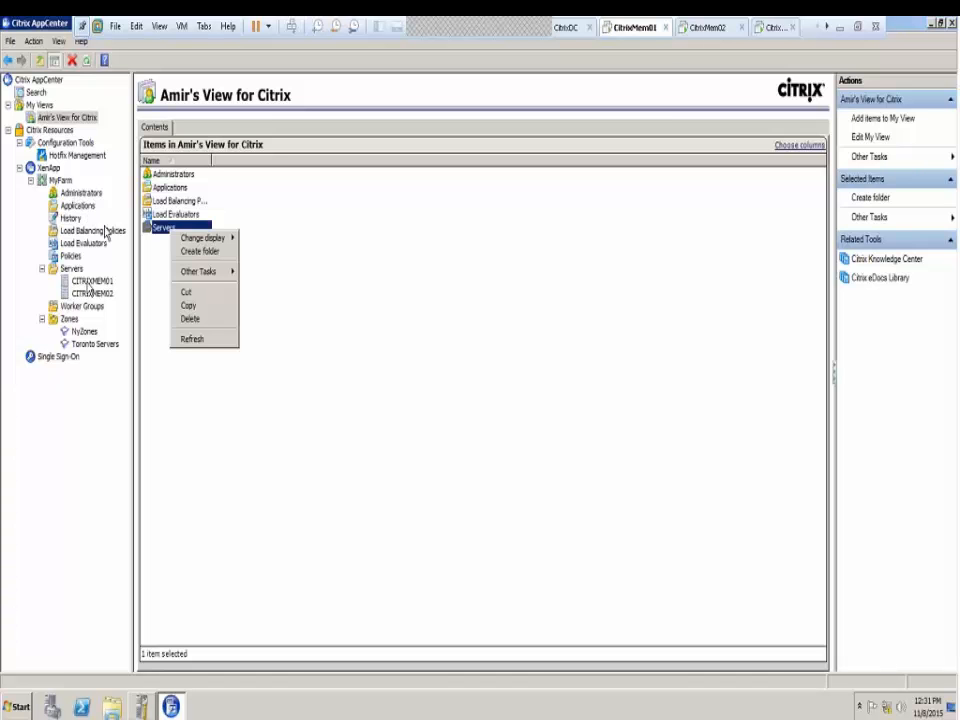
left_click(90, 282)
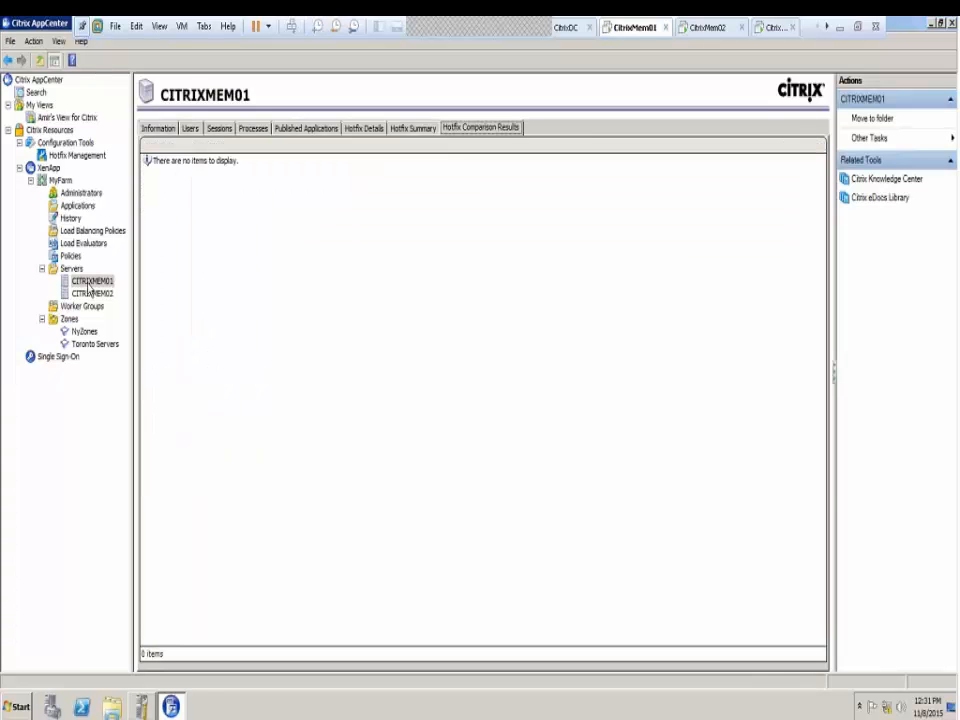
right_click(89, 287)
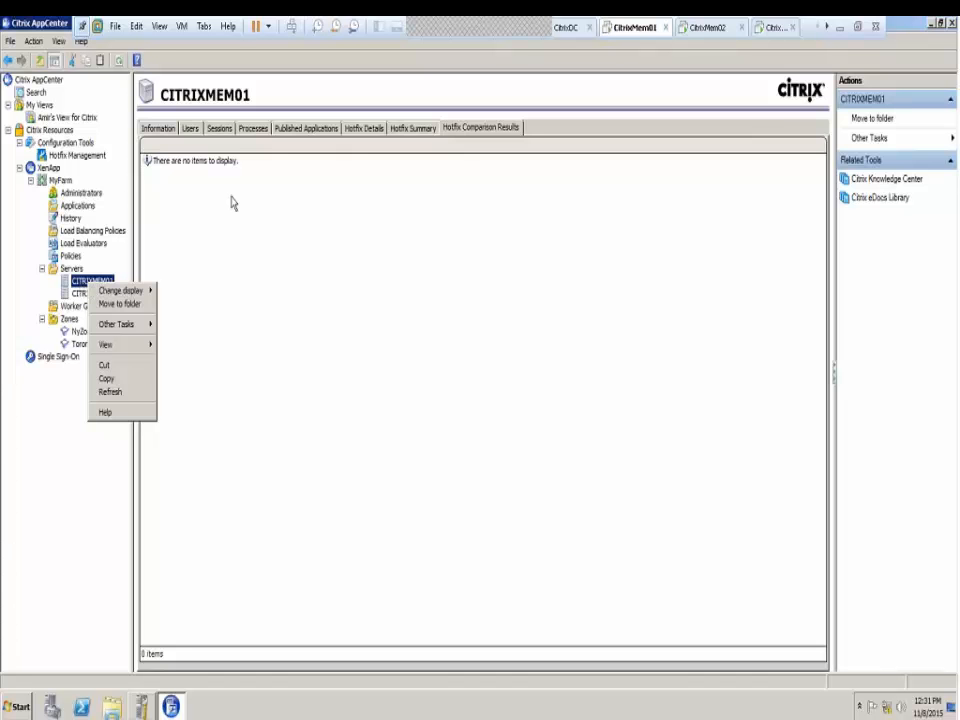
left_click(181, 190)
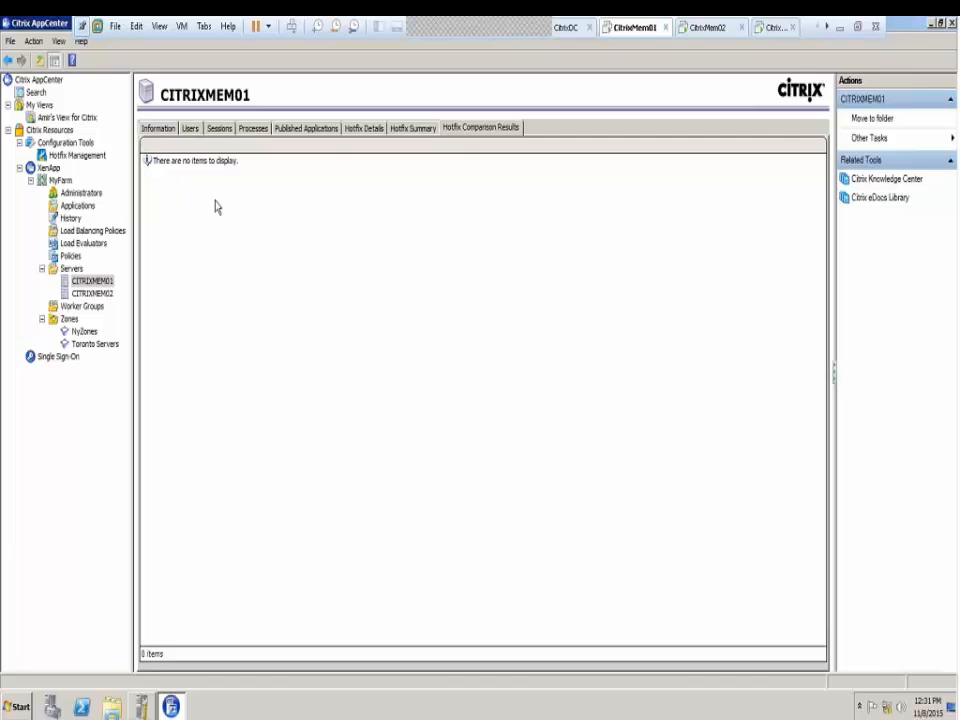
Explore CITRIXMEM01's Change display and Other Tasks menus, then show the Servers hotfix summary
right_click(96, 285)
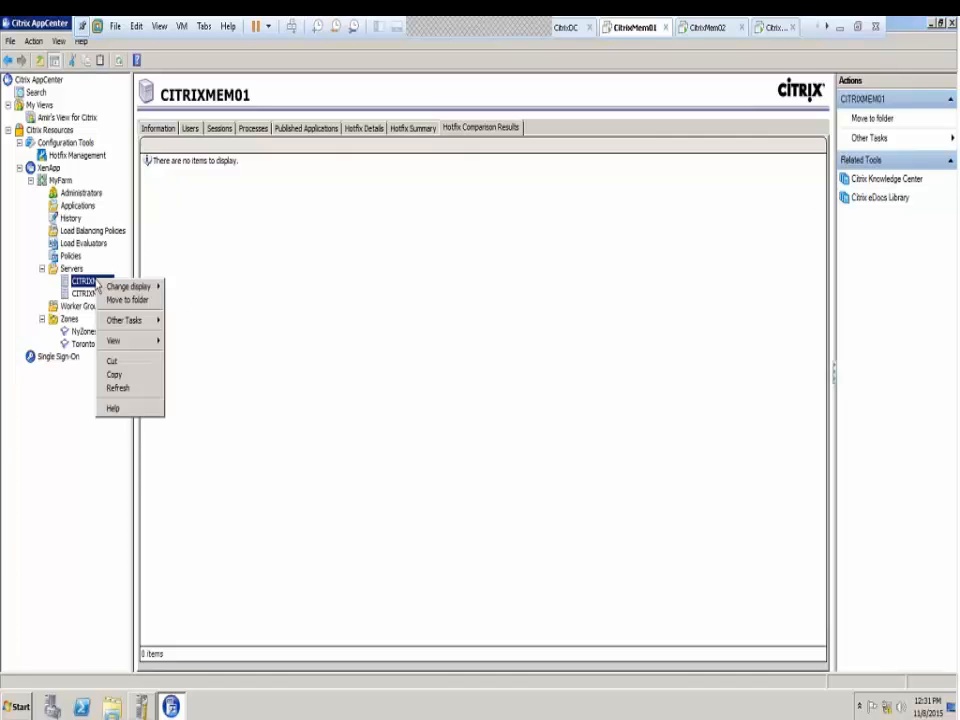
mouse_move(120, 290)
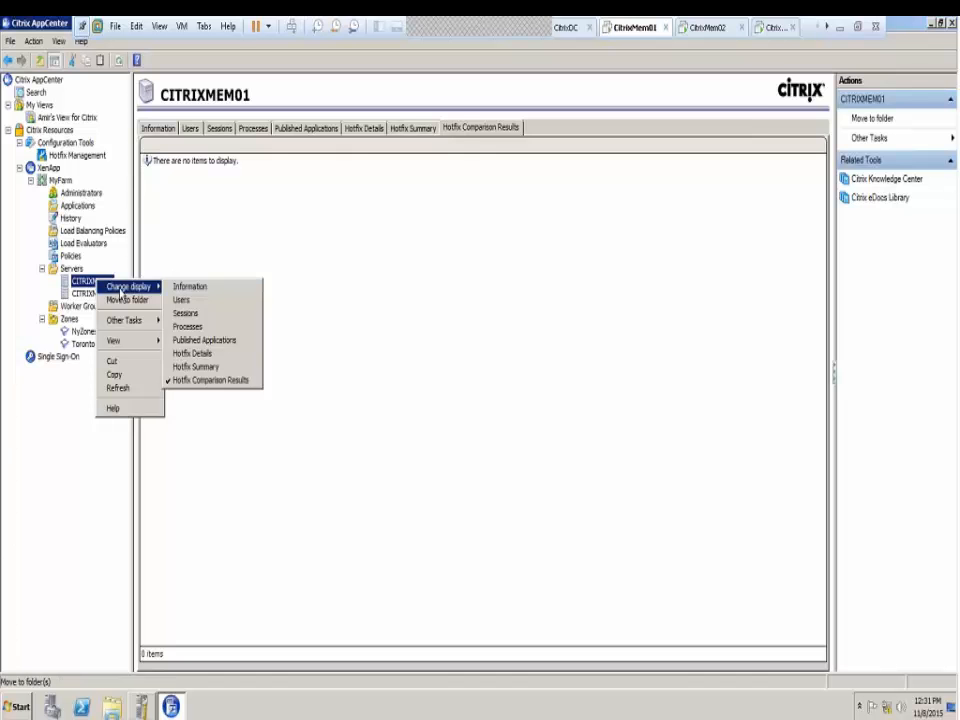
mouse_move(148, 321)
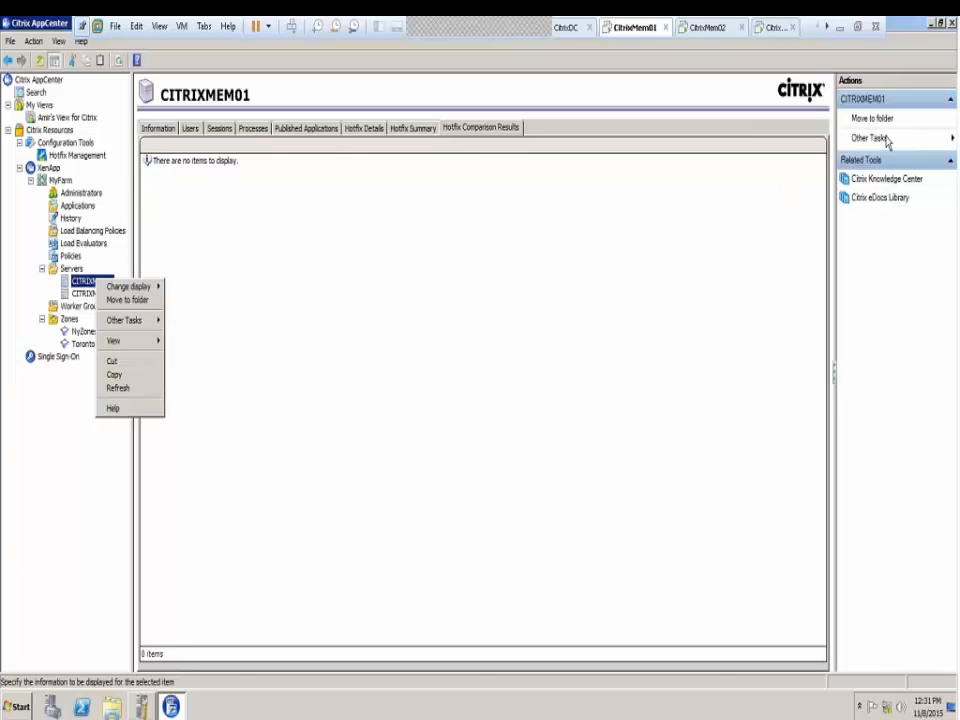
left_click(75, 290)
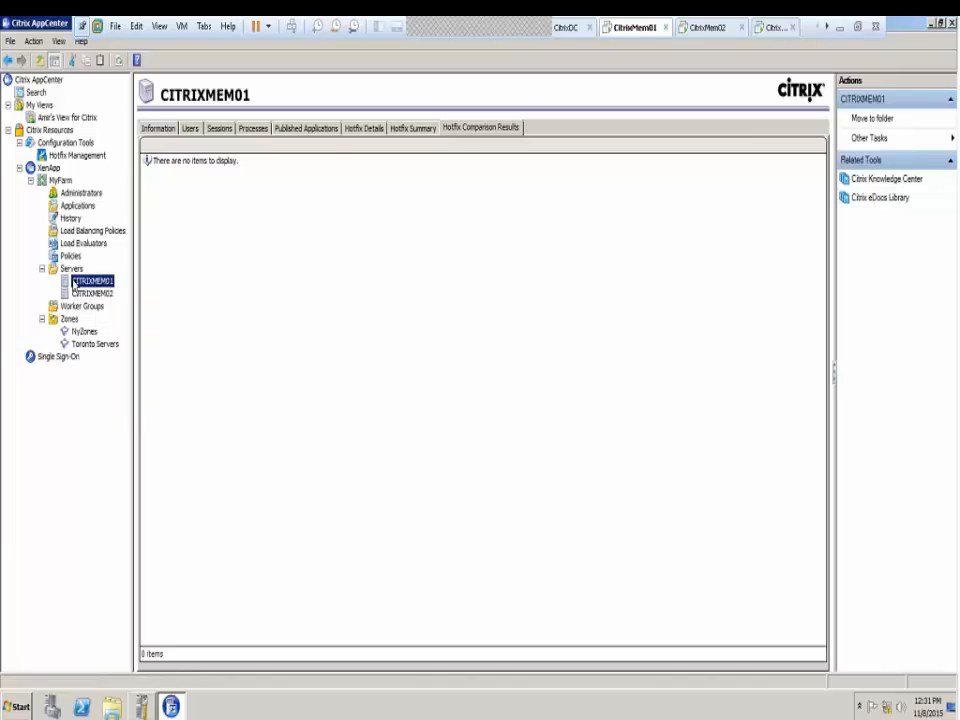
left_click(70, 269)
Create a new folder named Toronto under Servers
right_click(72, 271)
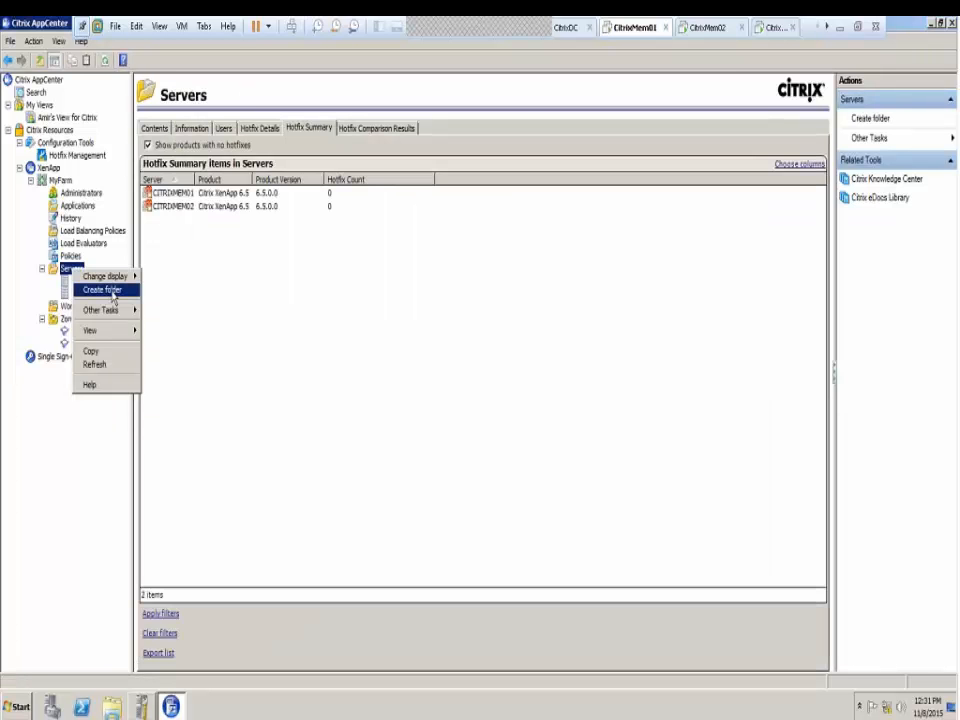
left_click(110, 290)
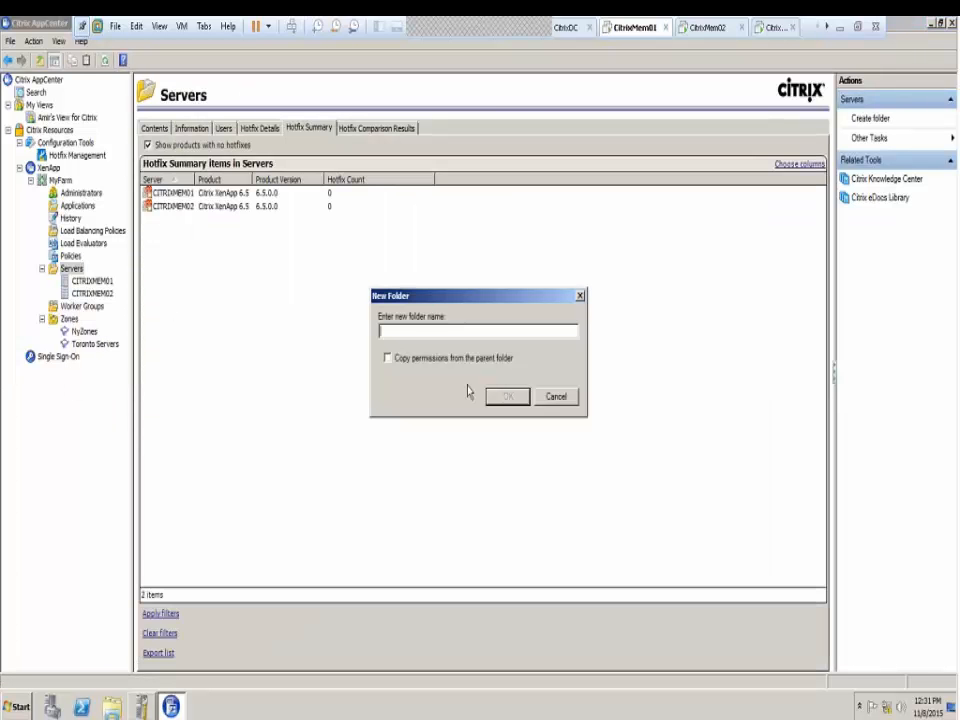
type("Toronto")
left_click(508, 398)
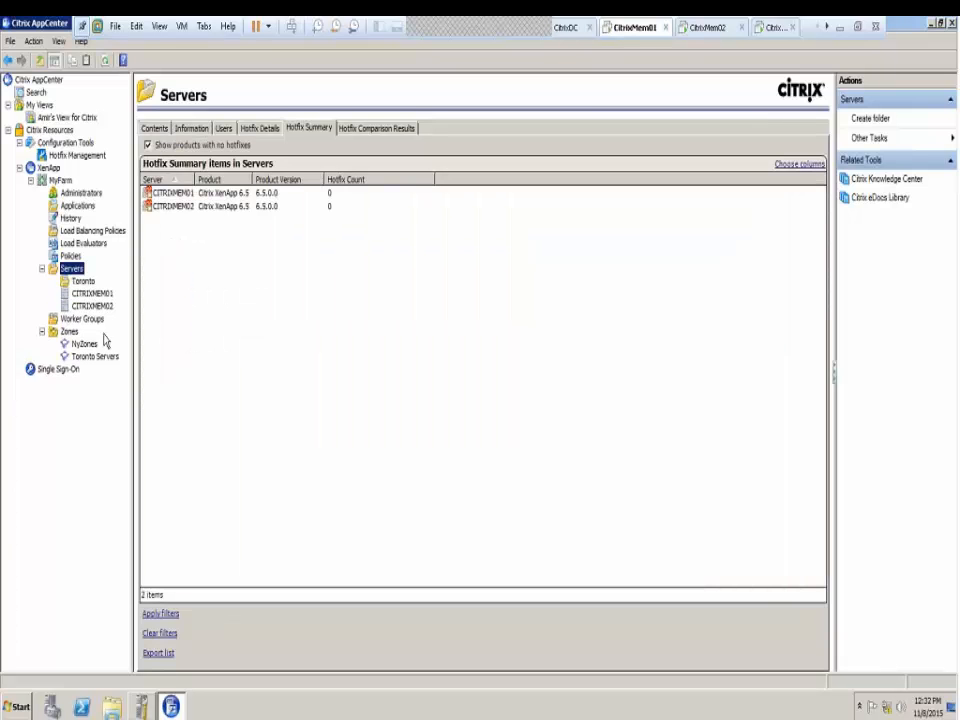
Drag CITRIXMEM01 into the Toronto folder and expand Toronto to confirm it's there
left_click(88, 281)
left_click(100, 294)
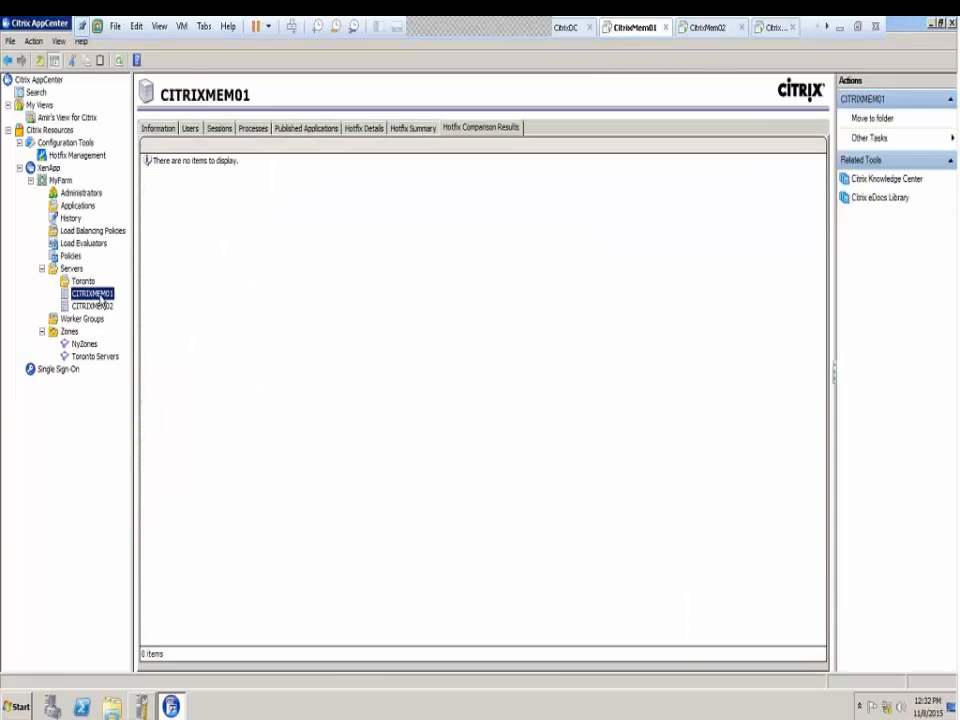
left_click_drag(100, 297, 86, 284)
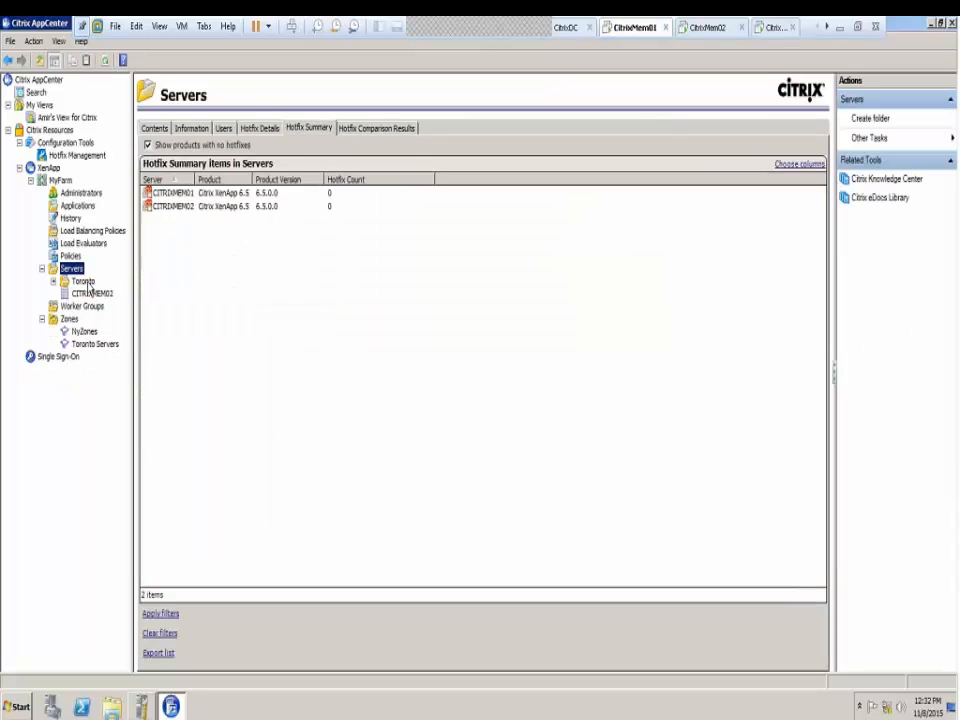
left_click(84, 282)
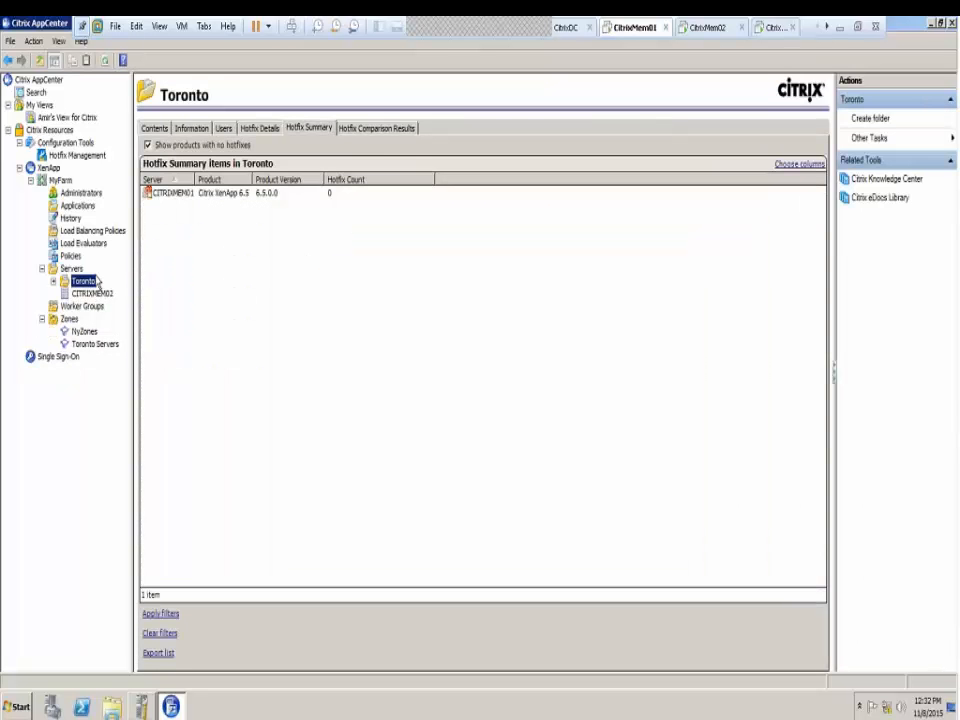
right_click(81, 284)
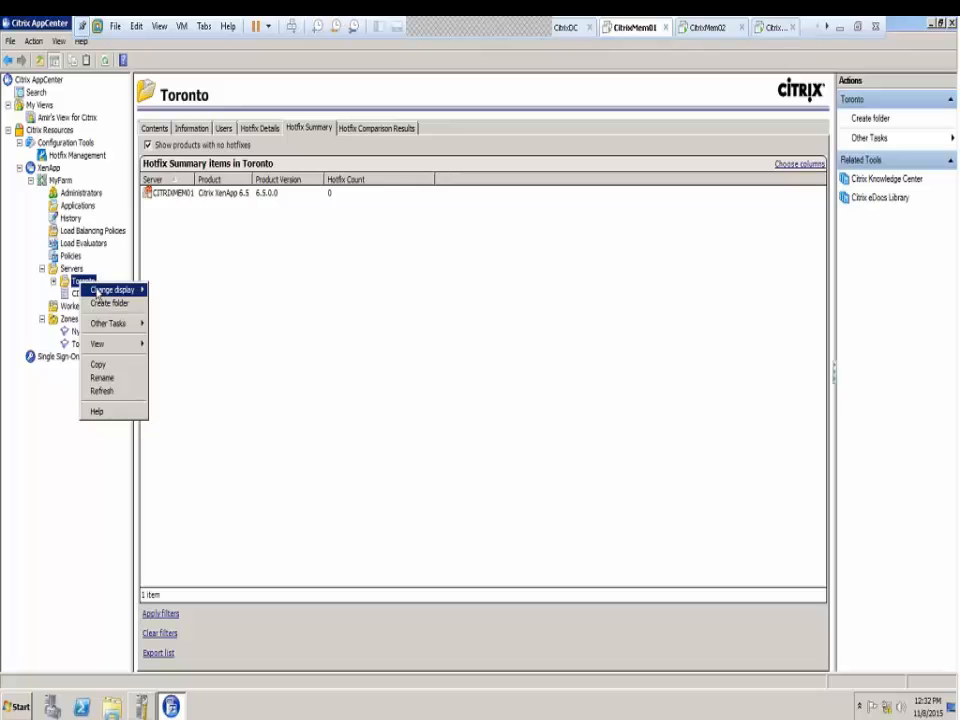
mouse_move(98, 291)
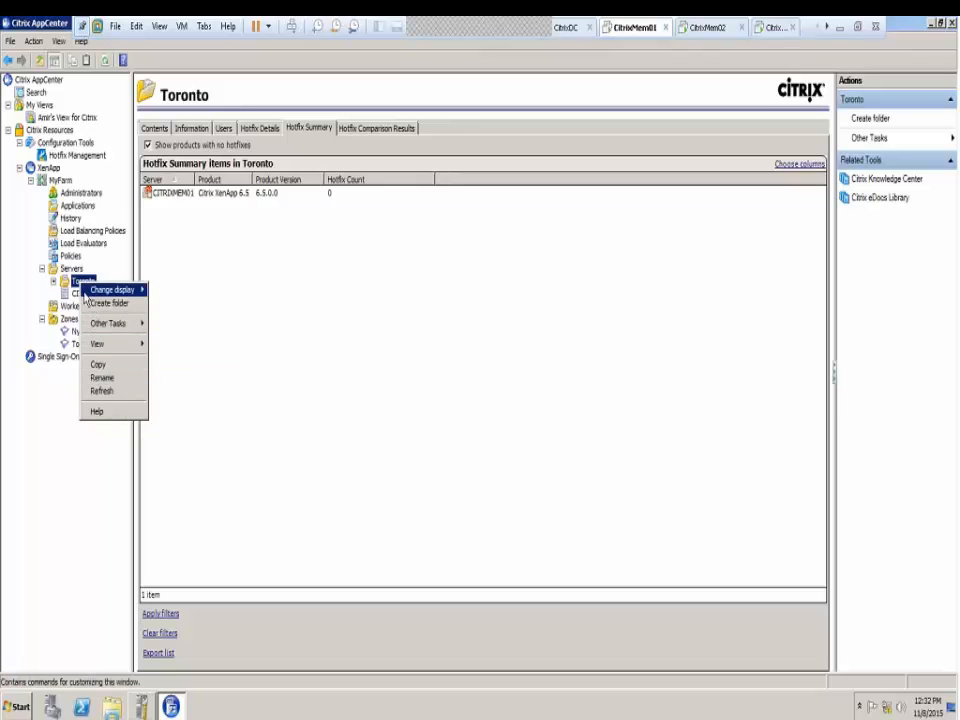
double_click(82, 282)
left_click(100, 293)
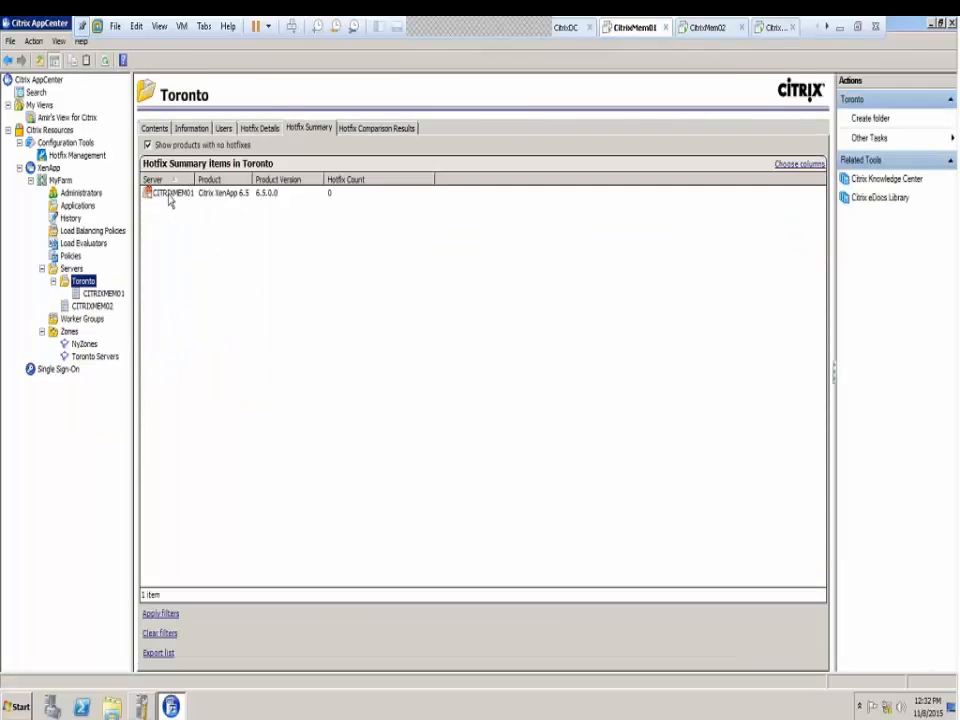
Review CITRIXMEM01's actions, then the Toronto and all-servers hotfix summaries
left_click(167, 193)
right_click(167, 193)
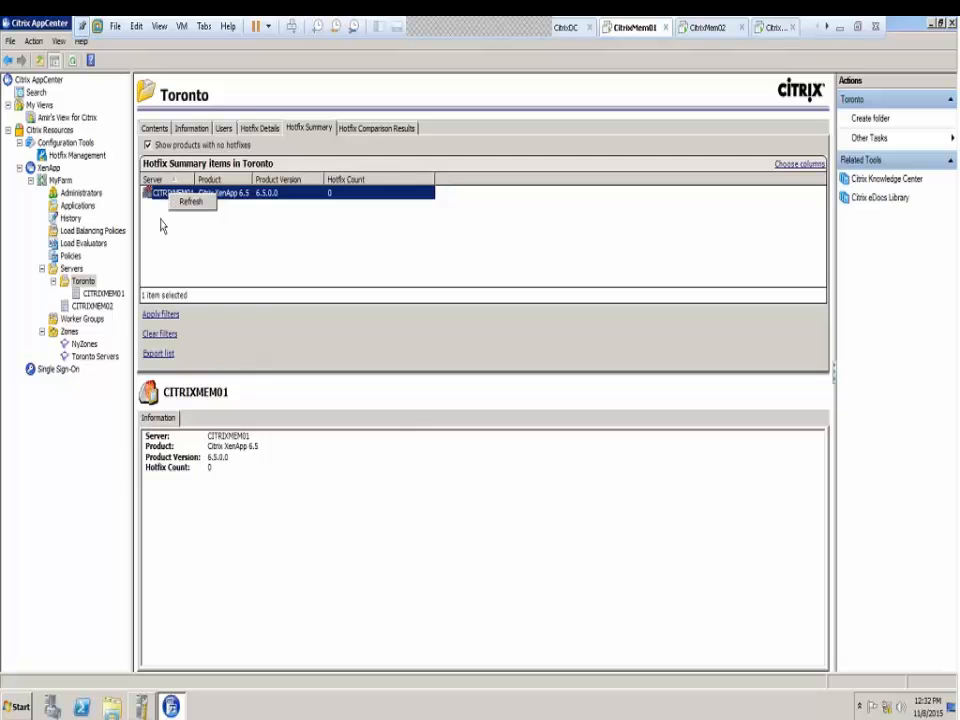
left_click(98, 295)
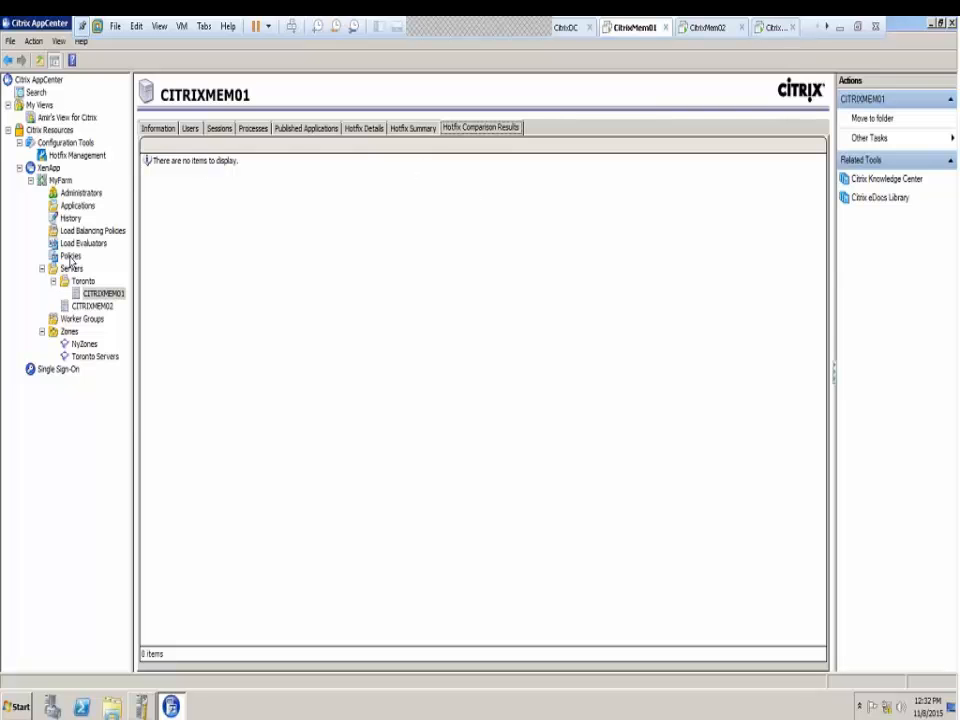
right_click(108, 297)
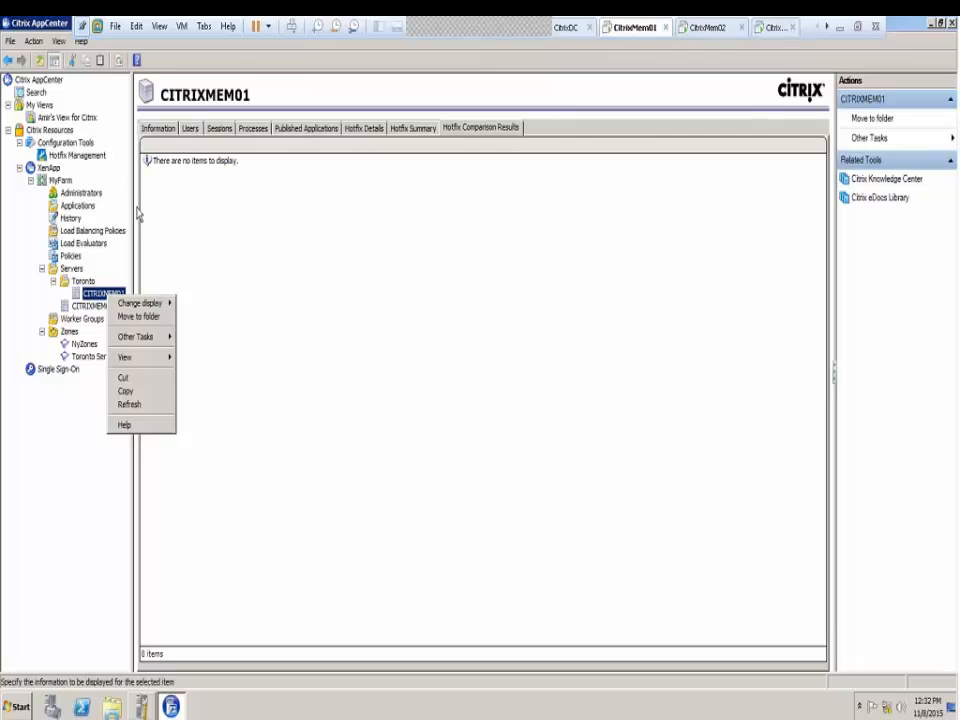
left_click(75, 280)
left_click(72, 269)
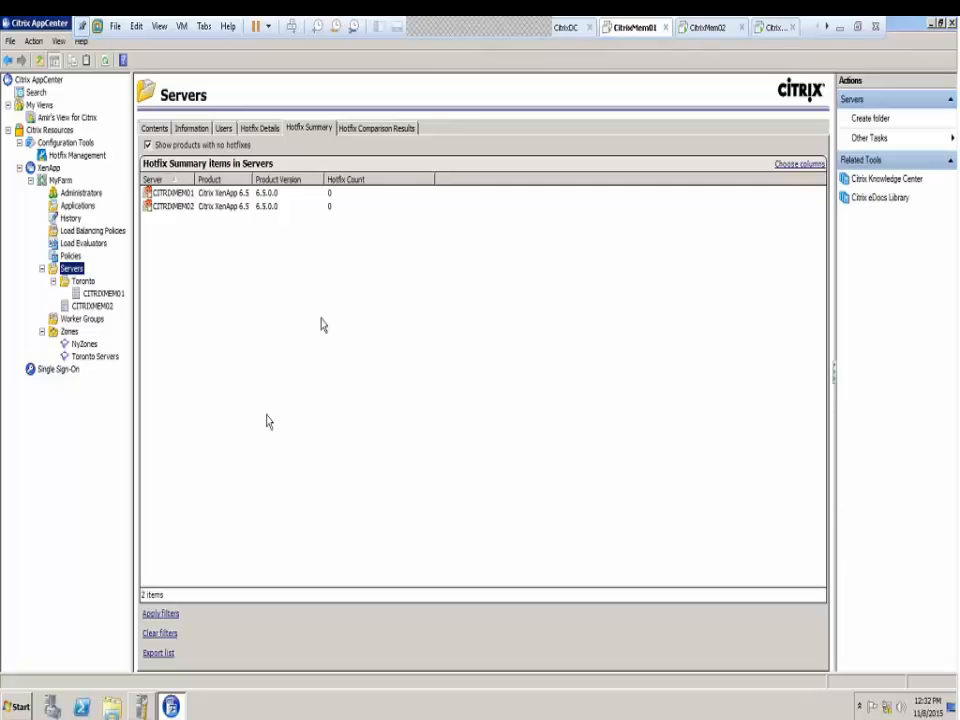
Open the Toronto folder's Permissions and review Citrix Admin's and Help Desk's allowed tasks
left_click(156, 129)
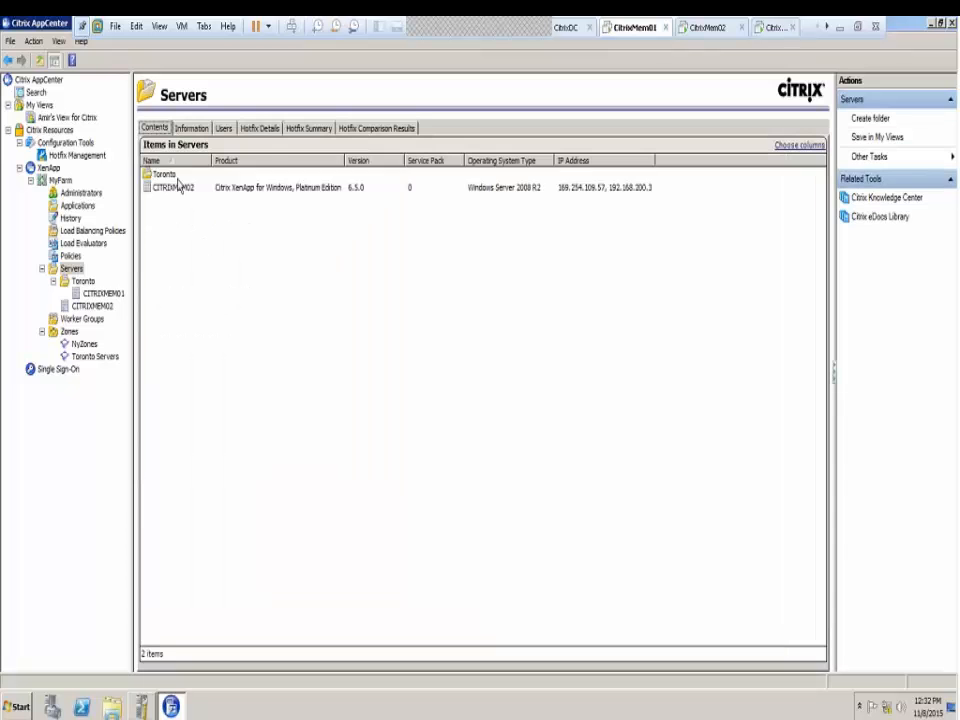
left_click(168, 176)
right_click(170, 179)
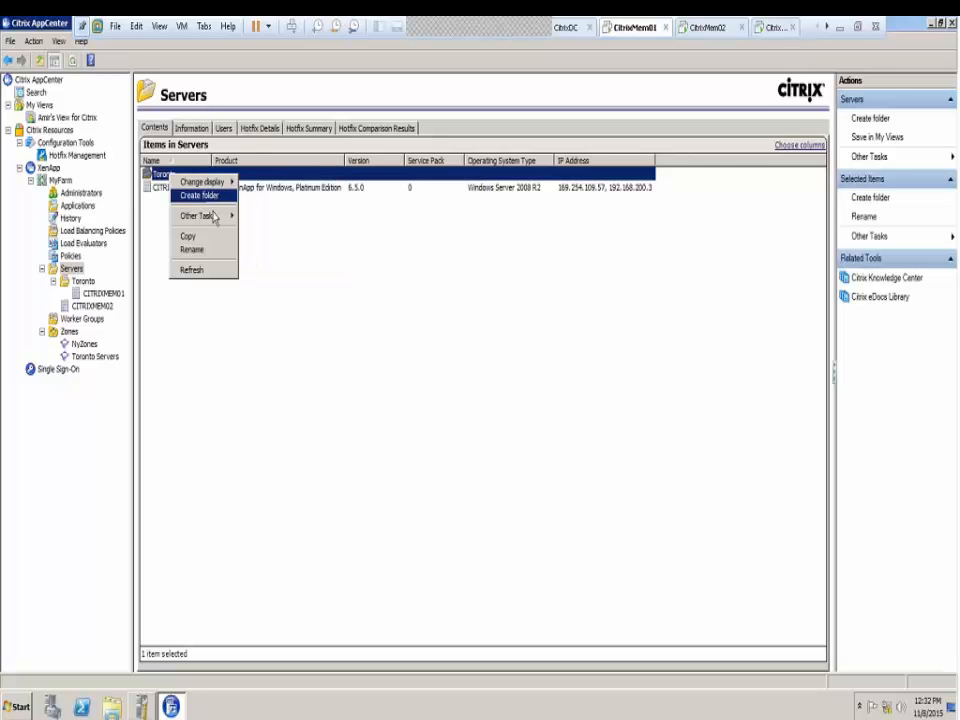
mouse_move(213, 220)
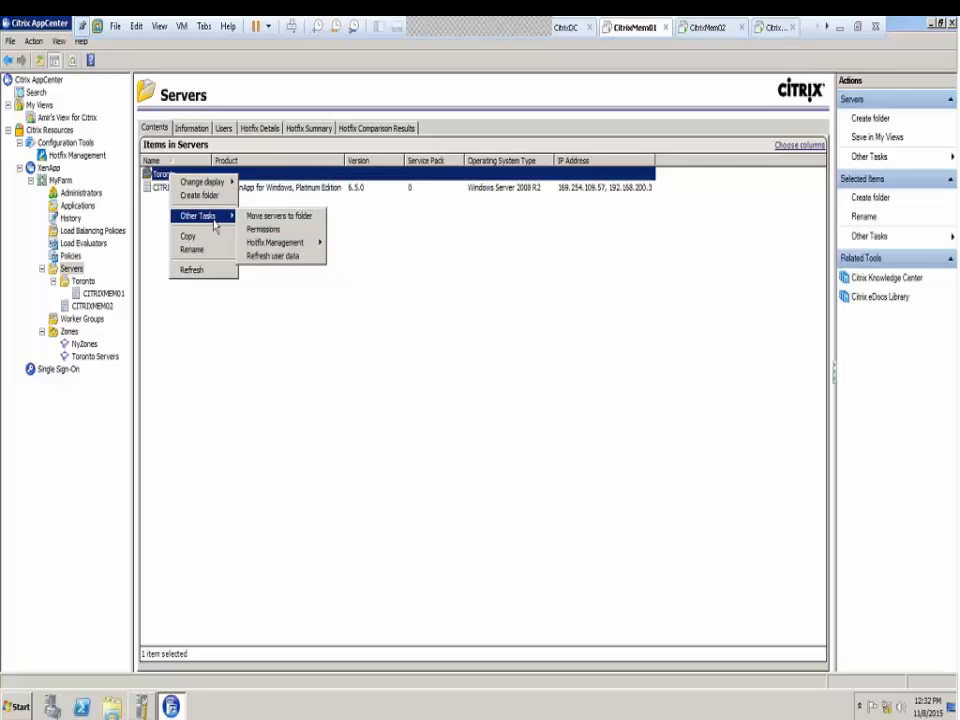
left_click(262, 229)
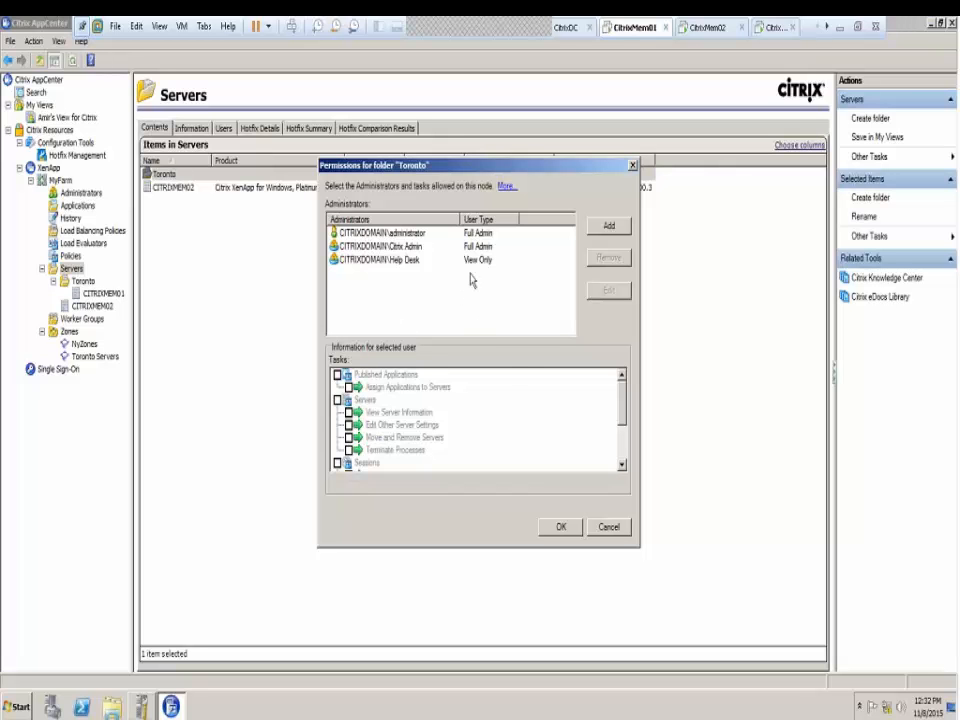
left_click(384, 248)
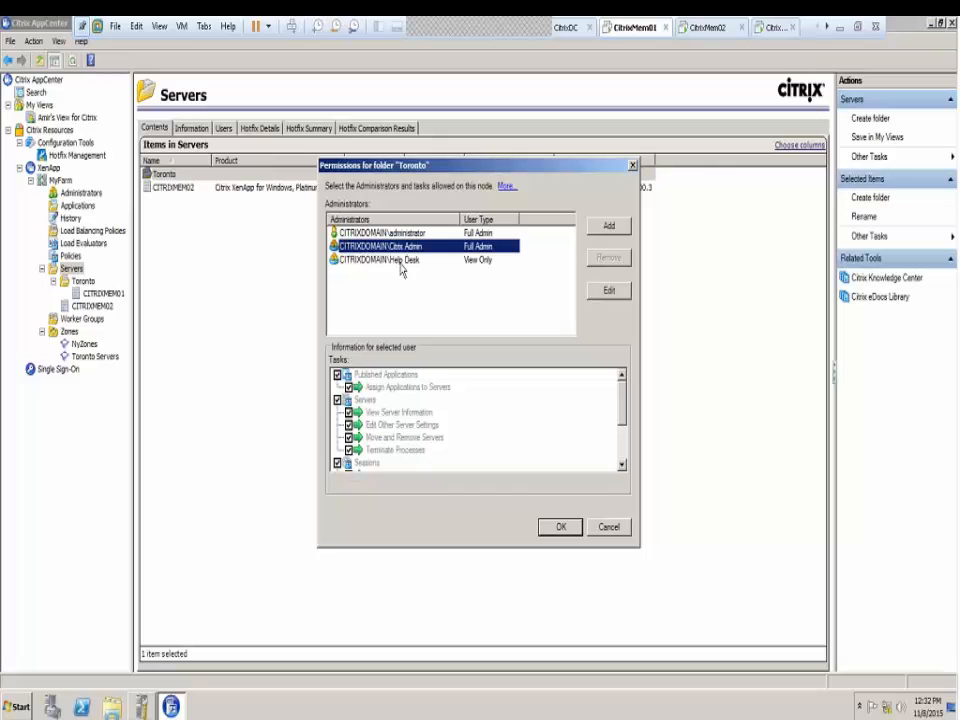
left_click(455, 259)
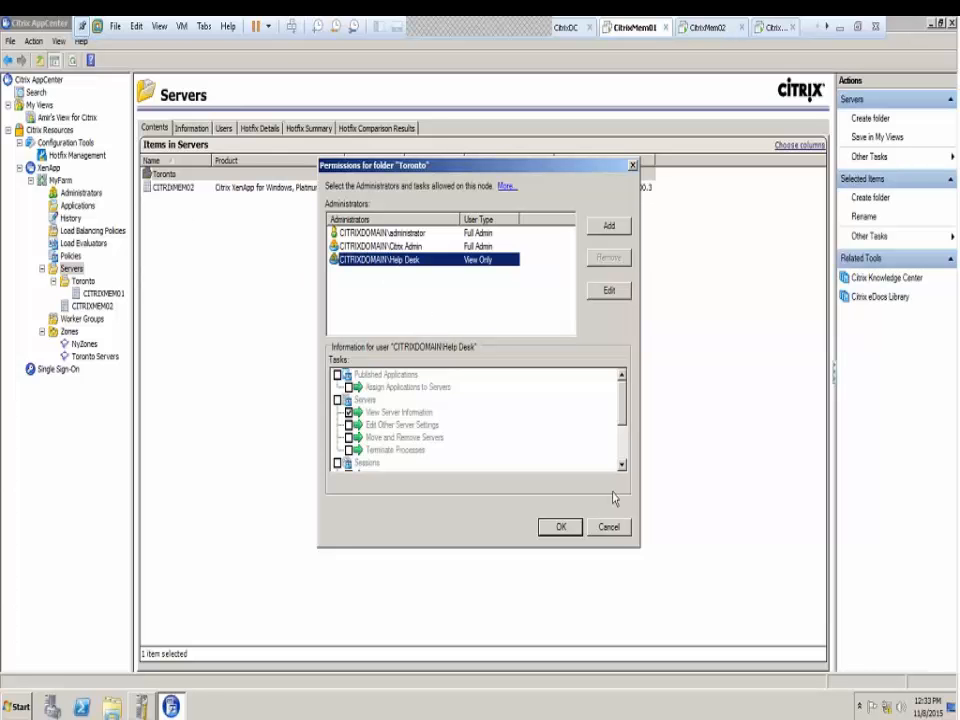
left_click(623, 463)
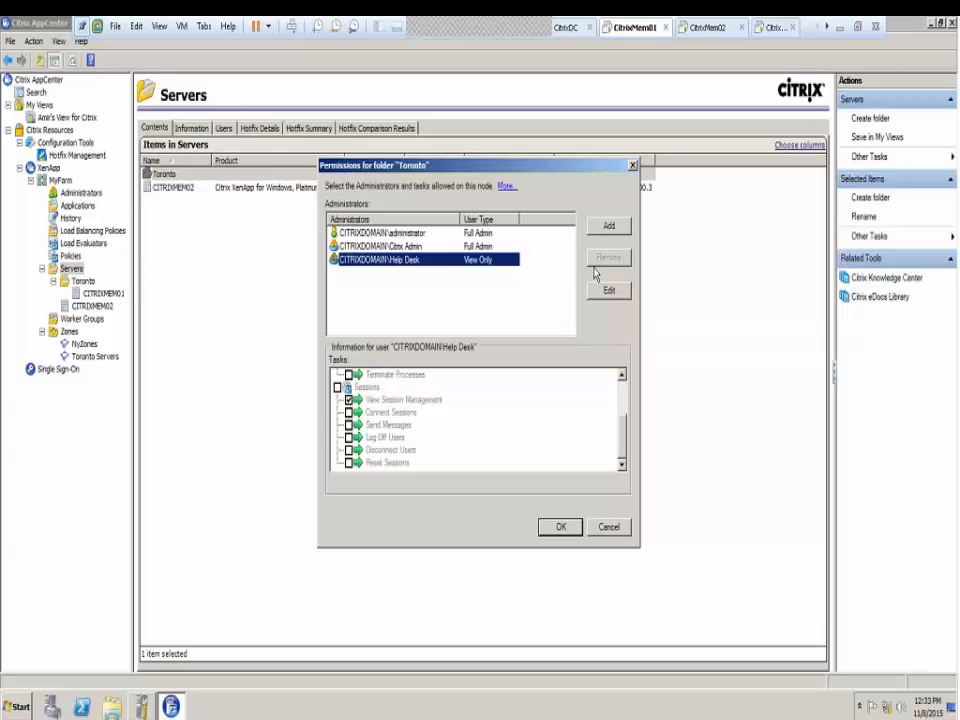
Add Toronto Admin to the Toronto folder's permissions, leaving its privilege type unchanged
left_click(612, 227)
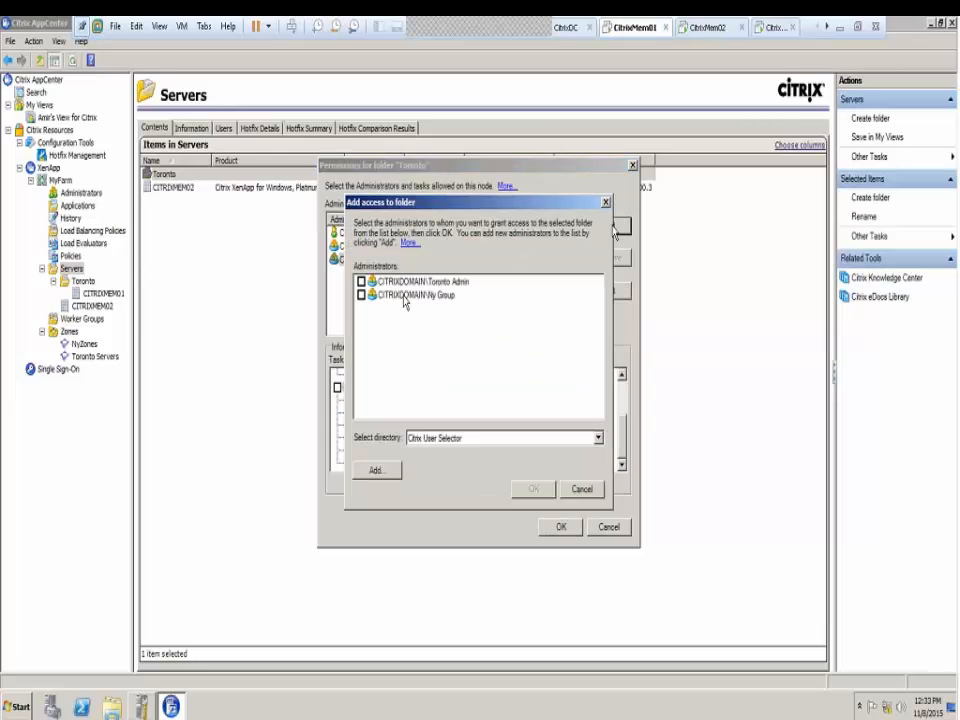
left_click(361, 281)
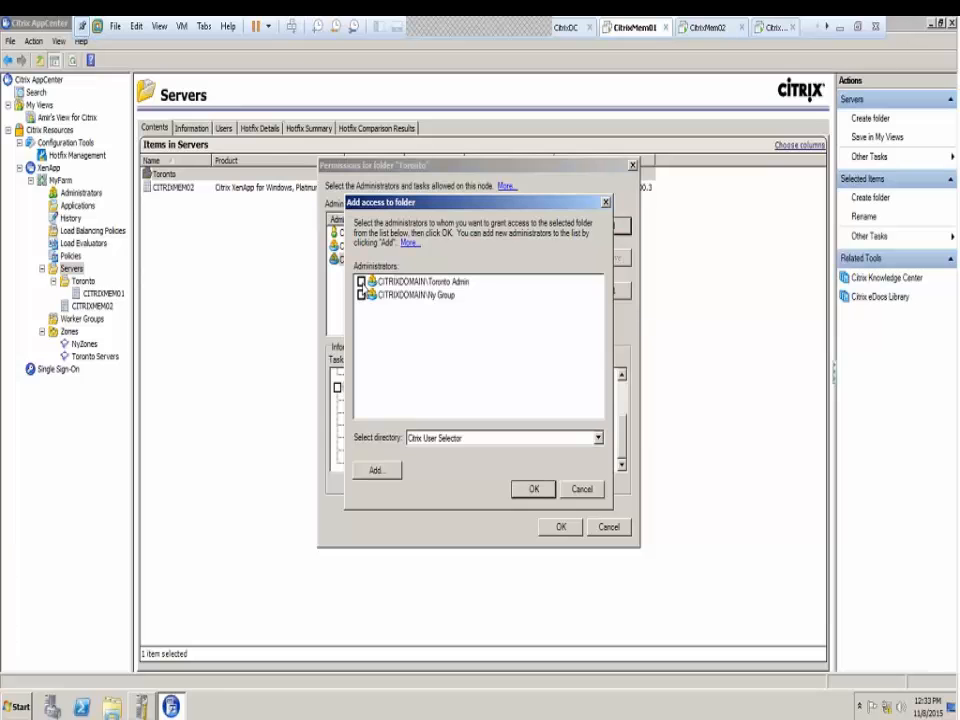
left_click(532, 489)
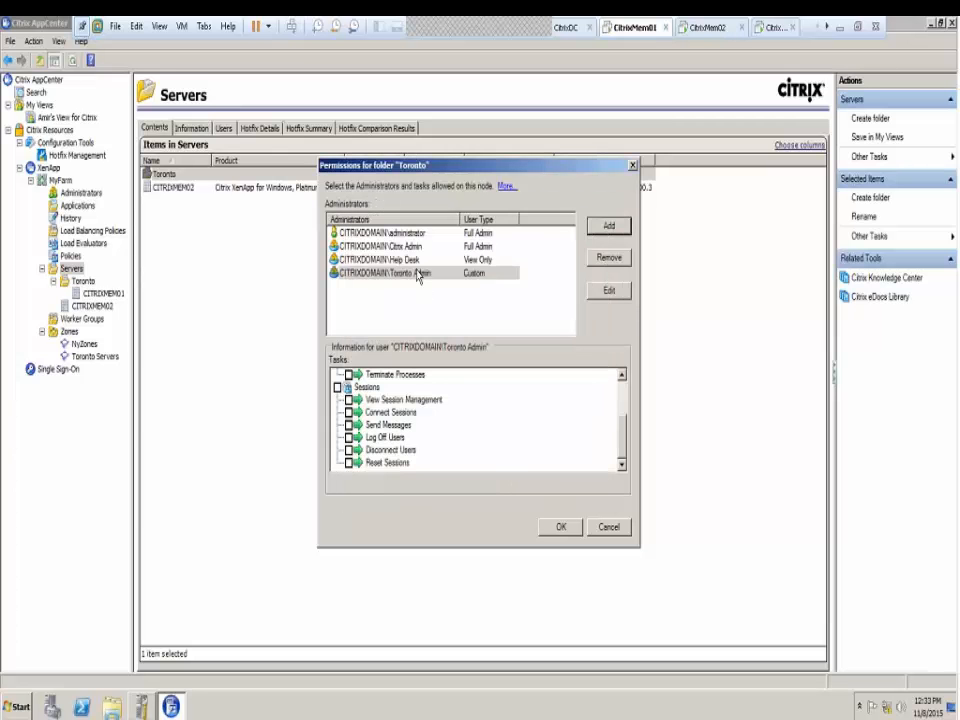
left_click(595, 291)
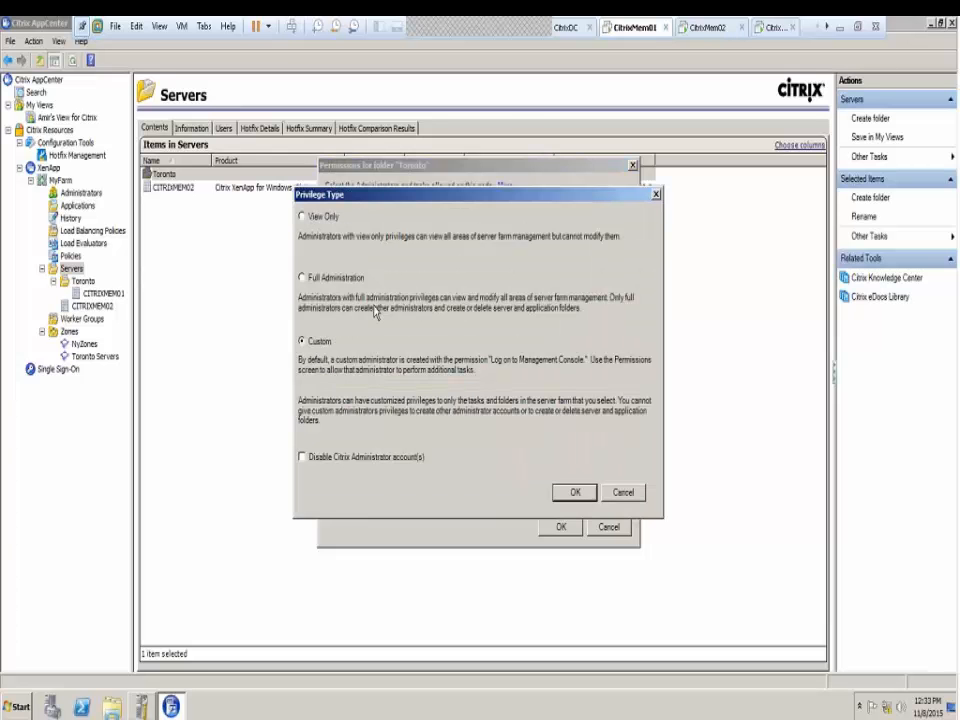
left_click(623, 492)
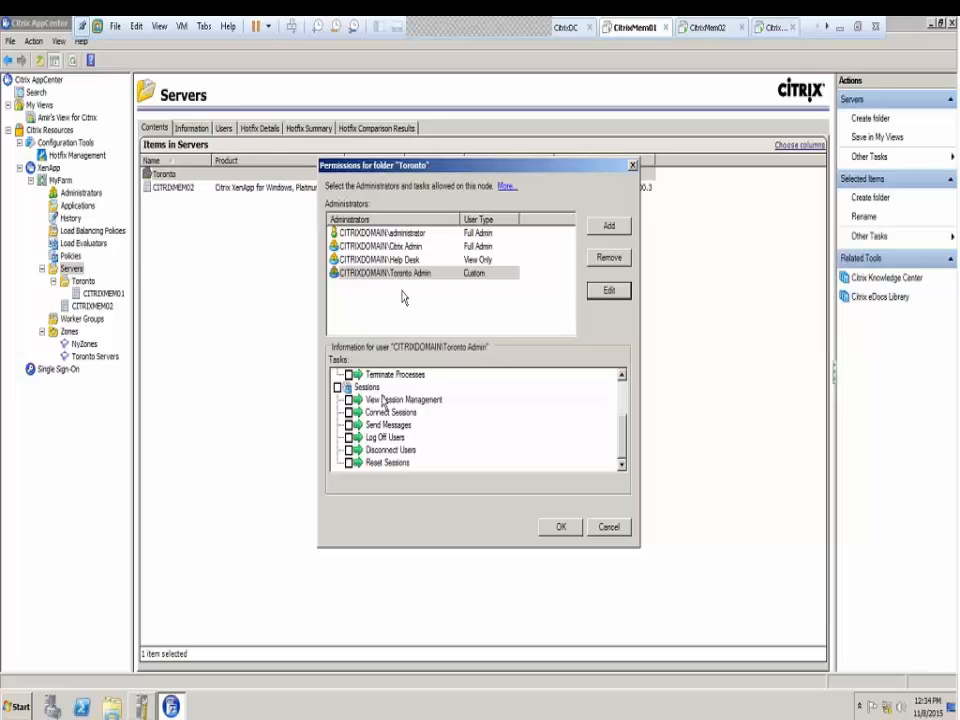
Allow all Sessions and Servers tasks for Toronto Admin and apply the permissions
mouse_move(632, 439)
left_mouse_down()
mouse_move(624, 403)
mouse_move(635, 461)
left_mouse_up()
left_click(337, 387)
scroll(499, 428, "up", 5)
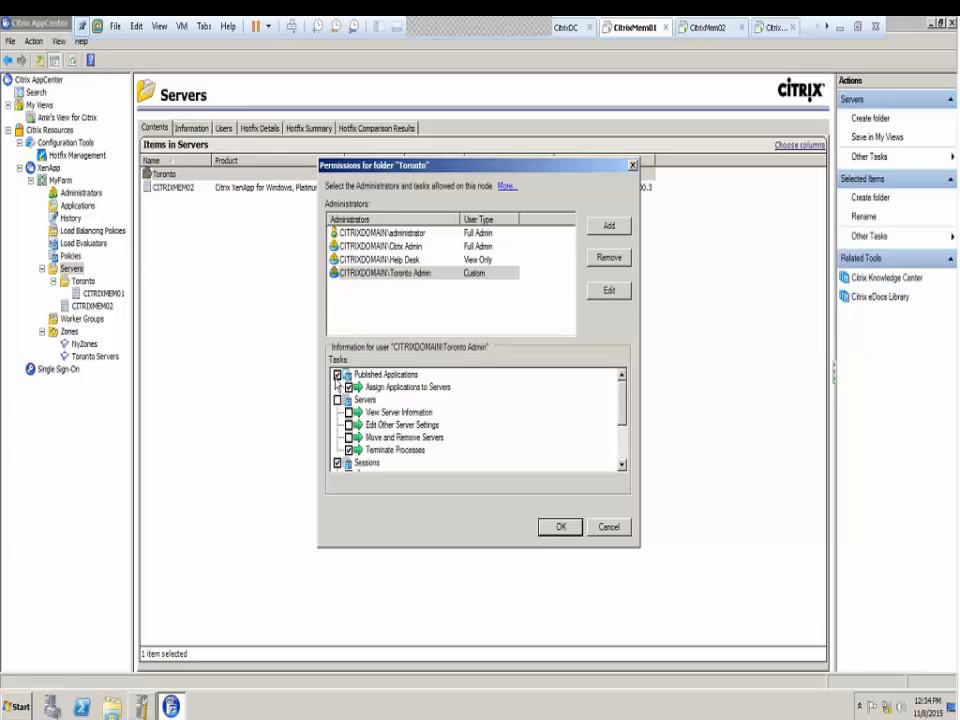
left_click(337, 399)
left_click(556, 528)
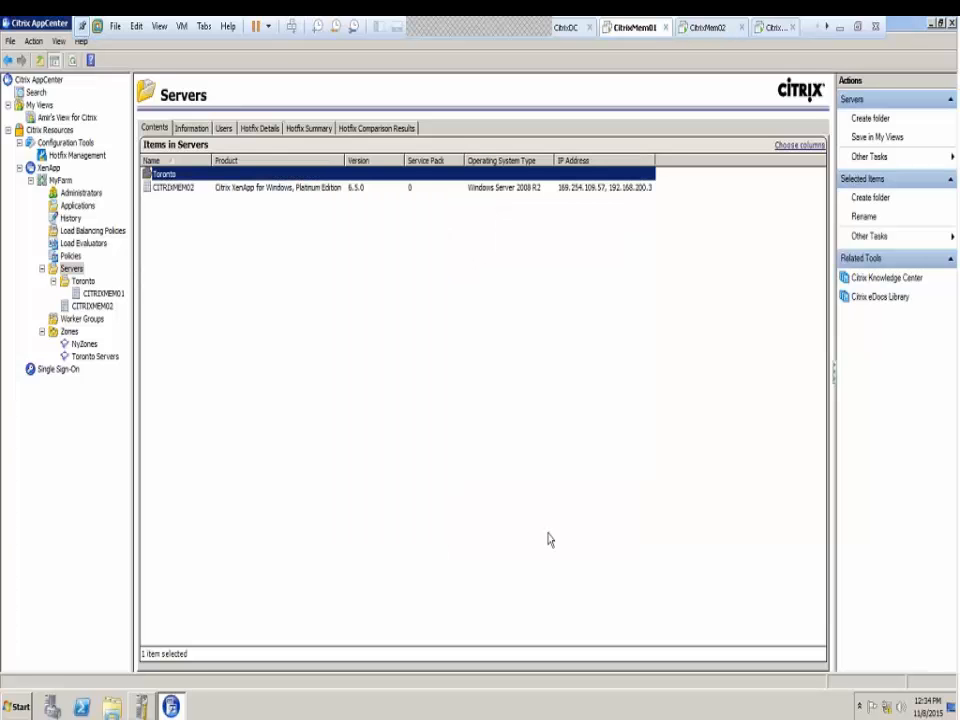
Browse the Toronto folder and CITRIXMEM01, then list MyFarm's administrators
double_click(155, 177)
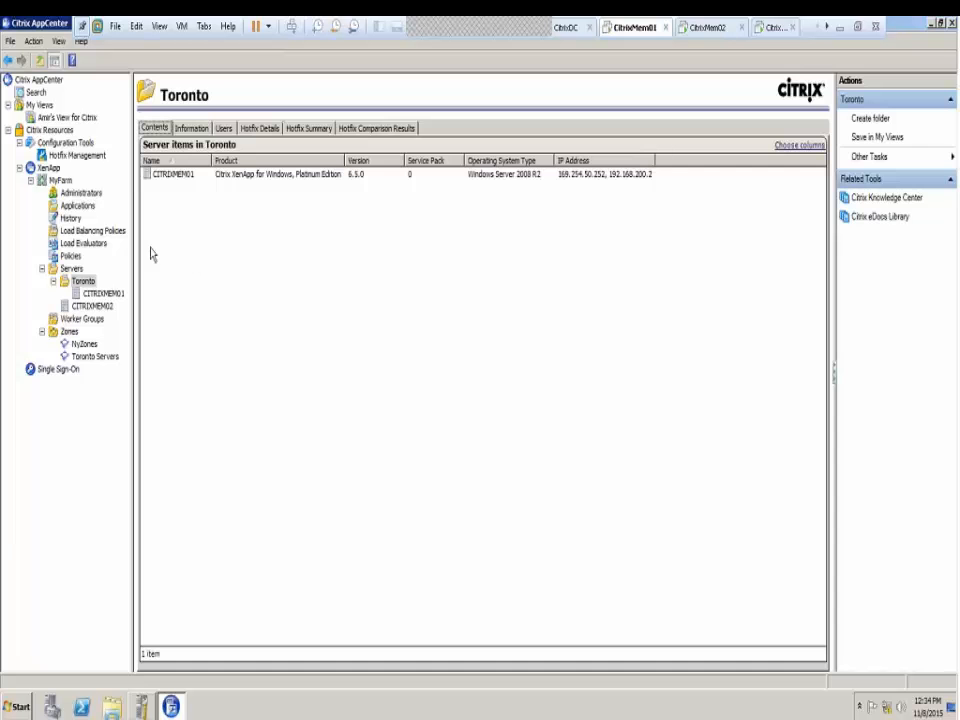
left_click(101, 295)
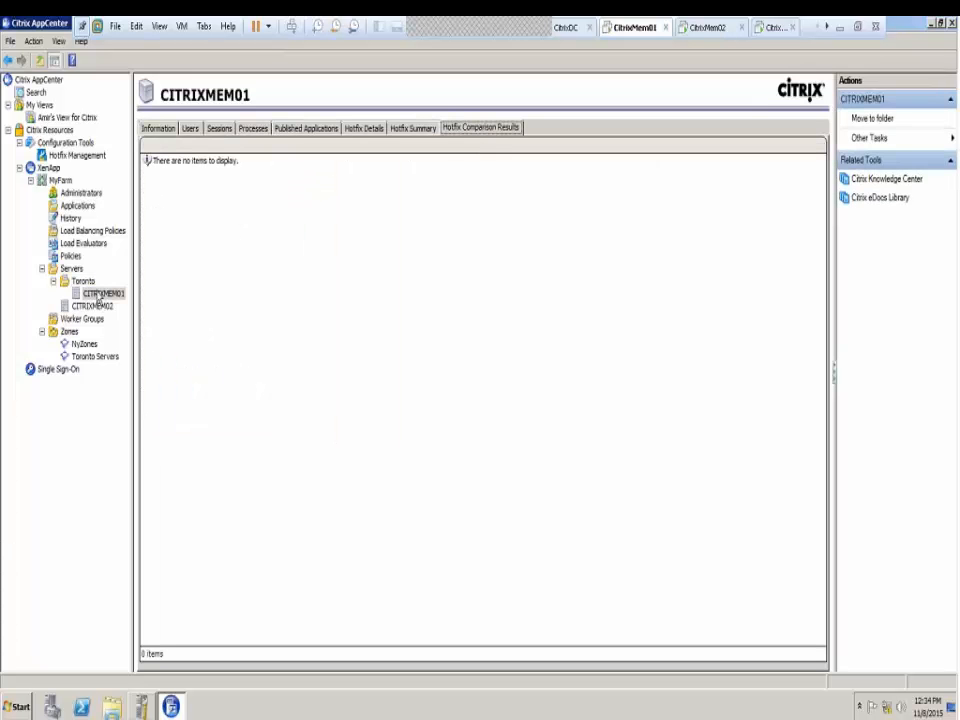
left_click(84, 283)
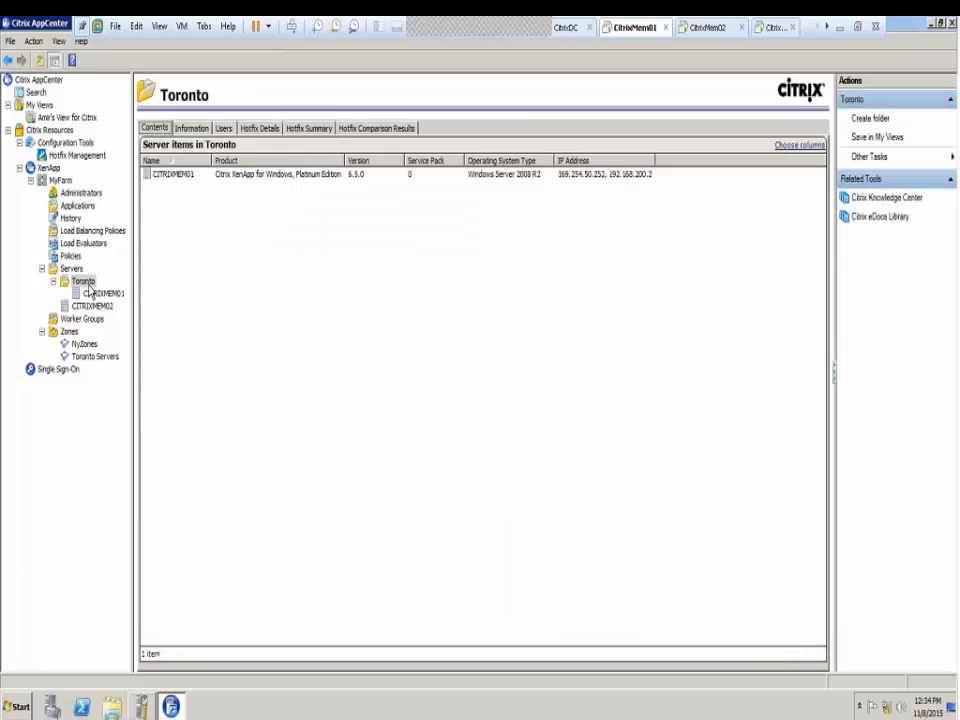
left_click(89, 285)
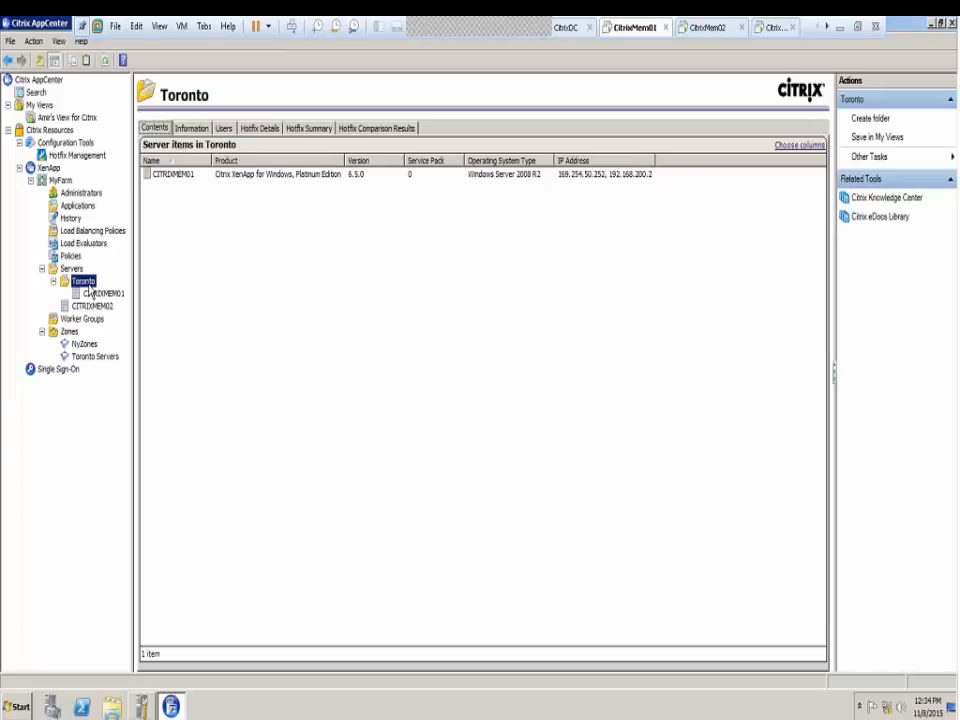
left_click(71, 269)
left_click(86, 284)
left_click(50, 168)
left_click(73, 193)
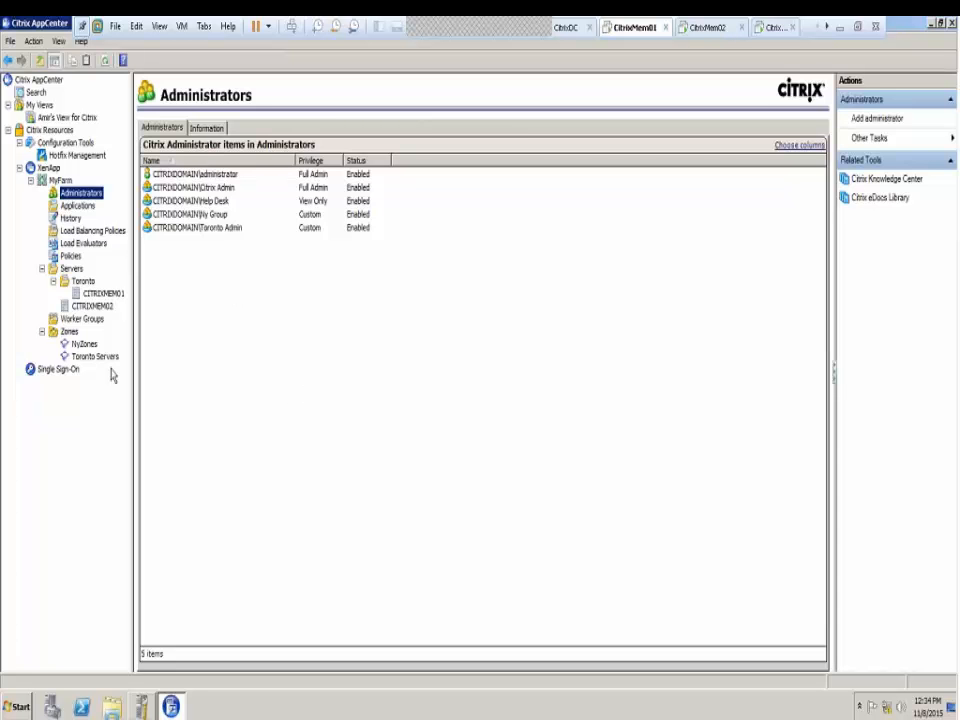
left_click(69, 331)
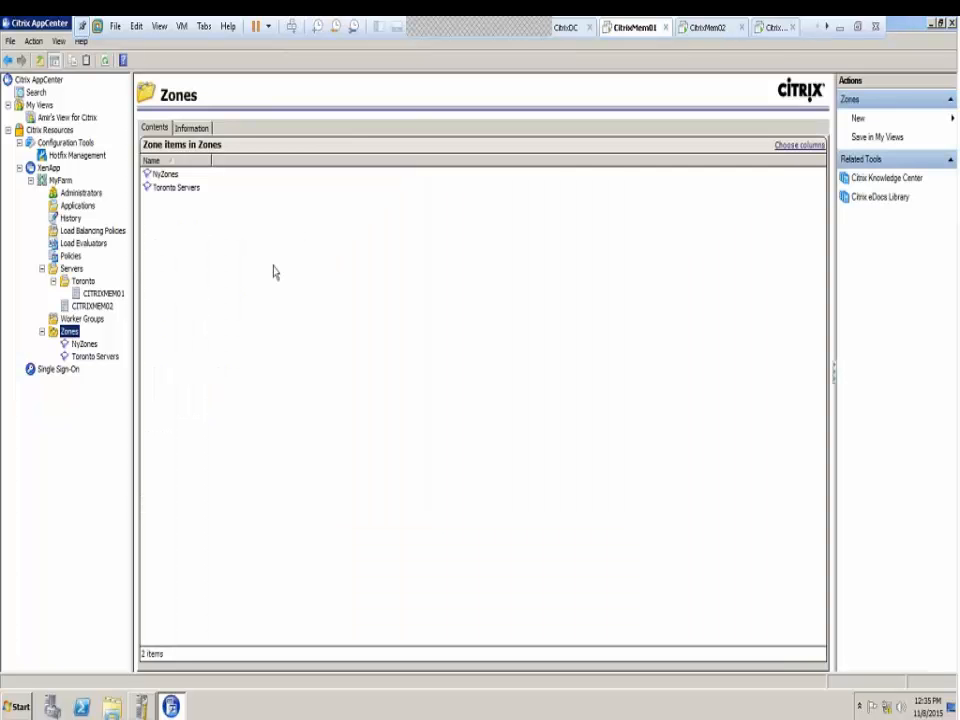
left_click(82, 193)
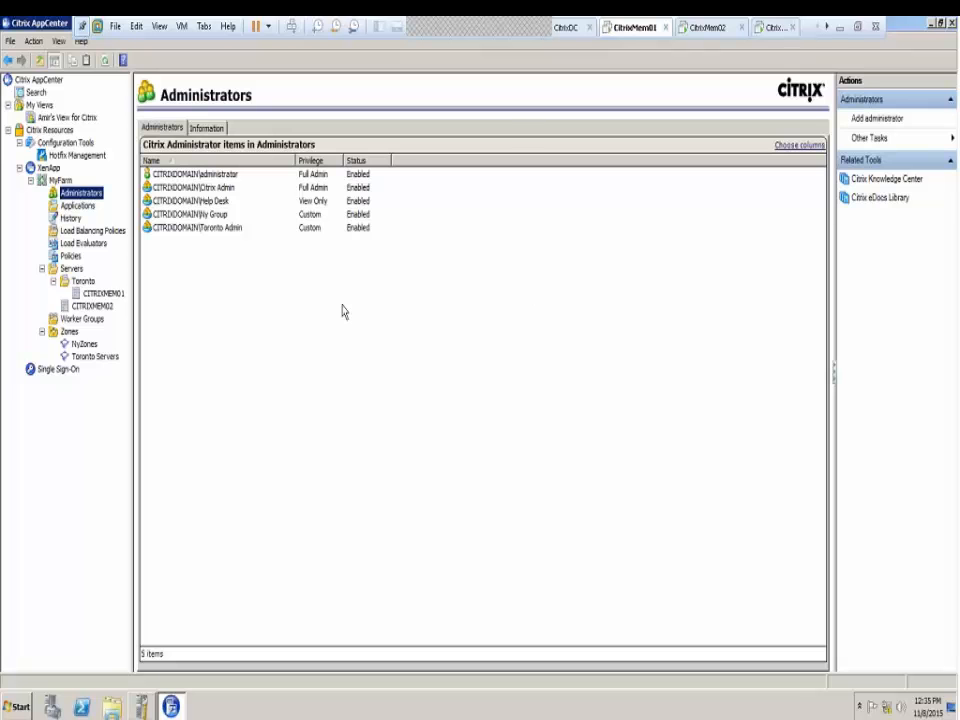
left_click(73, 337)
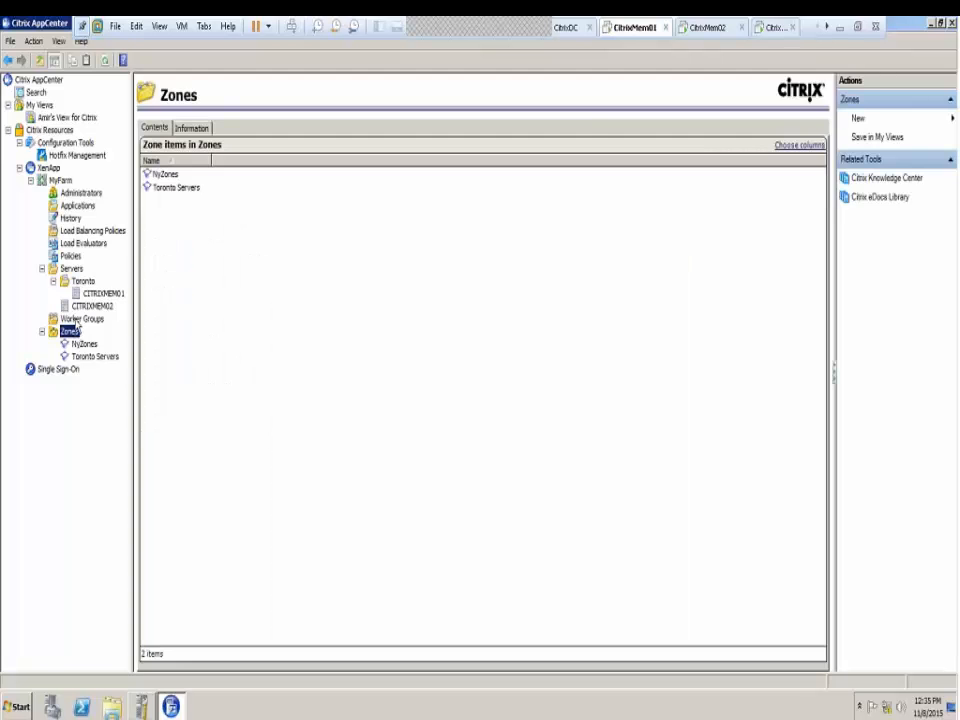
left_click(74, 195)
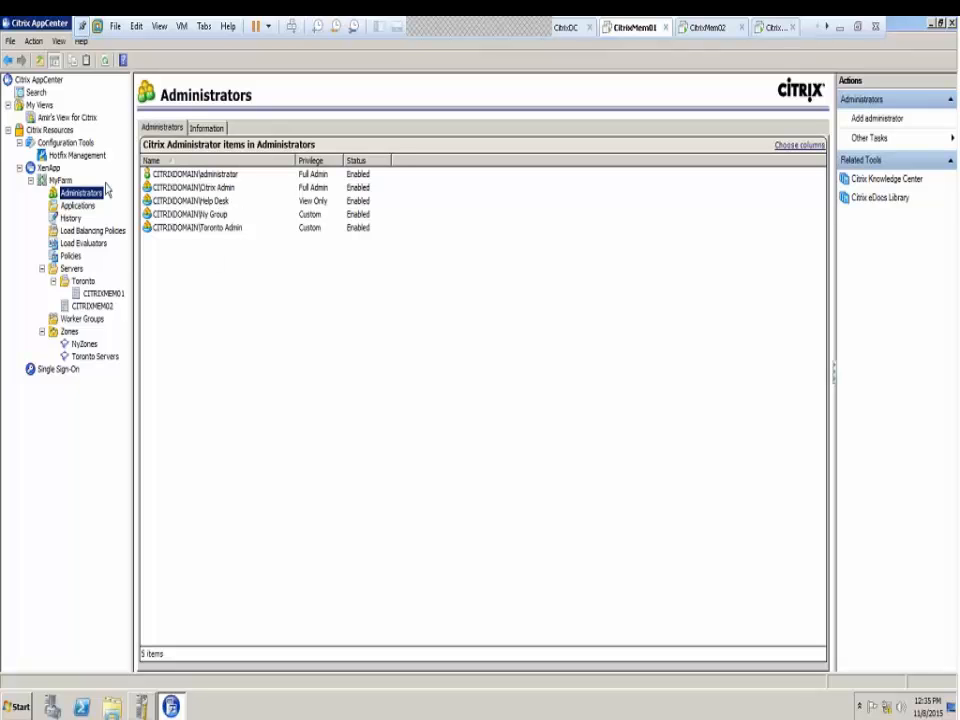
left_click(69, 333)
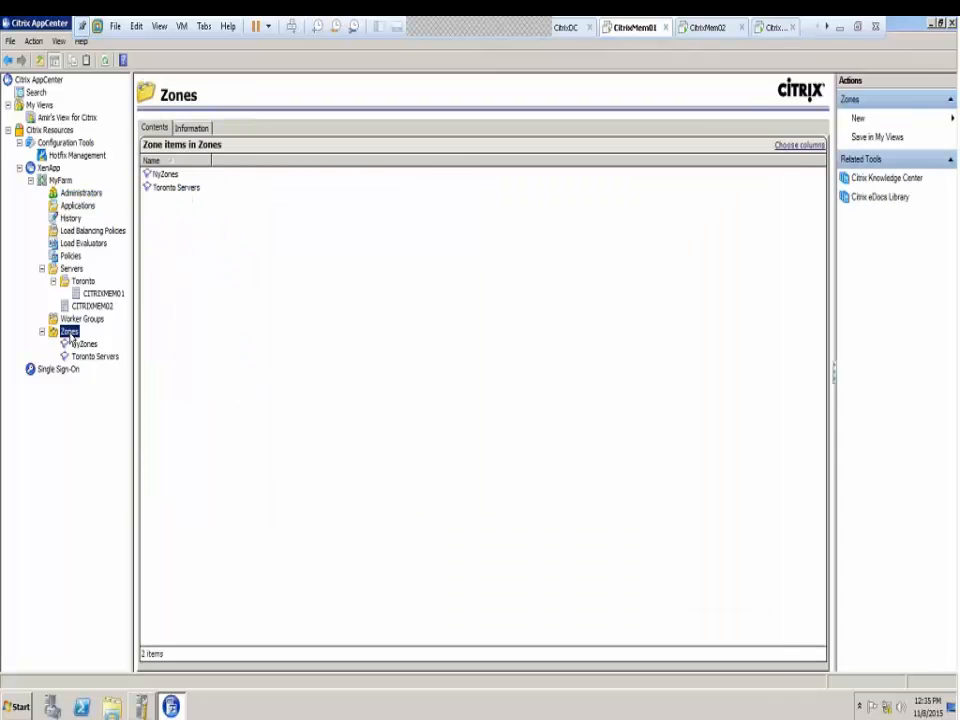
Inspect the Zones node's New submenu, then return to MyFarm's five-administrator list
right_click(71, 336)
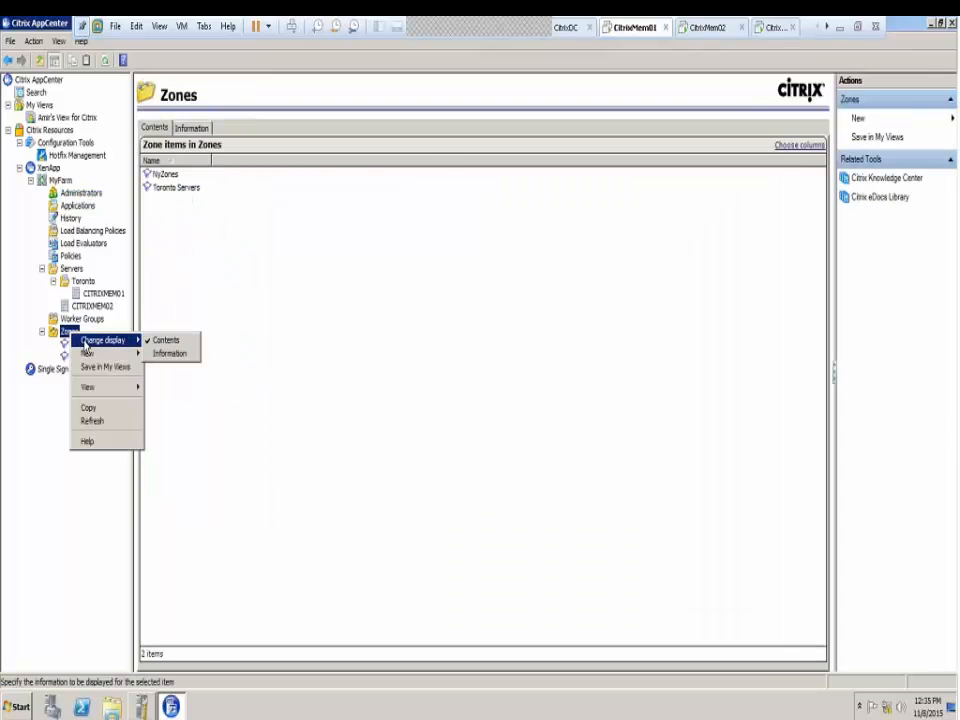
mouse_move(90, 358)
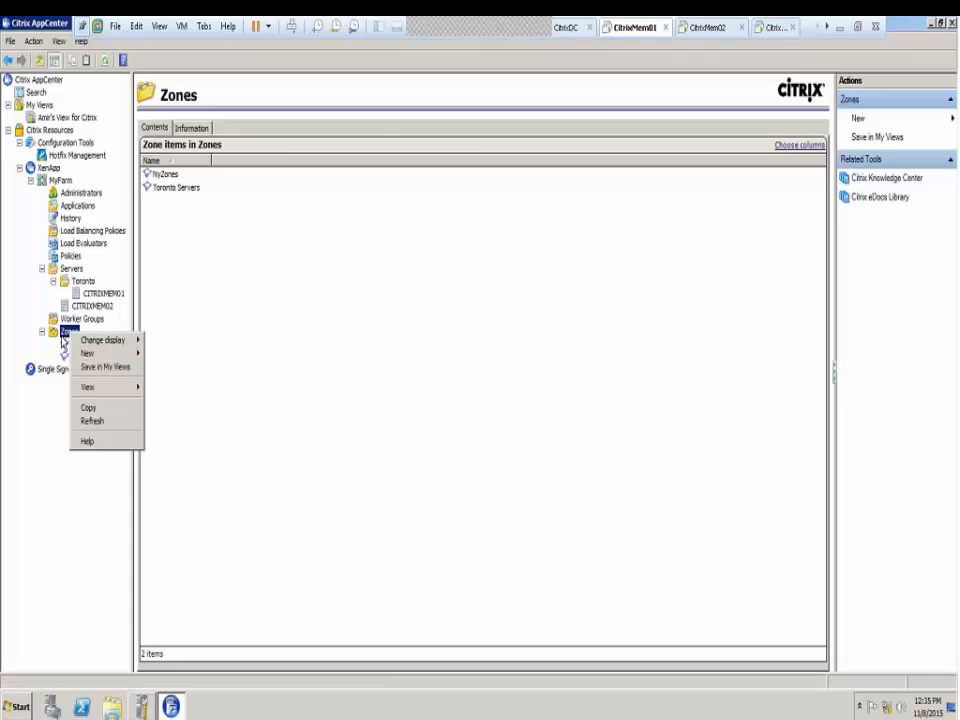
left_click(62, 335)
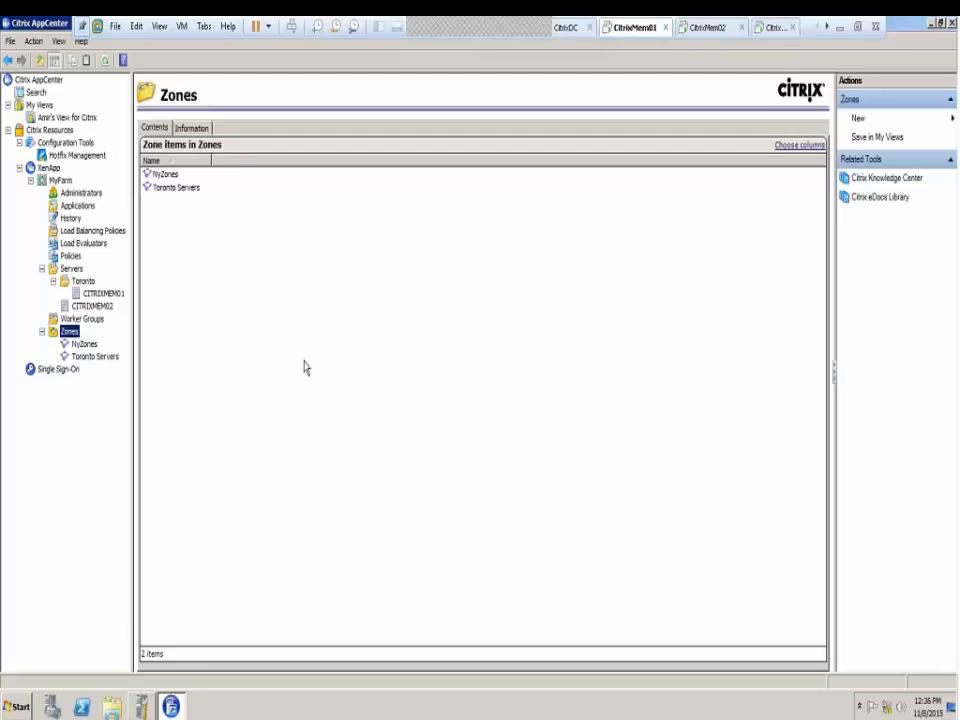
left_click(84, 193)
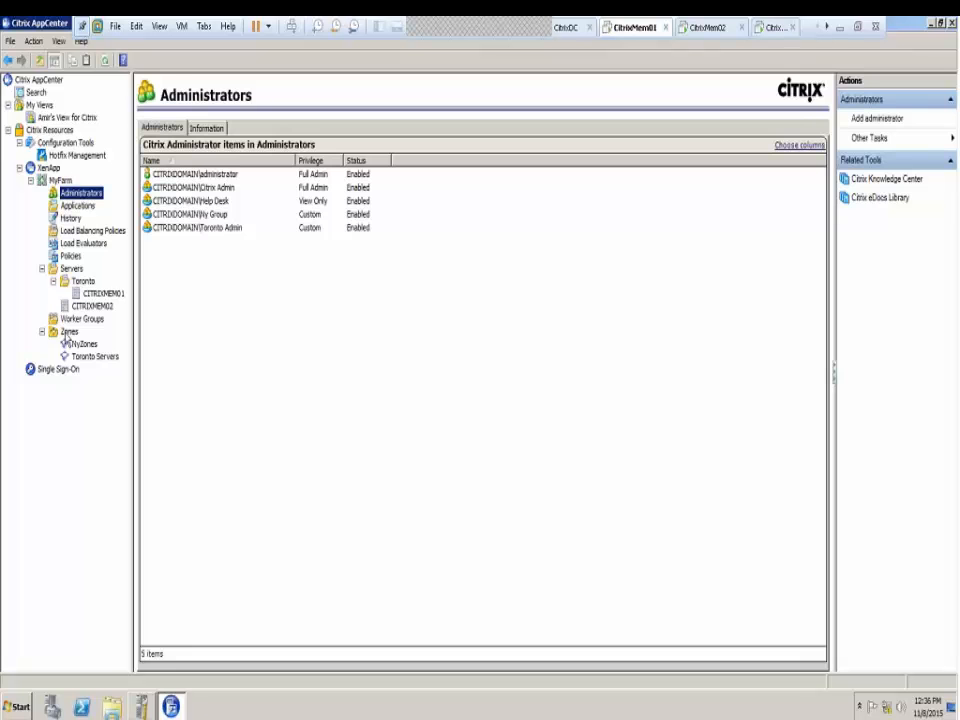
Check the Zones context menu, leaving NyZones and Toronto Servers listed
right_click(66, 333)
mouse_move(100, 354)
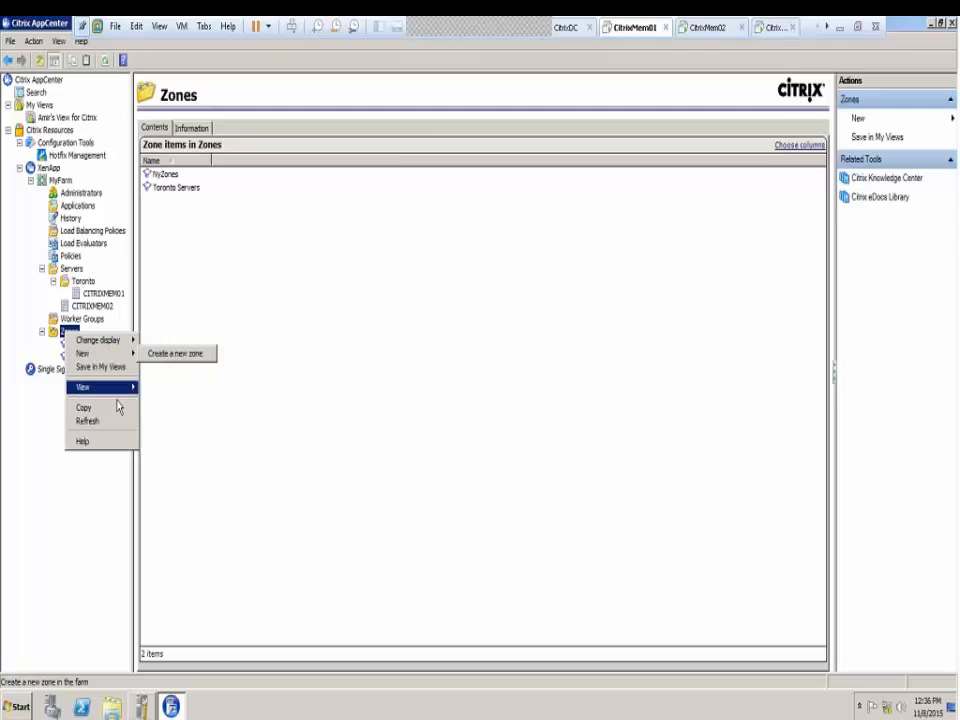
left_click(216, 280)
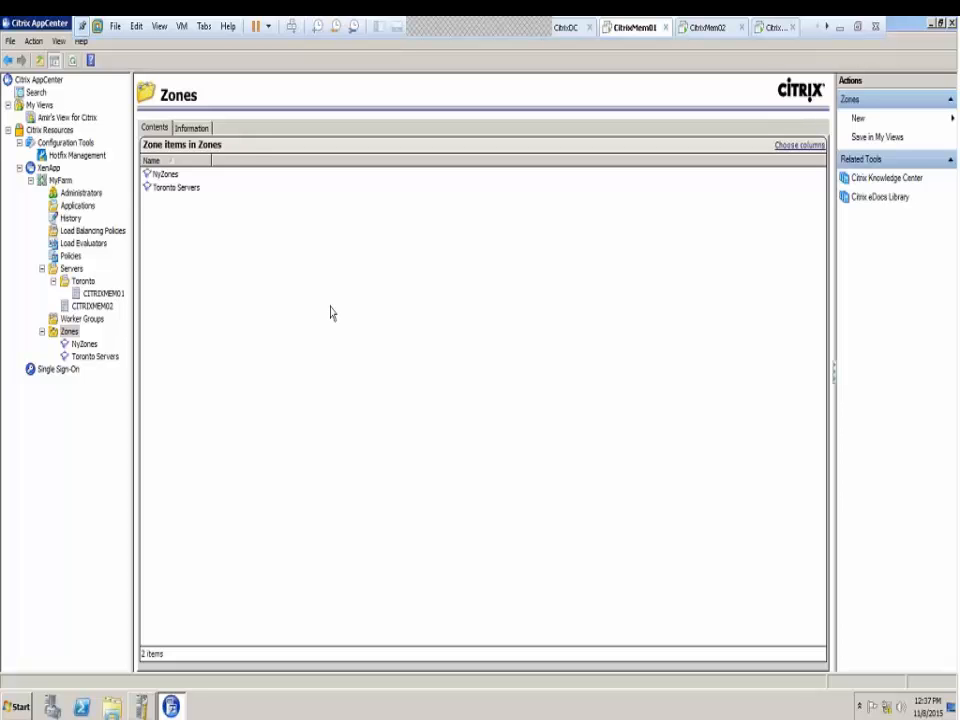
List the farm's servers in AppCenter, then leave the VM view to reach the Citrix Lab diagram
left_click(72, 269)
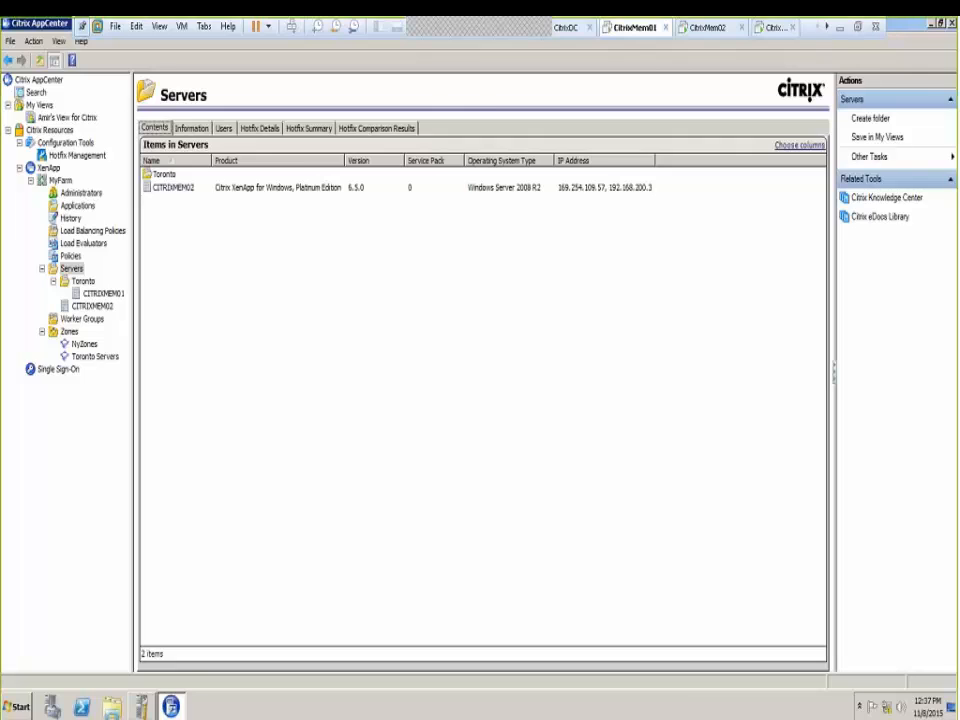
left_click(840, 28)
left_click(678, 405)
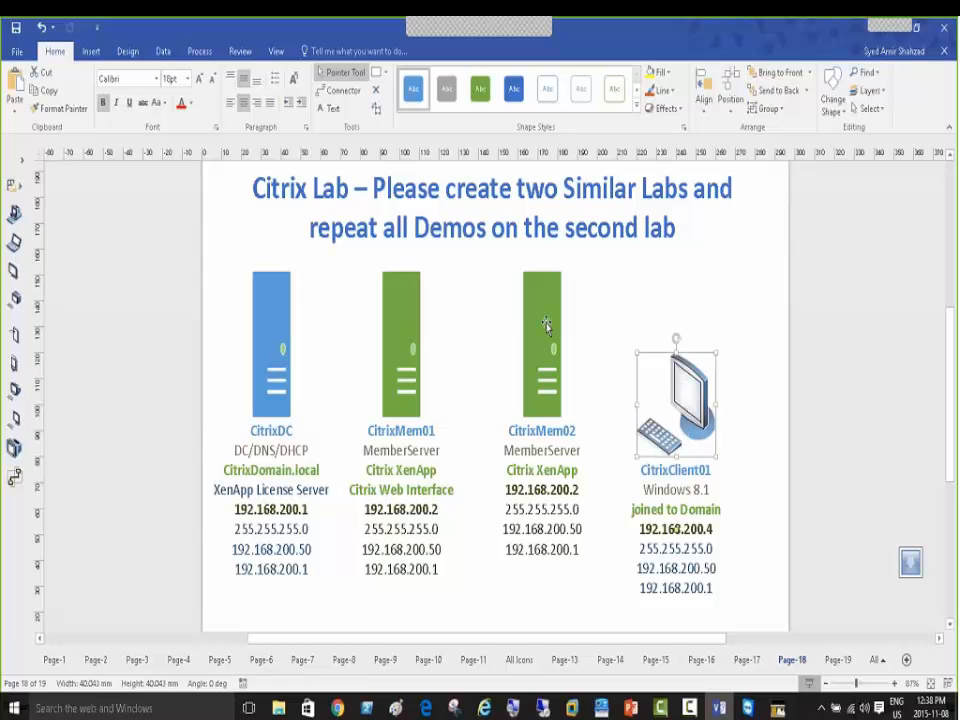
Edit CitrixMem02's shape label, changing its IP from 192.168.200.2 to 192.168.200.3
left_click(538, 328)
left_click(395, 312)
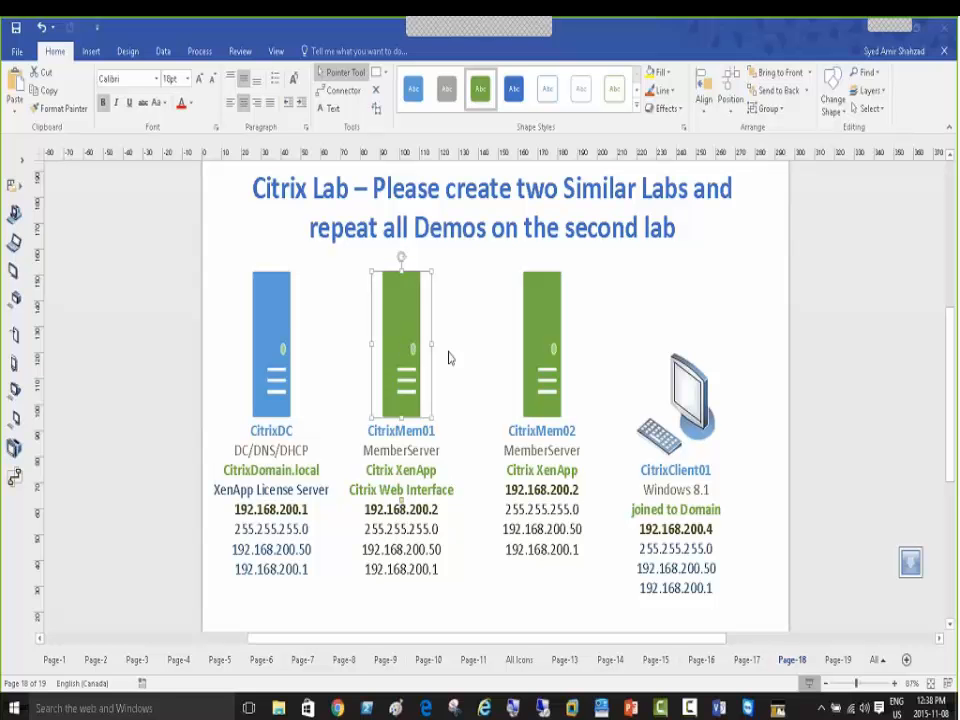
left_click(541, 341)
left_click(541, 341)
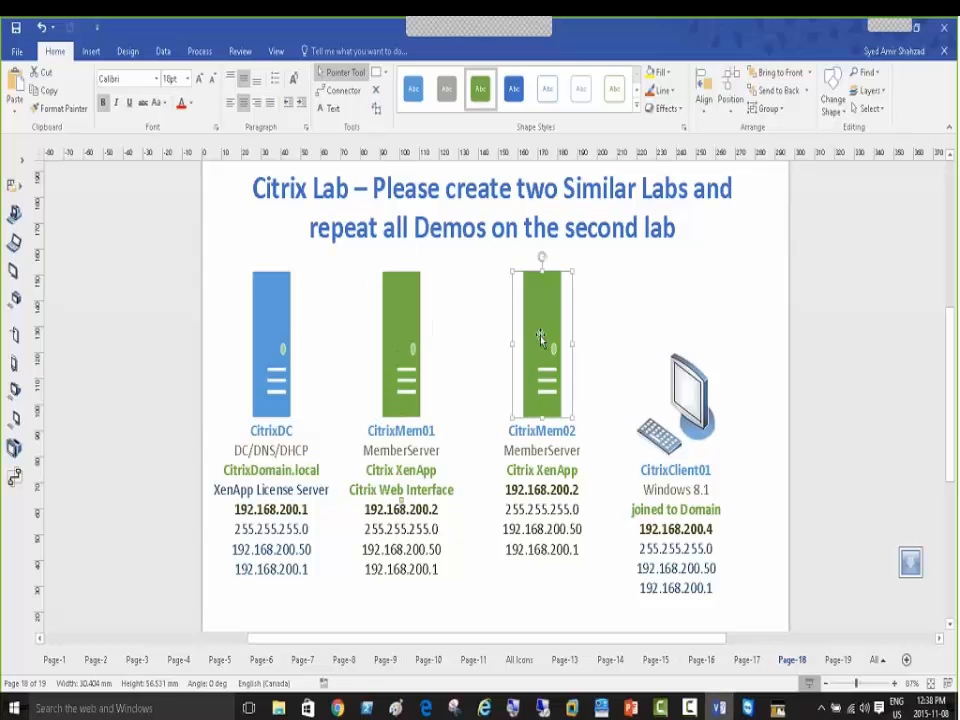
double_click(536, 343)
left_click(576, 490)
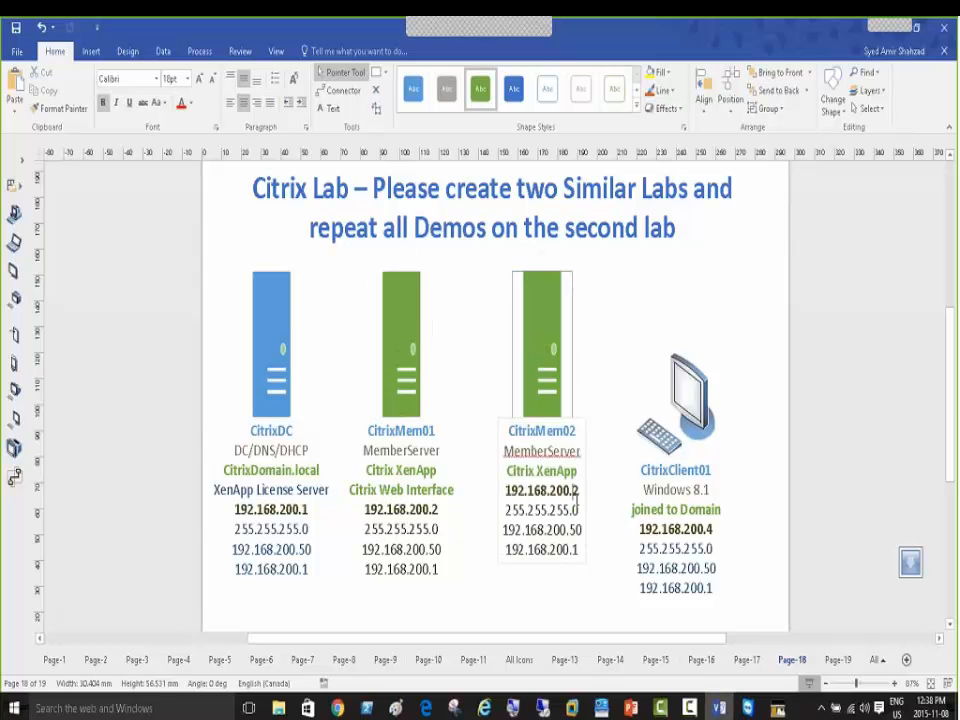
key("BackSpace")
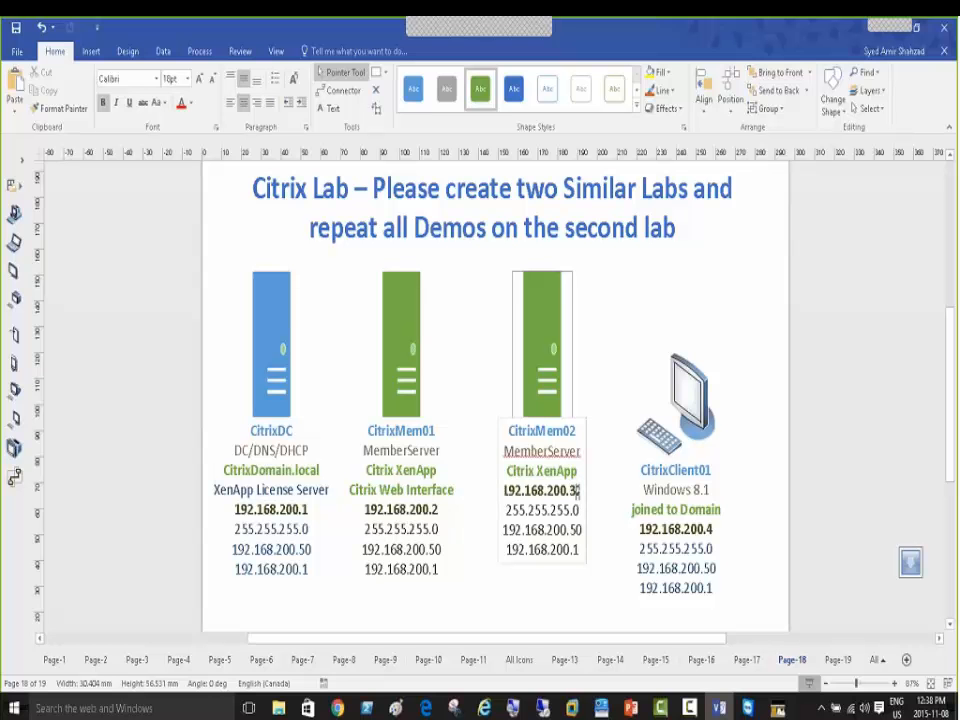
type("3")
key("Down")
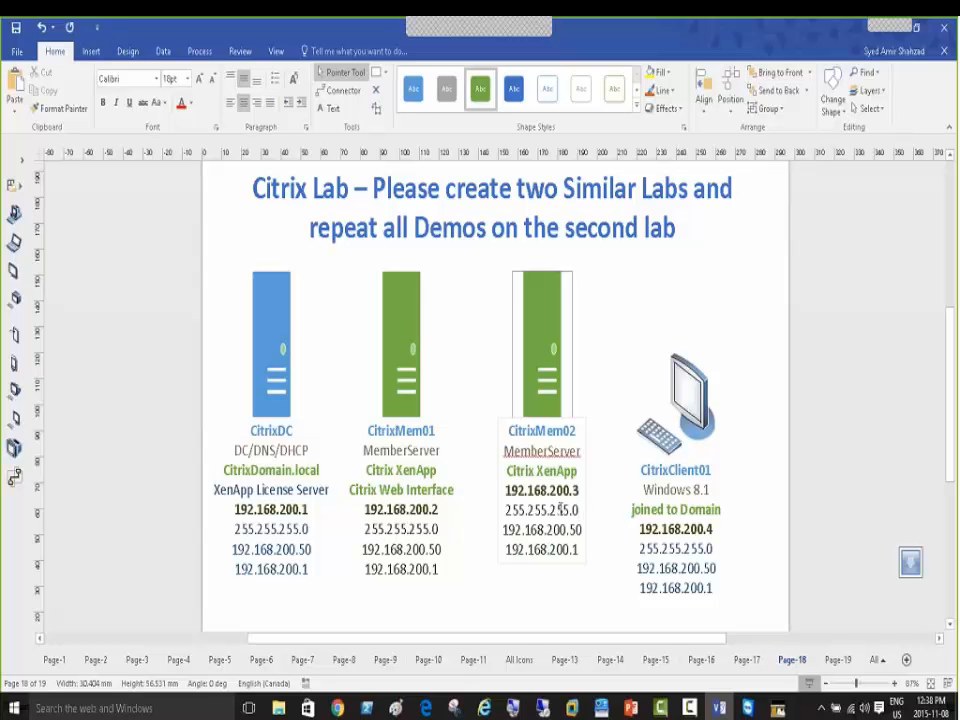
left_click(577, 490)
left_click(547, 528)
left_click(690, 400)
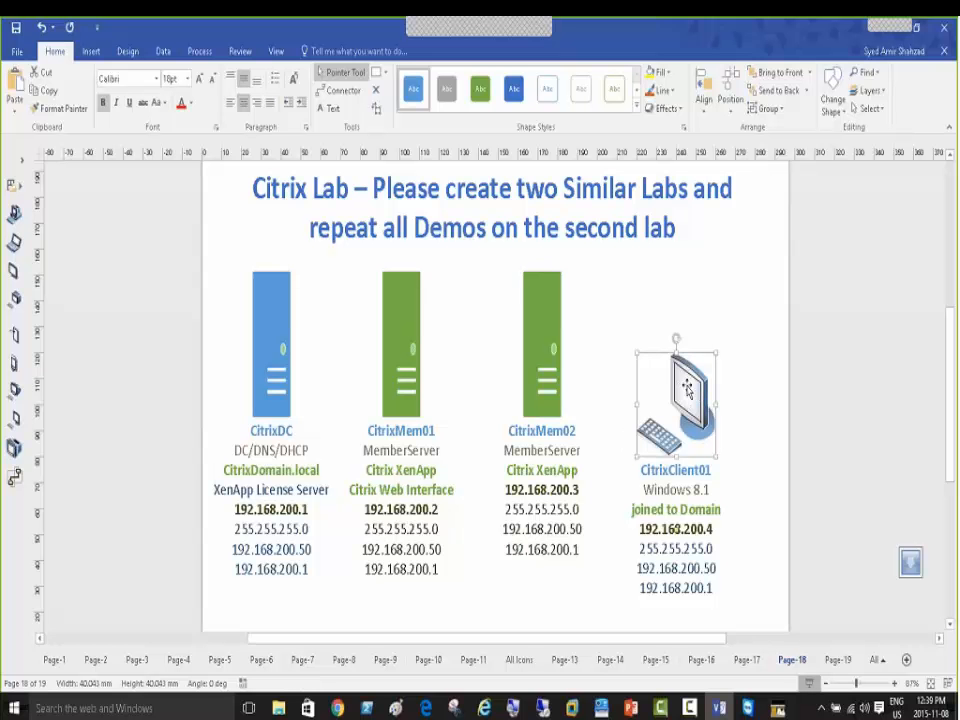
left_click(674, 404)
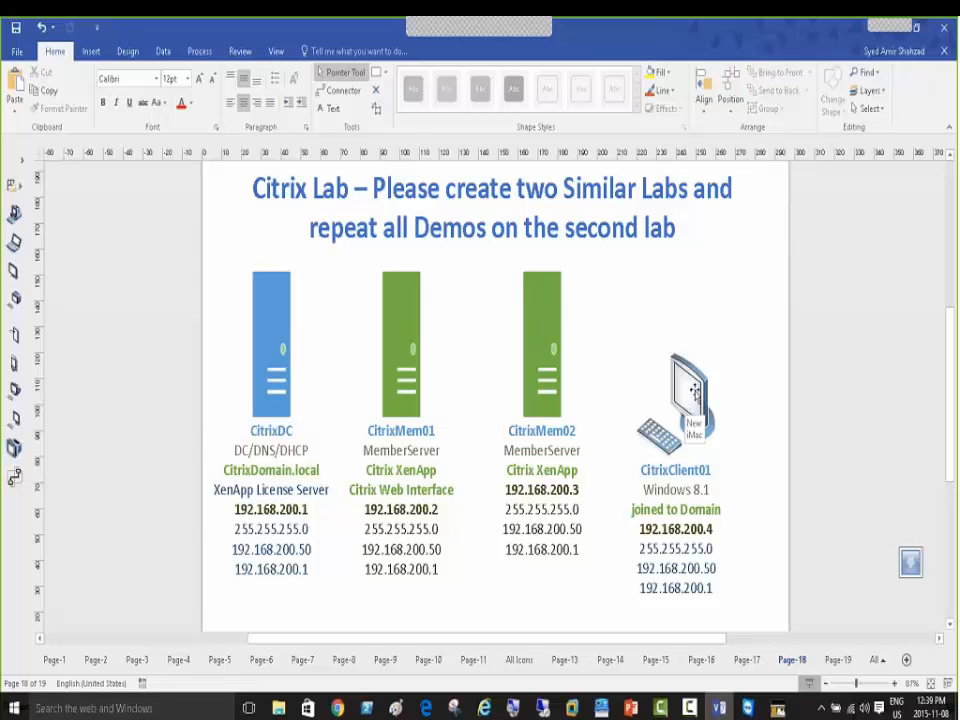
left_click(690, 395)
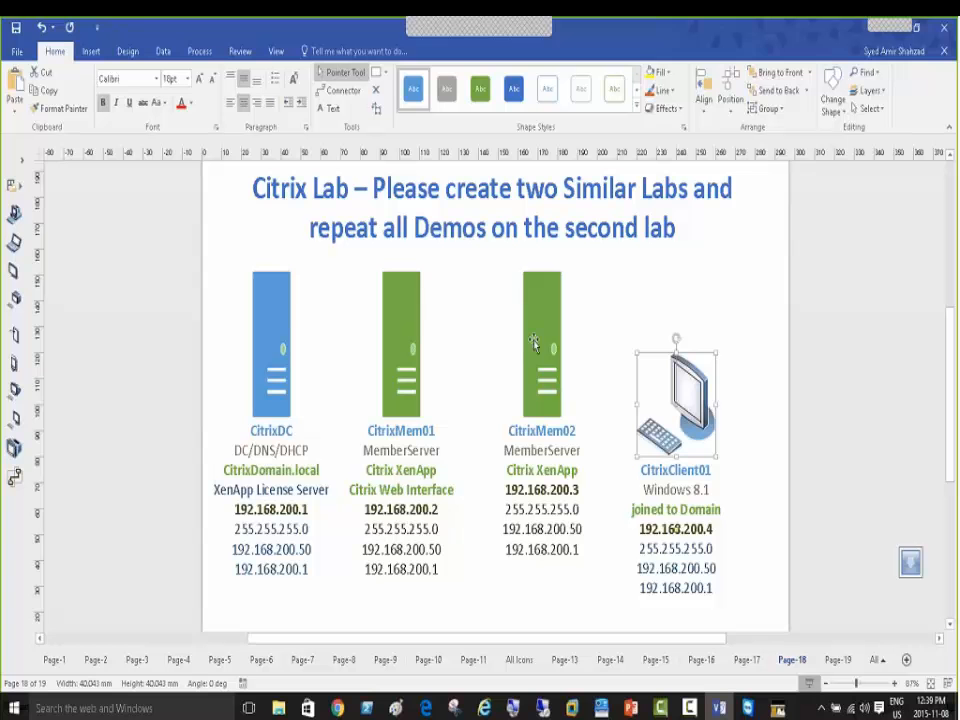
left_click(529, 347)
left_click(398, 311)
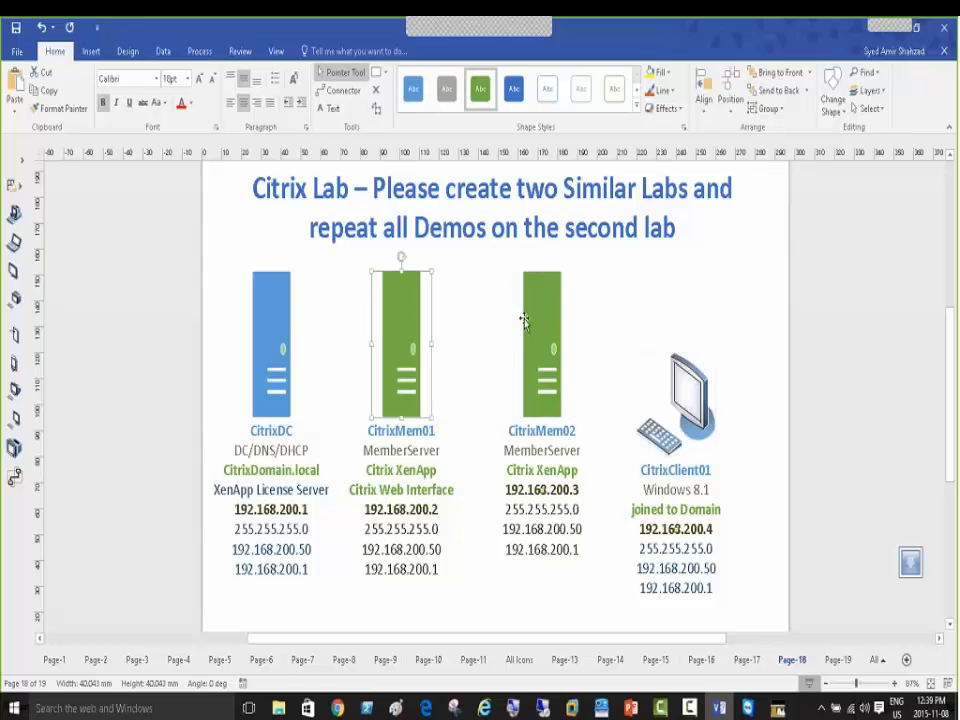
left_click(537, 320)
left_click(686, 385)
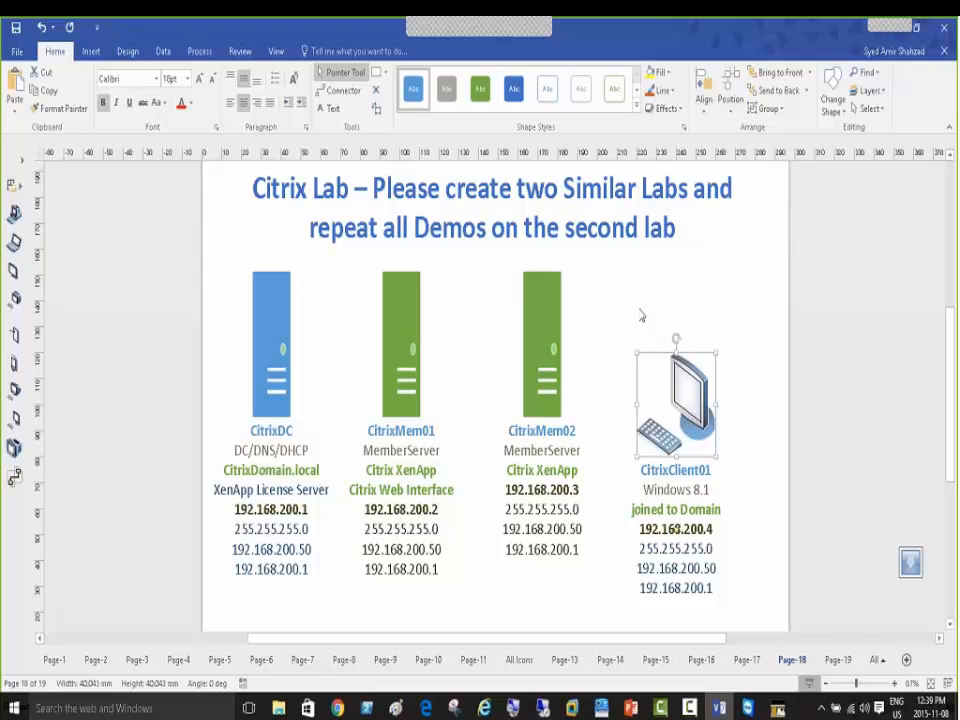
left_click(541, 320)
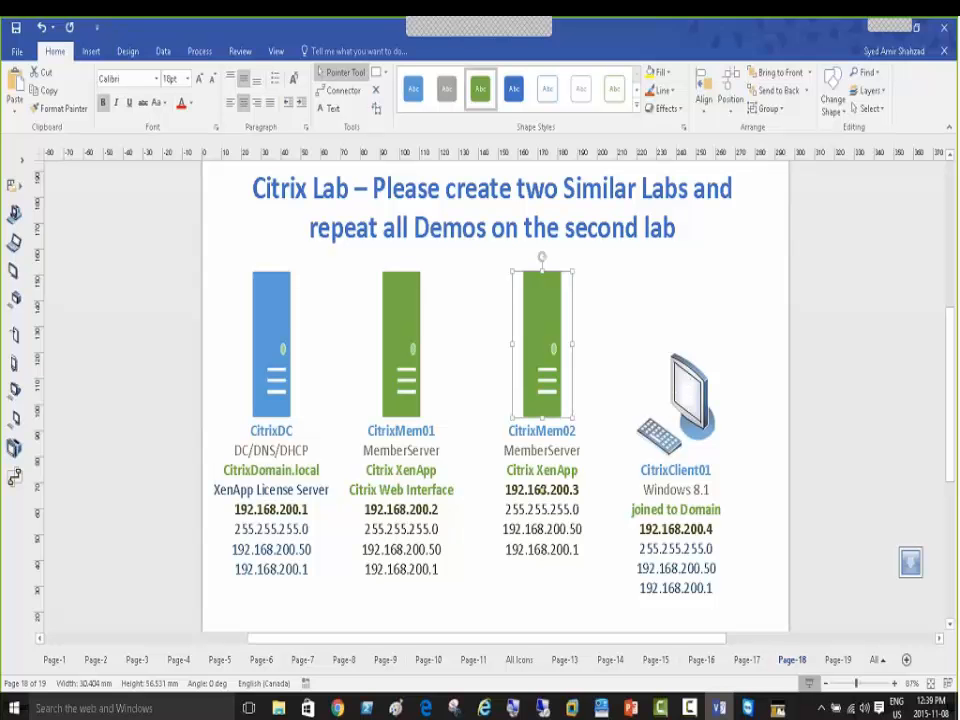
left_click(685, 405)
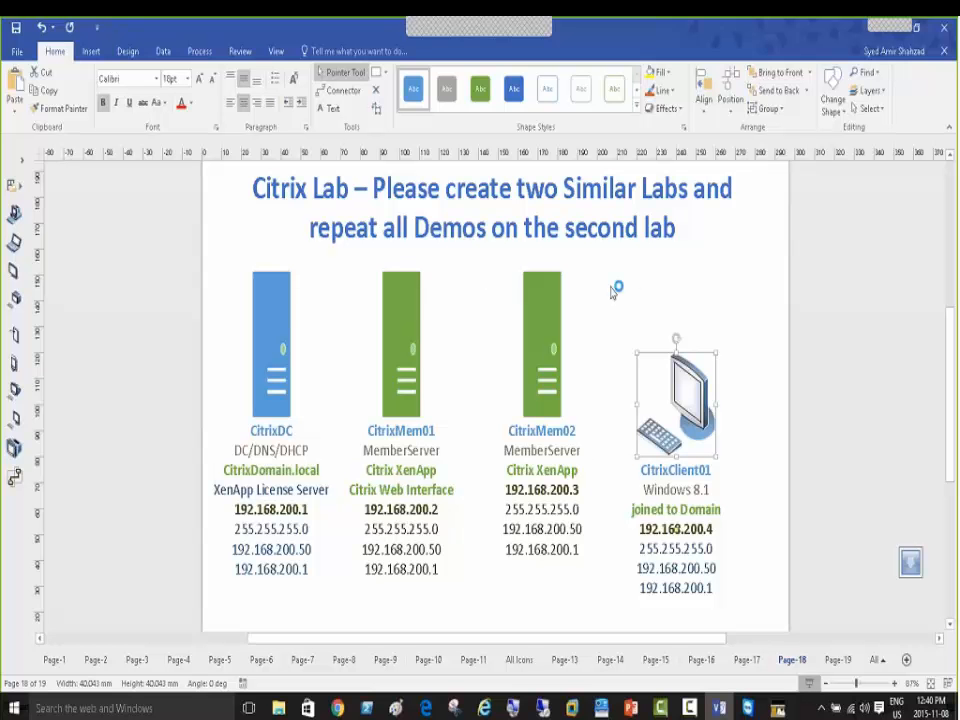
left_click(530, 328)
left_click(274, 314)
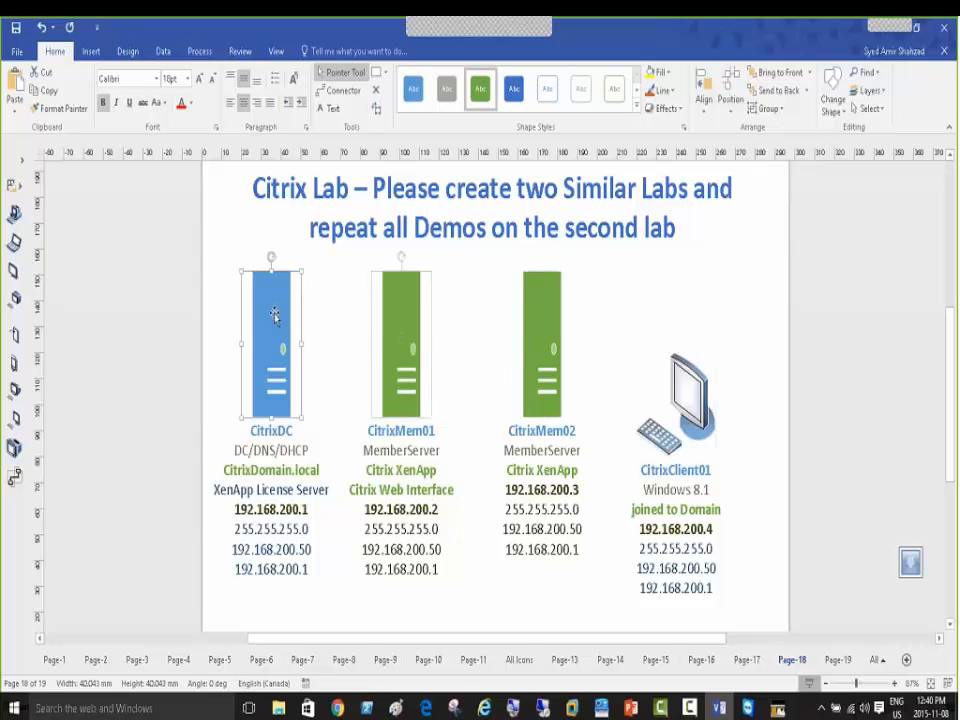
left_click(690, 378)
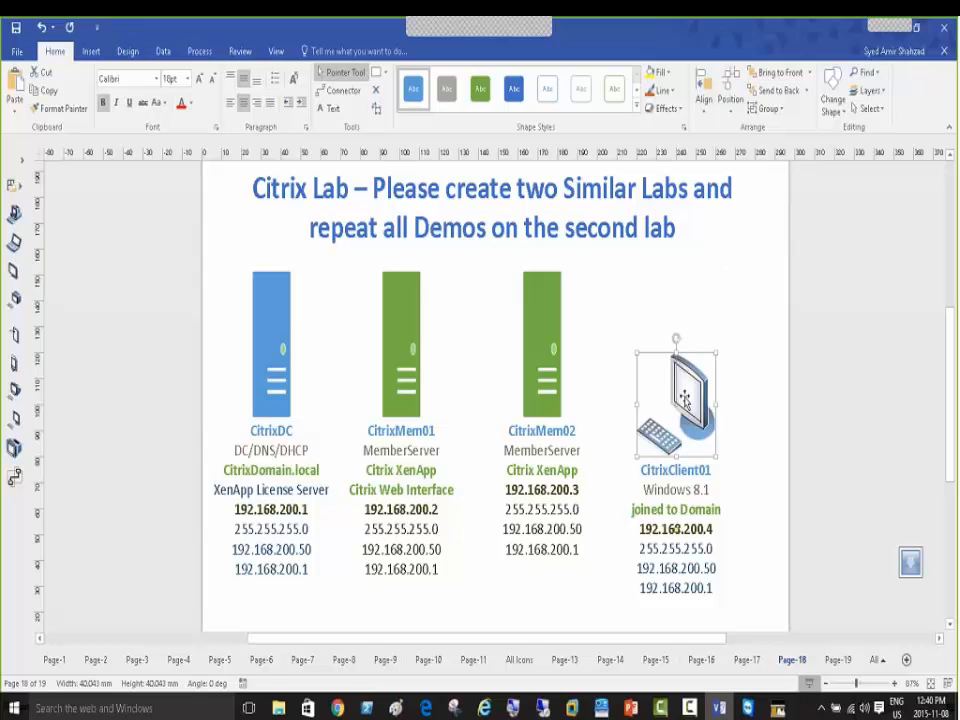
key("Escape")
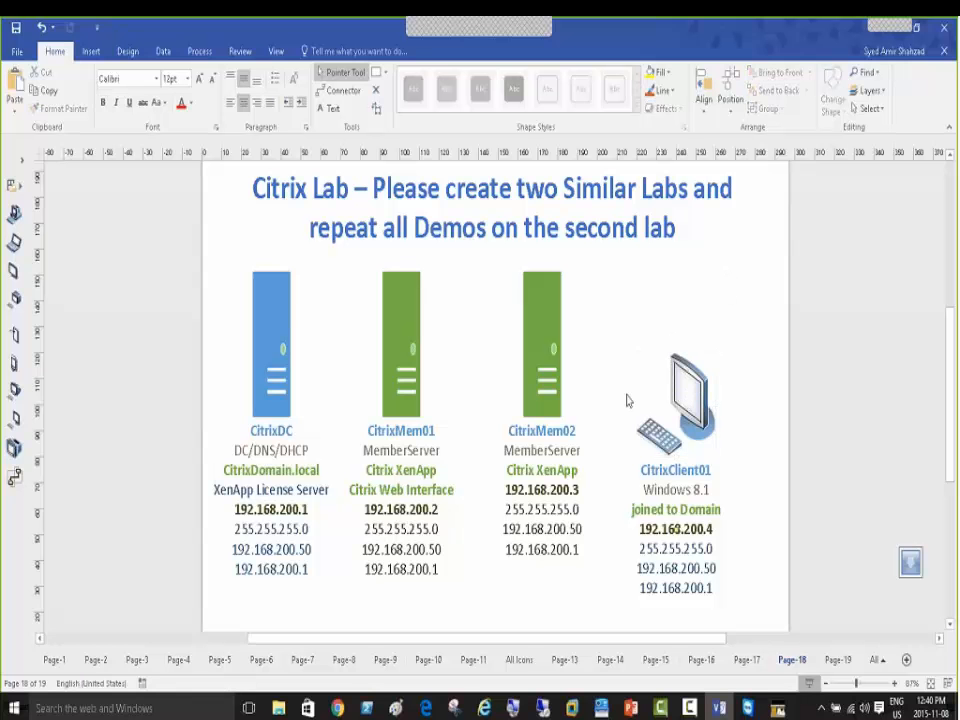
left_click(541, 336)
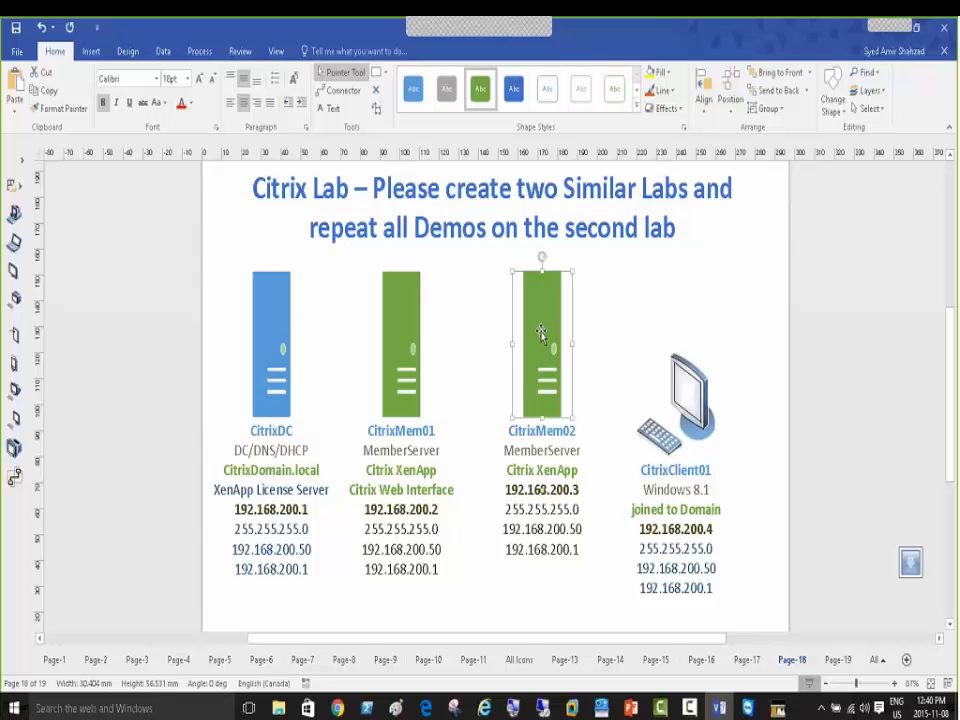
left_click(407, 331)
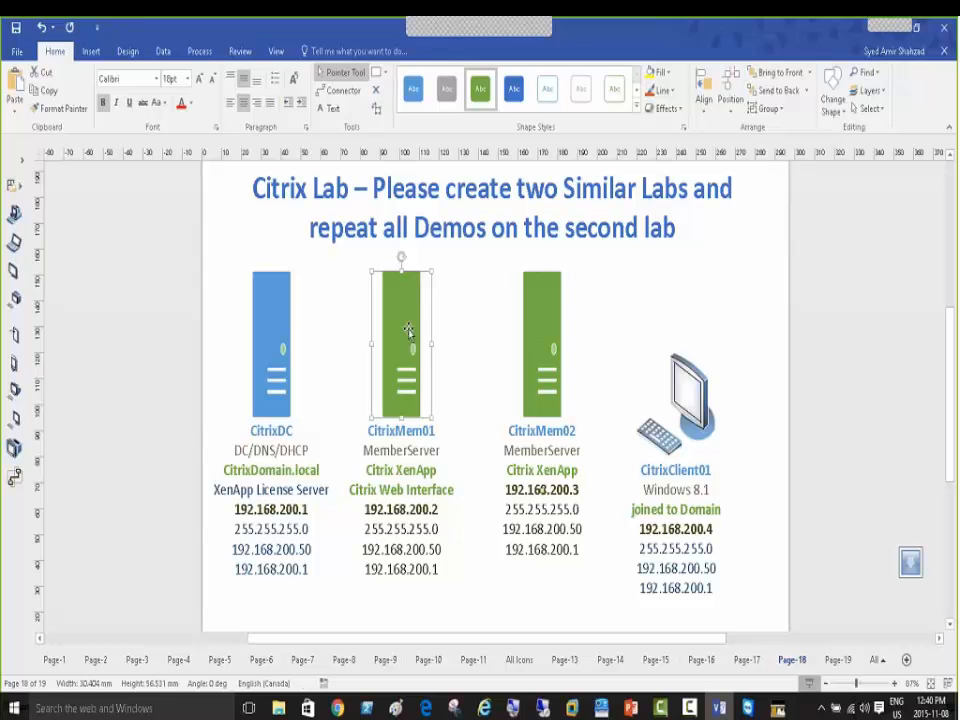
left_click(679, 383)
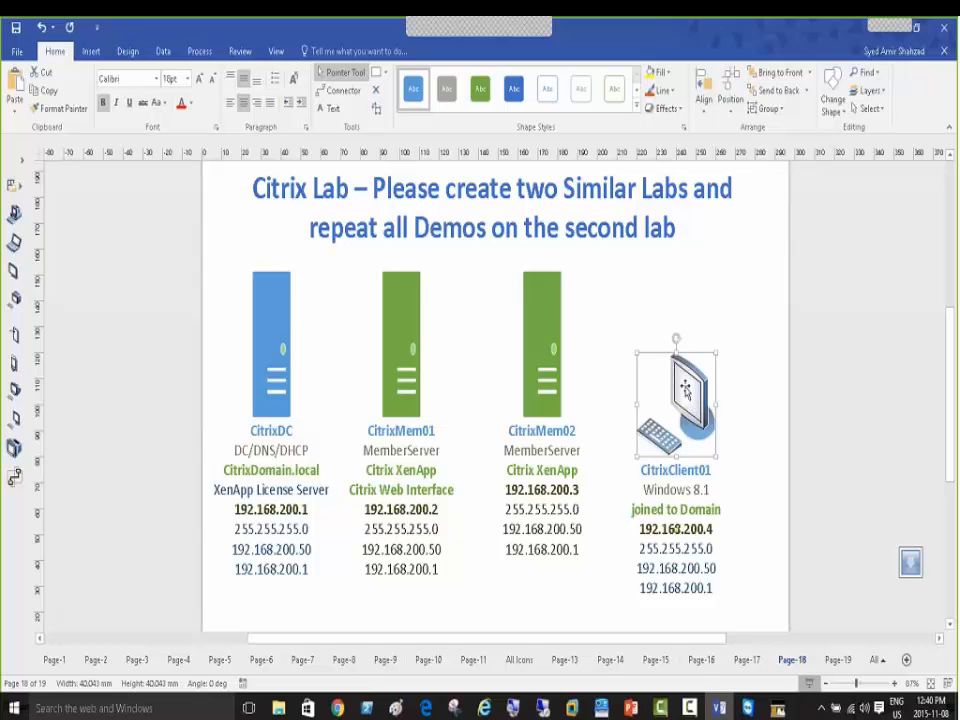
left_click(541, 302)
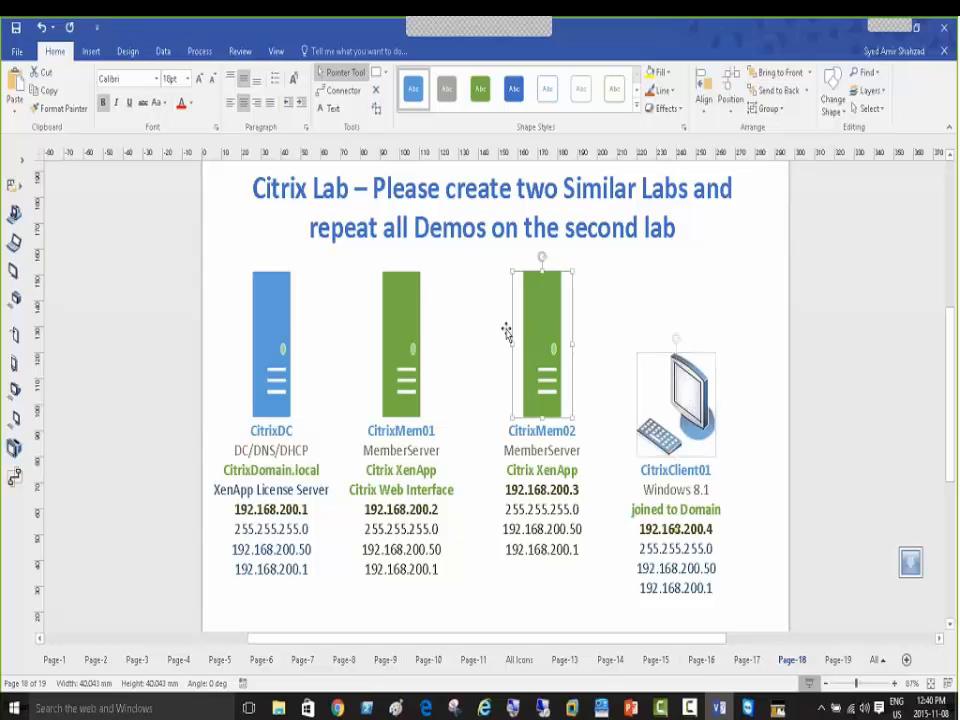
left_click(397, 322)
left_click(688, 370)
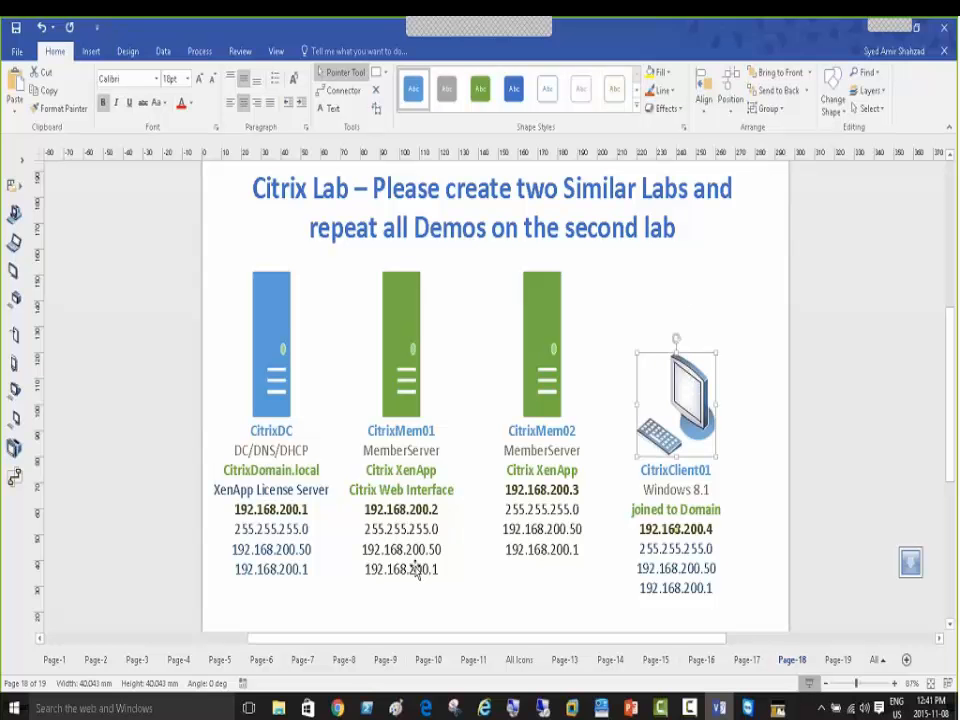
key("Escape")
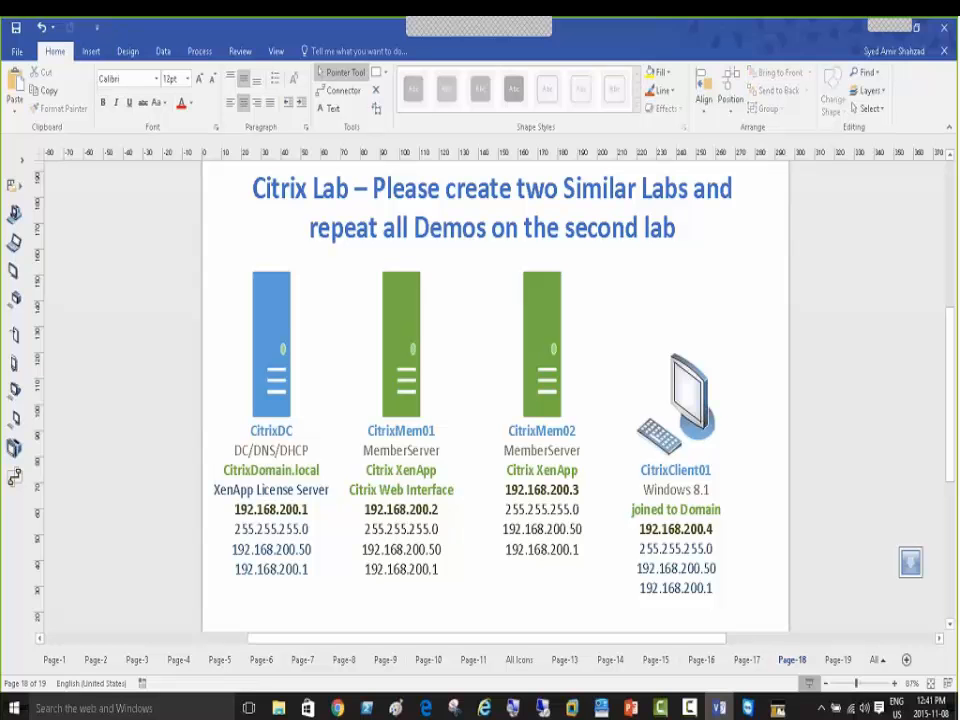
left_click(663, 498)
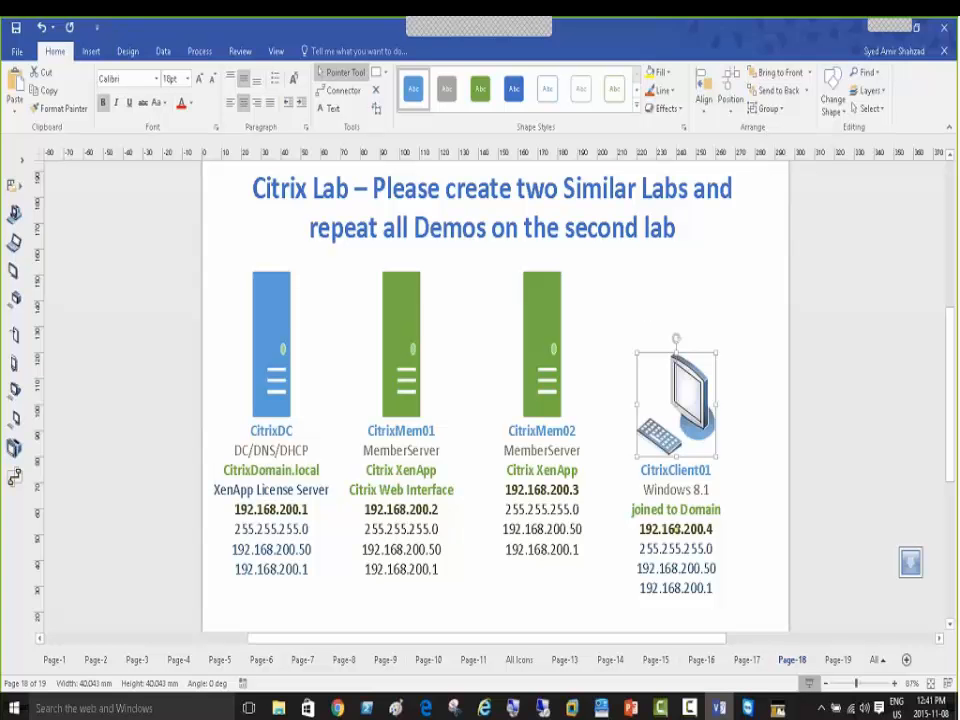
key("Escape")
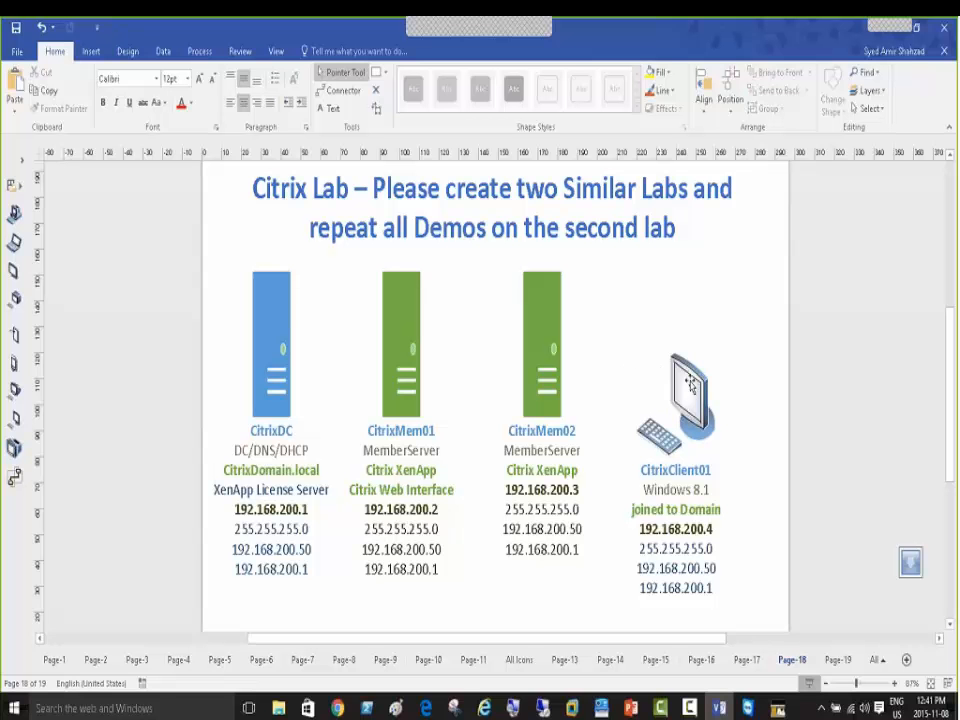
left_click(548, 340)
left_click(405, 341)
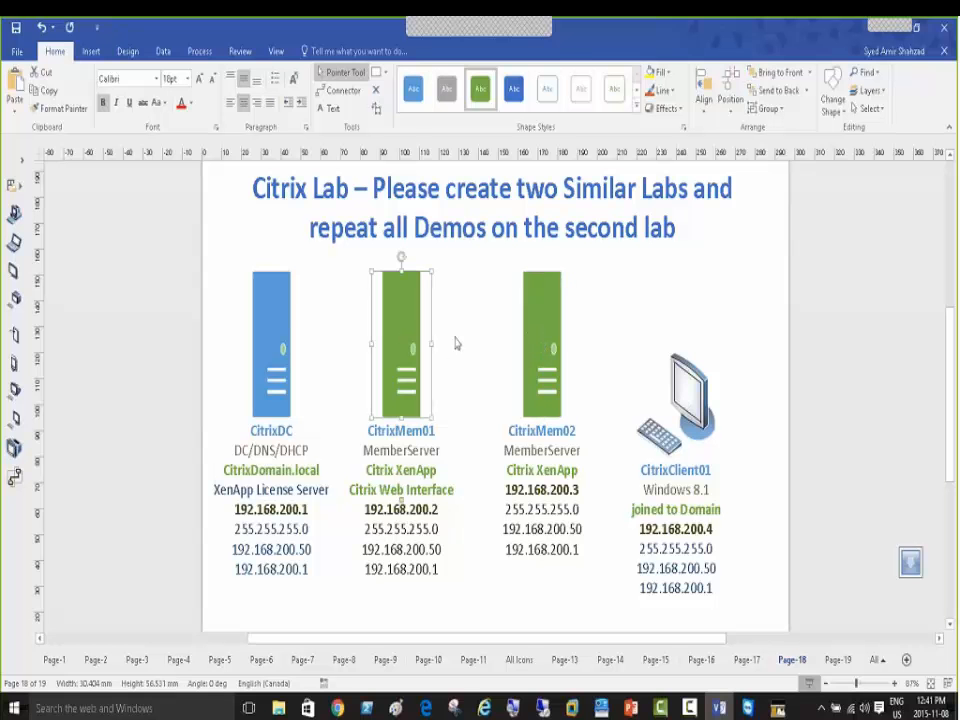
left_click(545, 337)
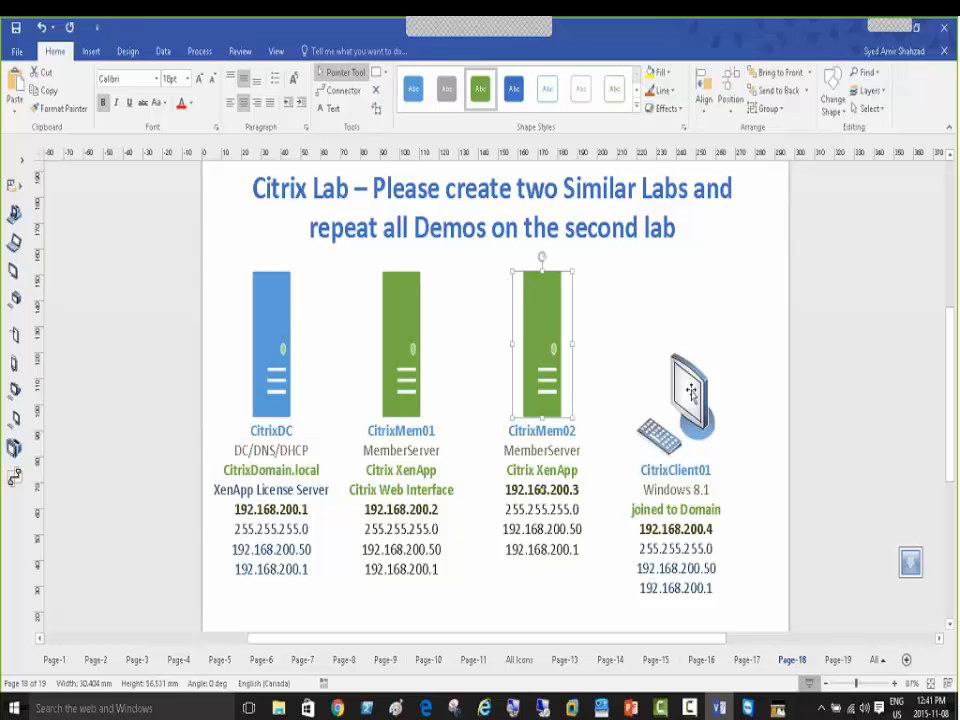
left_click(690, 392)
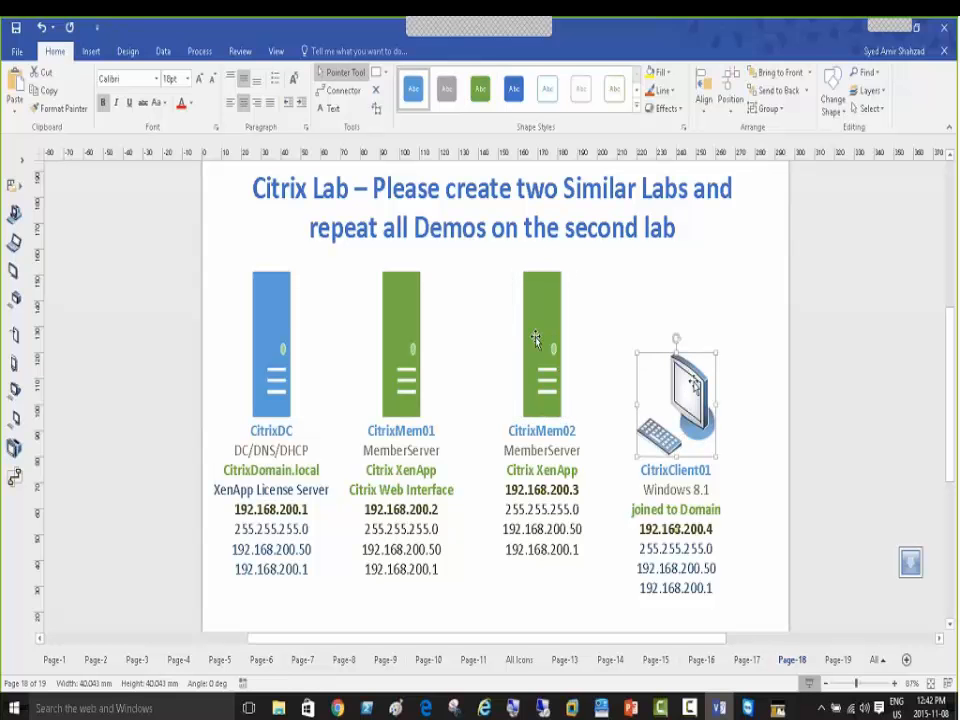
left_click(539, 337)
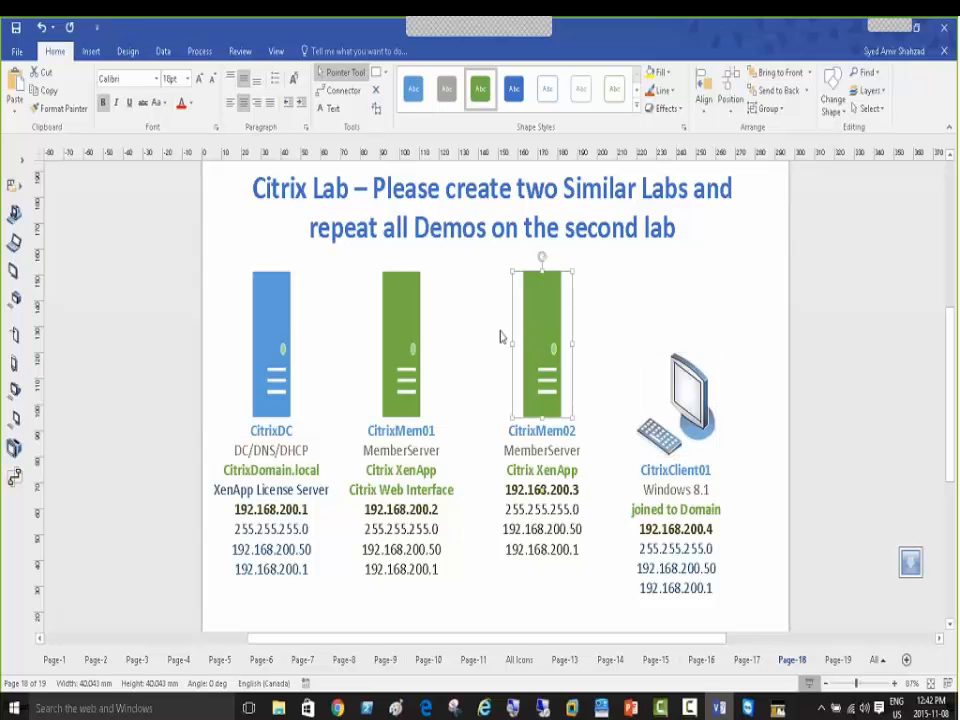
left_click(399, 321)
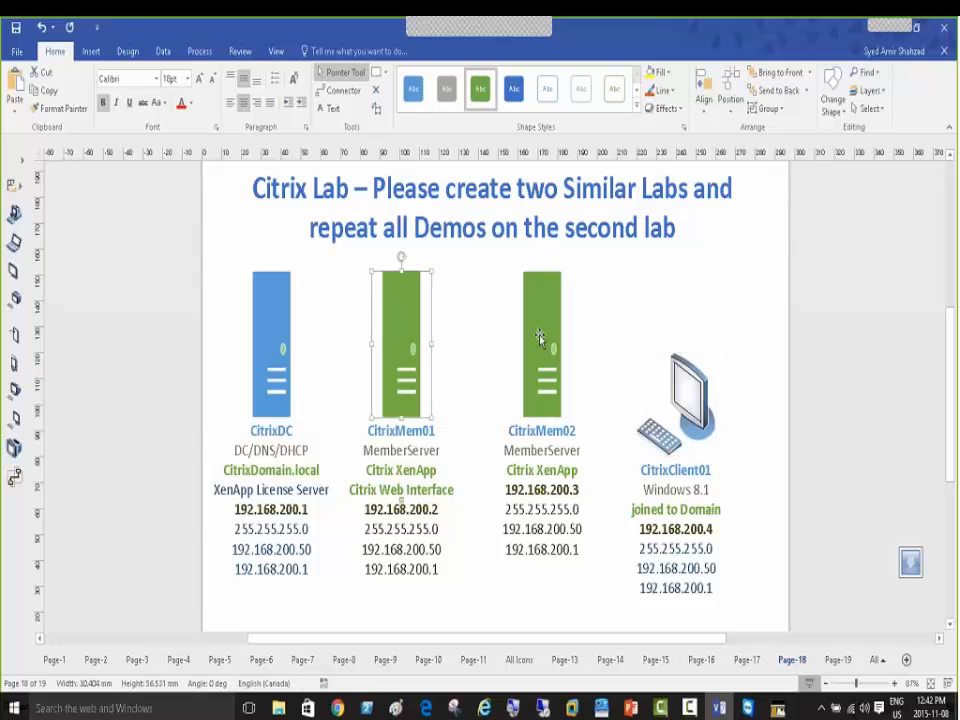
left_click(690, 398)
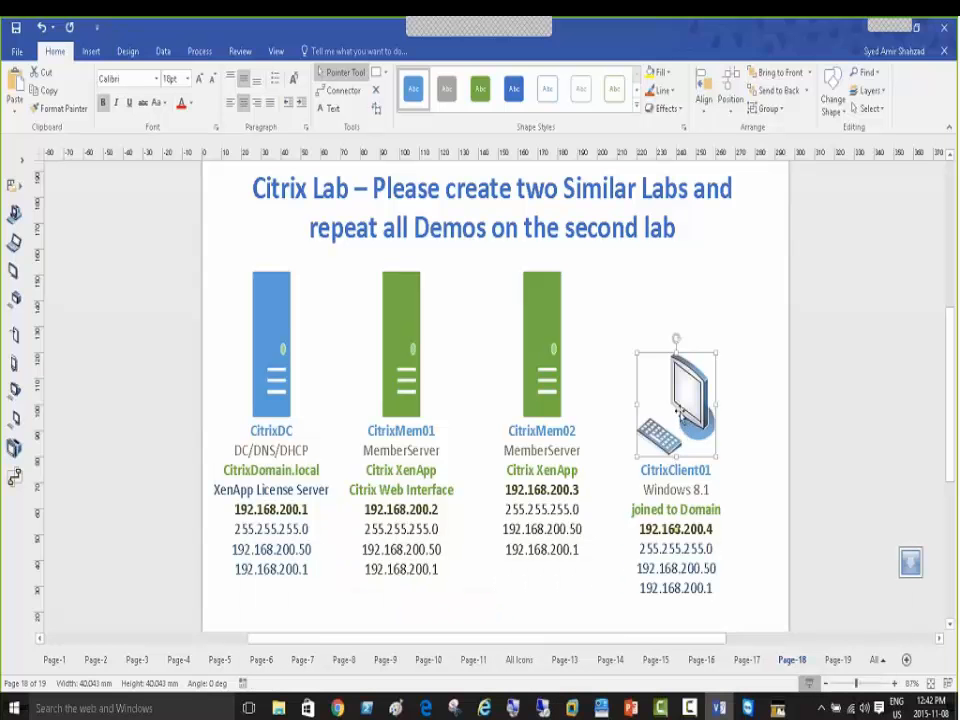
mouse_move(573, 708)
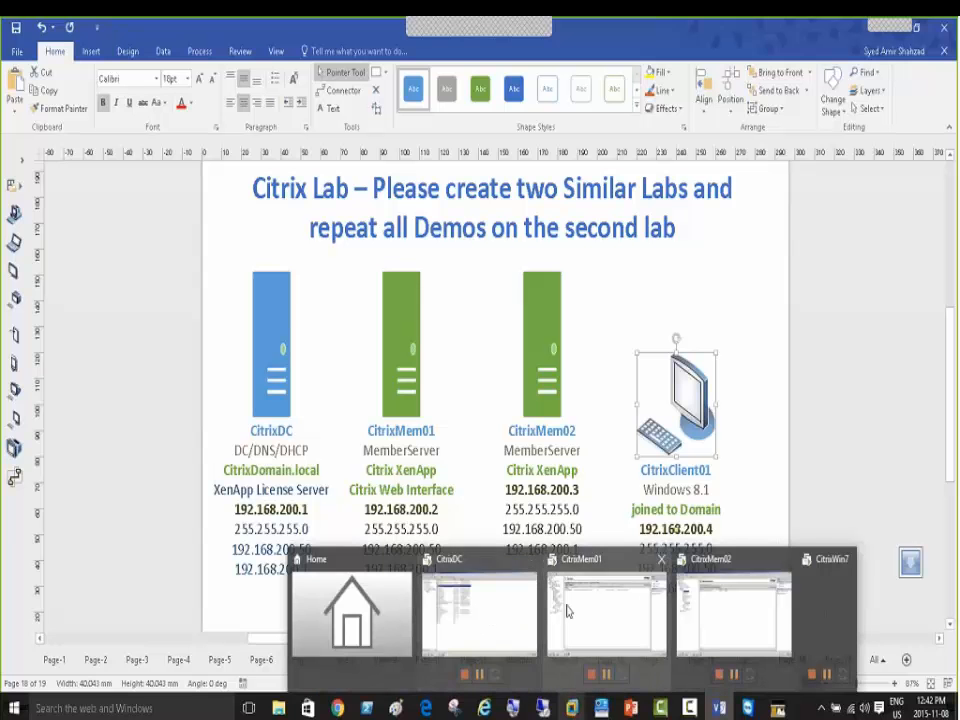
Switch to the CitrixWin7 VM, send Ctrl+Alt+Del and sign in with the domain administrator password
left_click(688, 618)
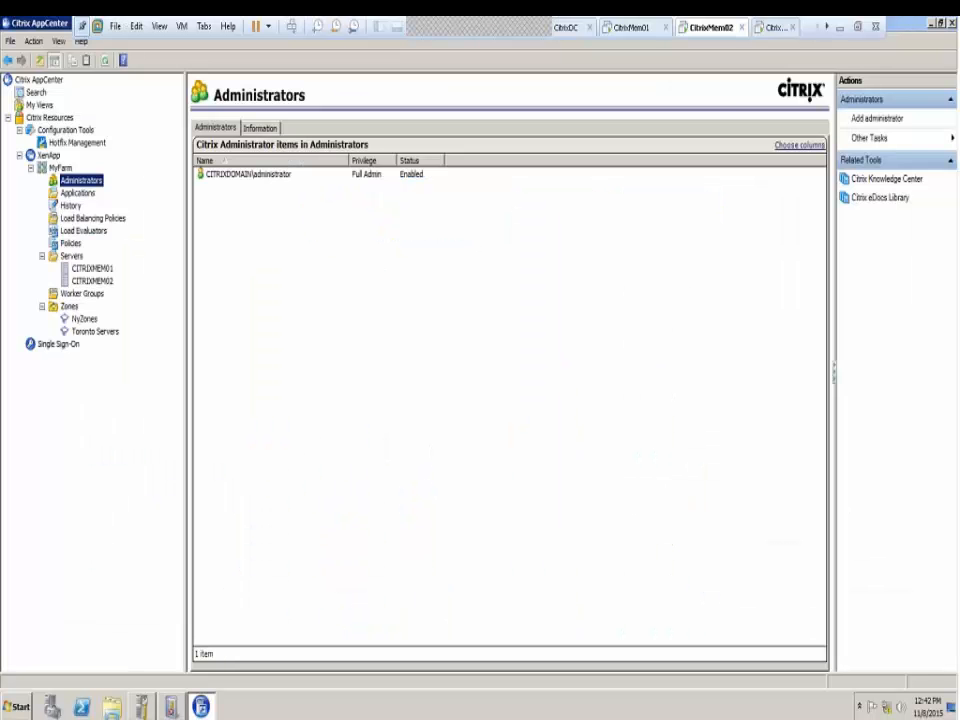
left_click(770, 30)
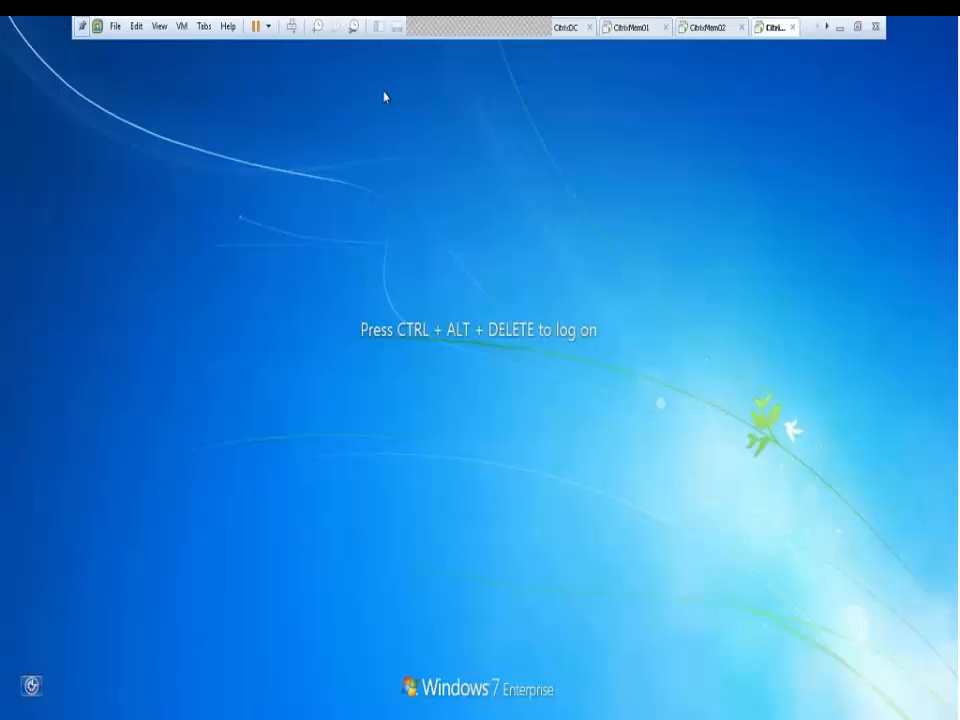
left_click(291, 29)
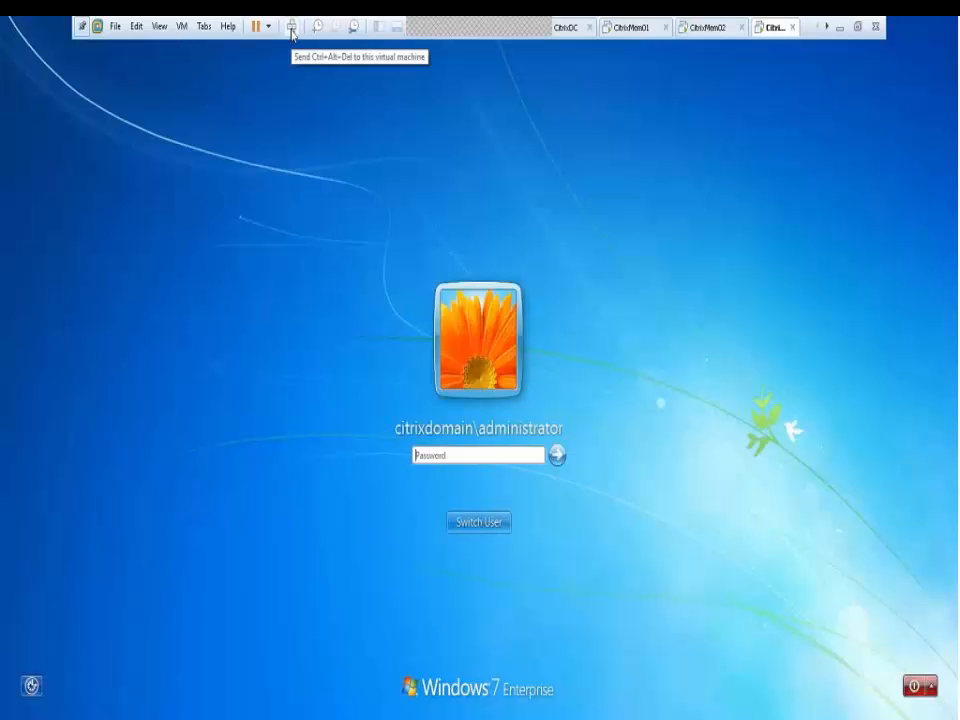
left_click(487, 456)
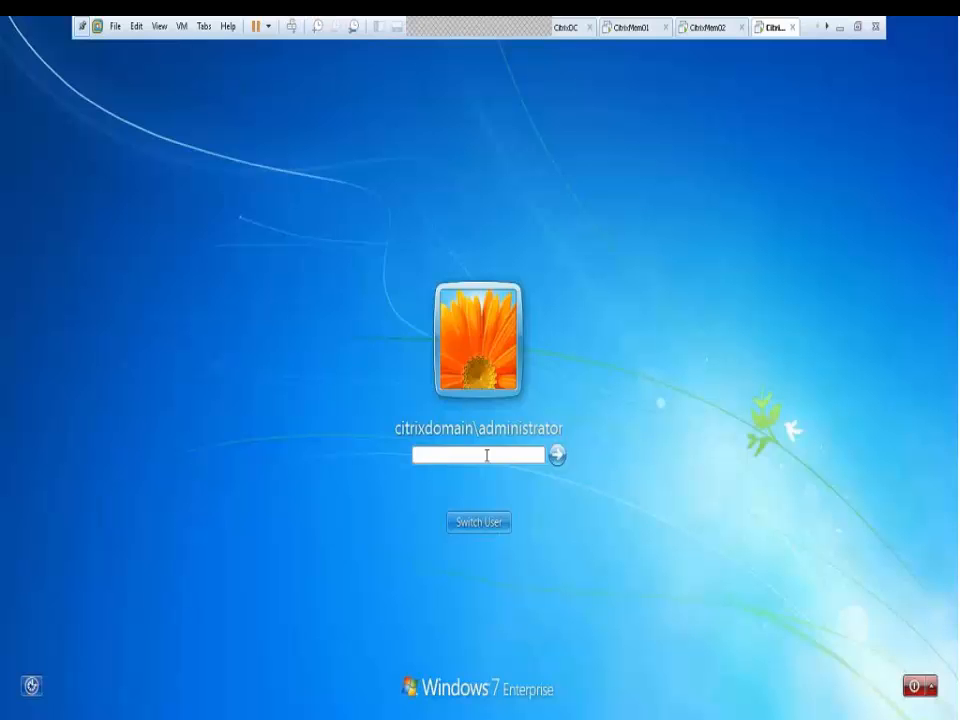
type("••••••••")
key("Return")
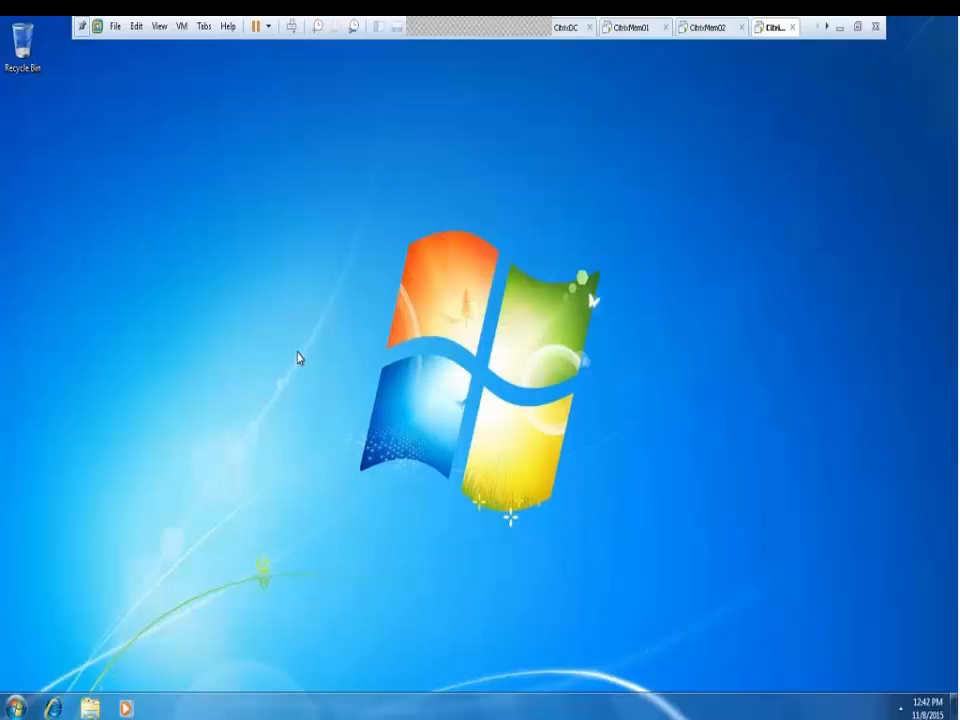
Via Control Panel > System and Security > Windows Firewall, set the domain-network firewall to Off and confirm
left_click(15, 709)
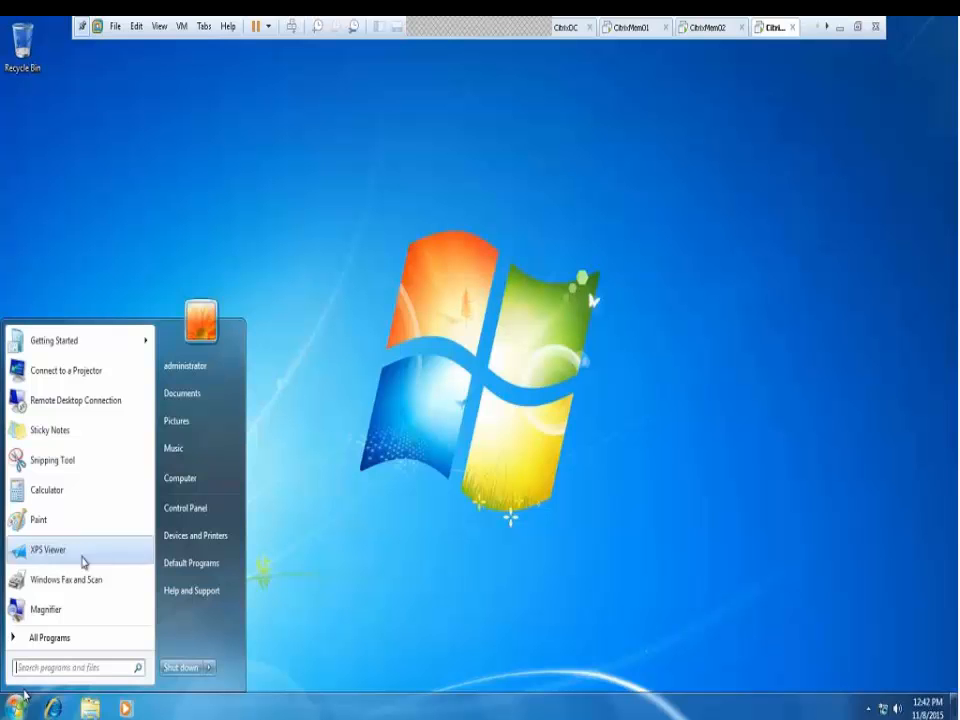
left_click(195, 510)
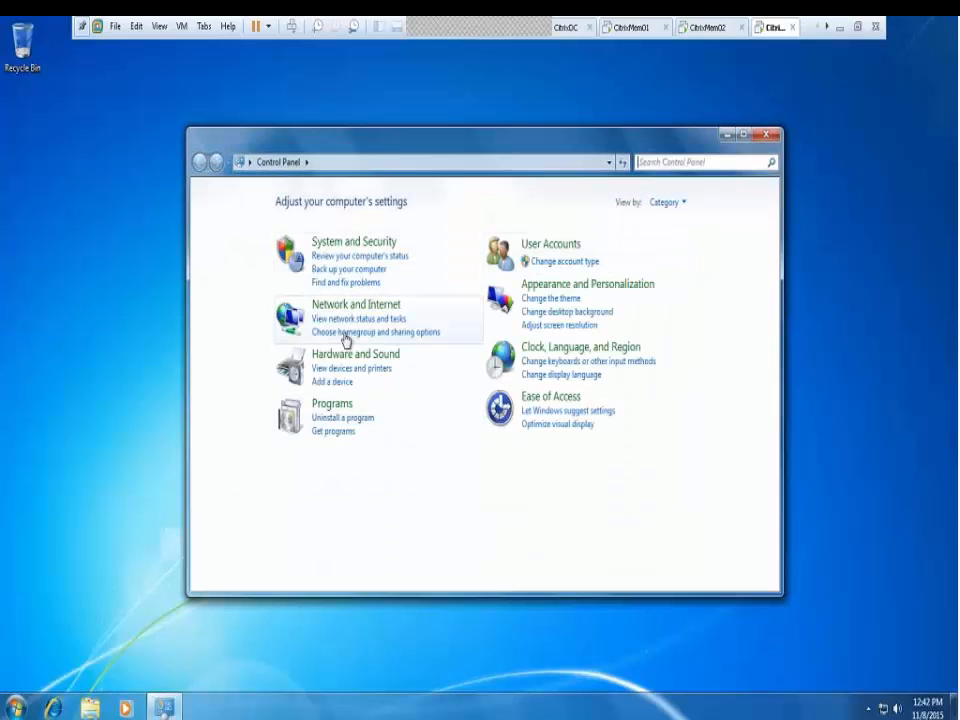
left_click(340, 244)
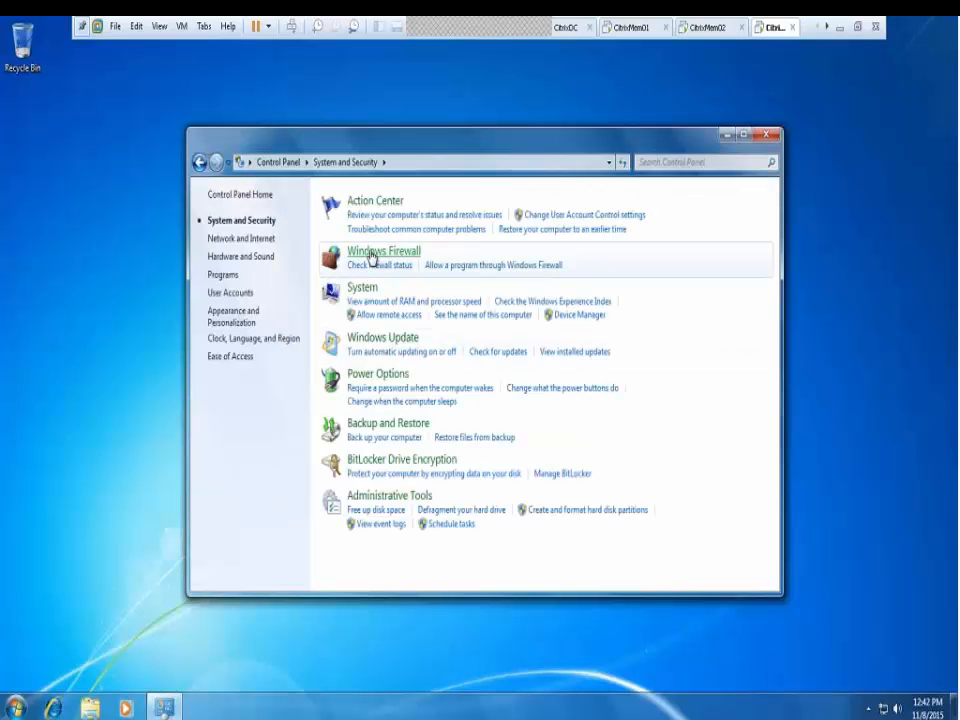
left_click(369, 256)
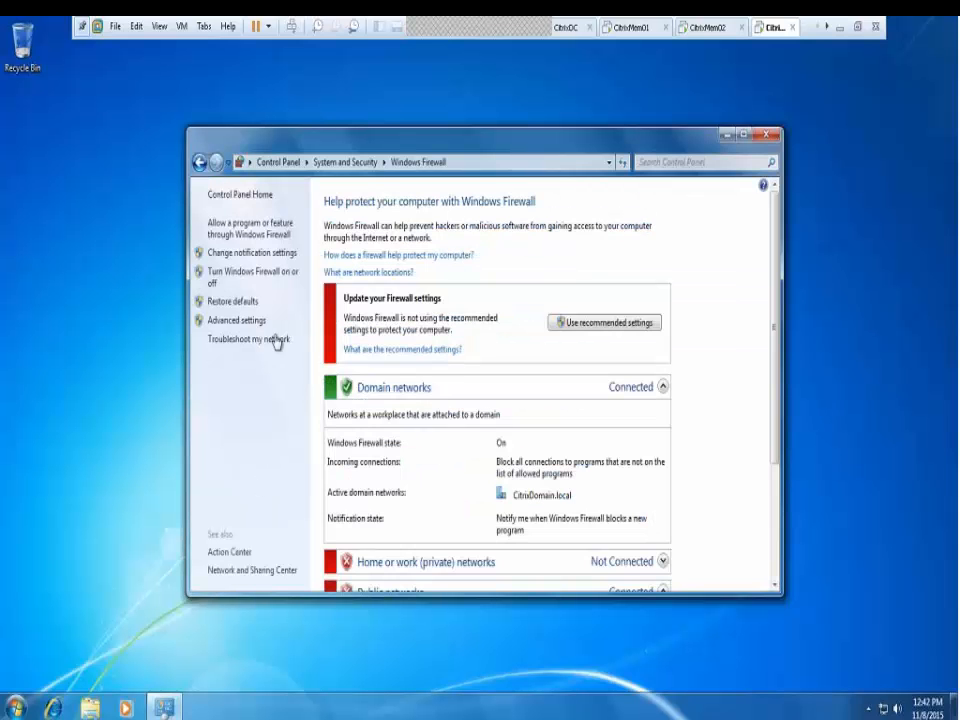
left_click(266, 278)
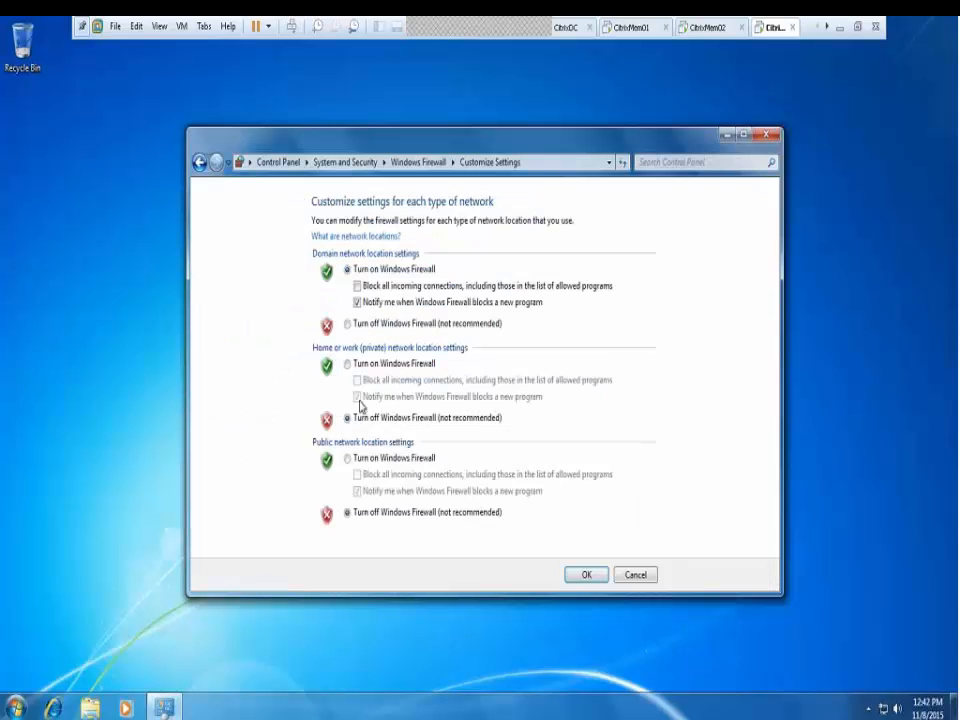
left_click(349, 323)
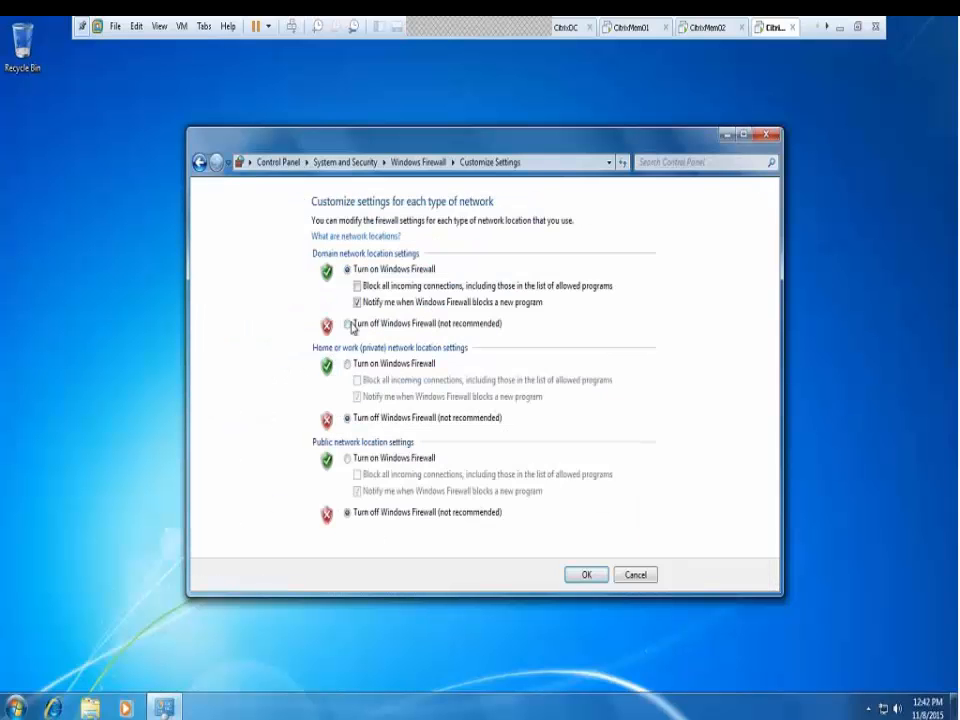
left_click(586, 576)
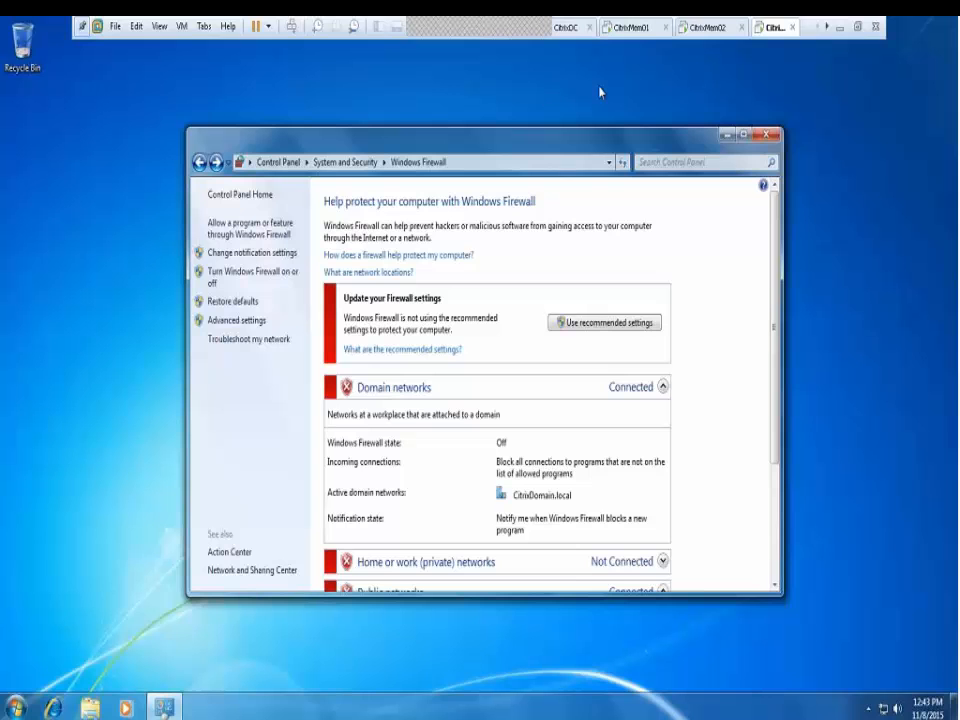
Open the Windows Firewall settings on the CitrixMem01 VM from its initial configuration tasks
left_click(566, 30)
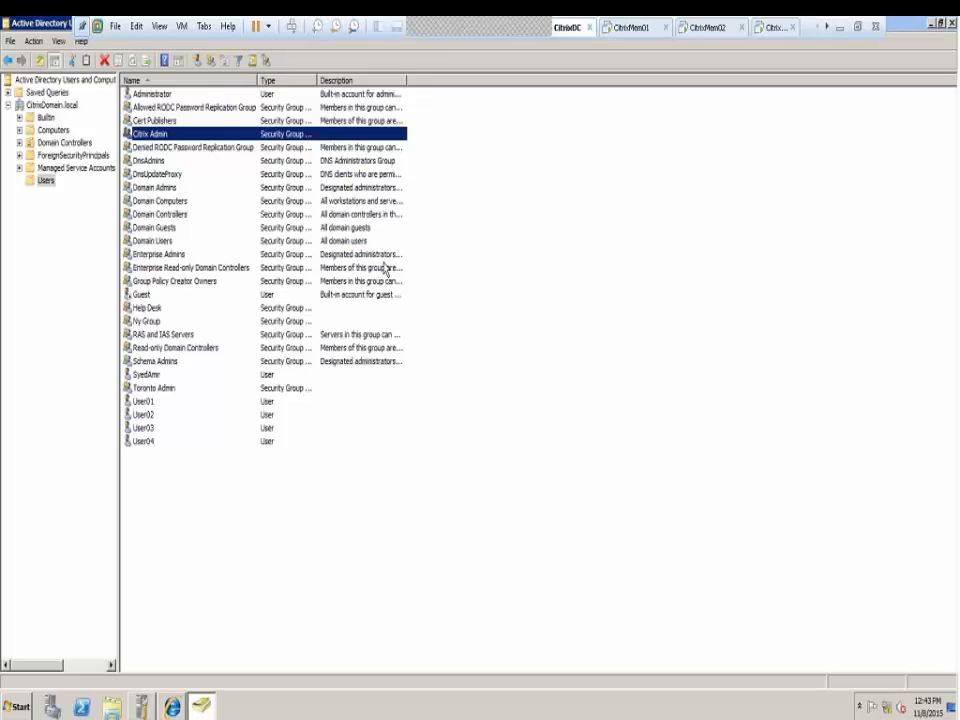
left_click(630, 28)
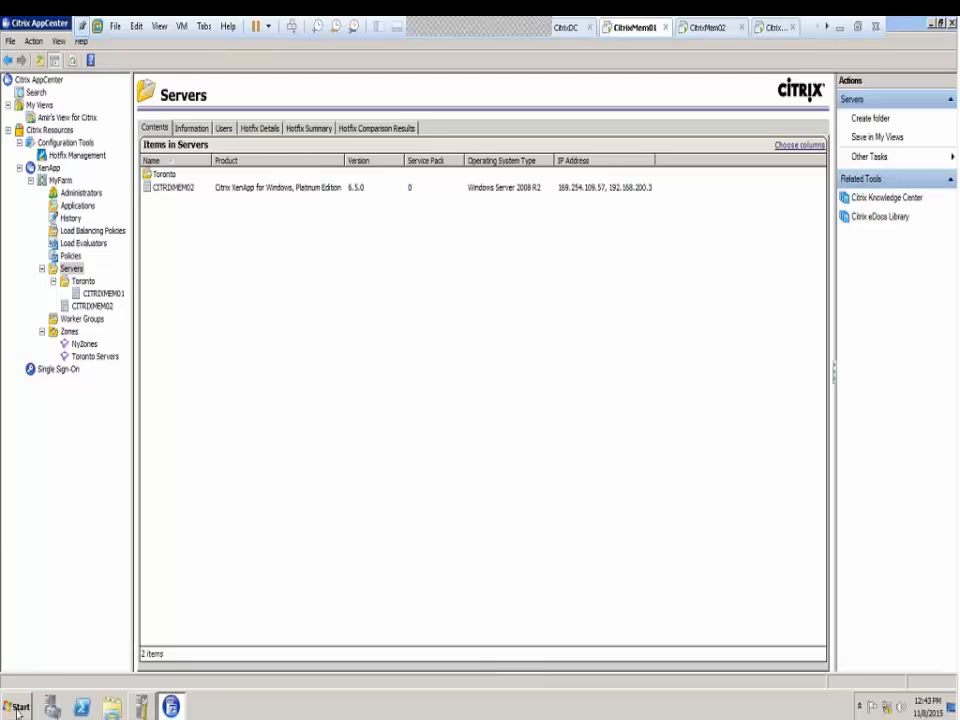
left_click(142, 706)
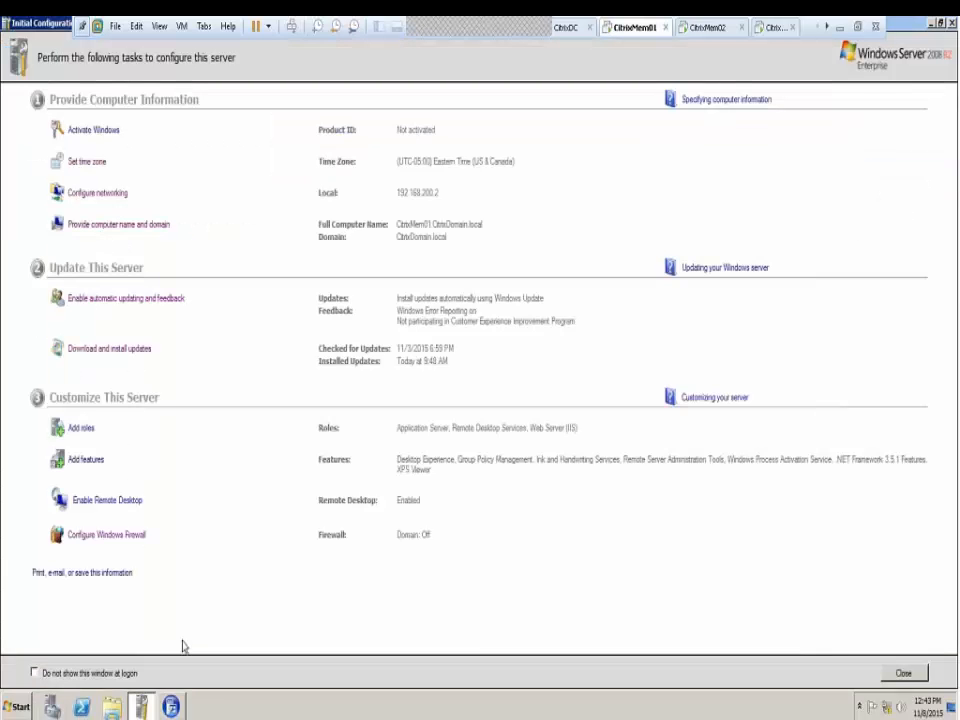
left_click(102, 540)
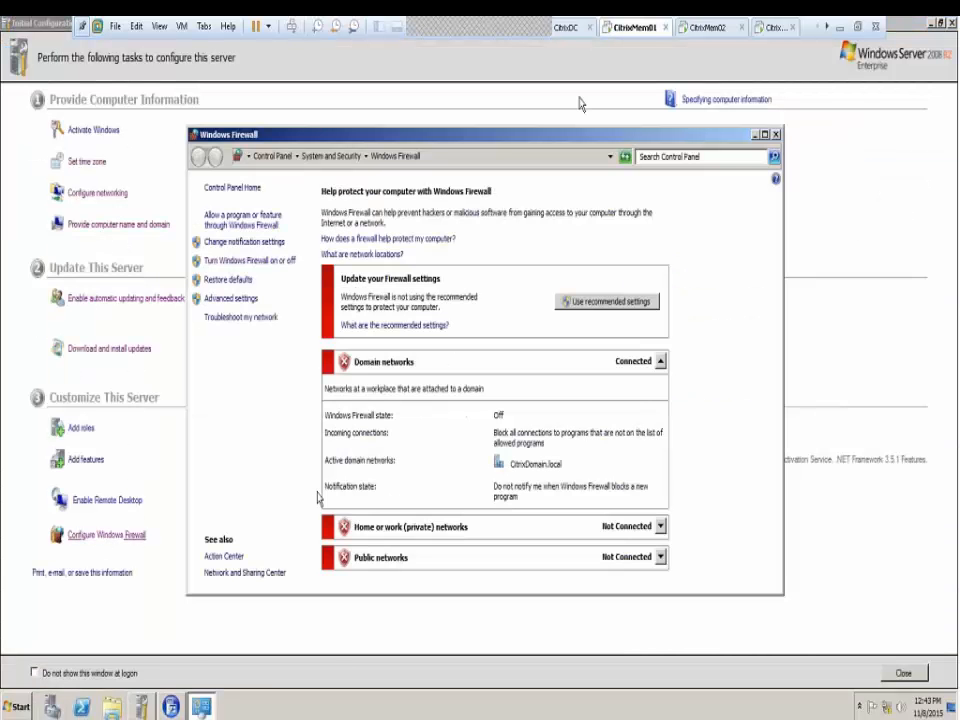
Open CitrixMem02's Windows Firewall settings, then close the firewall window on the Windows 7 client
left_click(707, 27)
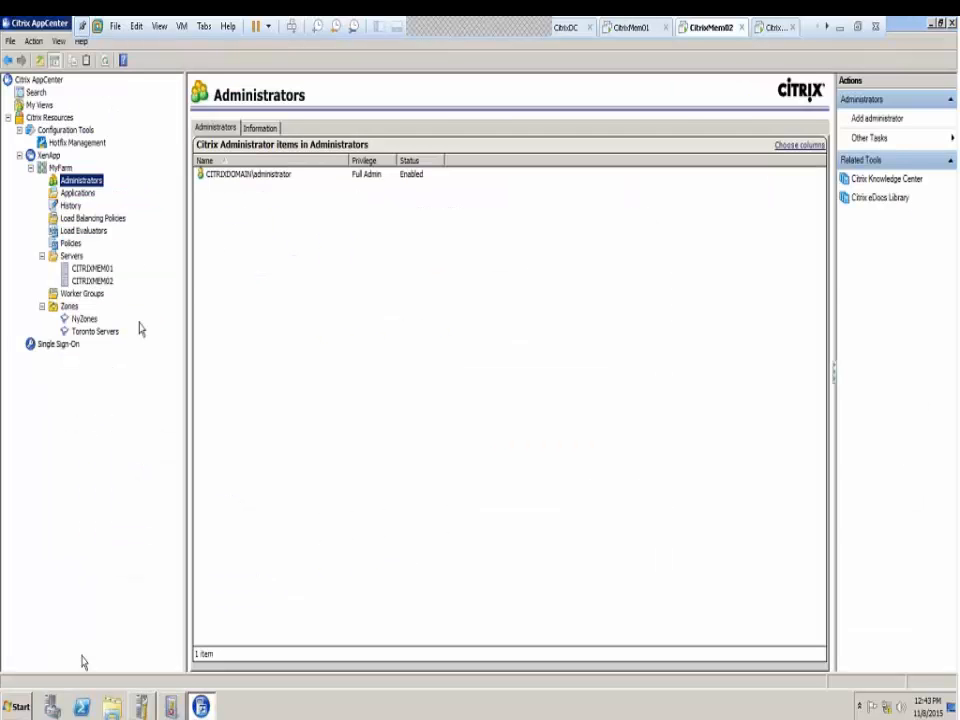
left_click(153, 706)
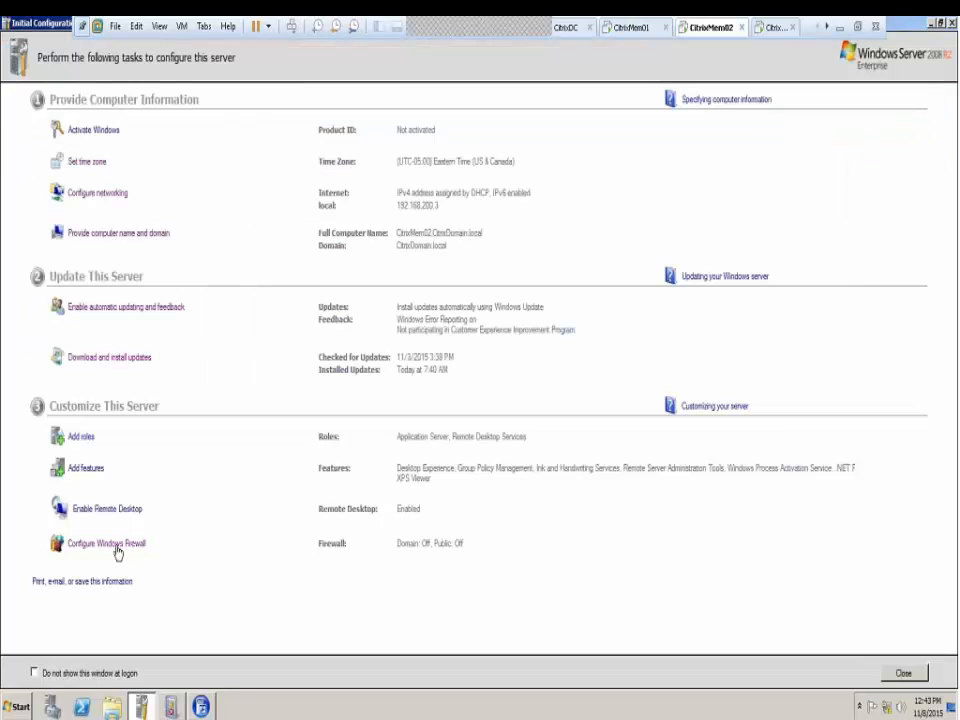
left_click(116, 548)
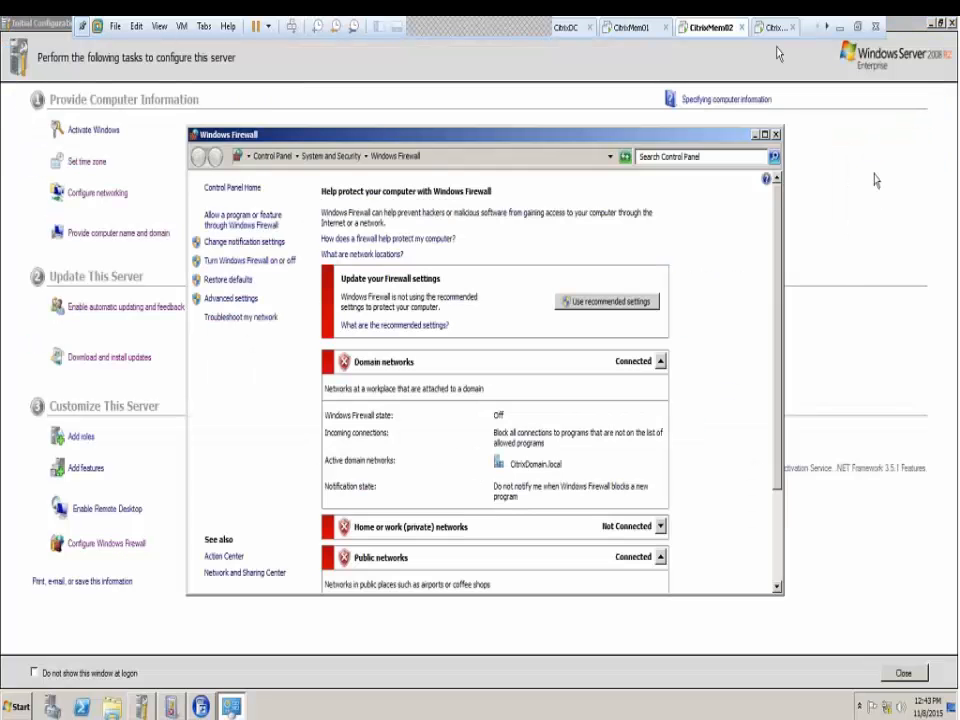
left_click(775, 30)
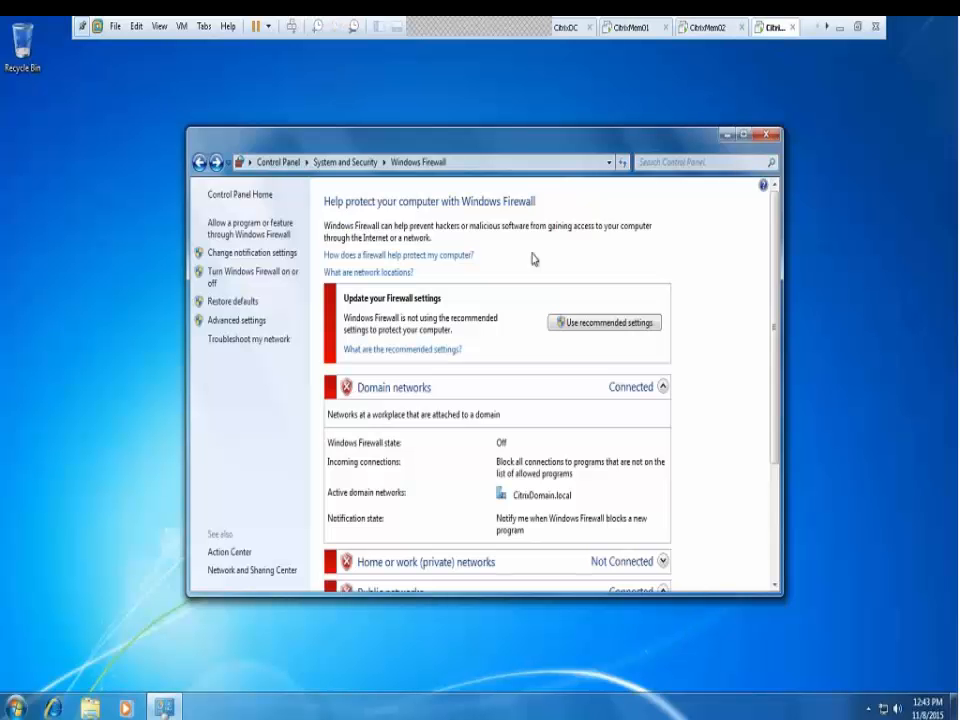
left_click(767, 137)
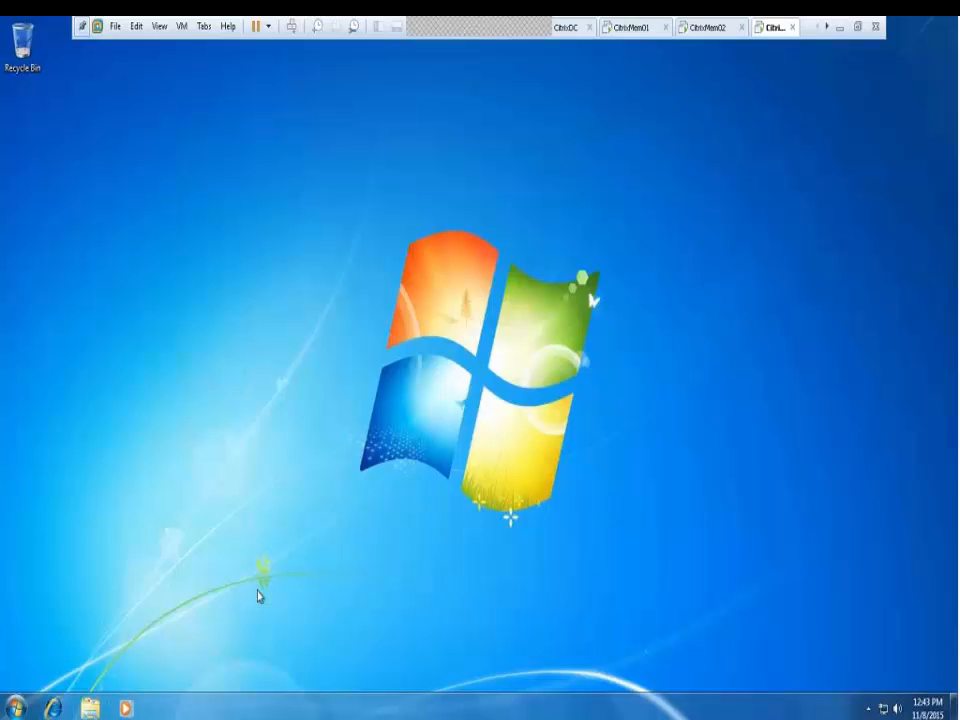
Launch cmd via Win+R and run nslookup, showing default server hitronhub.home at 192.168.0.1
key("super+r")
key("Return")
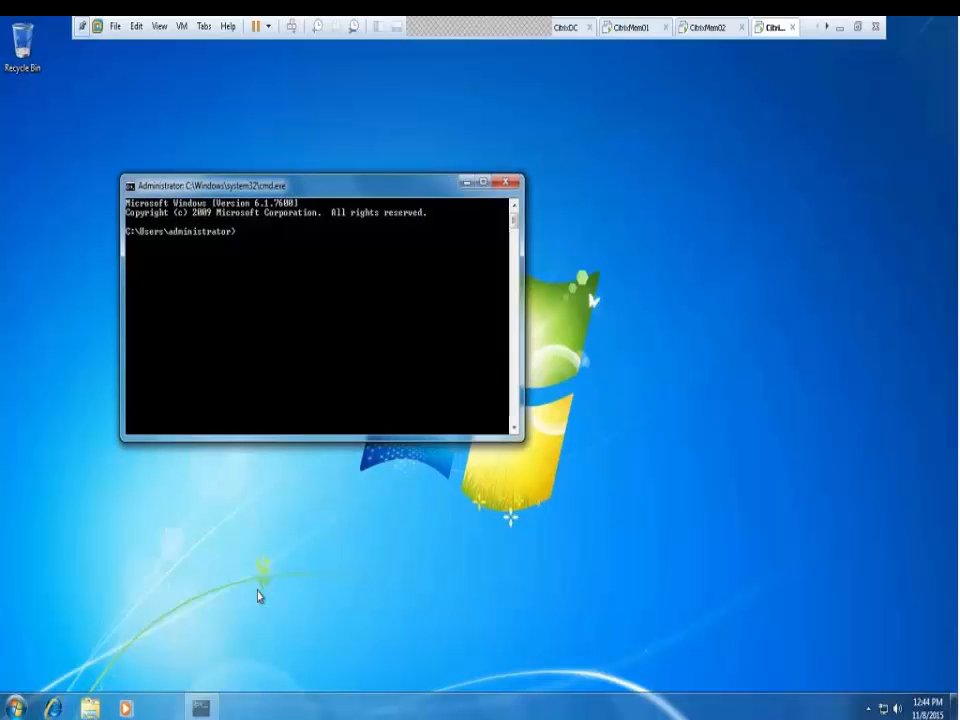
type("nslookup")
key("Return")
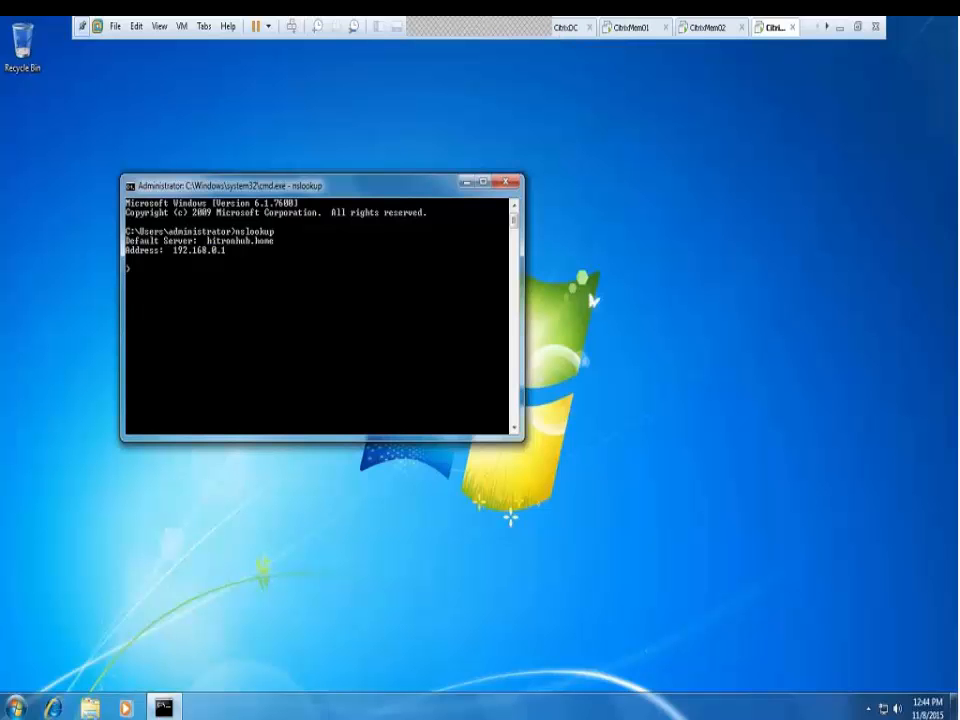
From the Network and Sharing Center's adapter list, rename Local Area Connection 2 to Internet
right_click(883, 708)
left_click(879, 699)
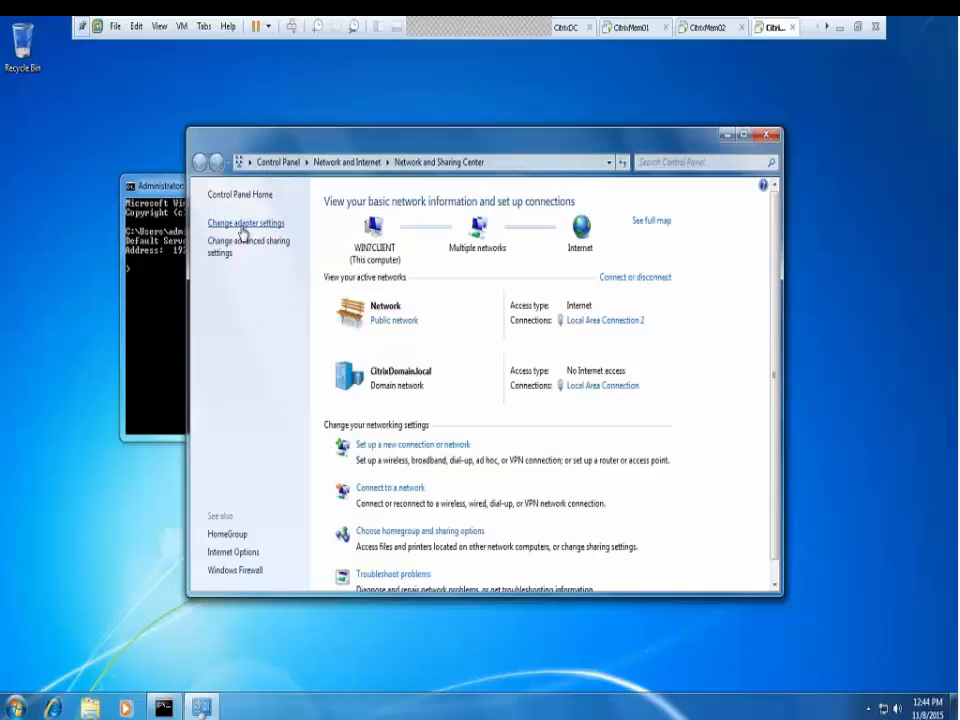
left_click(243, 223)
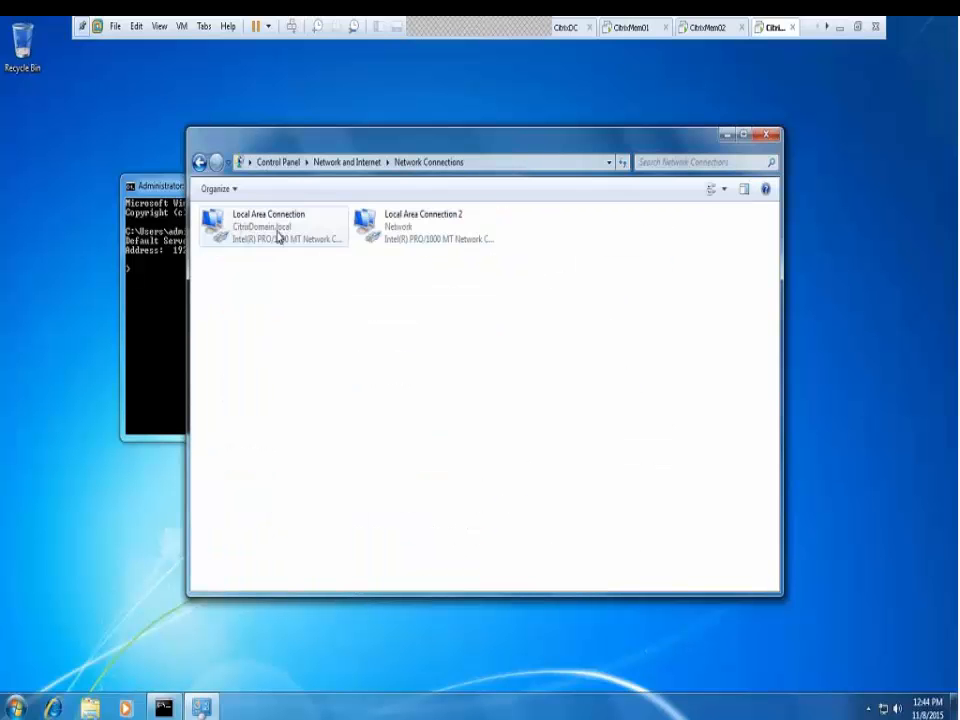
right_click(412, 224)
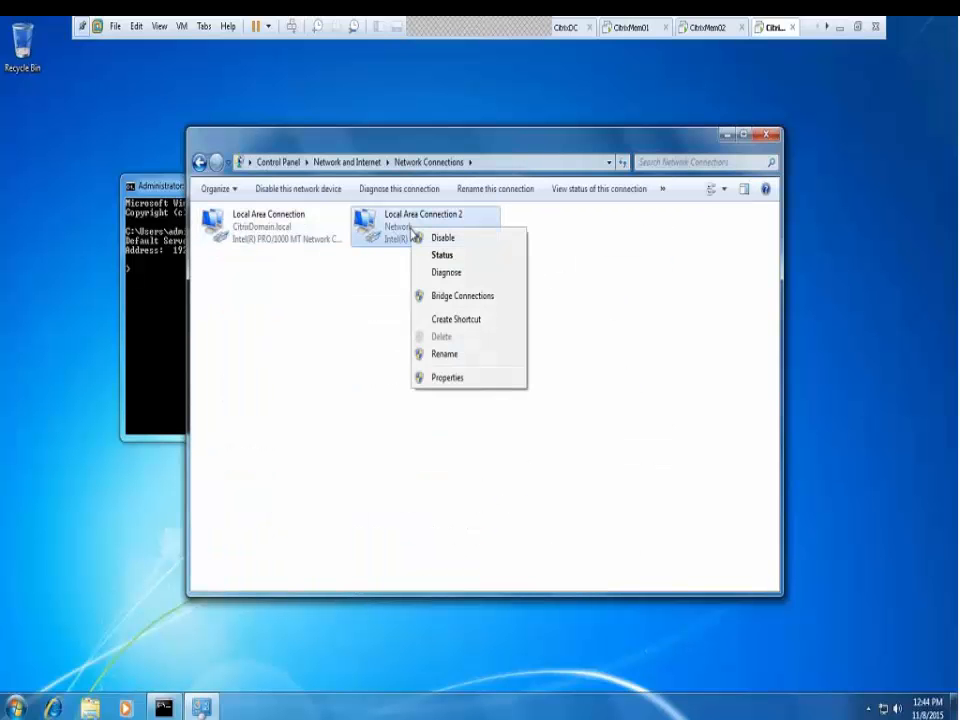
left_click(454, 360)
type("Int")
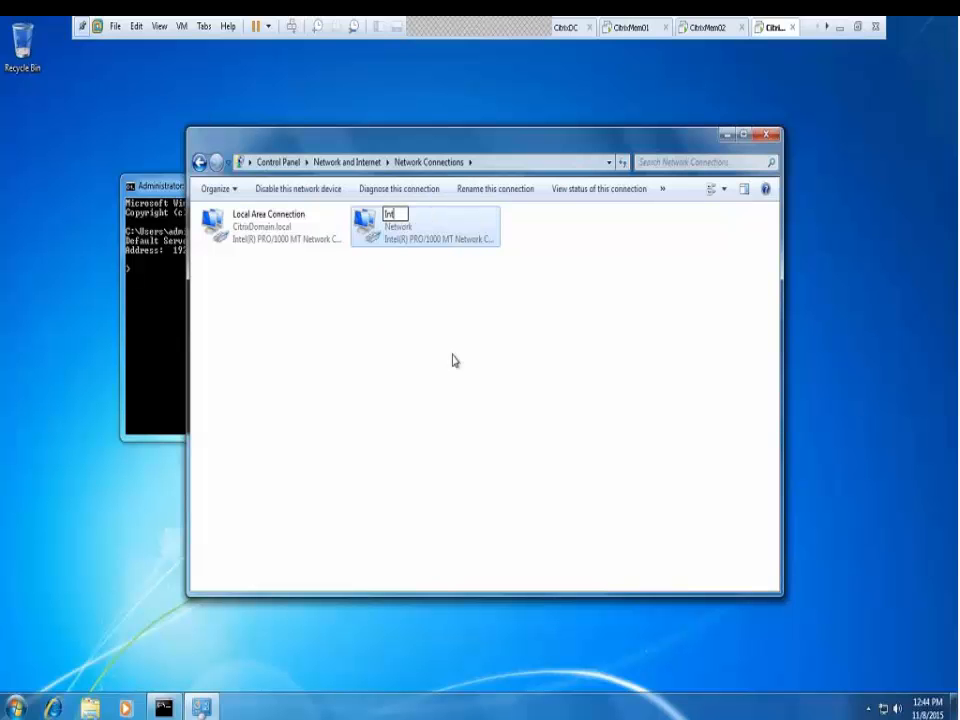
type("ernet")
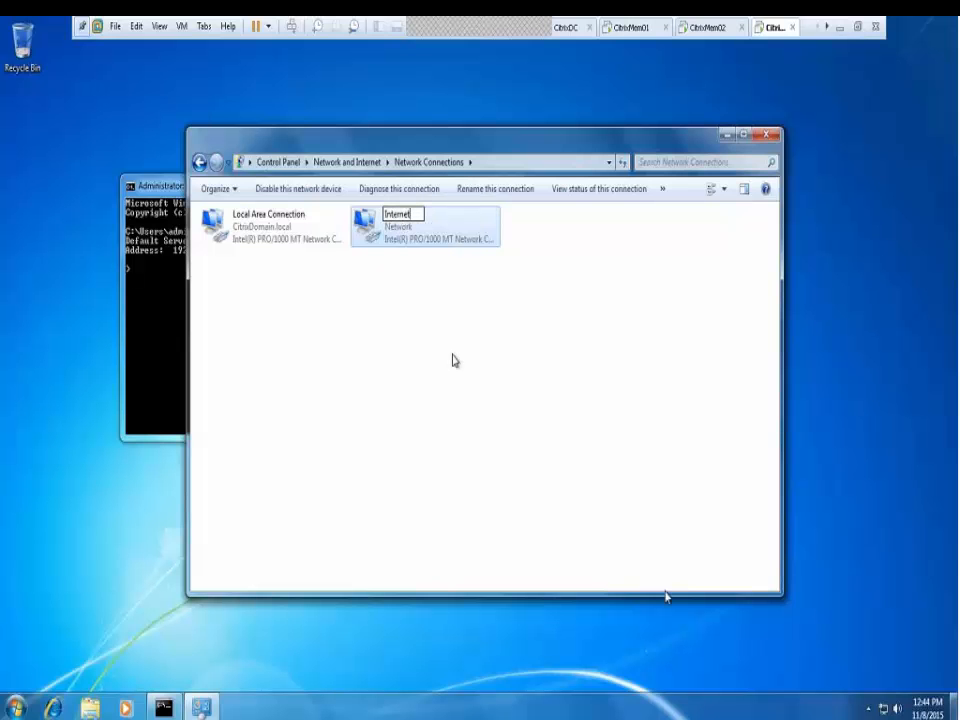
left_click(241, 218)
Rename Local Area Connection to Local and disable the Internet adapter
right_click(241, 218)
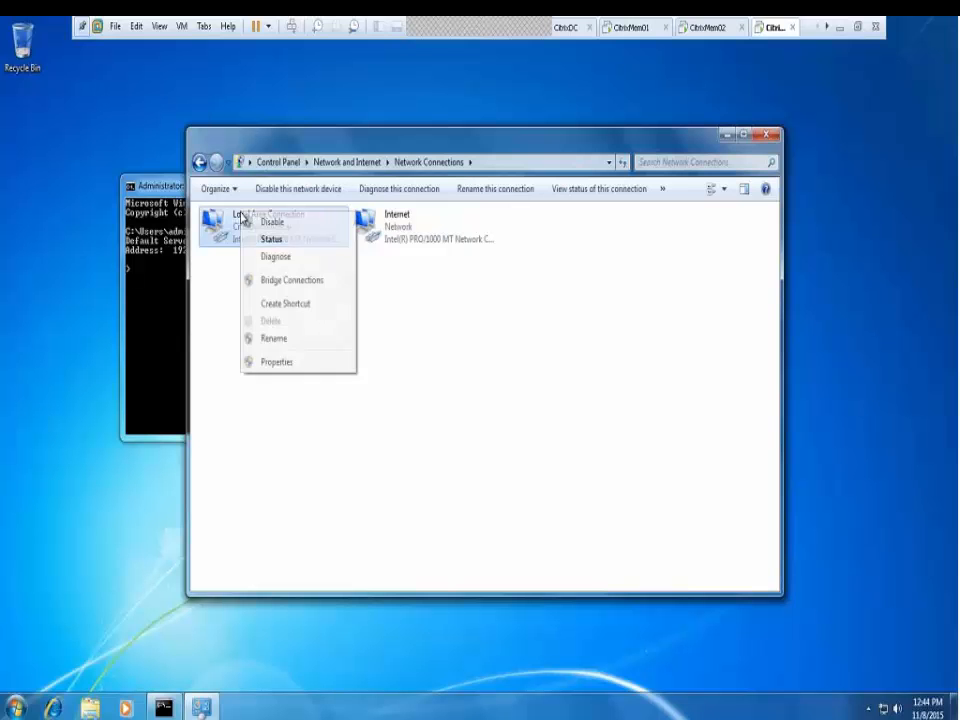
left_click(283, 346)
key("BackSpace")
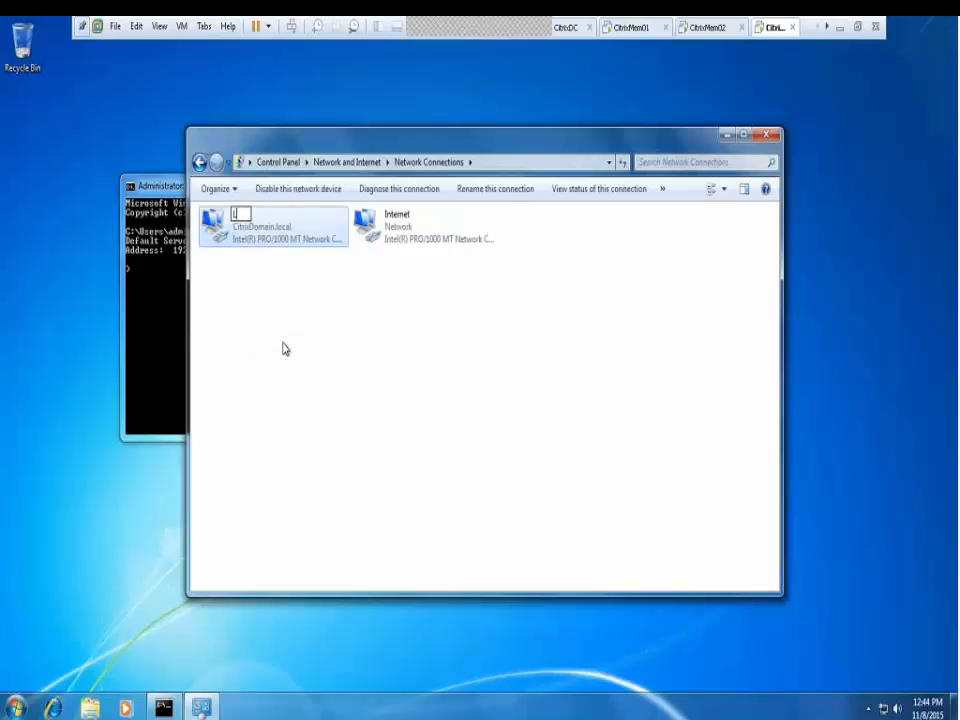
type("Local")
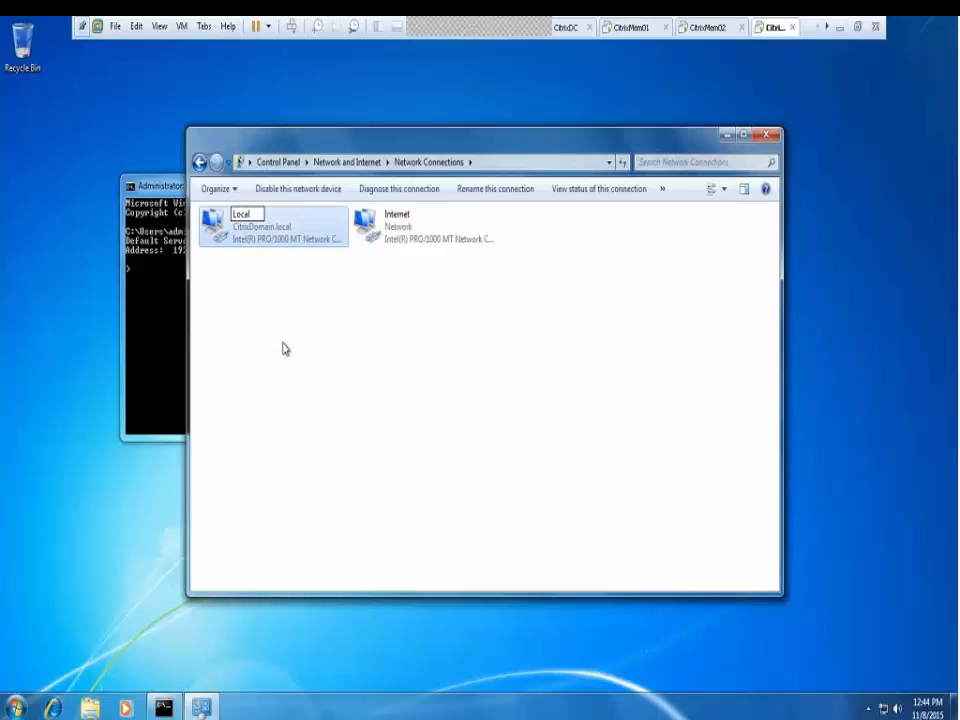
left_click(283, 348)
right_click(398, 238)
left_click(400, 239)
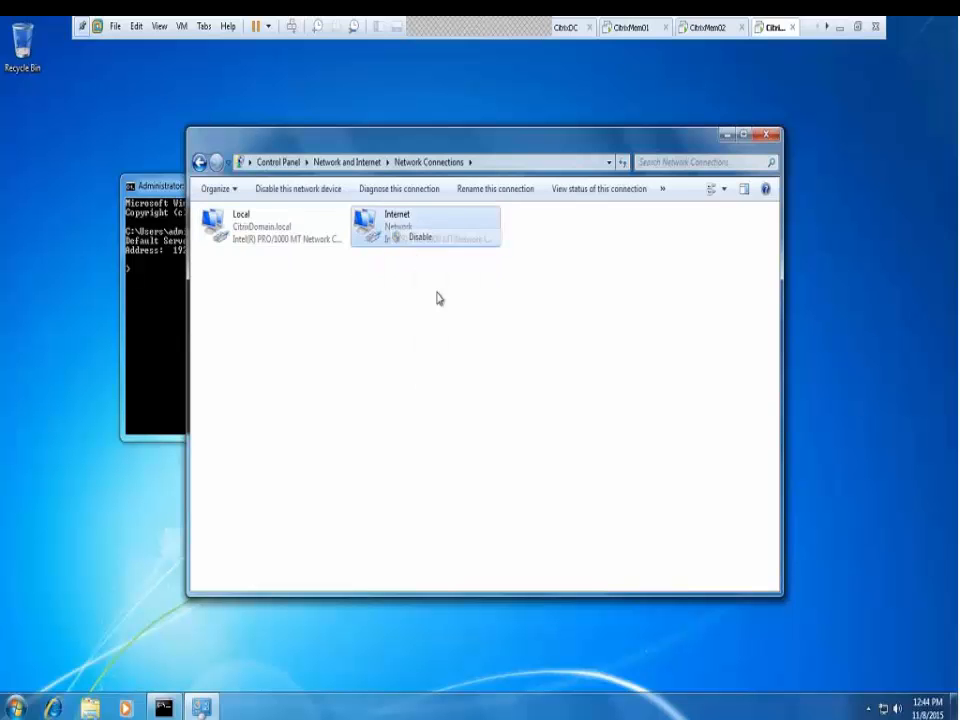
Run ipconfig /flushdns and /registerdns, rerun nslookup showing 192.168.200.1, then minimize the prompt
left_click(163, 355)
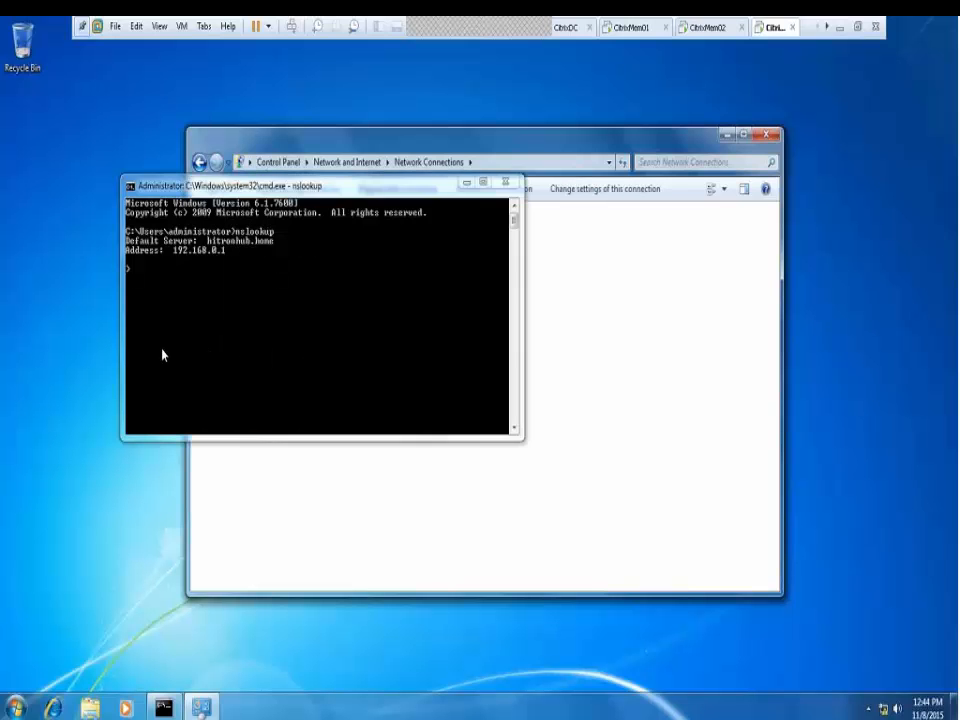
key("ctrl+c")
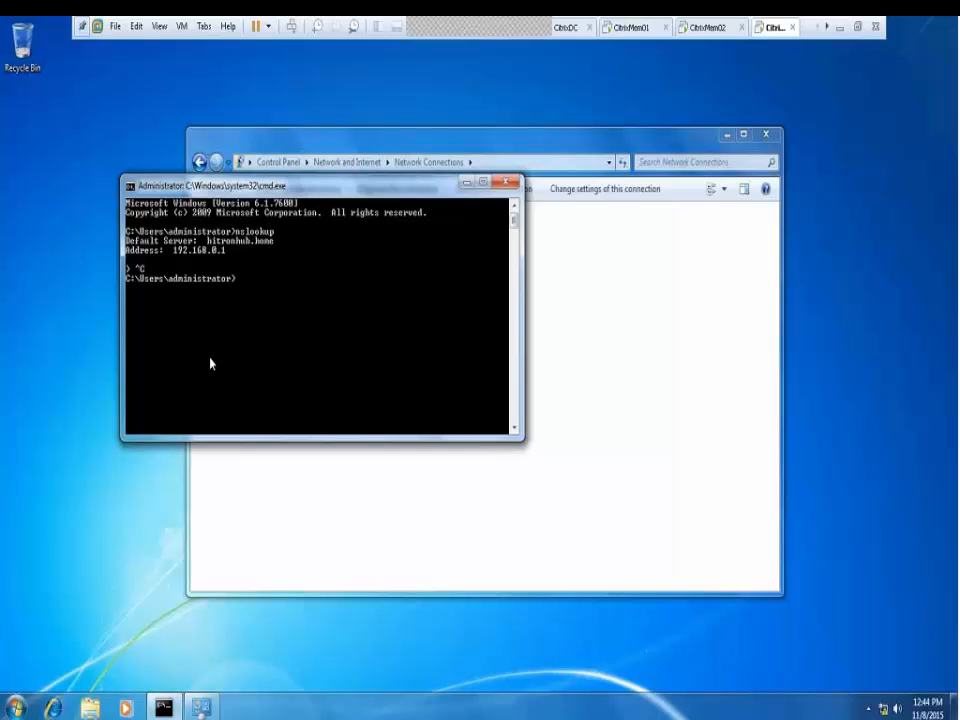
key("Return")
type("ipco")
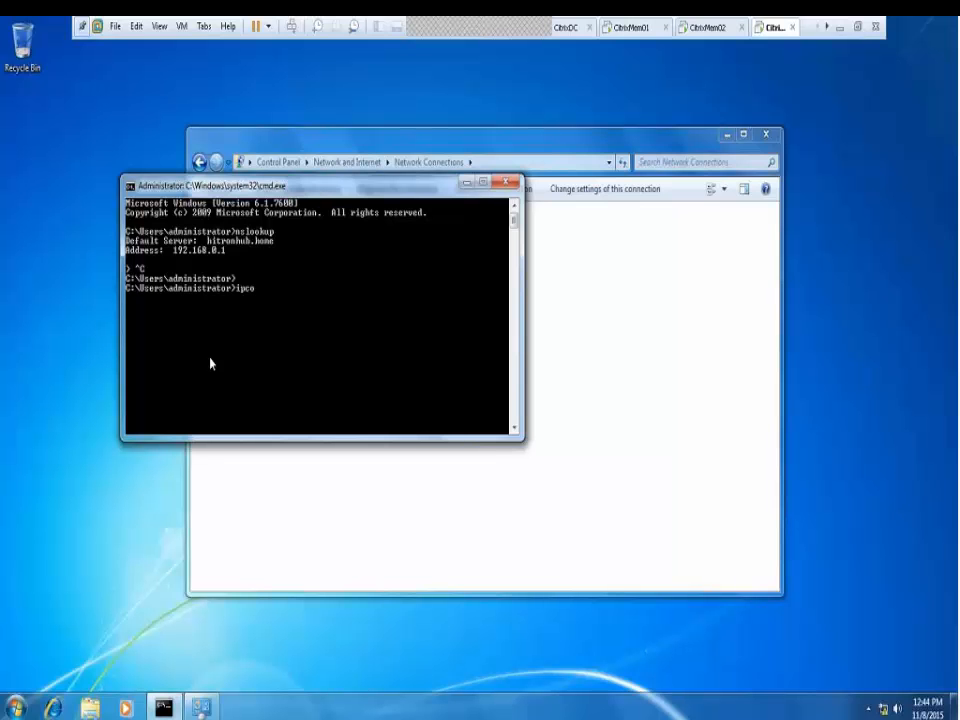
type("nfig /flushdns")
key("Return")
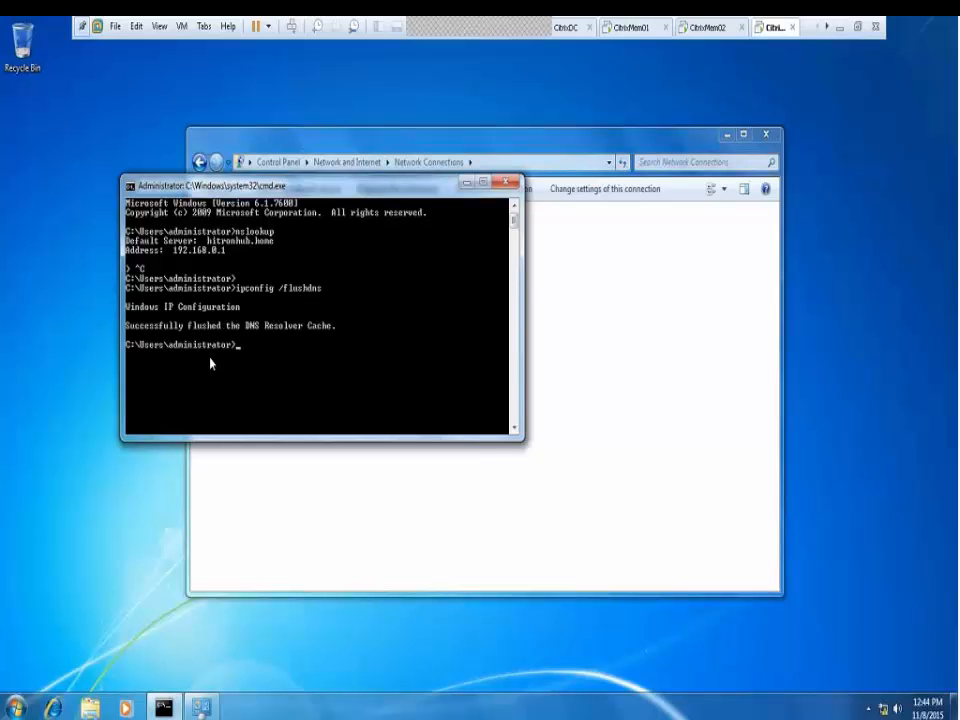
type("ipconfig /registerdns")
key("Return")
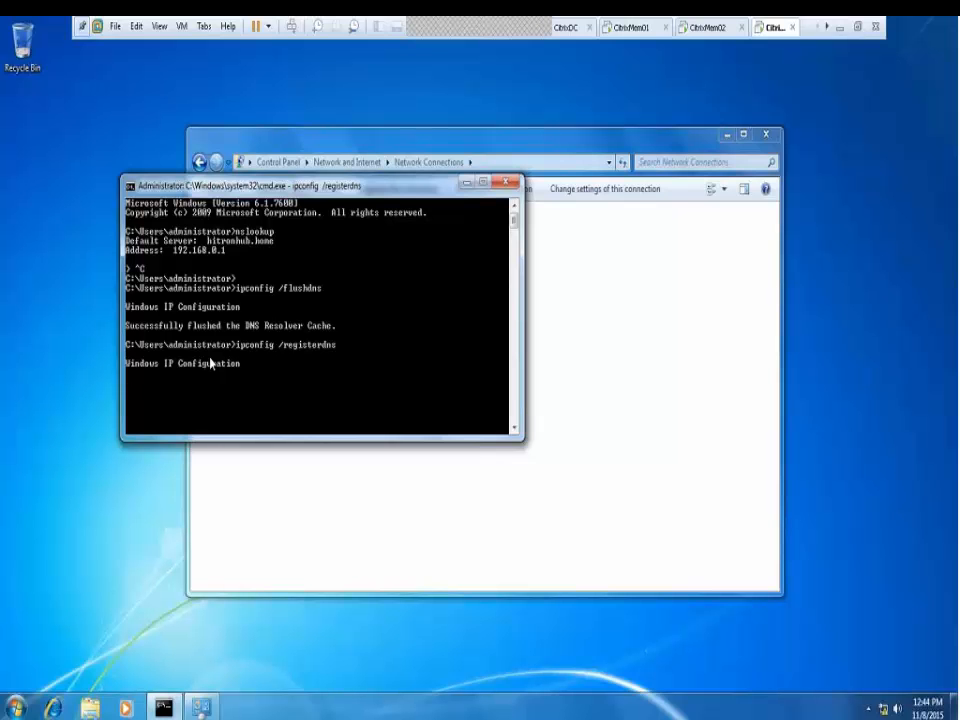
type("nslookup")
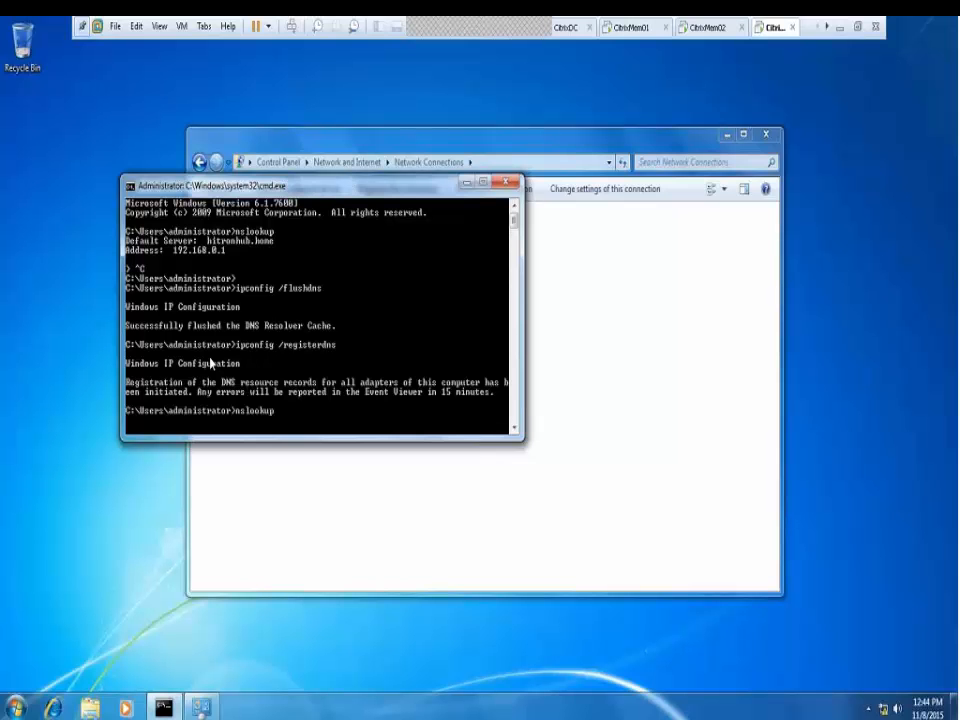
key("Return")
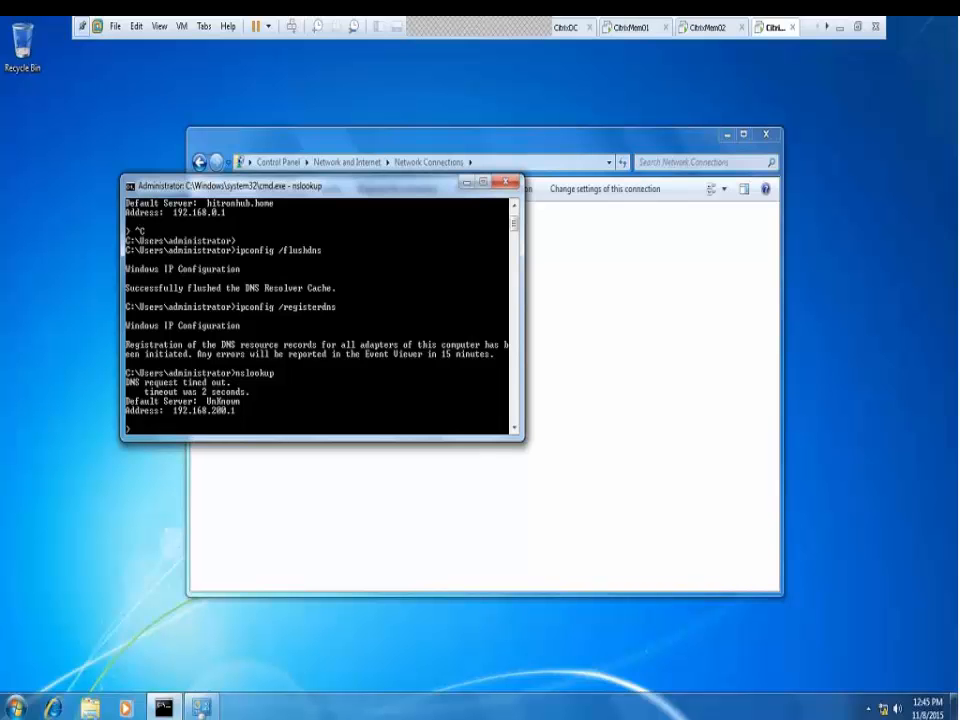
left_click(464, 186)
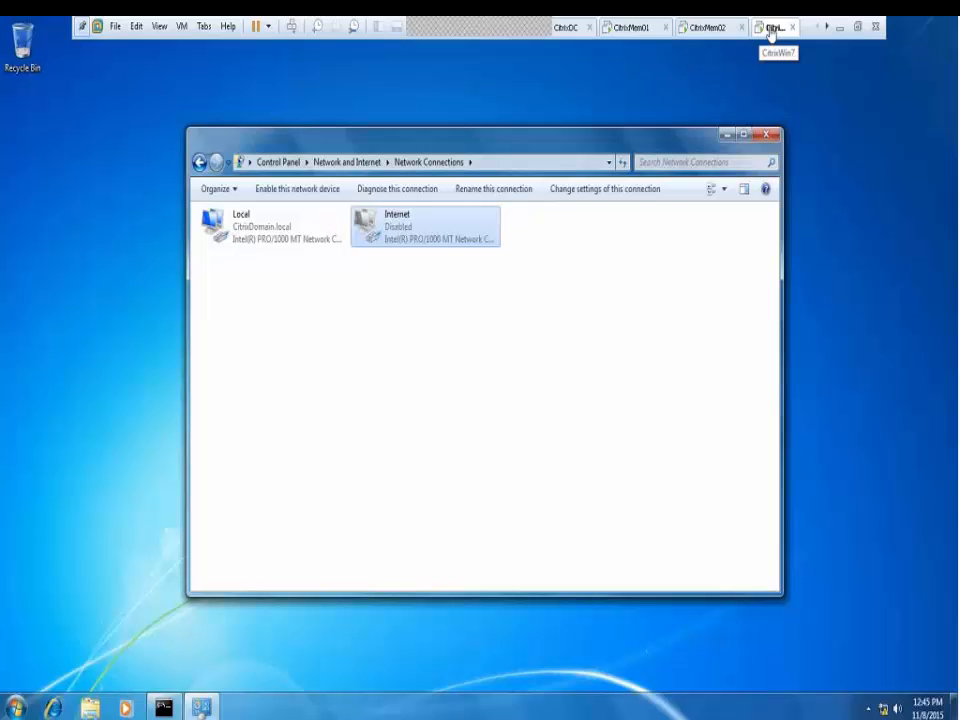
Point the Windows 7 VM's CD/DVD (SATA) drive at XA6.5_2008R2_ML.iso and confirm the settings
right_click(771, 30)
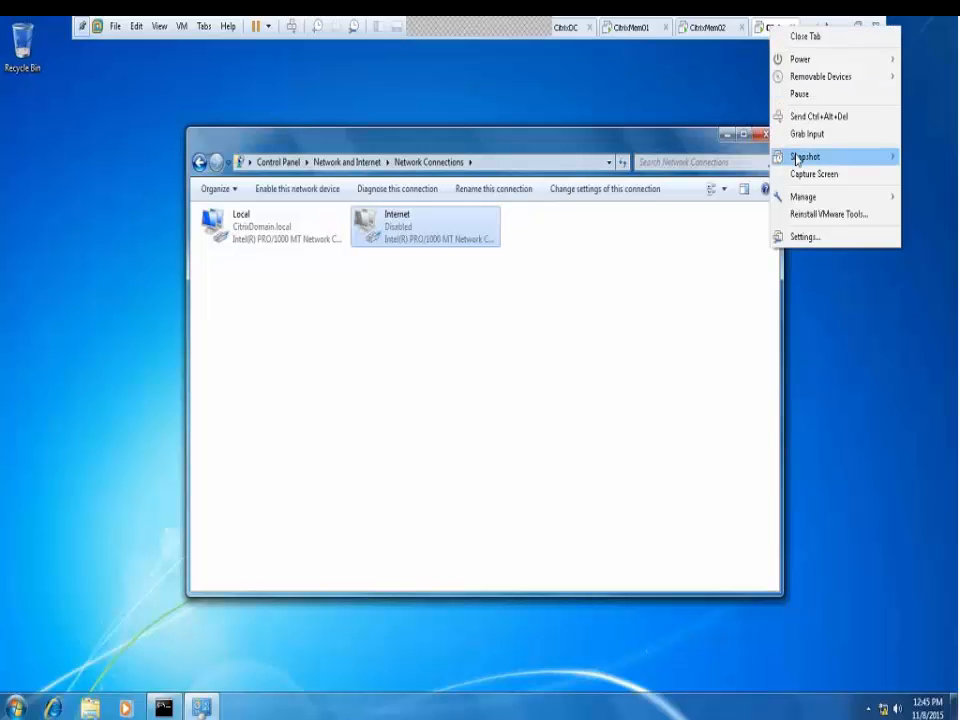
left_click(810, 238)
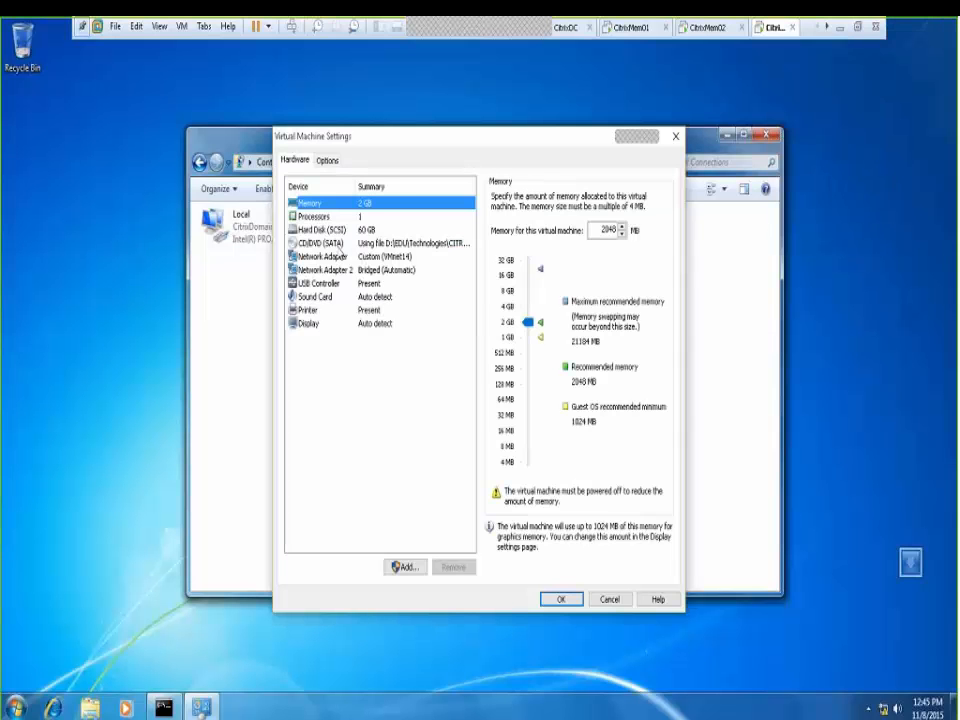
left_click(320, 243)
left_click(643, 310)
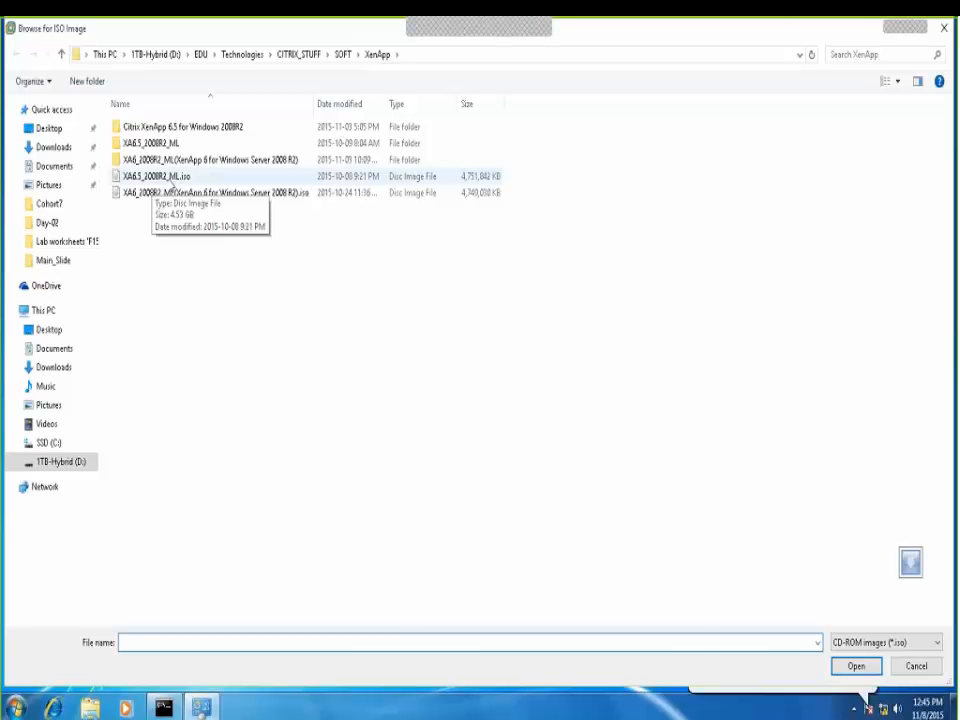
double_click(170, 184)
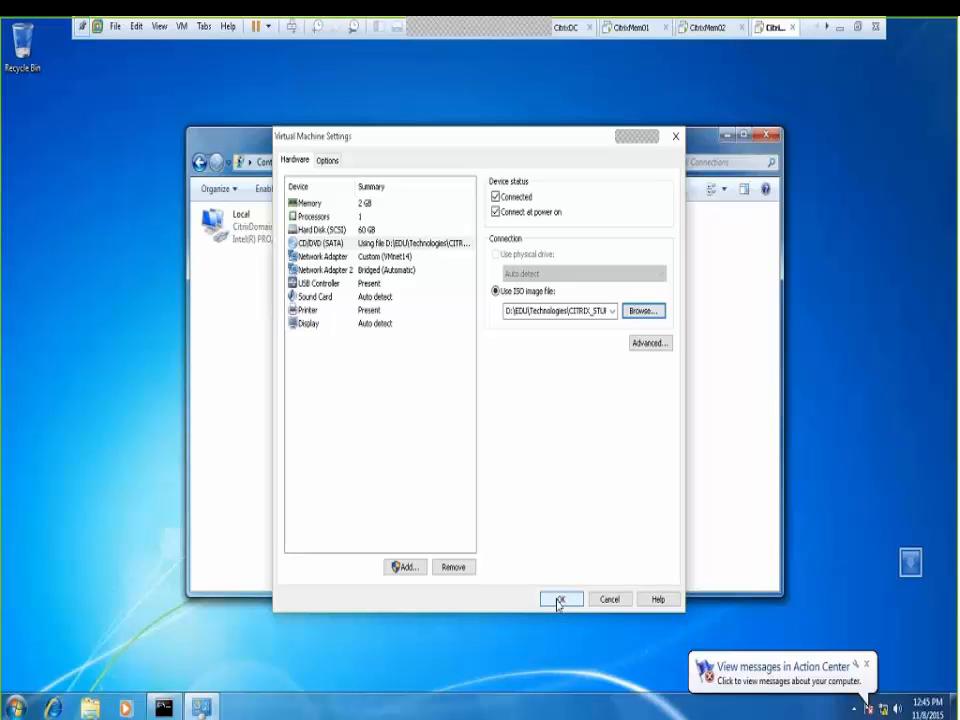
left_click(558, 600)
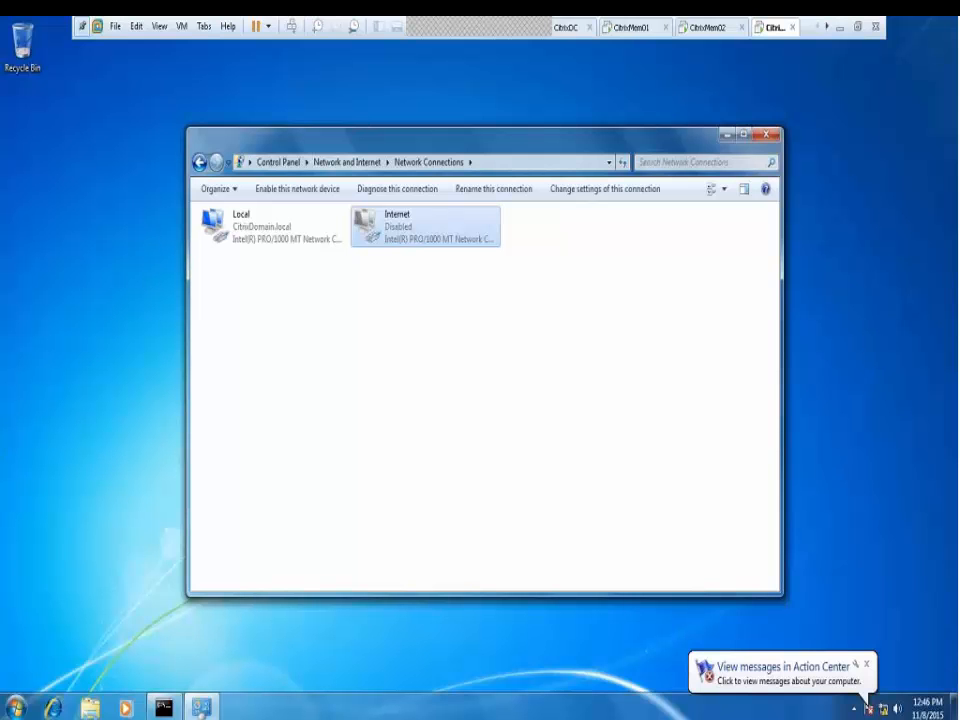
Open the XenApp DVD drive's contents from Computer in the Windows 7 guest
left_click(90, 705)
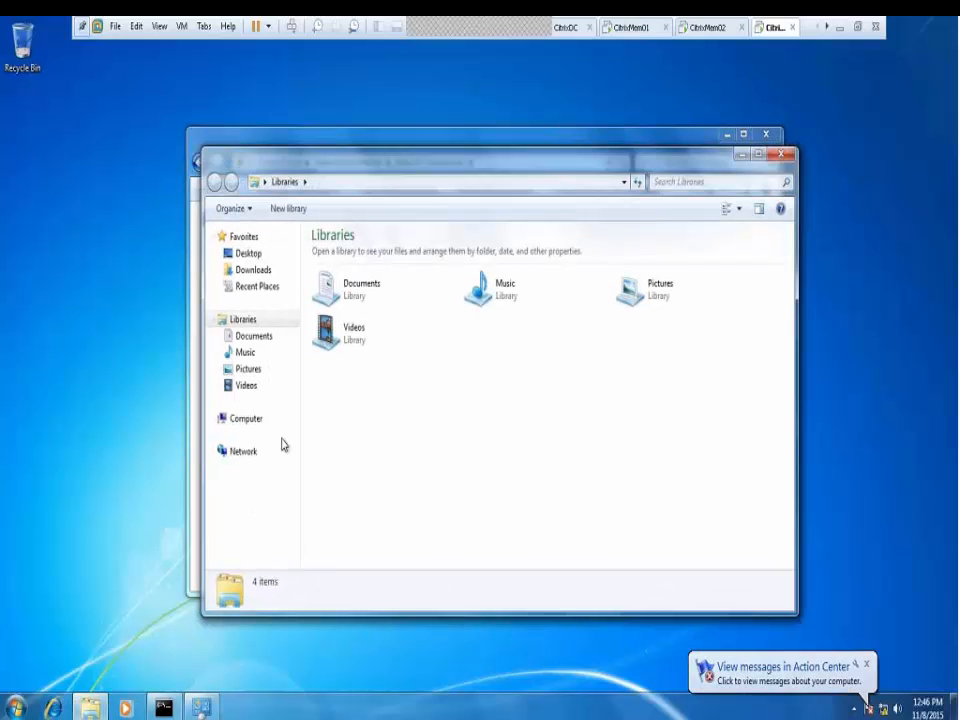
left_click(250, 419)
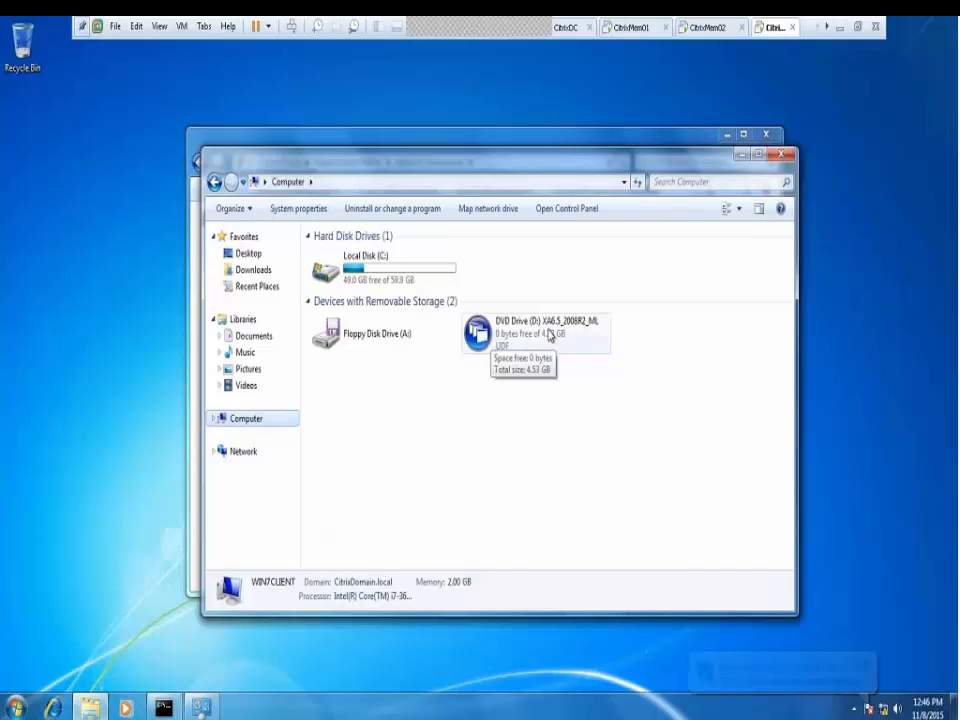
double_click(480, 335)
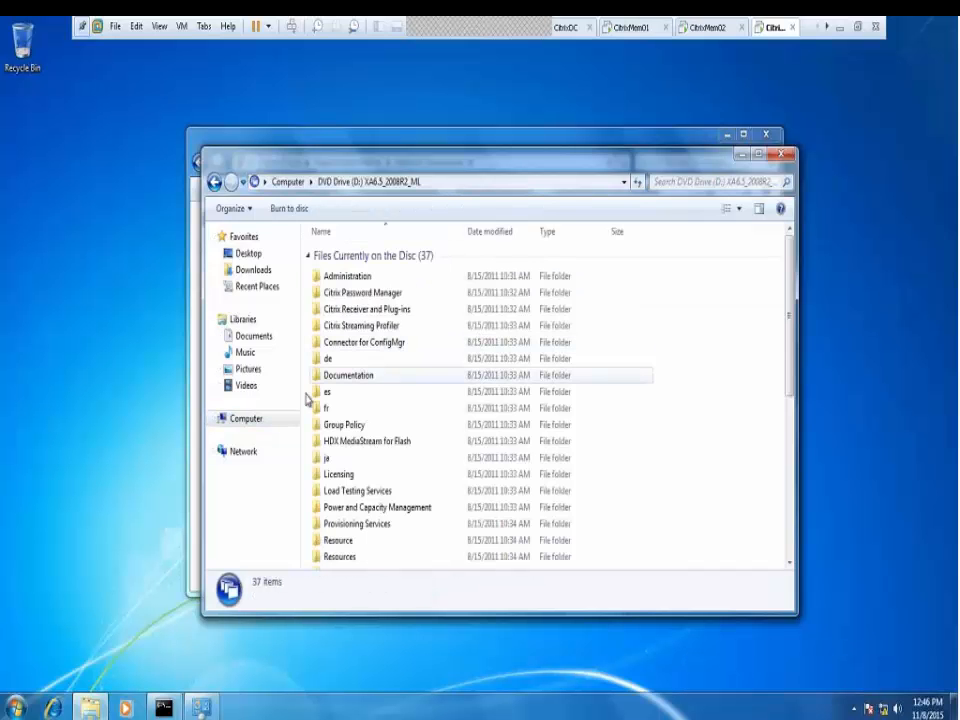
left_click(247, 420)
right_click(476, 336)
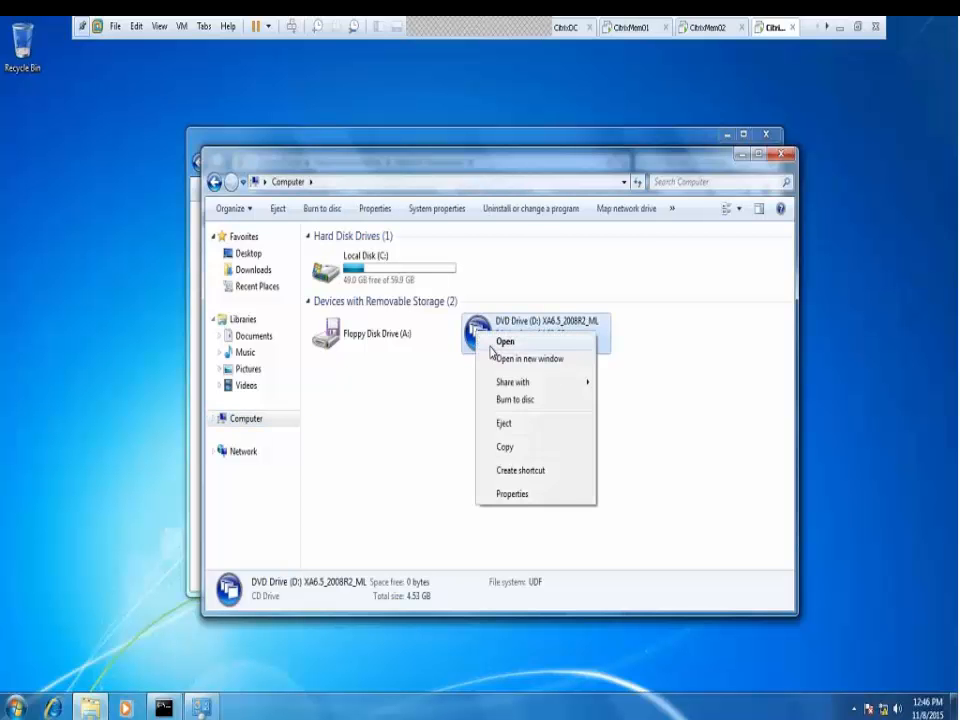
left_click(505, 342)
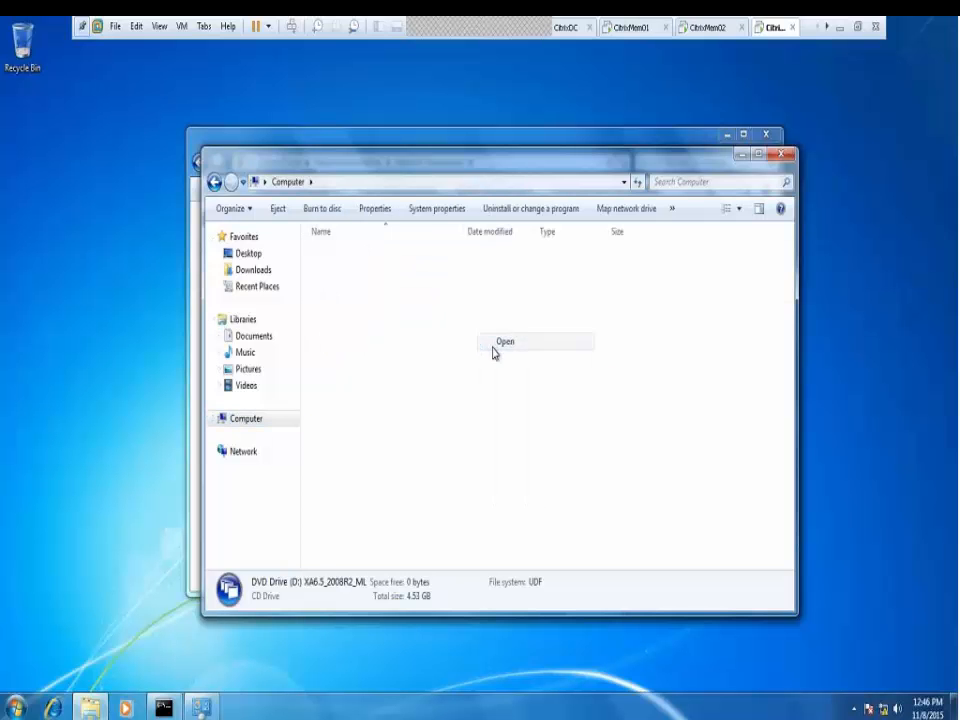
Maximize the DVD window and run autorun to launch the Citrix XenApp setup menu
double_click(554, 172)
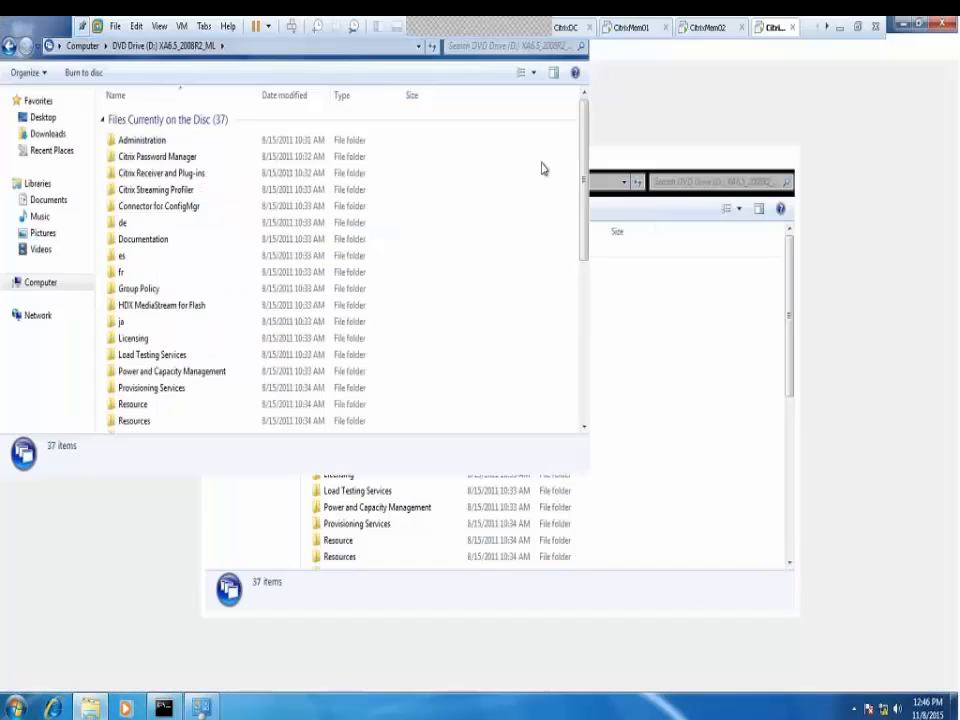
scroll(188, 501, "down", 2)
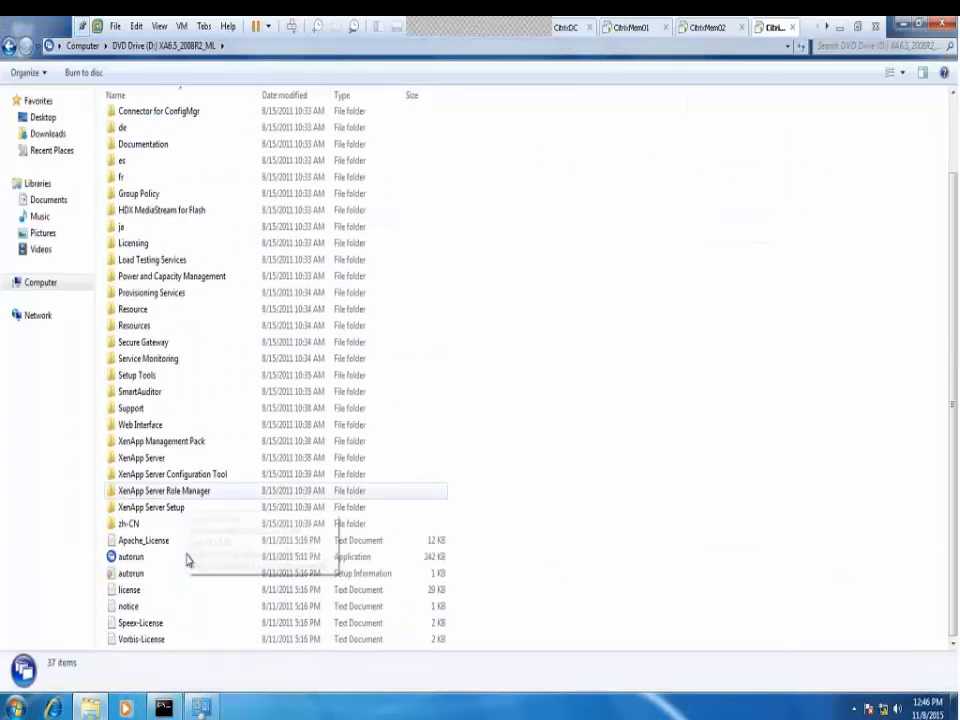
left_click(135, 558)
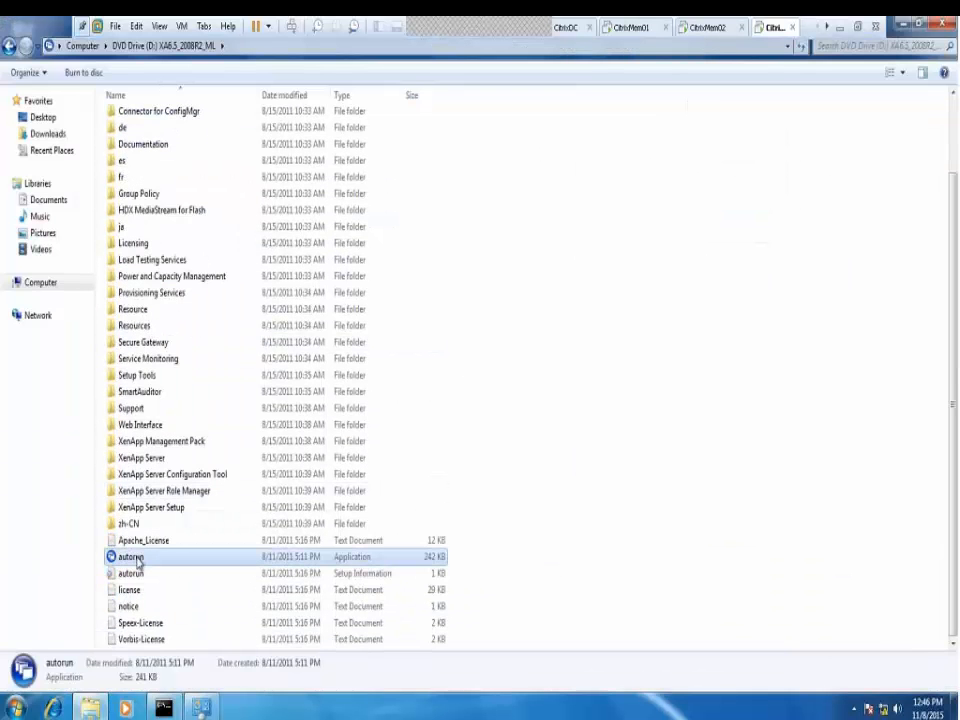
double_click(135, 558)
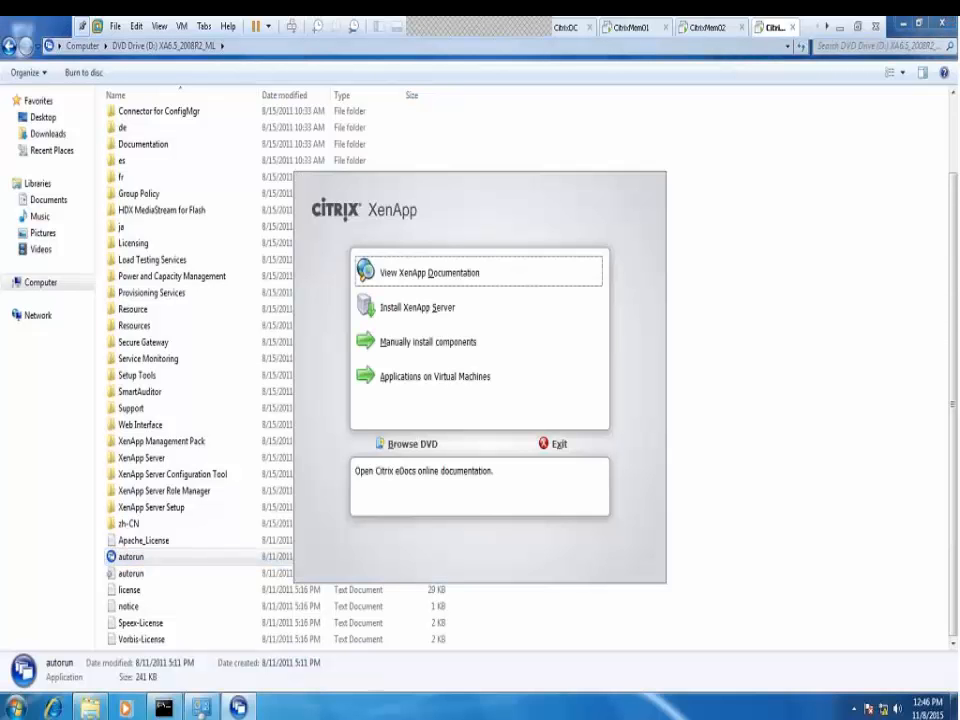
Choose manual component installation, then Common Components > Management Console from the XenApp autorun
left_click(452, 343)
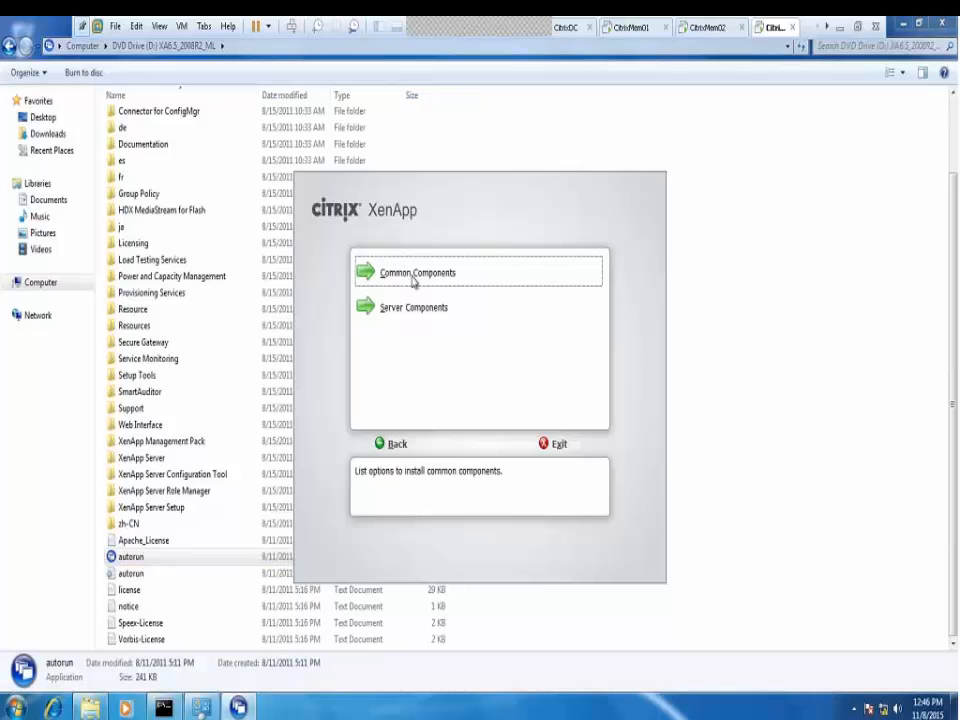
left_click(414, 281)
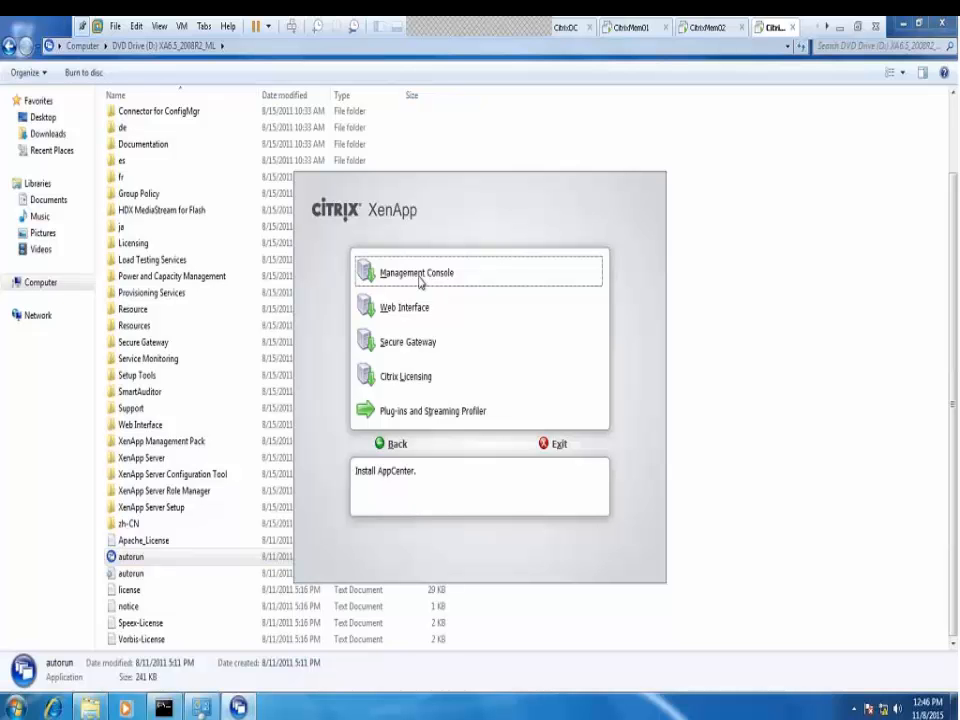
left_click(419, 282)
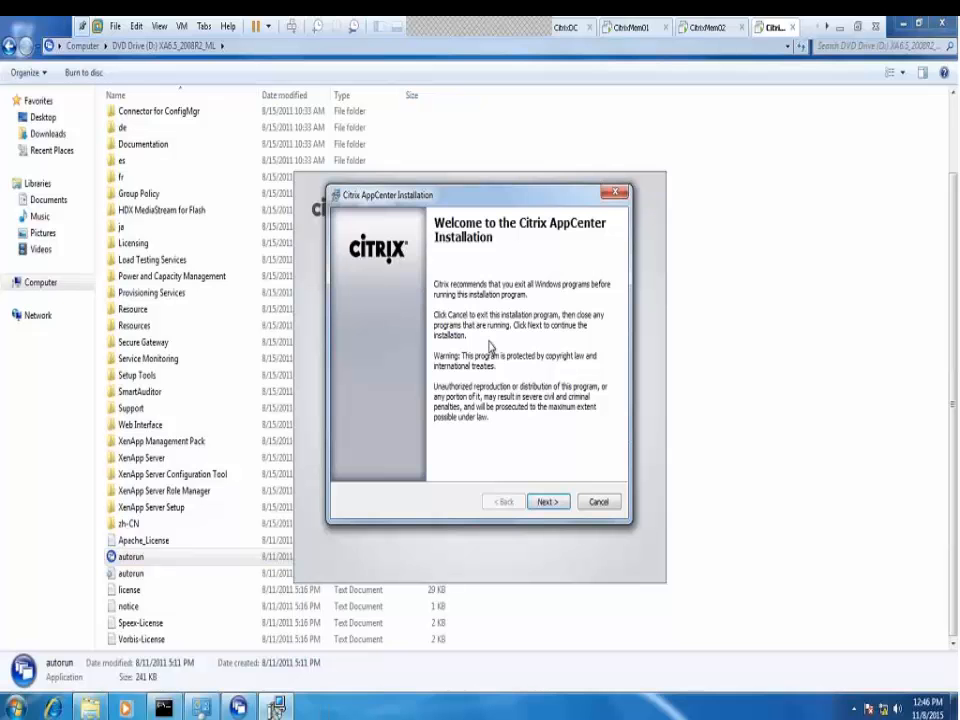
Move past the welcome page and accept the AppCenter license agreement
left_click(546, 503)
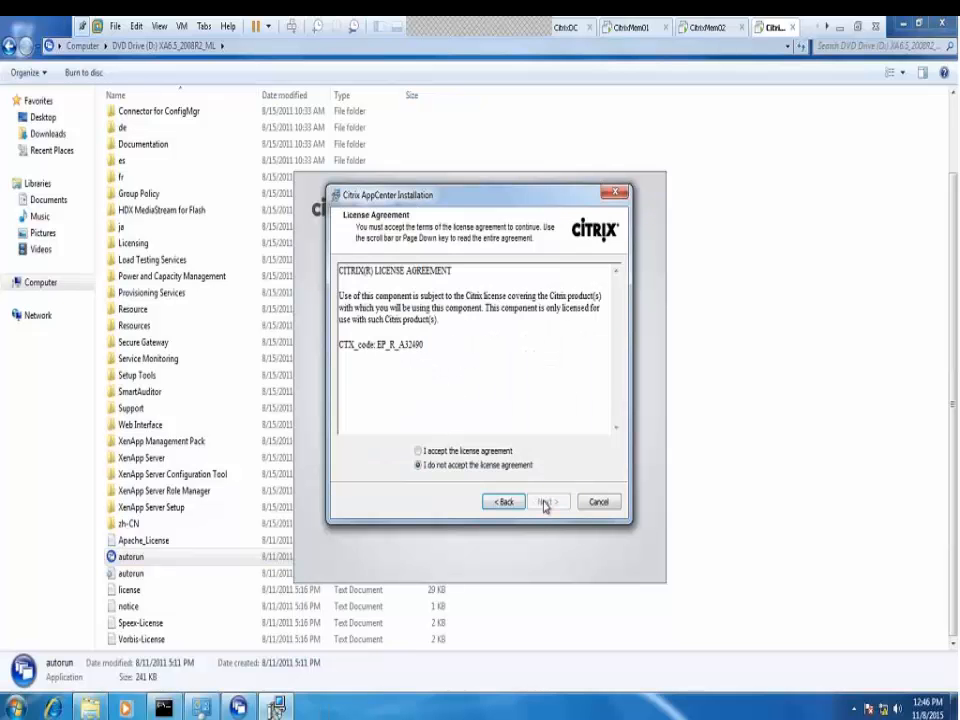
left_click(419, 451)
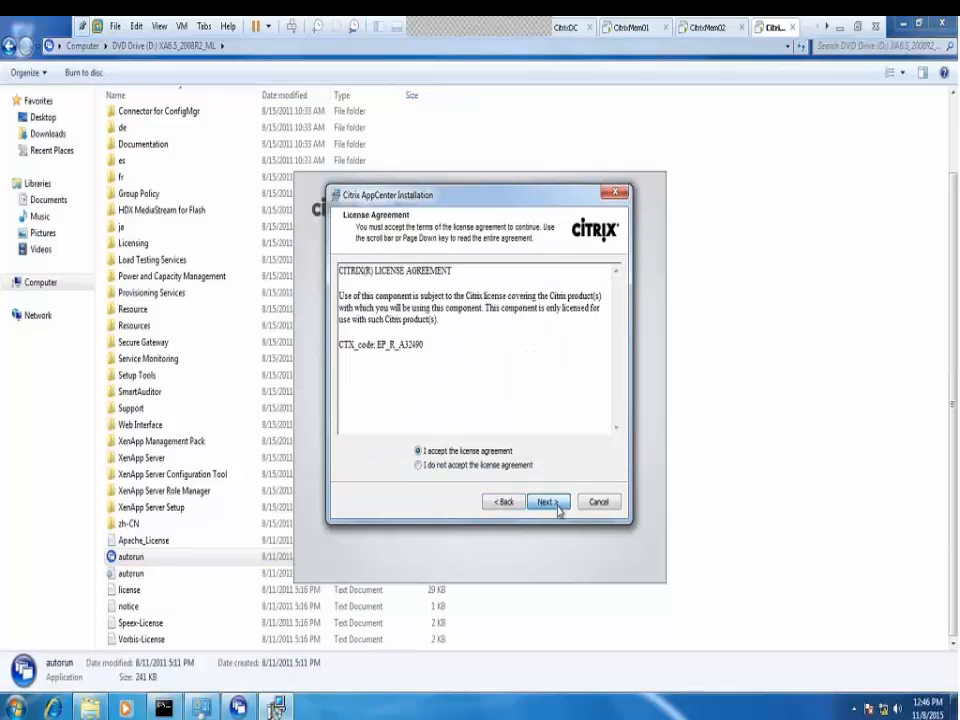
left_click(548, 502)
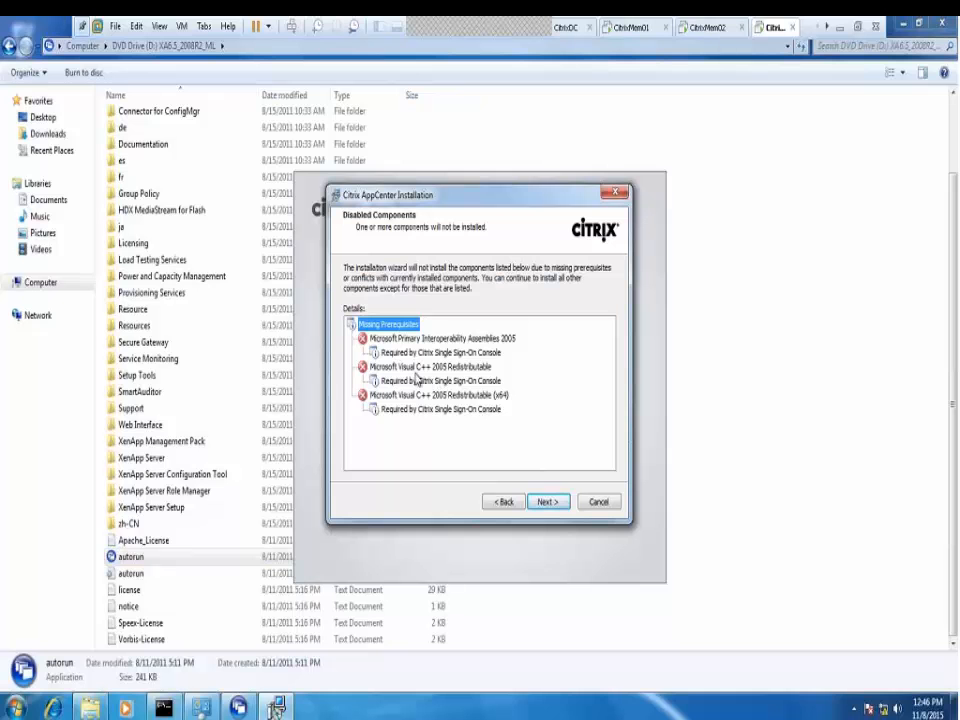
Continue past the missing-prerequisites notice and install the three listed management components
left_click(546, 508)
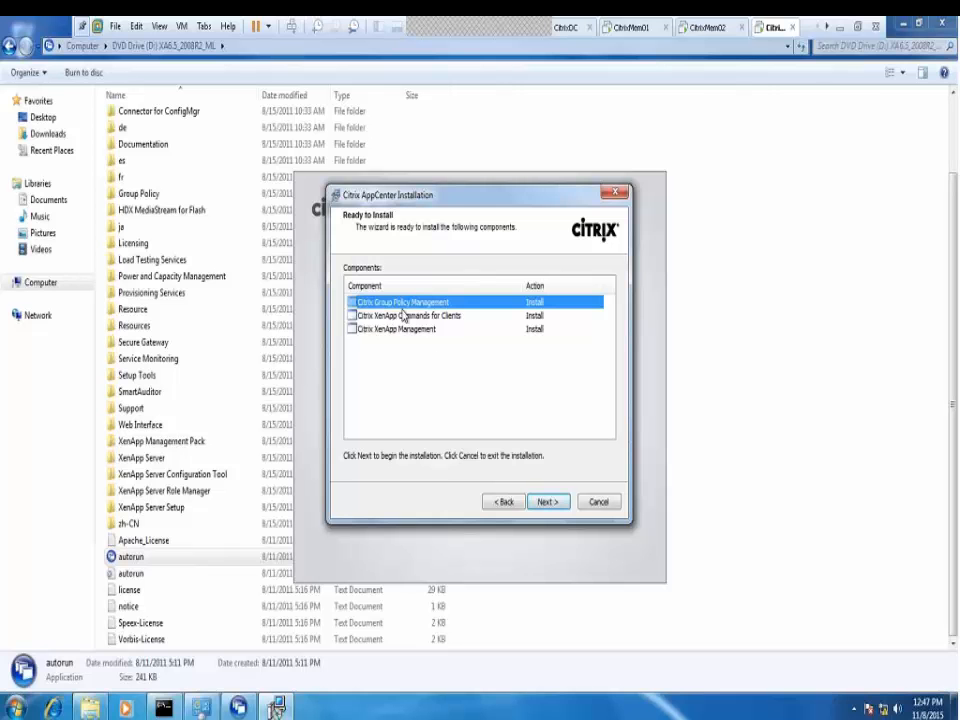
left_click(548, 502)
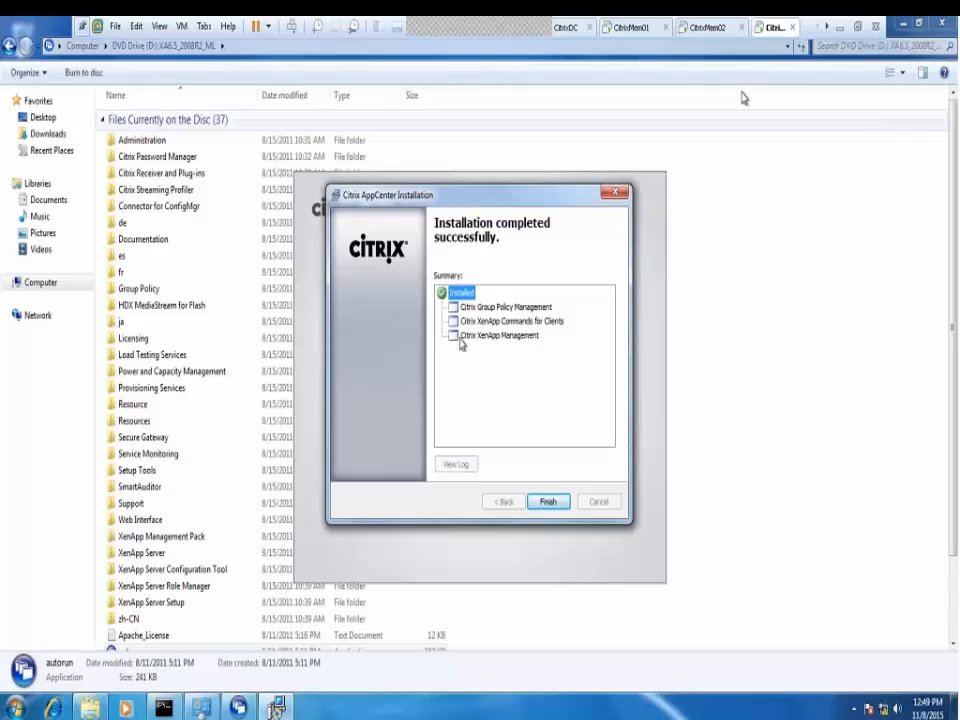
right_click(770, 34)
left_click(825, 241)
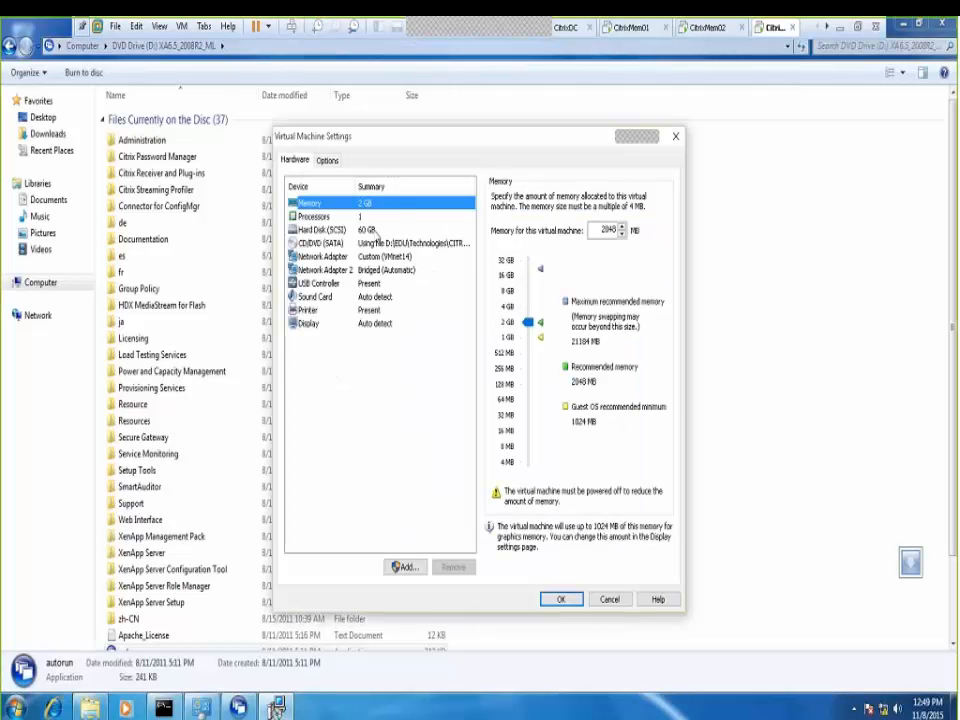
left_click(398, 257)
left_click(395, 271)
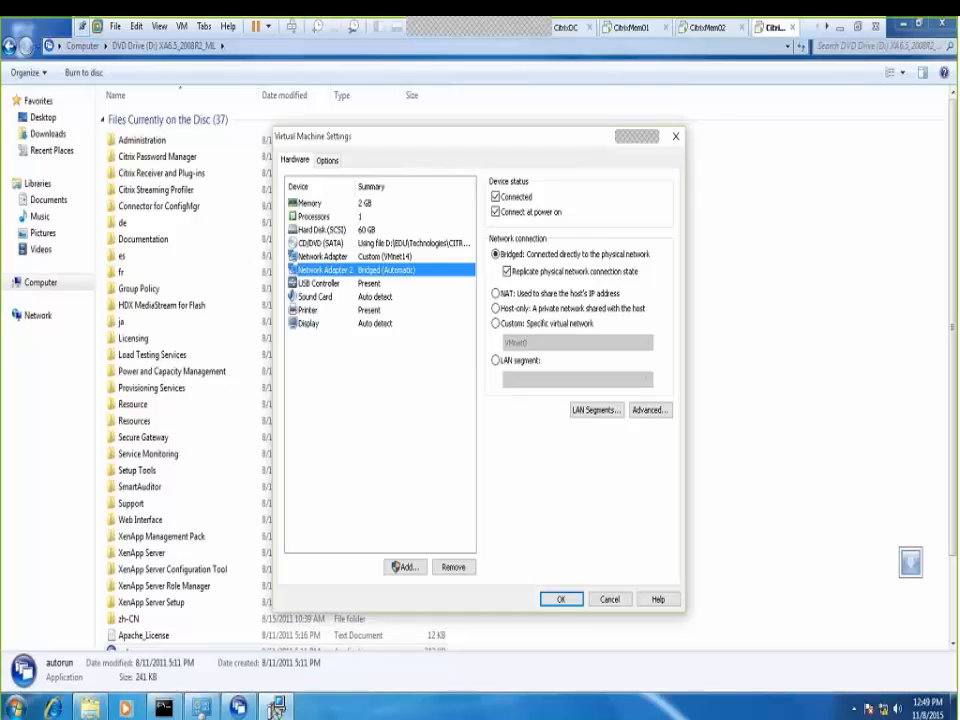
left_click(561, 600)
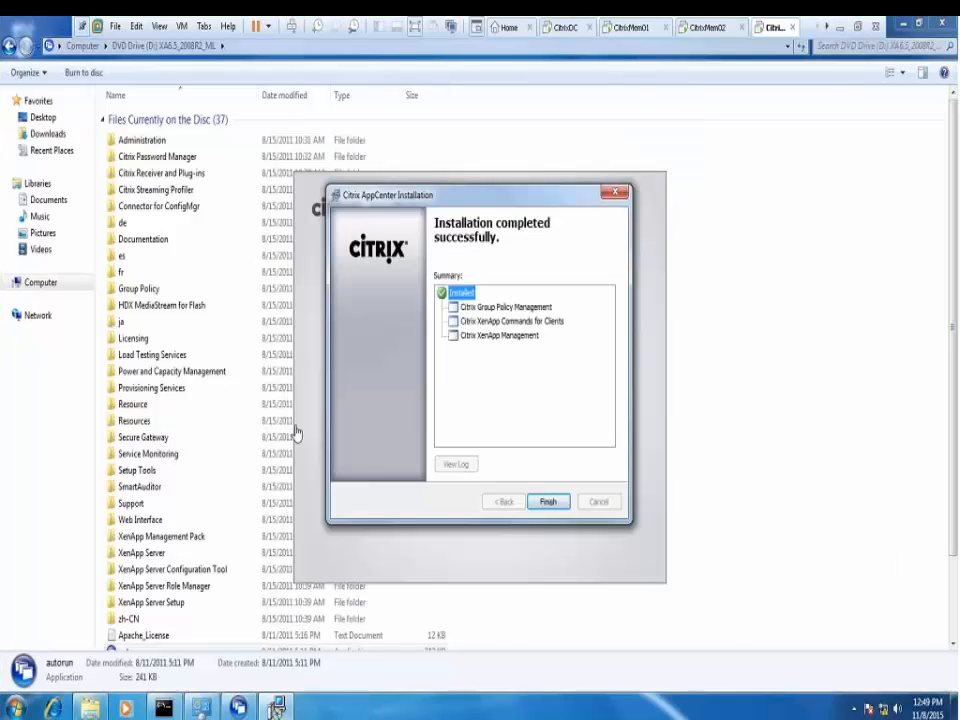
Check the VM's adapters in Network Connections (Internet disabled, Local on the domain), then minimize the window
right_click(856, 710)
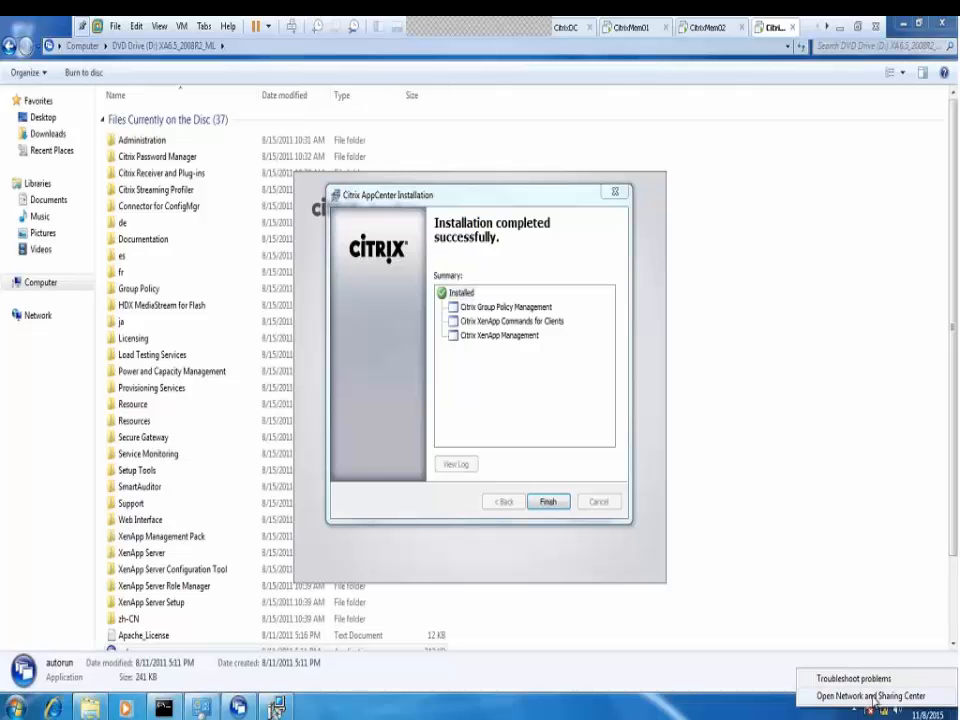
left_click(781, 650)
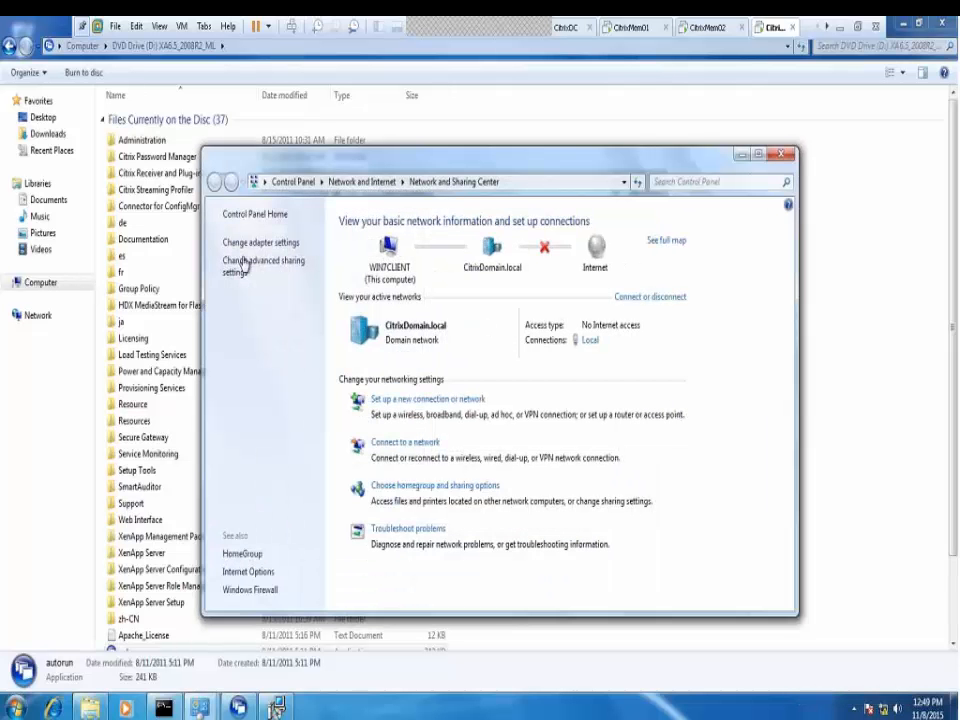
left_click(250, 243)
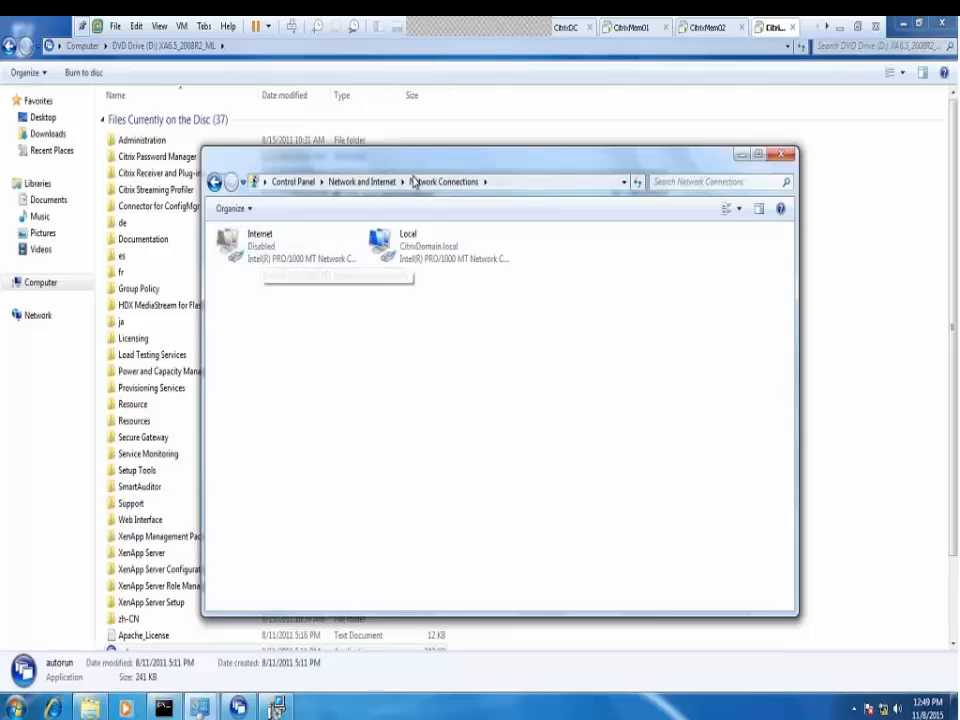
left_click_drag(417, 165, 489, 320)
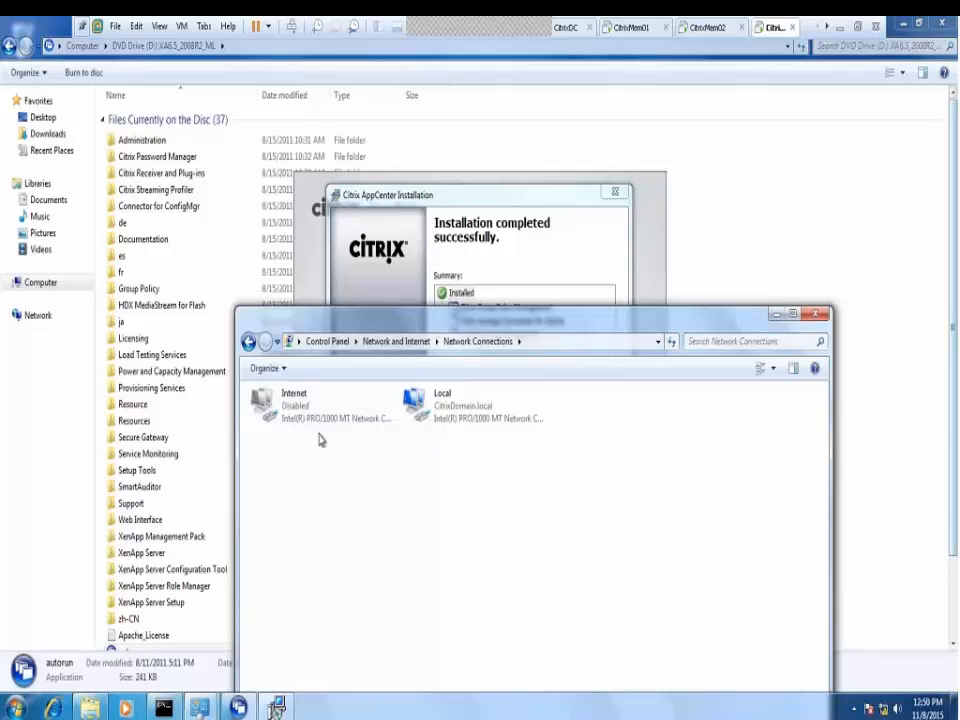
left_click_drag(396, 322, 387, 221)
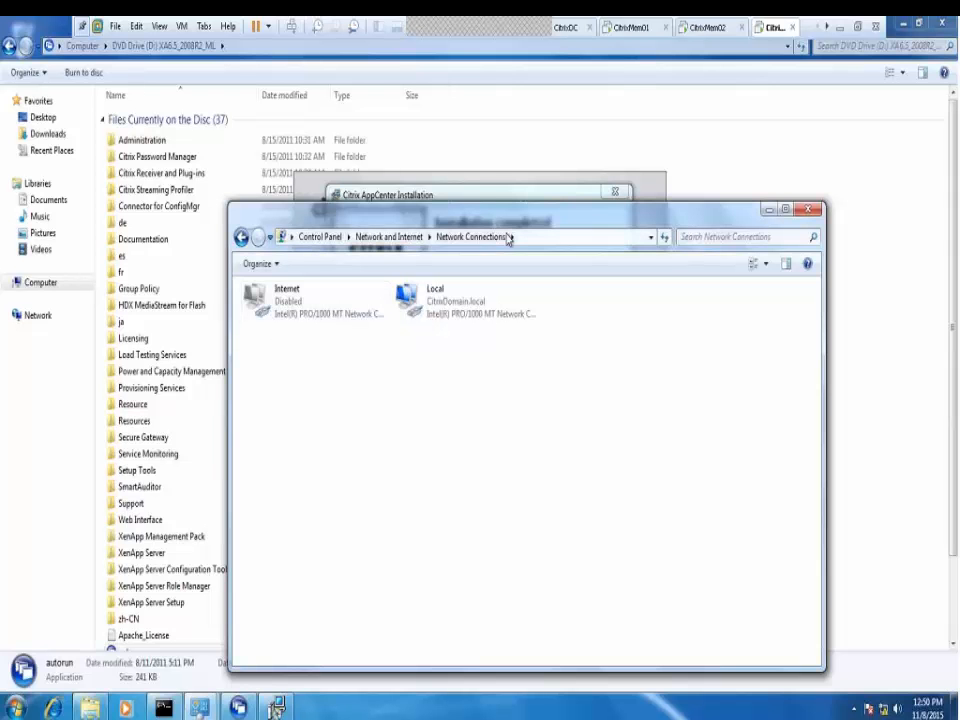
left_click(767, 212)
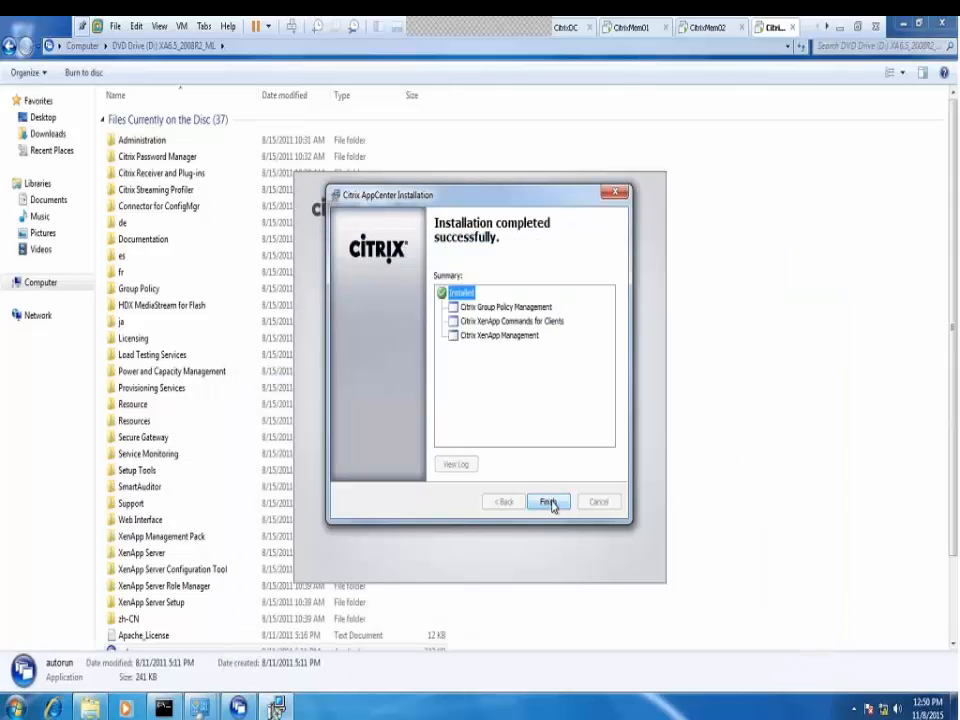
Finish the AppCenter installer and open Administrative Tools through Control Panel's System and Security
left_click(551, 506)
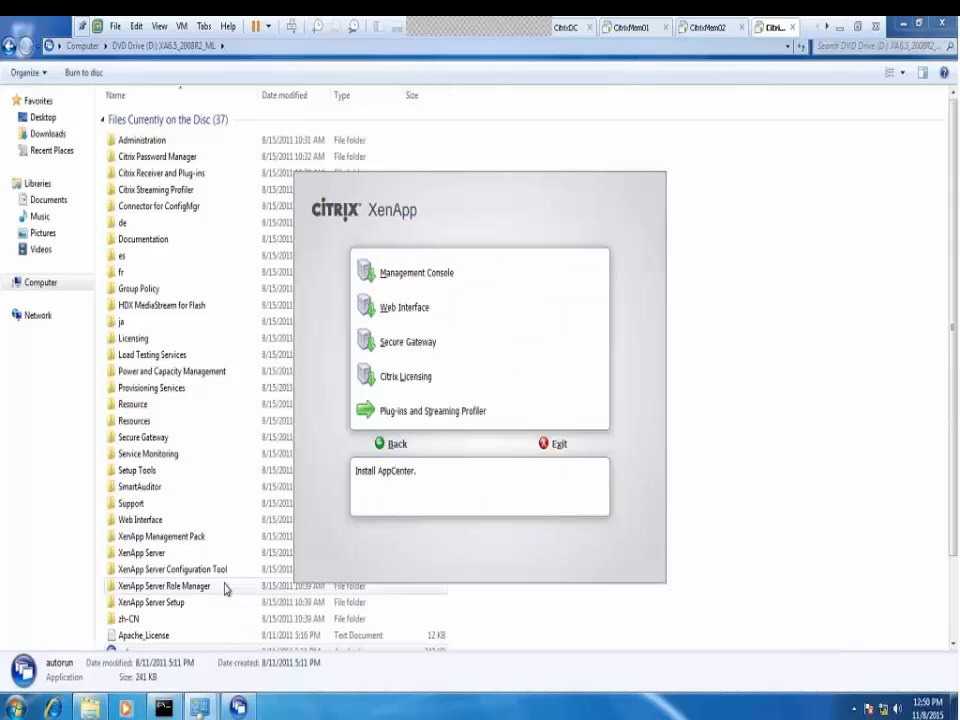
left_click(14, 711)
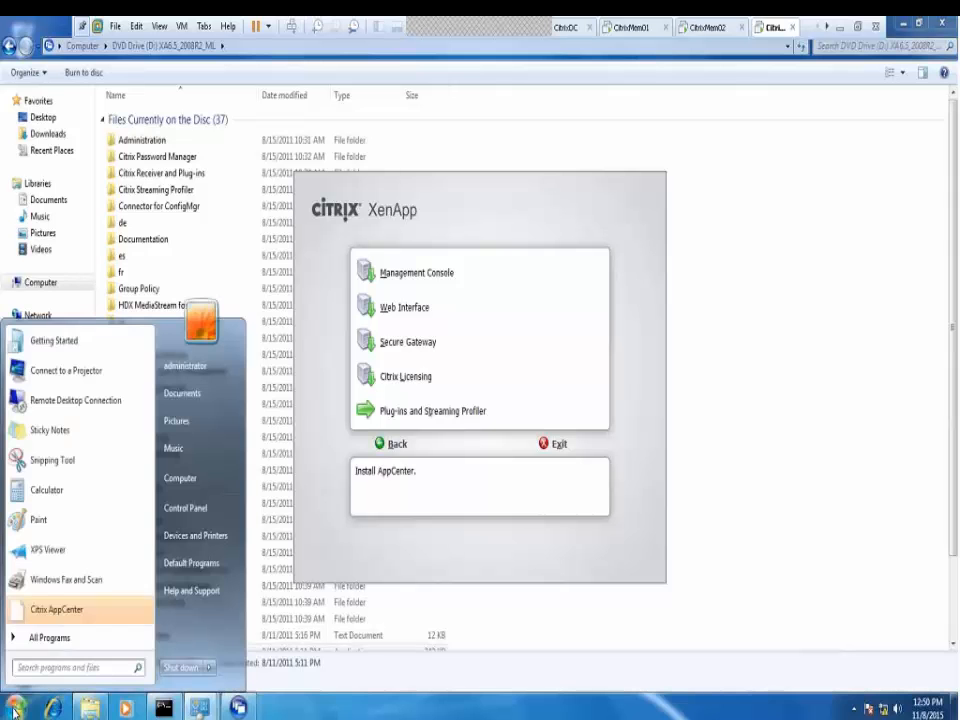
left_click(54, 640)
left_click(40, 498)
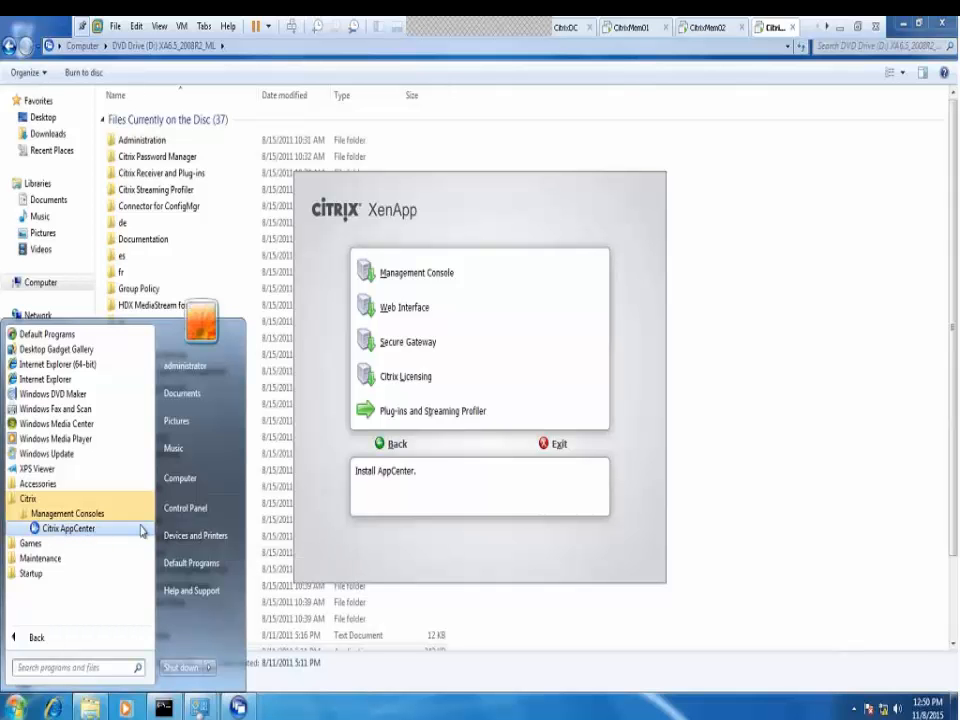
left_click(186, 508)
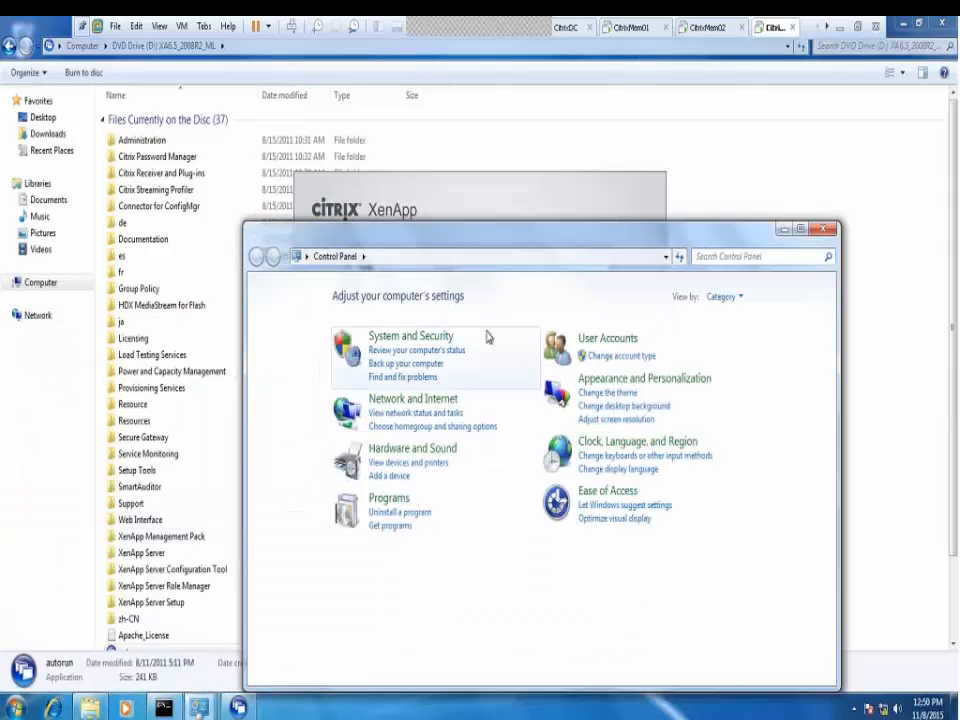
left_click(426, 339)
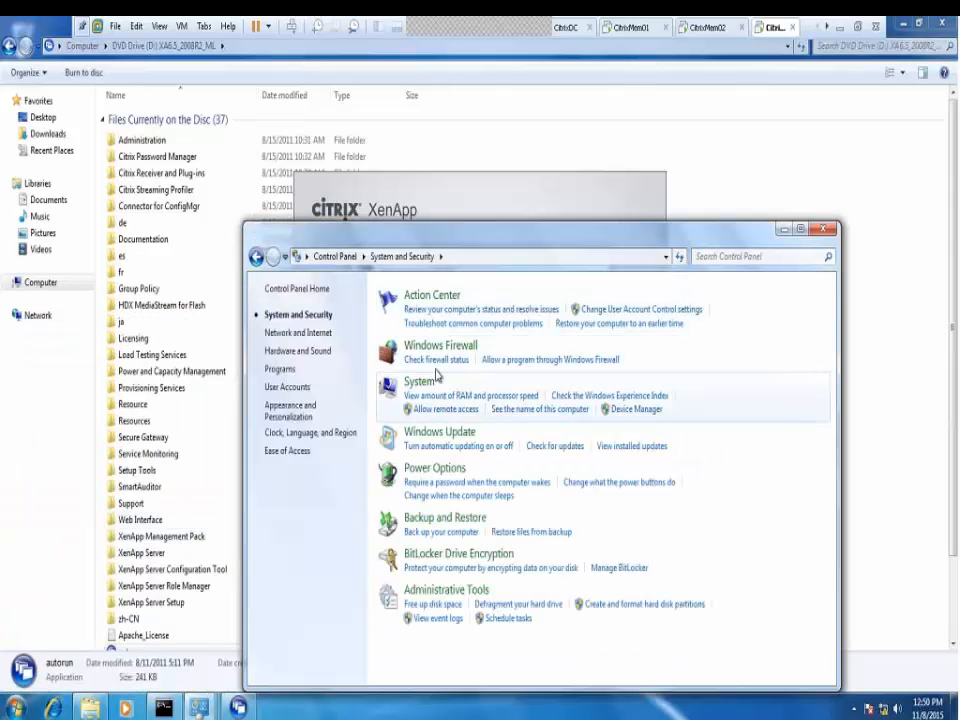
left_click(446, 593)
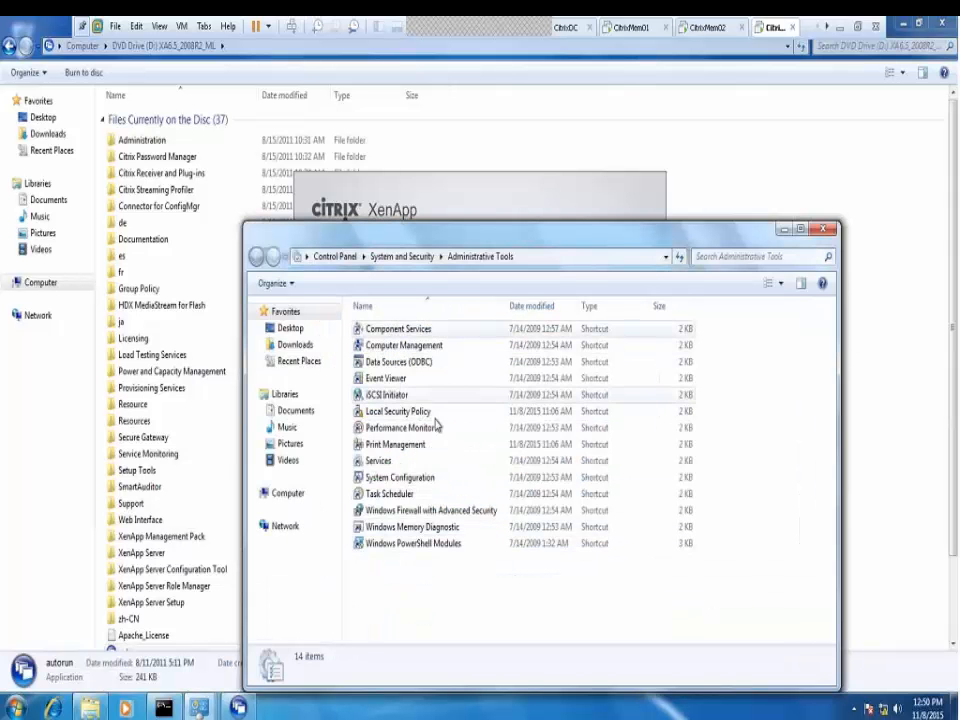
Launch Citrix AppCenter from Start > Citrix > Management Consoles and close Administrative Tools
left_click(10, 705)
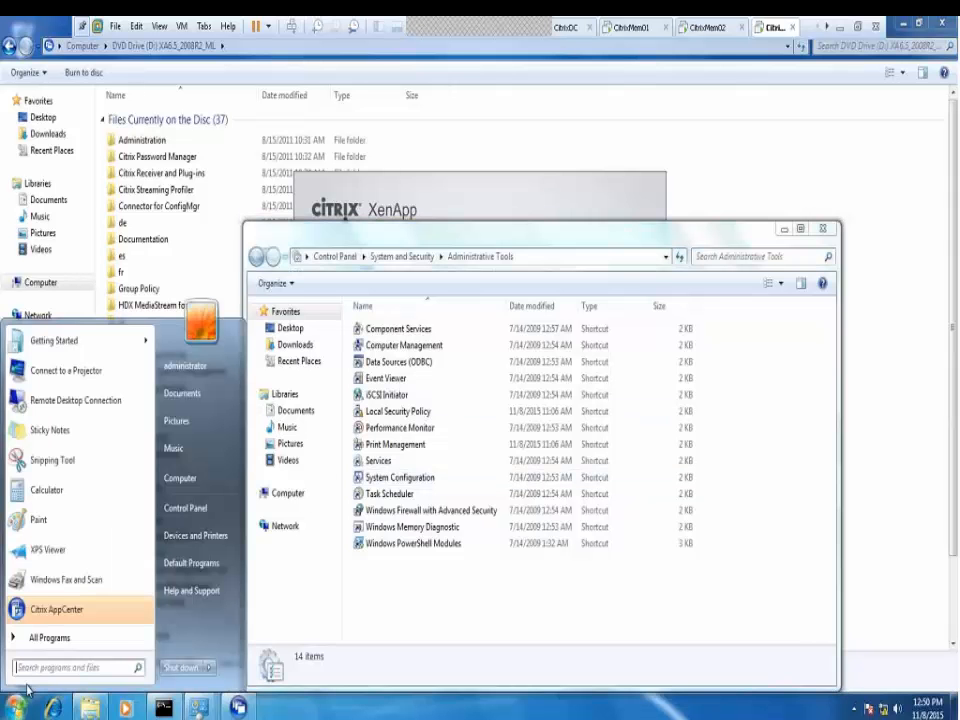
left_click(66, 643)
left_click(55, 498)
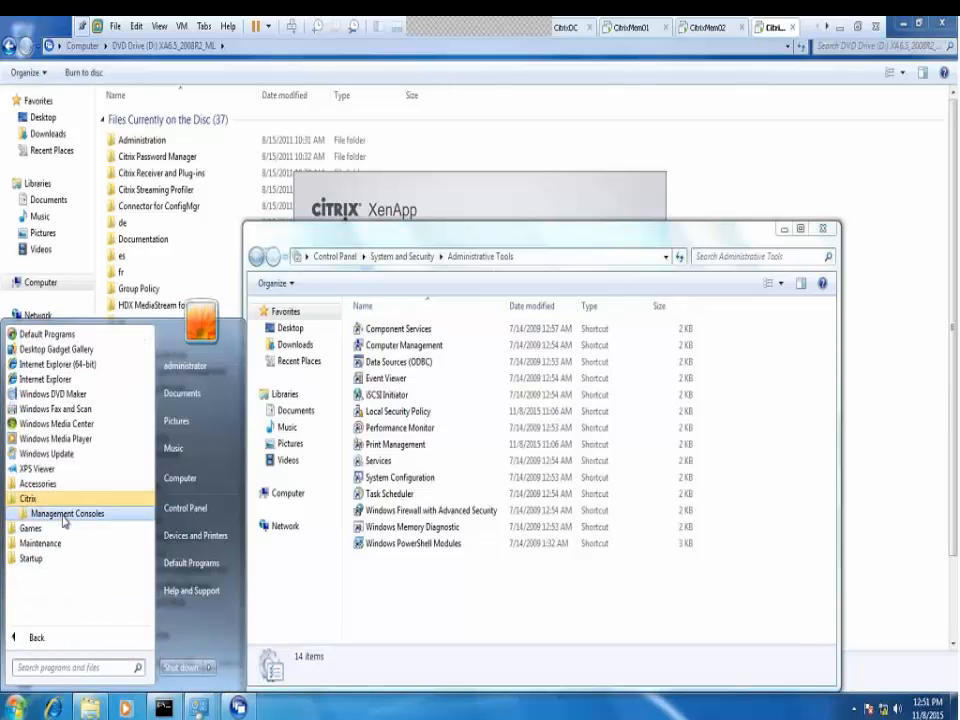
left_click(64, 514)
left_click(62, 529)
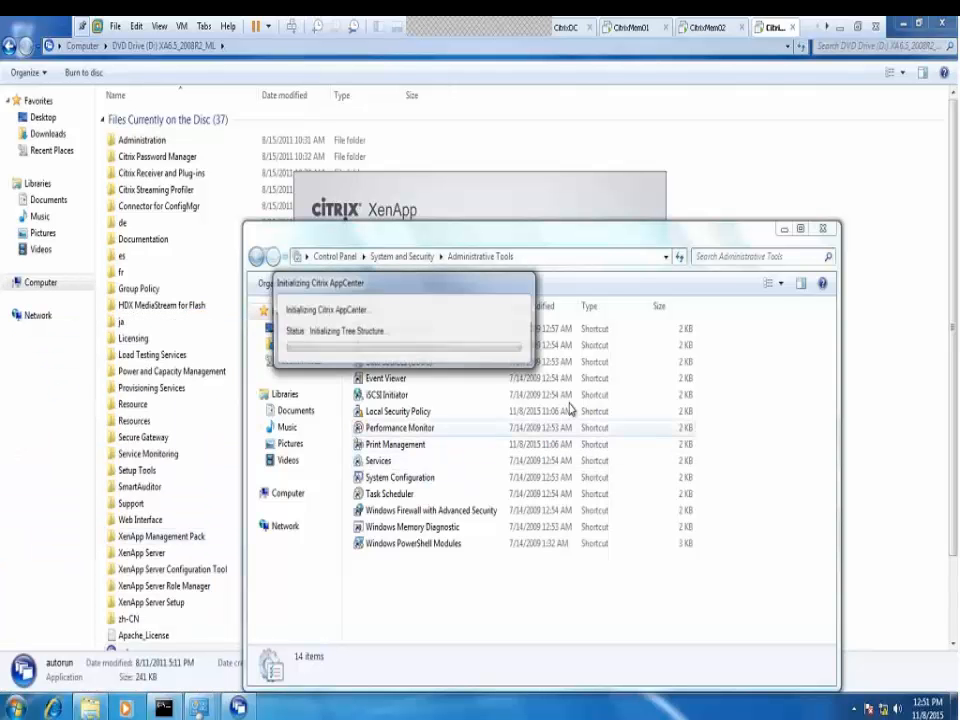
left_click(823, 231)
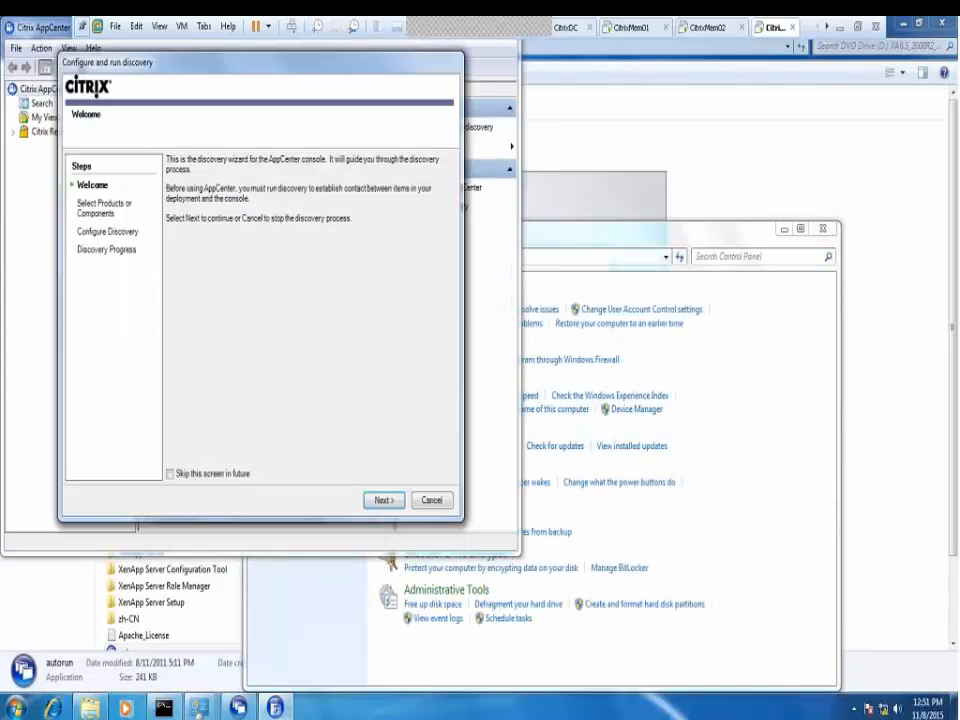
Select XenApp as the discovery product and remove WIN7CLIENT from the configuration servers list
left_click(384, 502)
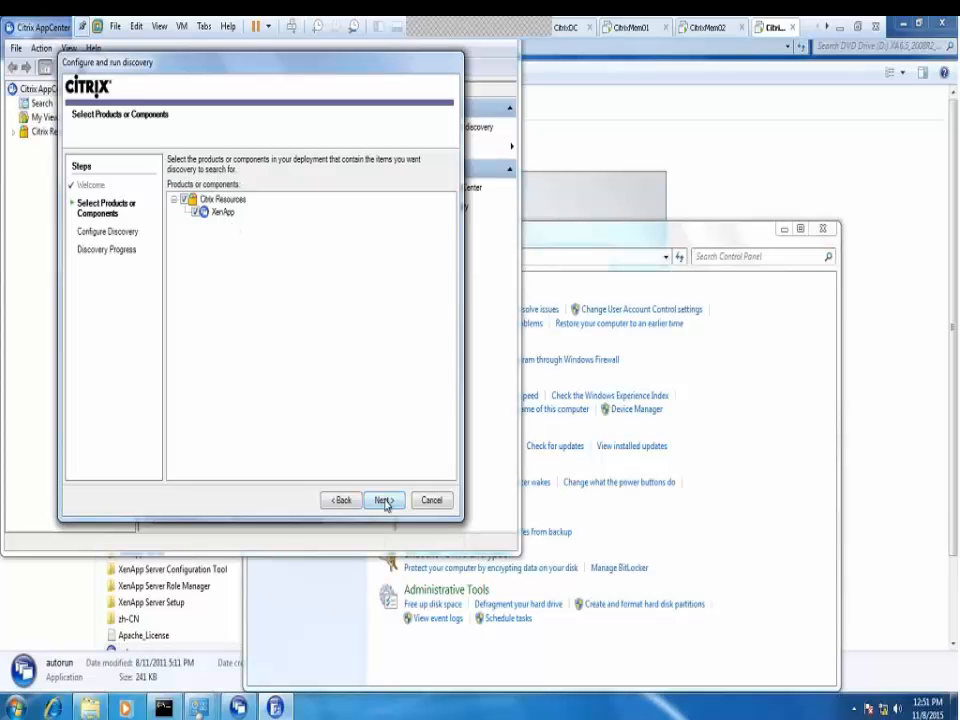
left_click(384, 501)
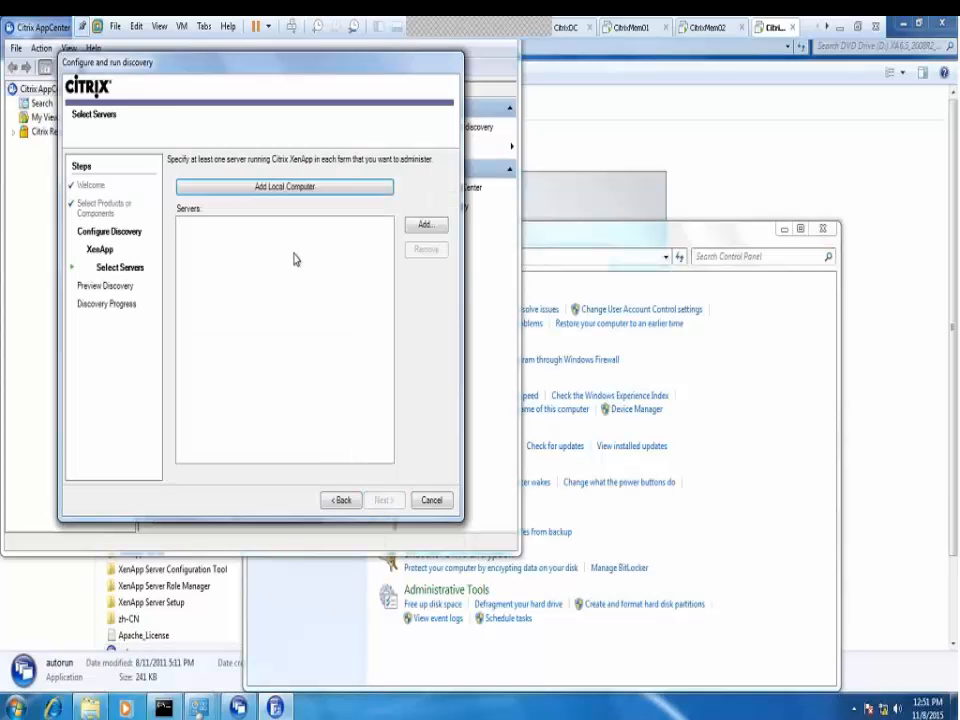
left_click_drag(205, 65, 327, 101)
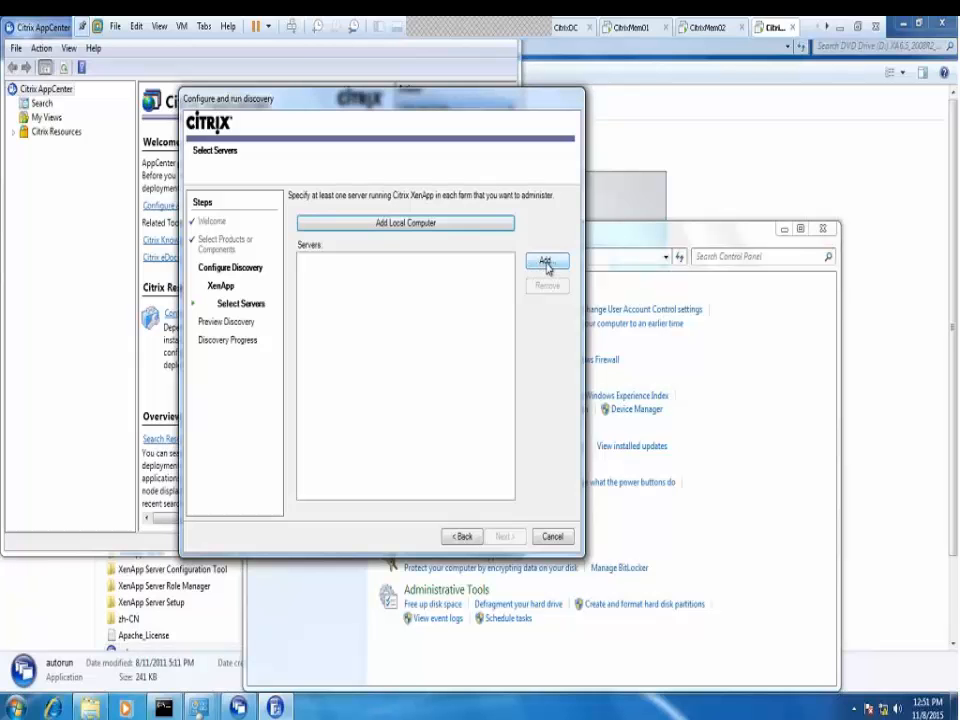
left_click(418, 223)
left_click(320, 260)
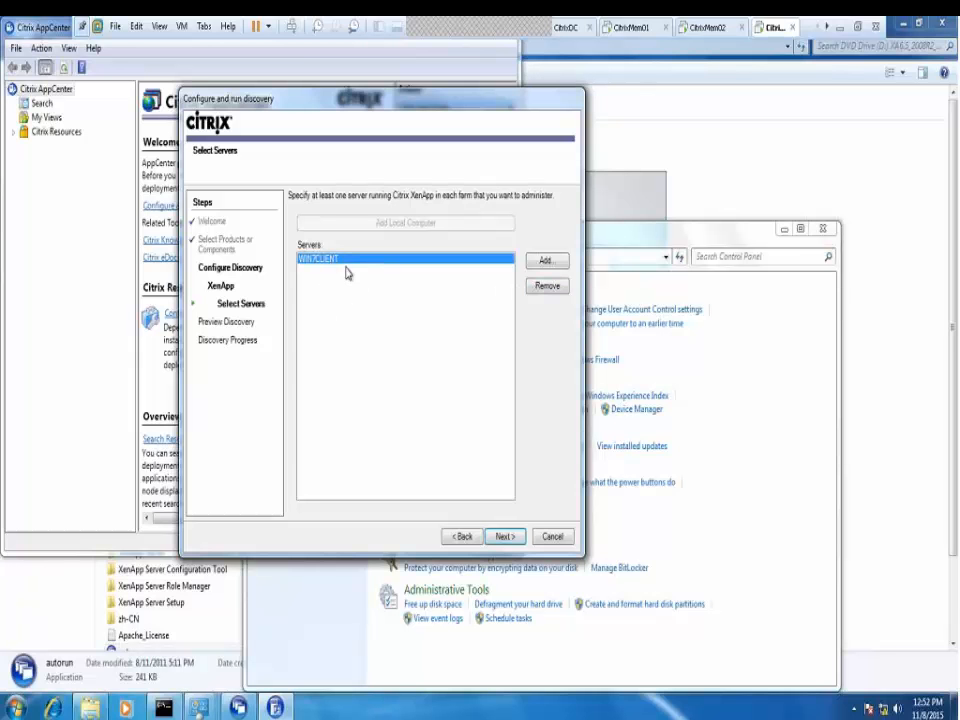
left_click(547, 288)
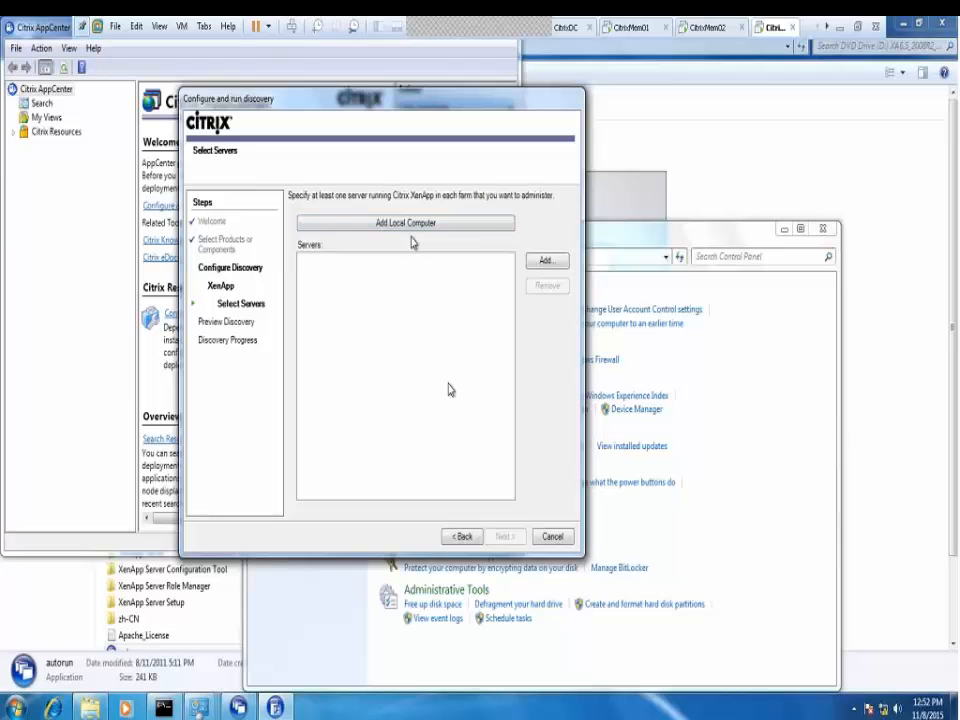
Add CITRIXMEM01 and CITRIXMEM02 as configuration servers and run the discovery
left_click(544, 261)
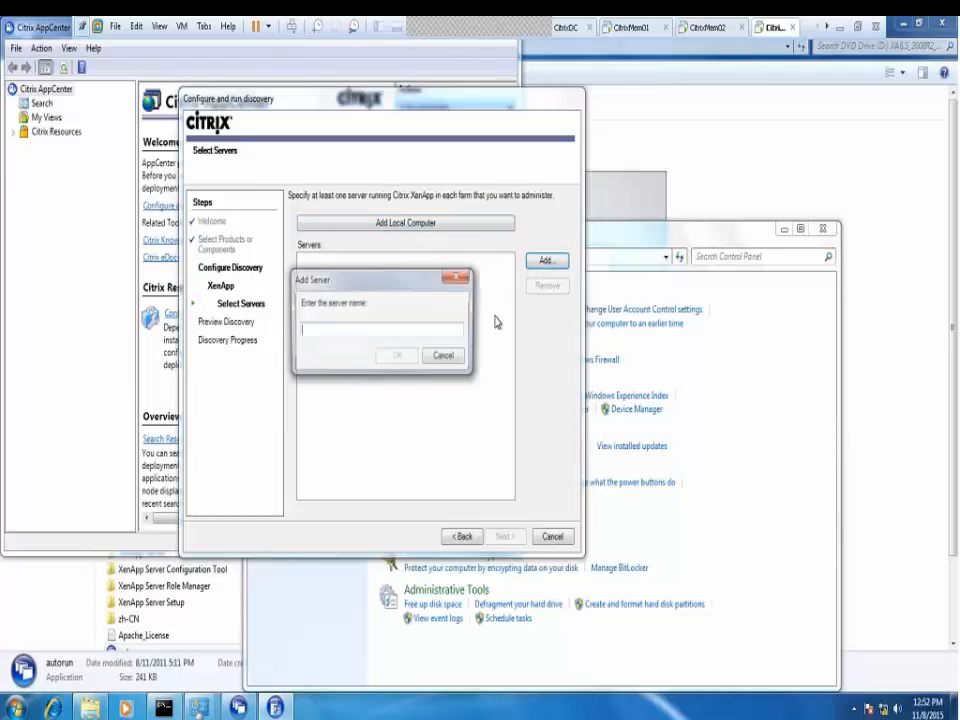
type("Cit")
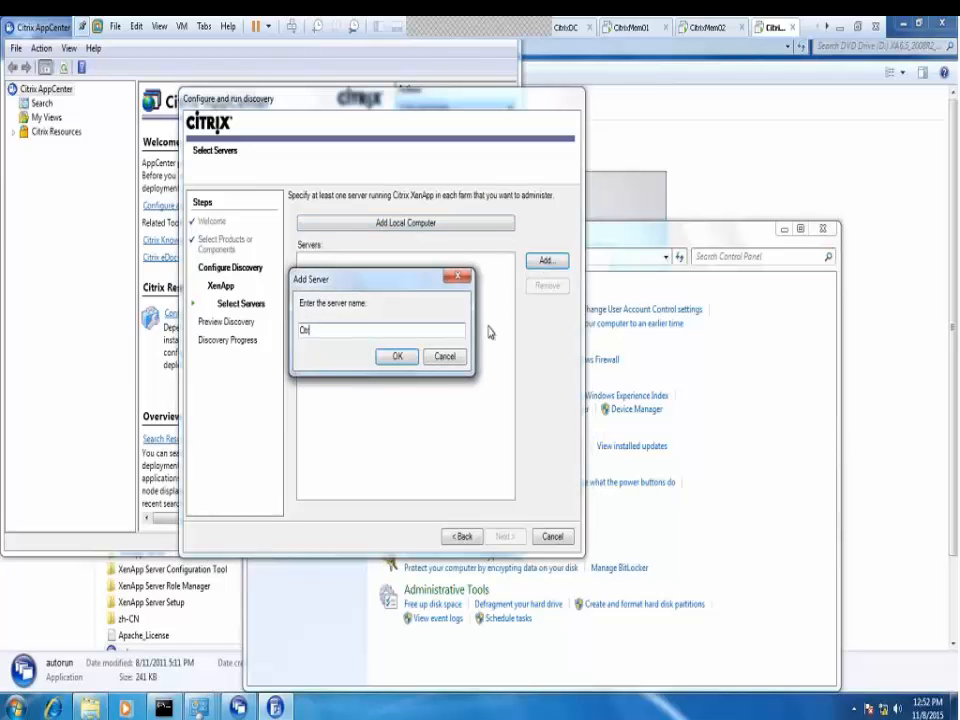
type("rixmem01")
key("Return")
key("Return")
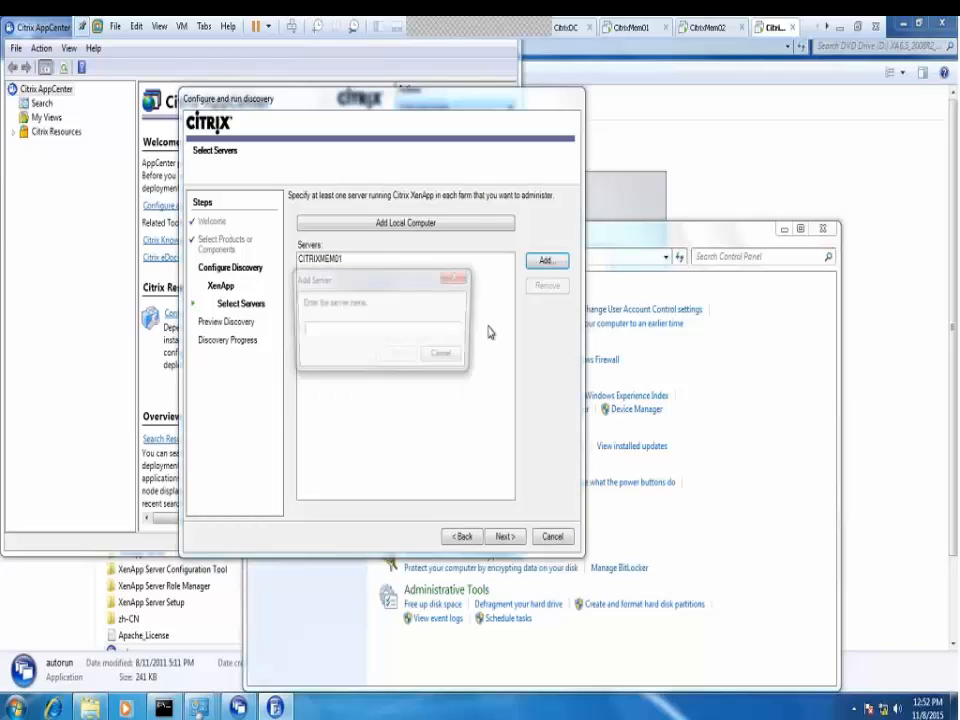
type("citr")
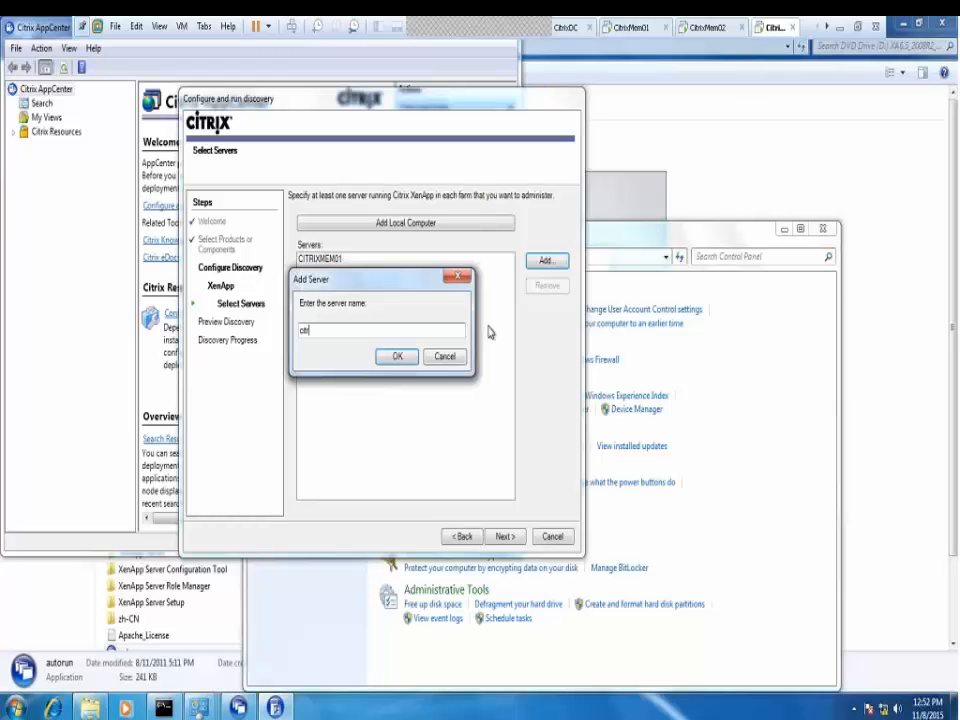
type("ixmem02")
key("Return")
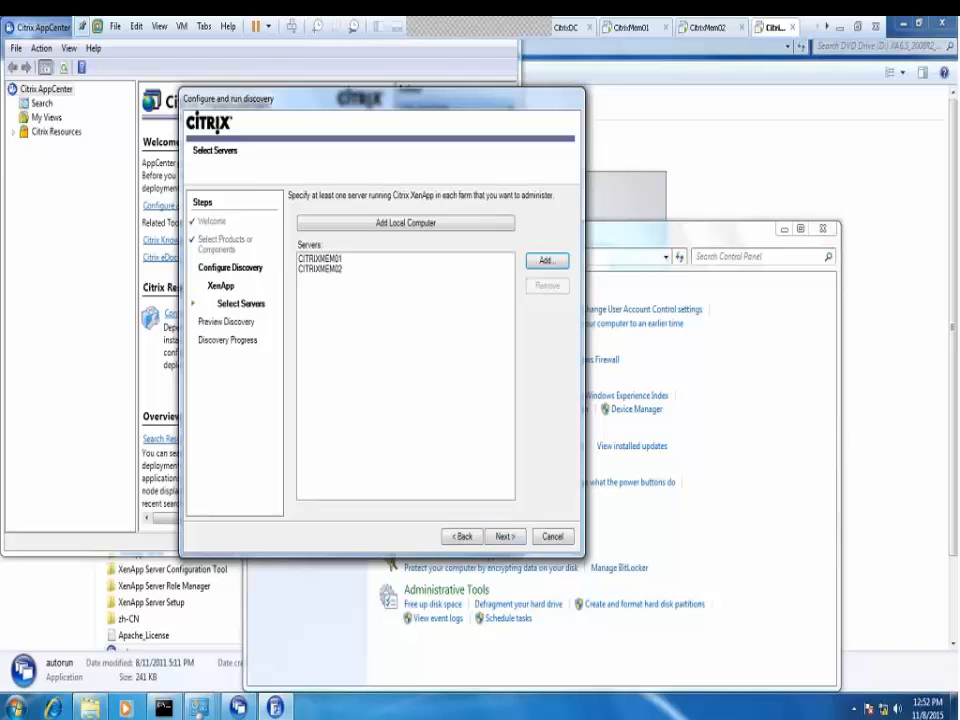
left_click(503, 538)
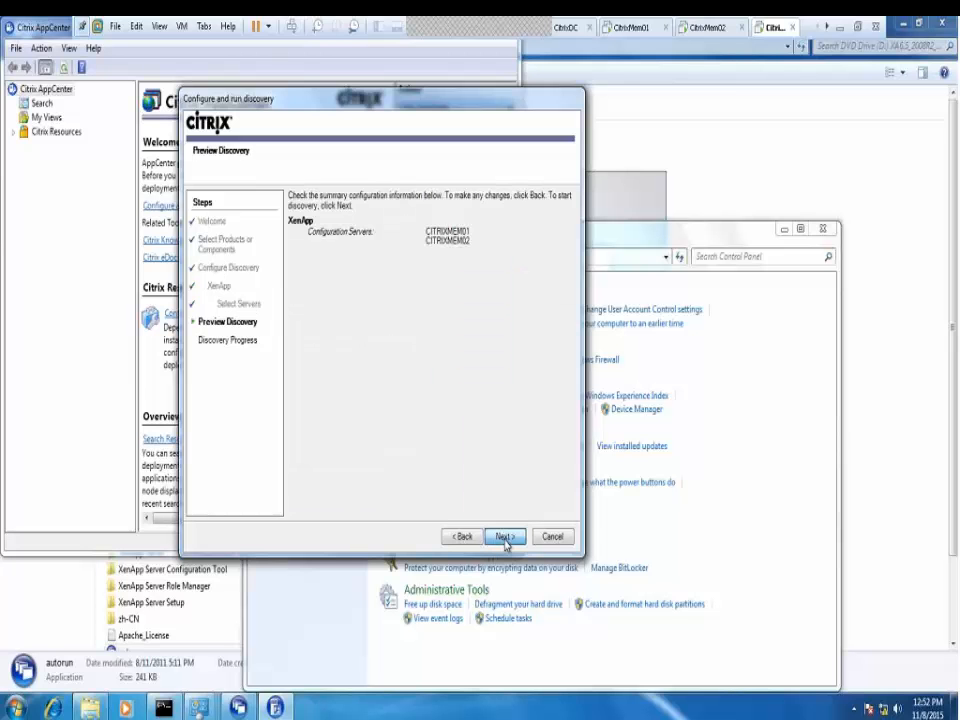
left_click(505, 538)
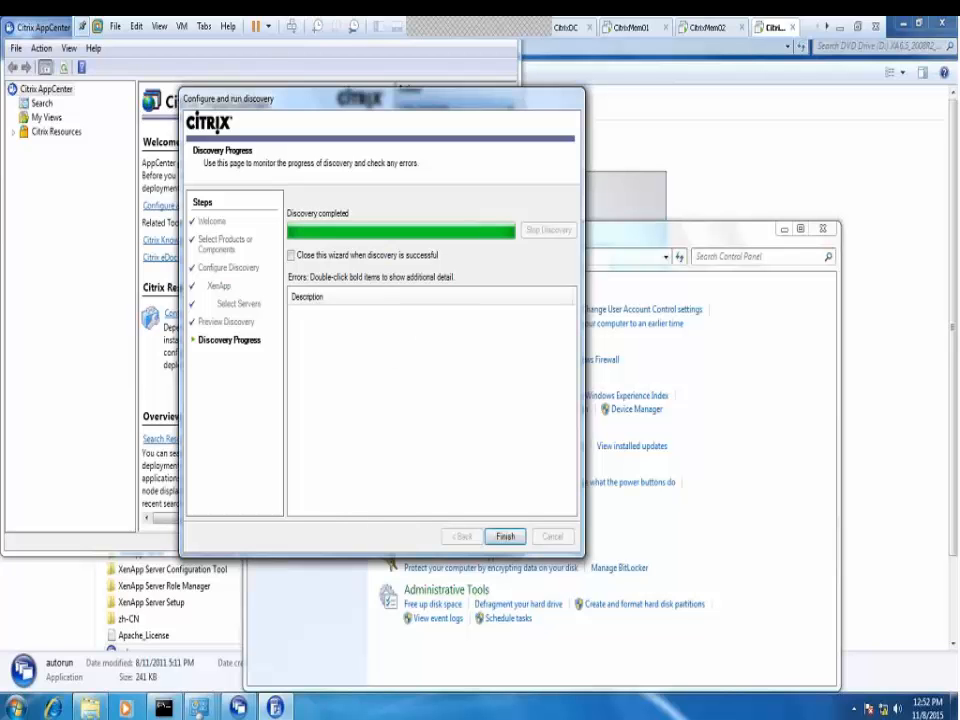
Finish the discovery wizard, acknowledge the XenApp migration notice and centre the AppCenter window
left_click(15, 707)
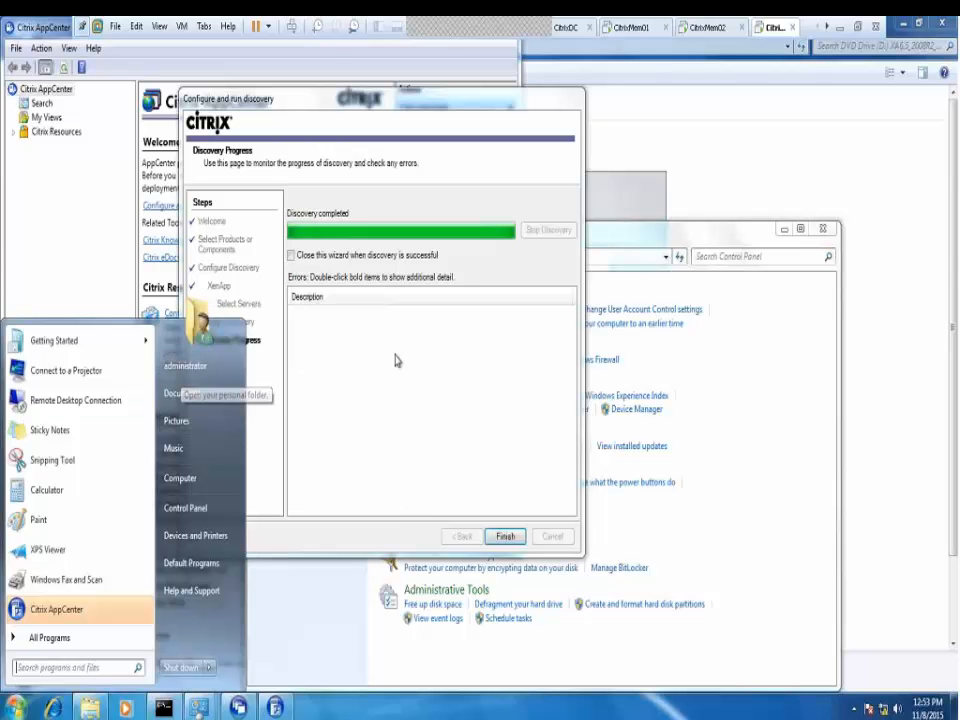
left_click(400, 387)
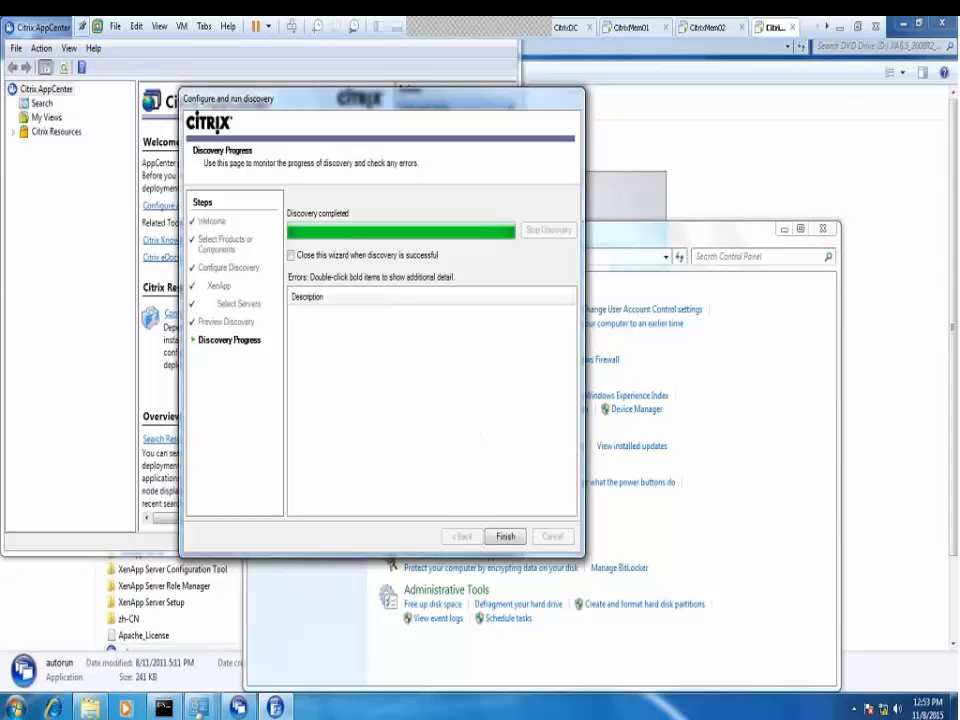
left_click(505, 538)
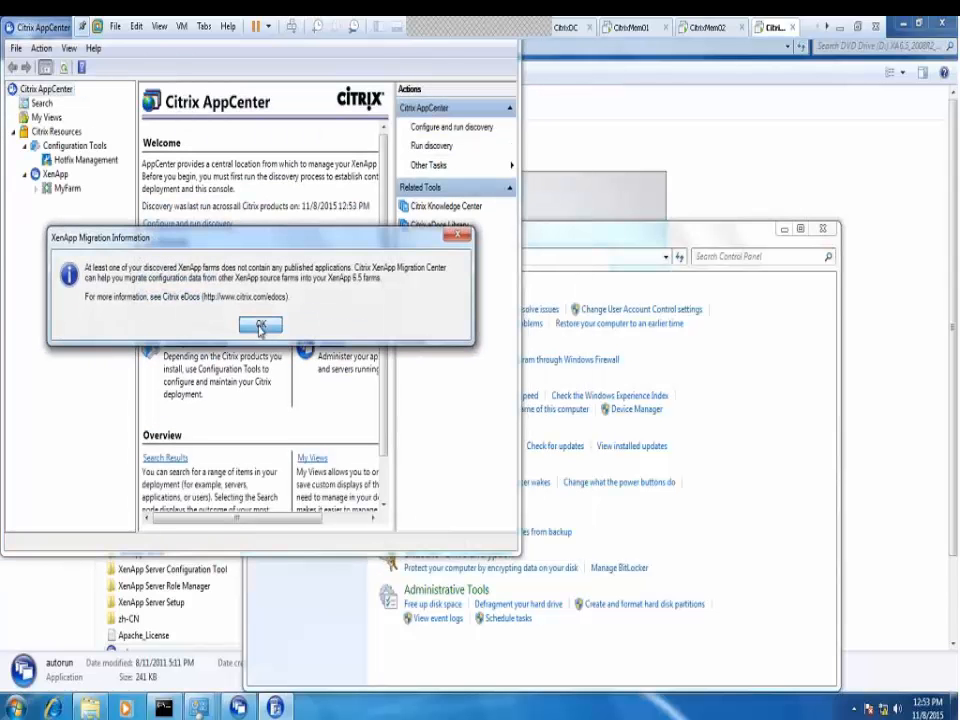
left_click(260, 326)
left_click_drag(40, 28, 352, 187)
Maximise AppCenter, then view MyFarm's Toronto Servers zone and its Administrators list
double_click(446, 187)
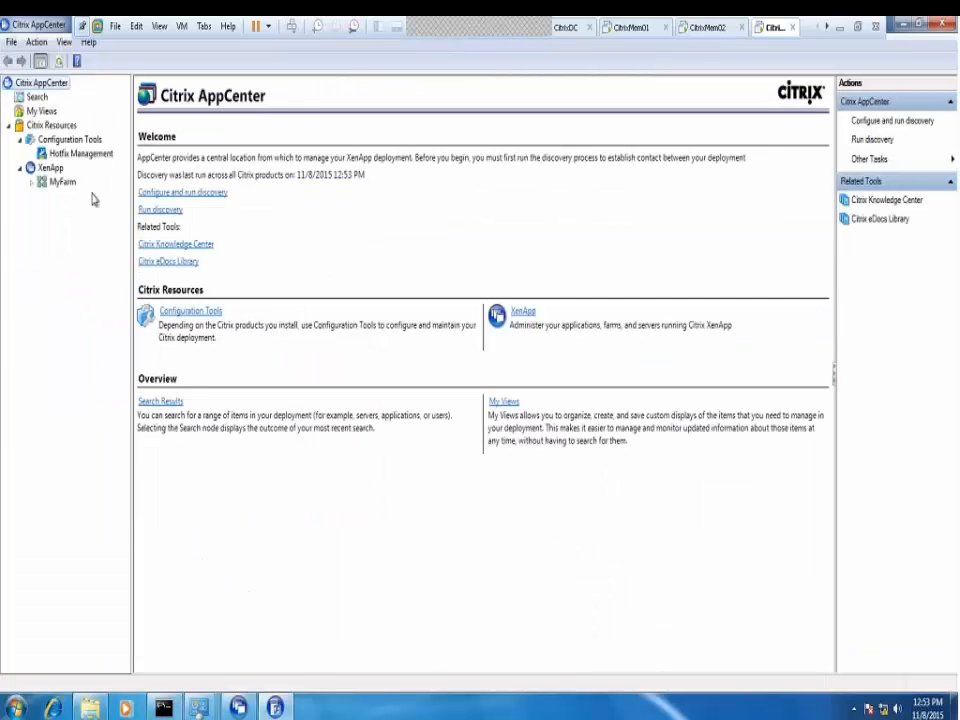
left_click(31, 181)
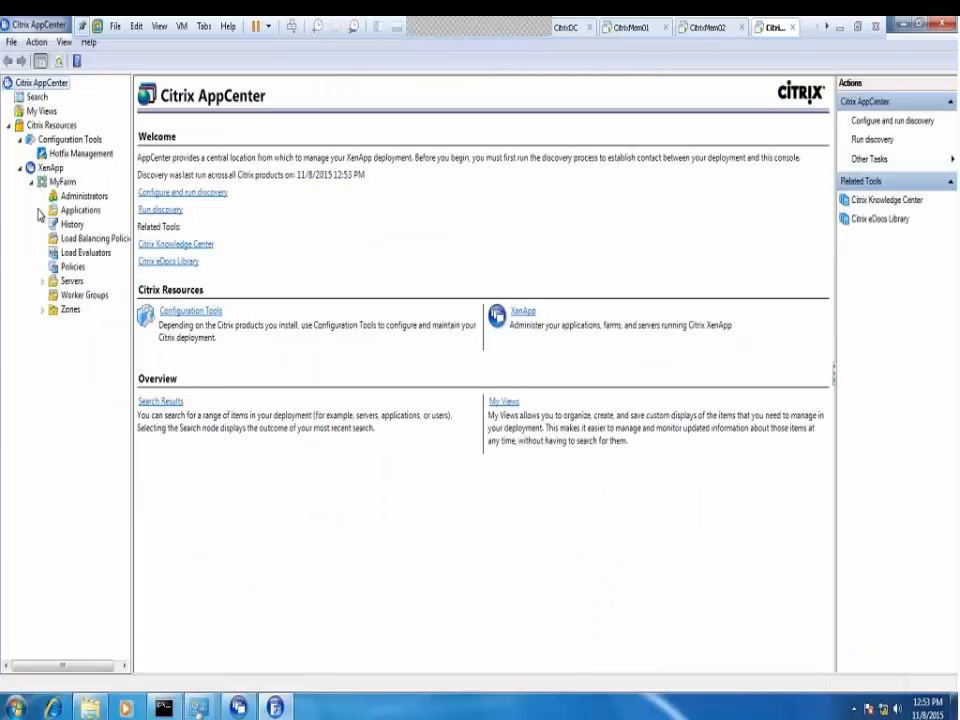
left_click(42, 310)
left_click(82, 323)
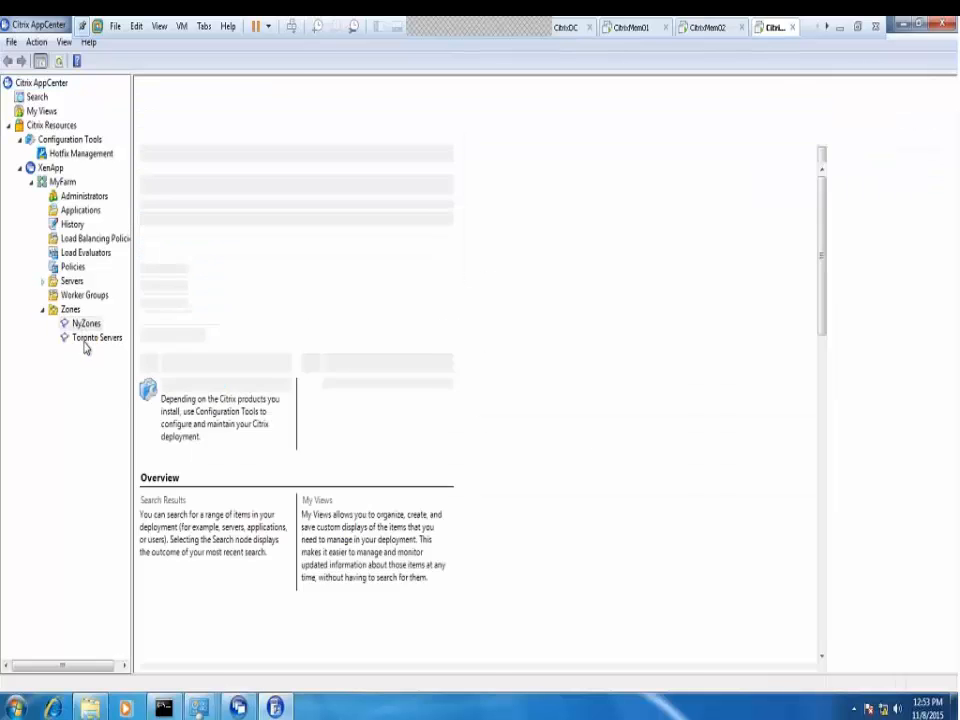
left_click(85, 196)
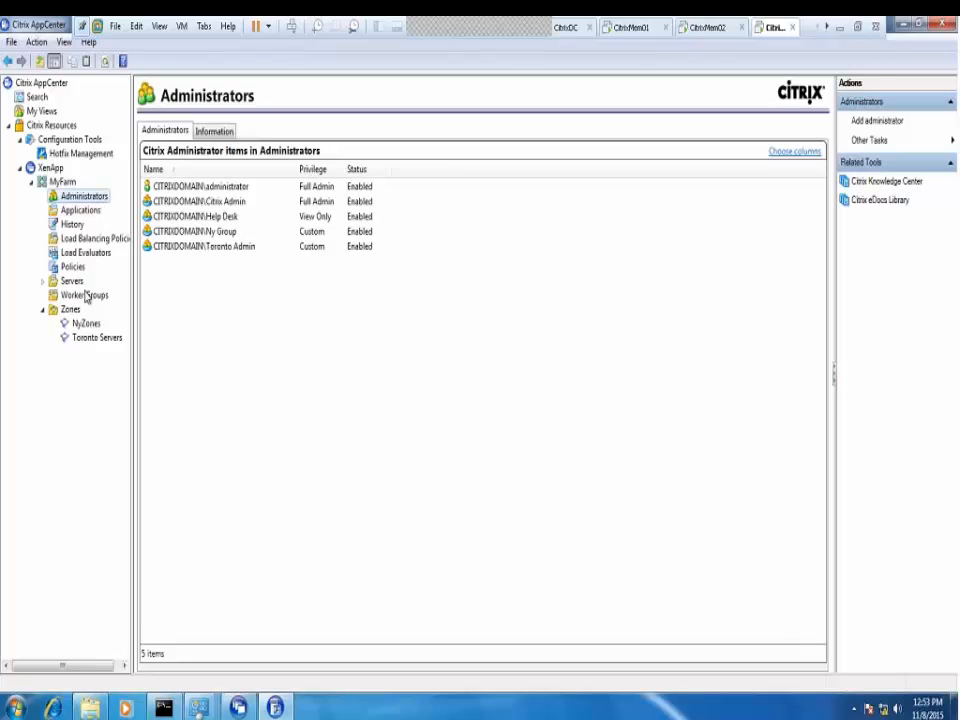
Browse the Servers > Toronto folder and the CITRIXMEM01 and CITRIXMEM02 detail pages
left_click(42, 281)
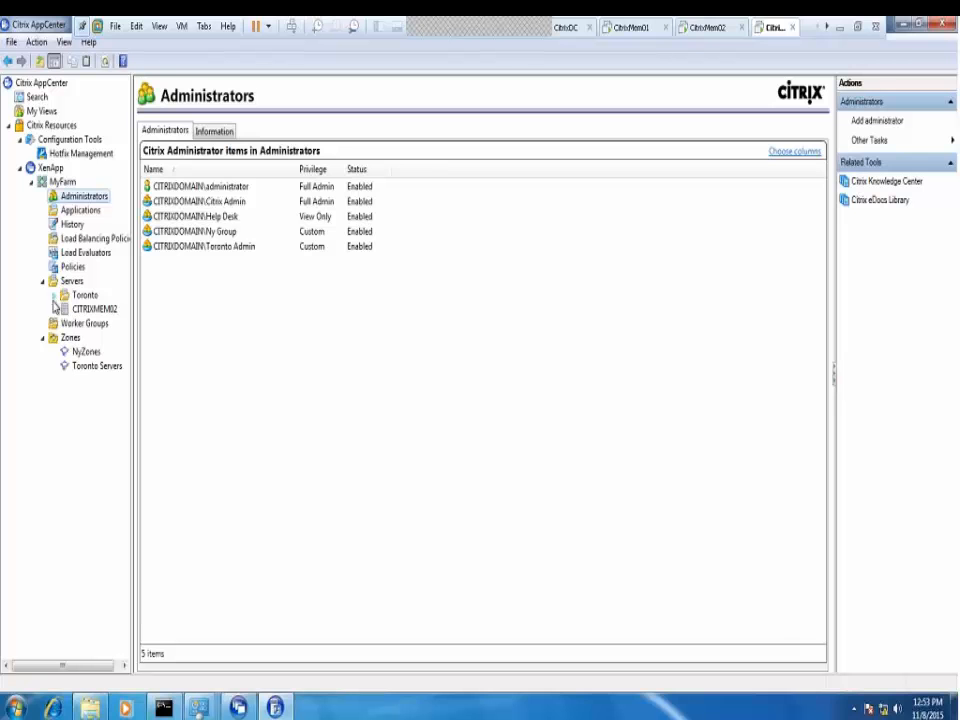
left_click(54, 296)
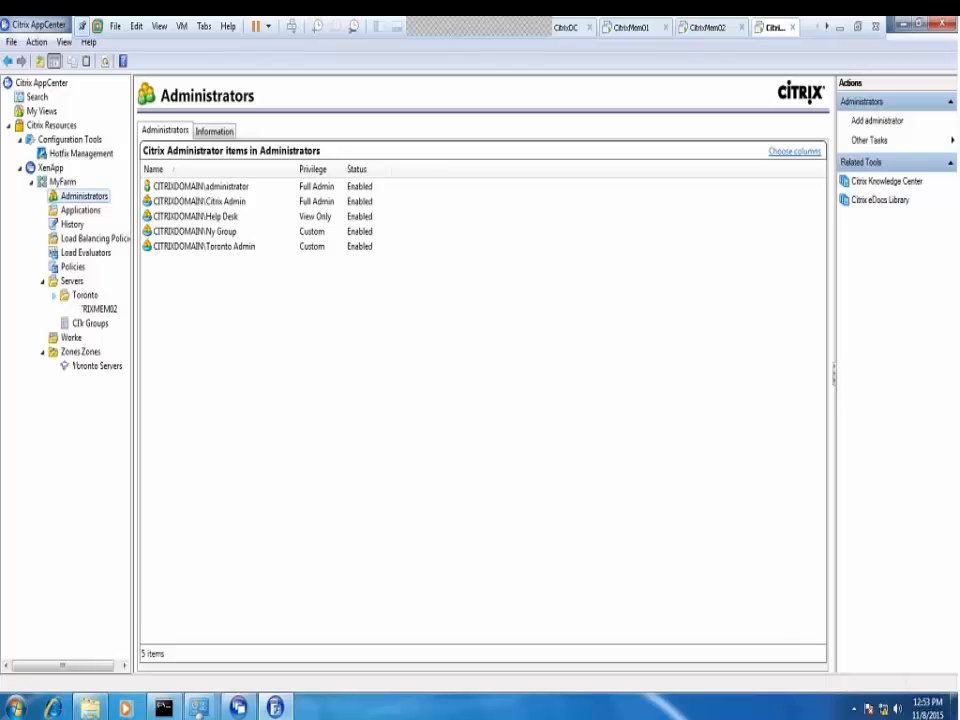
left_click(85, 296)
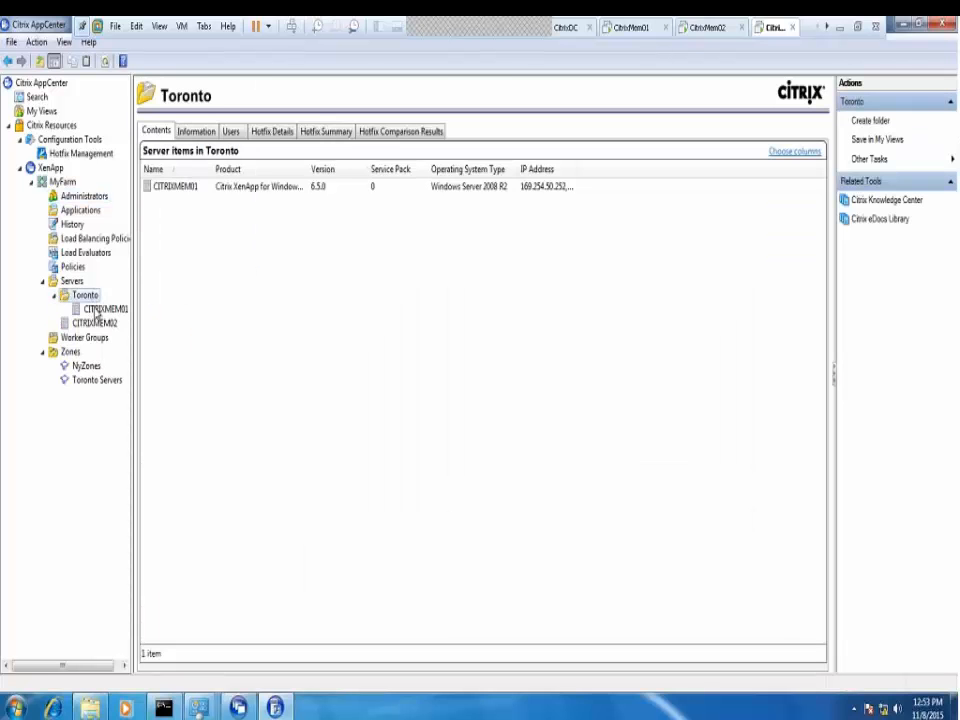
left_click(100, 309)
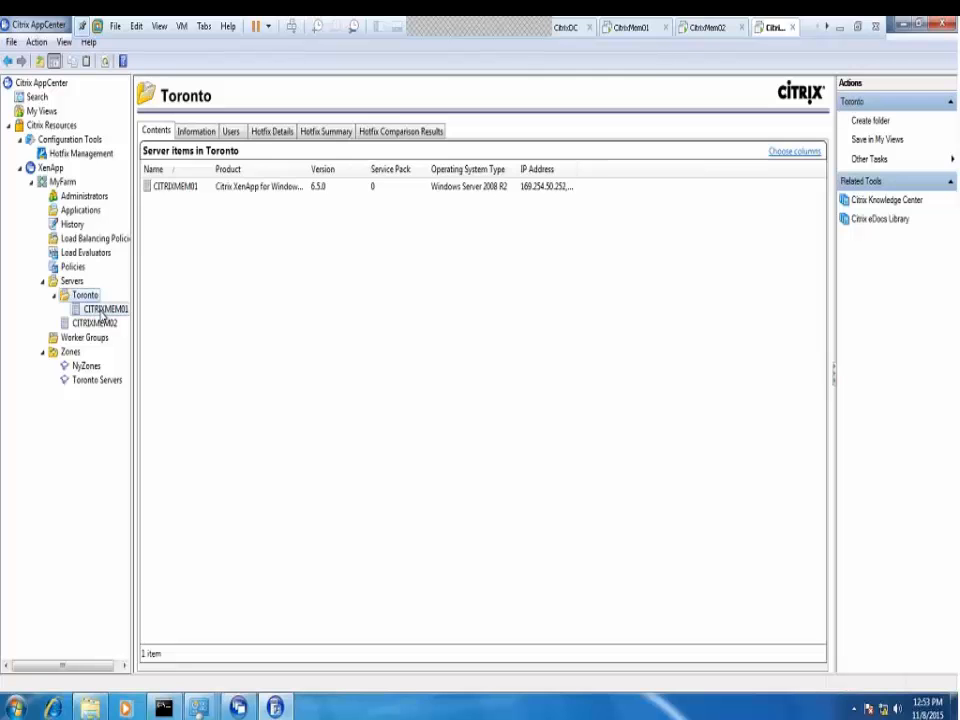
left_click(95, 326)
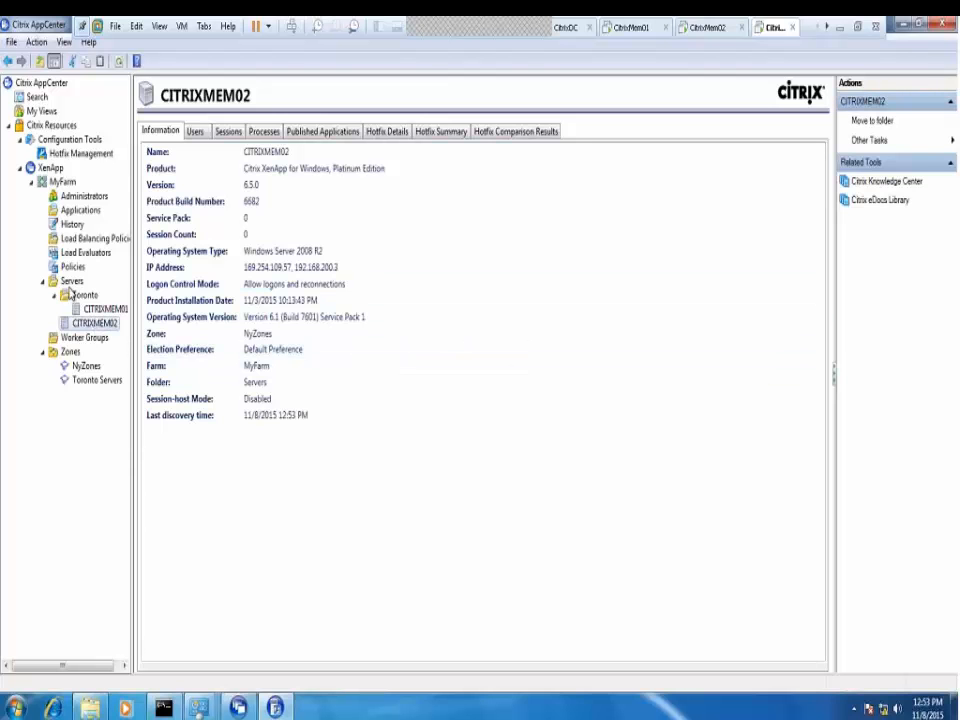
left_click(70, 282)
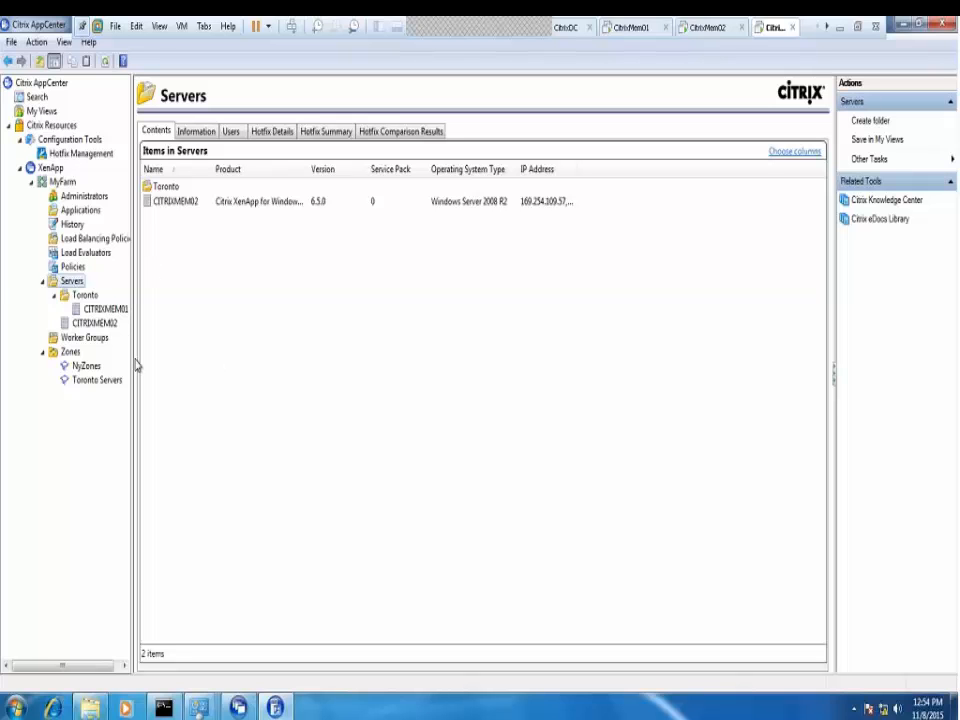
left_click(86, 296)
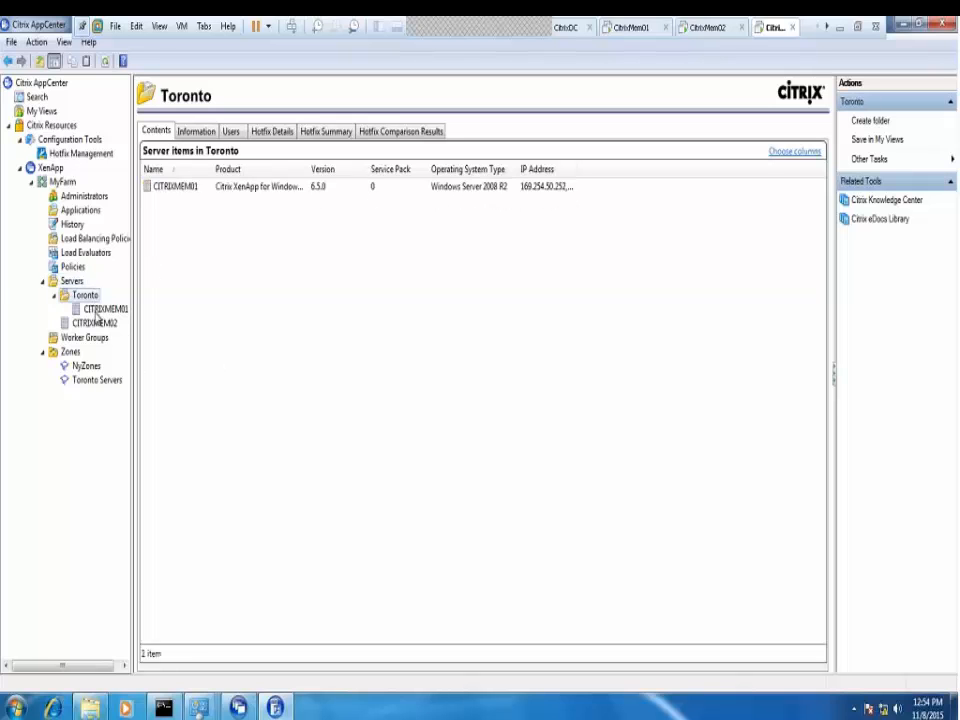
left_click(97, 311)
left_click(94, 326)
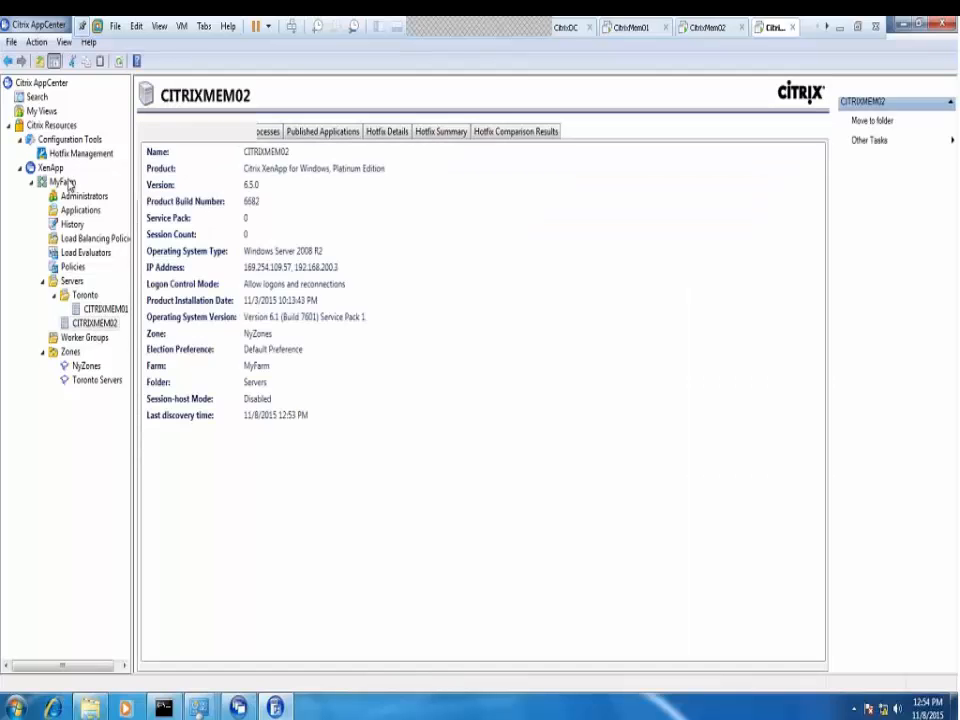
Review the domain administrator and Citrix Admin account details, then list the Toronto folder's servers
left_click(62, 182)
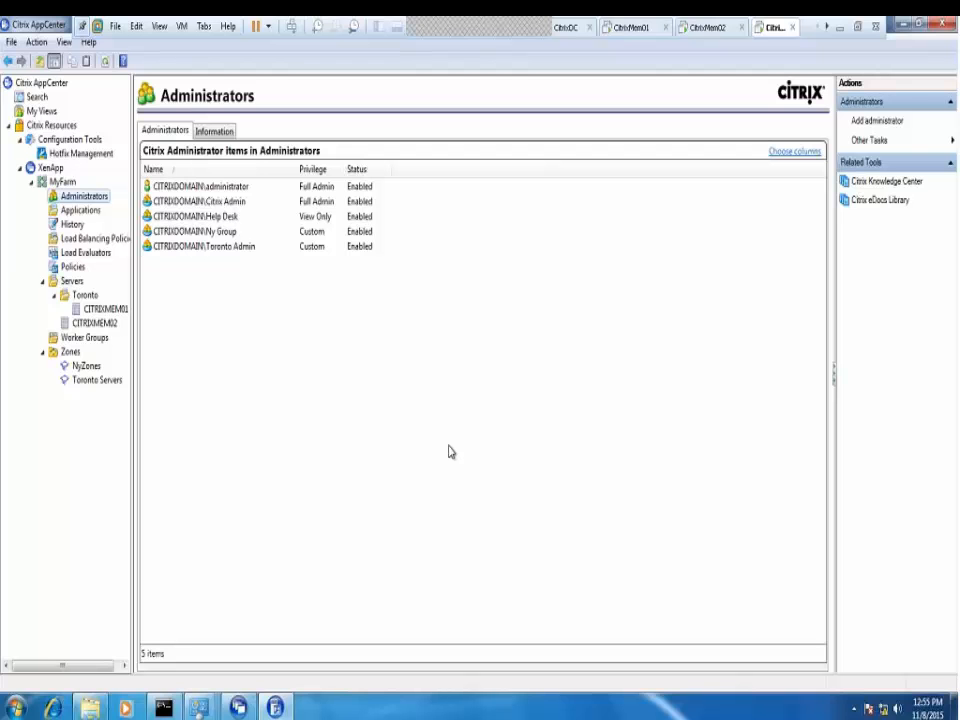
left_click(206, 188)
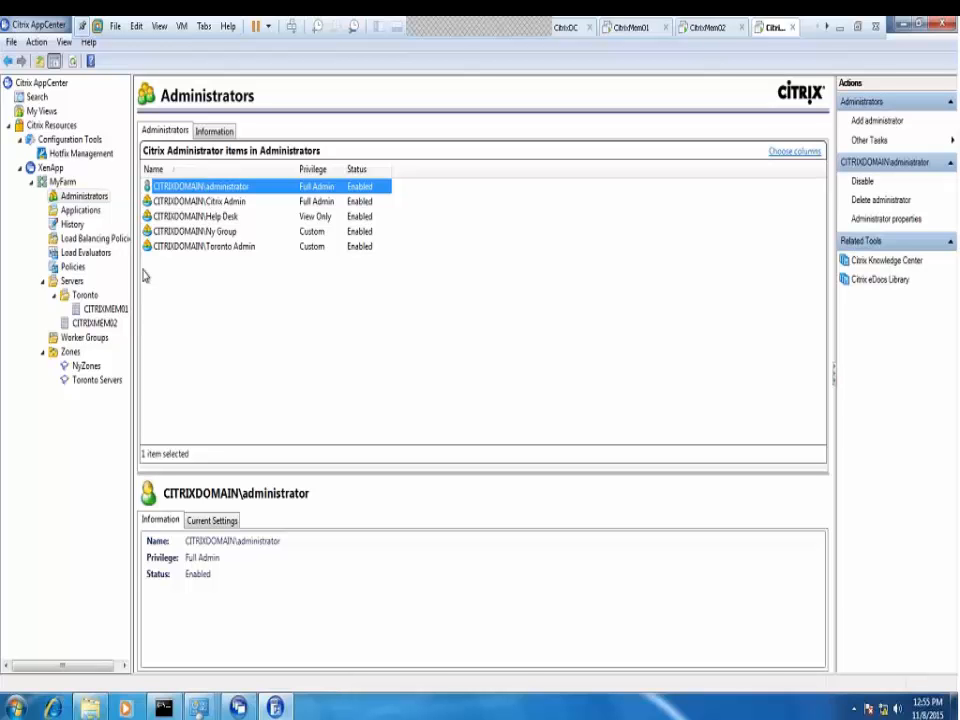
left_click(225, 201)
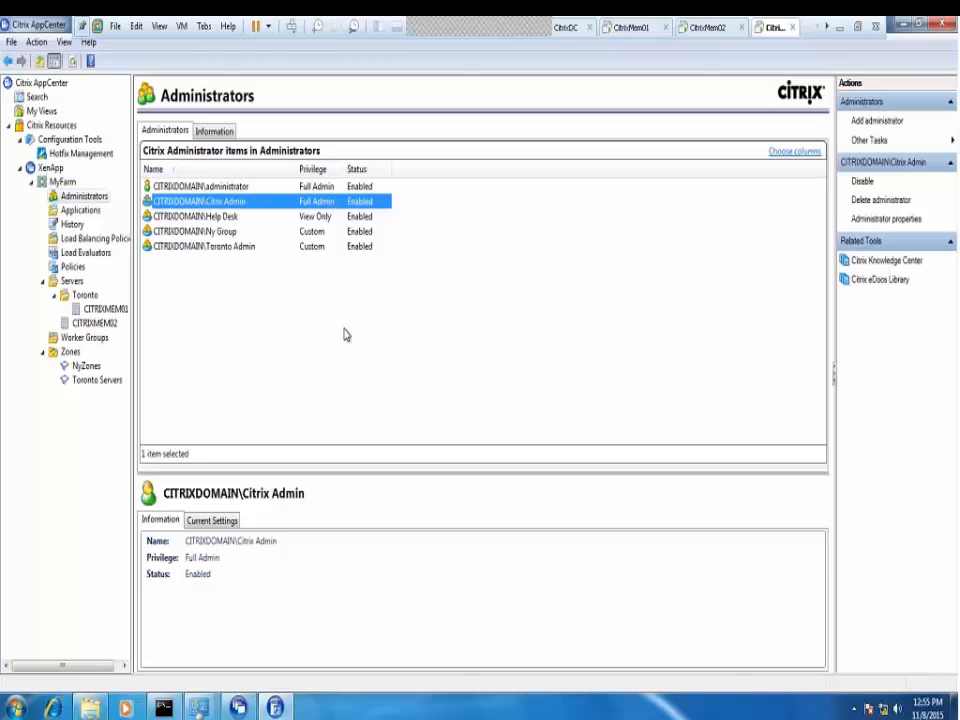
left_click(84, 295)
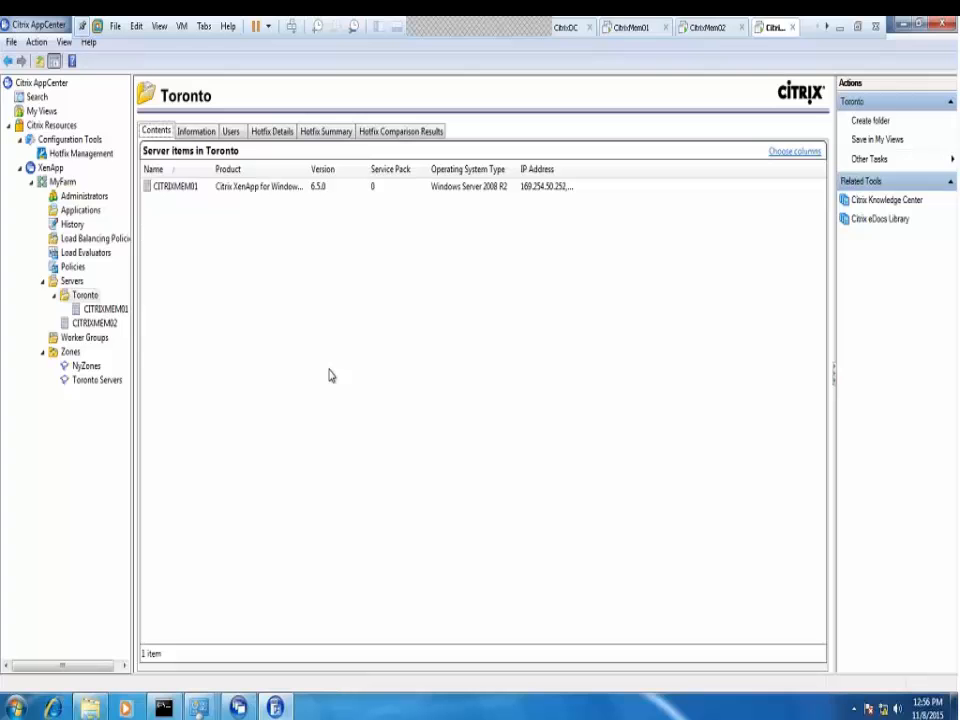
Look at CITRIXMEM01, all farm servers, Administrators, My Views and the Search view
left_click(100, 309)
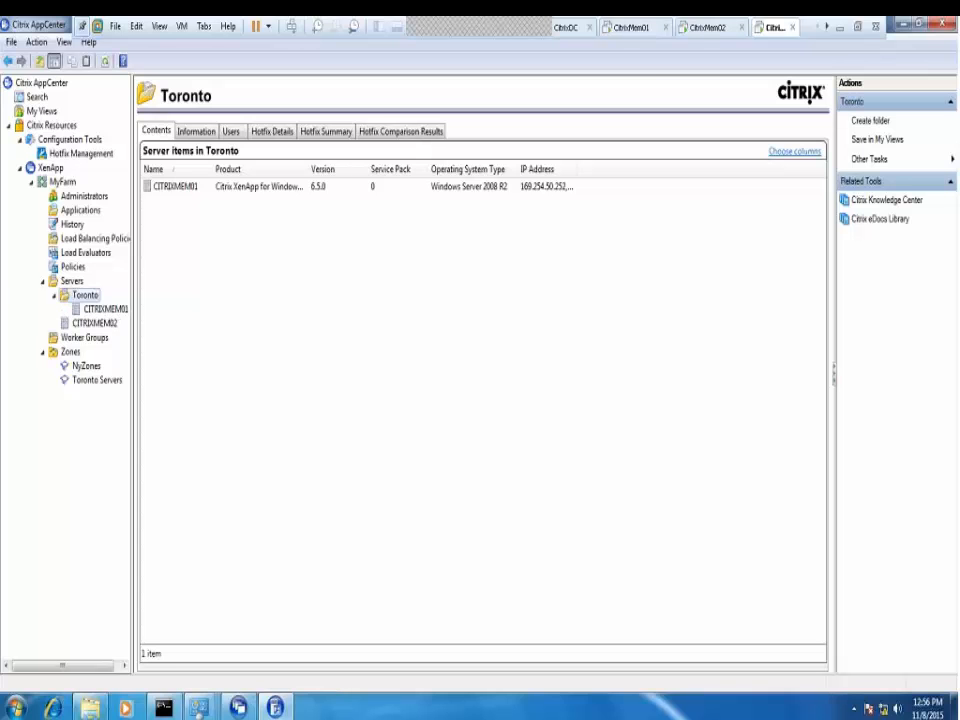
left_click(72, 281)
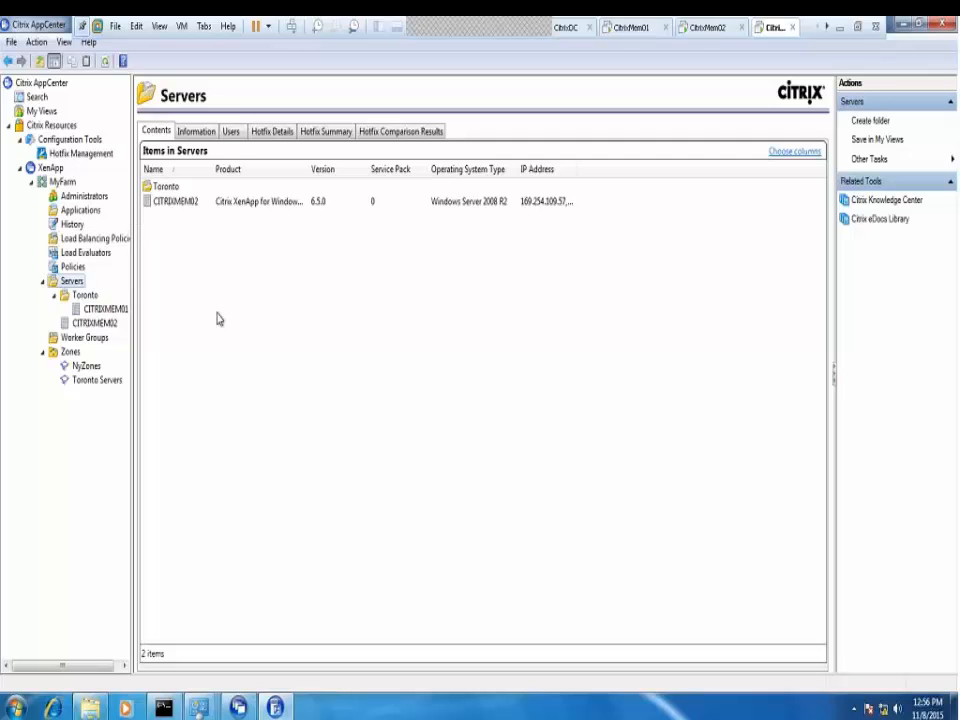
left_click(84, 196)
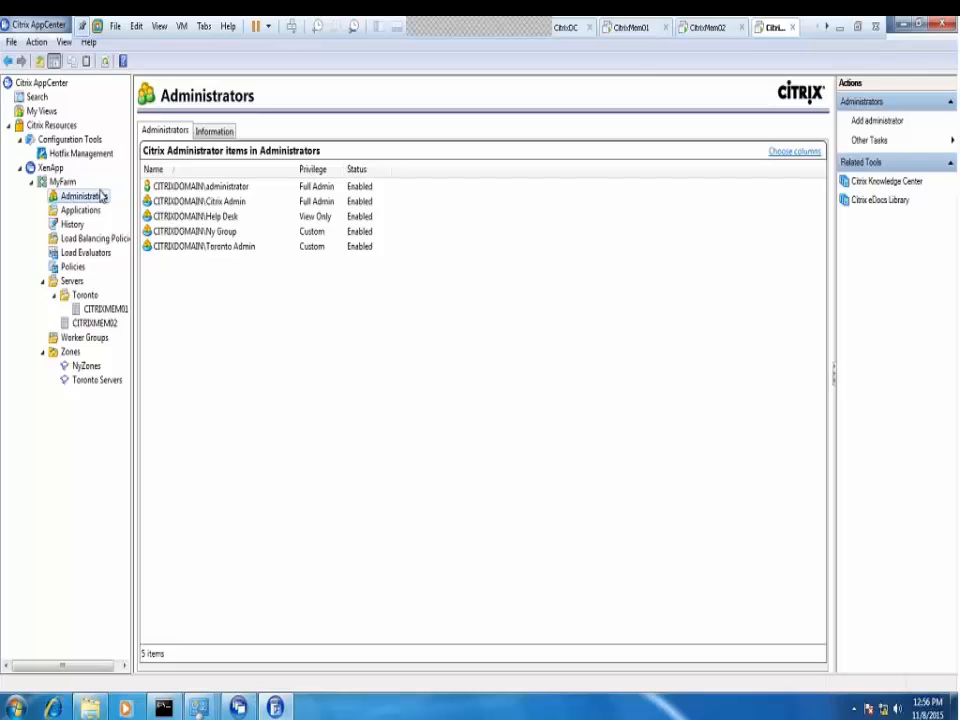
left_click(40, 111)
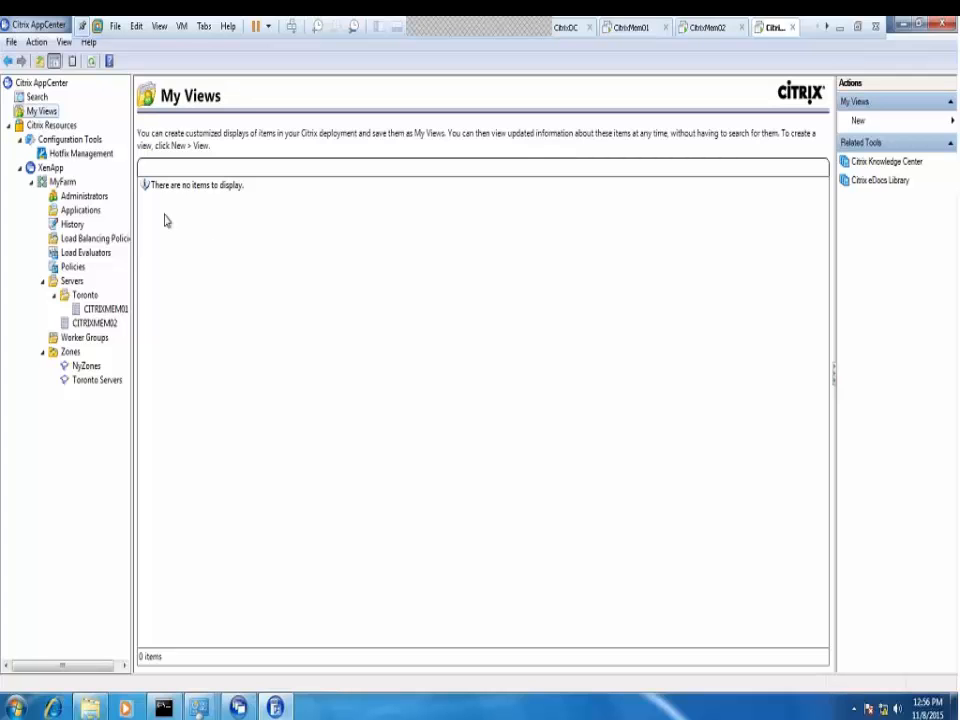
left_click(36, 98)
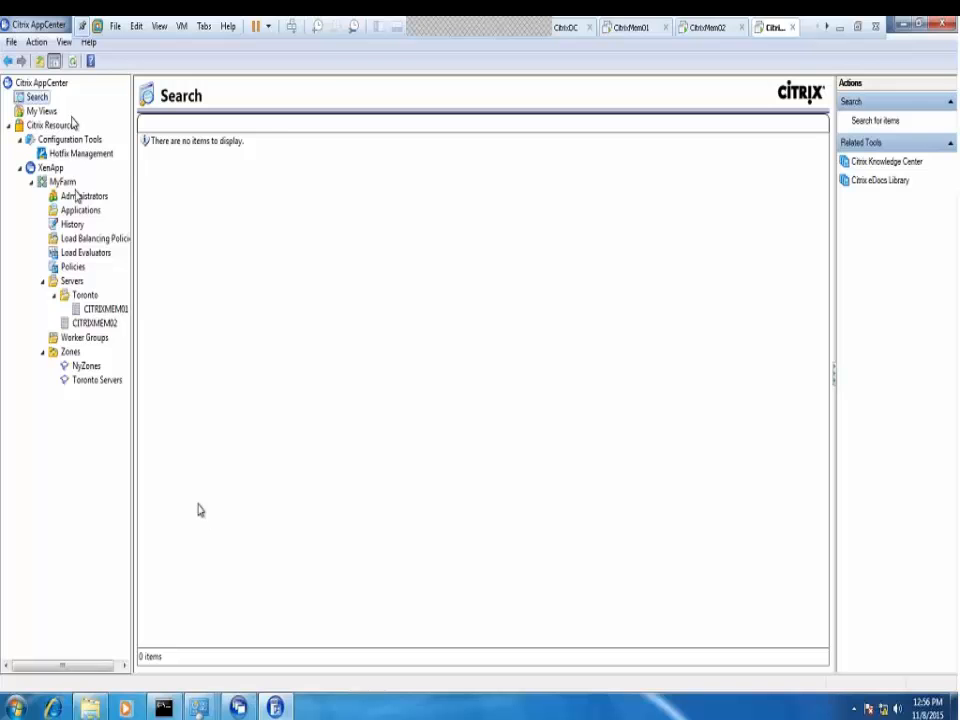
View configuration history, load balancing policies, load evaluators and Toronto, ending on the Zones list
left_click(75, 224)
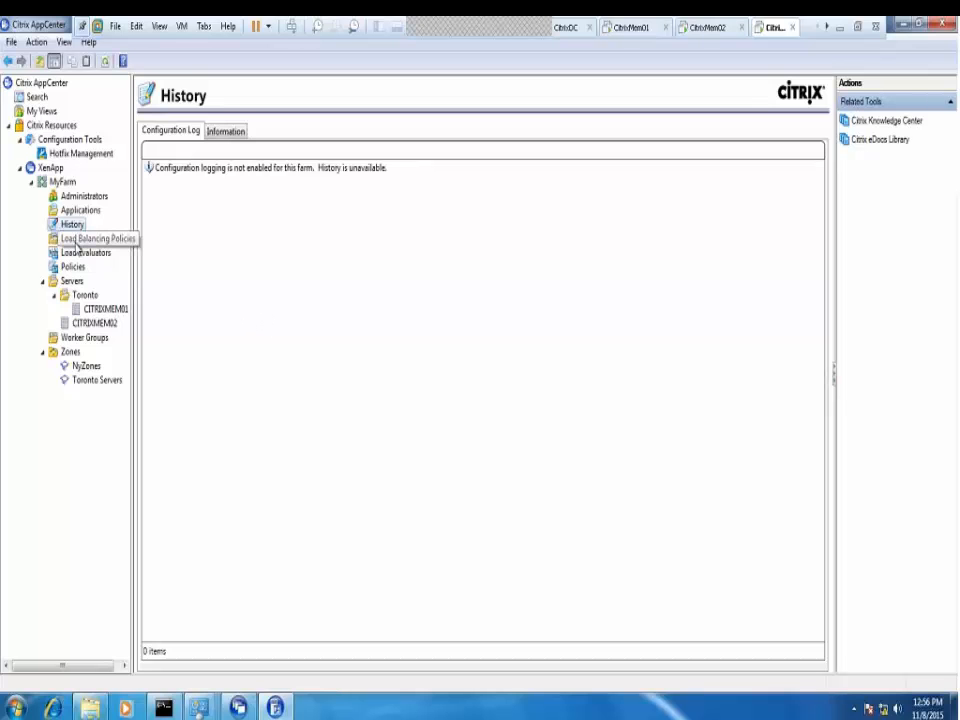
left_click(88, 238)
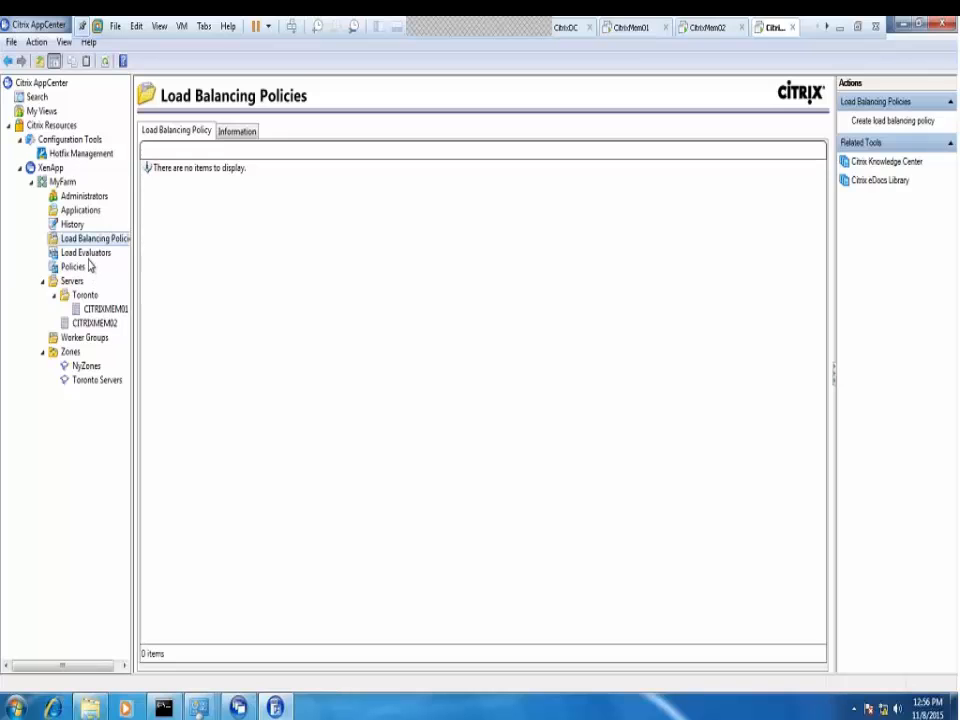
left_click(86, 256)
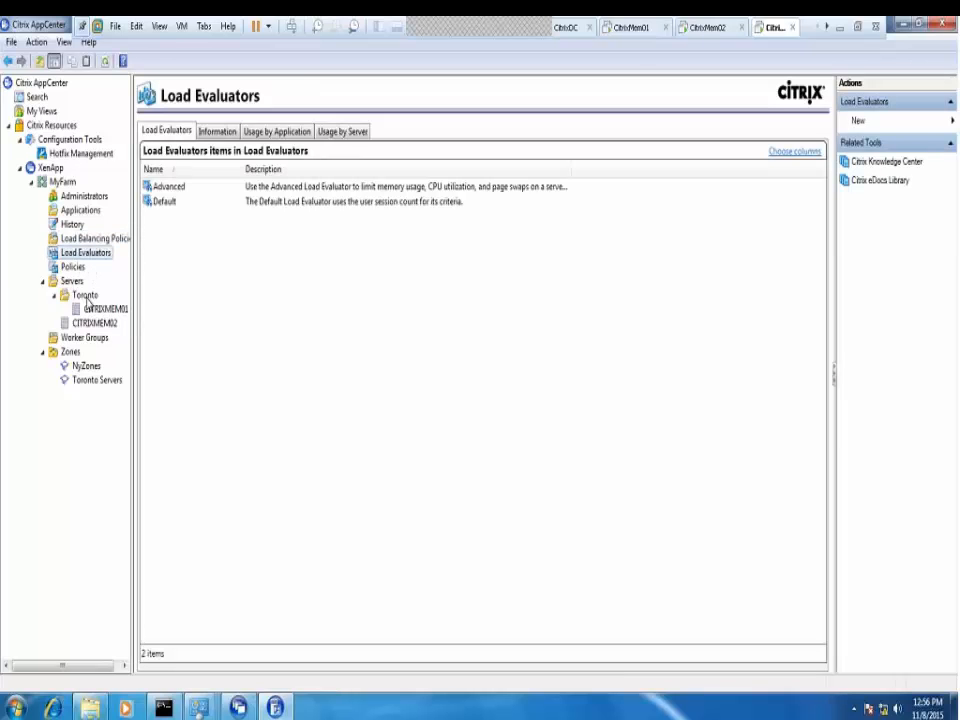
left_click(86, 298)
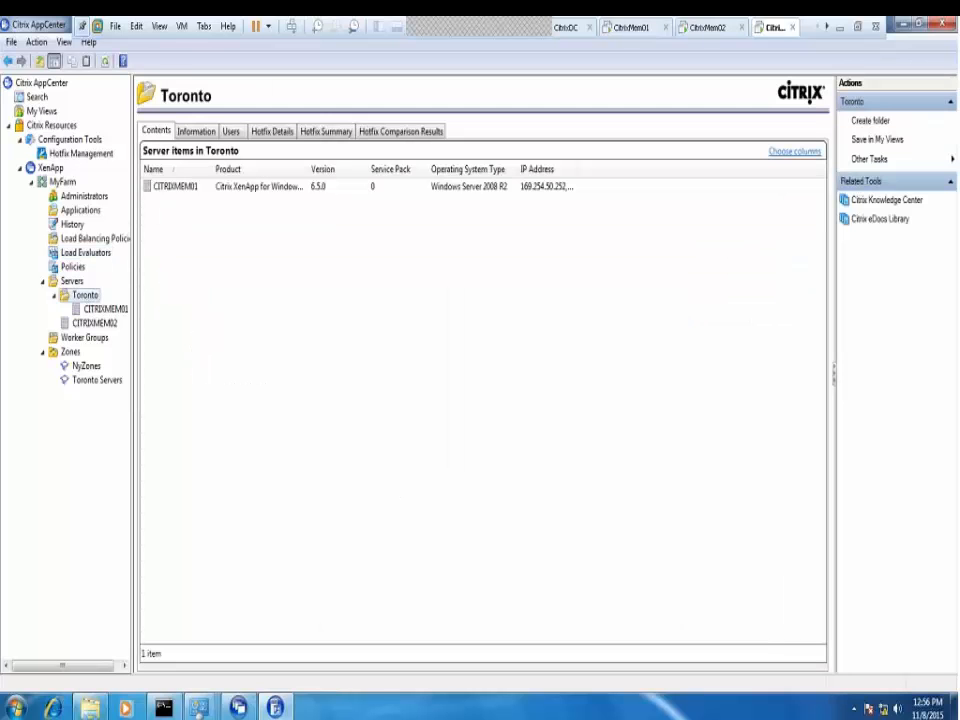
left_click(68, 355)
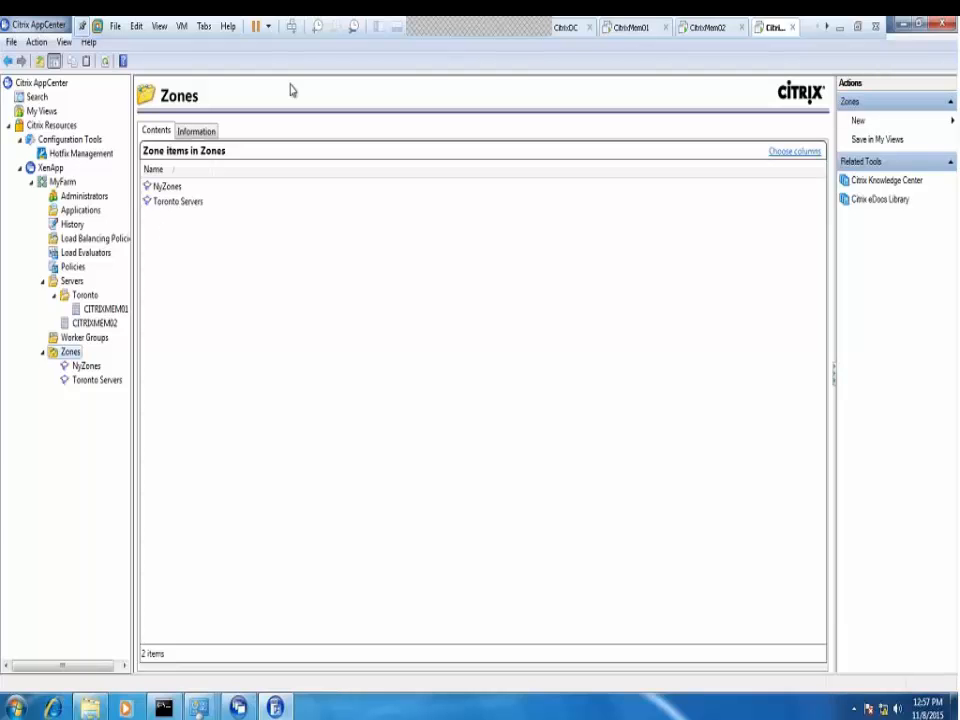
Open the Snapshot Manager for the CitrixDC domain controller VM
left_click(563, 28)
right_click(563, 28)
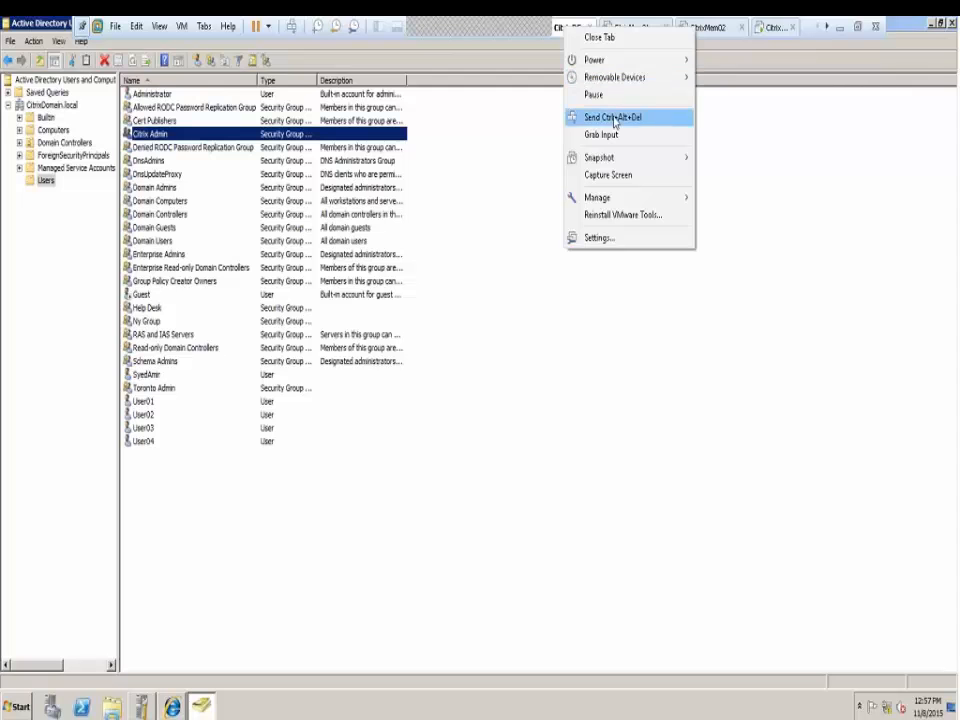
mouse_move(605, 158)
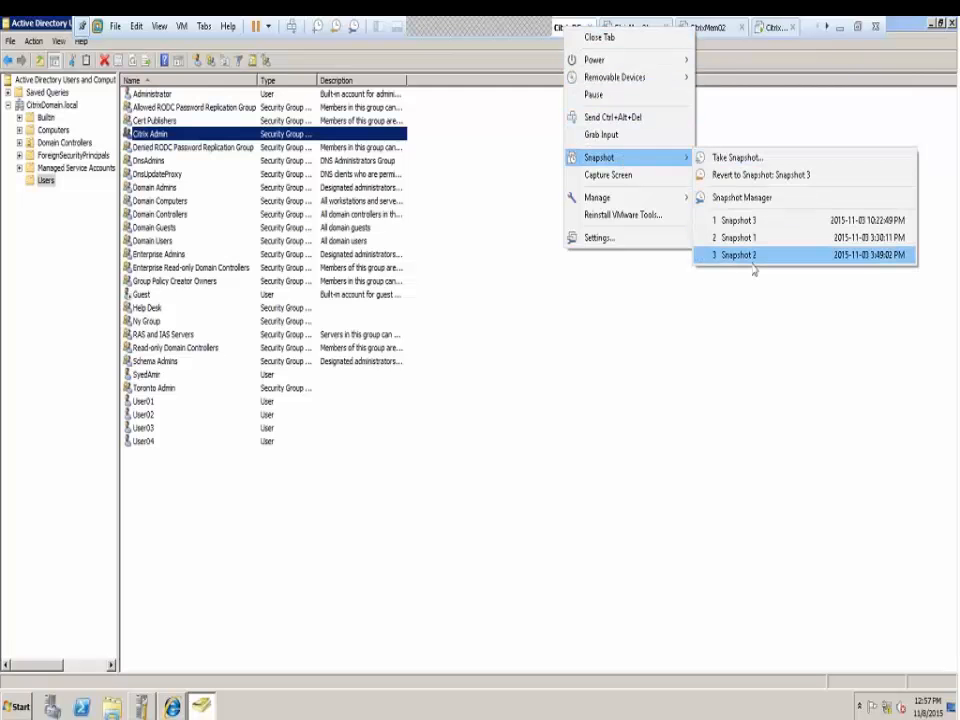
left_click(740, 198)
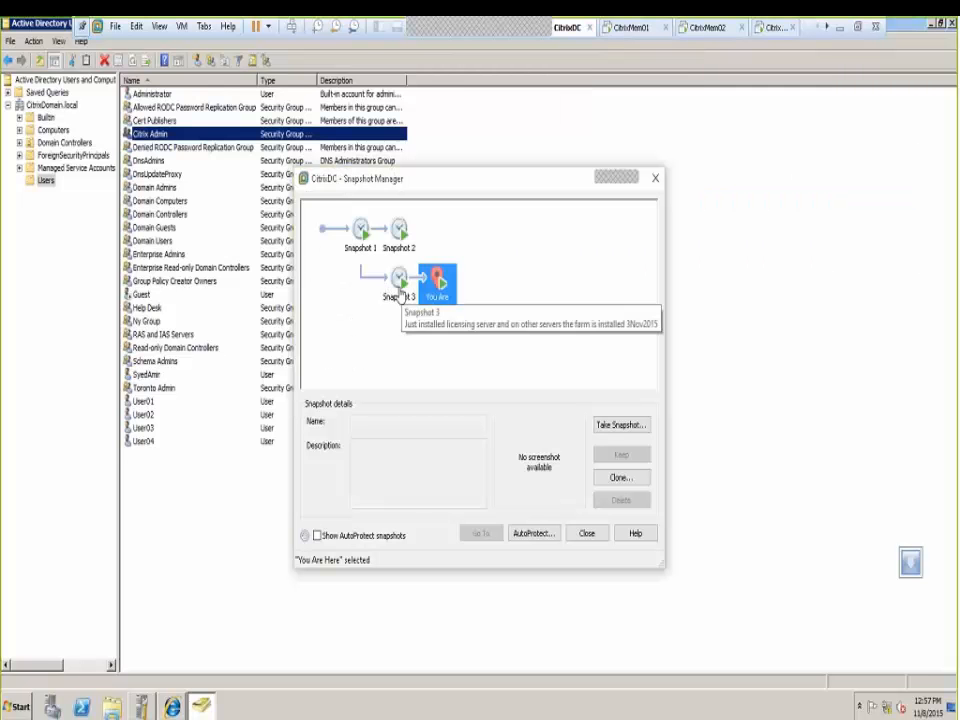
Review the details and descriptions of Snapshots 3, 2 and 1
left_click(400, 288)
left_click_drag(464, 460, 325, 433)
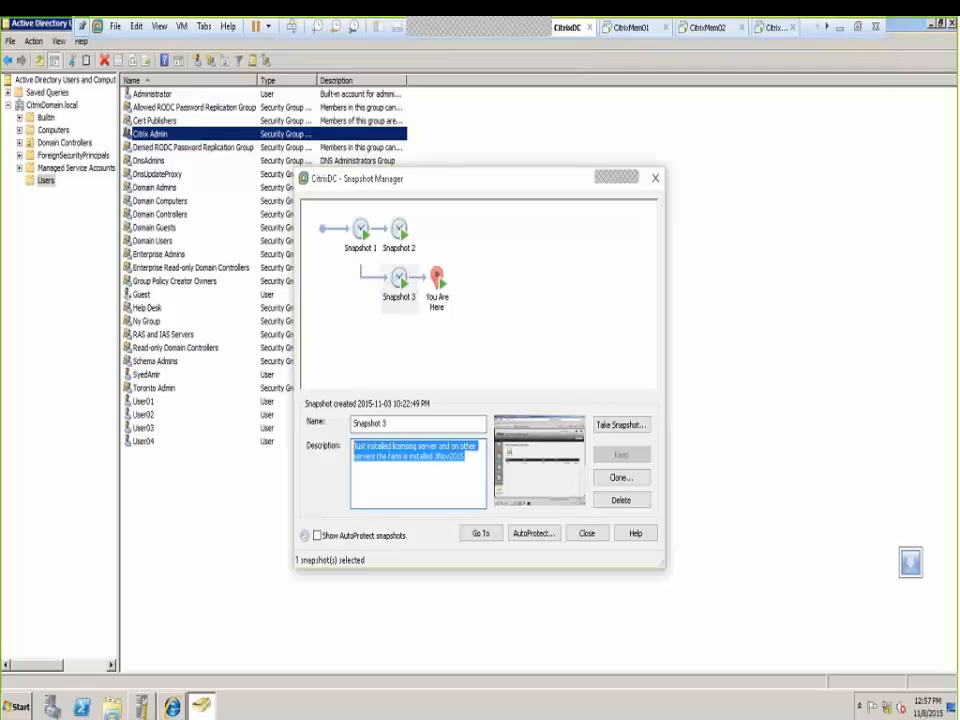
left_click(399, 230)
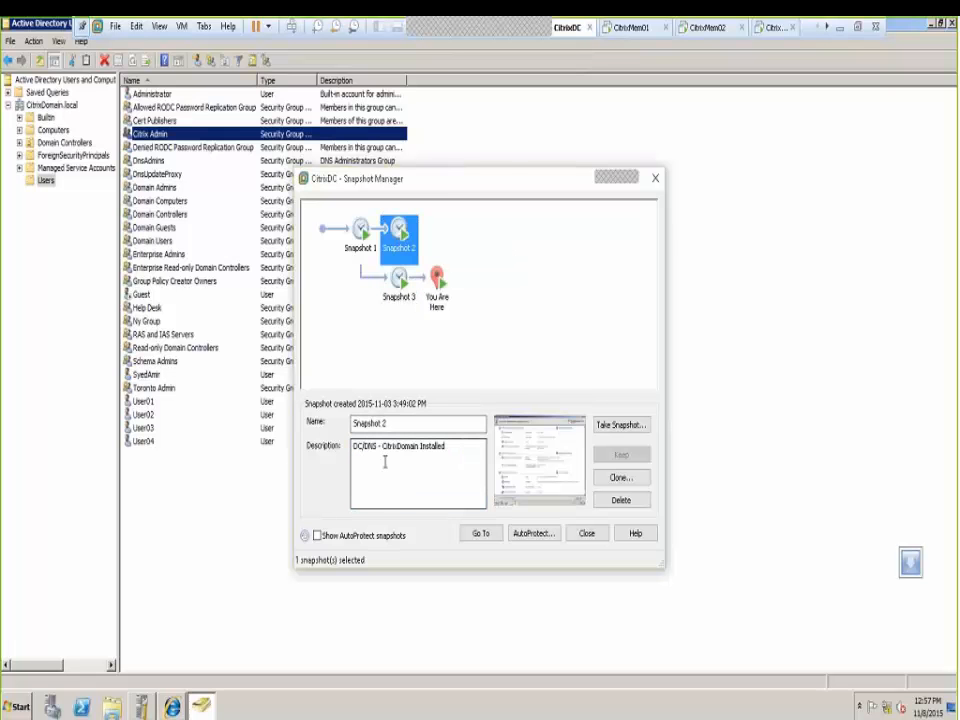
left_click_drag(459, 448, 352, 446)
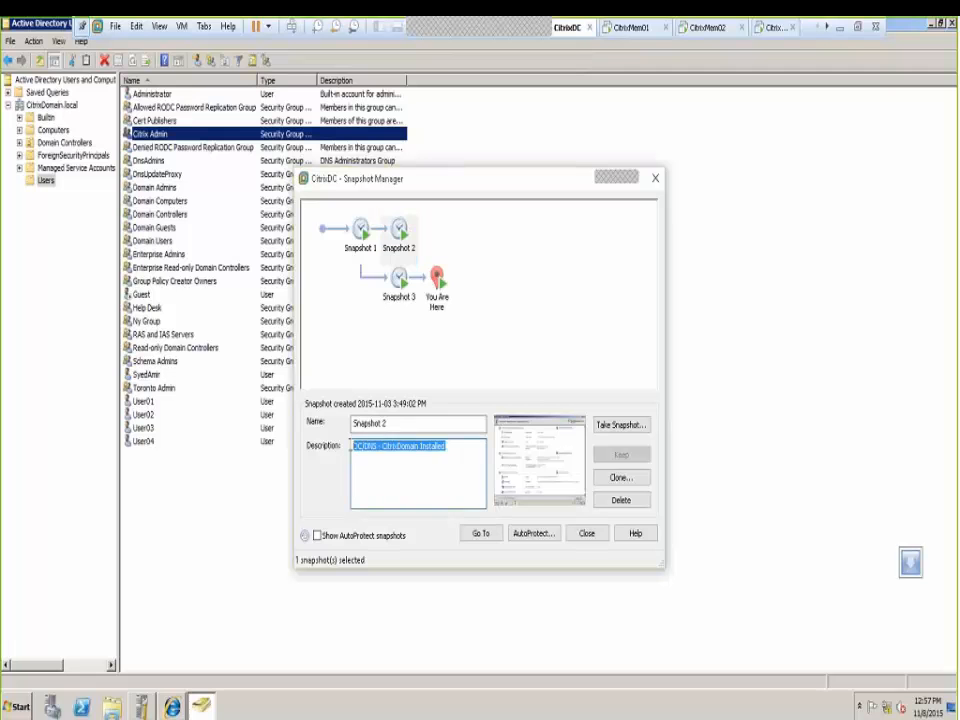
left_click(361, 230)
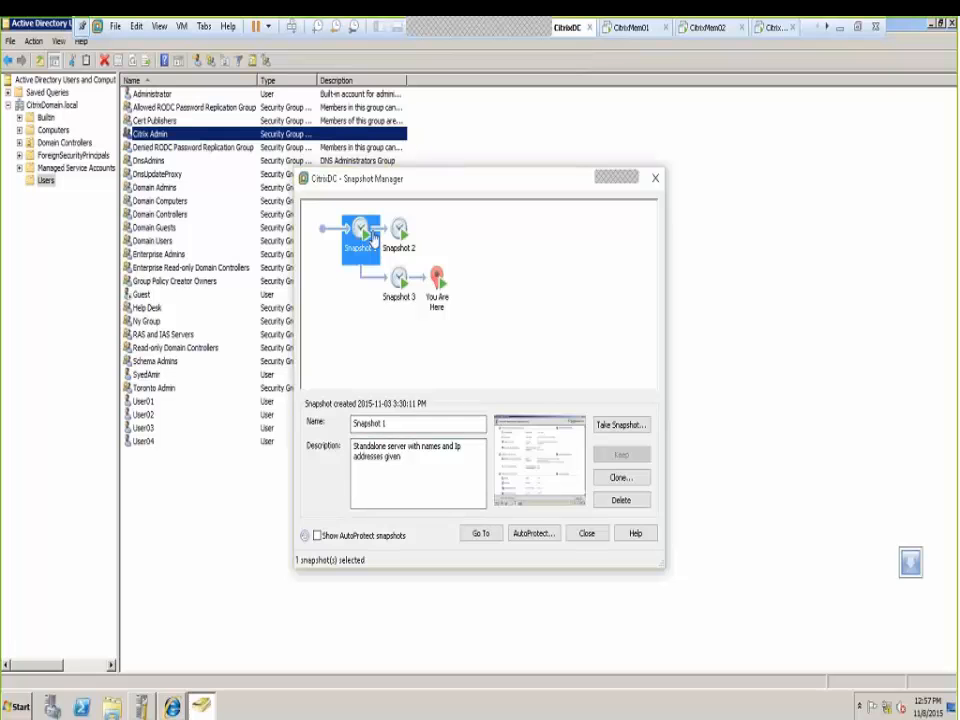
Close the Snapshot Manager and show CitrixMem01's Initial Configuration Tasks, minimizing Windows Firewall
left_click(587, 534)
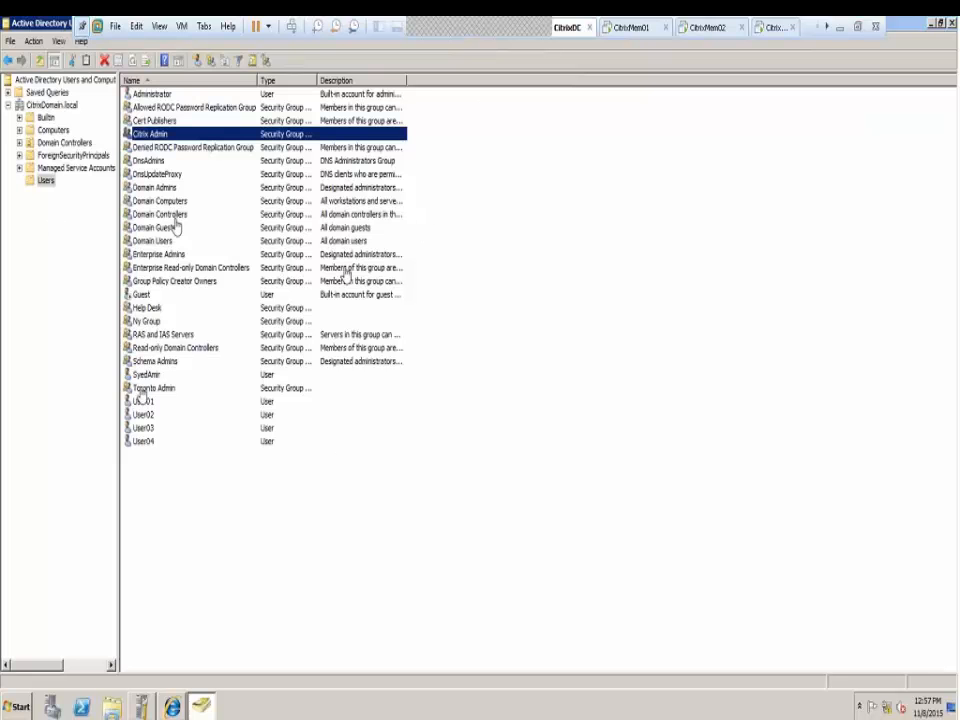
left_click(627, 29)
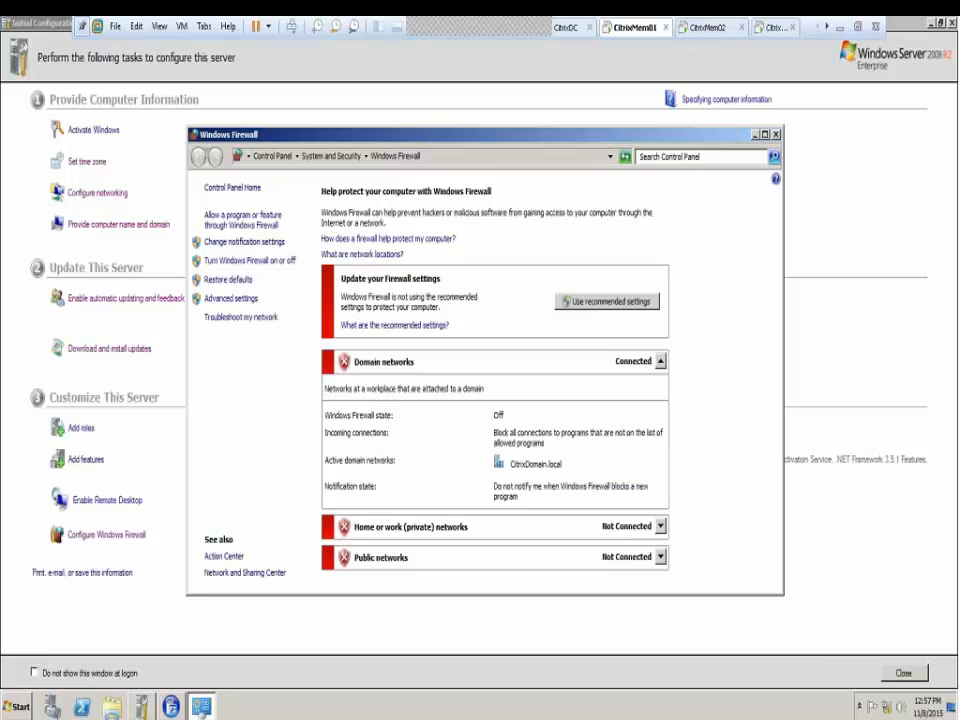
left_click(755, 134)
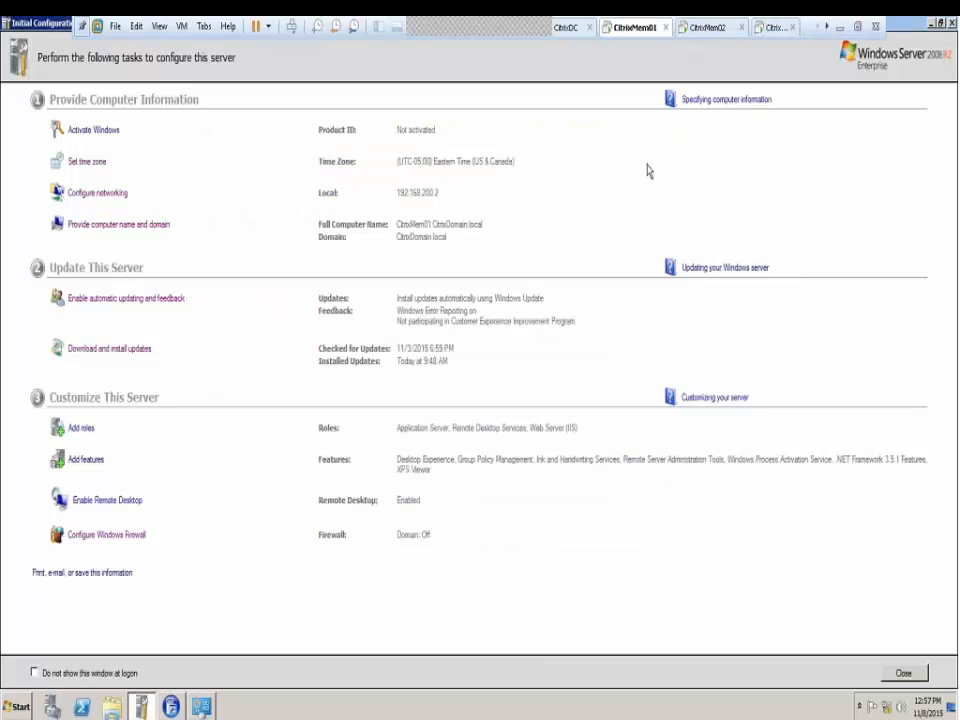